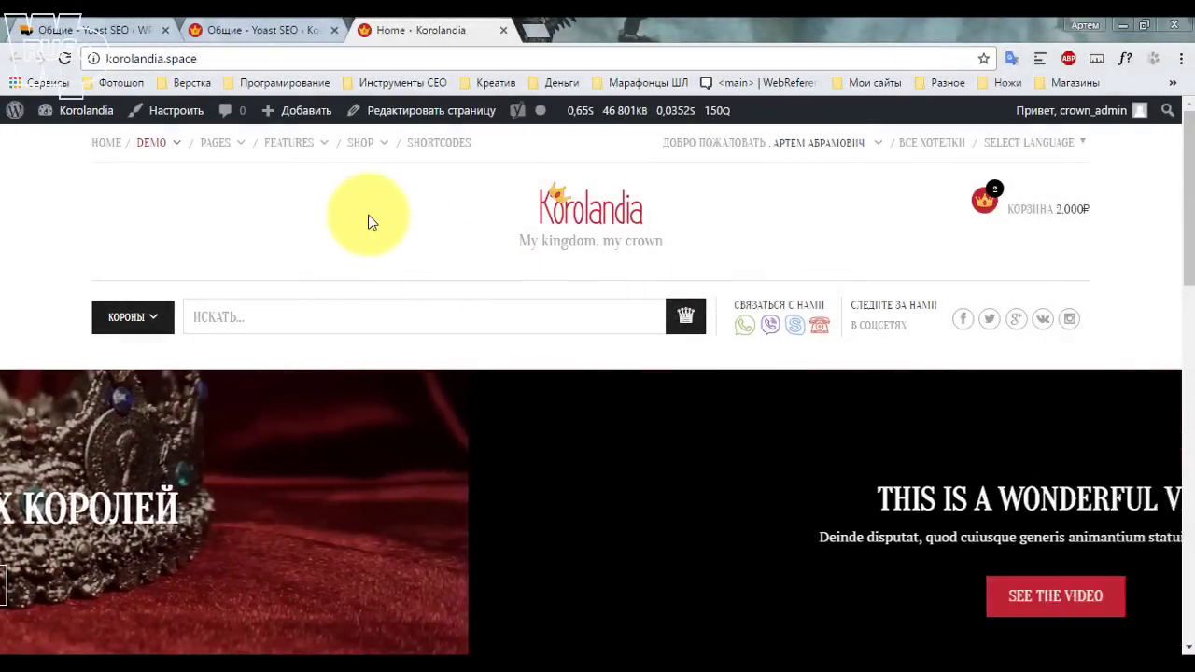
View the WPRUSe site's Yoast SEO dashboard and return to the Korolandia home page.
left_click(103, 31)
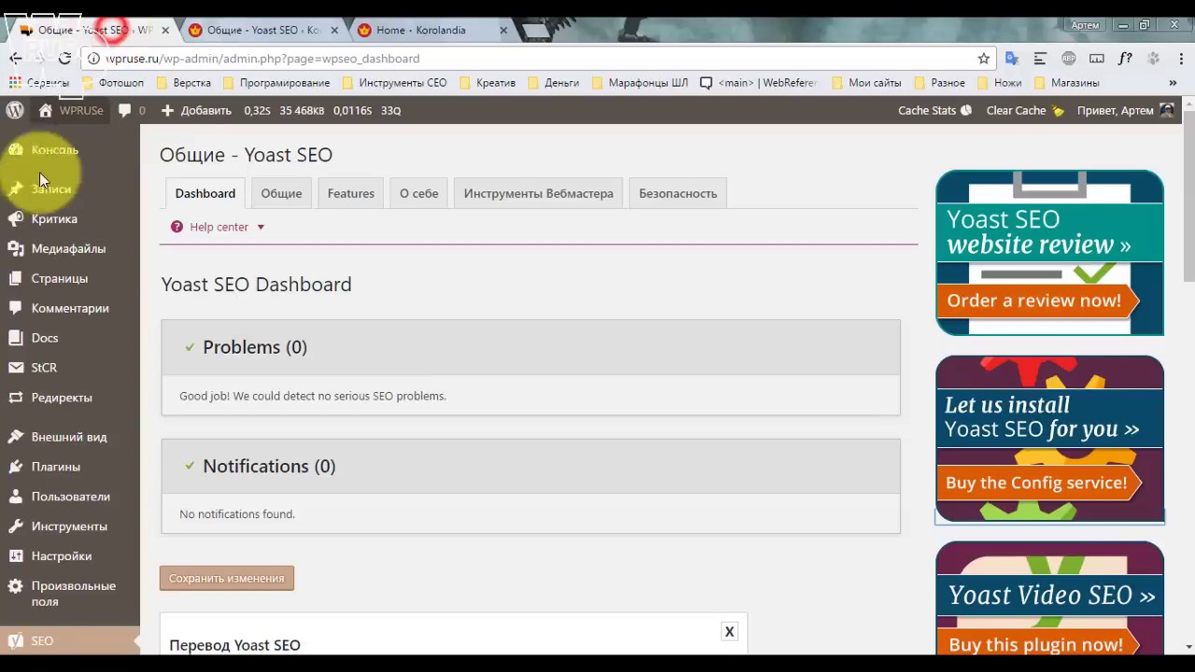
left_click(416, 26)
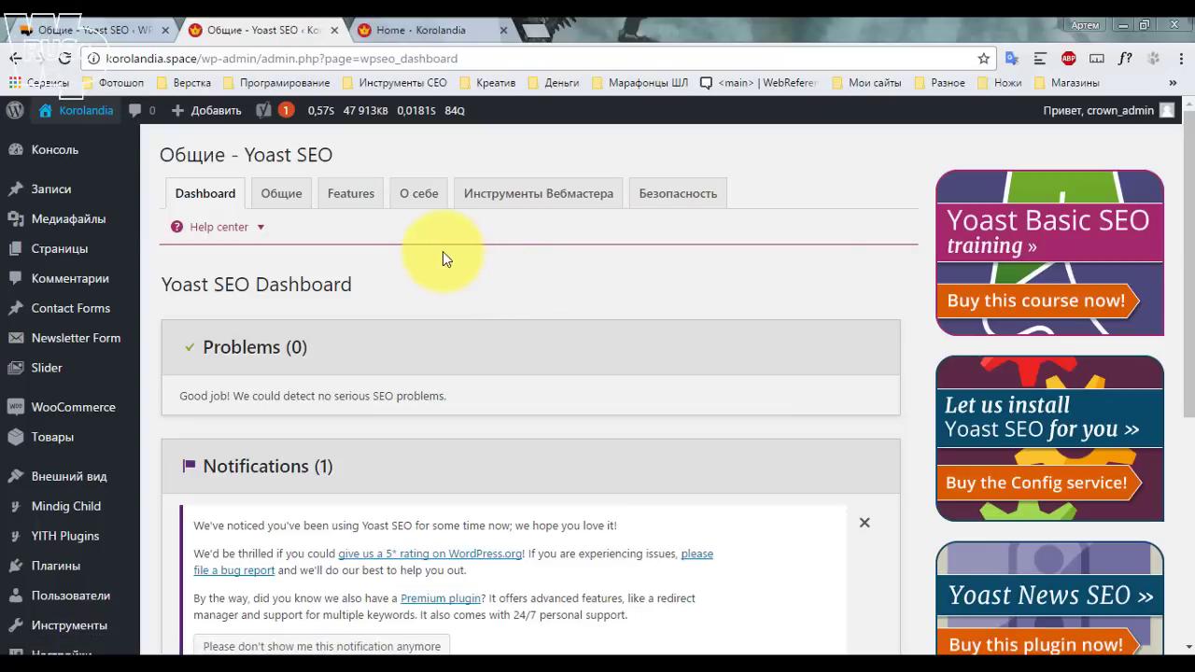
Review Problems and Notifications on Korolandia's Yoast SEO dashboard and dismiss the notification asking for a 5-star rating.
scroll(438, 254, "down", 3)
scroll(439, 254, "up", 3)
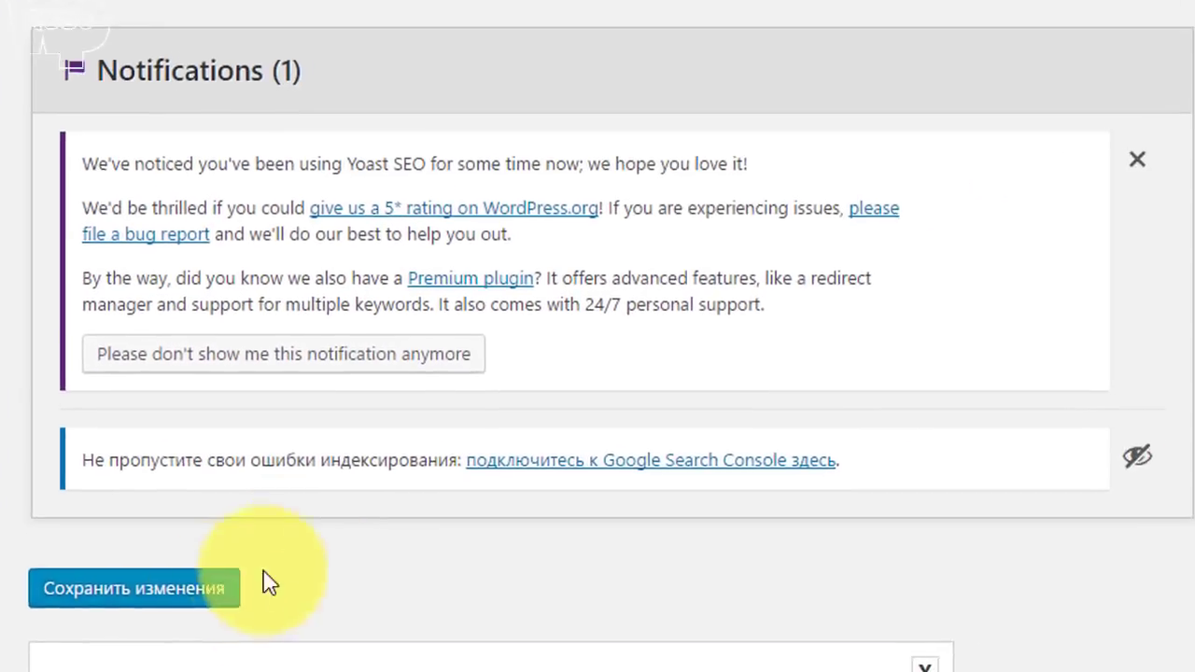
scroll(554, 414, "up", 5)
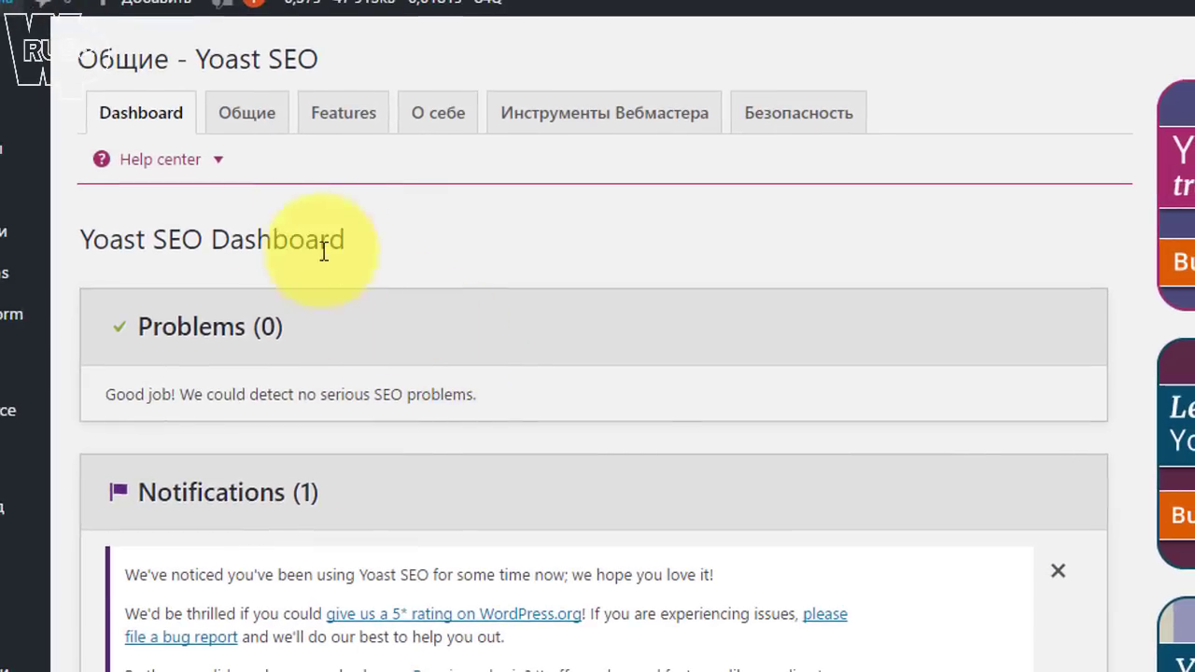
scroll(392, 307, "down", 3)
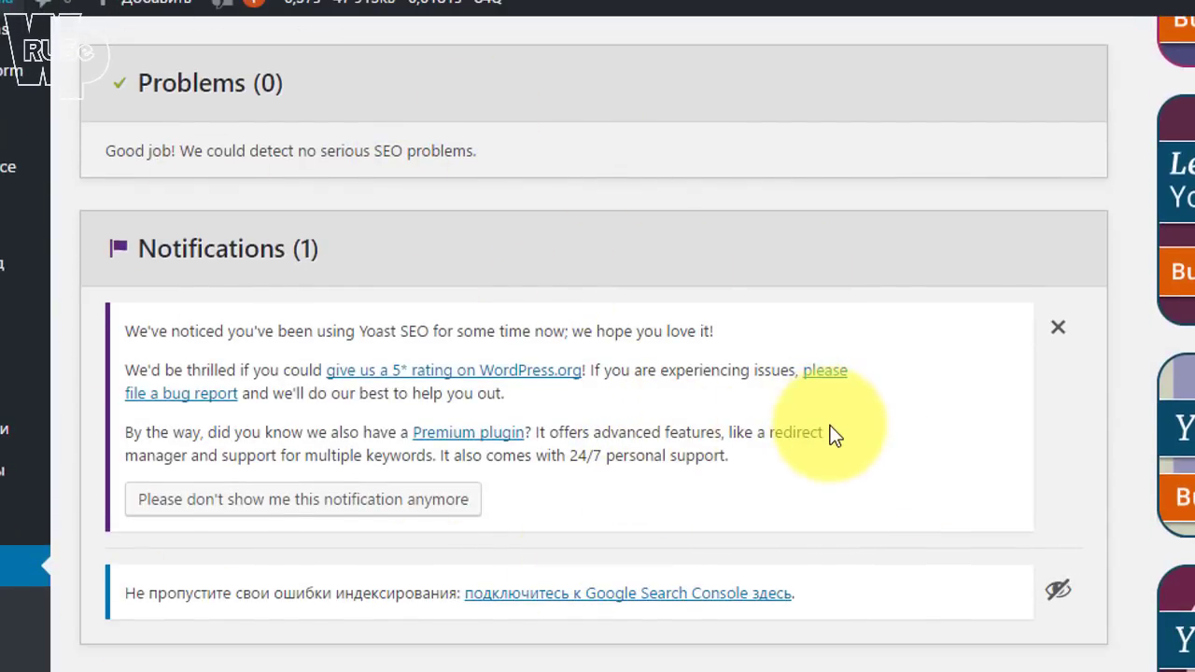
left_click(1057, 329)
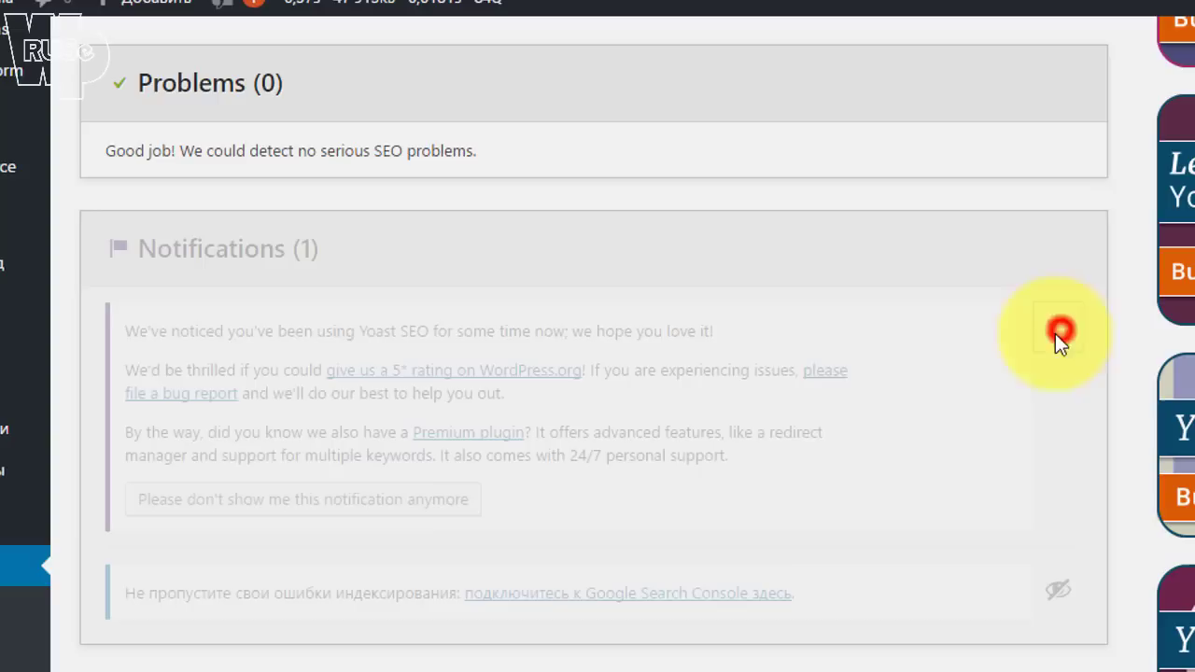
Check the notifications area of the Yoast SEO dashboard and save the changes.
scroll(779, 385, "up", 3)
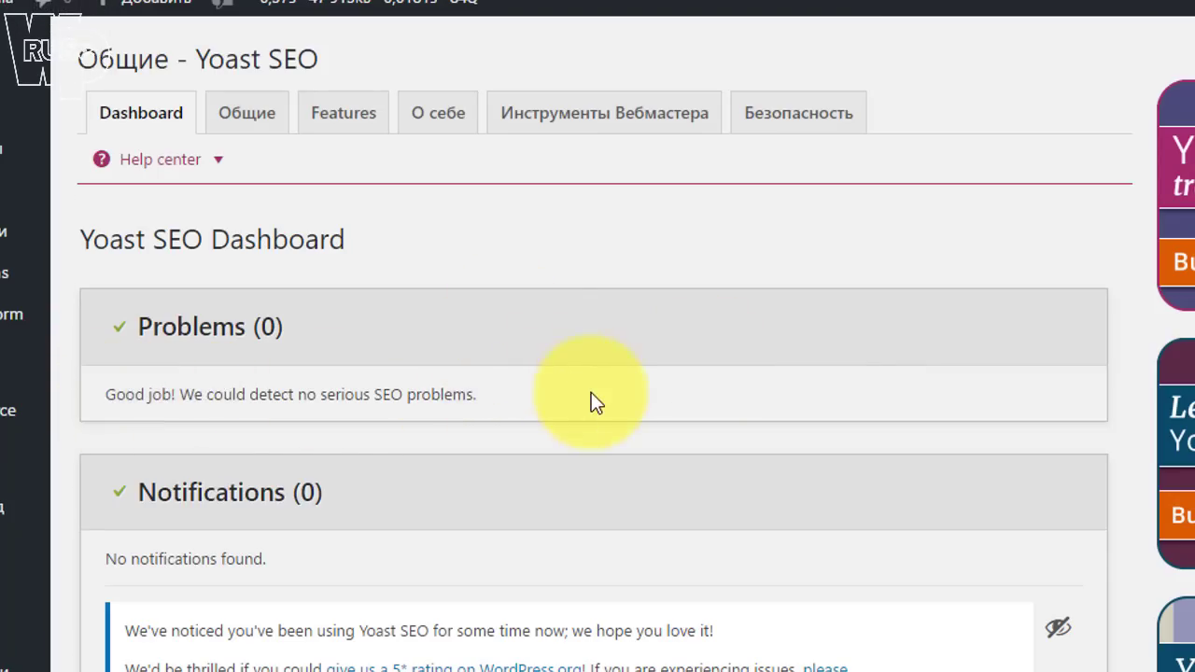
scroll(588, 392, "down", 3)
scroll(573, 385, "down", 5)
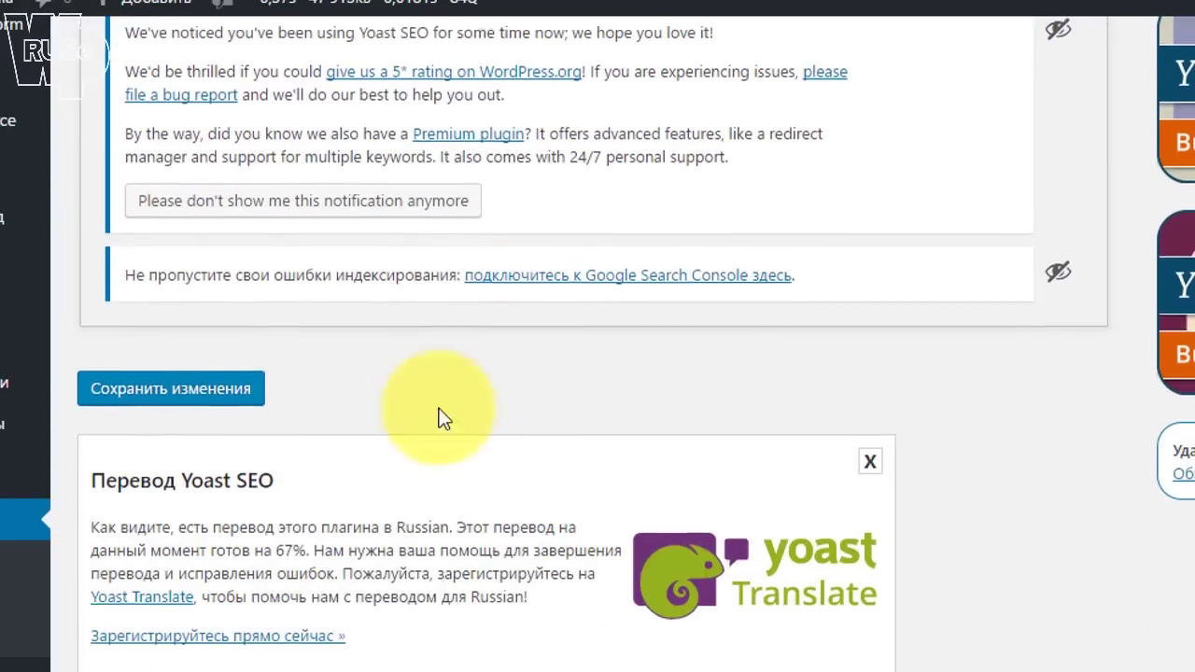
left_click(245, 388)
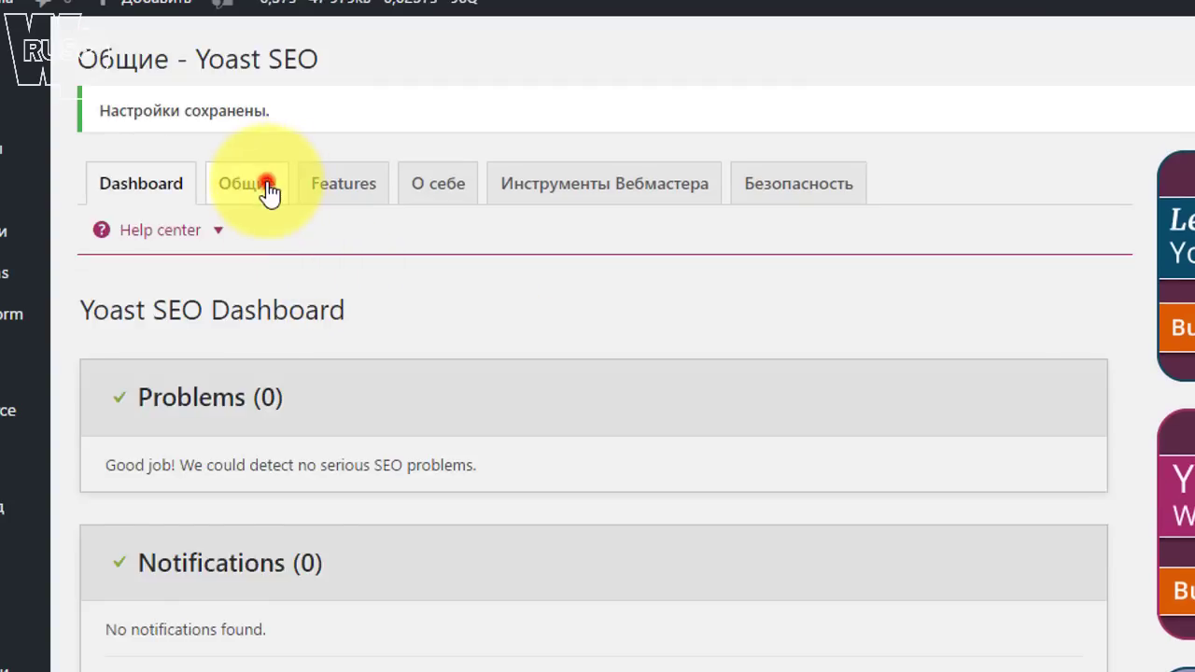
Review the general Yoast SEO settings (Общие) and open the configuration wizard.
left_click(265, 180)
scroll(467, 280, "down", 1)
scroll(492, 283, "down", 2)
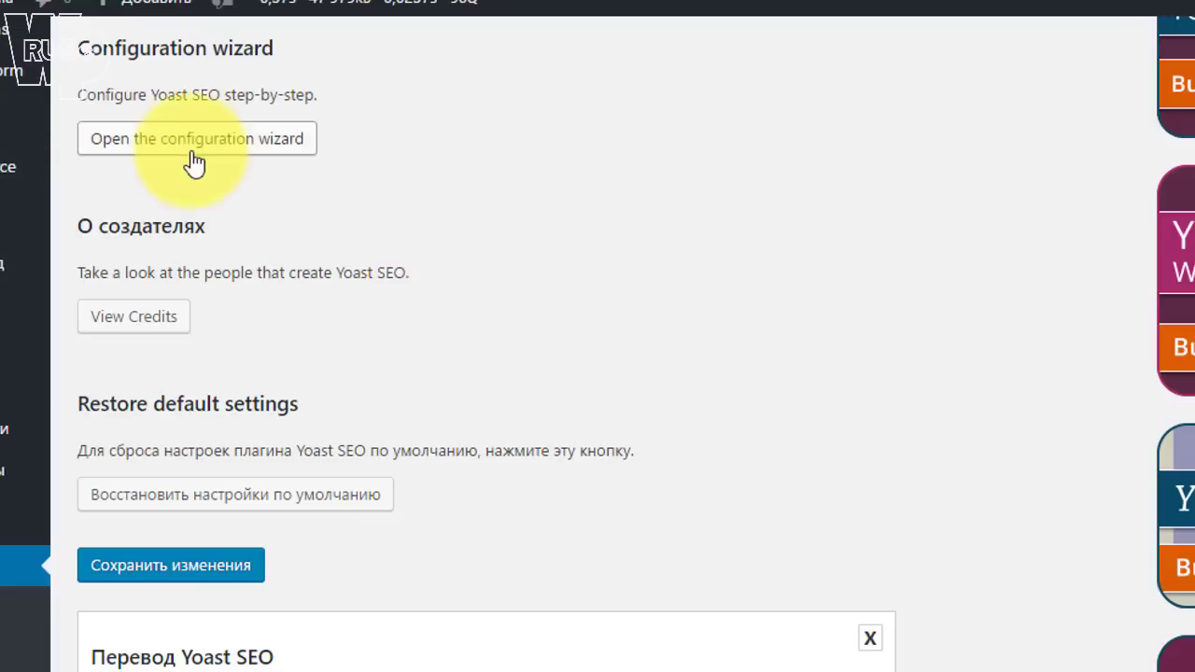
scroll(405, 237, "up", 2)
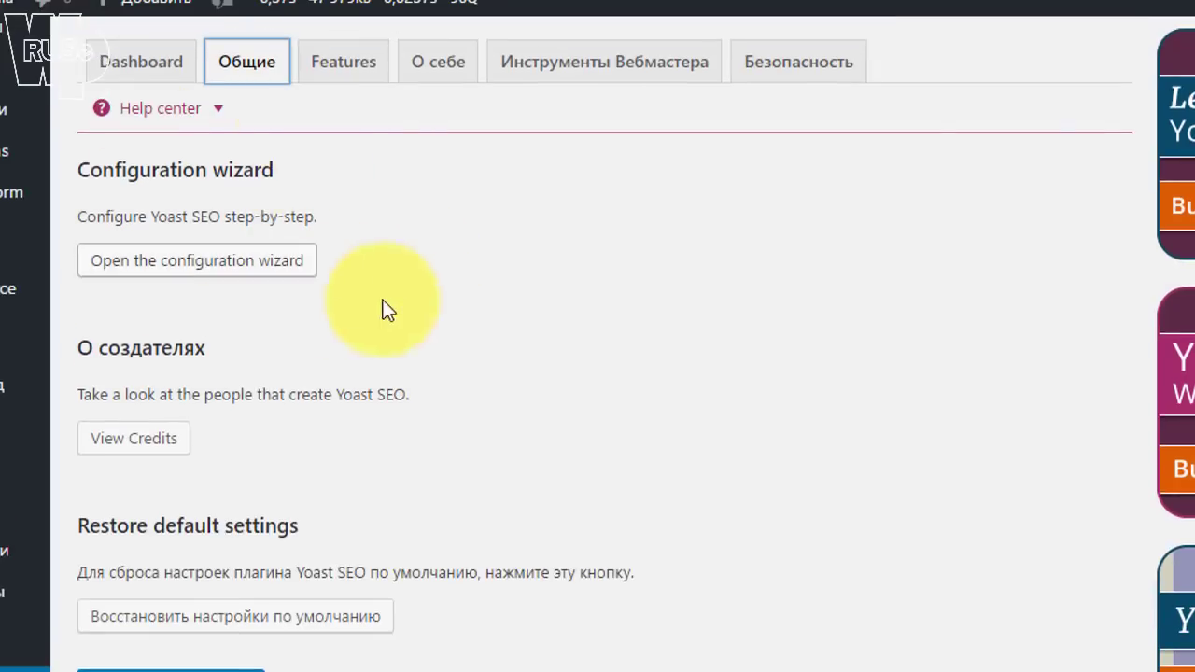
left_click(224, 269)
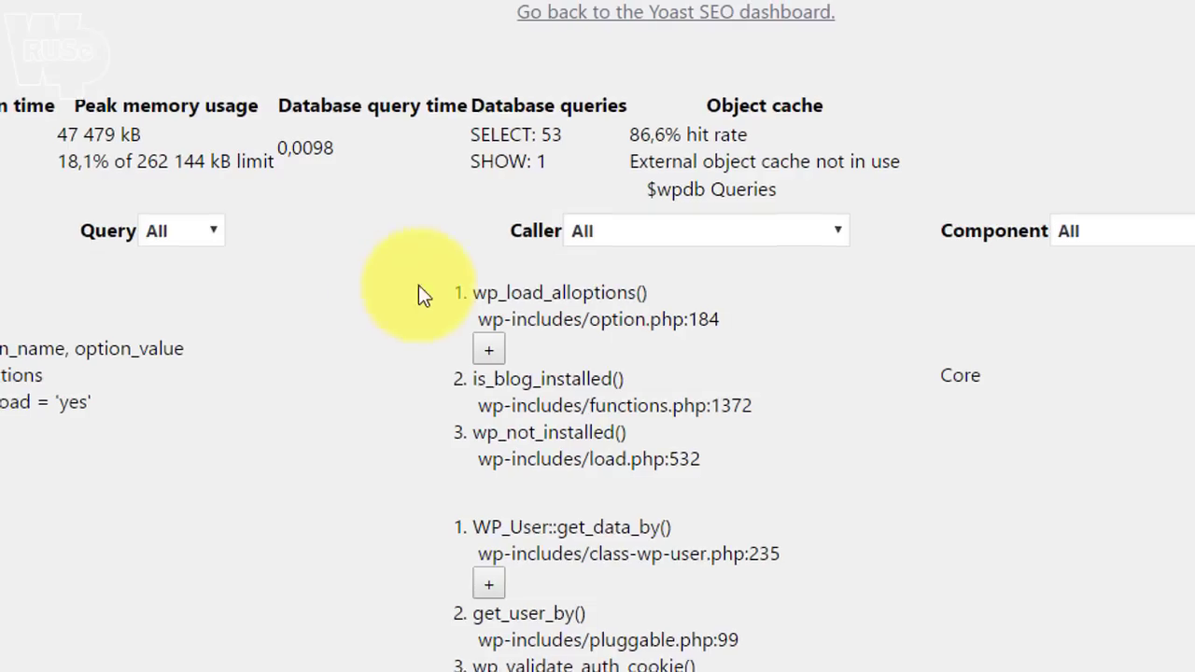
Look through the Welcome page of the configuration wizard and go back to the Yoast SEO dashboard.
scroll(560, 289, "down", 2)
scroll(547, 286, "up", 2)
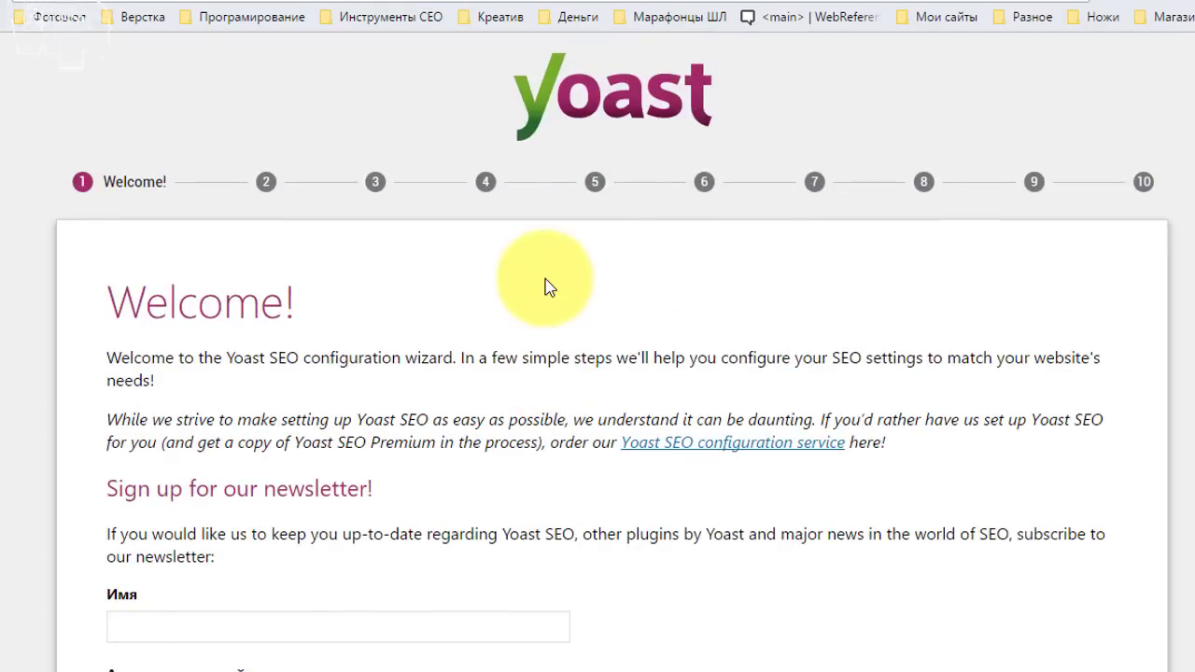
scroll(496, 288, "down", 2)
scroll(495, 288, "up", 2)
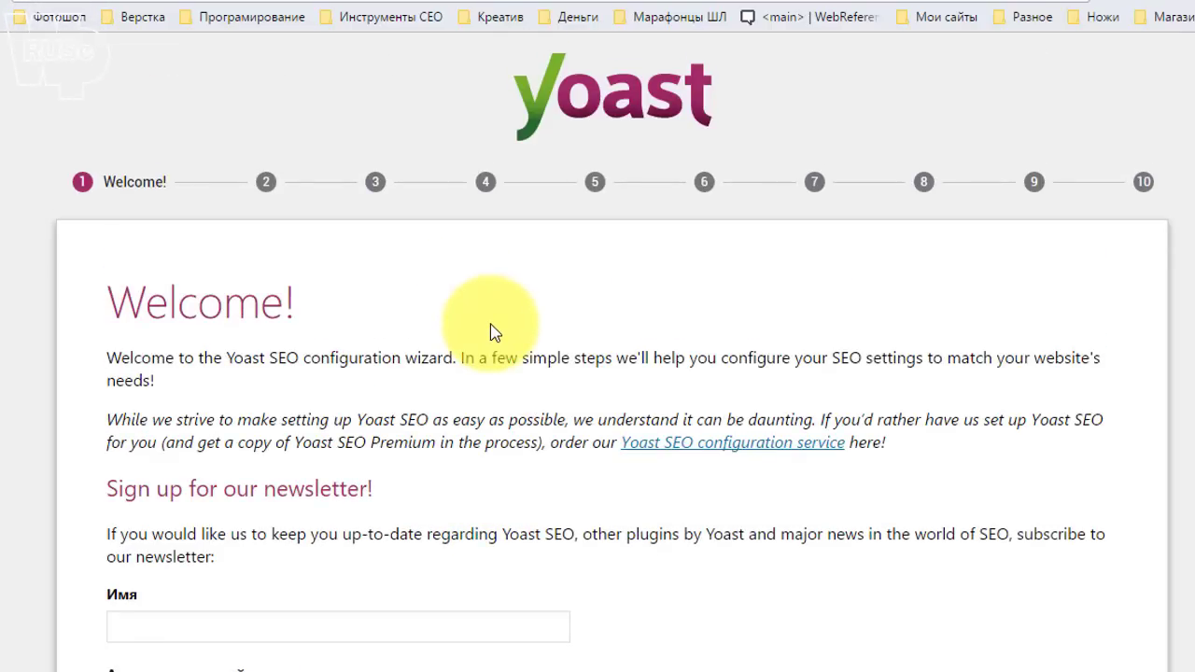
scroll(495, 328, "down", 4)
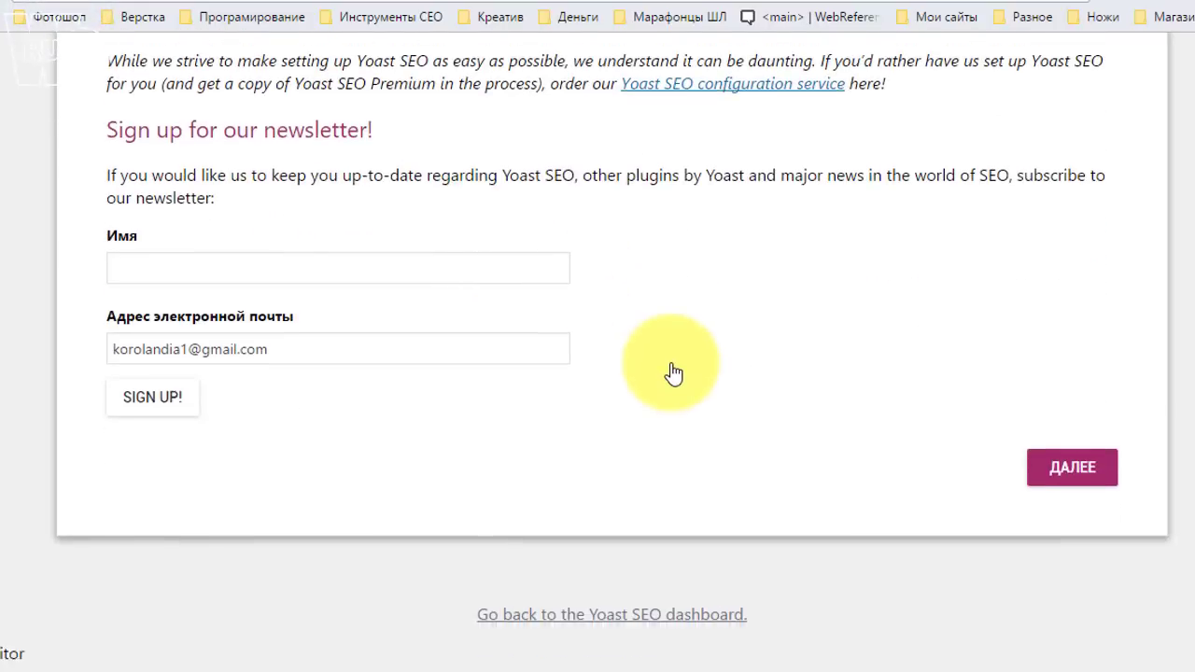
scroll(673, 372, "down", 1)
left_click(588, 562)
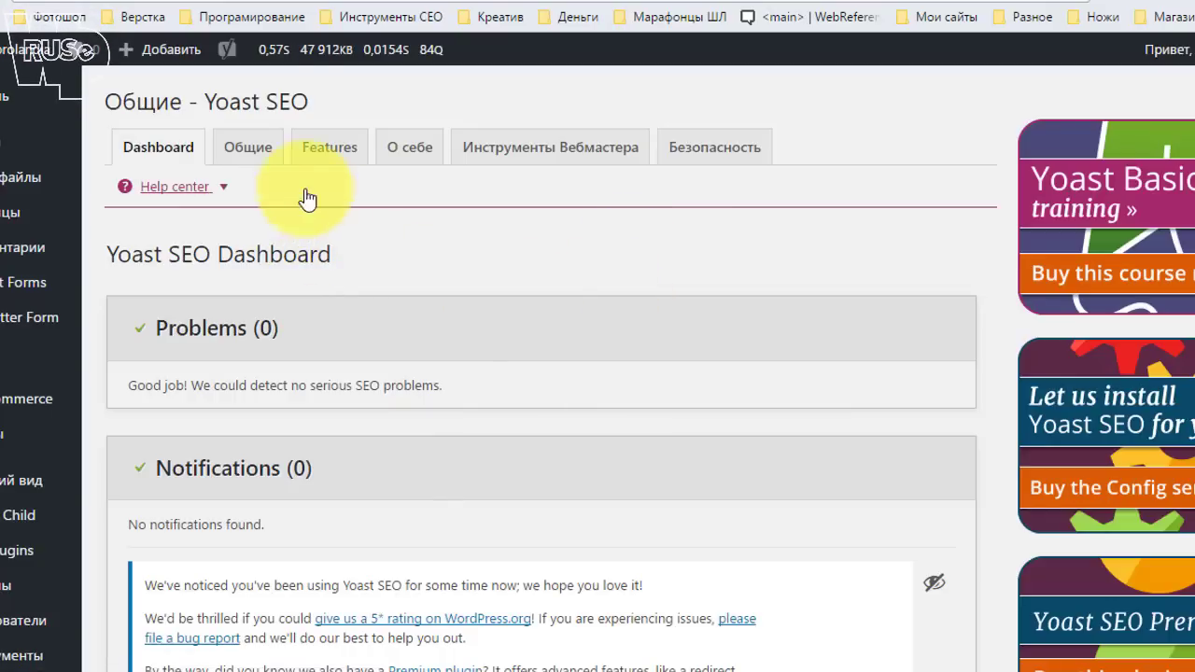
Enable Advanced settings pages in the Yoast SEO features and save the changes.
left_click(254, 153)
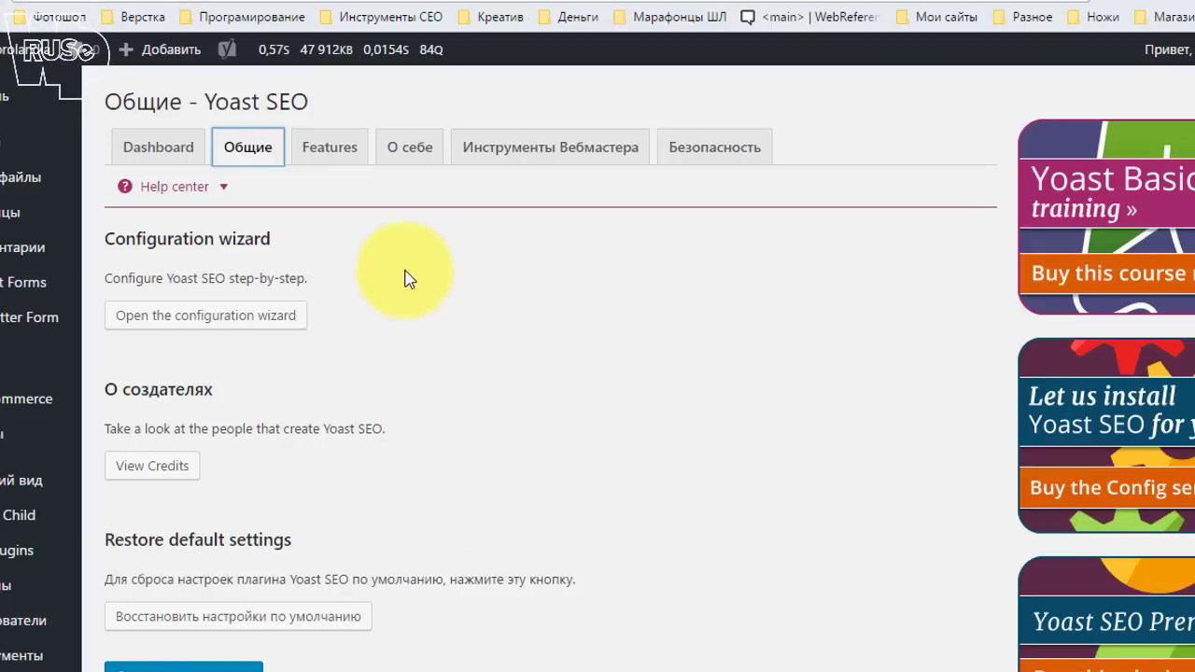
left_click(341, 168)
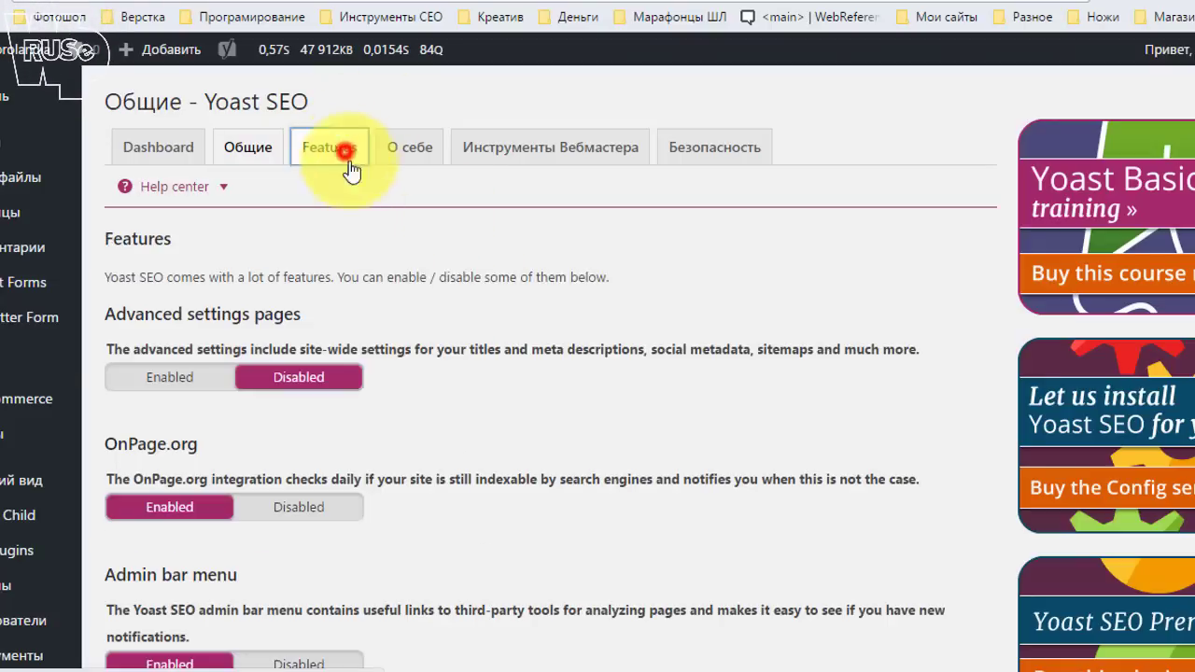
scroll(546, 297, "down", 2)
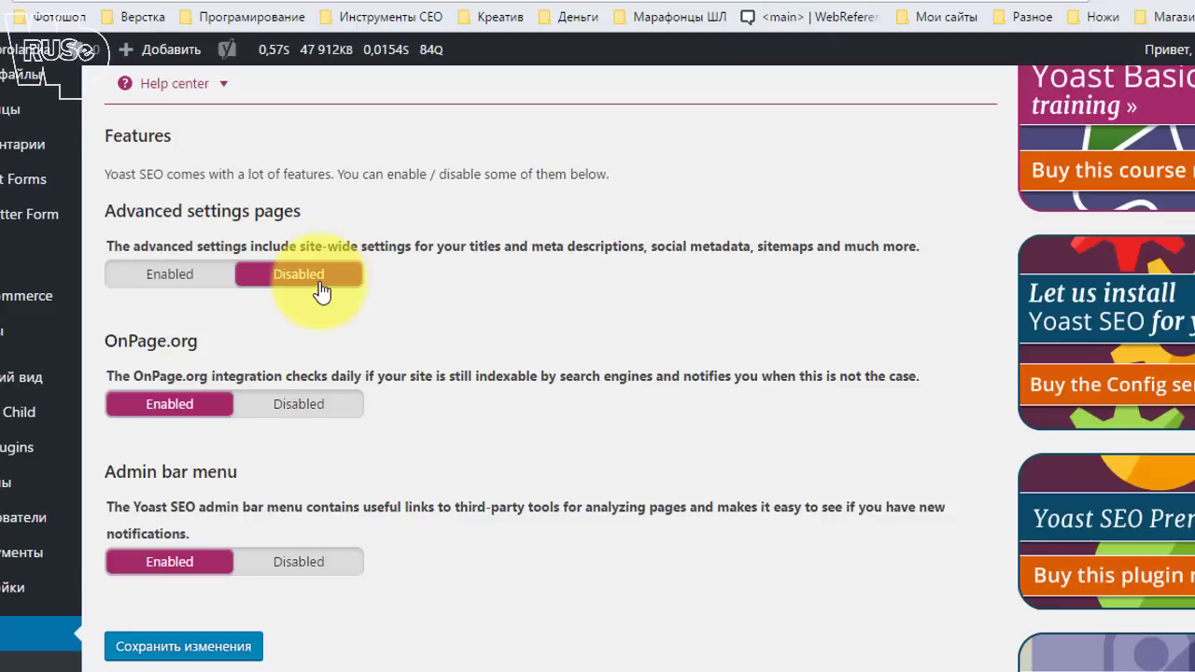
left_click(192, 273)
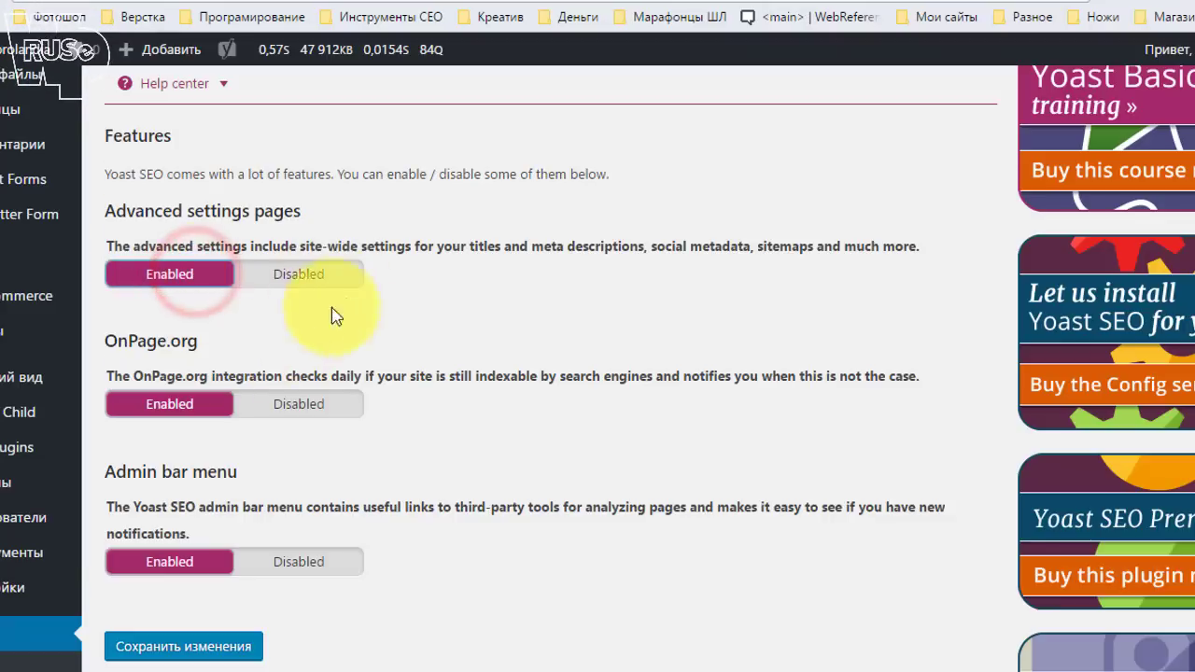
scroll(422, 278, "down", 2)
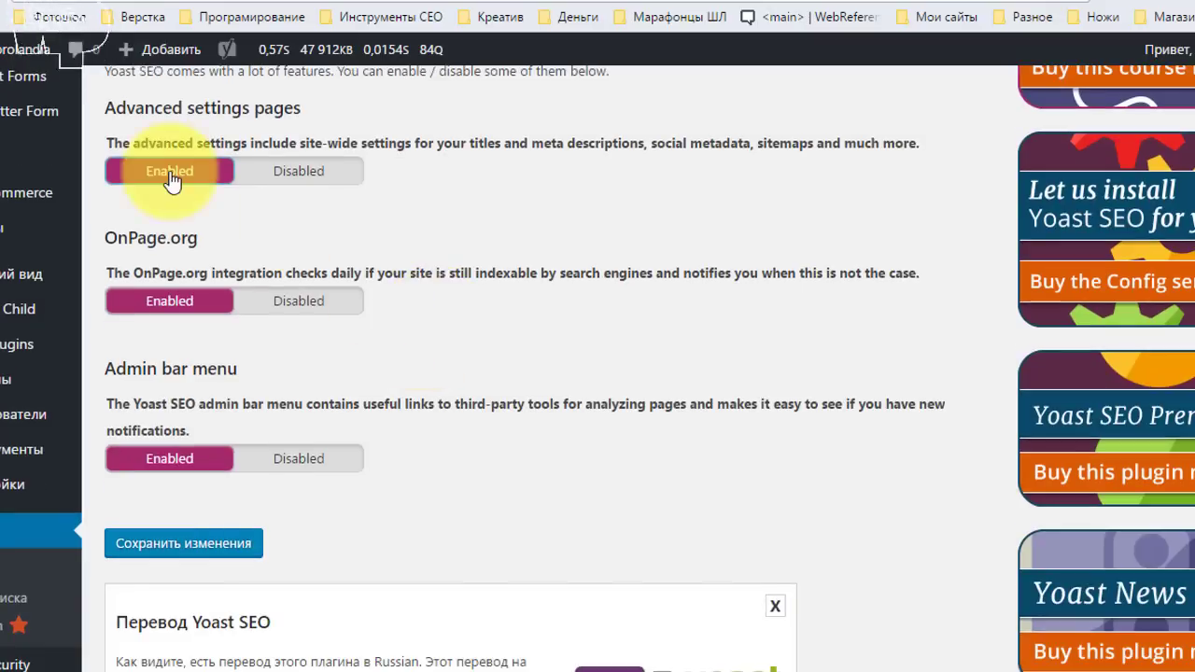
left_click(233, 547)
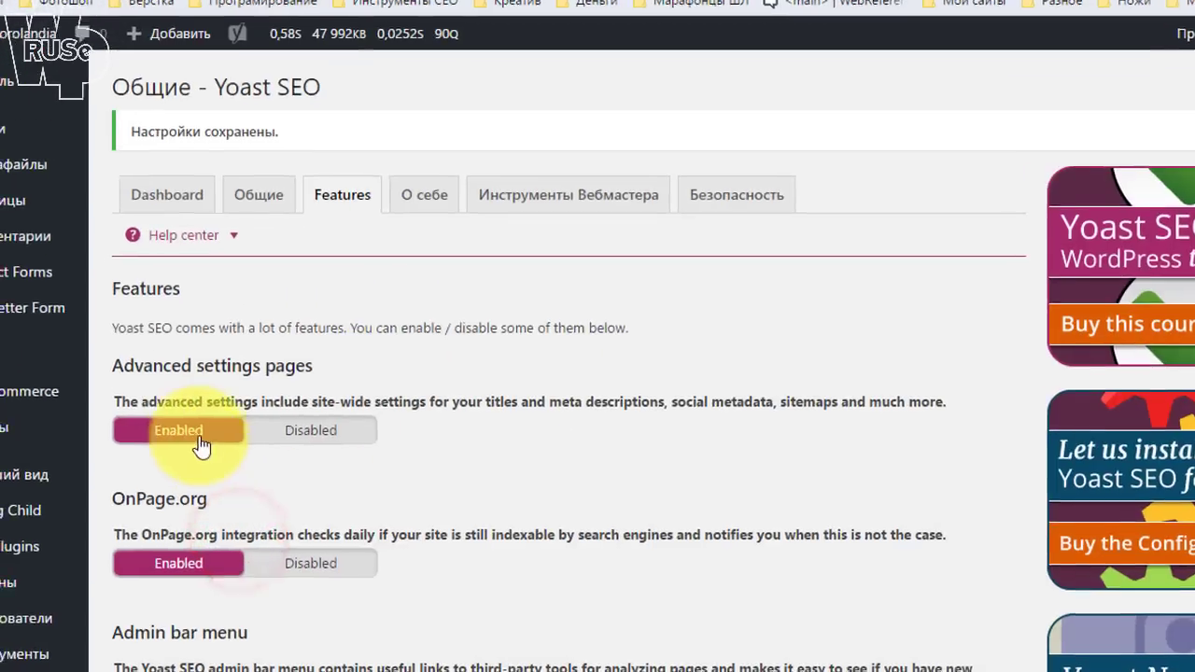
Examine which settings sections the SEO menu offers with advanced settings pages enabled.
scroll(200, 448, "down", 3)
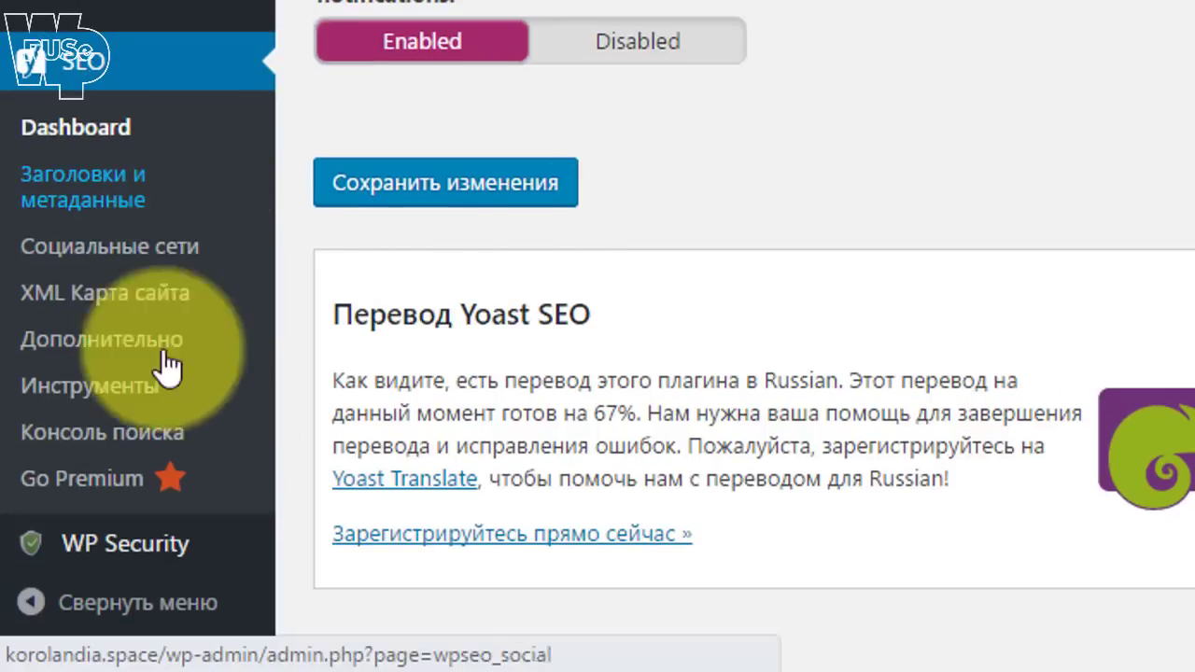
scroll(808, 211, "up", 4)
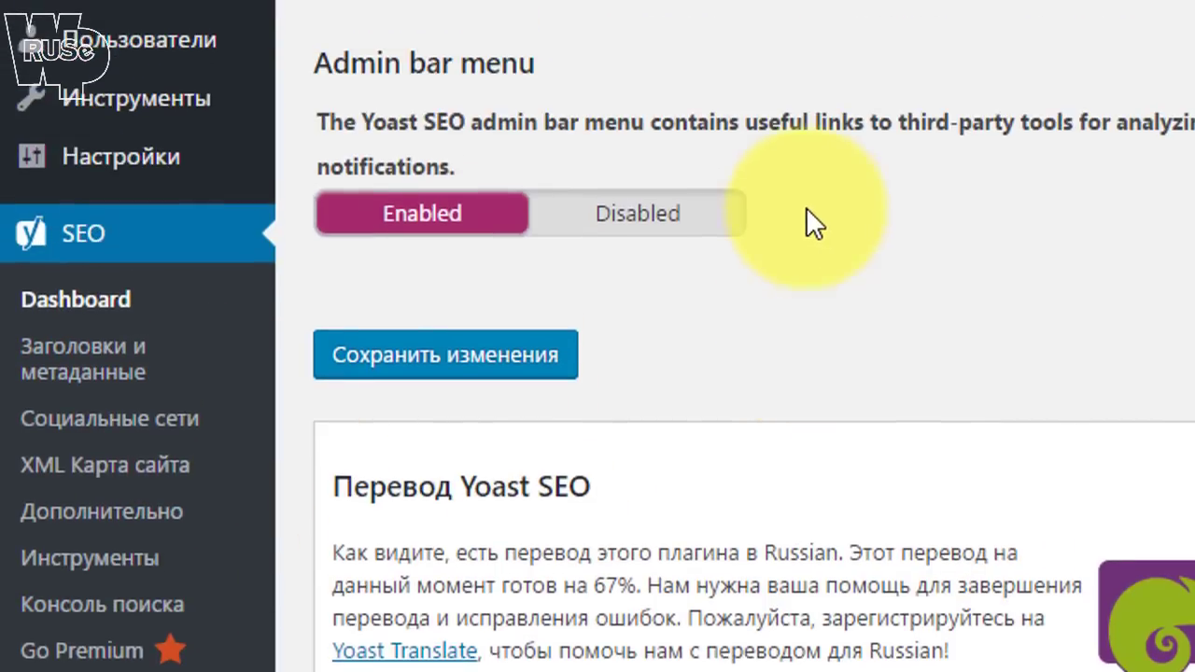
scroll(806, 211, "up", 1)
scroll(808, 245, "down", 5)
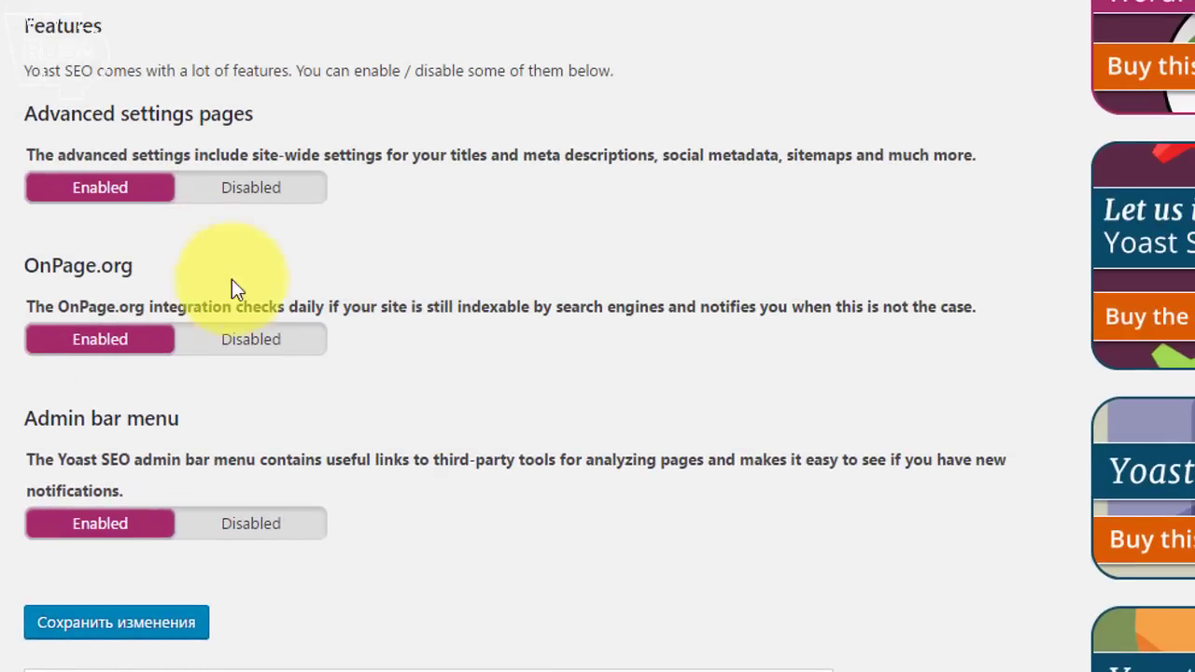
Disable the OnPage.org integration in the Yoast SEO features.
scroll(420, 290, "up", 2)
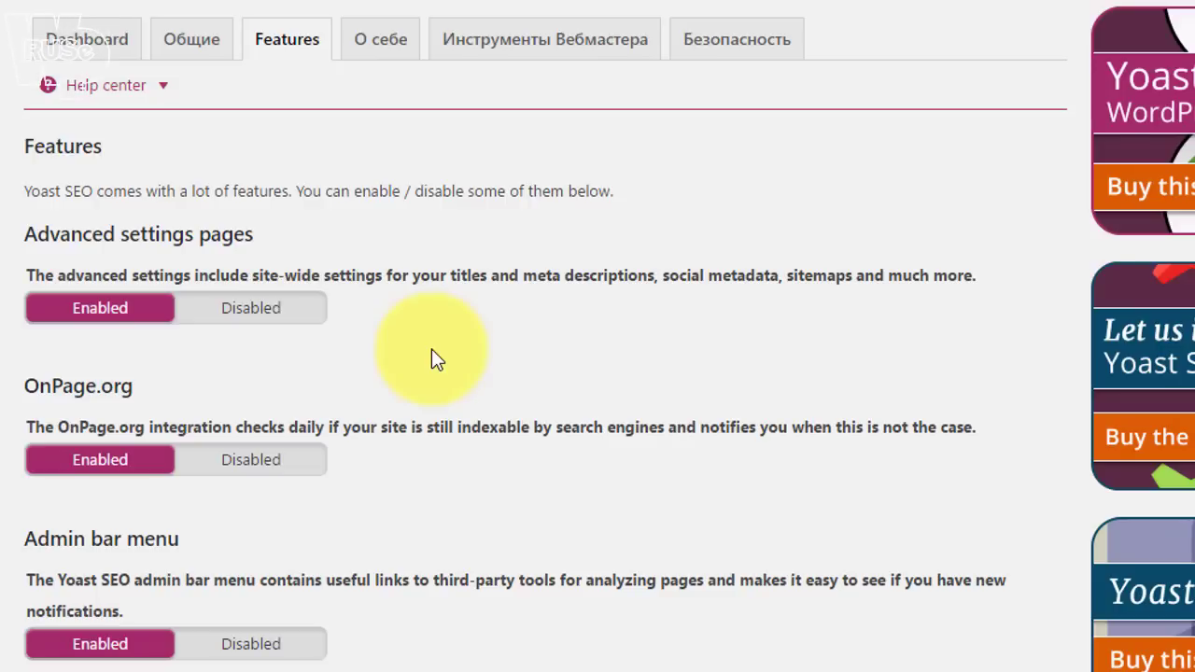
left_click(250, 457)
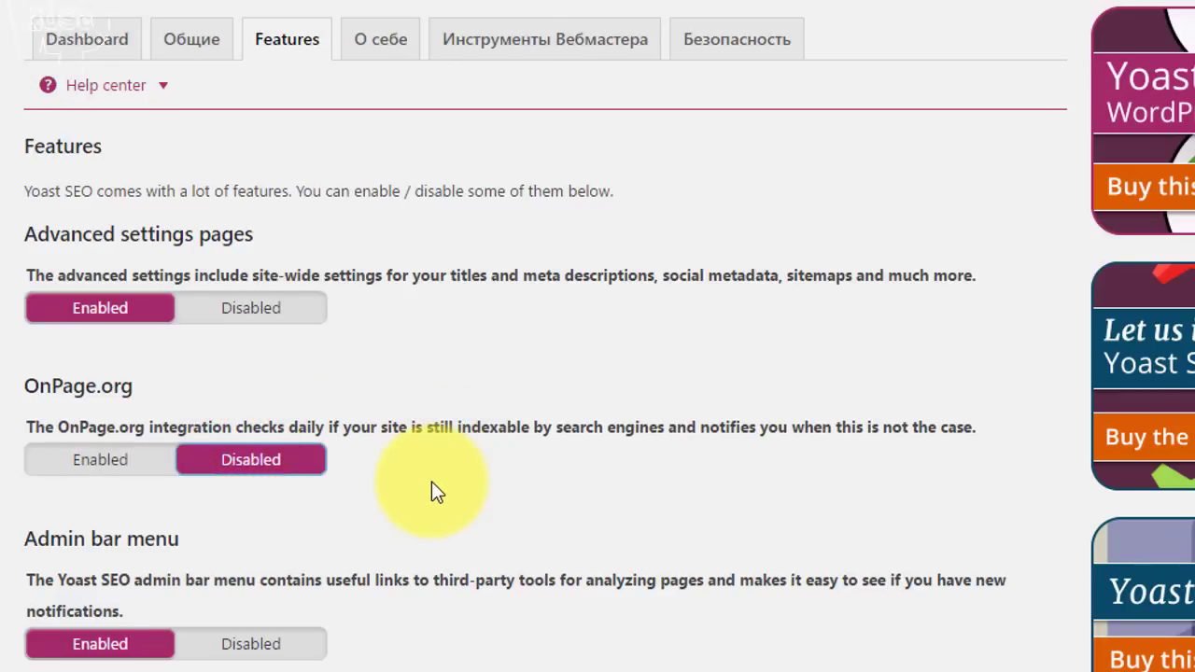
scroll(446, 462, "down", 2)
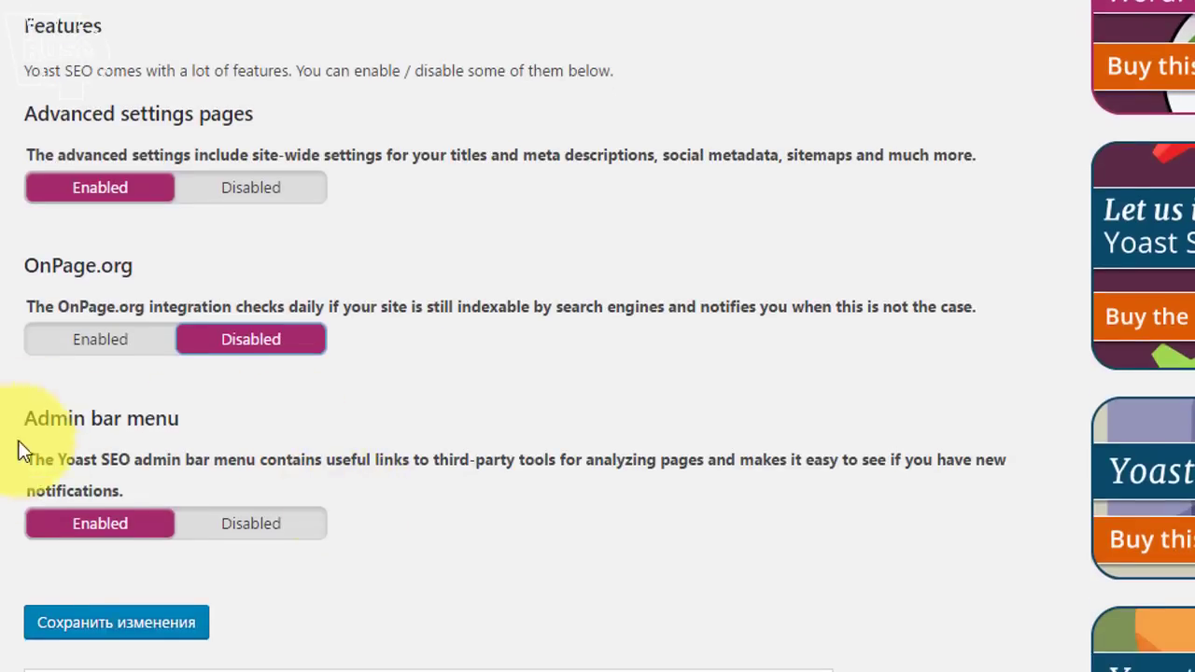
Inspect the Yoast entry in the admin bar, disable the Admin bar menu feature and save the changes.
mouse_move(181, 0)
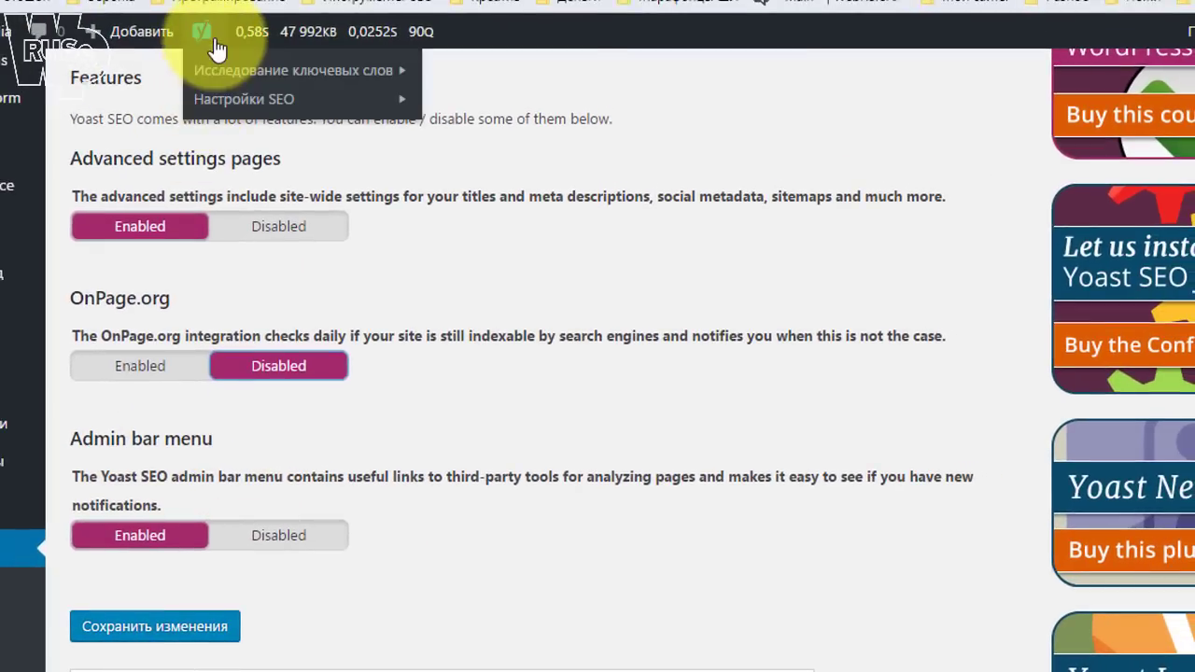
mouse_move(238, 99)
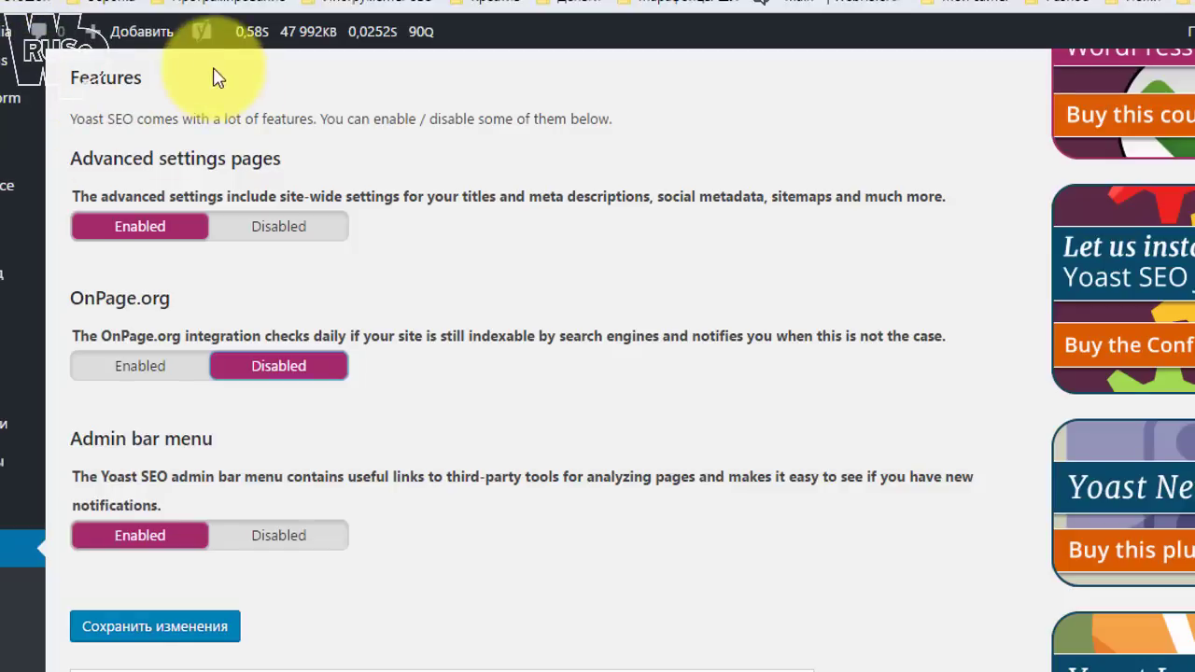
left_click(207, 35)
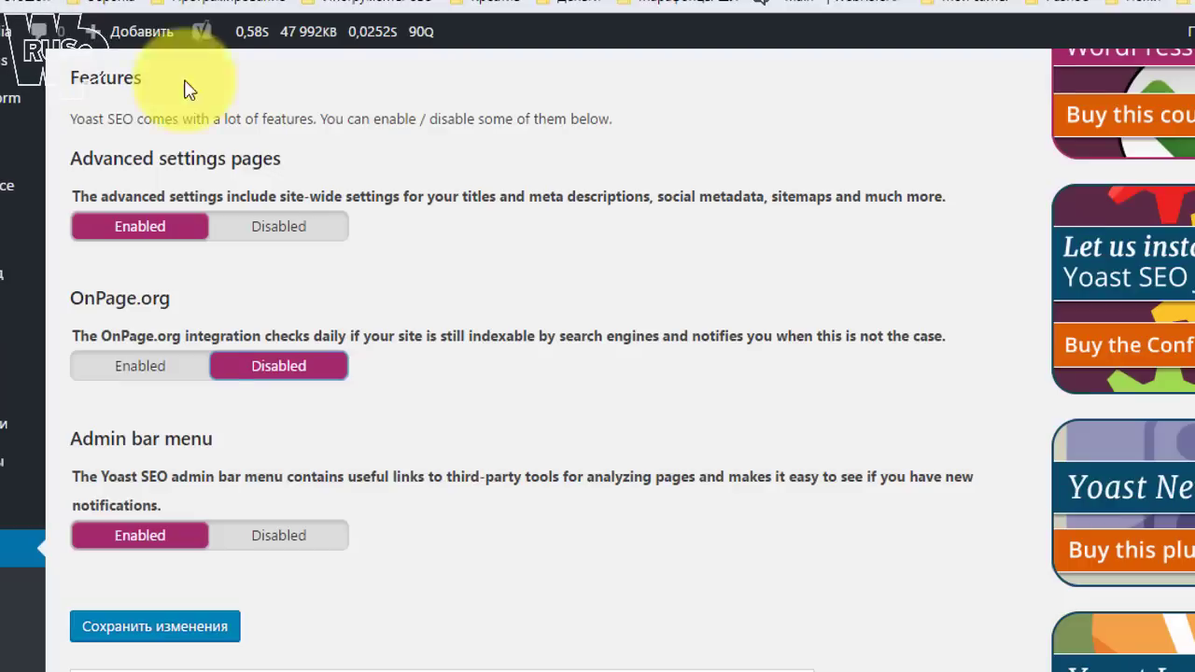
left_click(270, 542)
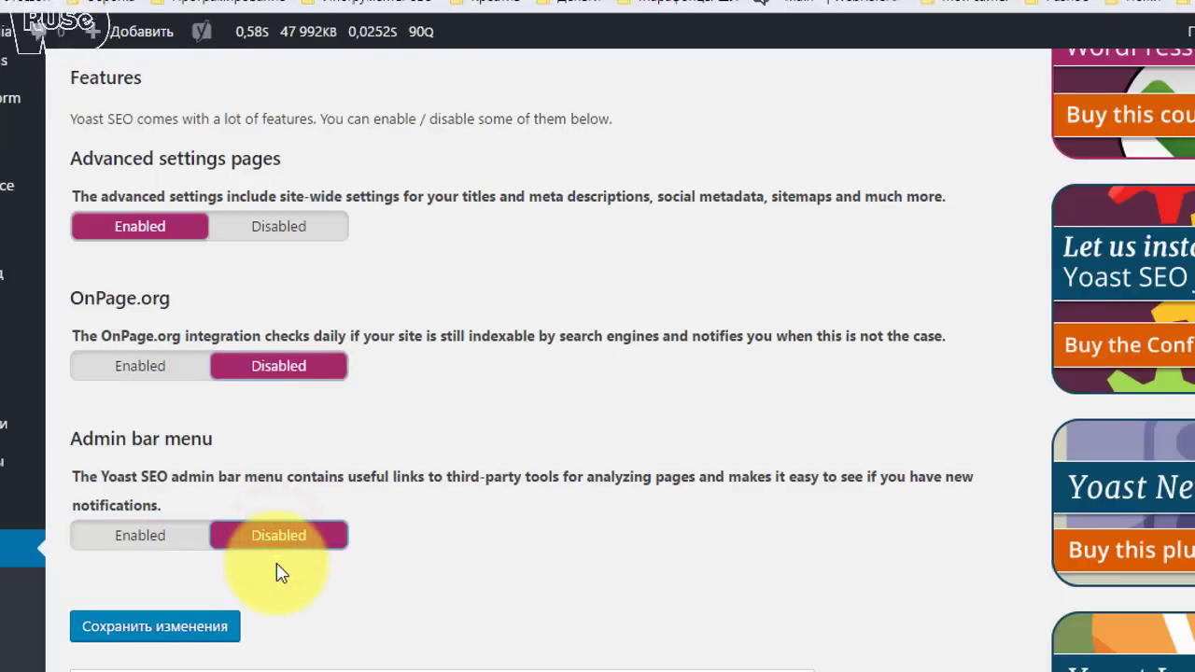
left_click(209, 626)
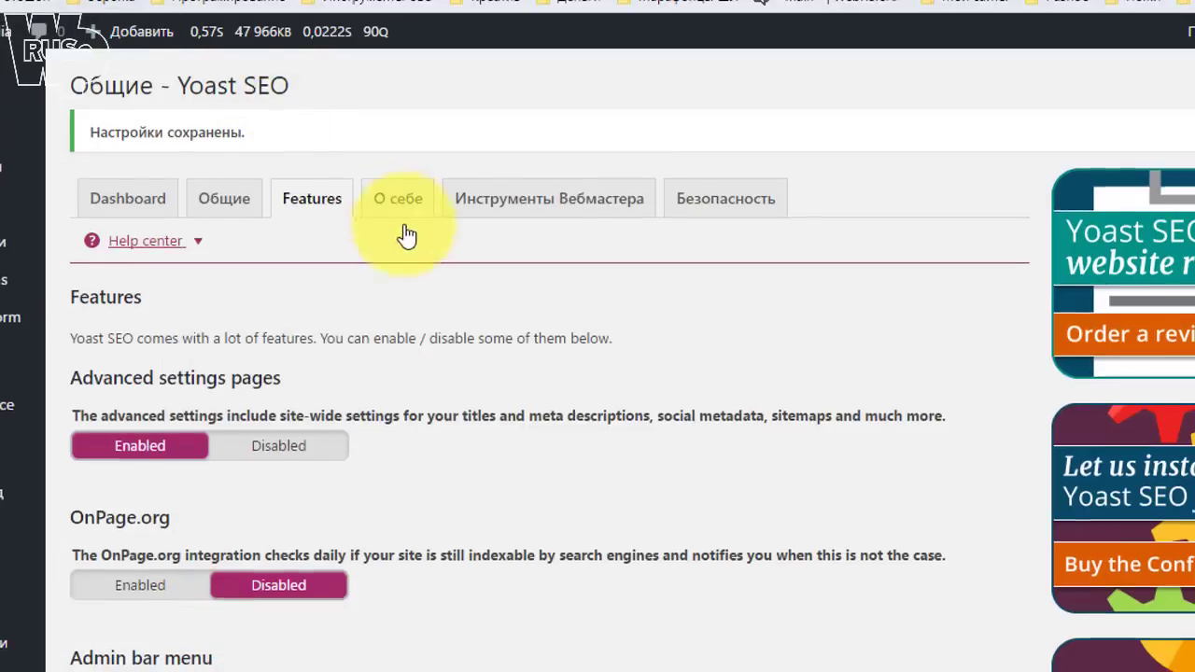
Check the saved feature settings and open the site name and company or person settings (О себе).
scroll(396, 215, "down", 3)
scroll(504, 290, "up", 2)
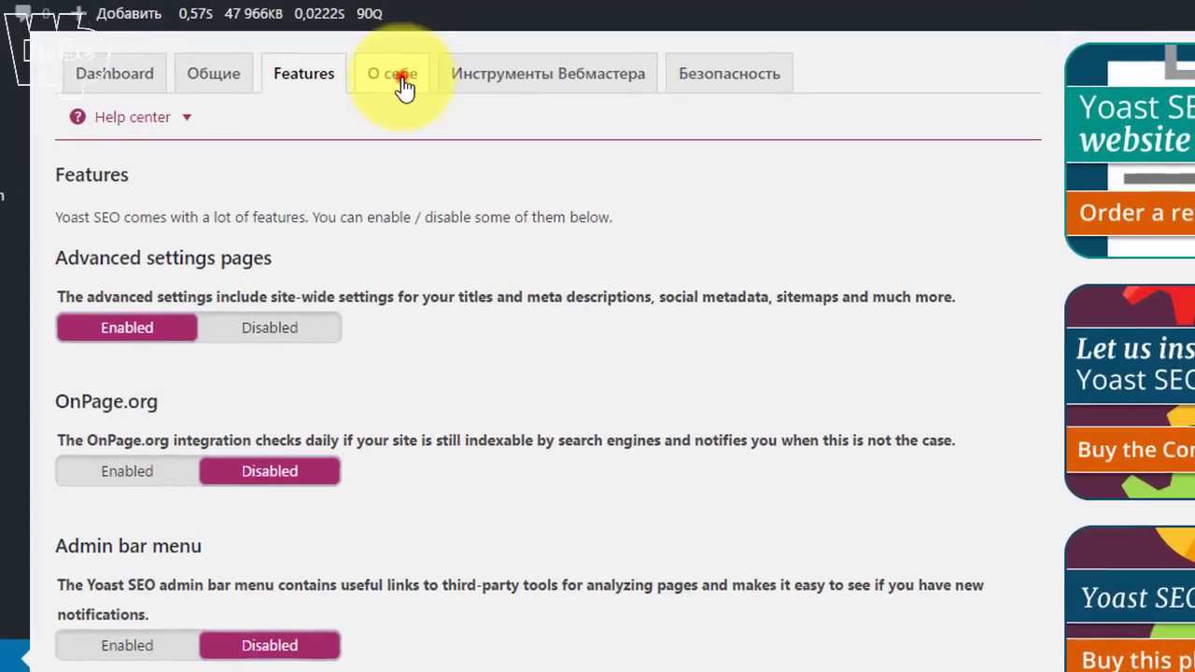
left_click(404, 86)
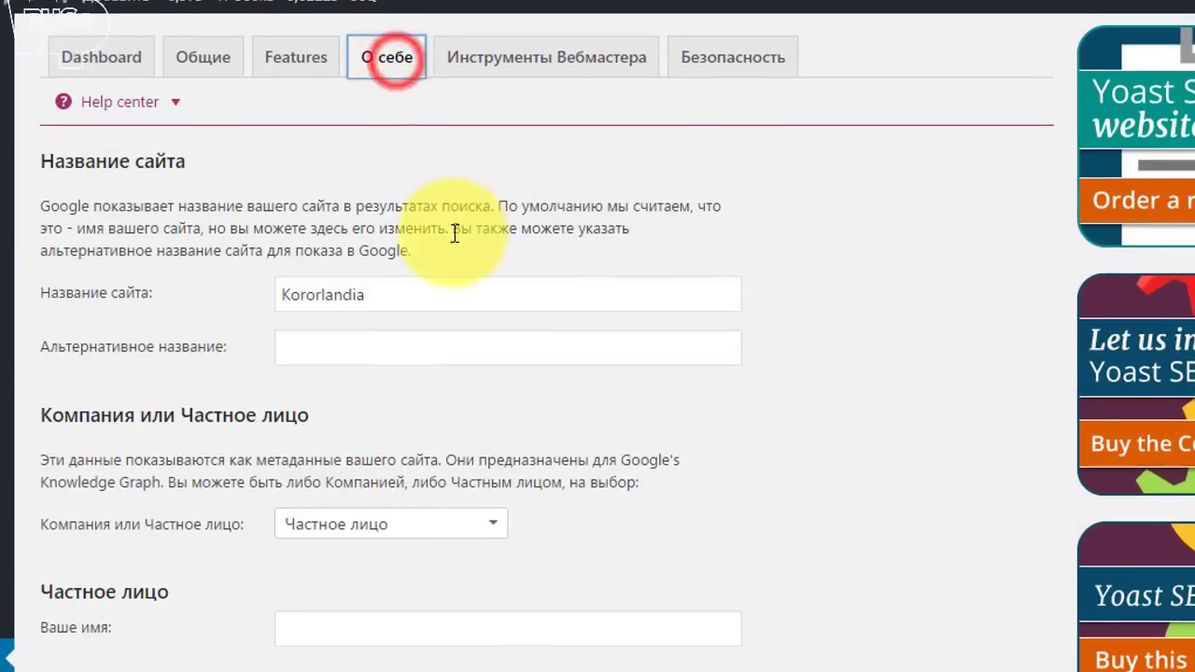
Set the site name (Название сайта) to Короландия.
scroll(421, 206, "down", 2)
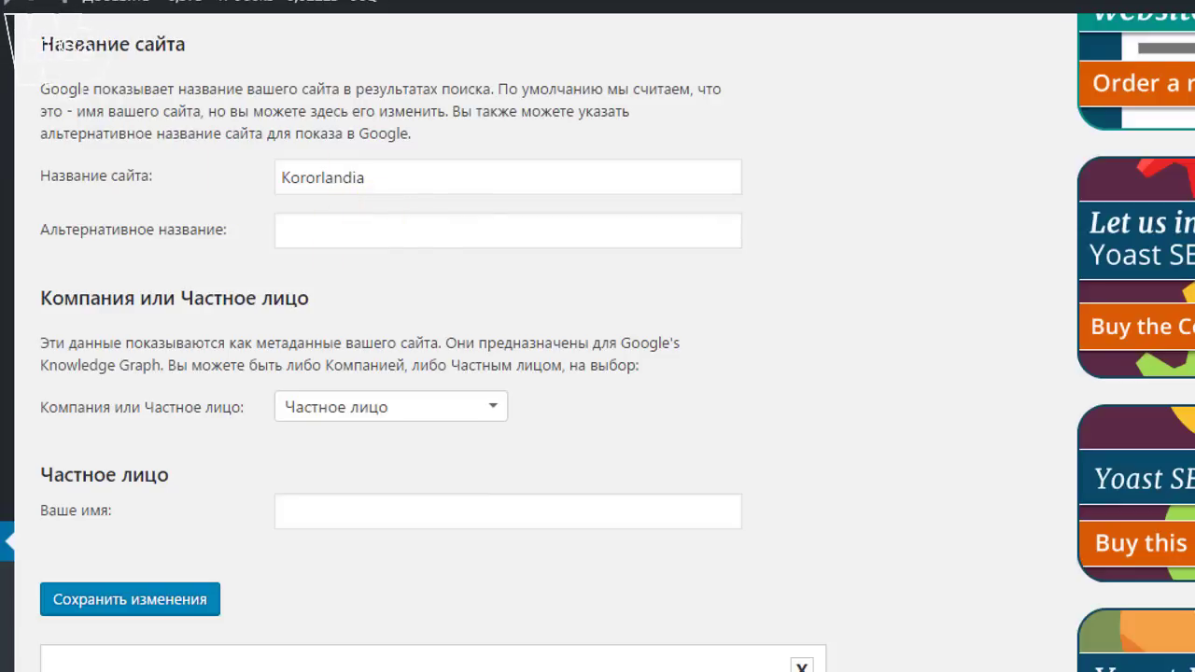
scroll(498, 235, "down", 2)
scroll(490, 233, "up", 1)
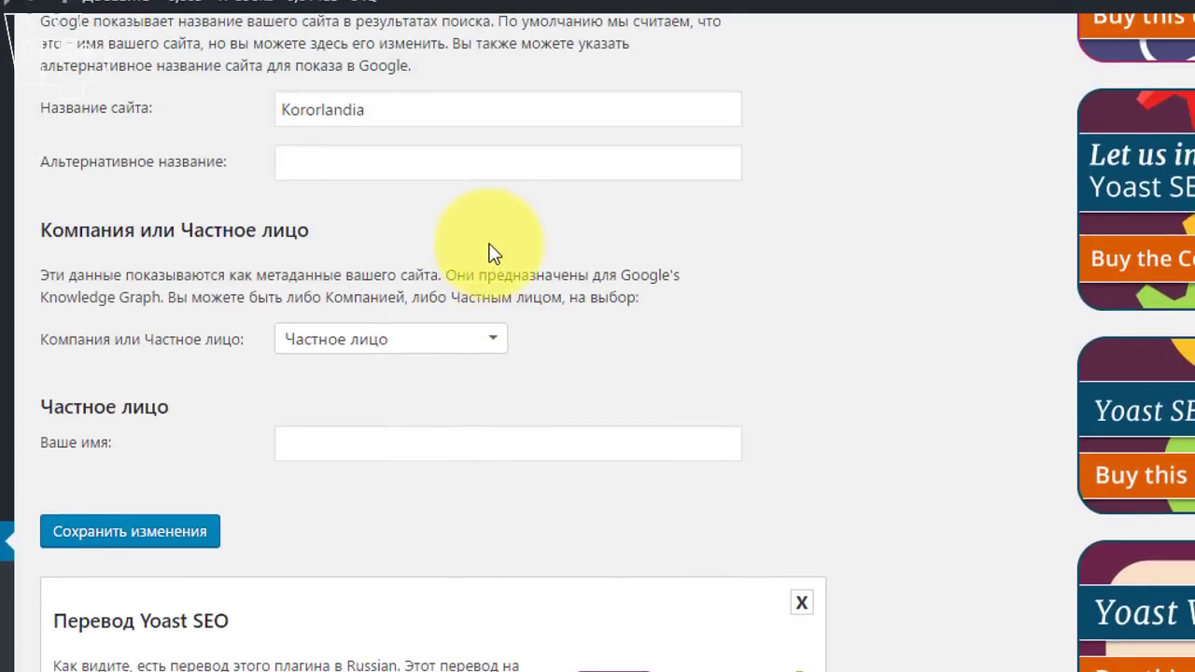
left_click(379, 106)
left_click(326, 116)
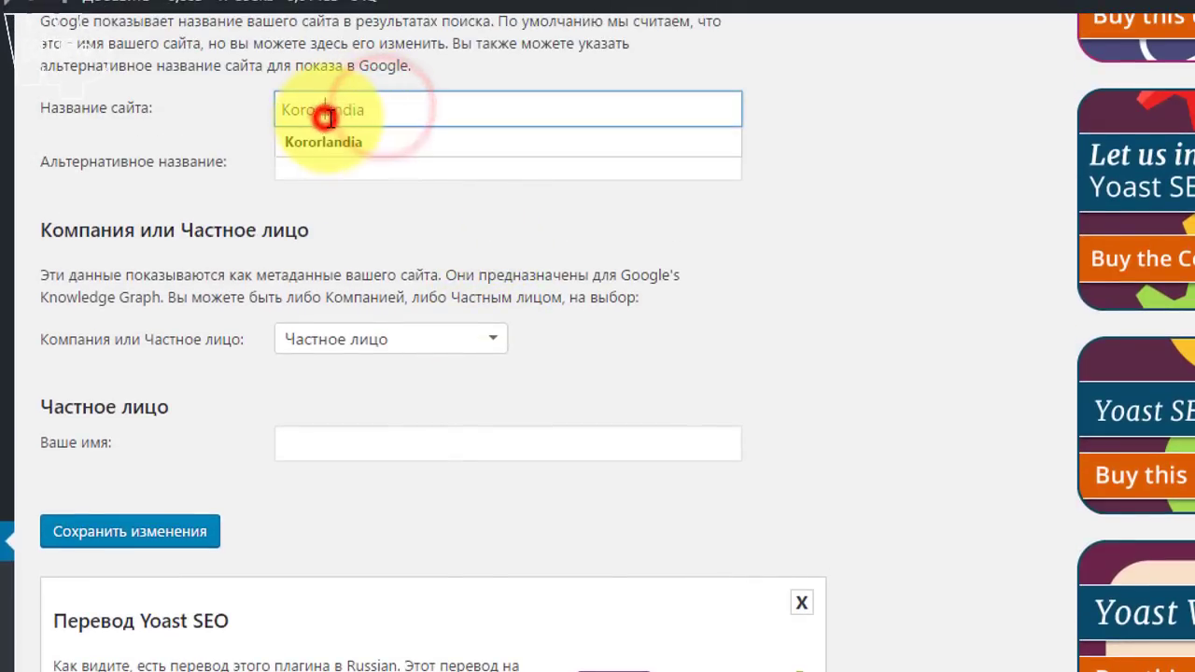
key("BackSpace")
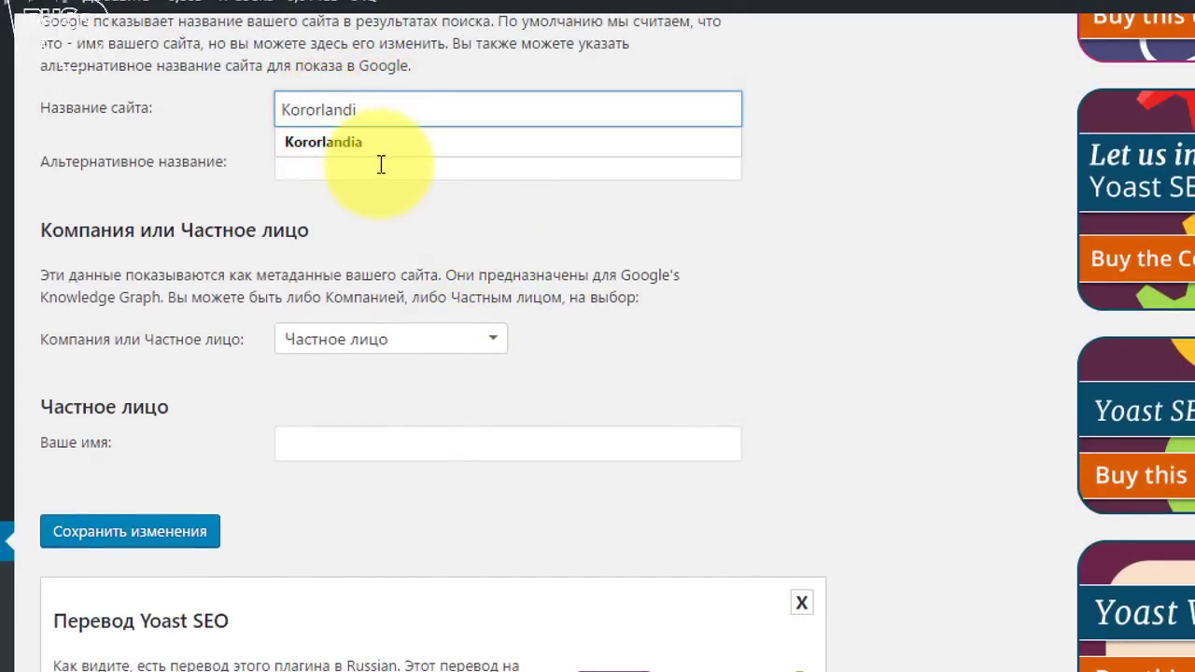
key("BackSpace")
key("BackSpace")
key("BackSpace")
key("BackSpace")
key("BackSpace")
key("BackSpace")
key("BackSpace")
key("BackSpace")
key("BackSpace")
key("BackSpace")
type("Короландия")
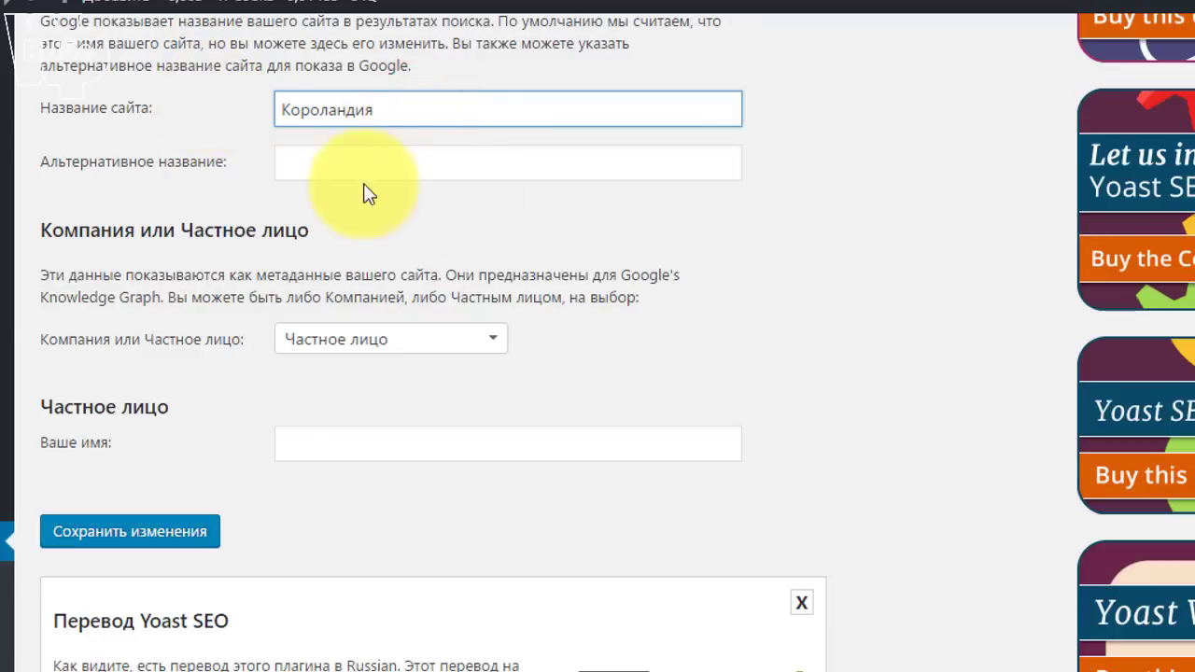
Set the alternative site name (Альтернативное название) to Karolandia.
left_click(362, 167)
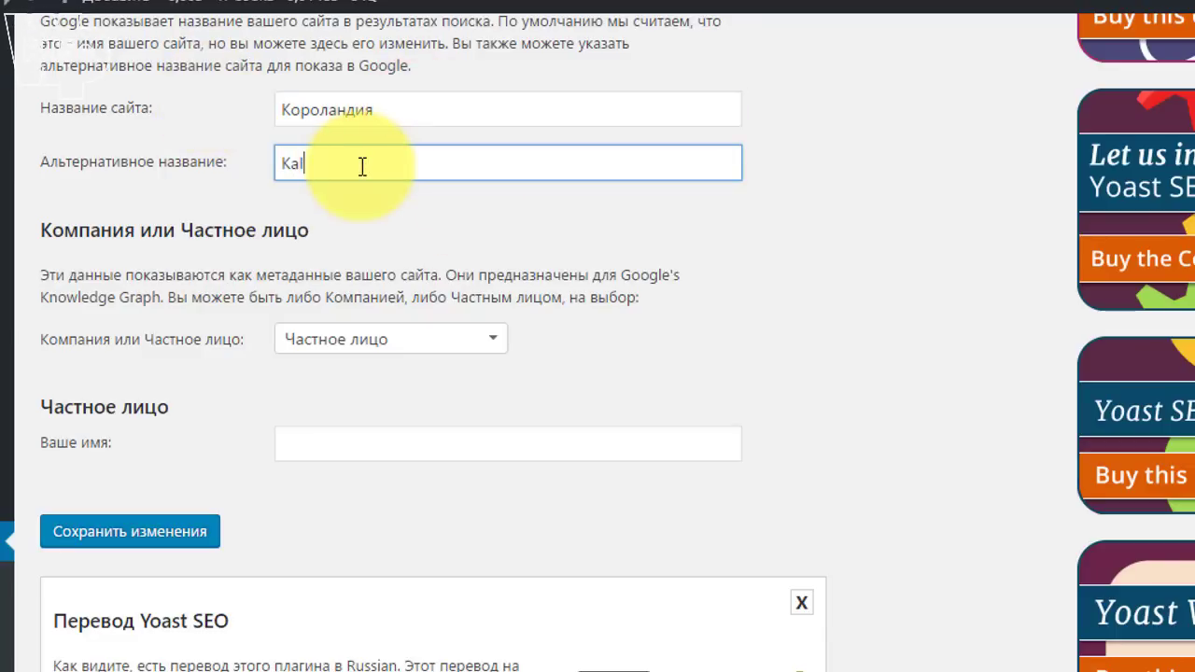
type("Karolandia")
left_click(520, 247)
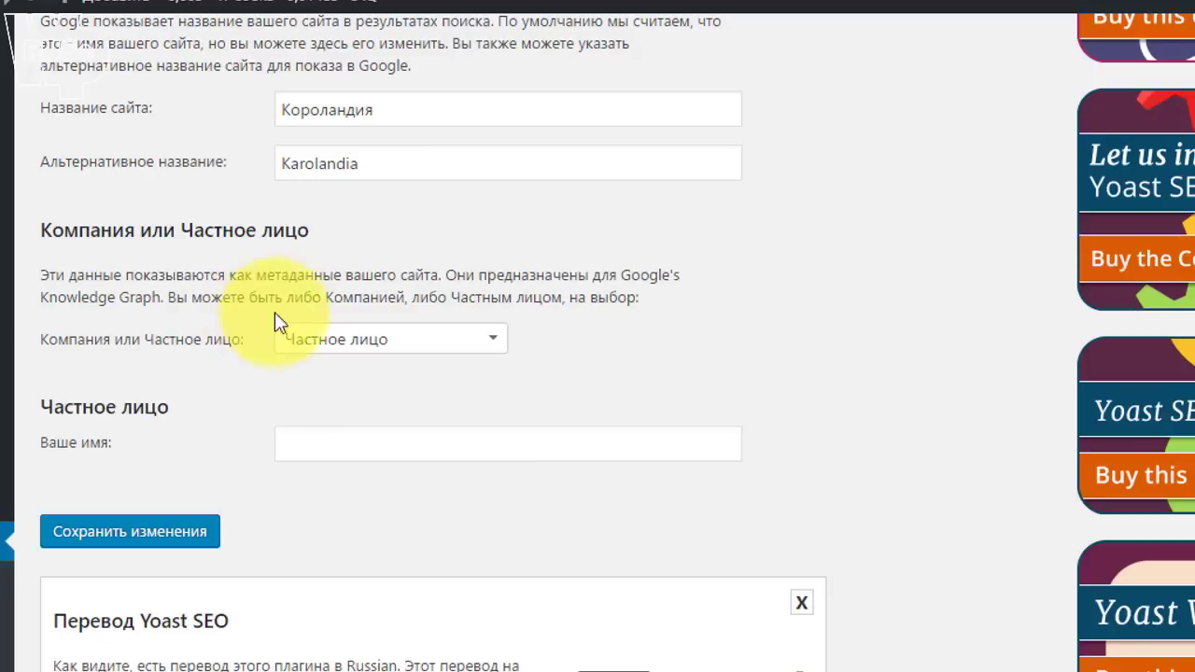
Set the company or person type to Компания and enter Короландия as the company name.
left_click(376, 343)
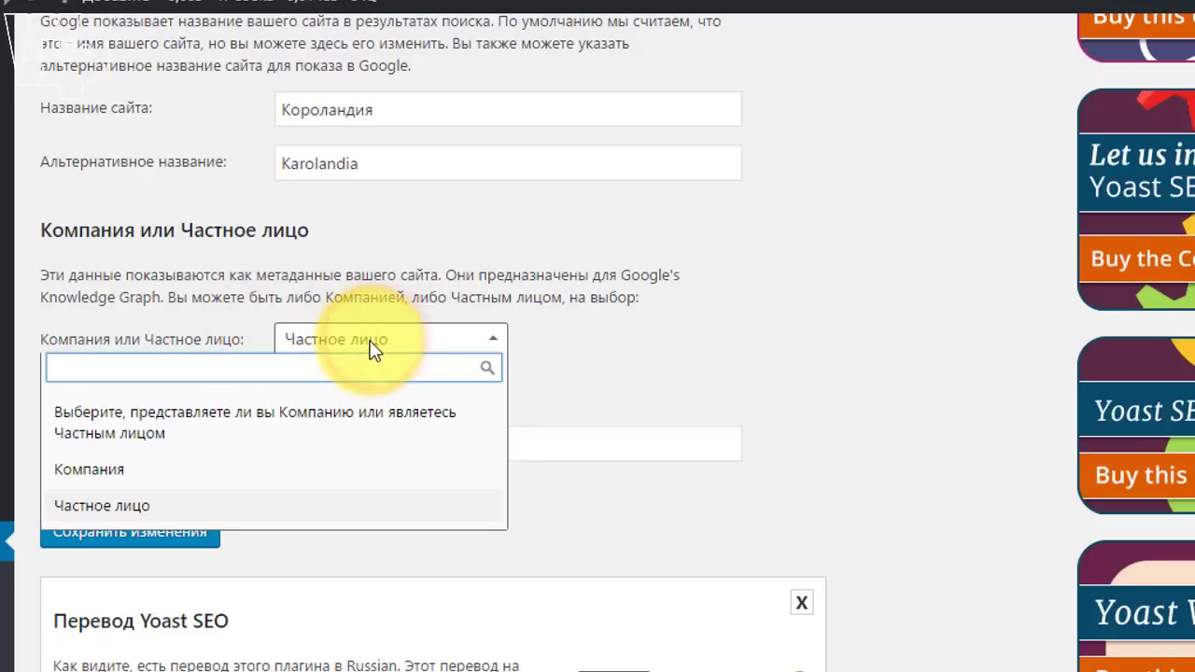
left_click(208, 468)
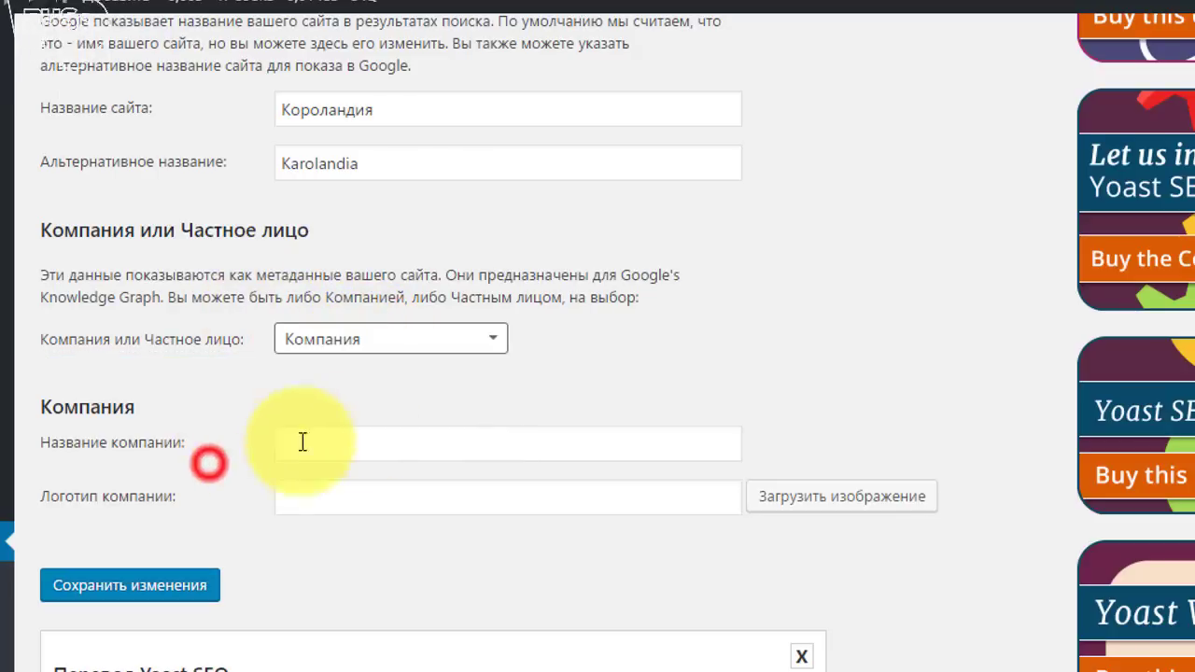
scroll(299, 338, "down", 1)
left_click(312, 334)
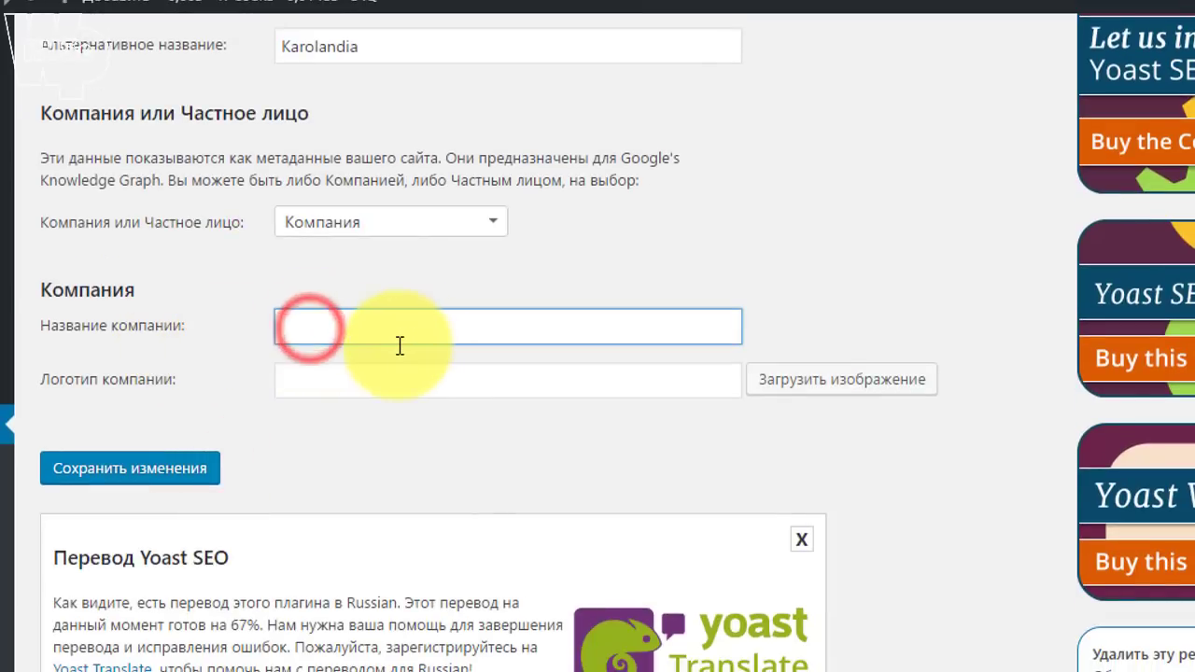
type("Короландия")
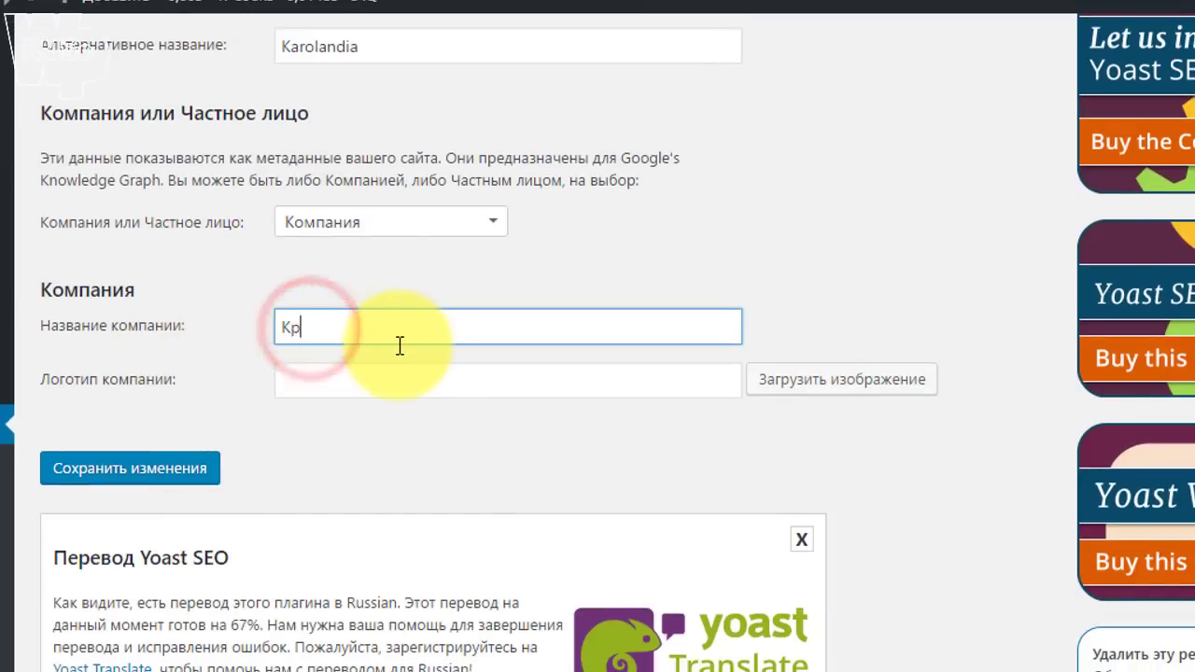
left_click(337, 326)
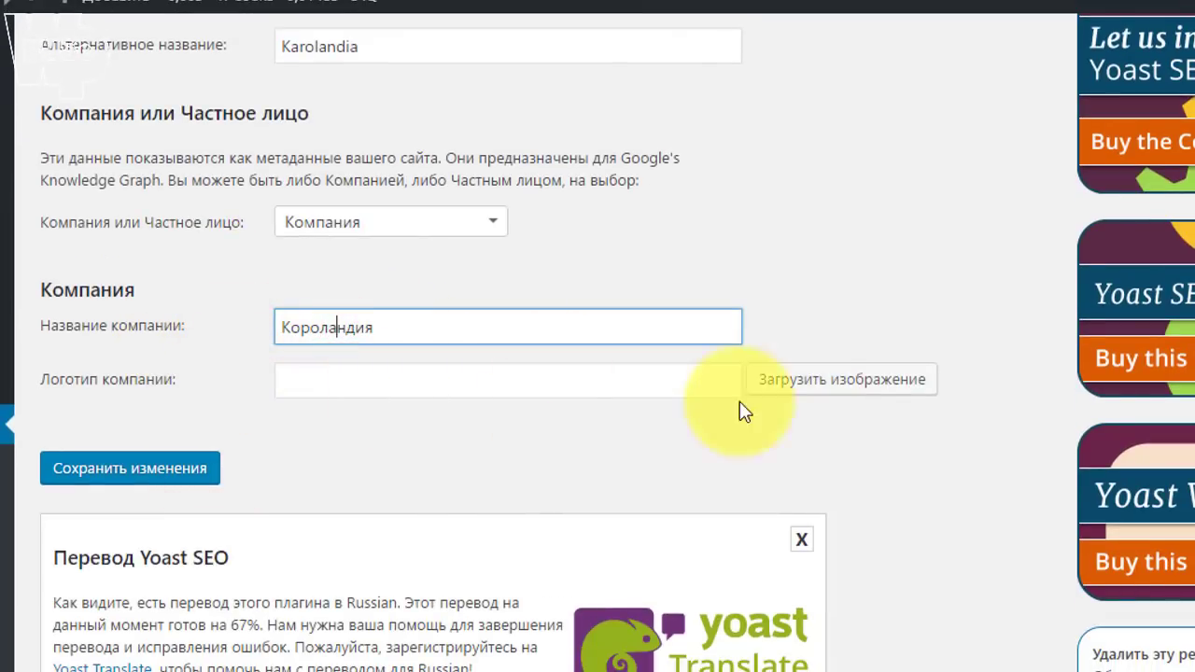
Choose the Korolandia lettering with the small crown from the media library as the company logo and save the changes.
left_click(808, 383)
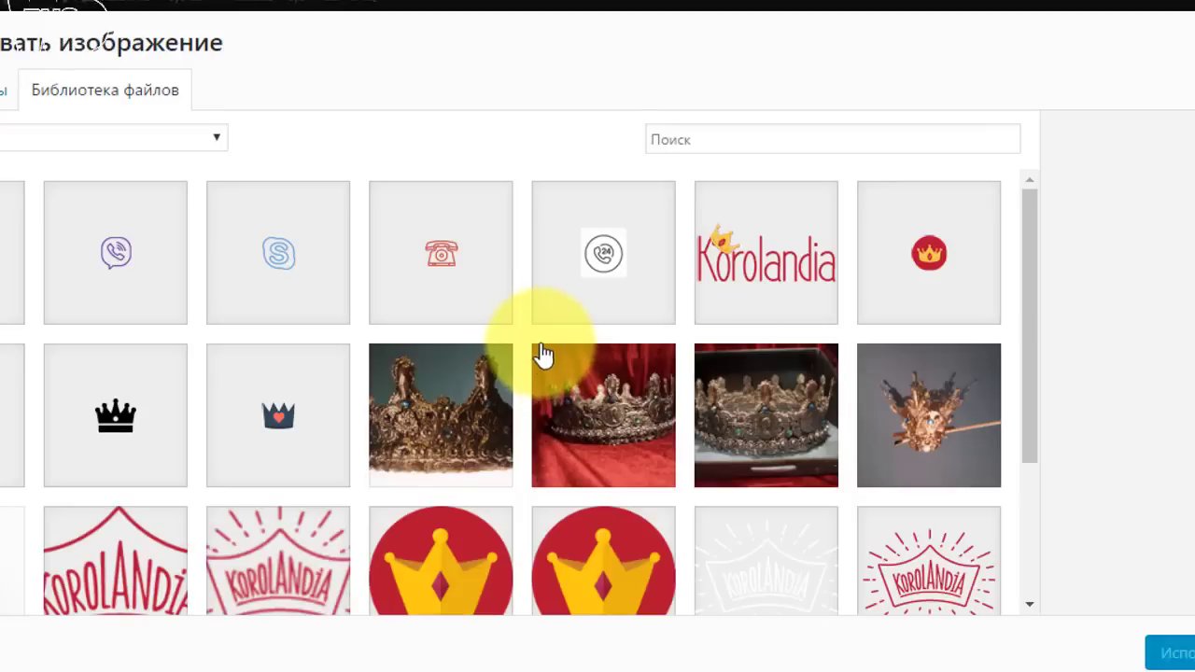
left_click(766, 295)
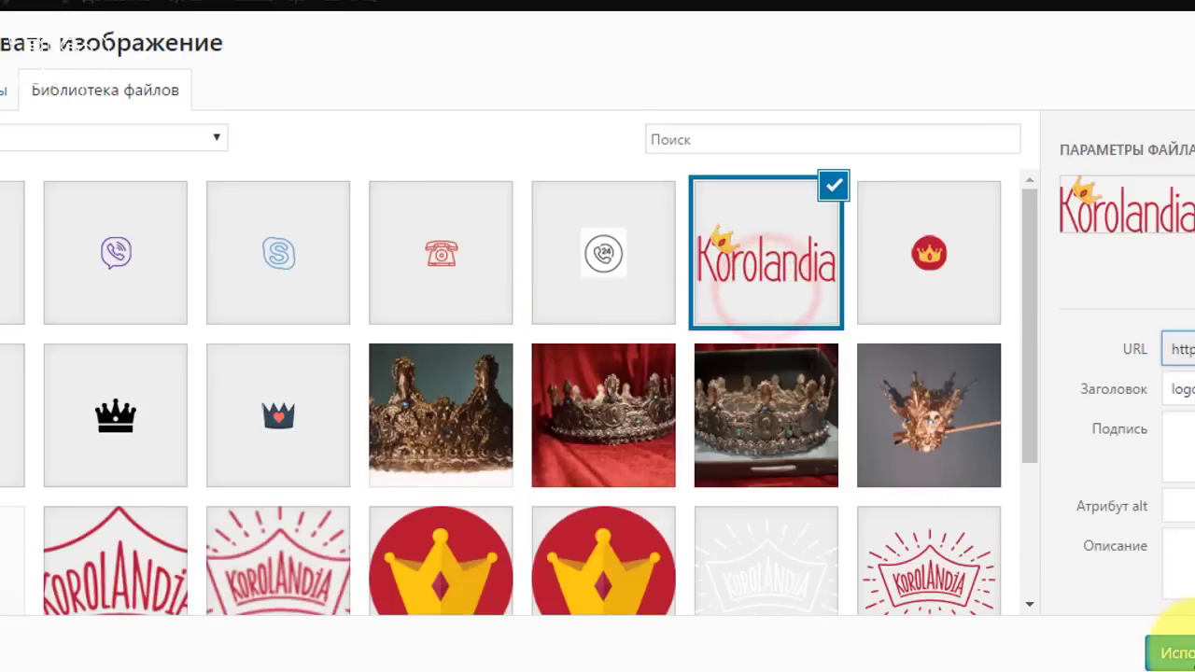
left_click(1169, 652)
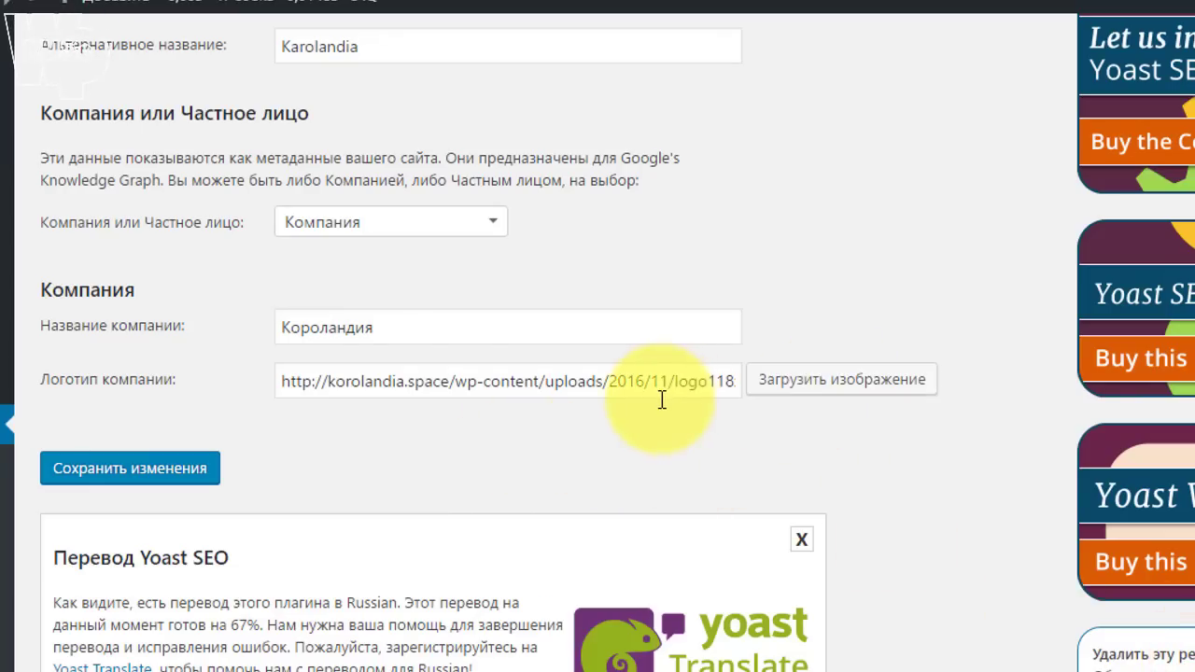
left_click(176, 471)
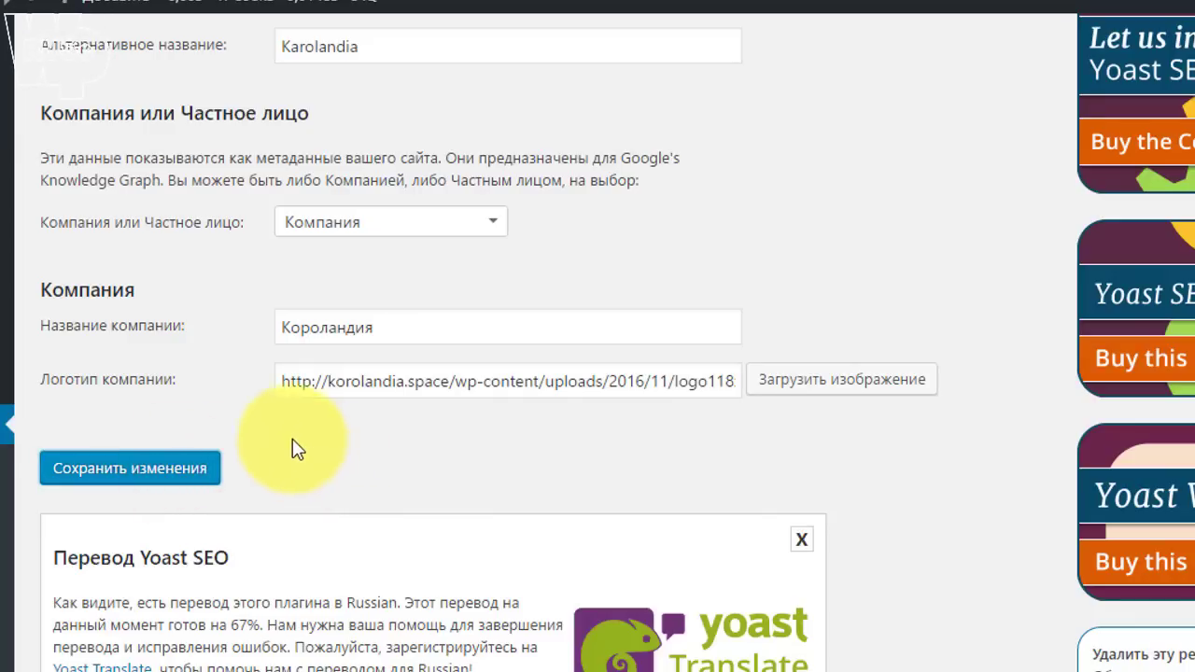
Reload the Korolandia home page and open its page source.
scroll(431, 449, "up", 2)
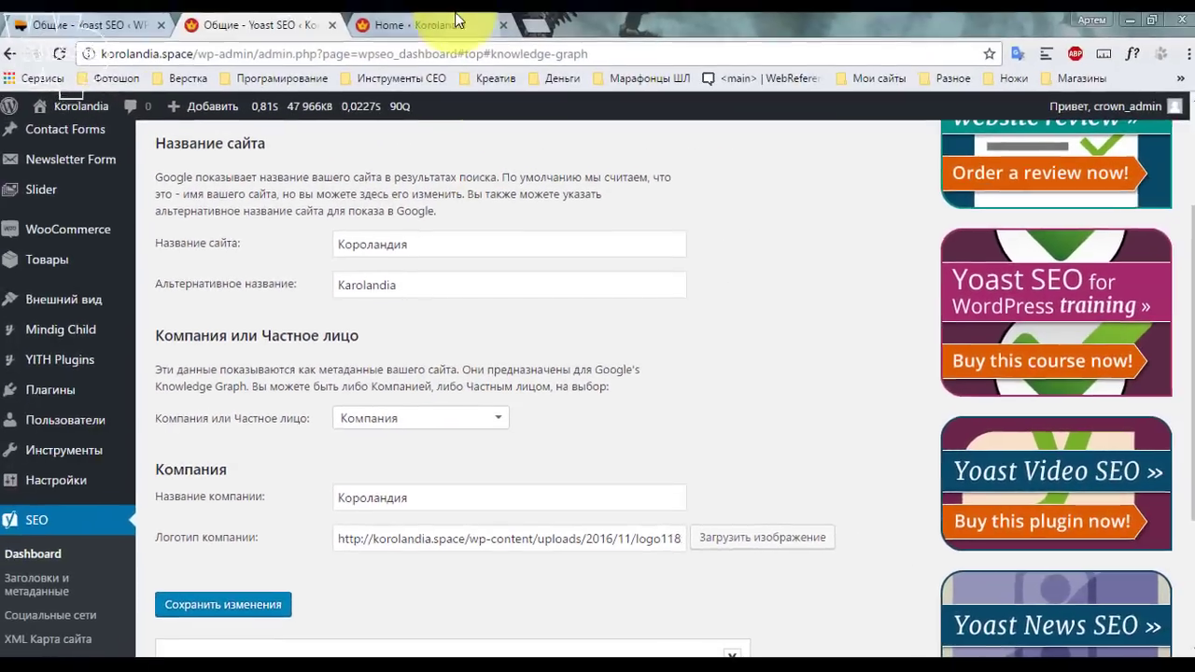
left_click(457, 28)
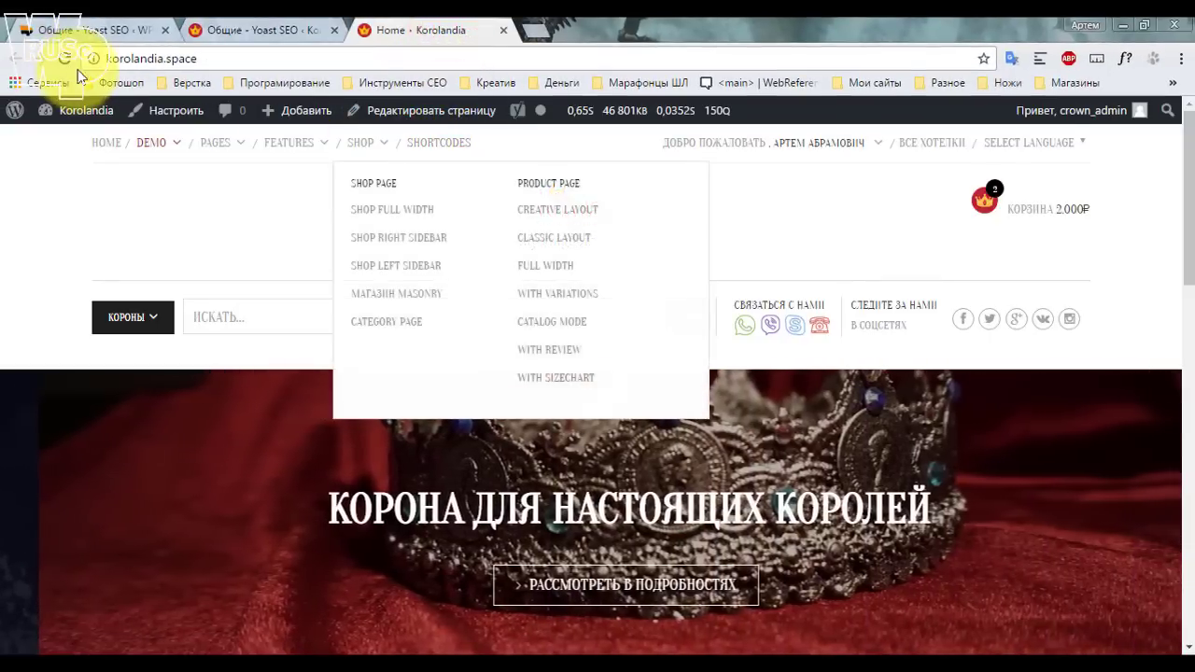
left_click(64, 58)
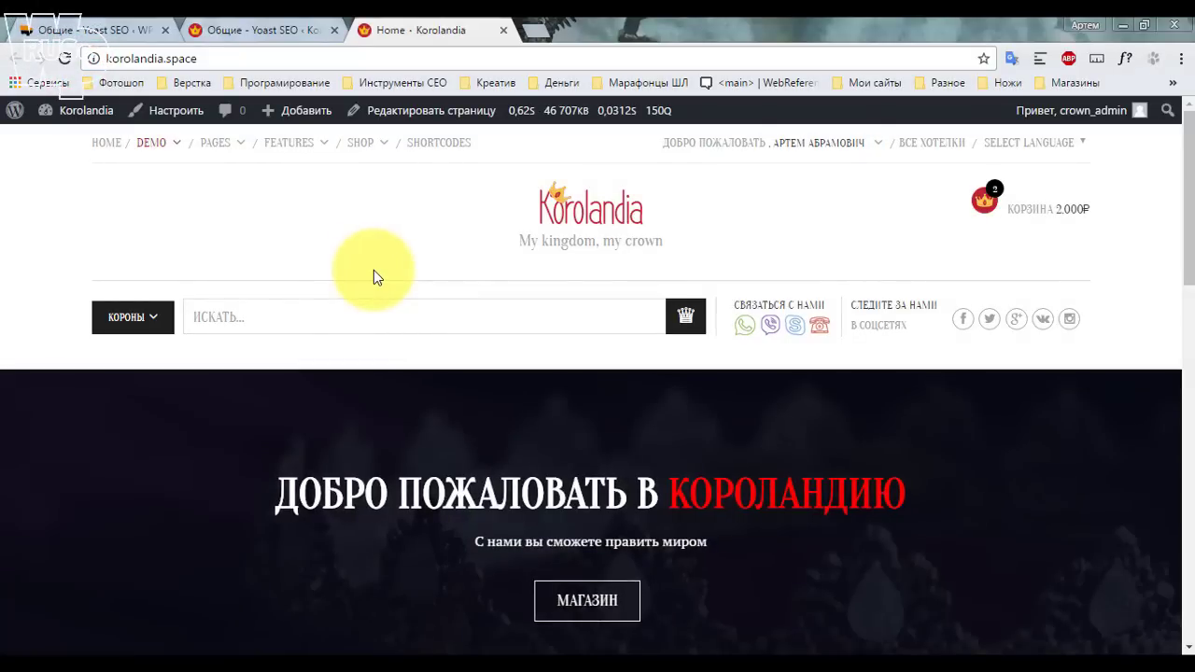
key("ctrl+u")
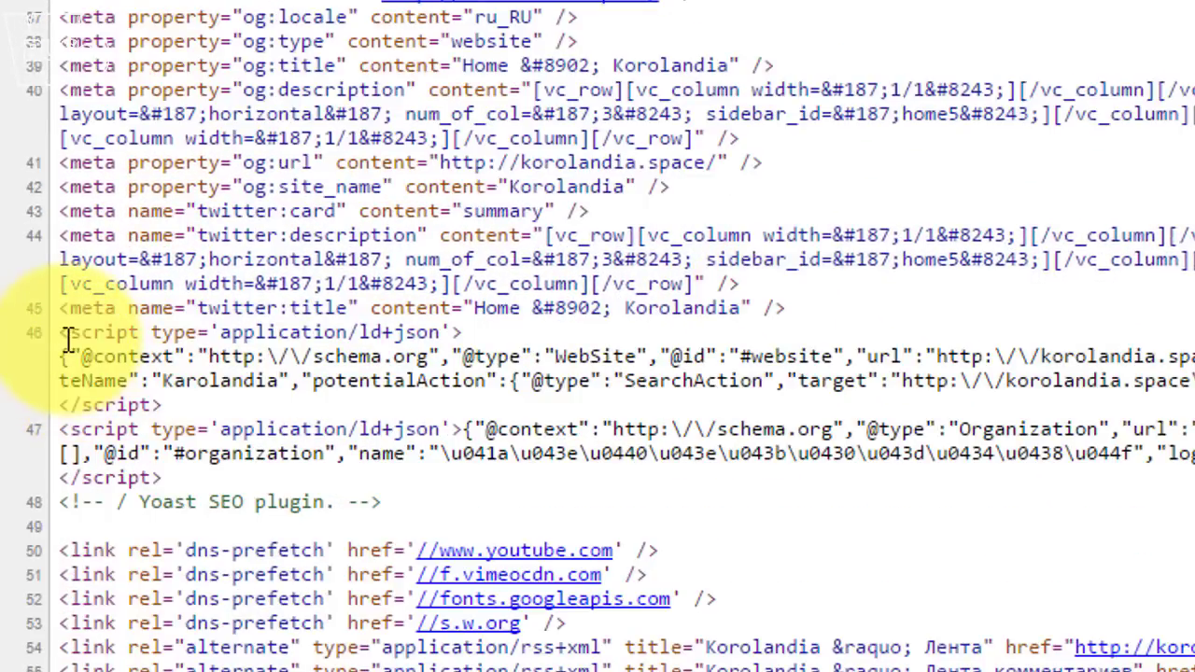
Inspect the names, URL and logo in the page source's ld+json scripts, close the source and return to the Yoast SEO settings.
left_click_drag(68, 337, 1194, 383)
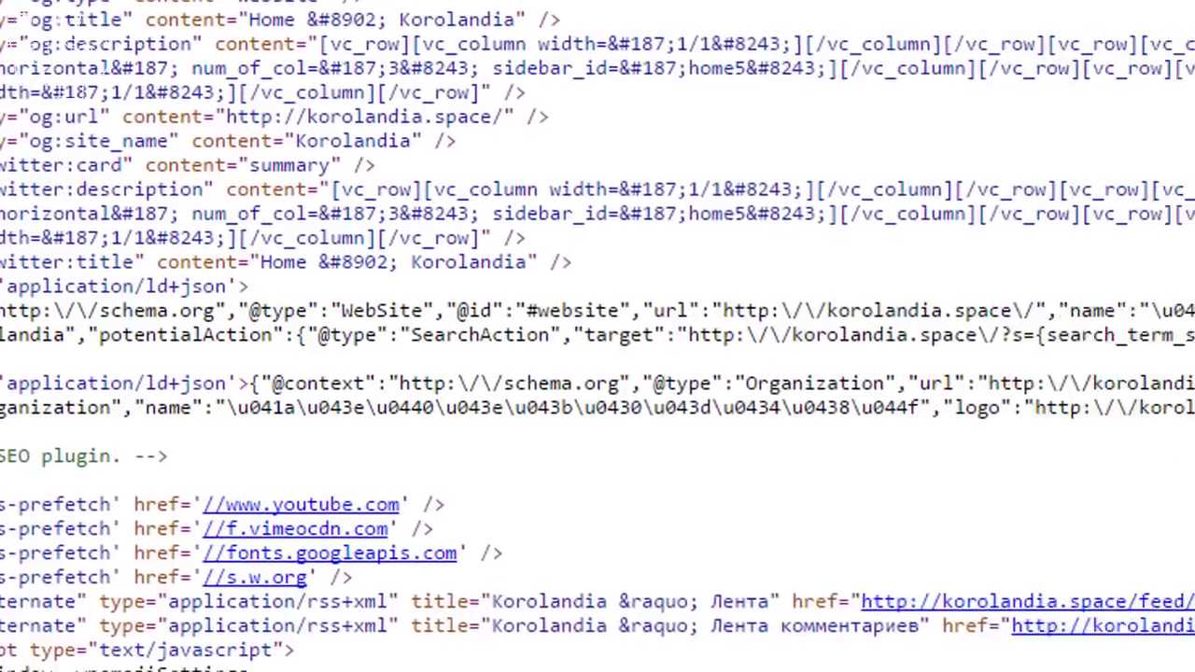
double_click(602, 376)
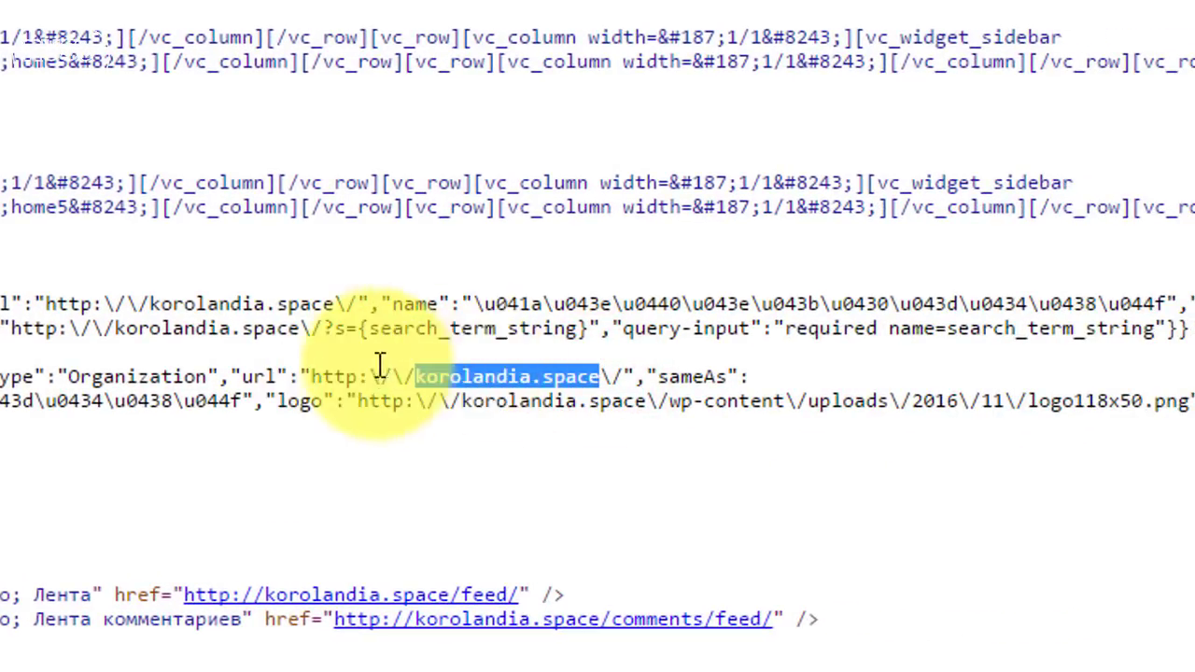
left_click_drag(353, 403, 1190, 402)
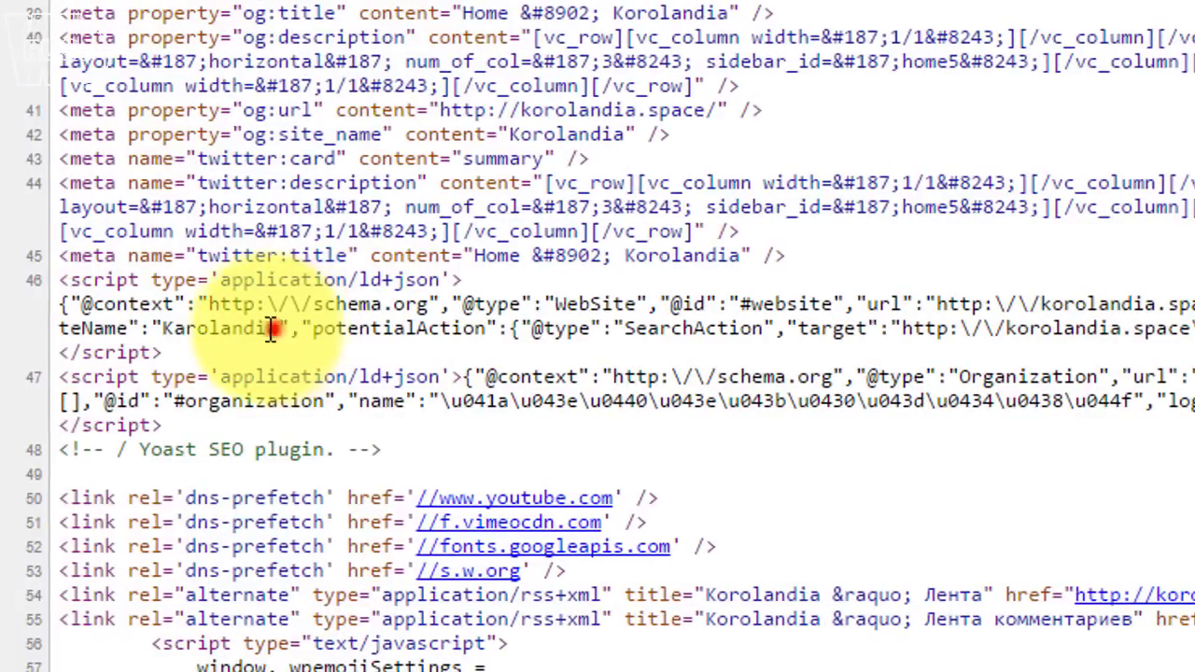
left_click_drag(271, 327, 165, 328)
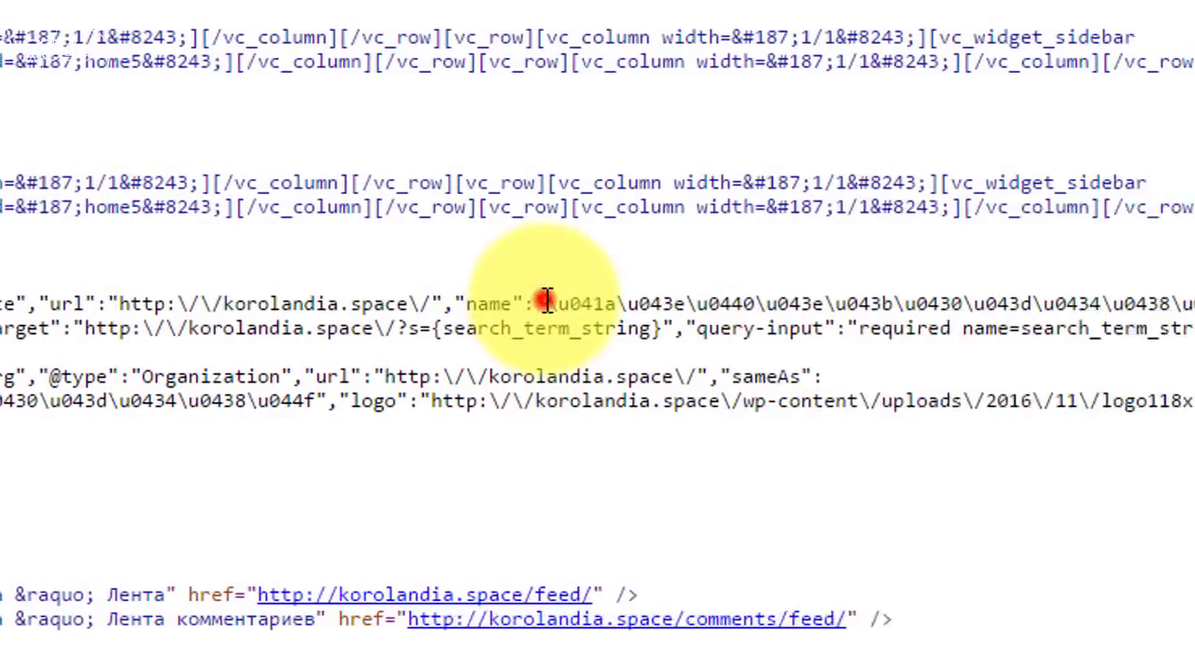
left_click_drag(546, 302, 1136, 301)
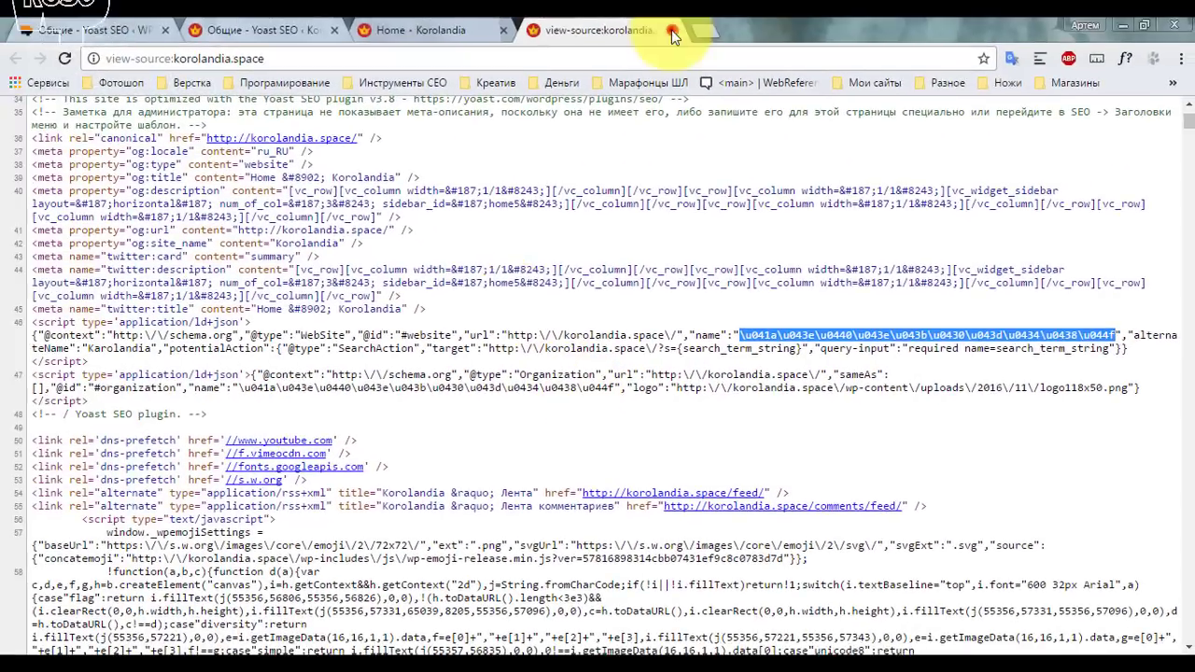
left_click(671, 30)
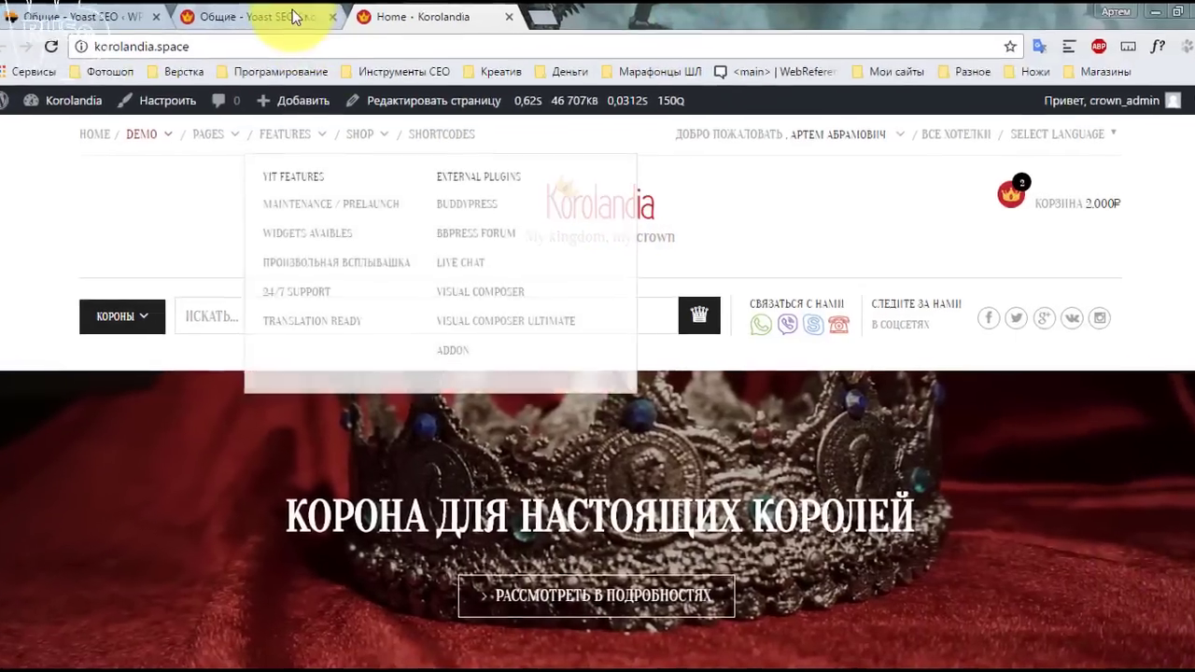
left_click(280, 28)
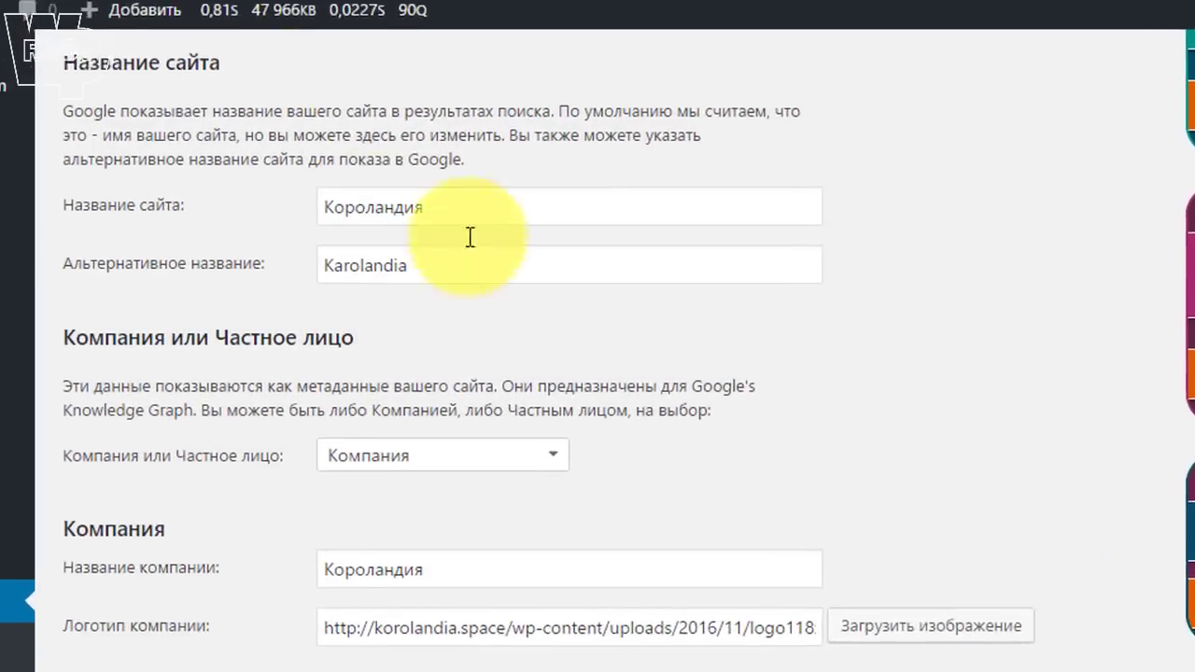
Switch the company or person type to Частное лицо.
scroll(627, 318, "down", 1)
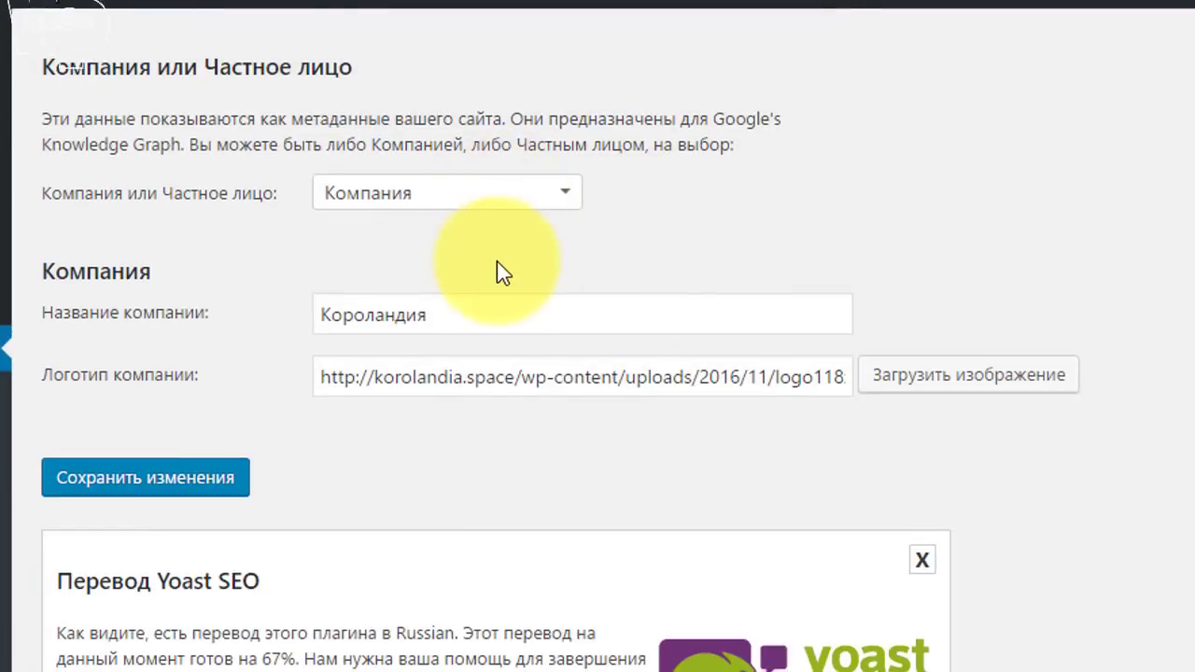
left_click(464, 190)
left_click(345, 383)
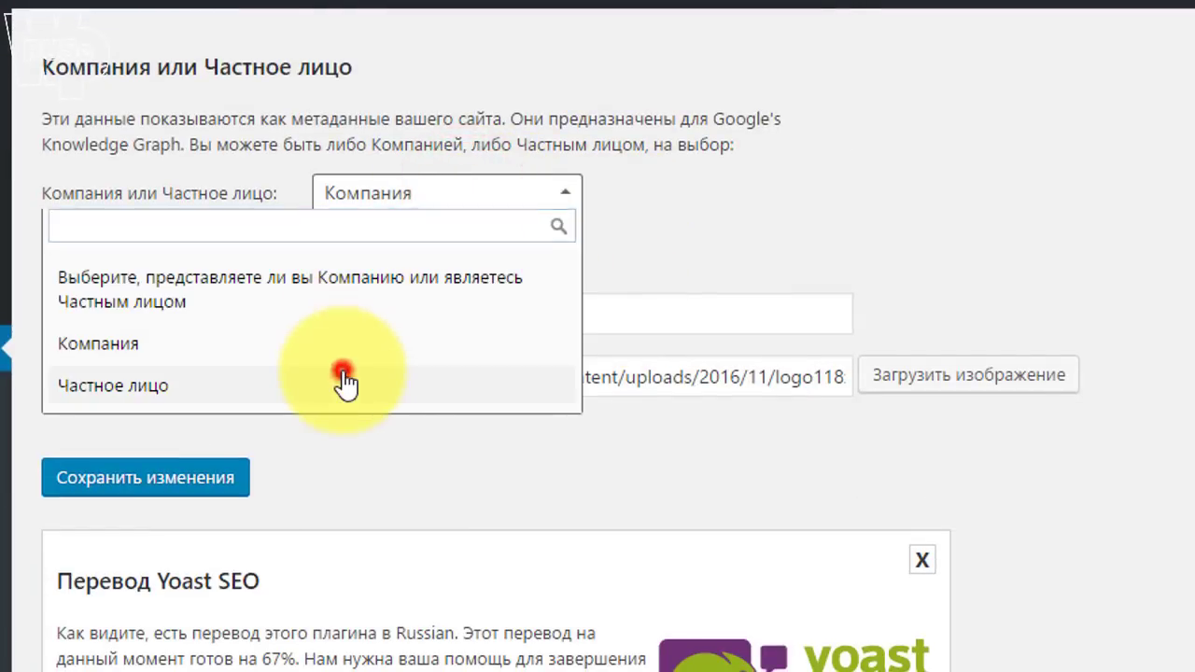
left_click(496, 312)
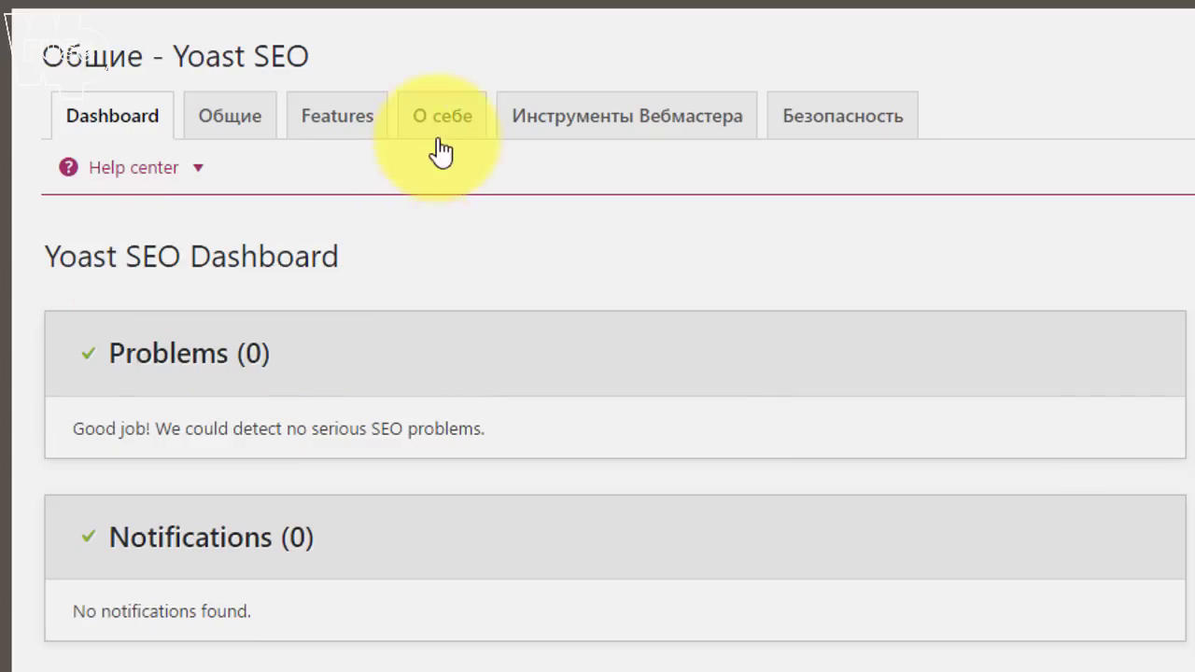
Reopen the О себе settings, set the company or person type back to Компания and save the changes.
left_click(440, 117)
scroll(542, 280, "down", 4)
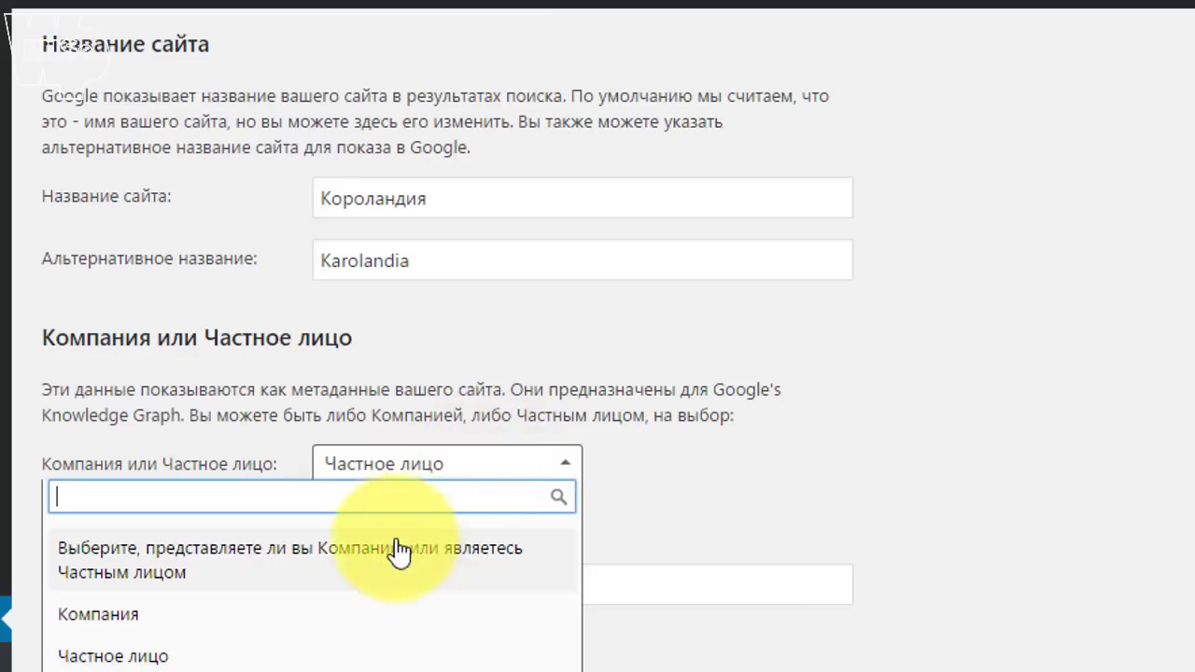
left_click(103, 616)
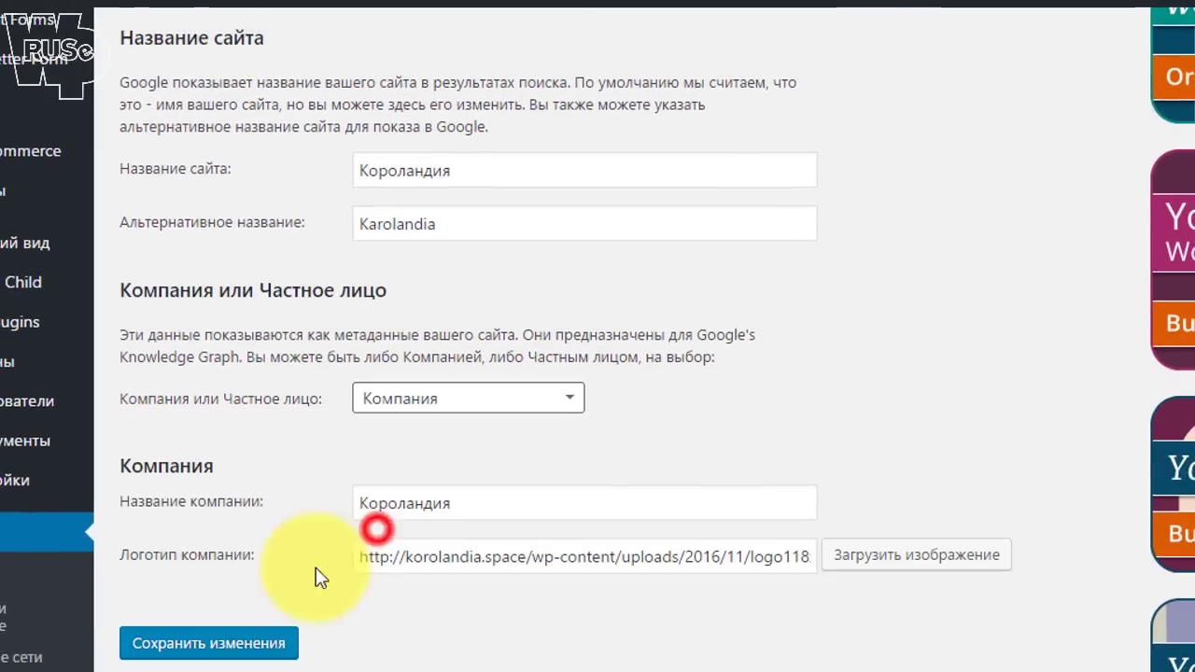
left_click(201, 671)
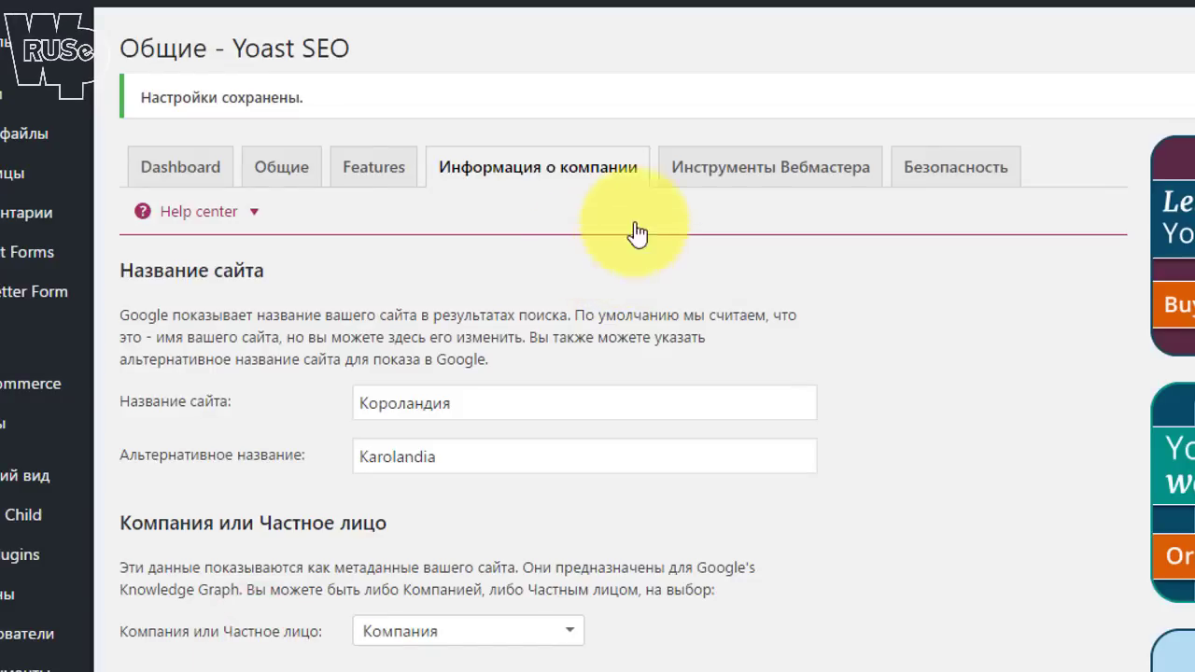
Open the webmaster tools verification settings (Инструменты Вебмастера) and review the available verification fields.
left_click(748, 154)
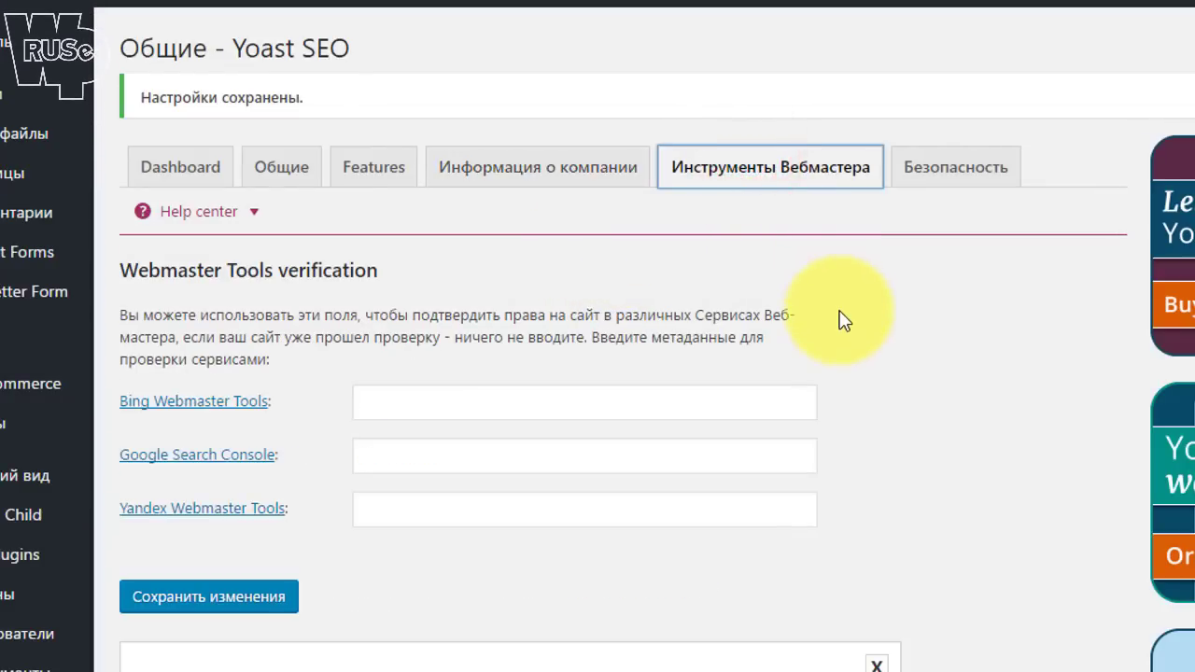
scroll(836, 308, "down", 1)
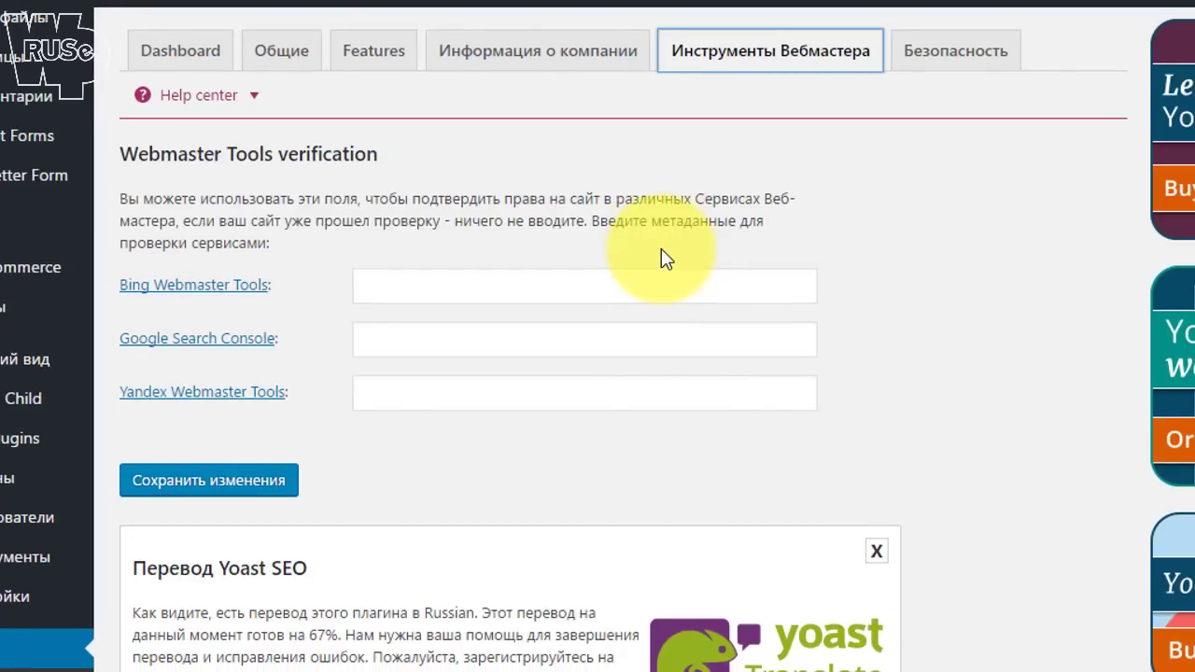
Look over the Bing, Google Search Console and Yandex verification fields in the webmaster tools settings.
left_click(443, 280)
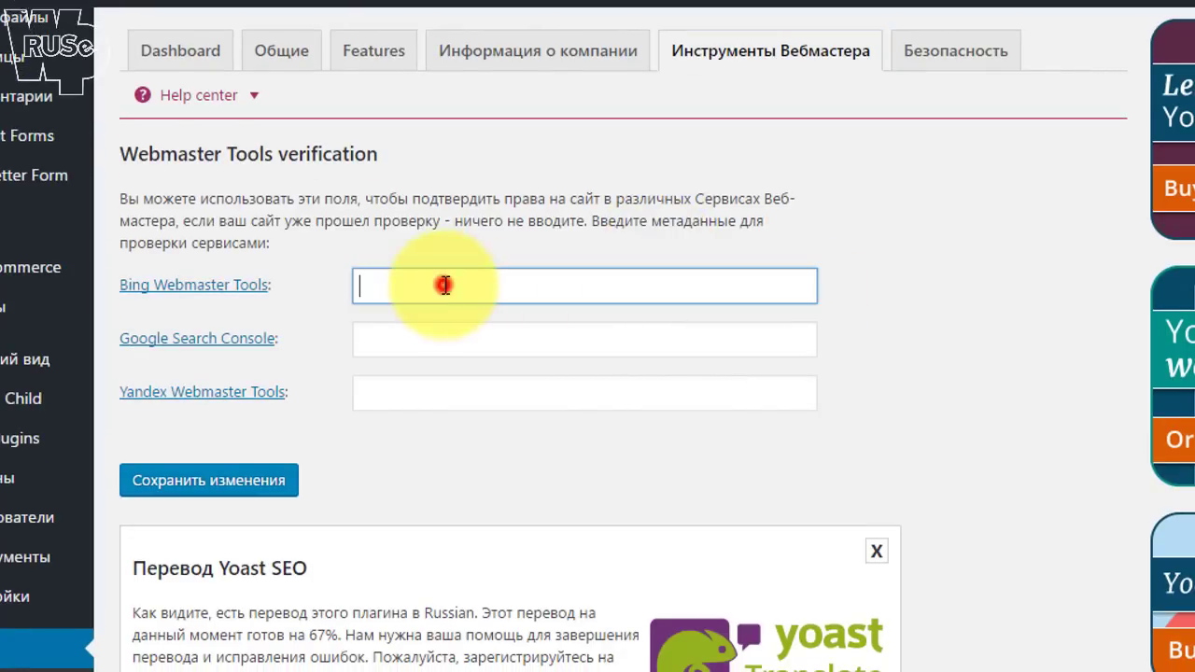
left_click(394, 344)
left_click(391, 388)
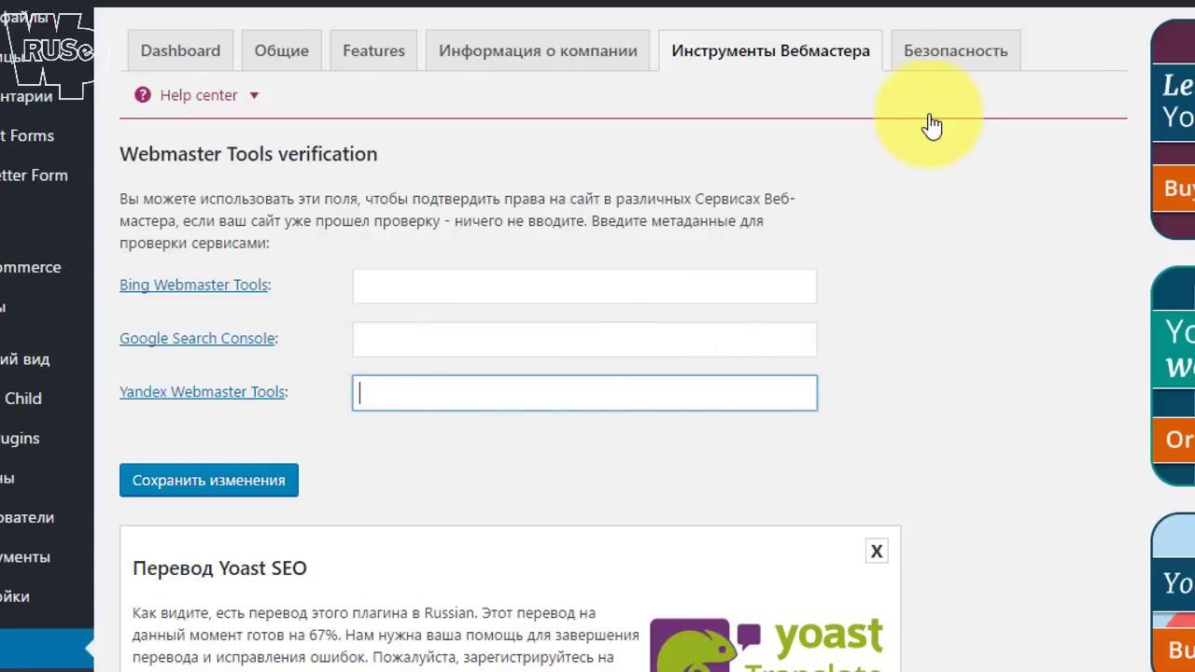
Open the security settings (Безопасность) and save them with the advanced part of the Yoast SEO meta box set to Disabled.
left_click(934, 61)
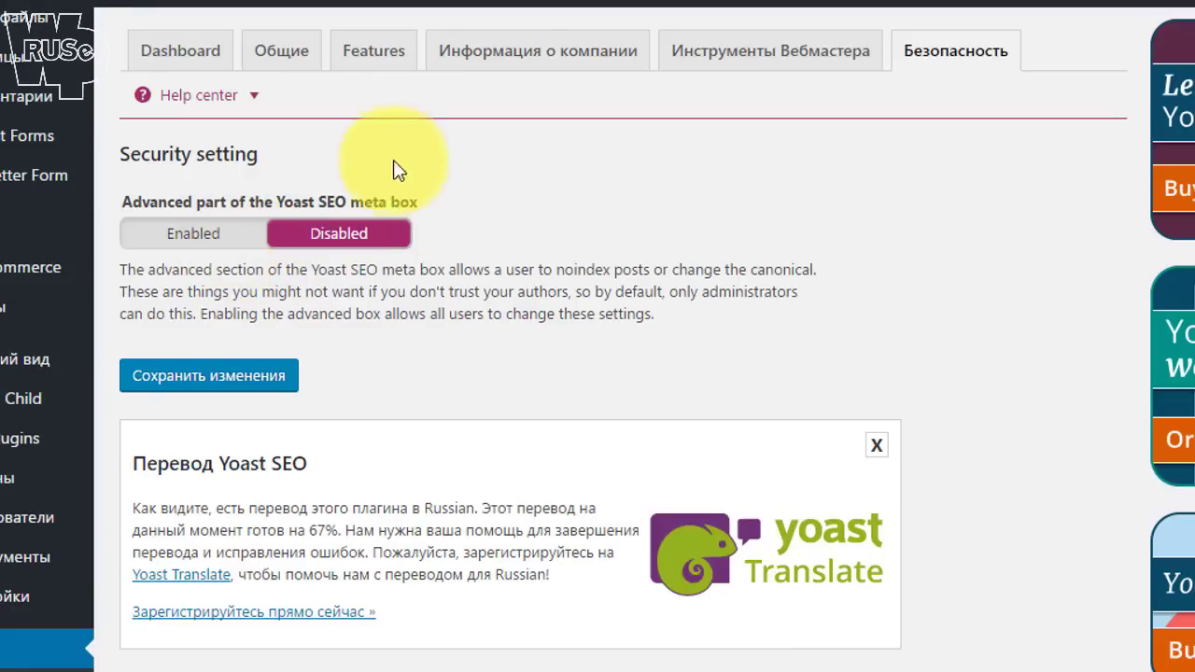
left_click(280, 378)
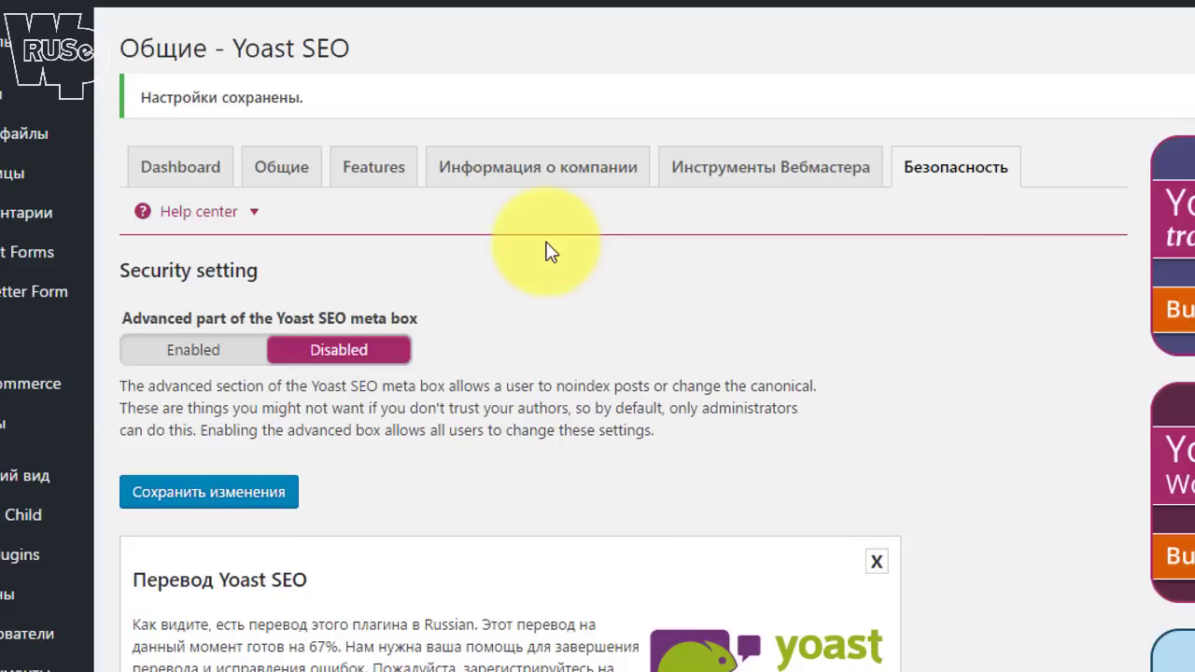
scroll(603, 259, "down", 2)
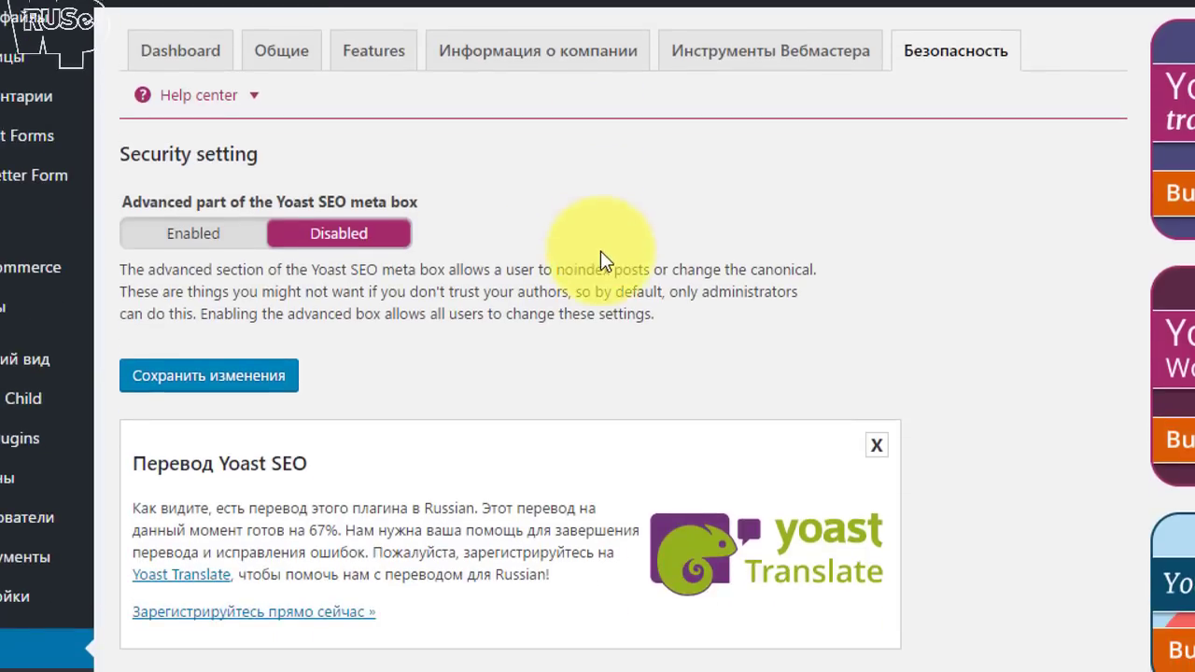
scroll(579, 230, "up", 2)
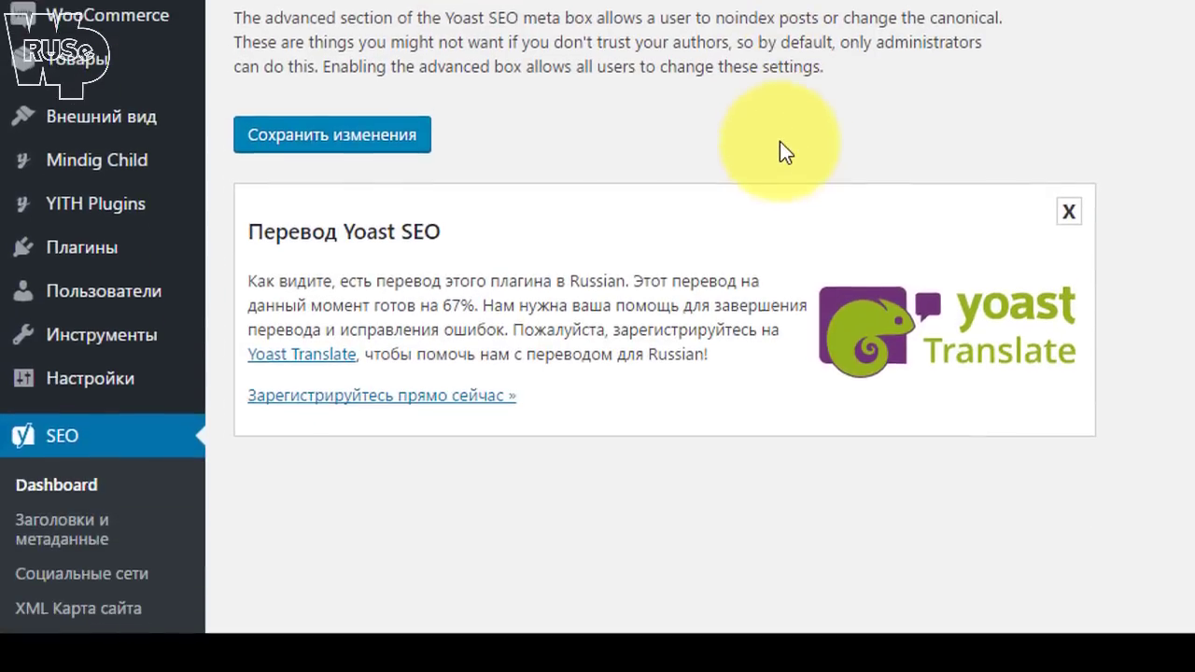
Open the Заголовки и метаданные settings, try the | and ~ title separators and reselect the star separator.
scroll(280, 308, "down", 2)
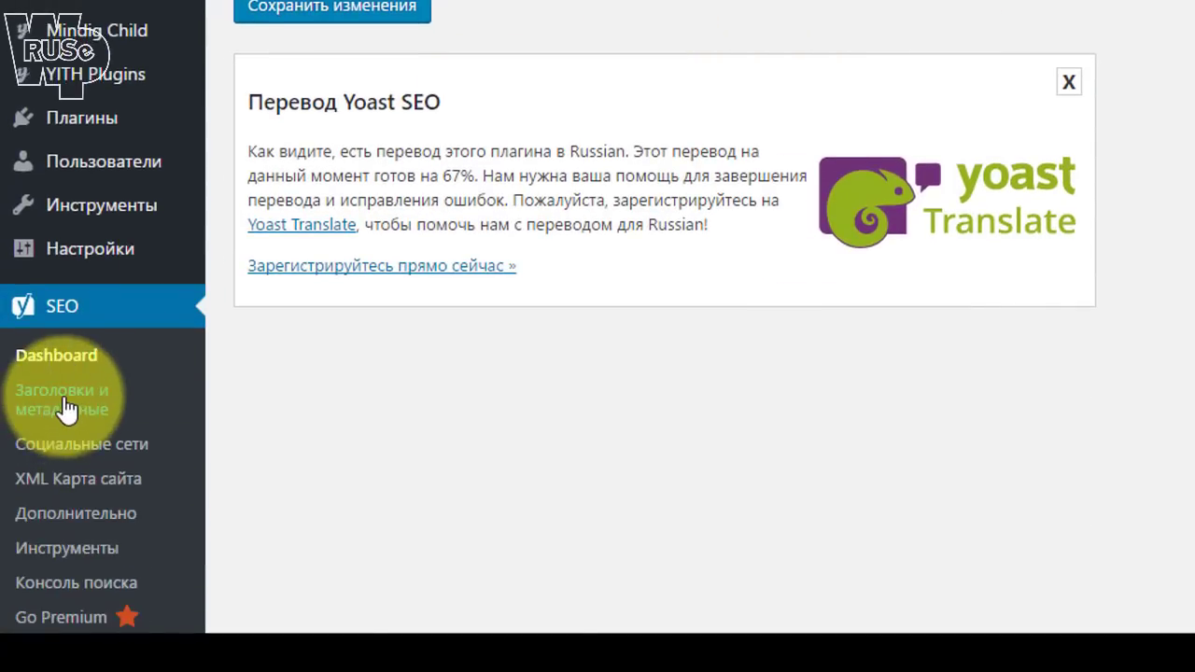
left_click(65, 401)
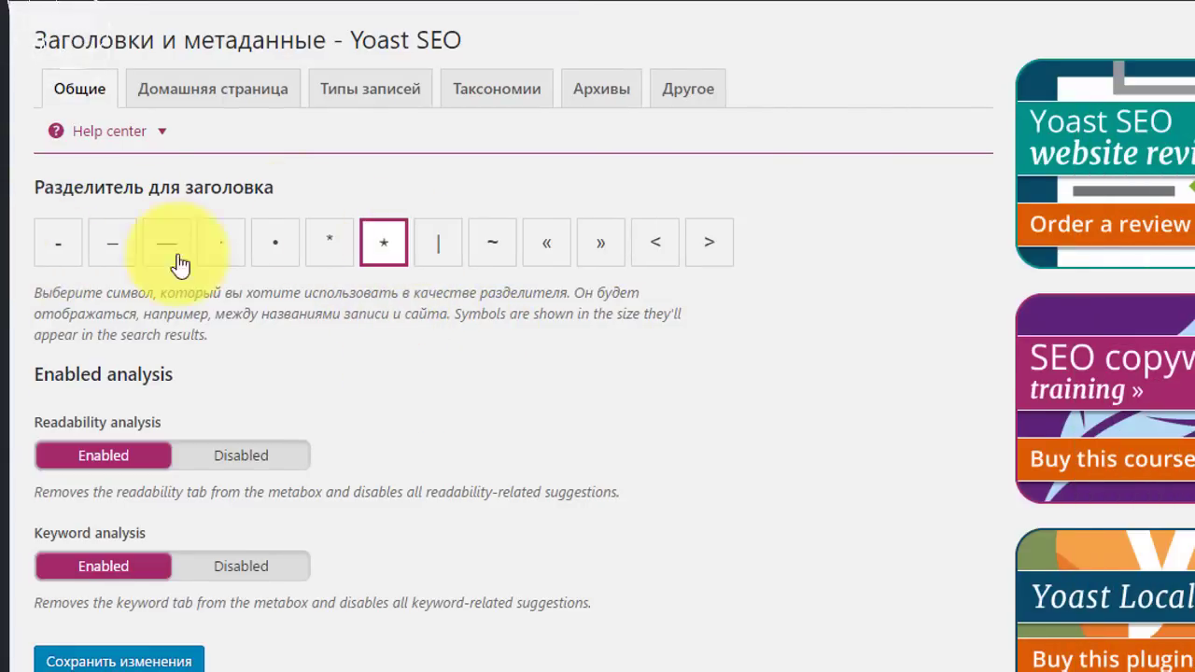
left_click(434, 244)
left_click(492, 244)
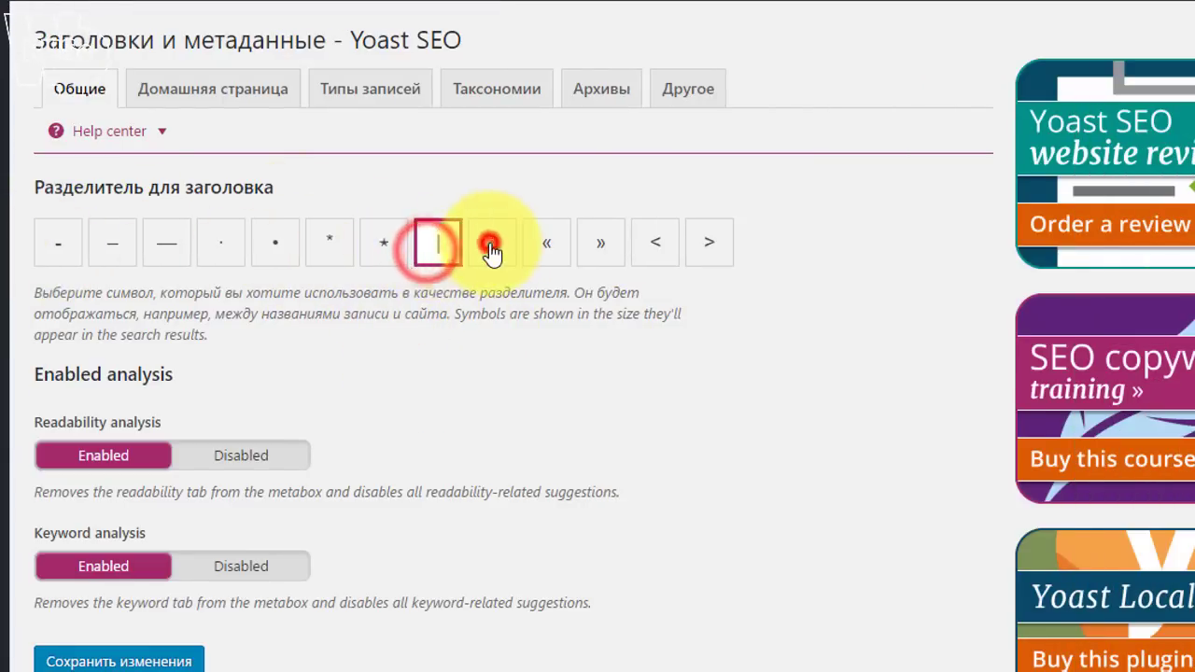
left_click(381, 247)
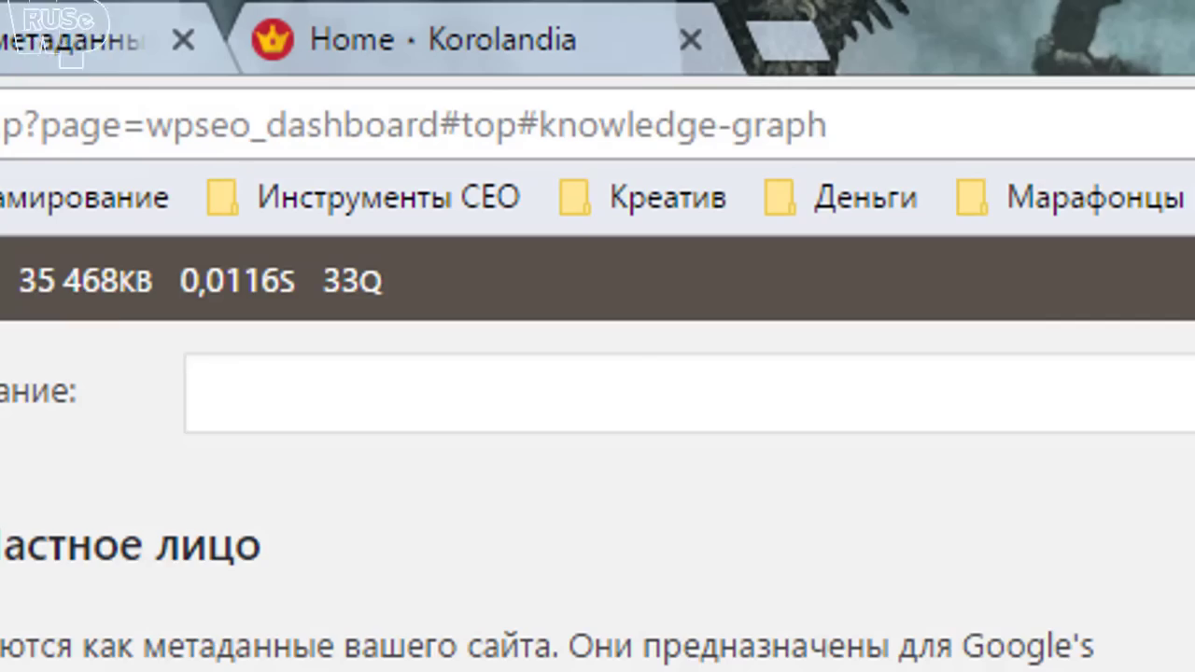
Open the WPRUSe home page in a new tab and compare the title separators in the WPRUSe and Korolandia tab titles.
right_click(140, 280)
left_click(252, 309)
left_click(686, 28)
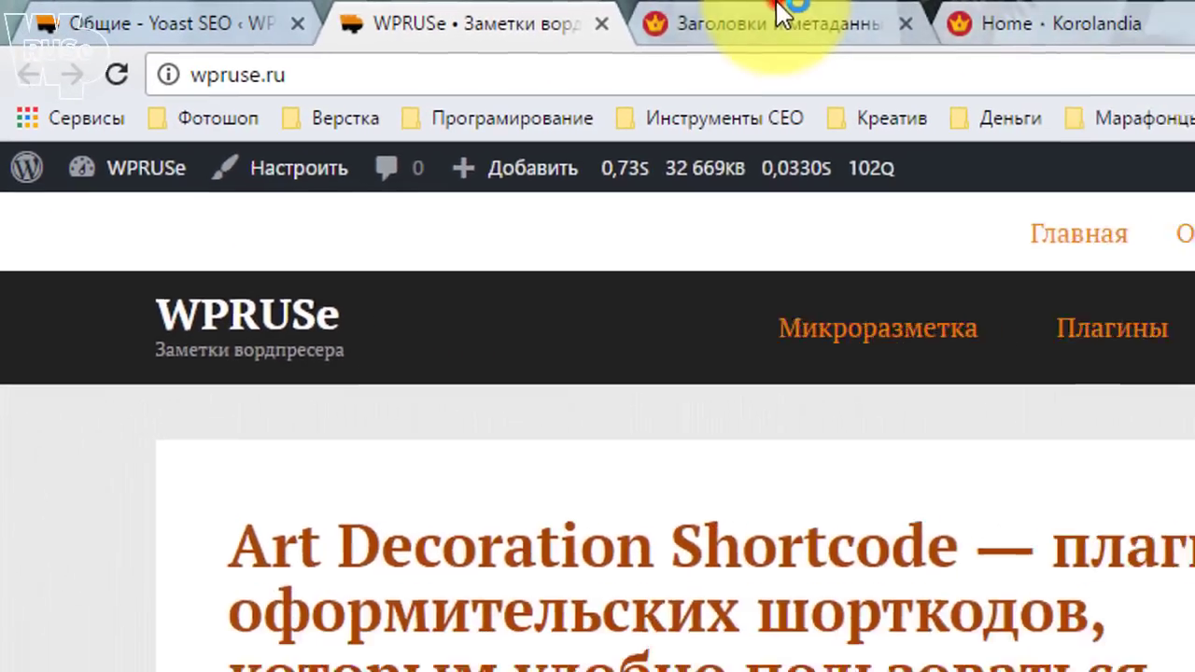
left_click(756, 21)
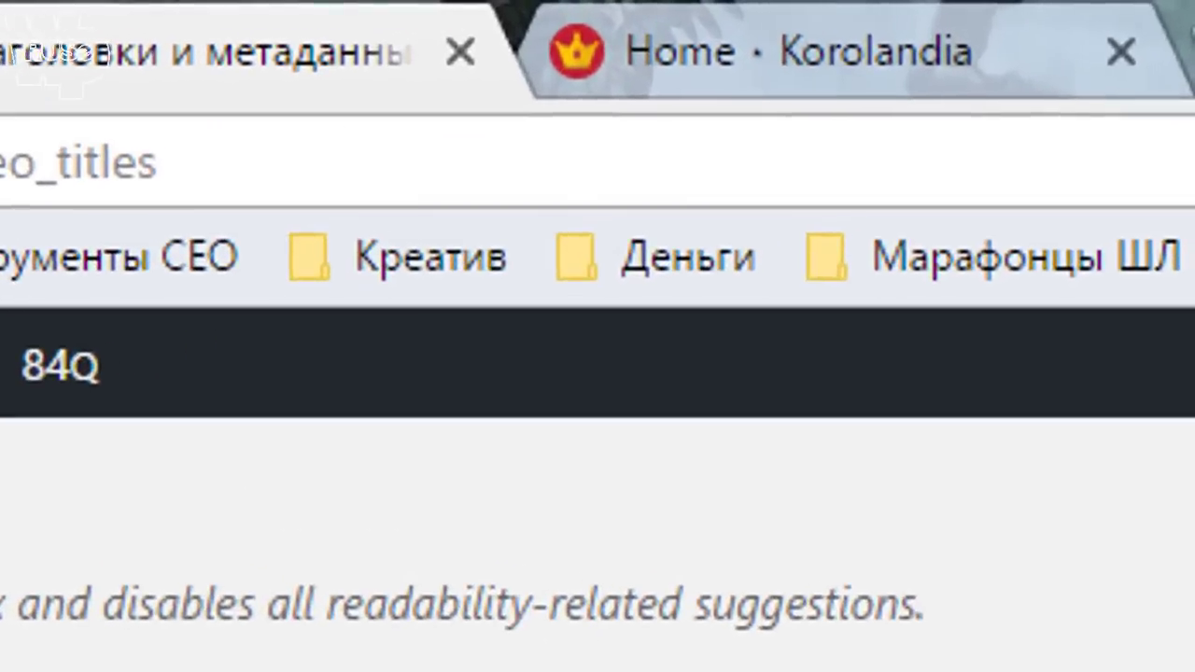
left_click(775, 56)
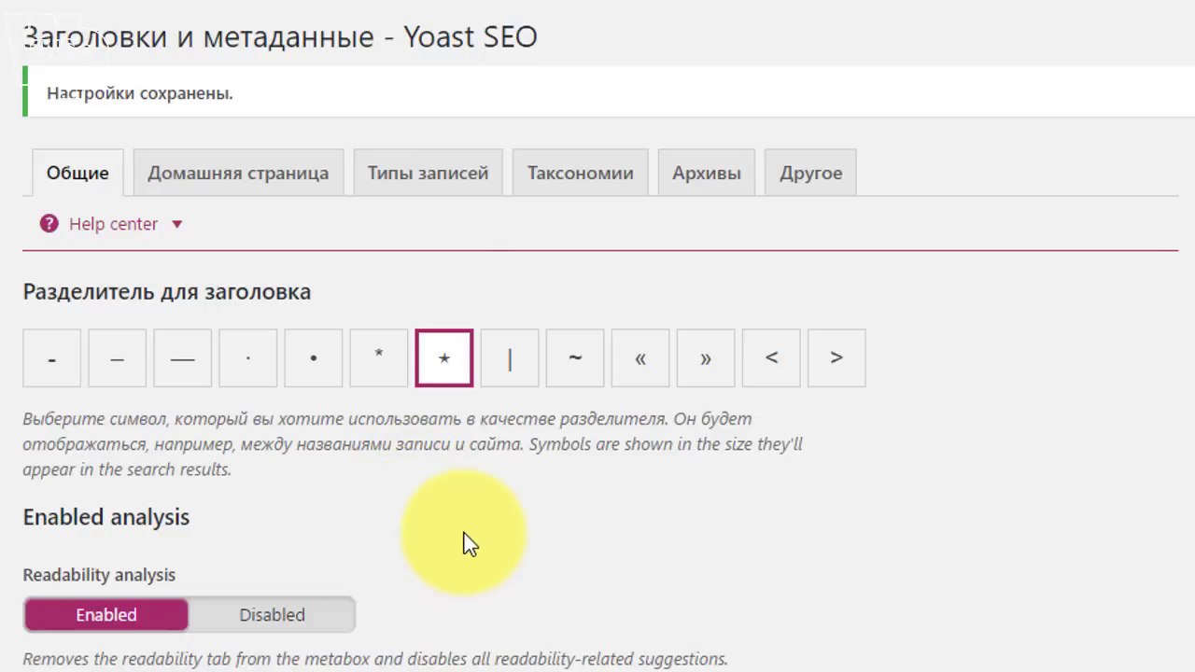
Review the readability and keyword analysis options, leave both Enabled and save the general title settings.
scroll(433, 525, "down", 5)
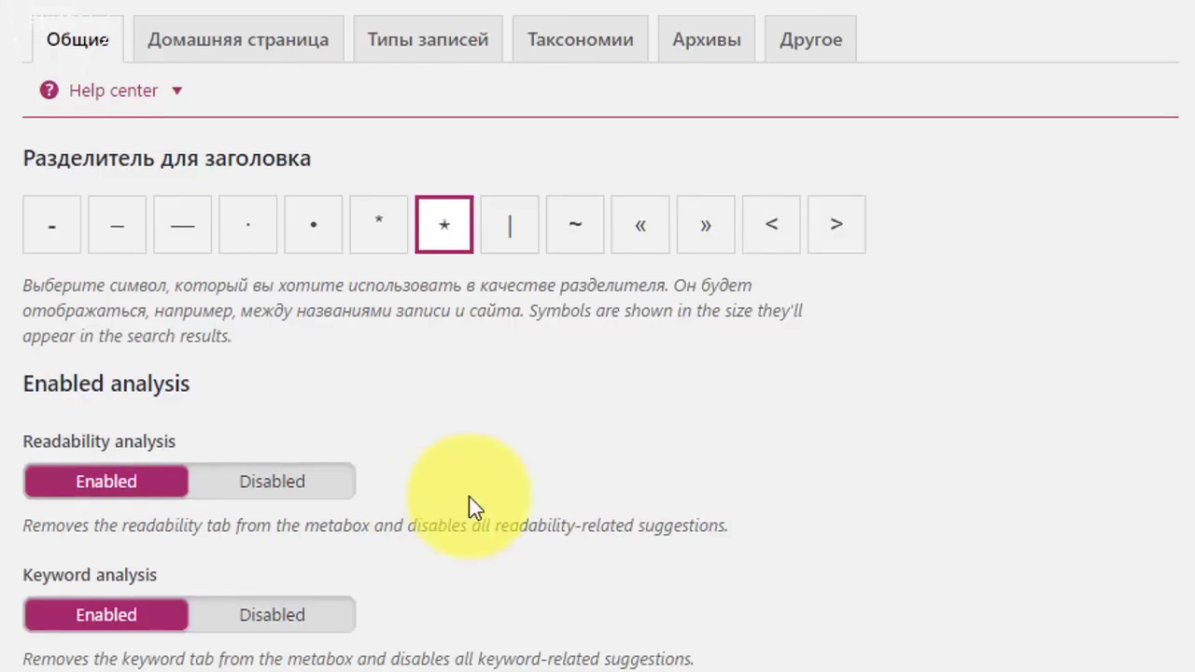
scroll(449, 299, "up", 2)
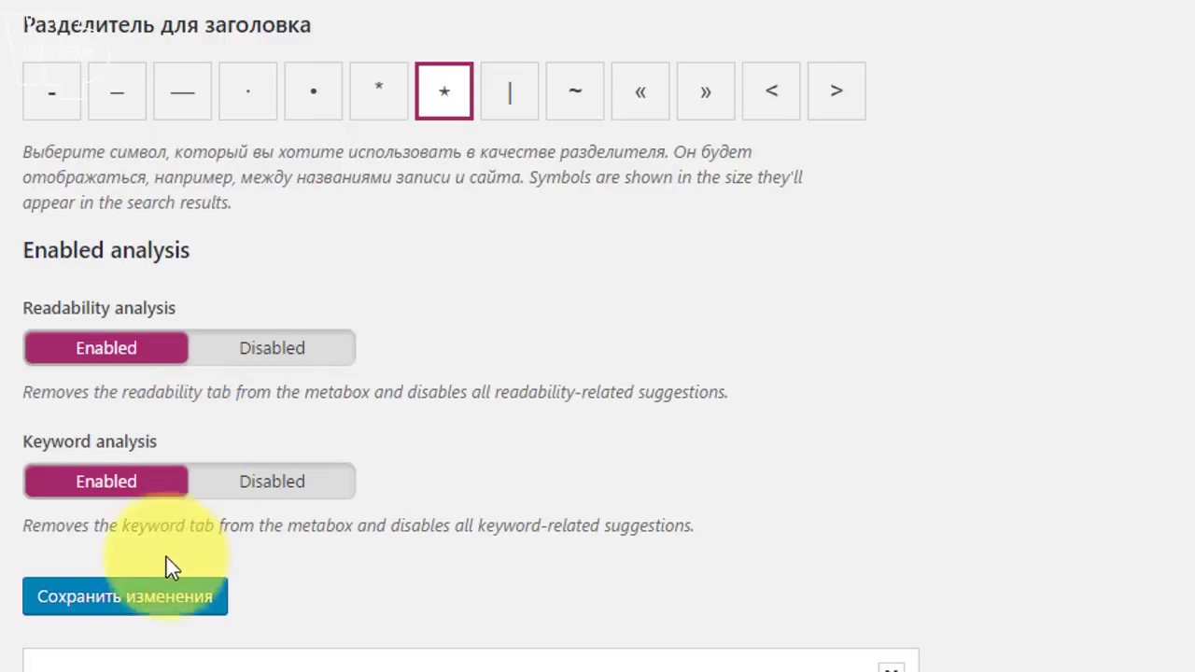
scroll(533, 248, "up", 1)
scroll(438, 309, "down", 2)
left_click(157, 455)
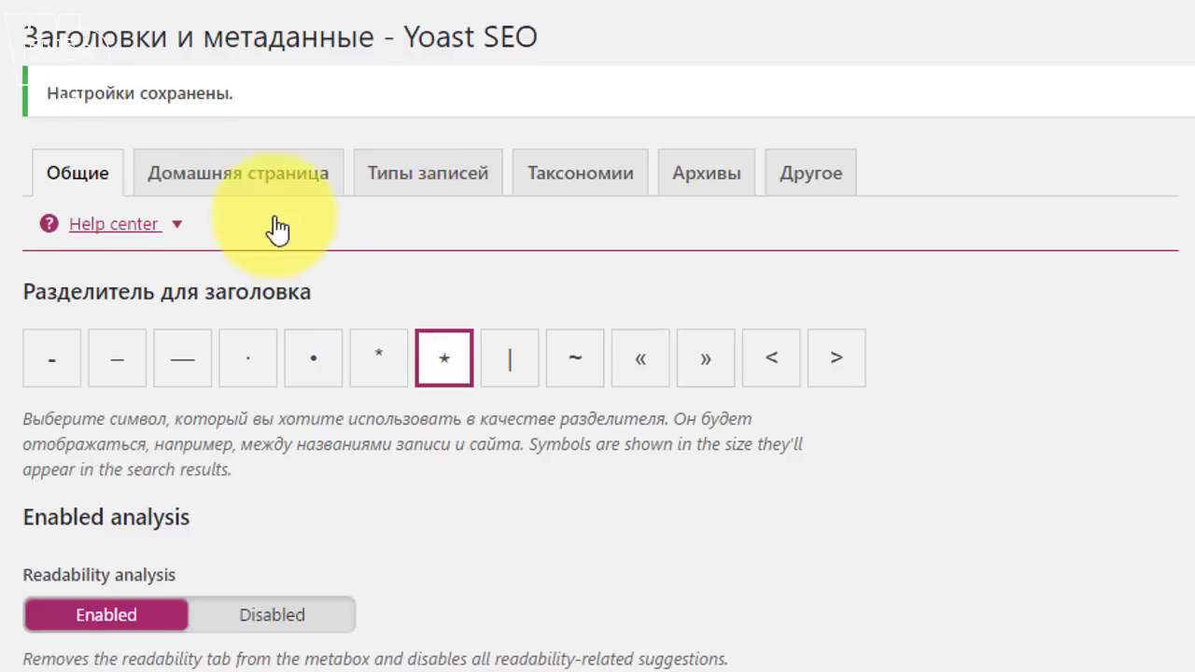
Open the Домашняя страница title settings on the Korolandia site and on the WPRUSe site.
left_click(263, 180)
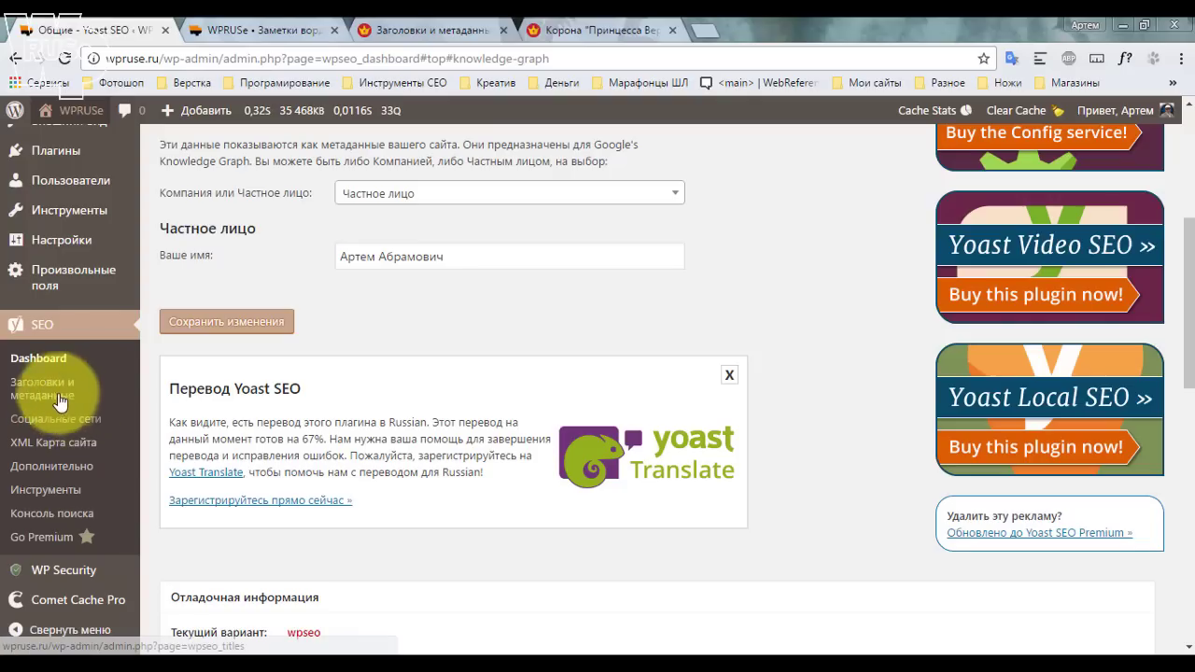
left_click(61, 402)
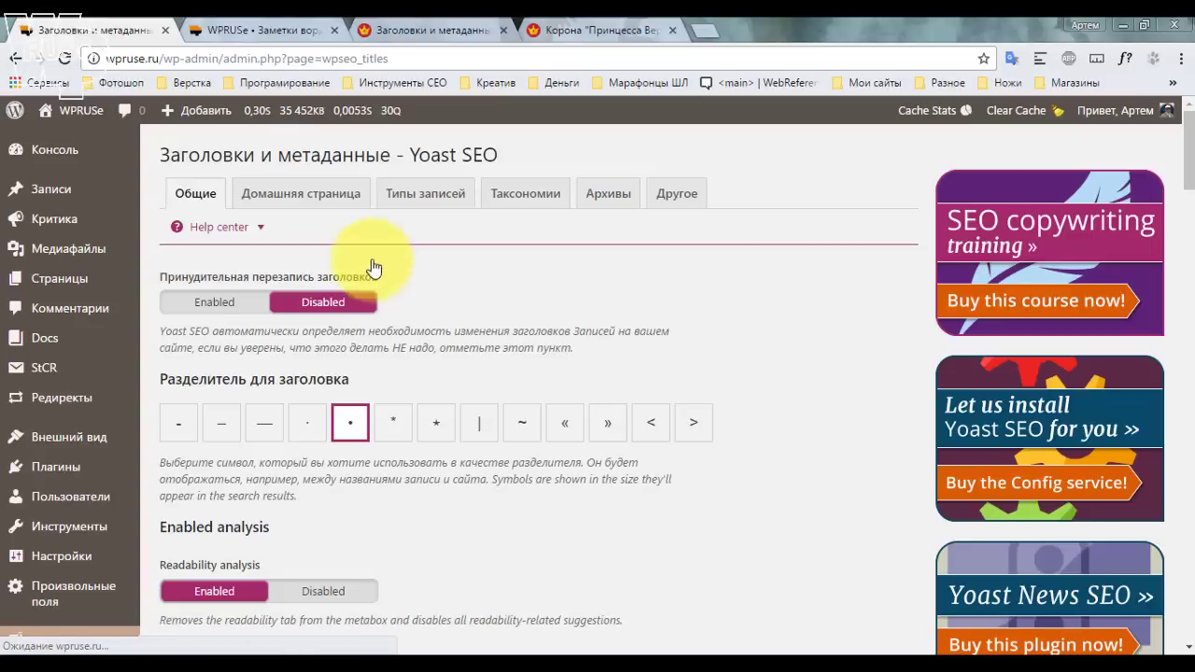
left_click(320, 194)
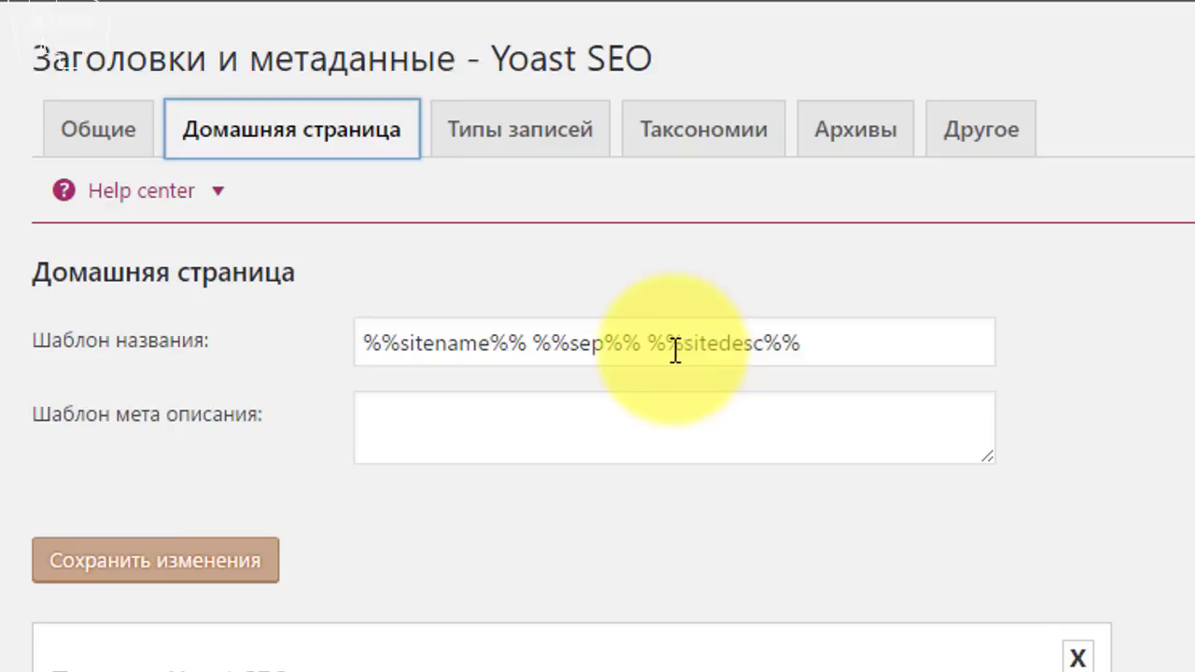
Keep the WPRUSe home page title template, set its meta description template to "Сайт о Wordpress" and save the changes.
left_click(834, 342)
key("ctrl+a")
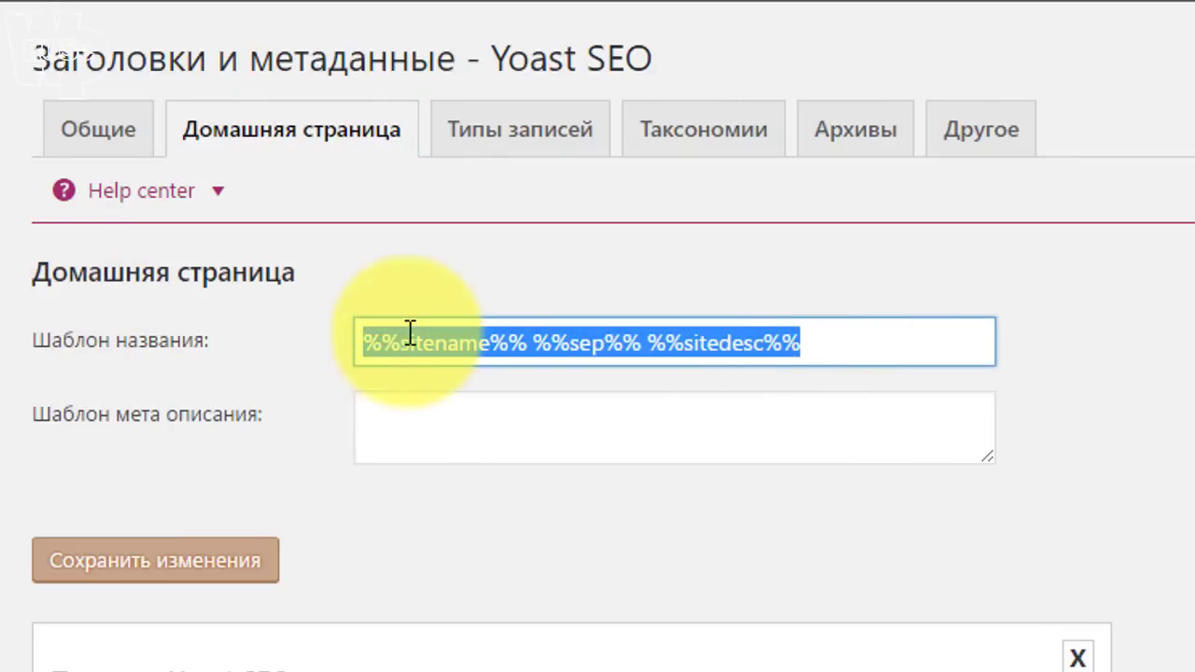
left_click(390, 425)
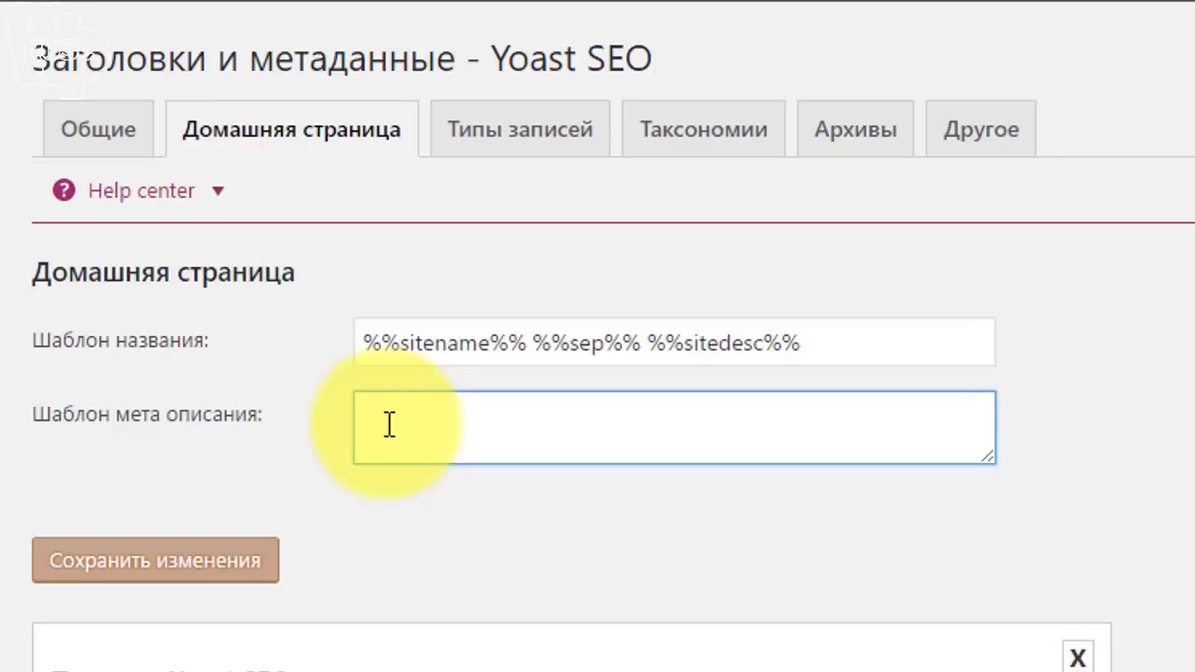
type("Сайт о Wordpress")
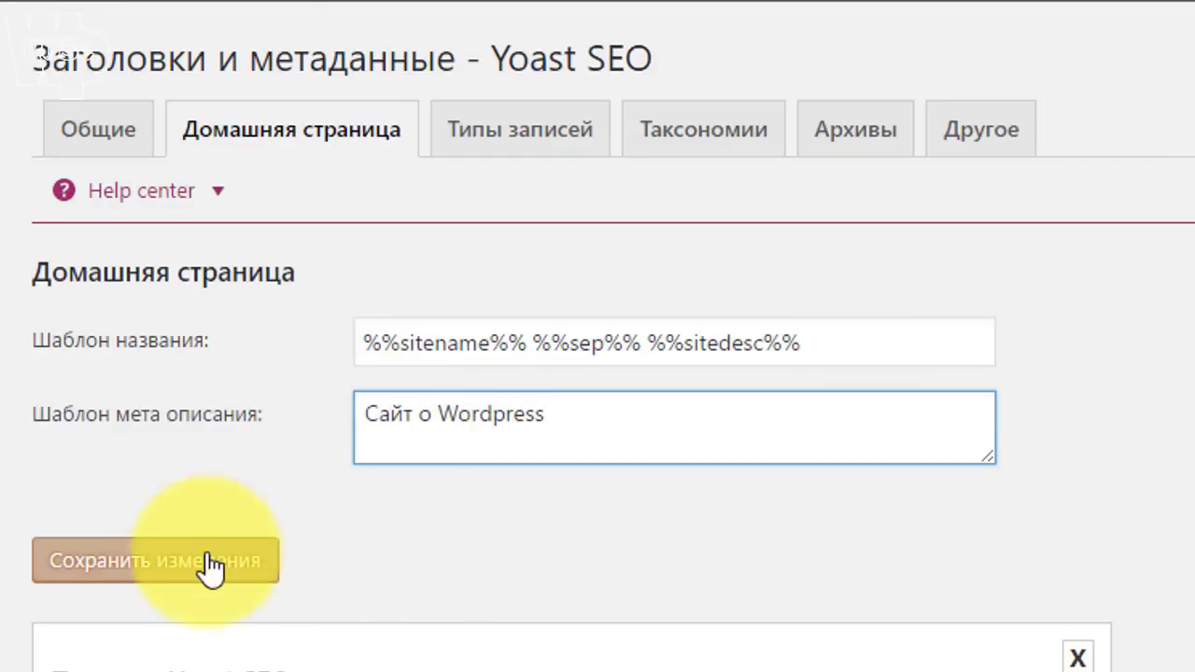
left_click(208, 560)
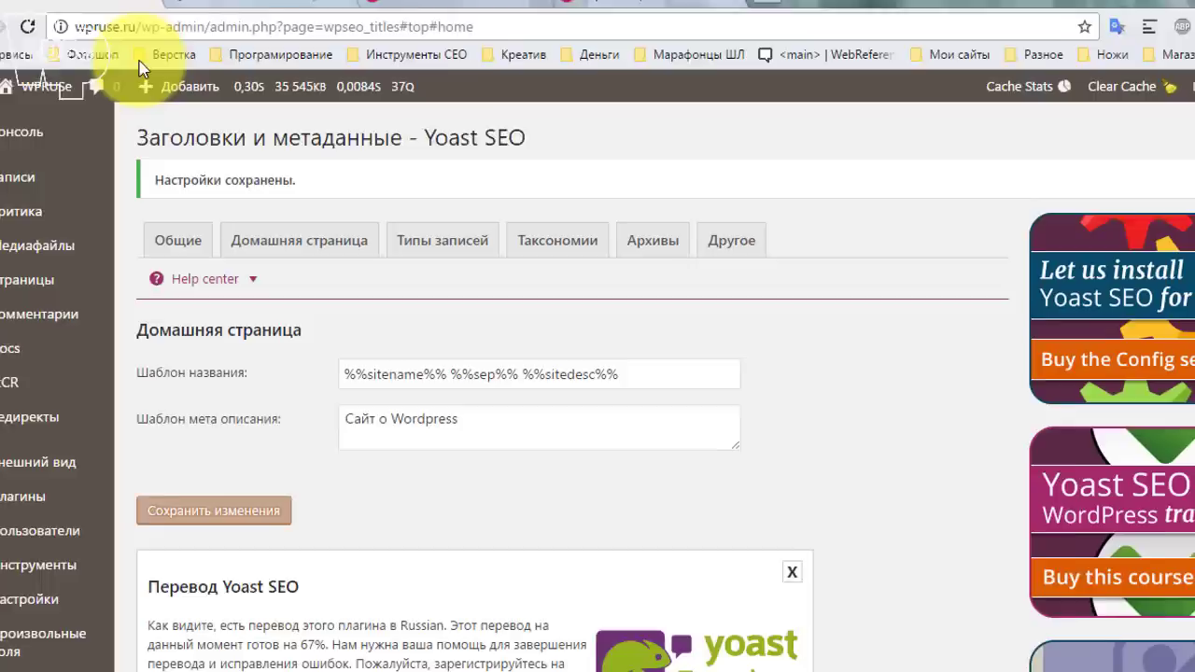
Reload the WPRUSe home page, open its page source and return to the home page title settings.
left_click(233, 28)
left_click(64, 58)
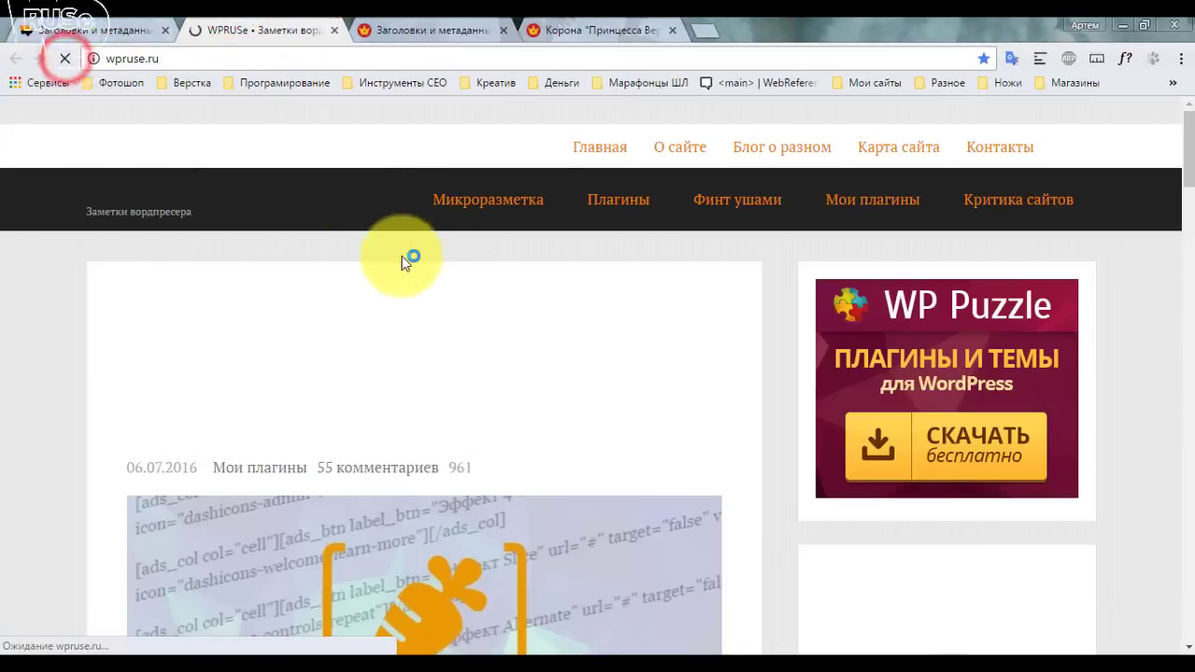
key("ctrl+u")
left_click(231, 27)
key("ctrl+shift+Tab")
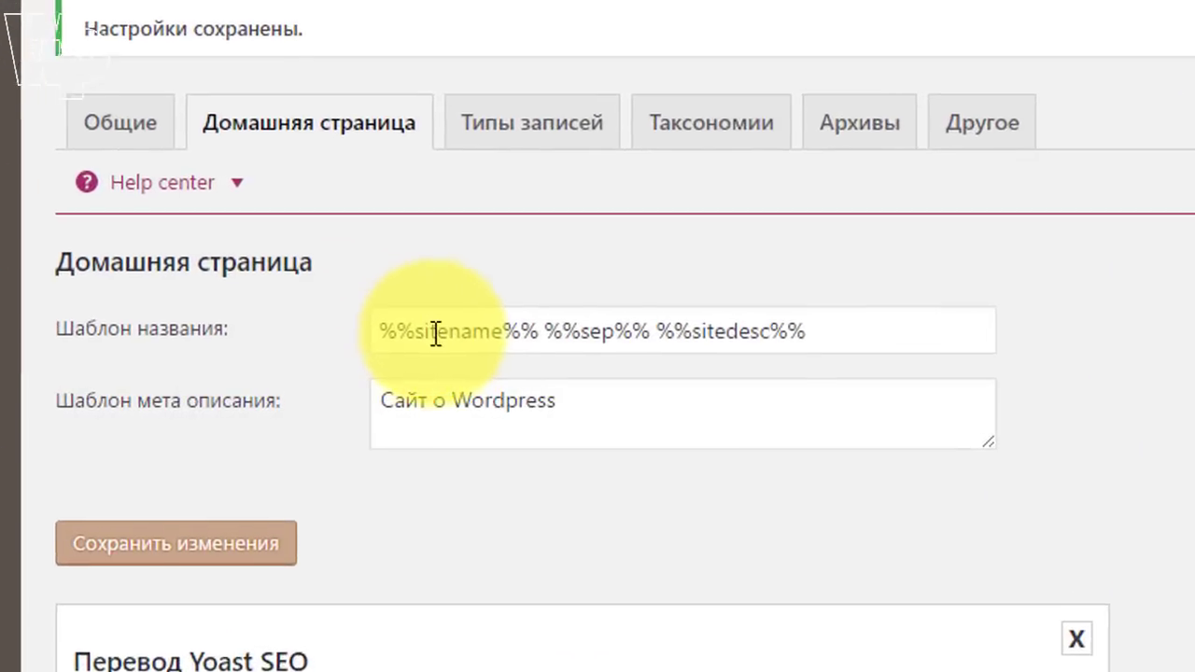
Examine the sitename, sep and sitedesc variables in the title template and the meta description template.
left_click(386, 362)
left_click(603, 328)
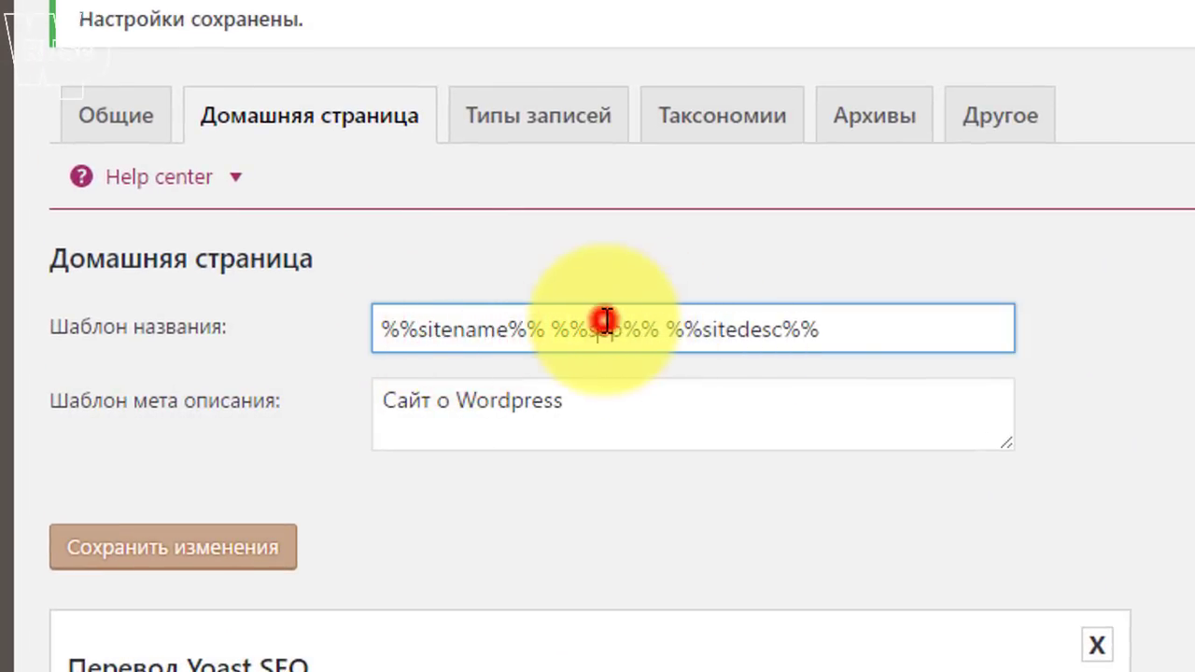
left_click(756, 332)
left_click(682, 396)
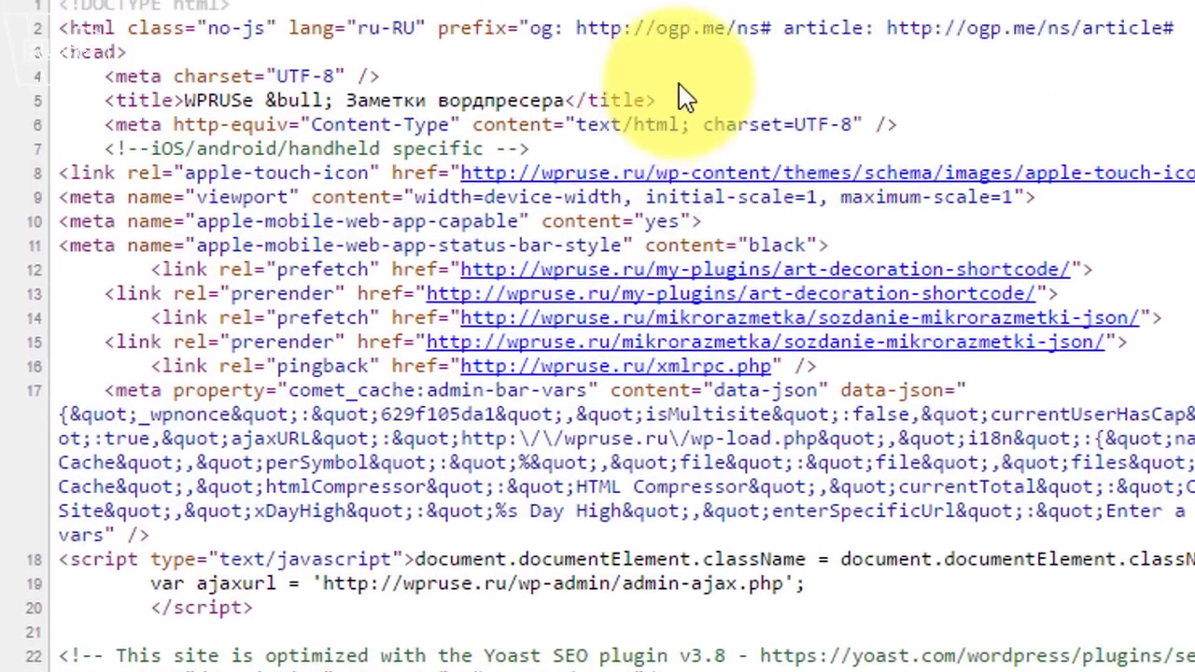
Check the title tag's name, separator and tagline and the description meta tag in the WPRUSe page source.
left_click_drag(658, 100, 115, 100)
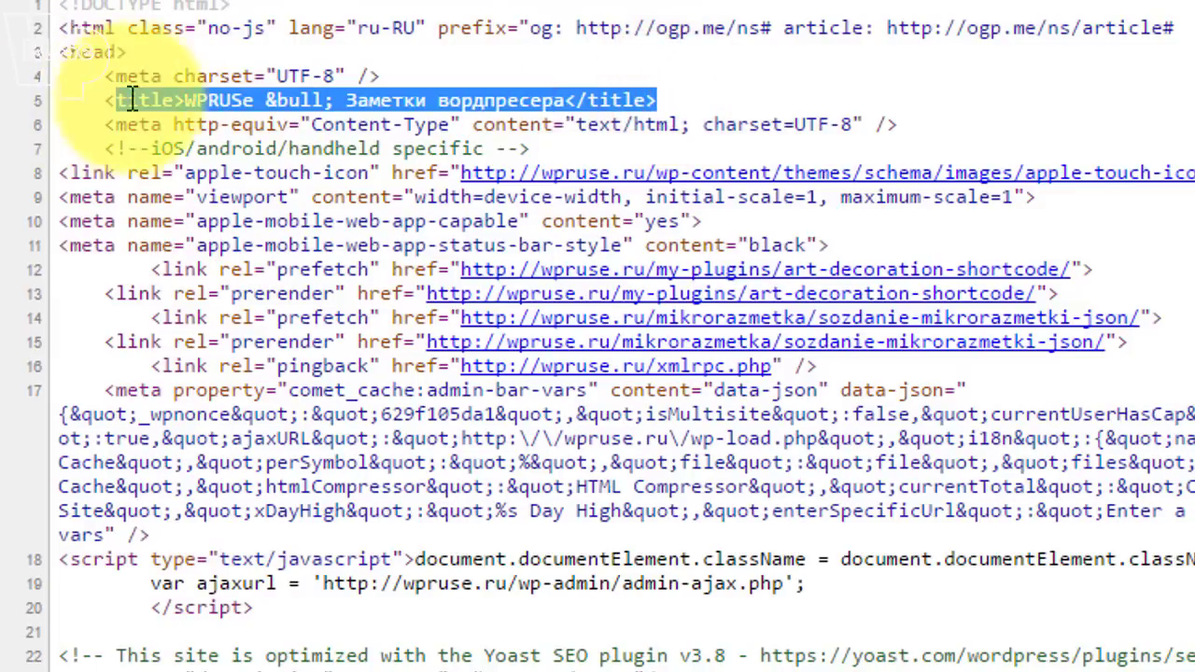
left_click(229, 100)
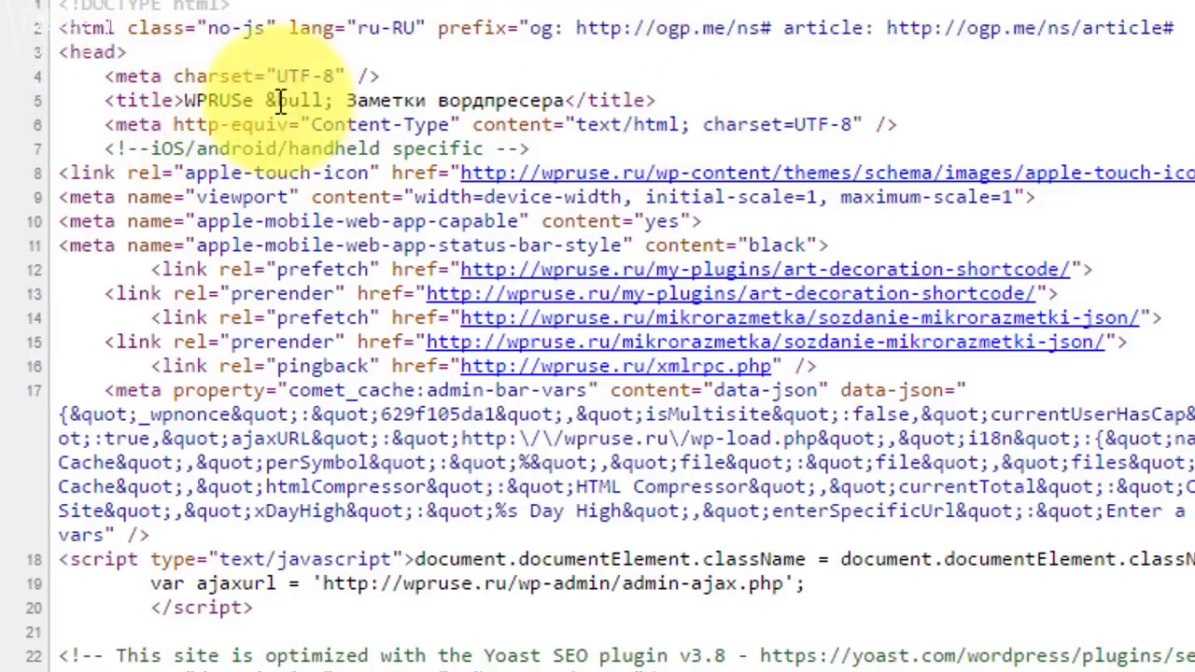
double_click(317, 99)
double_click(551, 100)
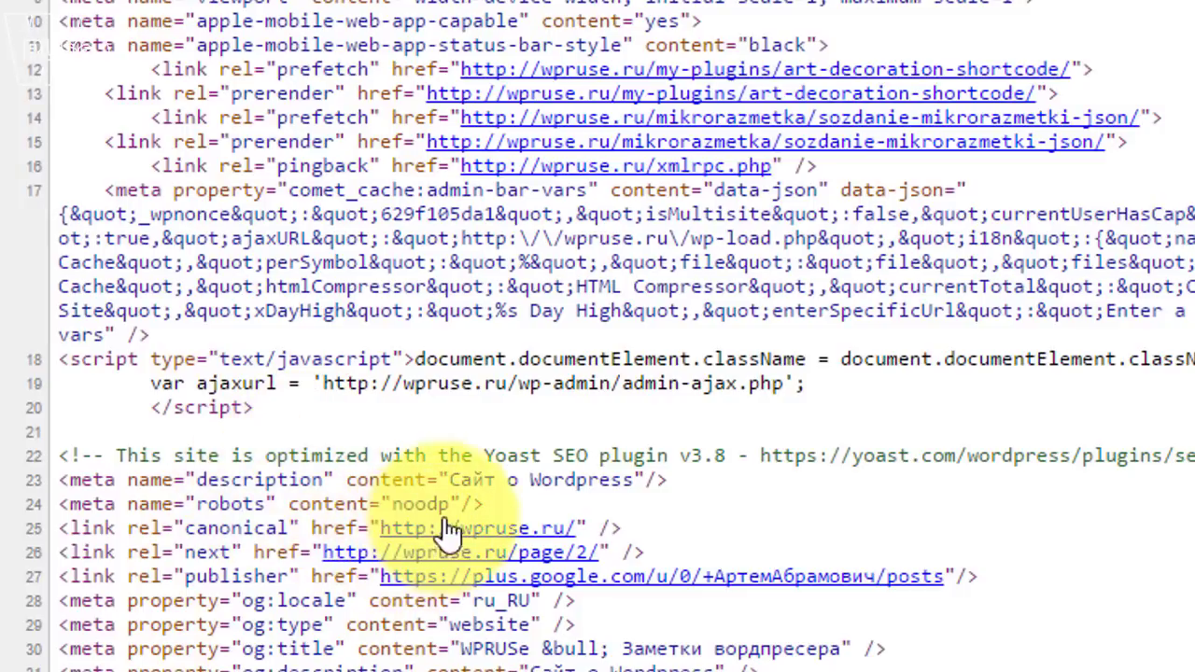
left_click_drag(668, 480, 59, 480)
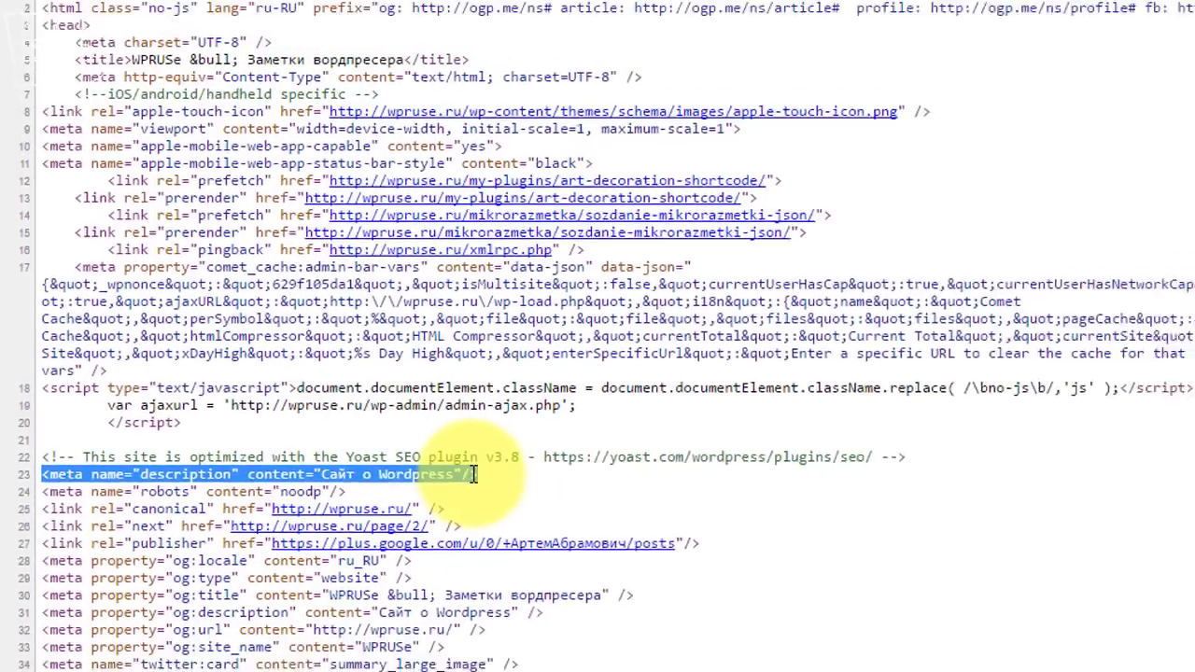
Switch back to the Korolandia site, go from the product page to its home page and open that page for editing.
left_click(583, 31)
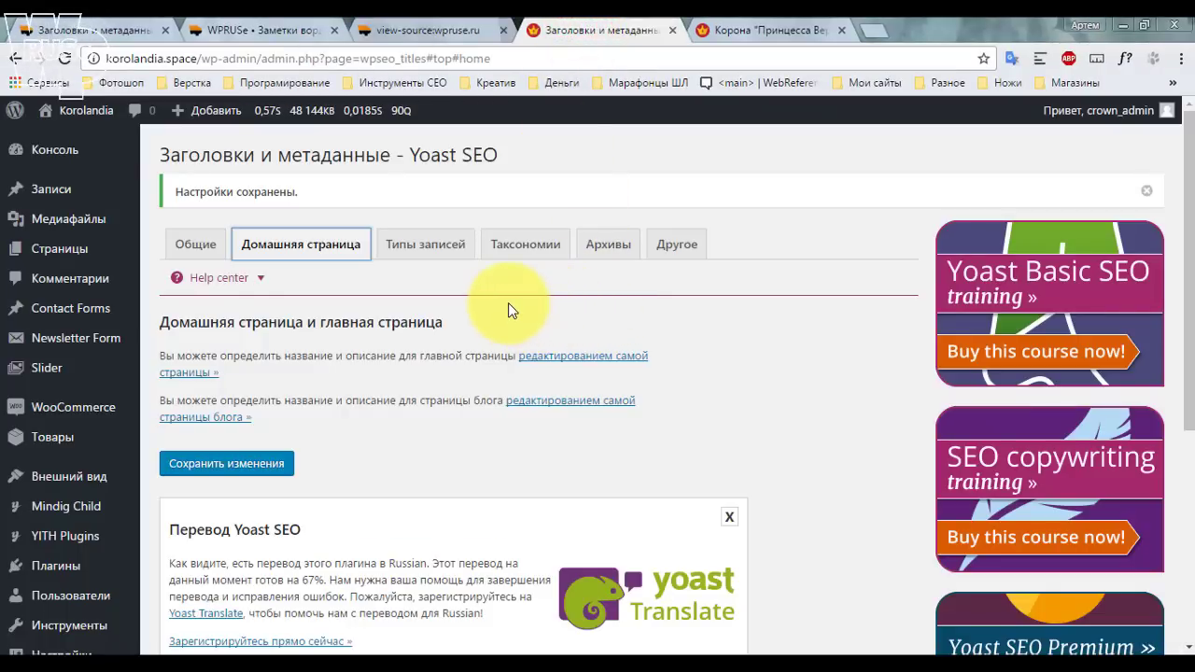
left_click(768, 30)
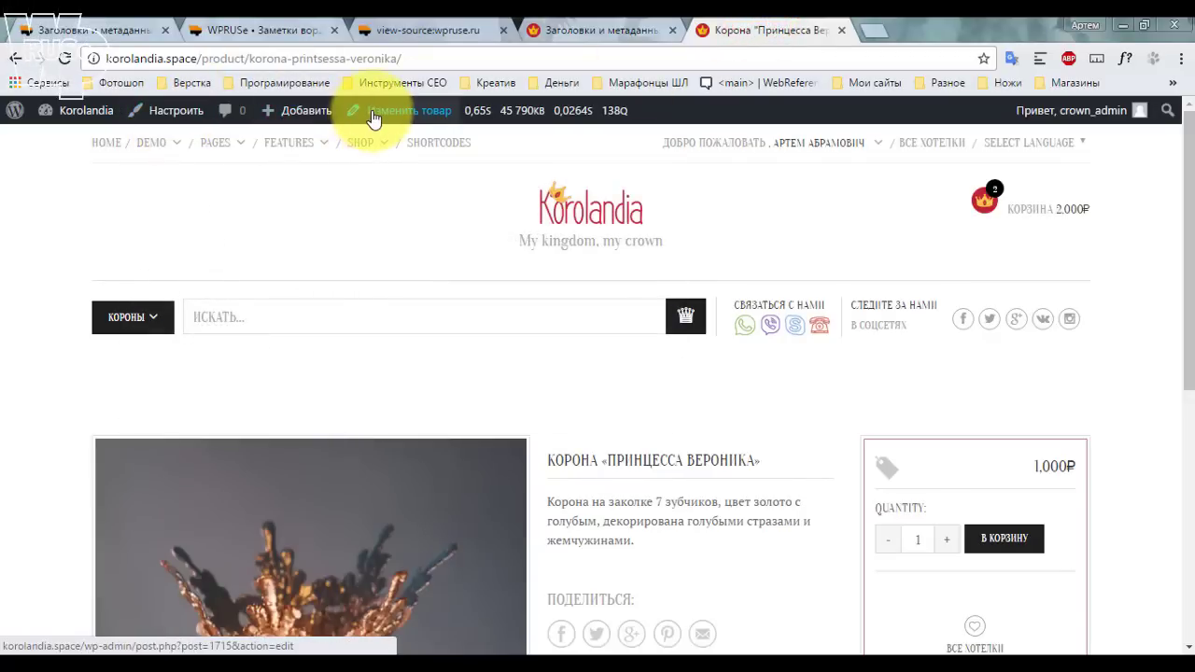
mouse_move(289, 142)
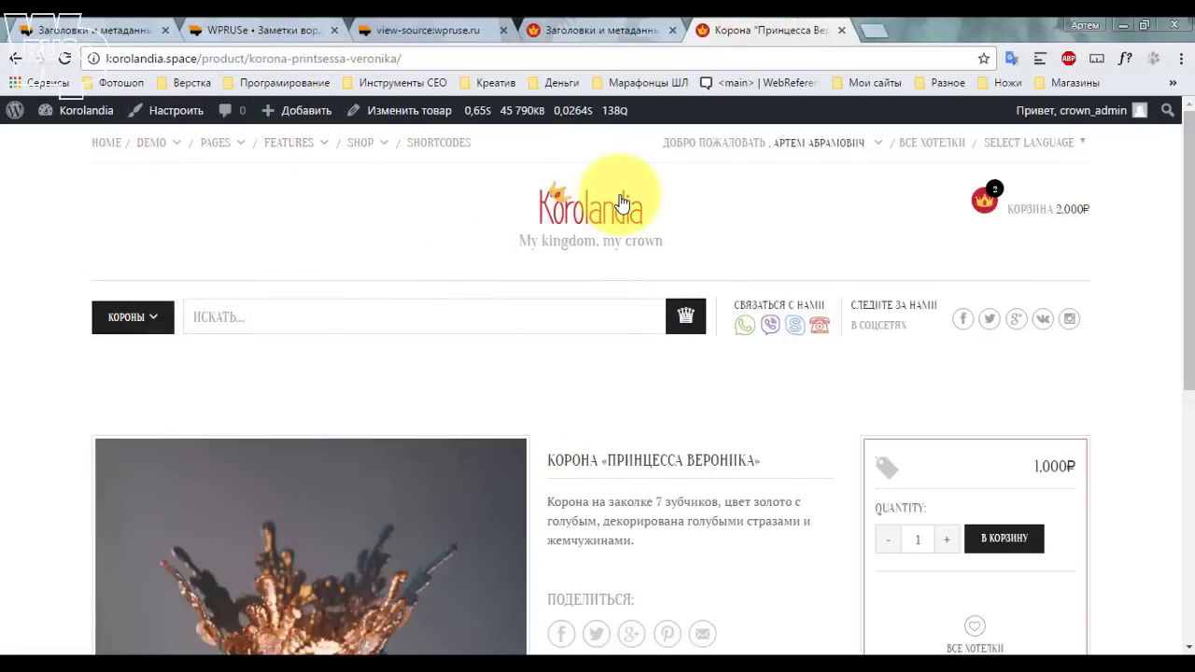
left_click(616, 194)
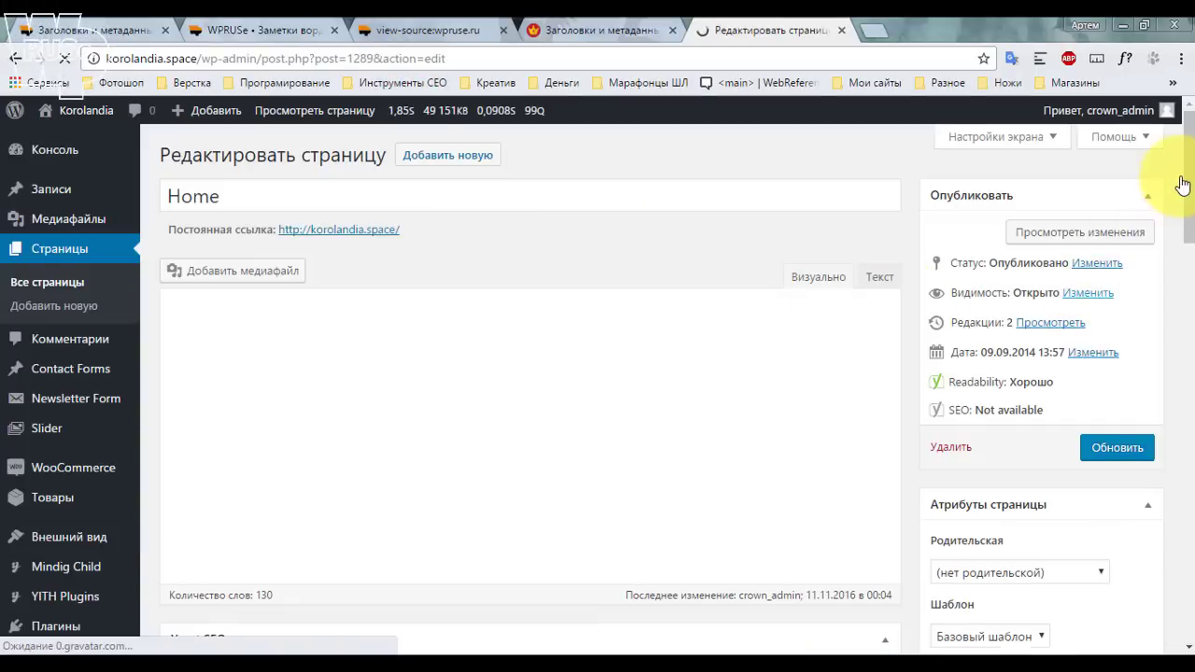
Review the Yoast SEO snippet section of the Home page, close the page source and return to the Yoast titles and metadata settings.
left_click_drag(1189, 222, 1190, 335)
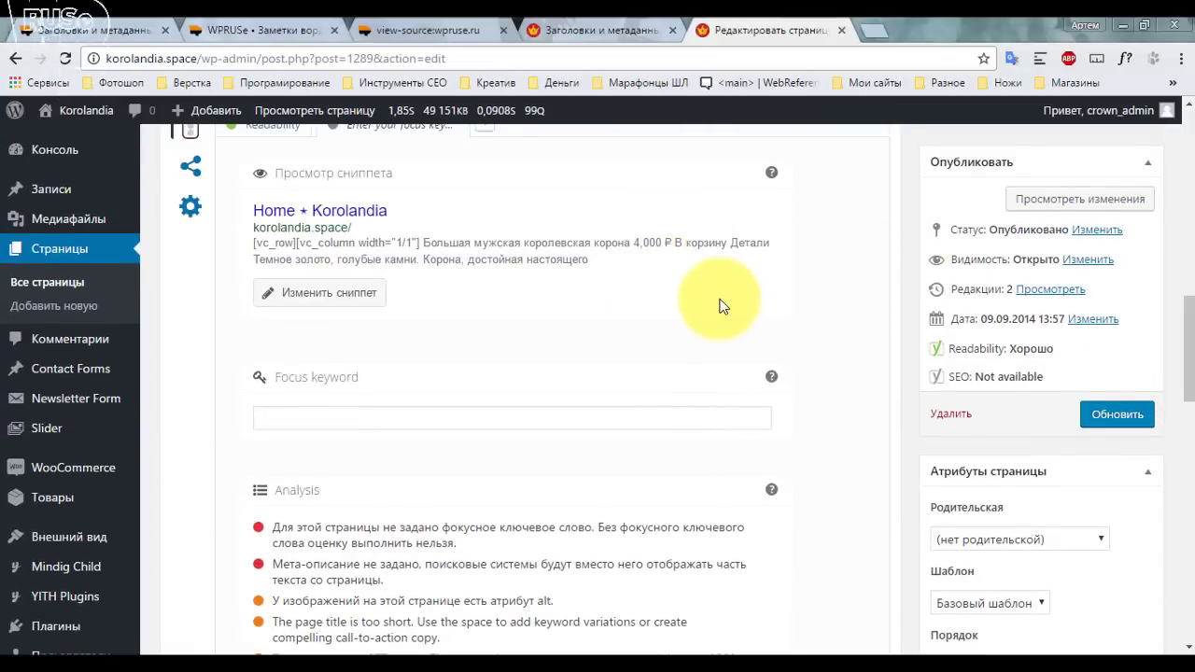
left_click(593, 24)
left_click(504, 31)
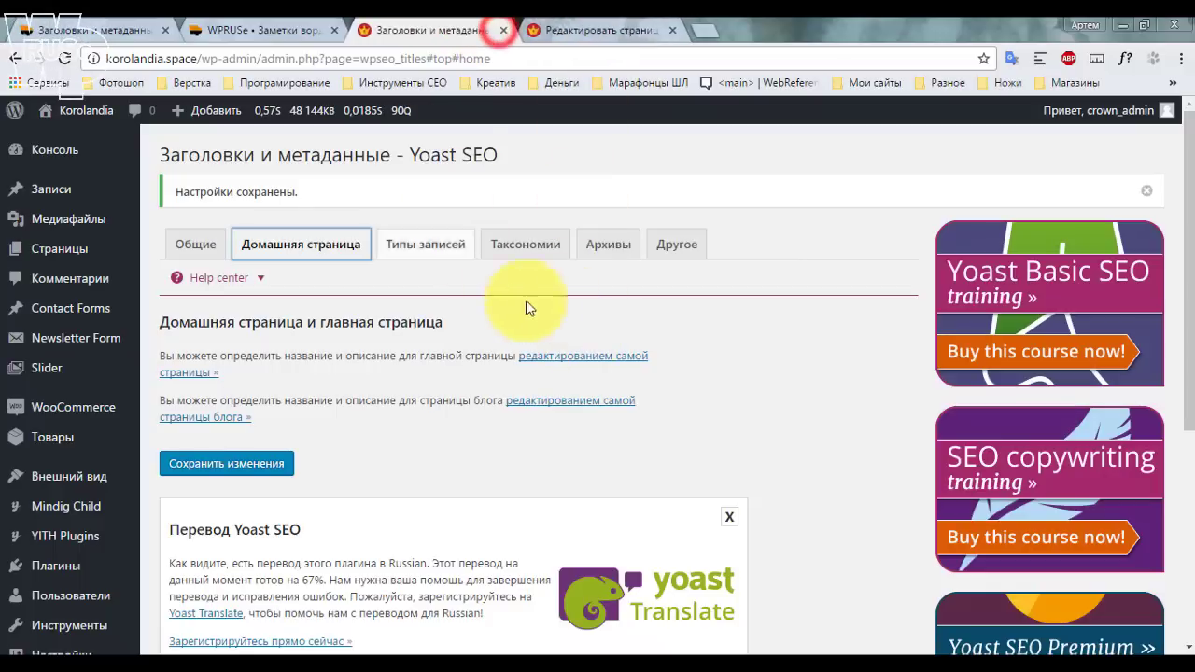
In the post type settings, reduce the title template for posts (Записи) to %%title%%.
left_click(411, 250)
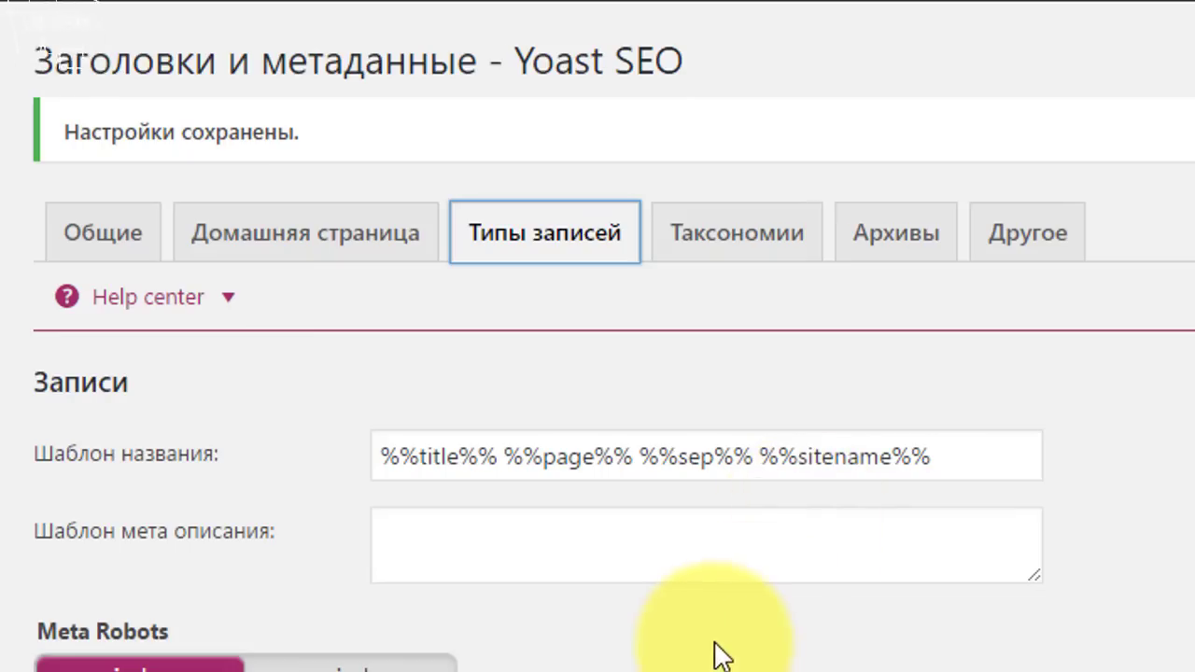
scroll(440, 514, "down", 3)
scroll(955, 510, "up", 3)
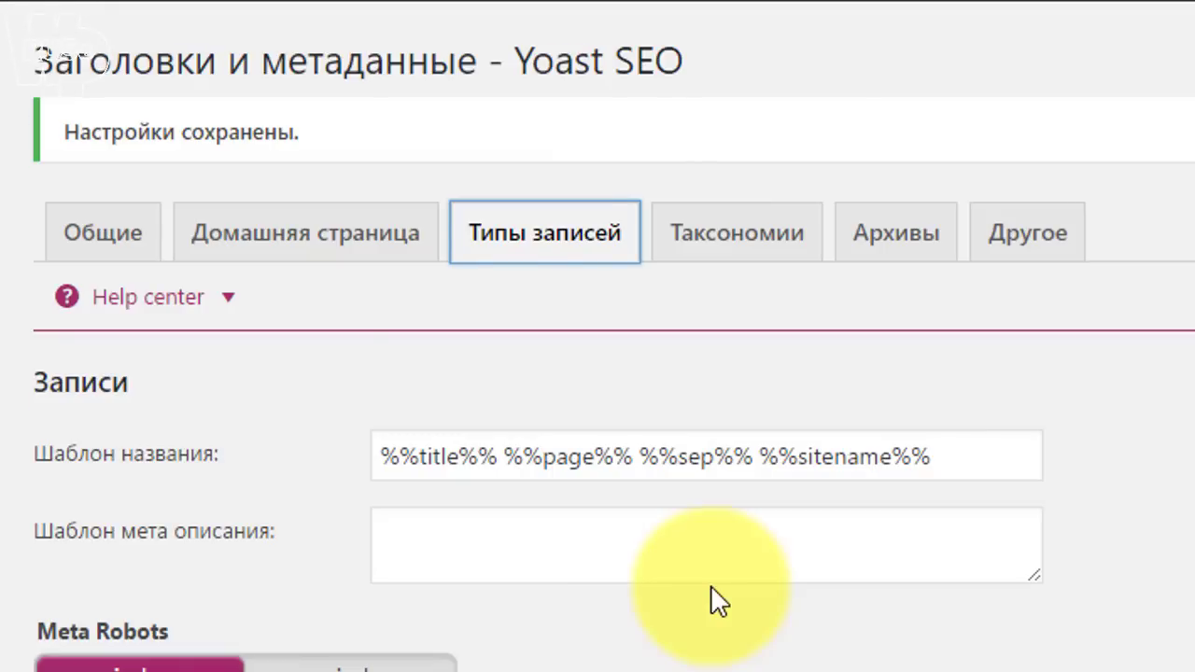
left_click_drag(947, 453, 504, 453)
key("BackSpace")
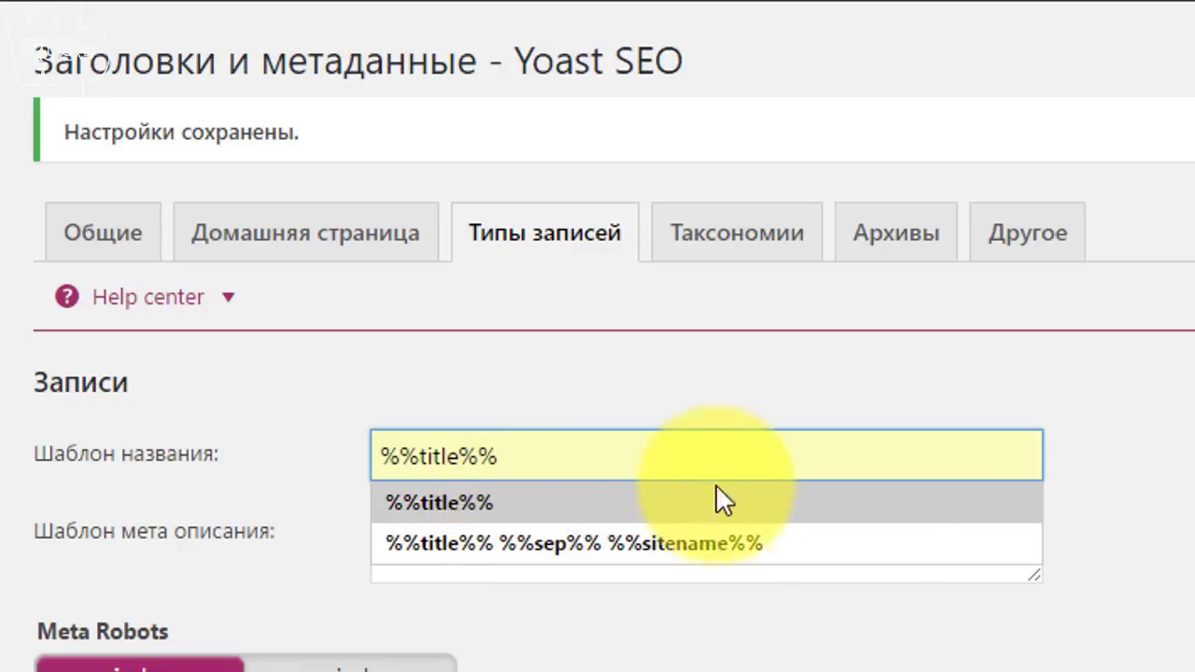
left_click(1176, 654)
Look up the excerpt variable among the basic variables in the Help center and set the posts' meta description template to %%excerpt%%.
left_click(490, 534)
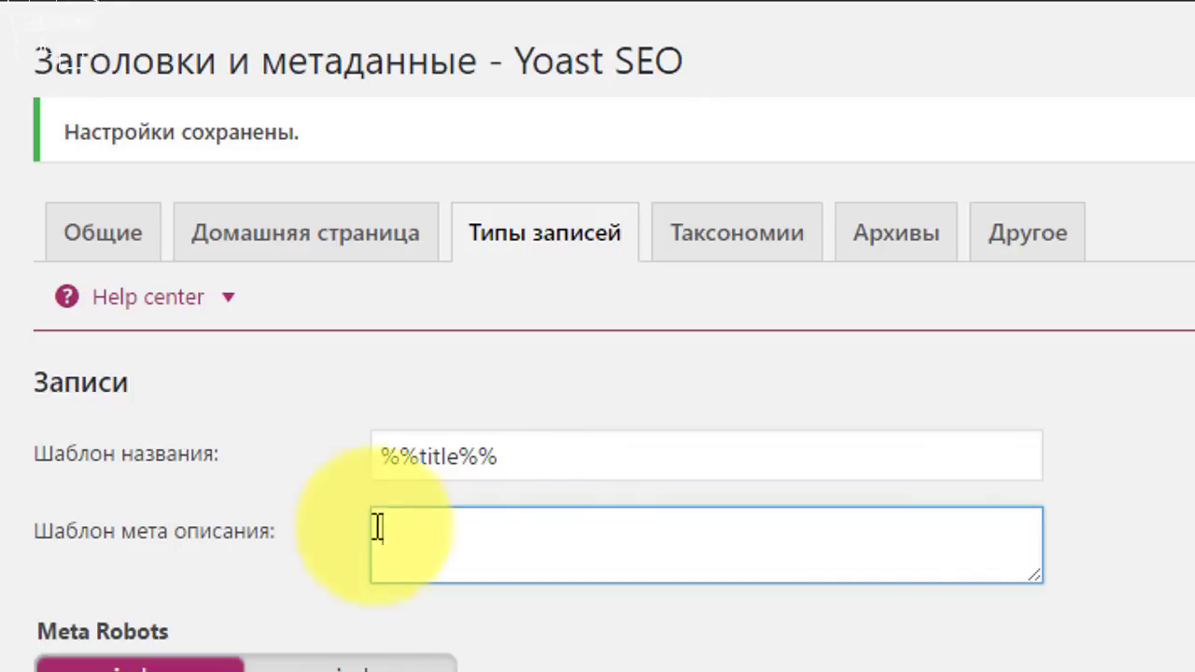
left_click(224, 303)
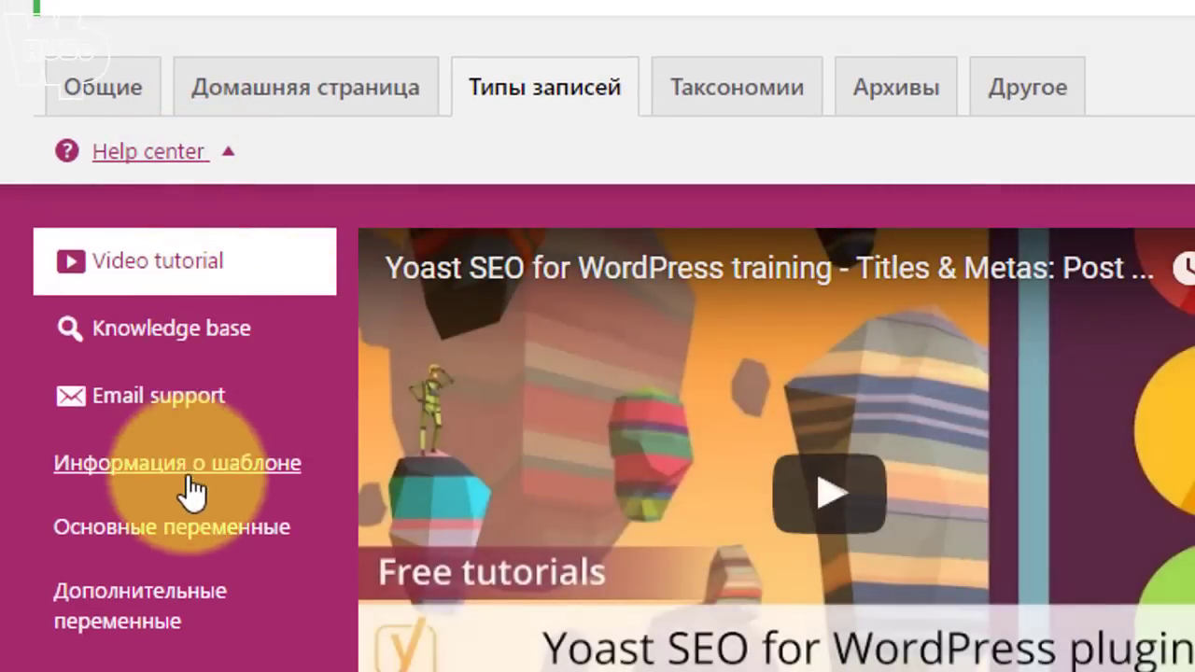
left_click(220, 532)
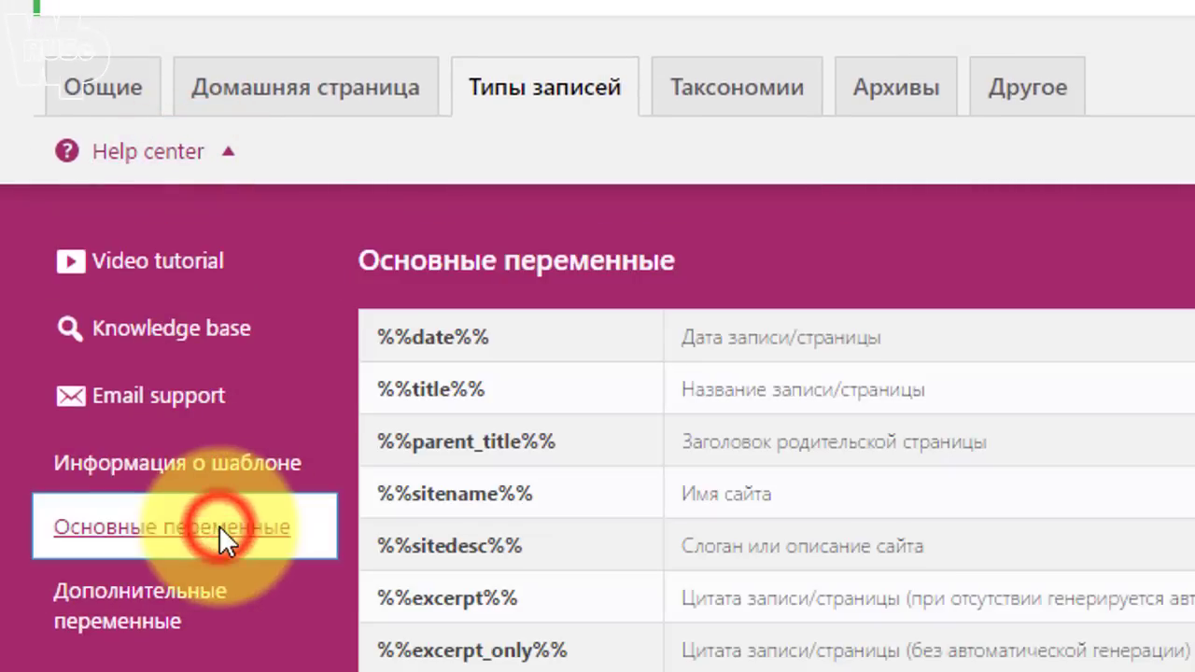
scroll(539, 467, "down", 4)
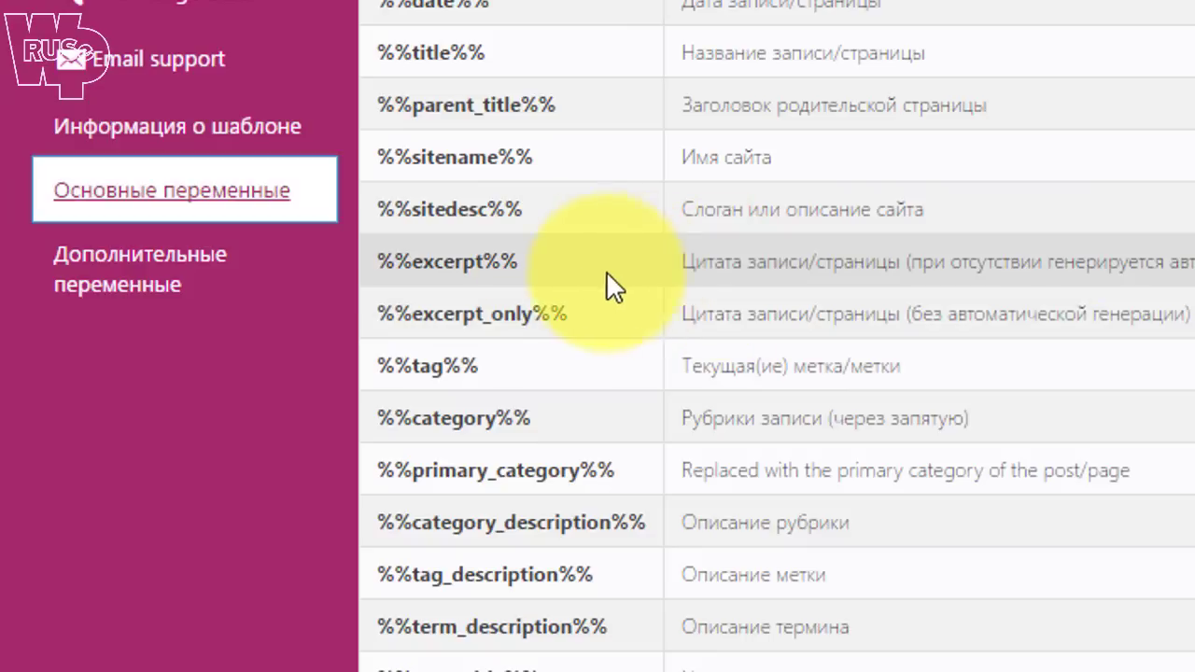
left_click_drag(521, 262, 387, 259)
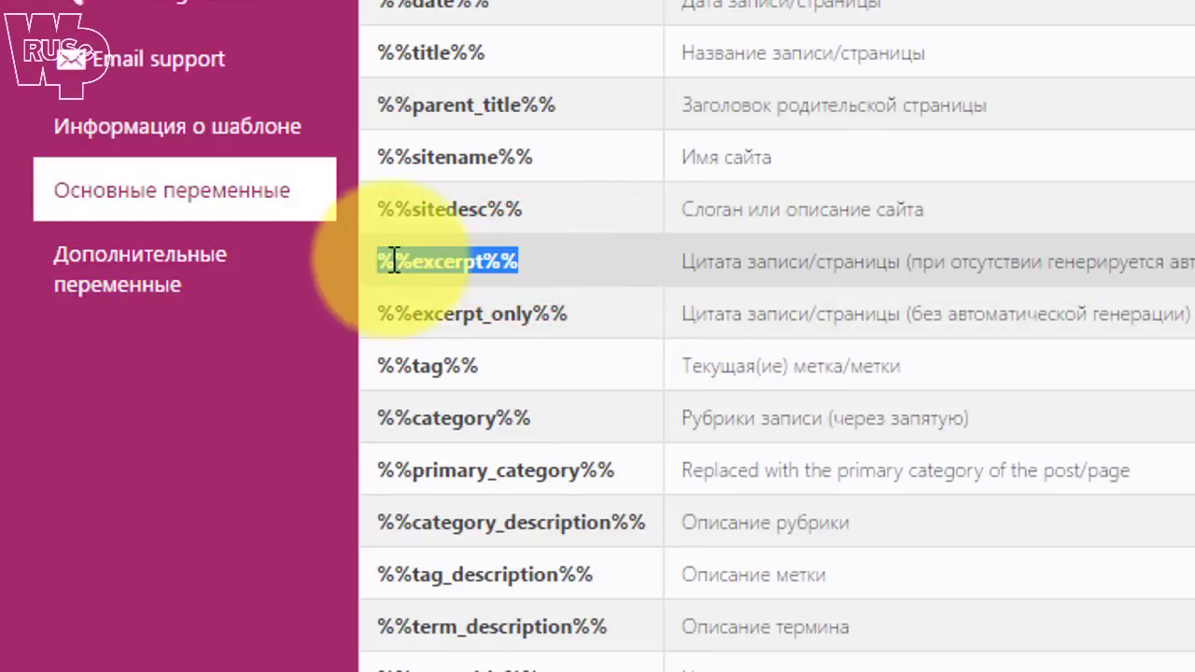
scroll(613, 384, "down", 7)
left_click(612, 385)
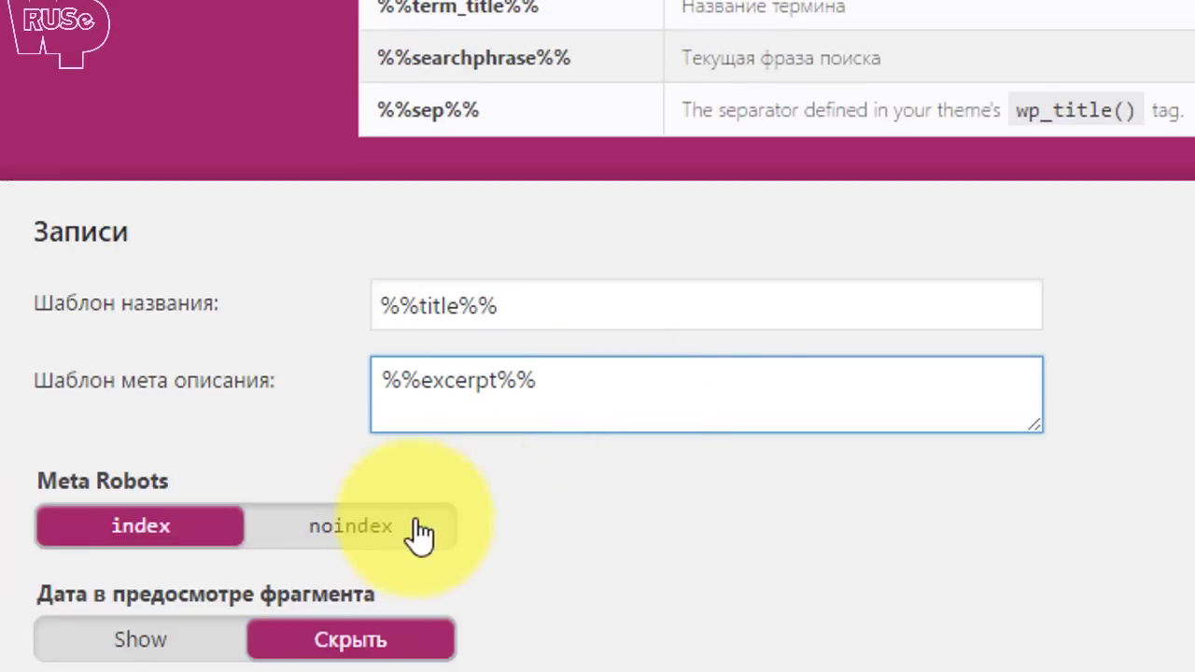
scroll(592, 288, "down", 4)
scroll(547, 233, "up", 4)
scroll(673, 261, "up", 1)
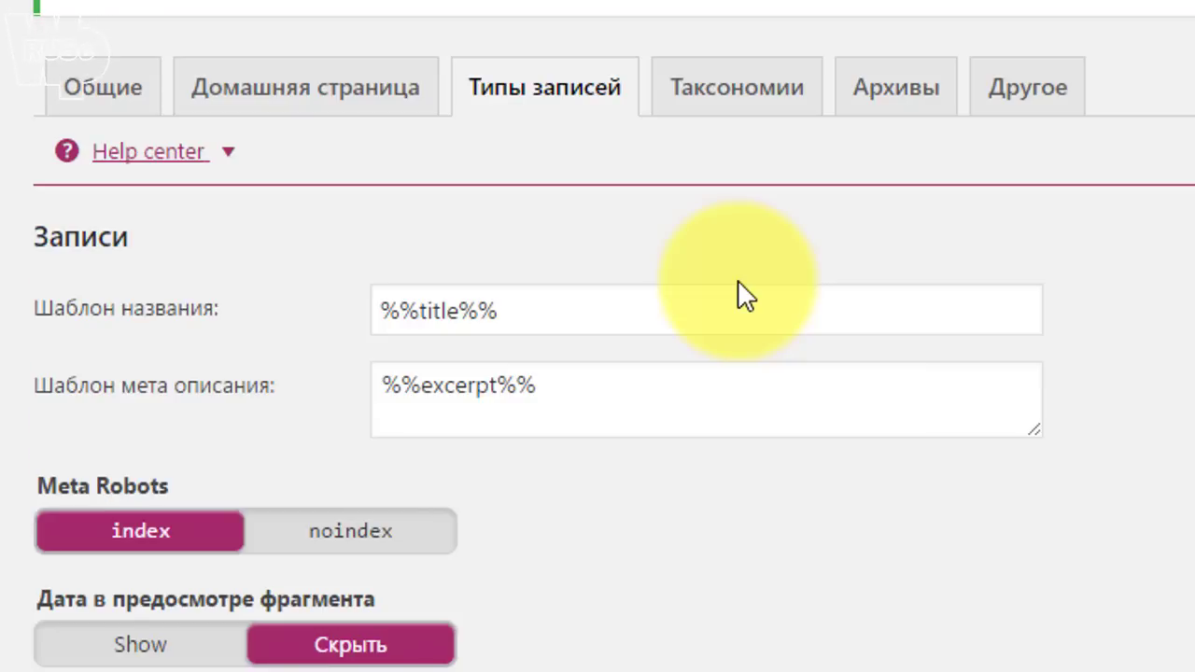
For posts, try Meta Robots on noindex, return it to index, and set the date in snippet preview to Show.
scroll(744, 297, "down", 6)
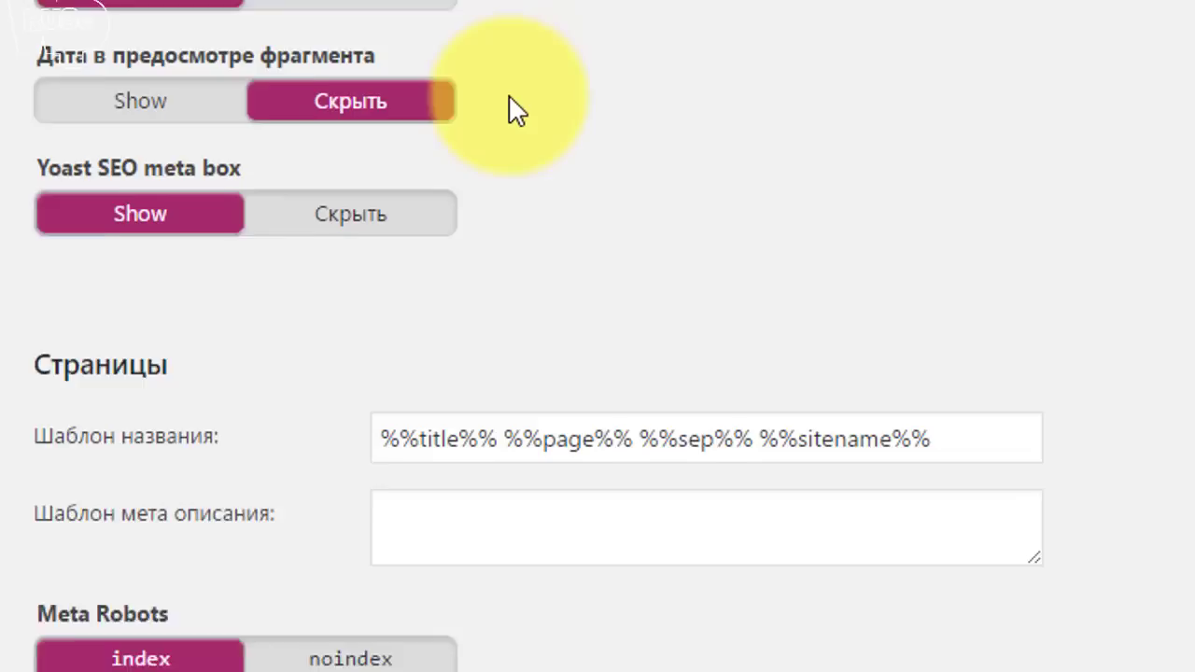
scroll(288, 152, "up", 2)
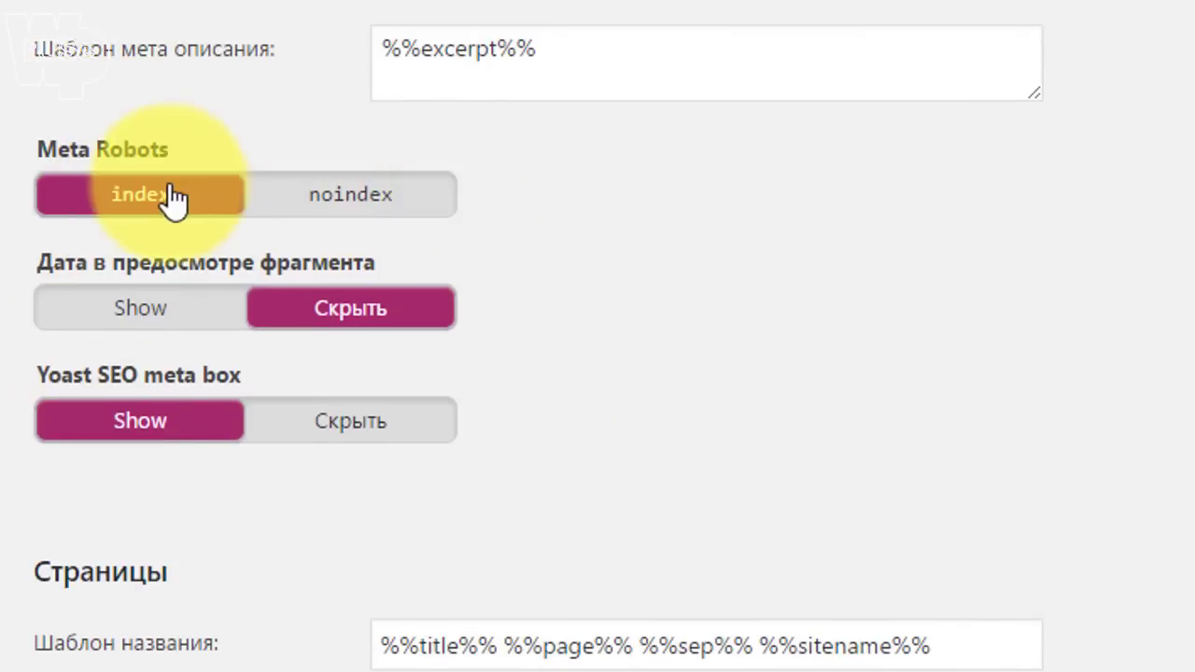
left_click(382, 198)
left_click(161, 198)
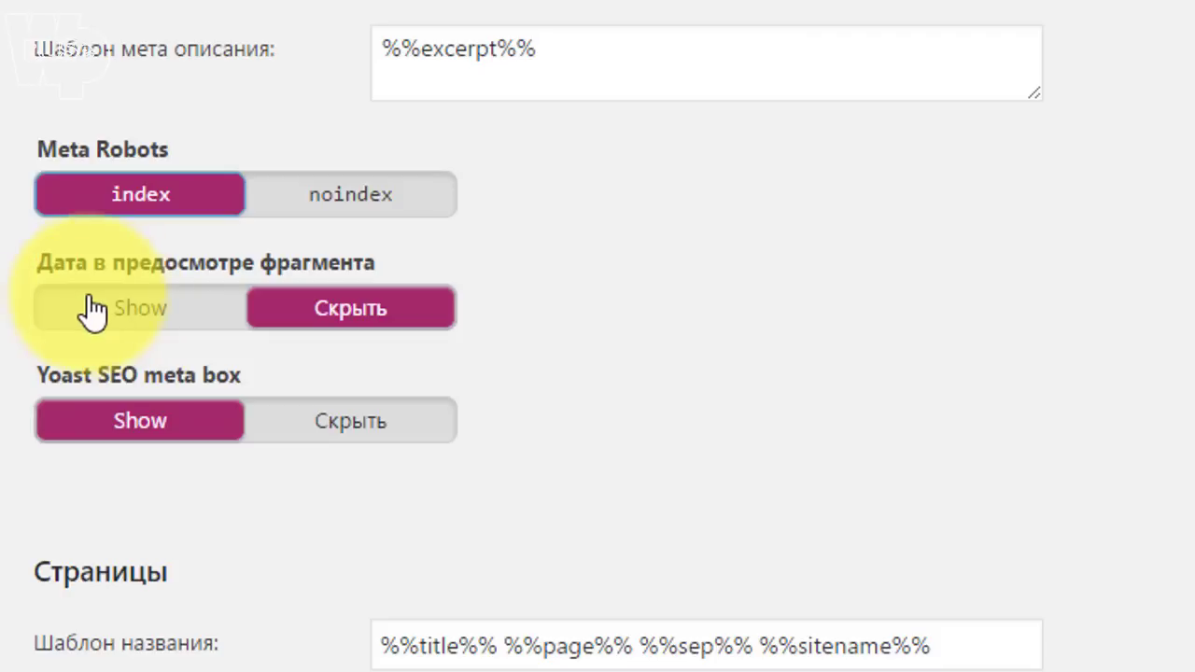
left_click(138, 310)
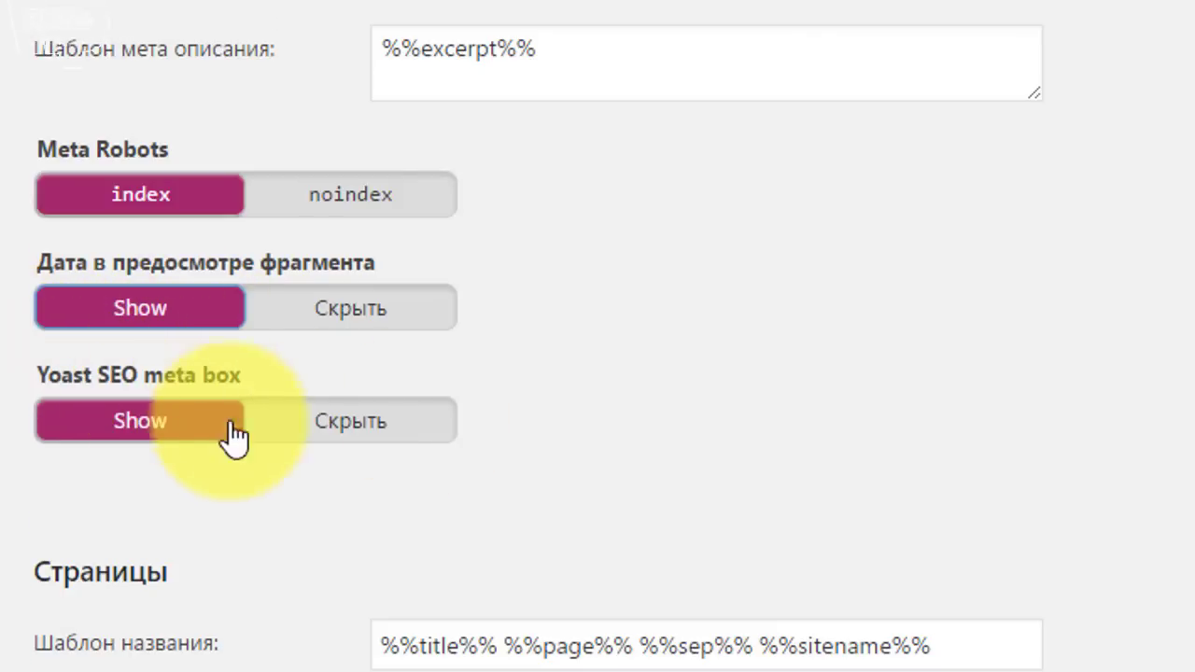
Check the Yoast SEO meta box on the Home page's edit screen and return to the post type settings.
scroll(344, 200, "down", 2)
scroll(314, 253, "down", 2)
scroll(461, 267, "up", 4)
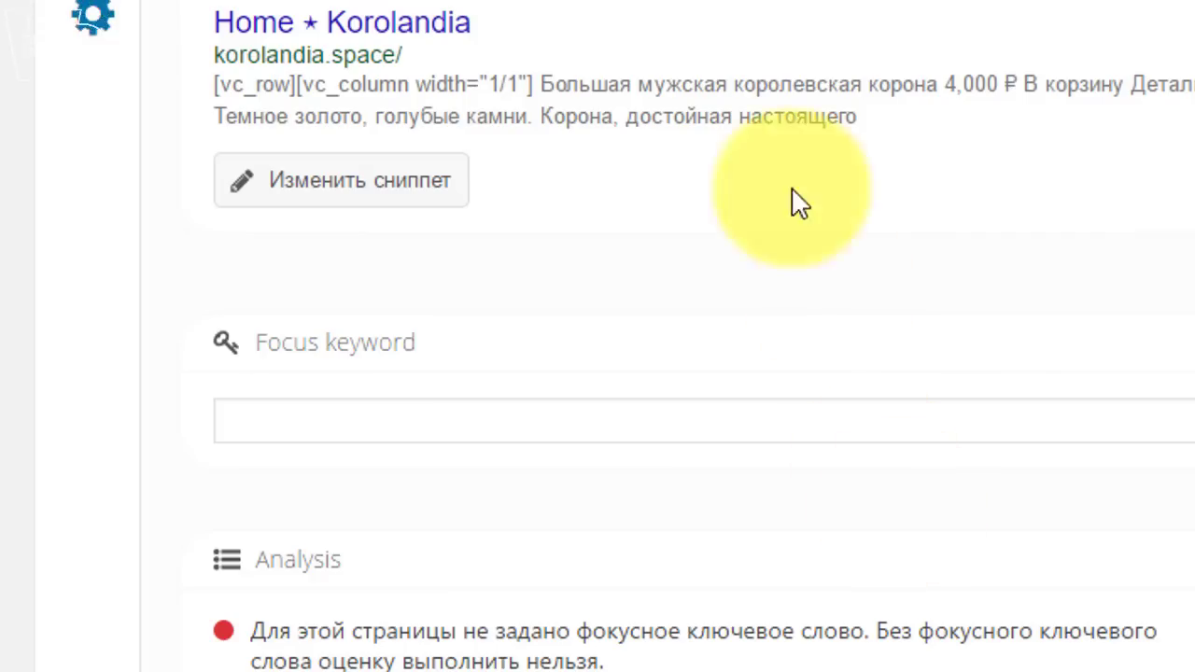
scroll(560, 215, "up", 2)
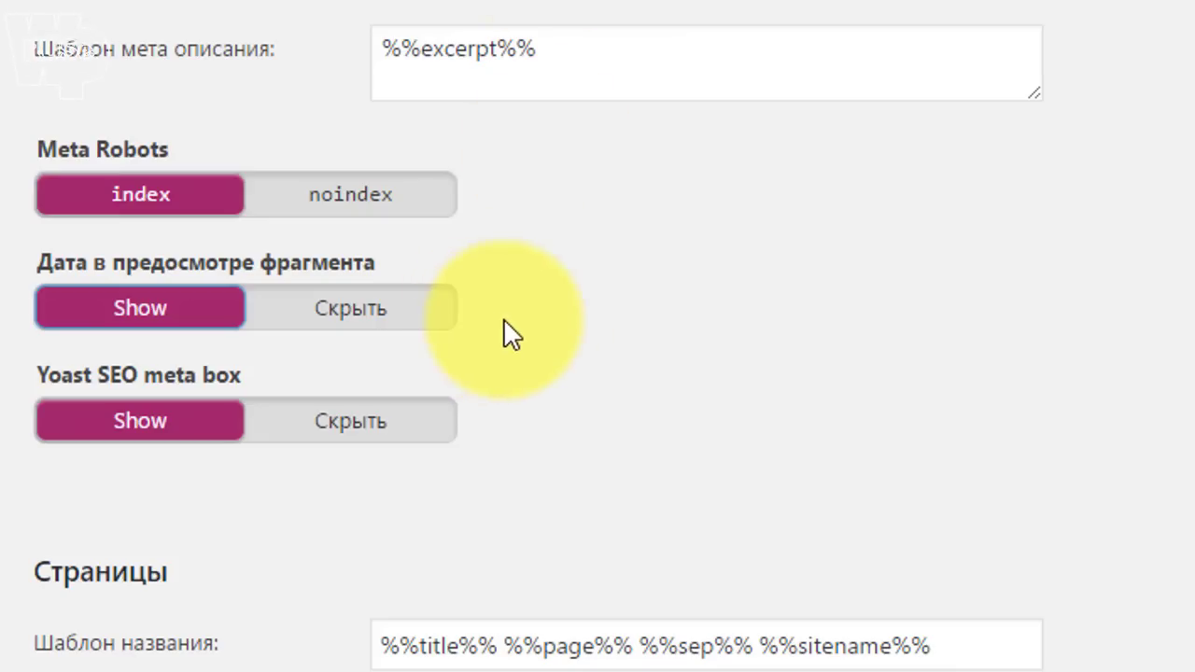
Remove the page variable from the title template for pages (Страницы), leaving %%title%% %%sep%% %%sitename%%.
scroll(540, 322, "down", 5)
scroll(672, 143, "up", 3)
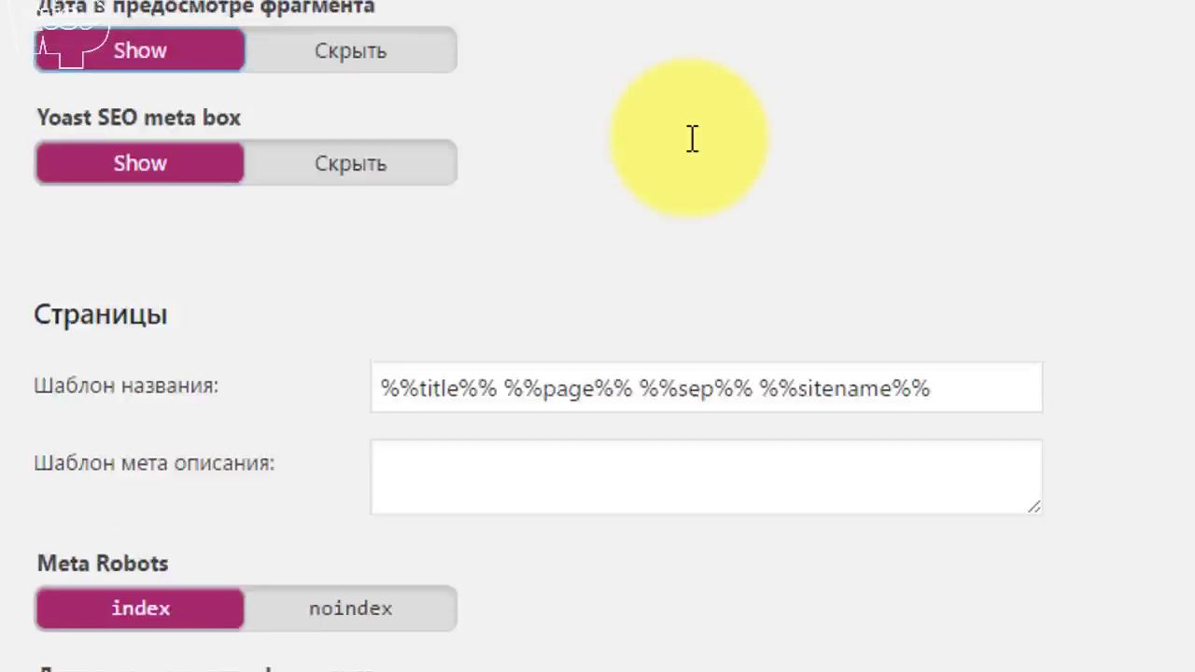
scroll(691, 139, "down", 1)
left_click_drag(644, 309, 513, 309)
key("BackSpace")
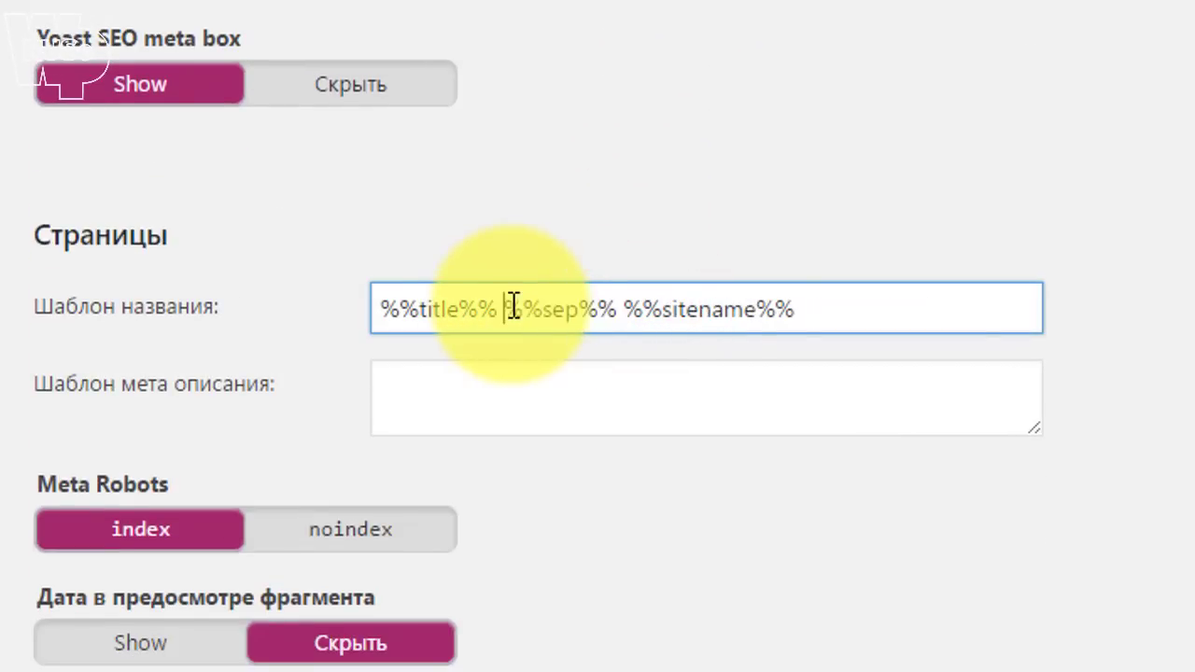
left_click(437, 309)
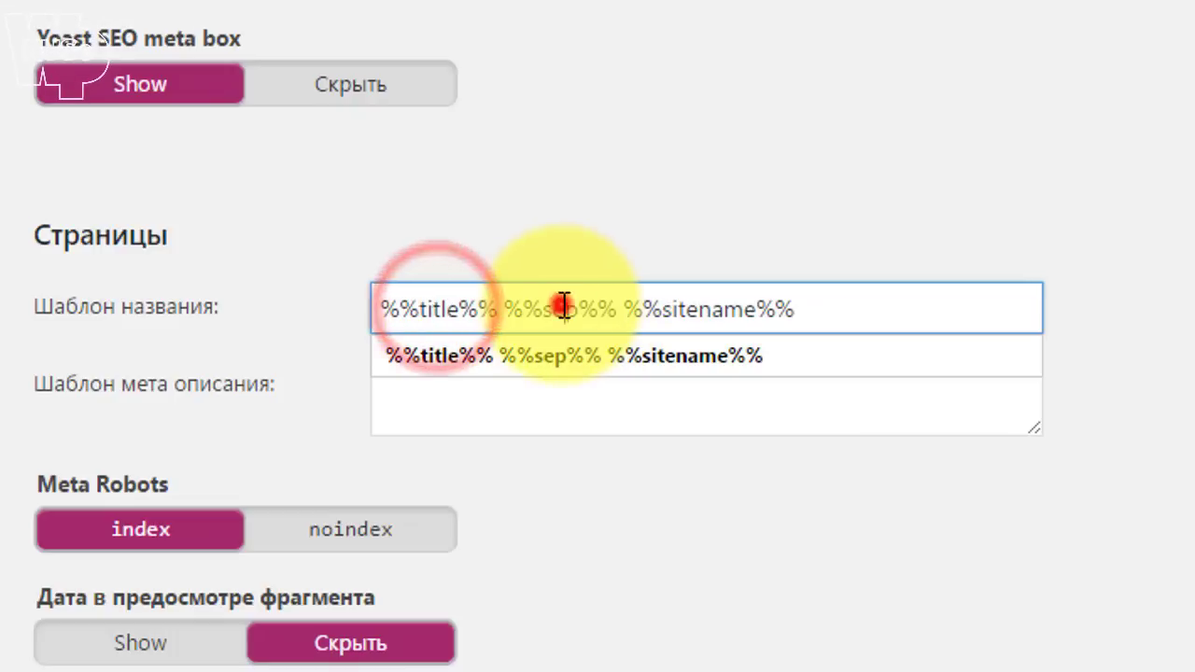
left_click(558, 309)
left_click(724, 309)
left_click(1178, 322)
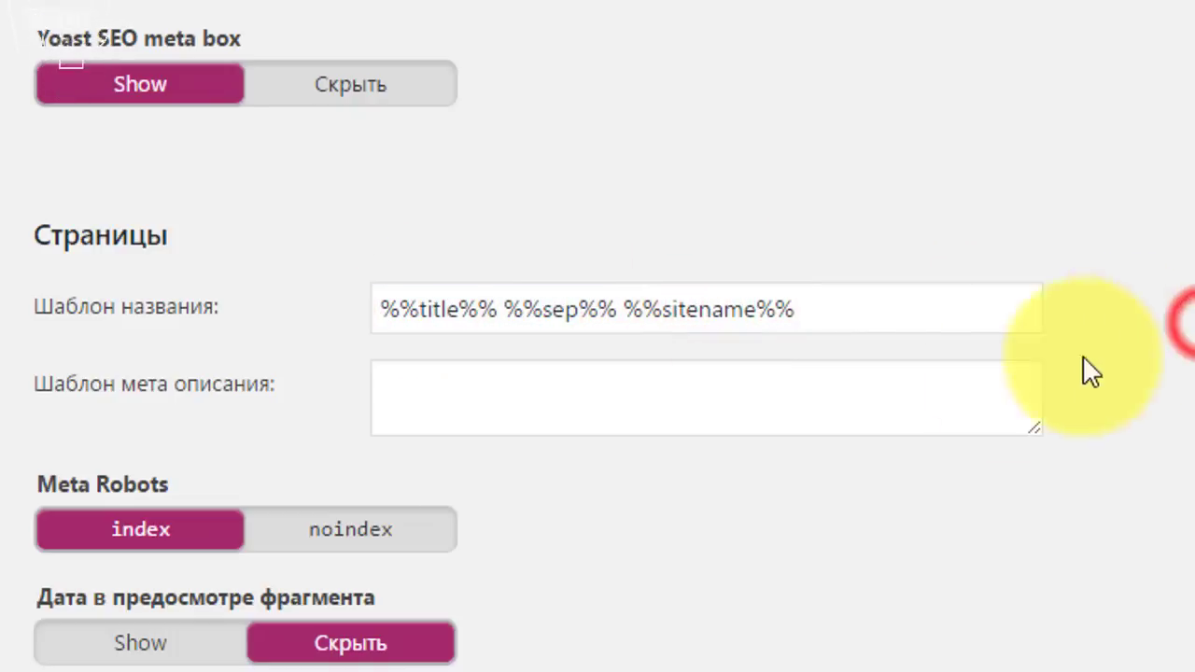
Try showing the date in snippet preview for pages and set it back to Скрыть, leaving their meta description template empty.
left_click(432, 386)
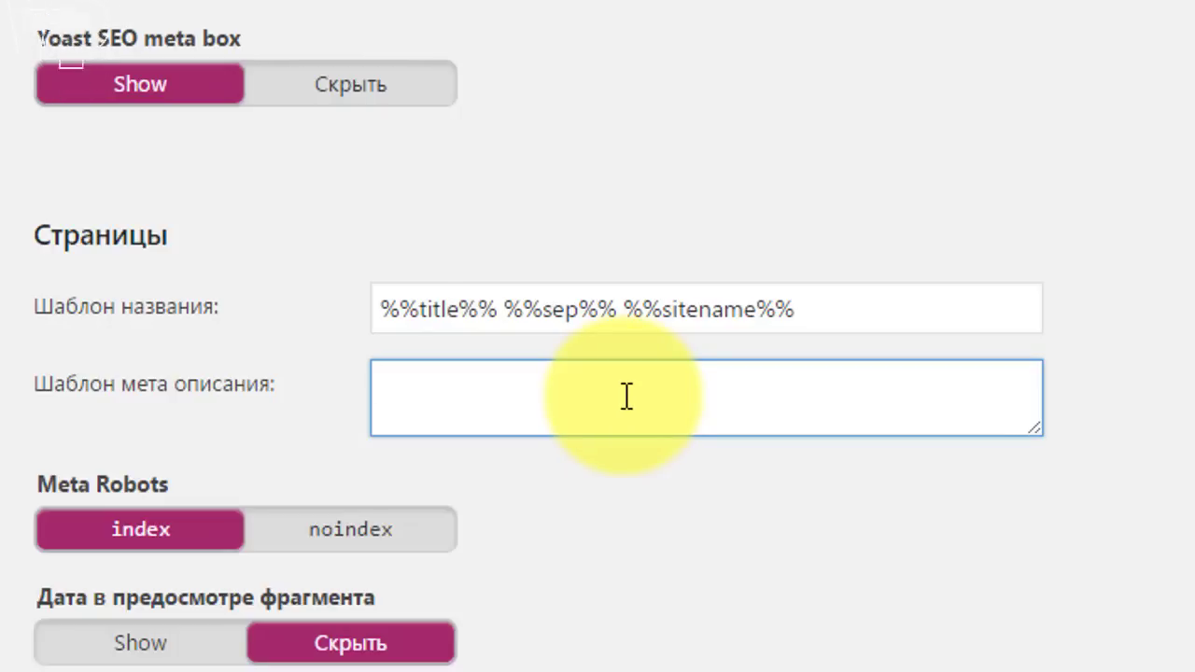
scroll(630, 409, "down", 2)
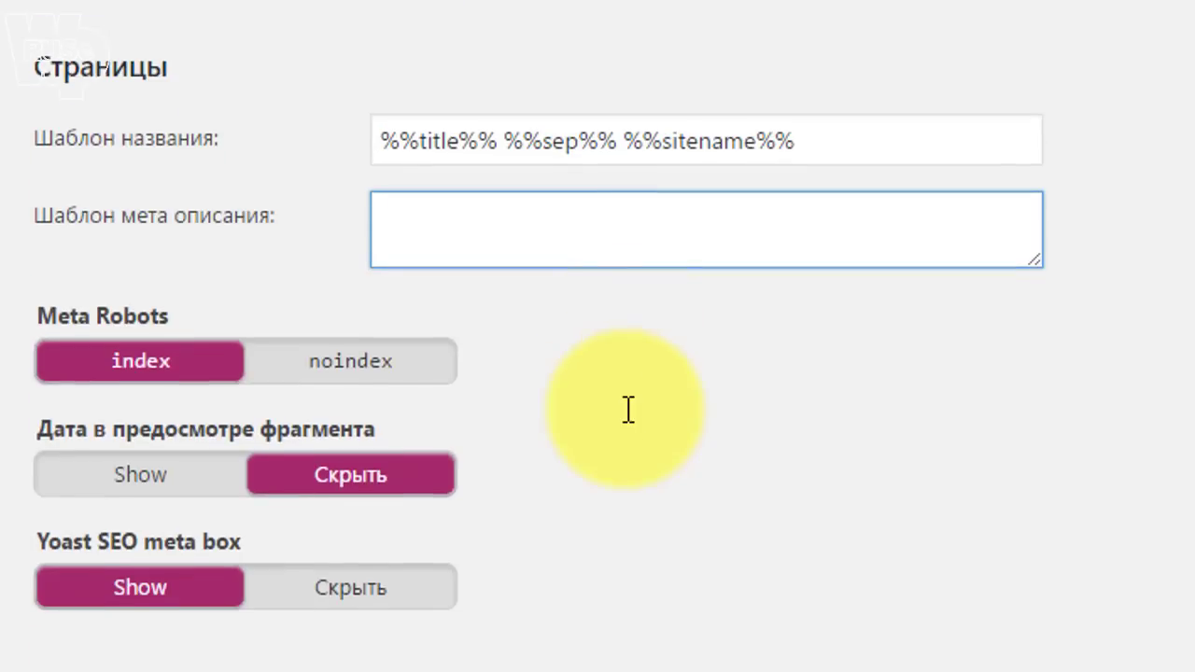
scroll(620, 408, "down", 2)
scroll(619, 409, "up", 2)
left_click(131, 474)
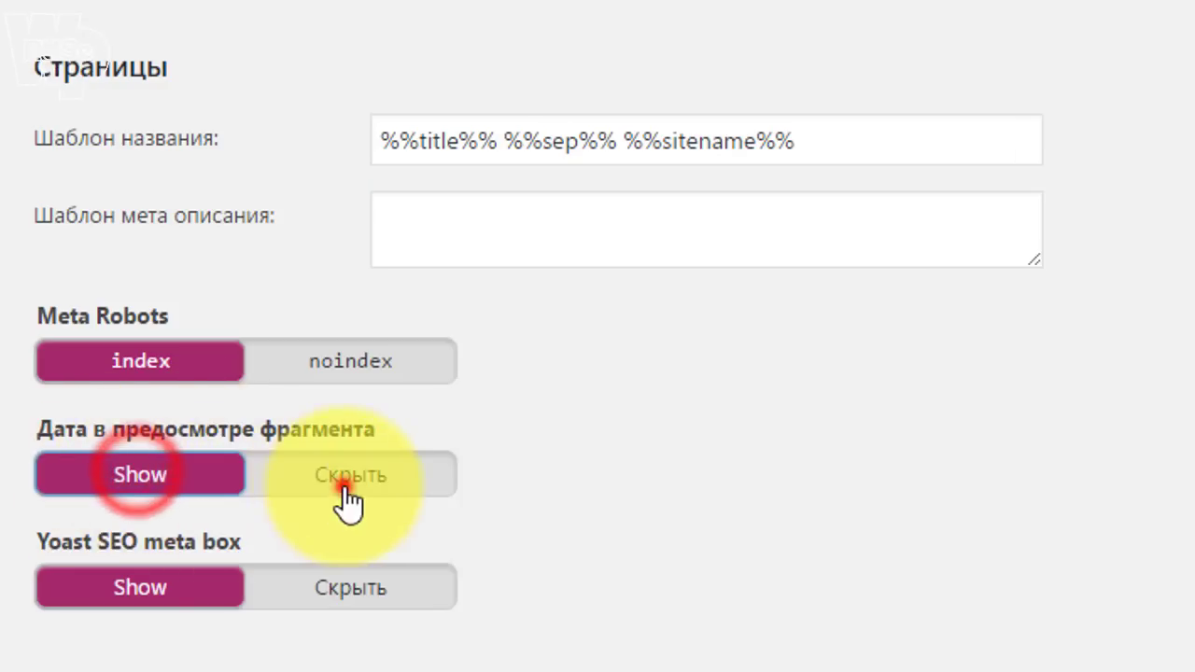
left_click(343, 488)
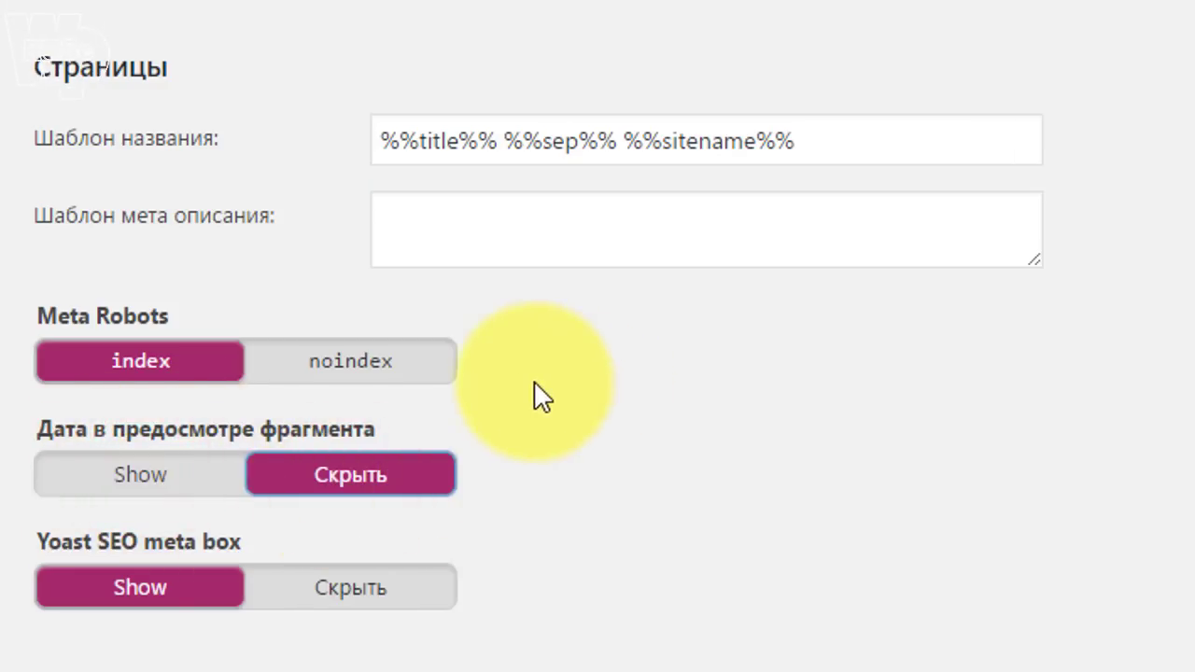
scroll(140, 368, "down", 1)
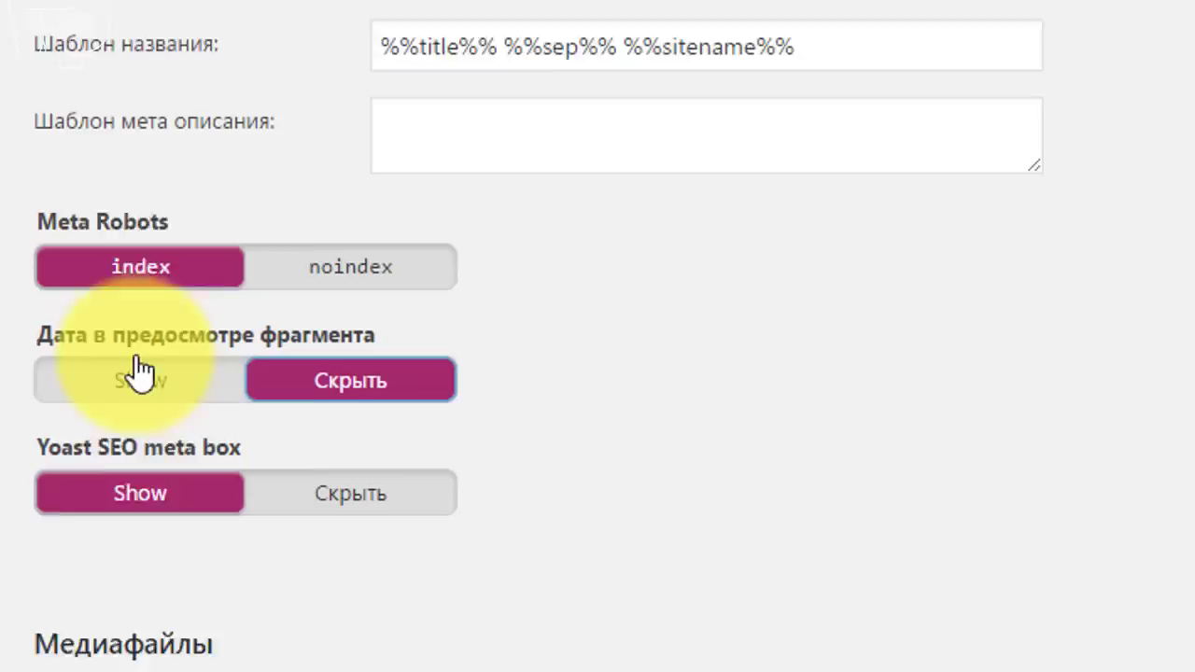
scroll(140, 369, "down", 1)
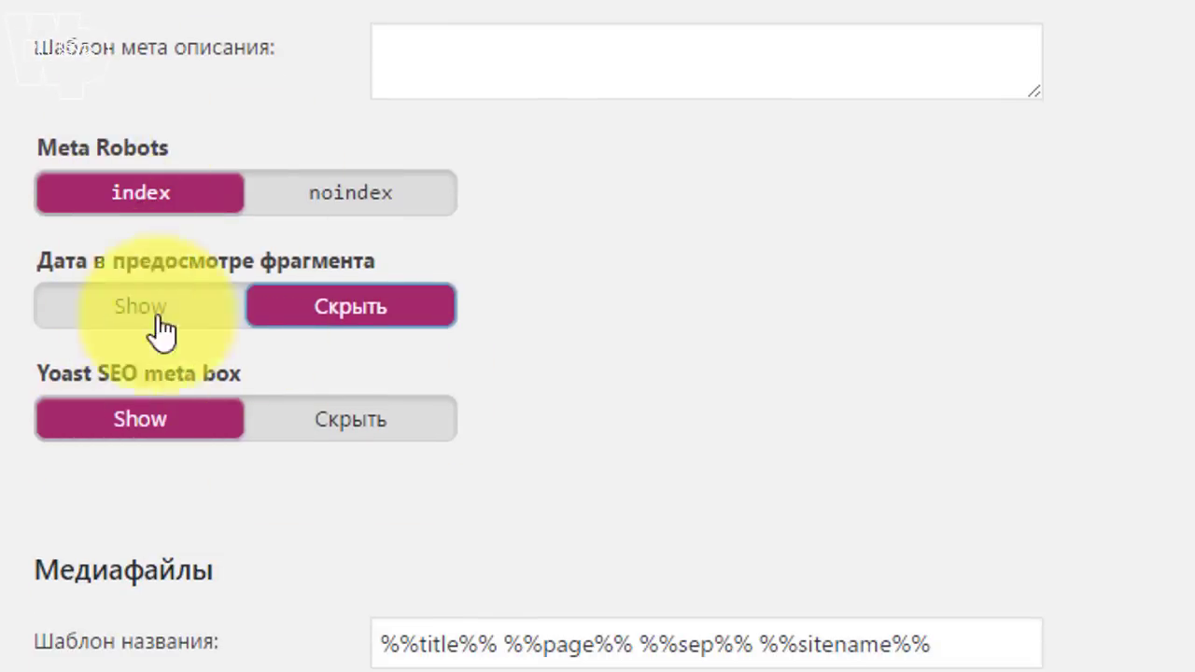
Reduce the title template for media files (Медиафайлы) to %%title%%.
scroll(283, 339, "down", 3)
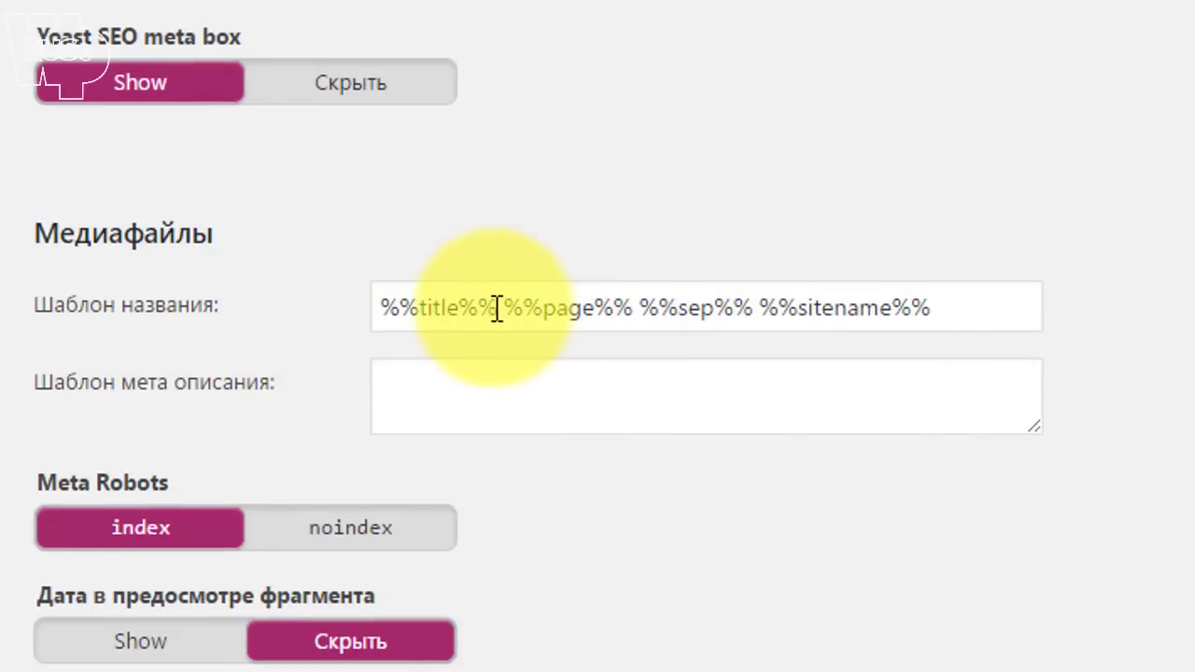
left_click_drag(498, 310, 1035, 301)
key("BackSpace")
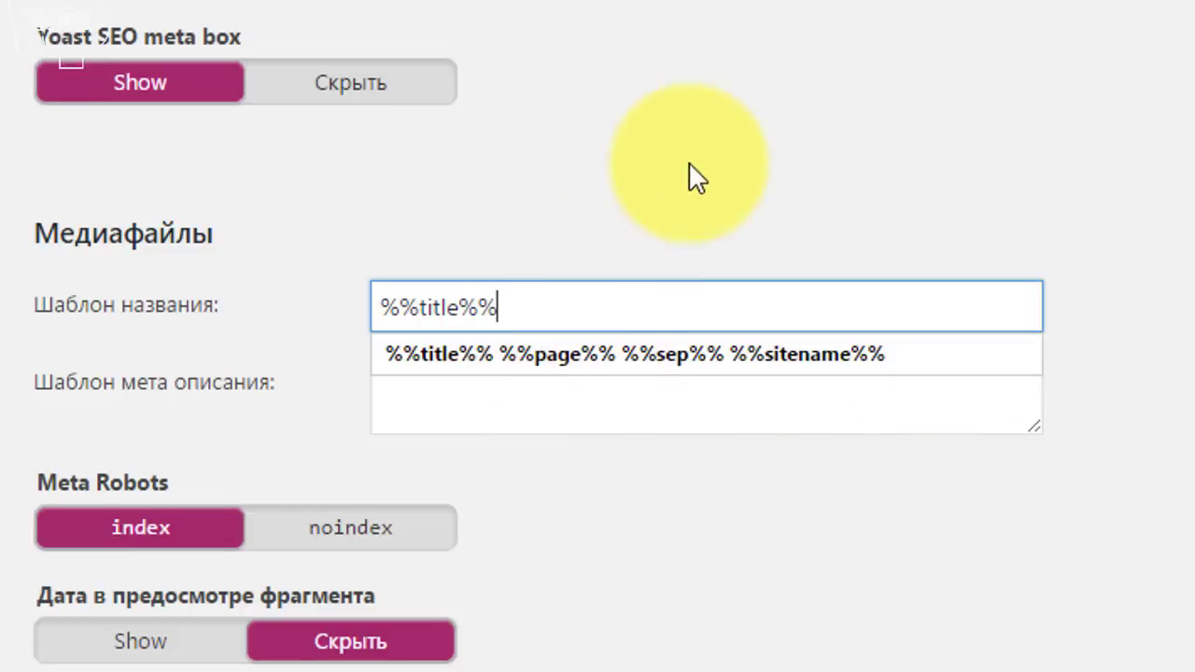
left_click(689, 163)
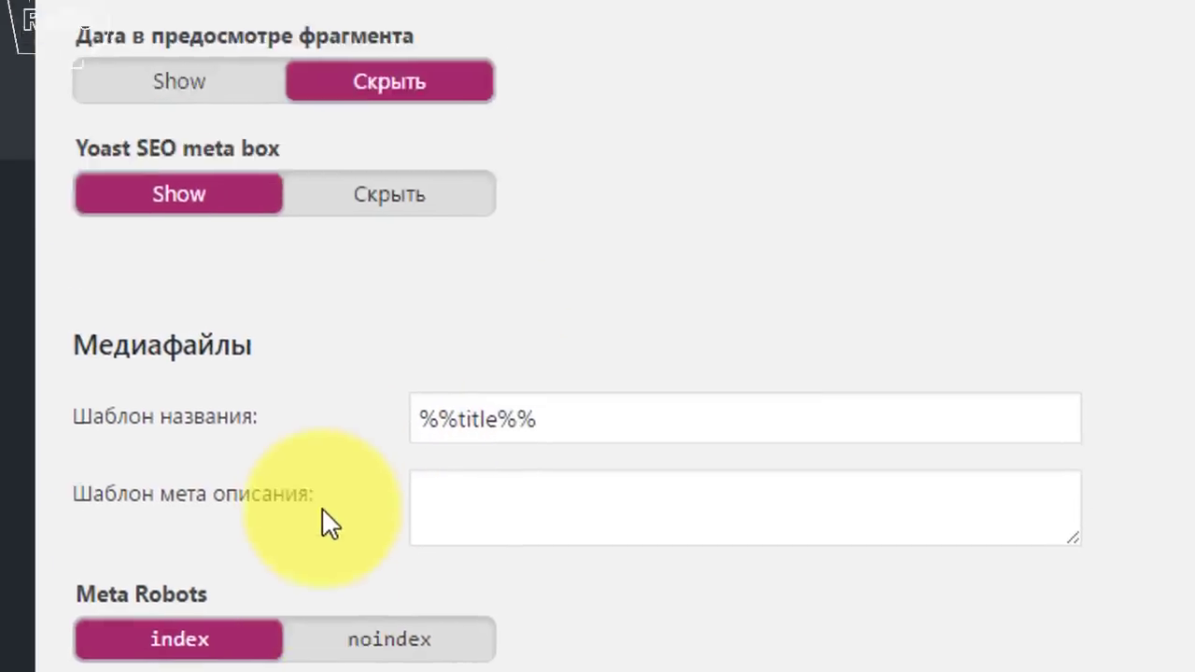
Look over the templates and options of the post types from posts through products (Товары).
scroll(476, 420, "up", 10)
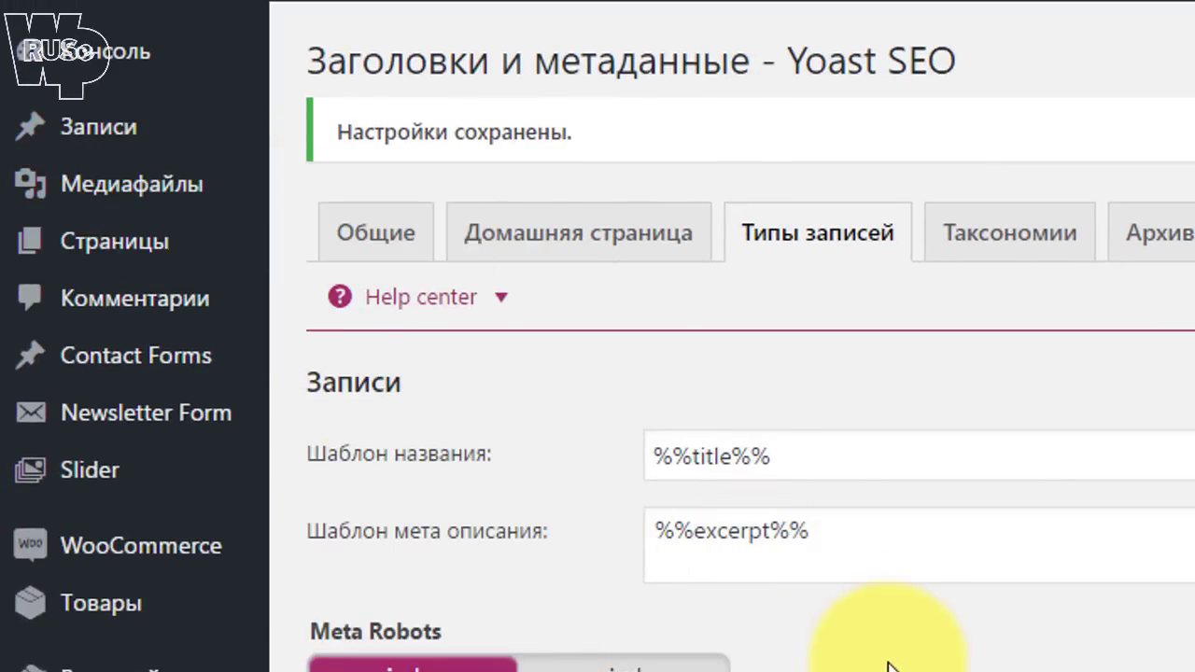
scroll(888, 653, "down", 15)
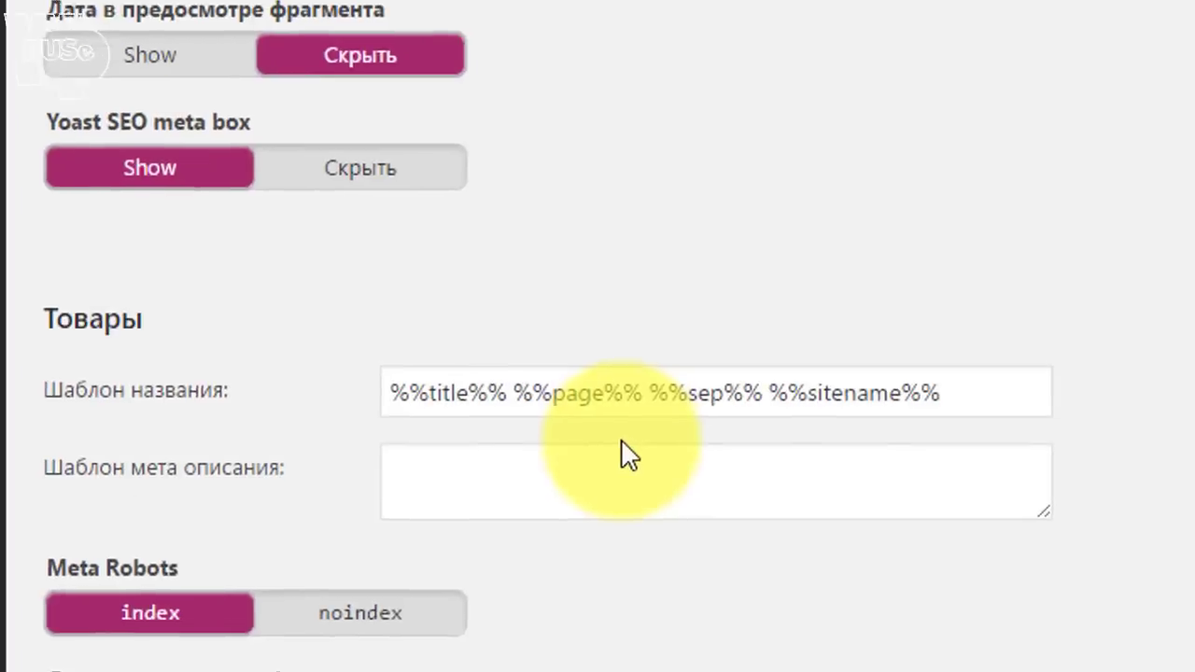
scroll(859, 411, "up", 5)
scroll(588, 394, "down", 3)
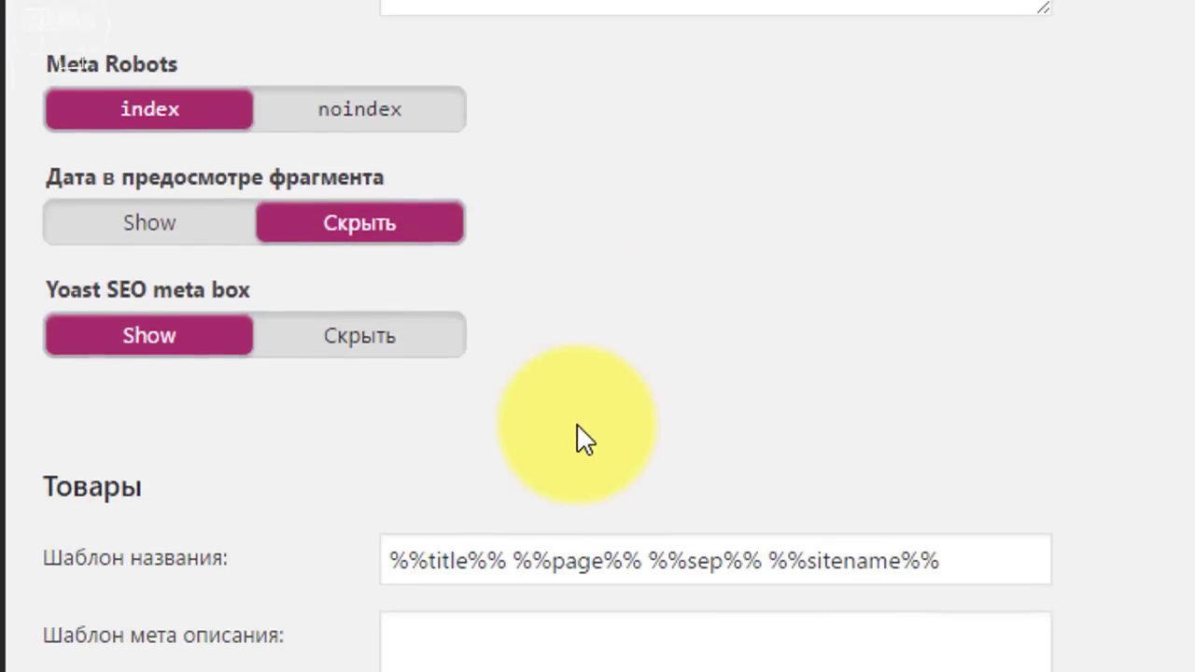
scroll(583, 438, "up", 3)
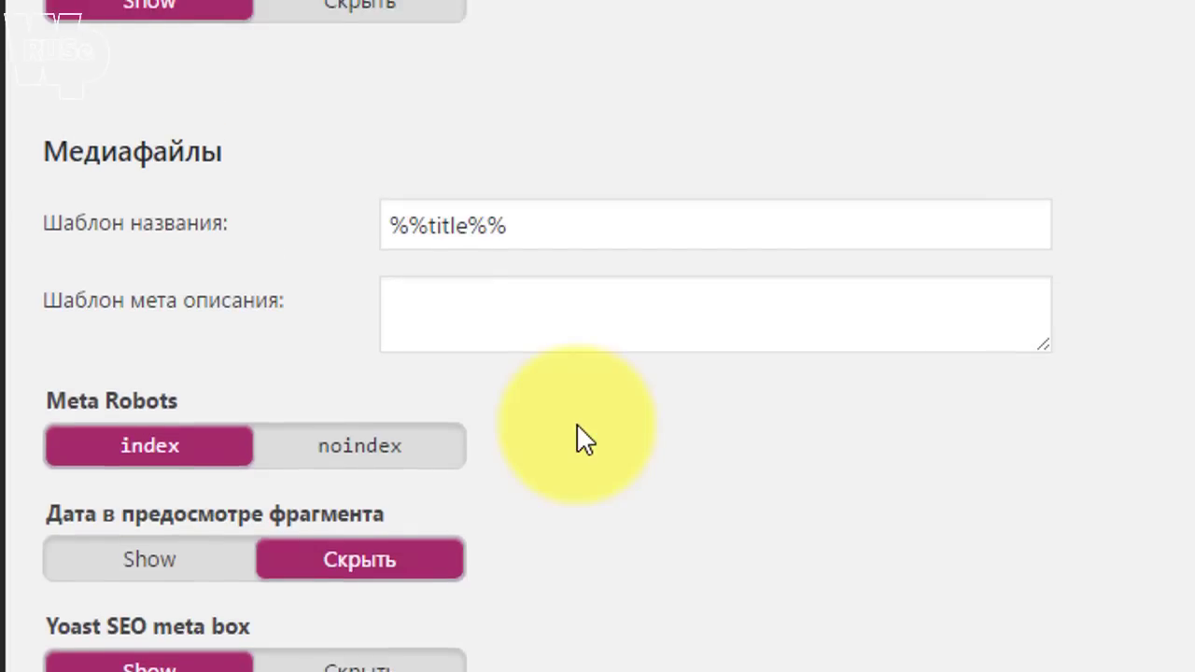
For media files (Медиафайлы), set Meta Robots to noindex and the Yoast SEO meta box to Скрыть.
scroll(585, 440, "down", 2)
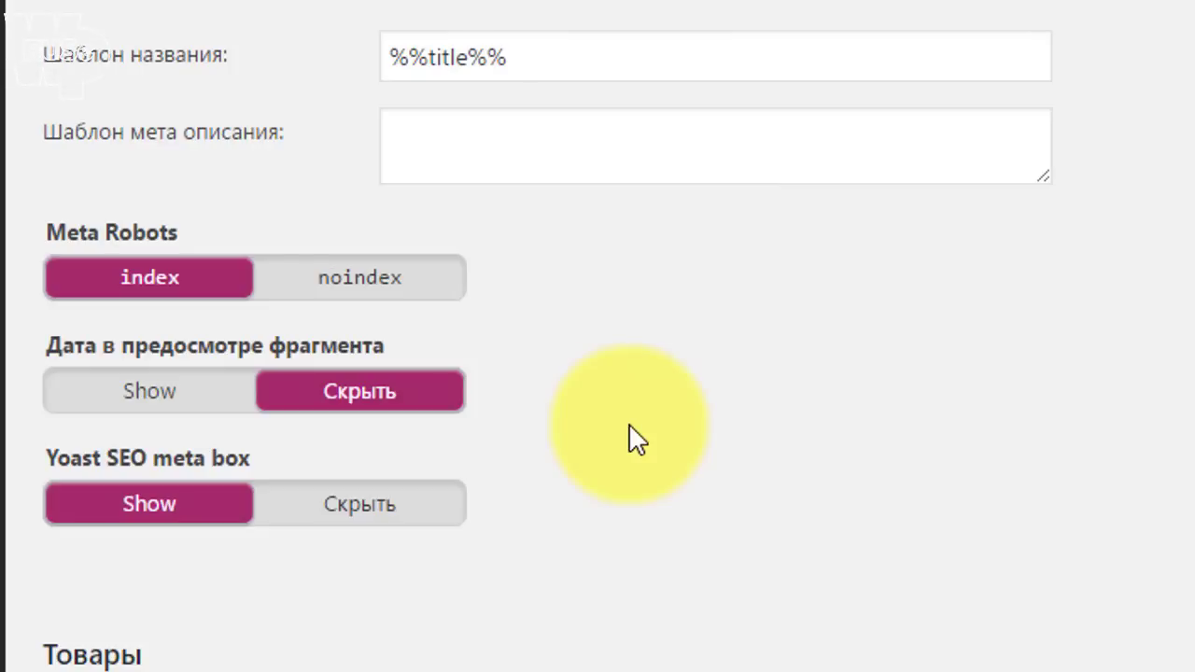
left_click(381, 276)
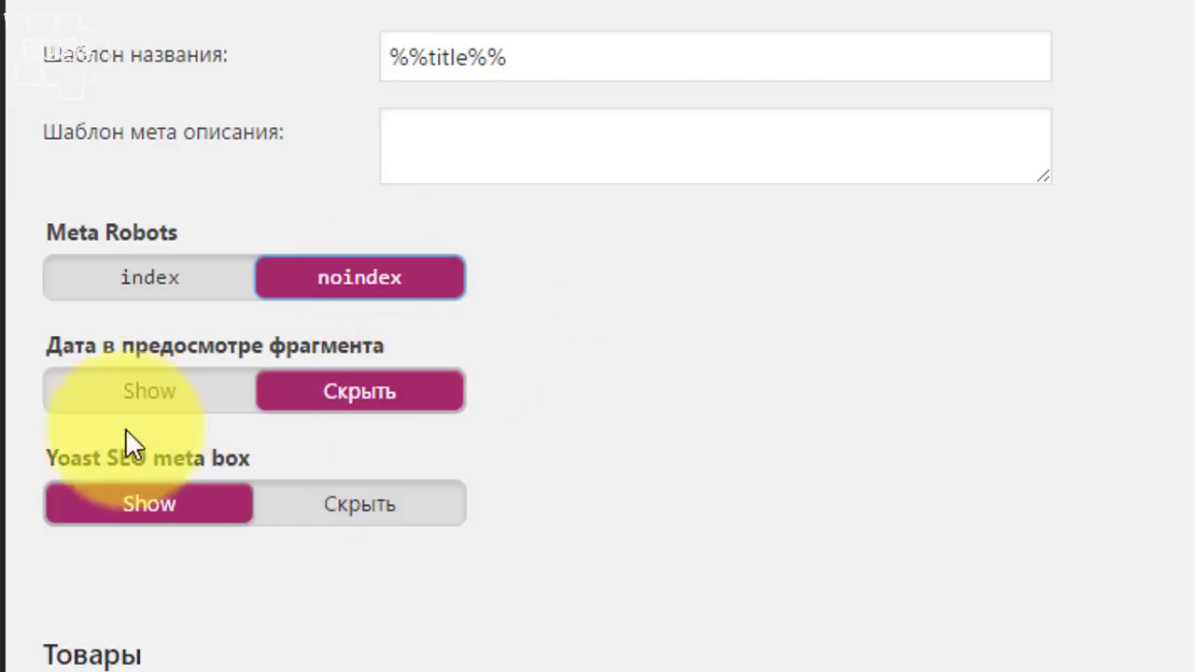
left_click(355, 520)
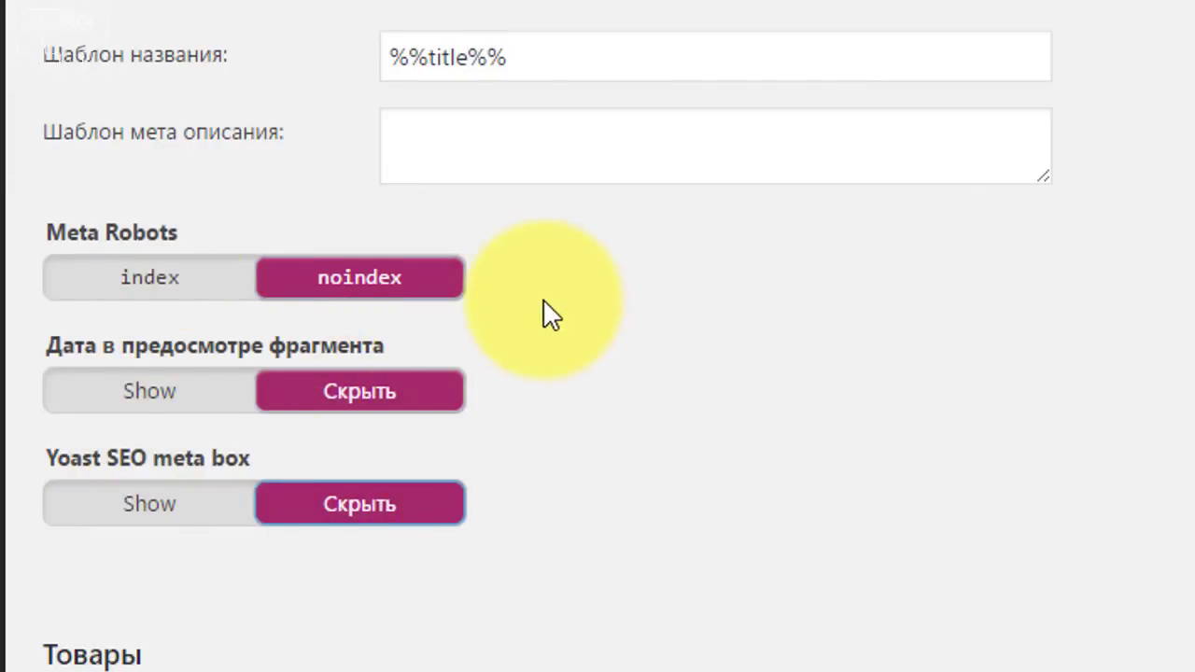
Remove the page variable from the title template for products (Товары), leaving %%title%% %%sep%% %%sitename%%.
scroll(547, 312, "down", 3)
scroll(547, 312, "down", 2)
scroll(979, 395, "up", 2)
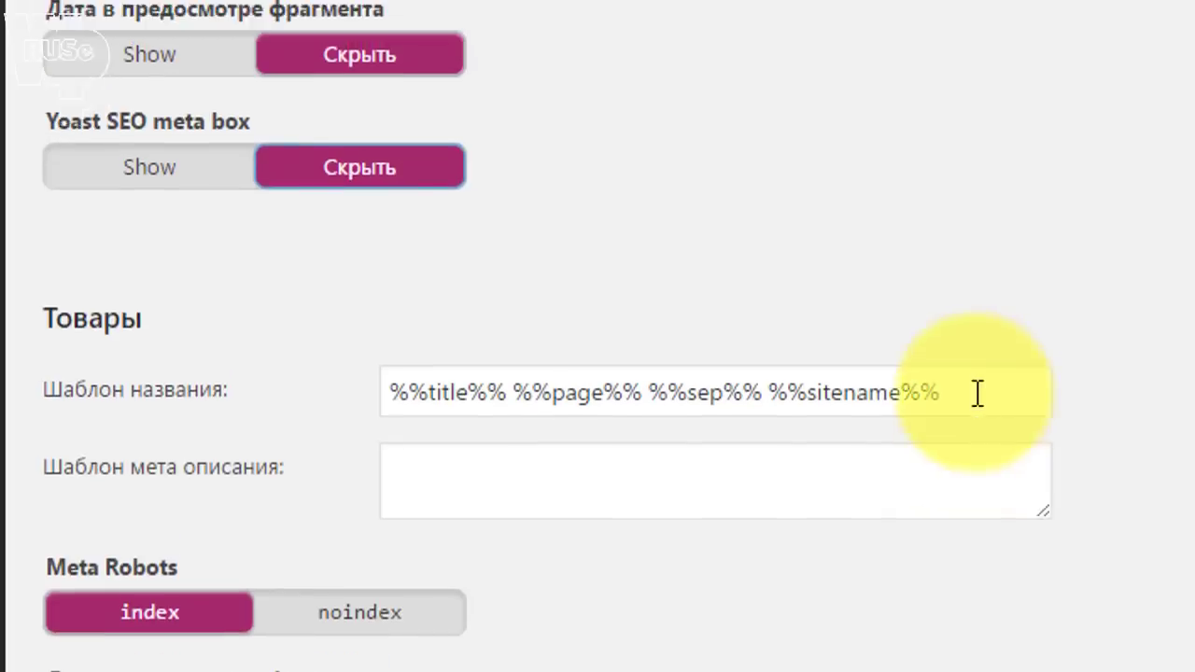
scroll(979, 395, "down", 5)
scroll(960, 427, "up", 10)
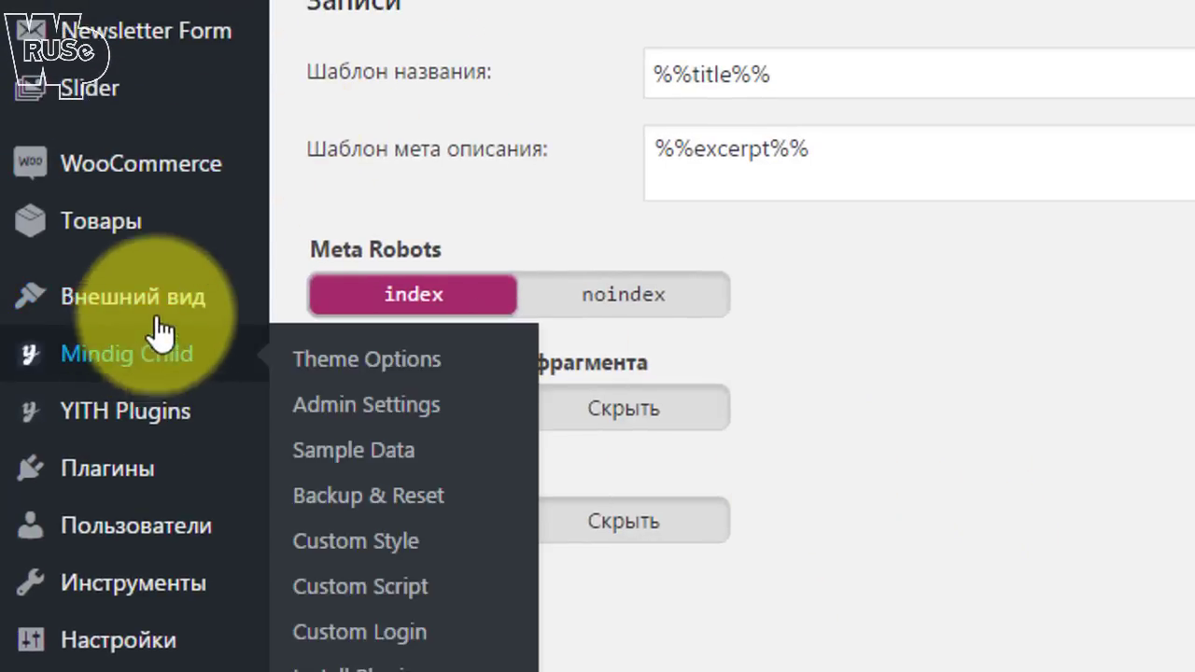
mouse_move(208, 165)
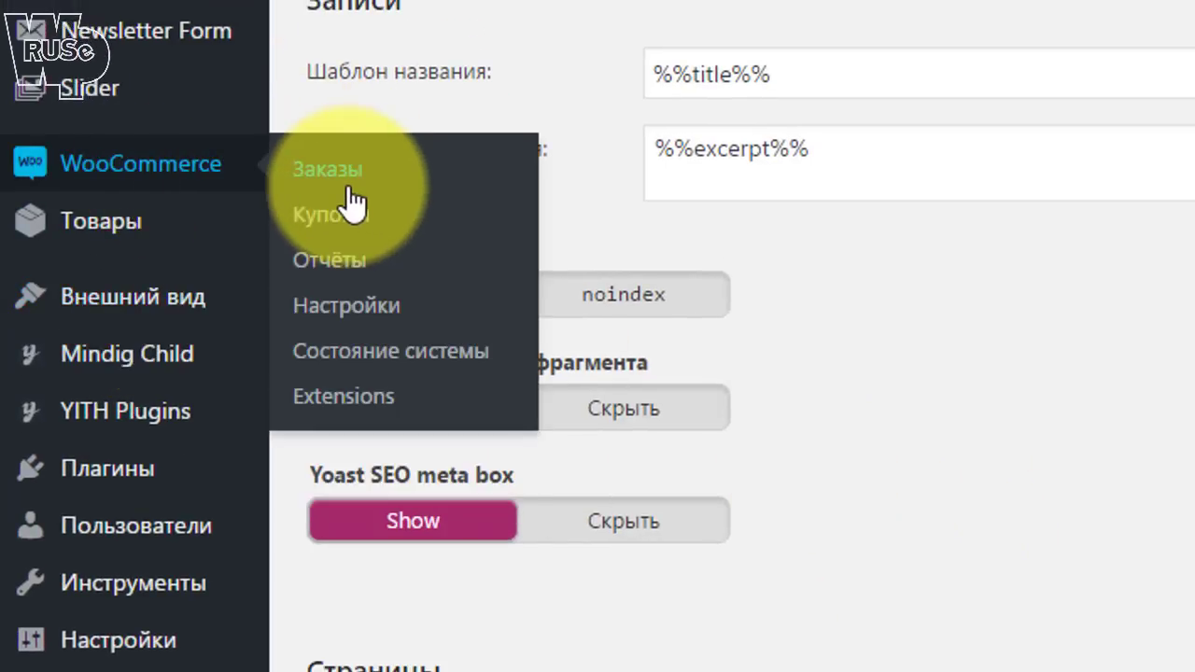
scroll(1031, 364, "down", 10)
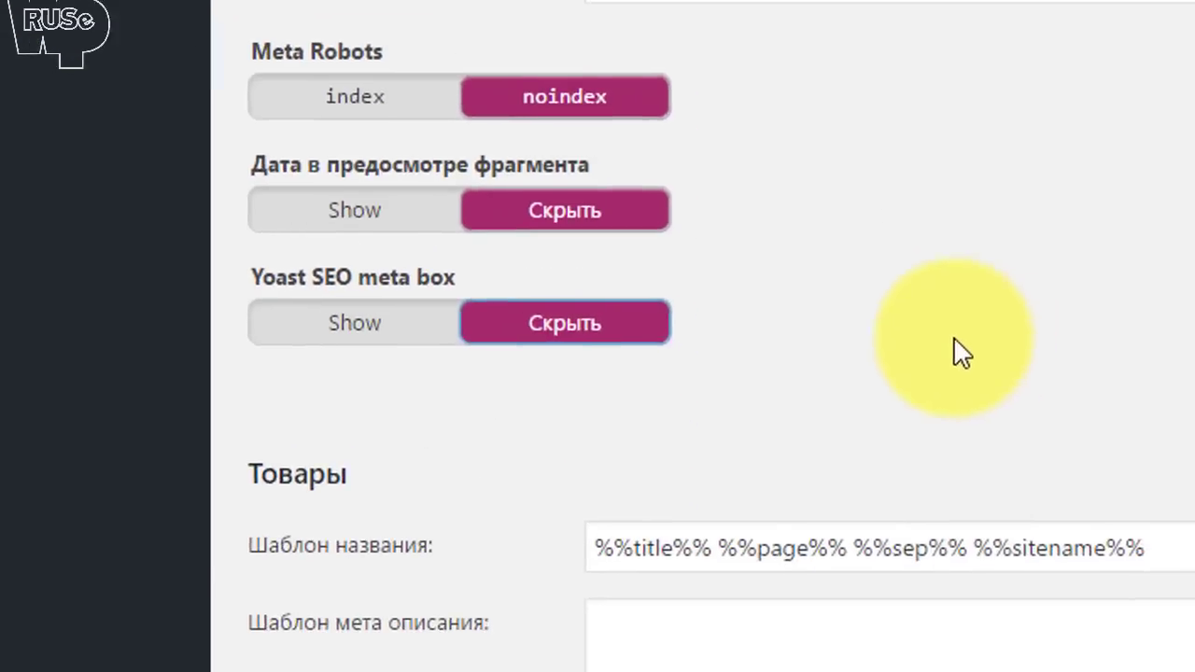
scroll(747, 263, "down", 2)
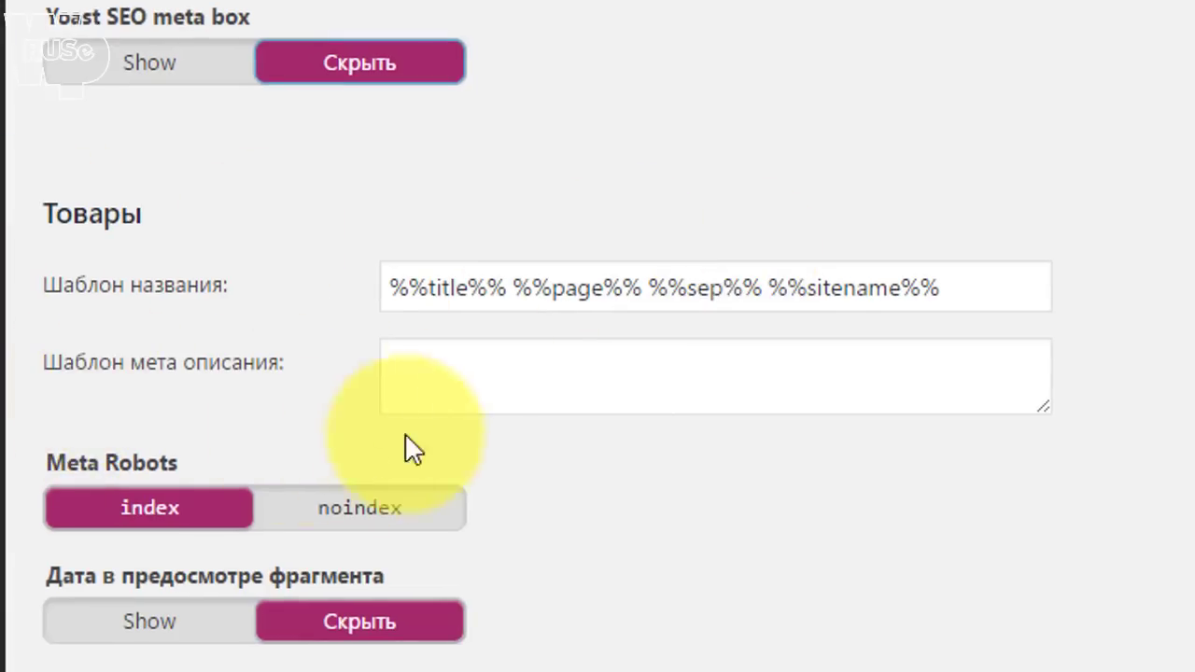
left_click(648, 287)
left_click_drag(628, 290, 523, 290)
key("BackSpace")
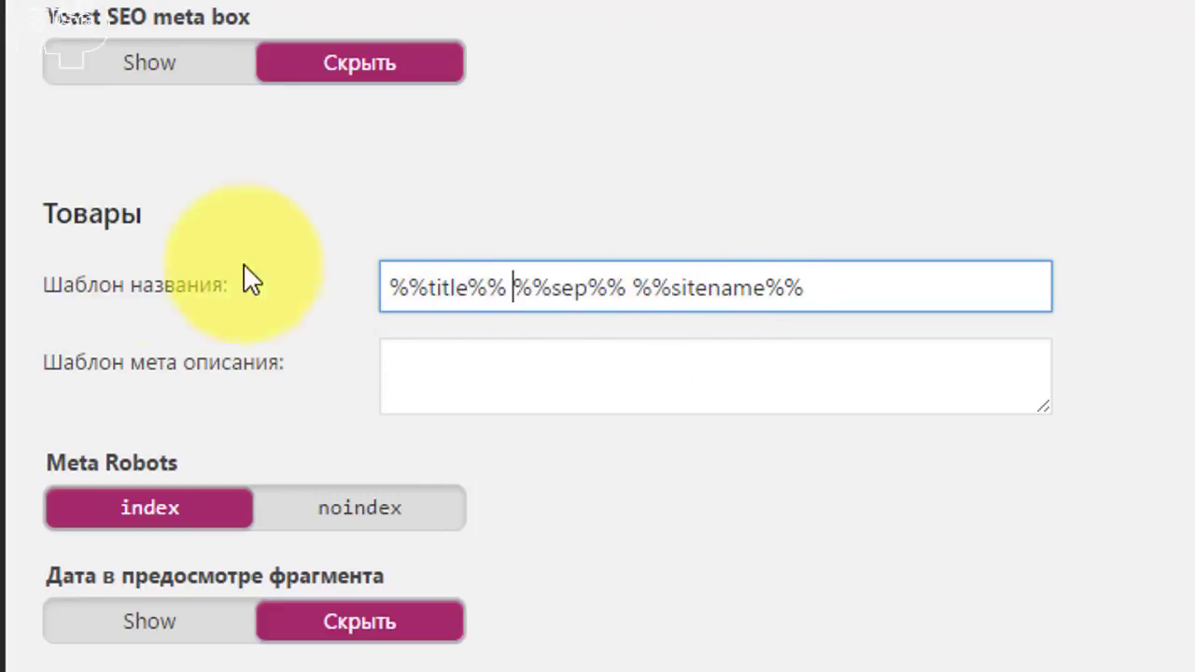
Set the meta description template for products (Товары) to %%excerpt%%.
scroll(1137, 341, "up", 10)
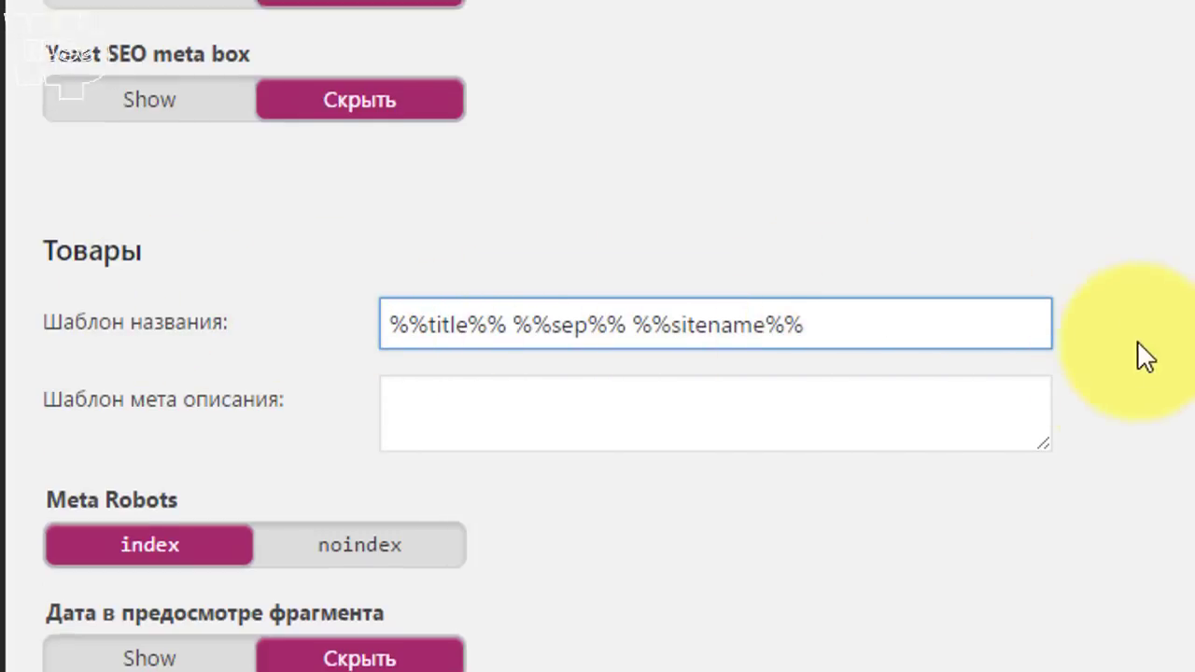
scroll(918, 458, "down", 10)
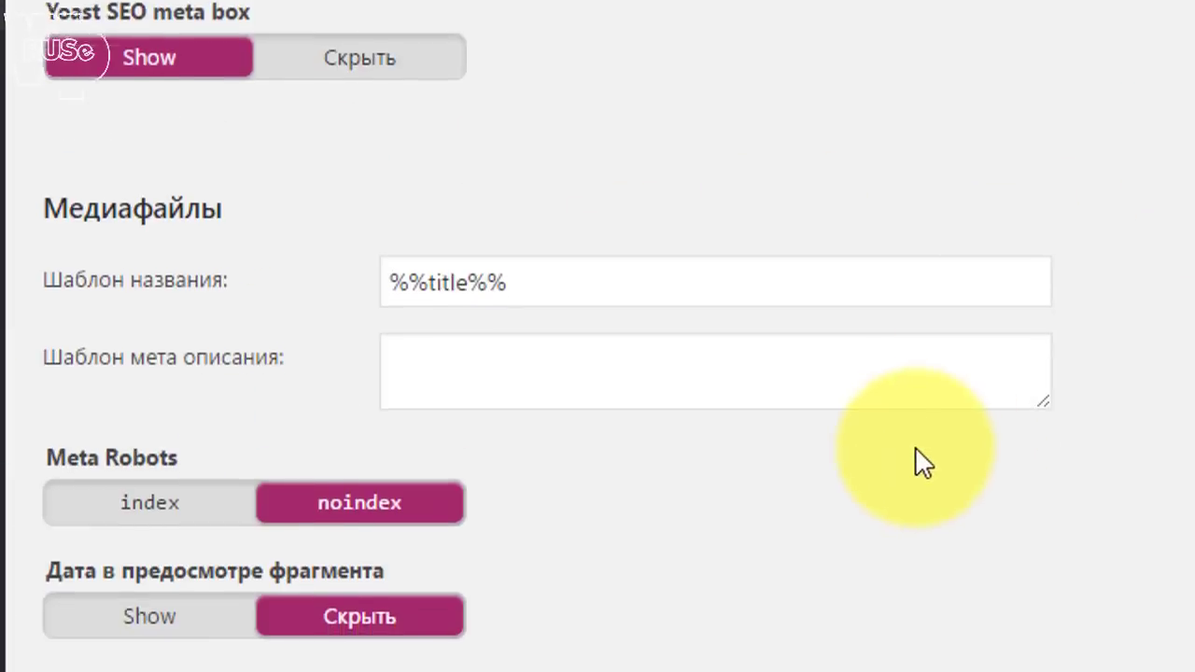
left_click(533, 390)
type("%%excerpt%%")
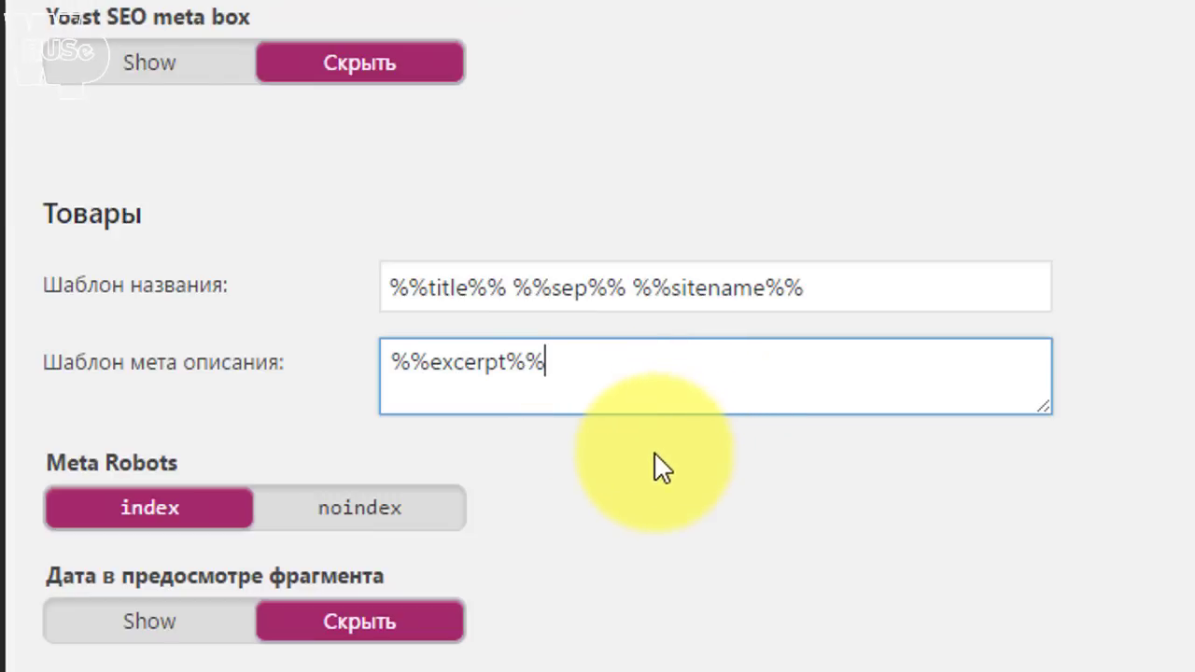
scroll(654, 476, "down", 2)
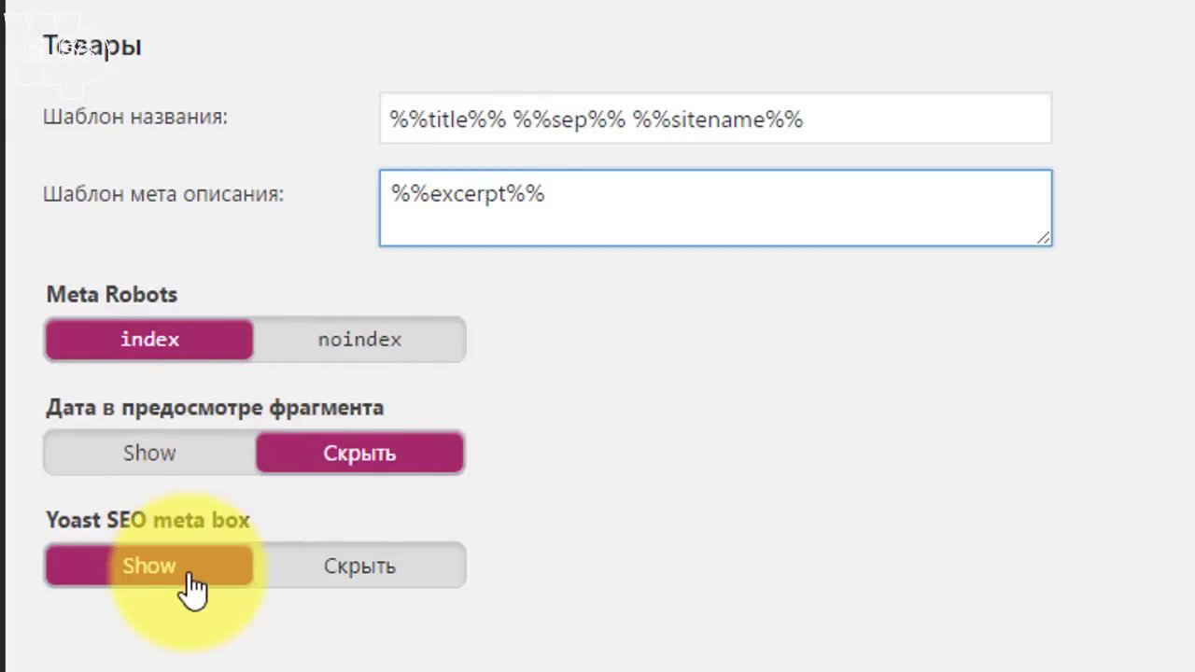
Reduce the title of the products (Товары) archive to %%pt_plural%% %%sep%% %%sitename%%, leaving its meta description empty.
scroll(705, 520, "down", 3)
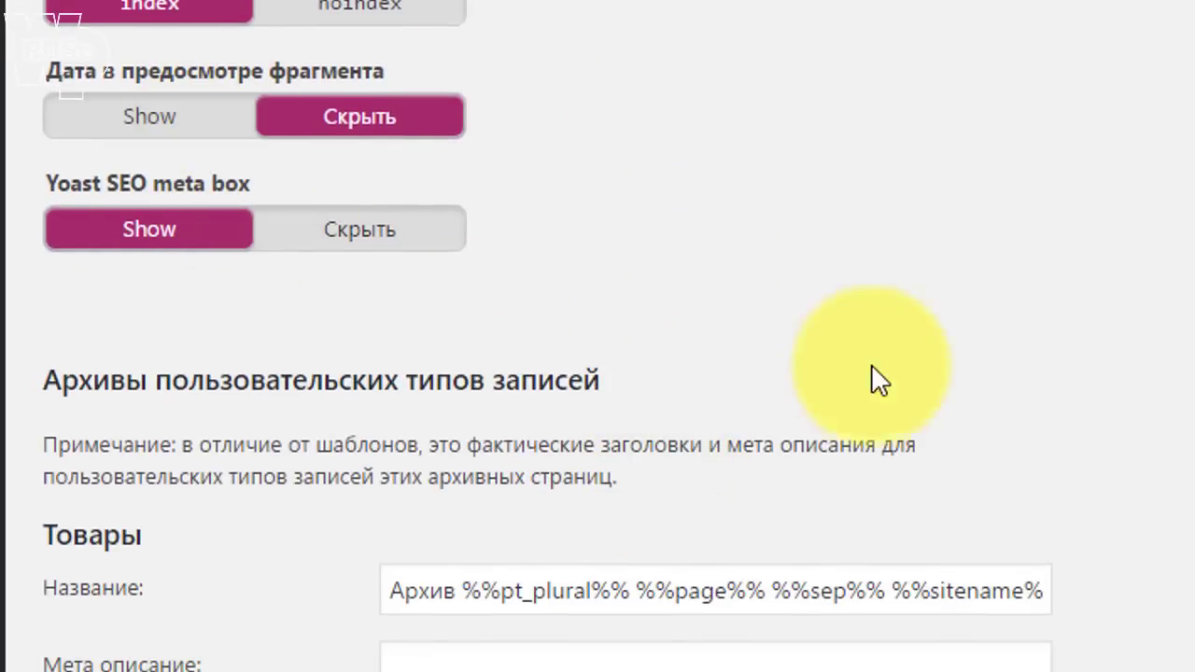
scroll(896, 401, "down", 2)
scroll(821, 401, "up", 1)
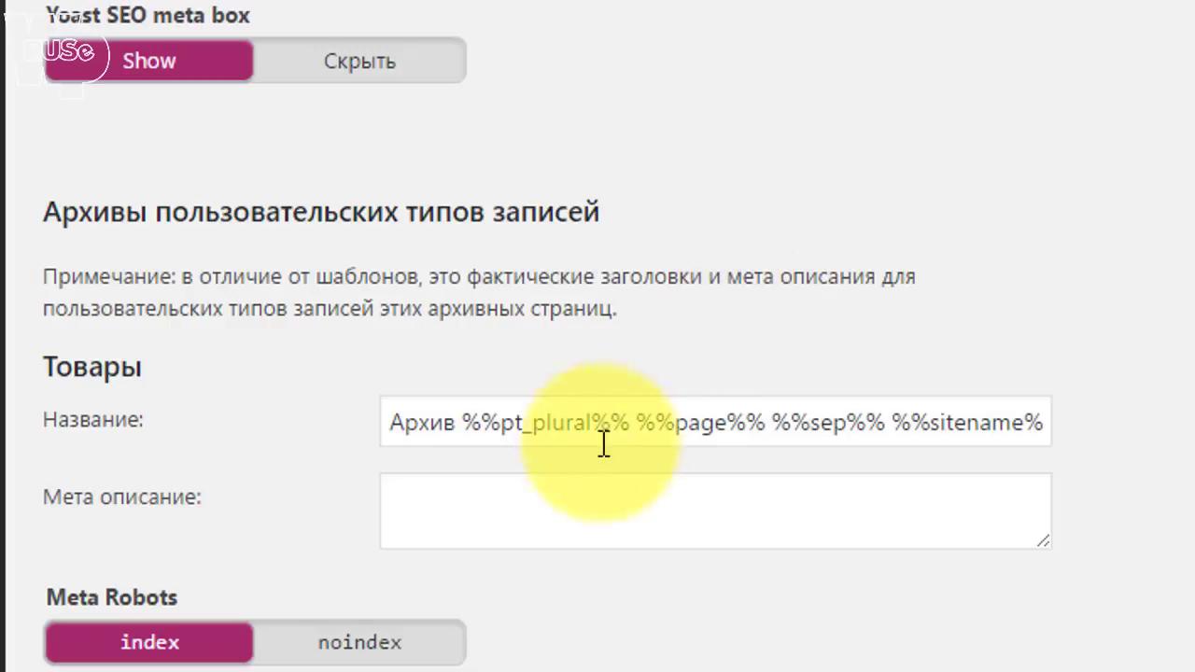
double_click(472, 422)
key("BackSpace")
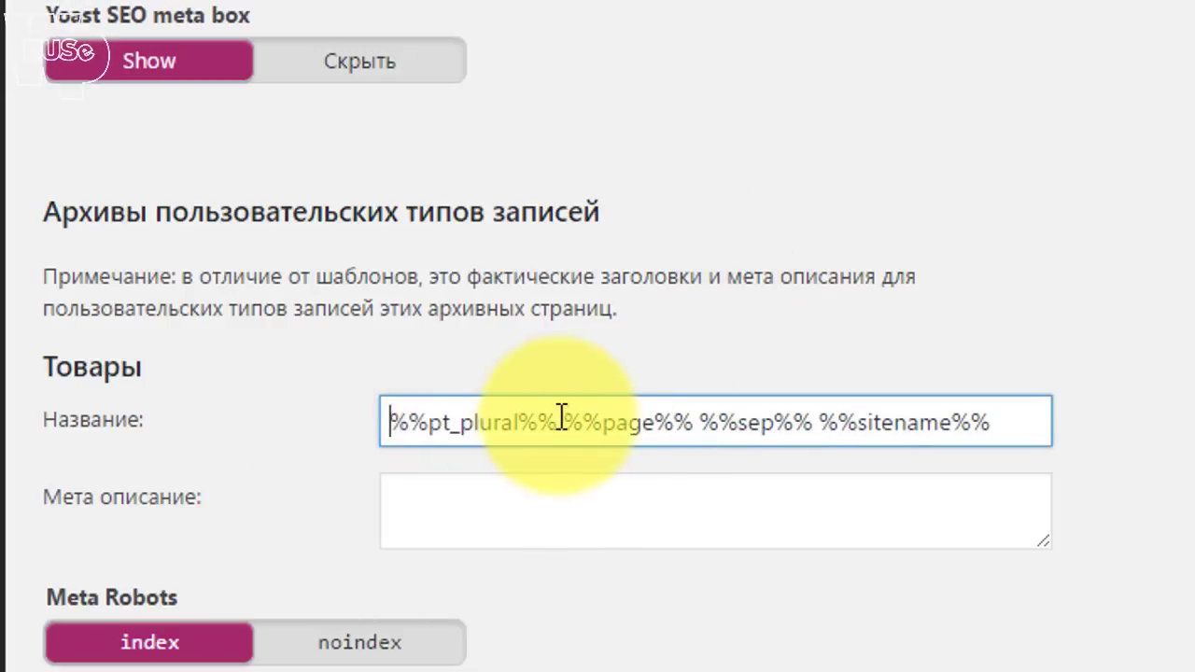
left_click_drag(578, 423, 704, 422)
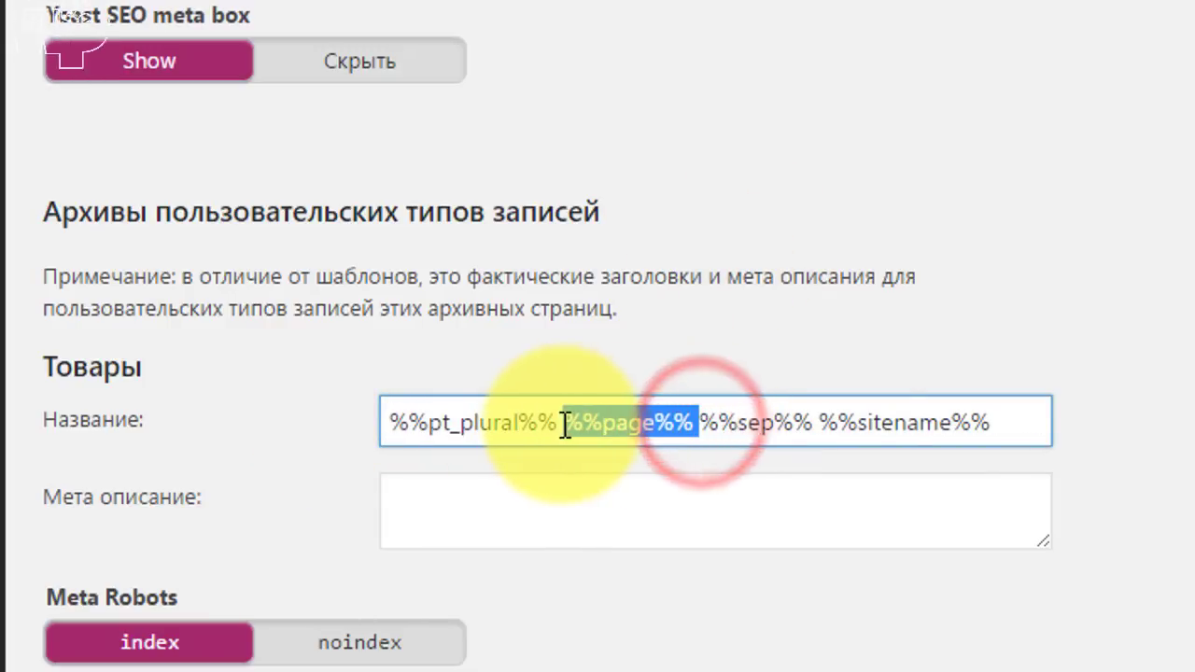
key("BackSpace")
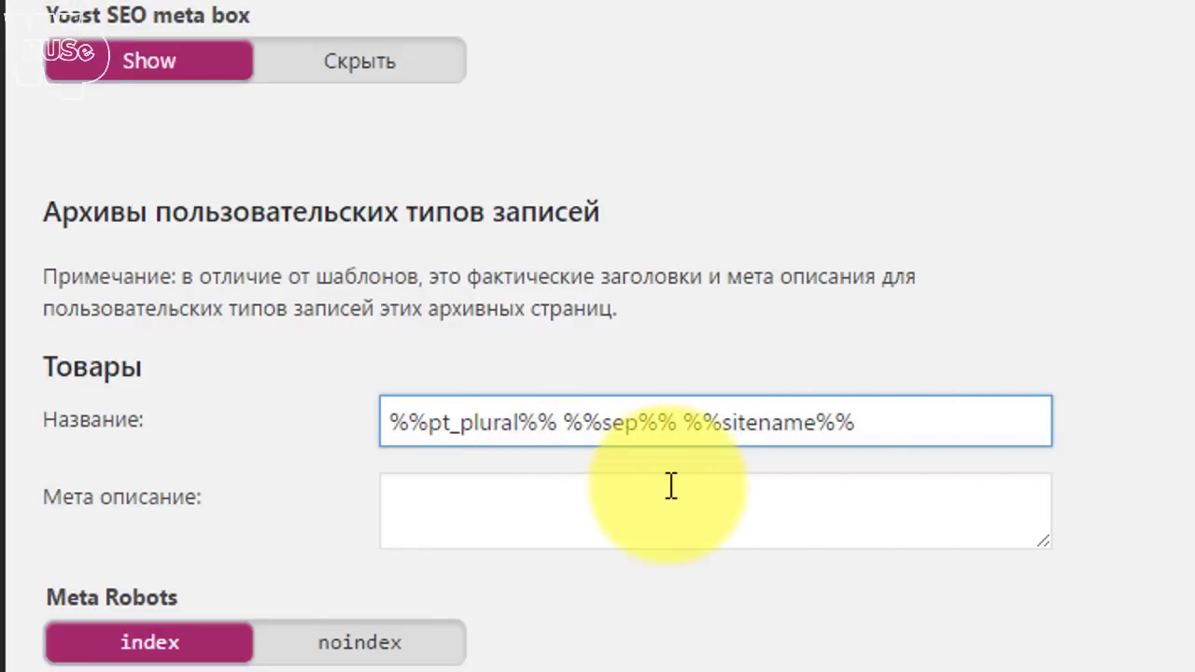
left_click(532, 512)
scroll(610, 531, "down", 2)
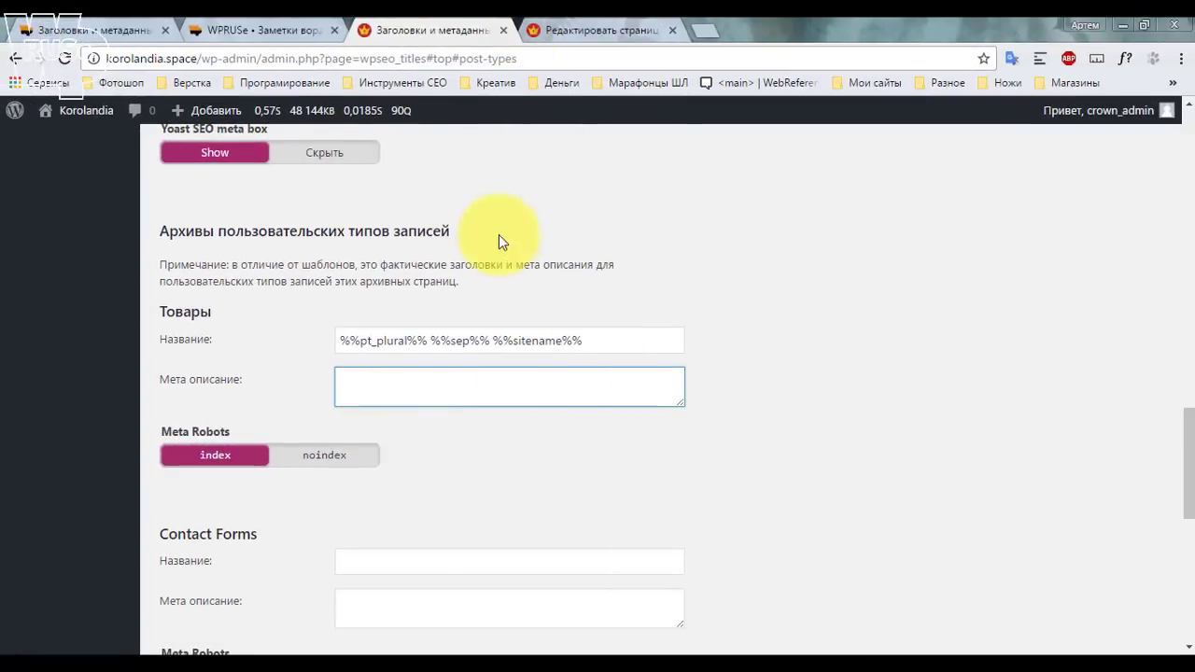
On the WPRUSe site, open the post category Вебинары for editing and view its Yoast SEO section.
left_click(103, 30)
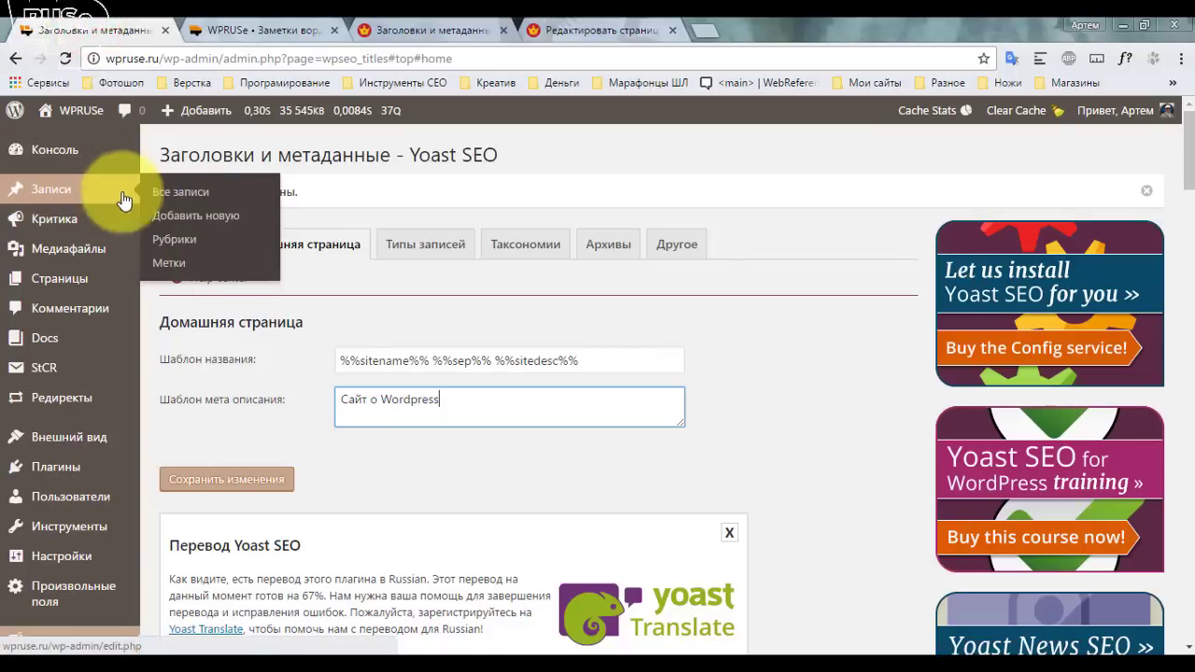
left_click(187, 235)
left_click(578, 289)
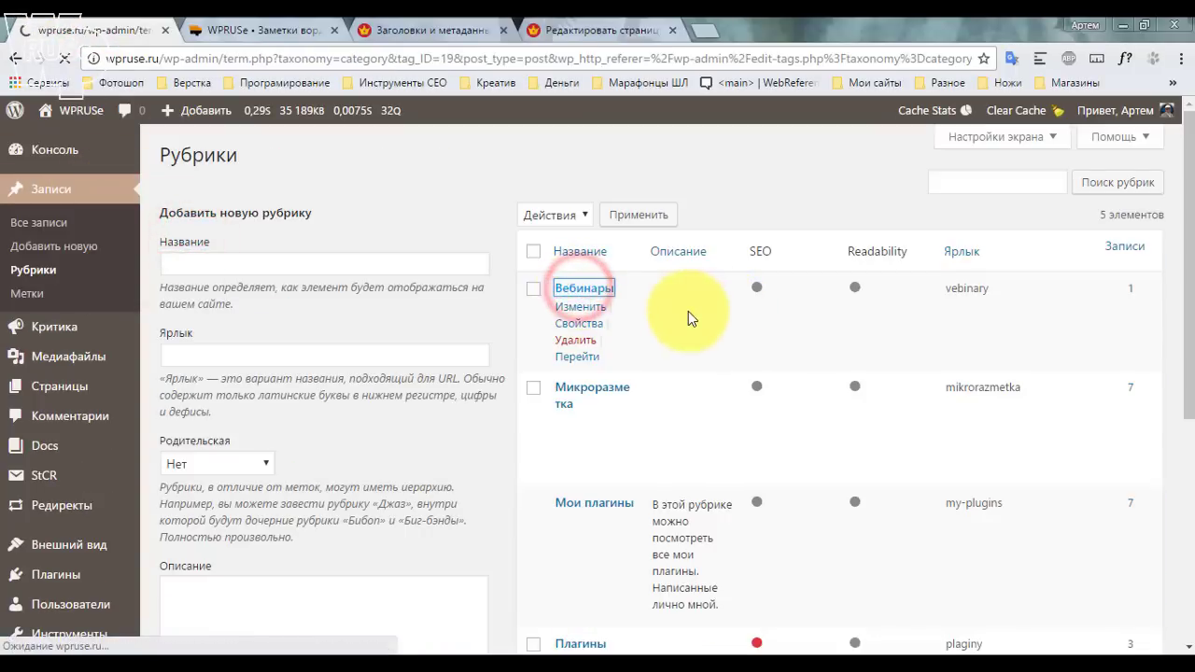
scroll(589, 279, "down", 10)
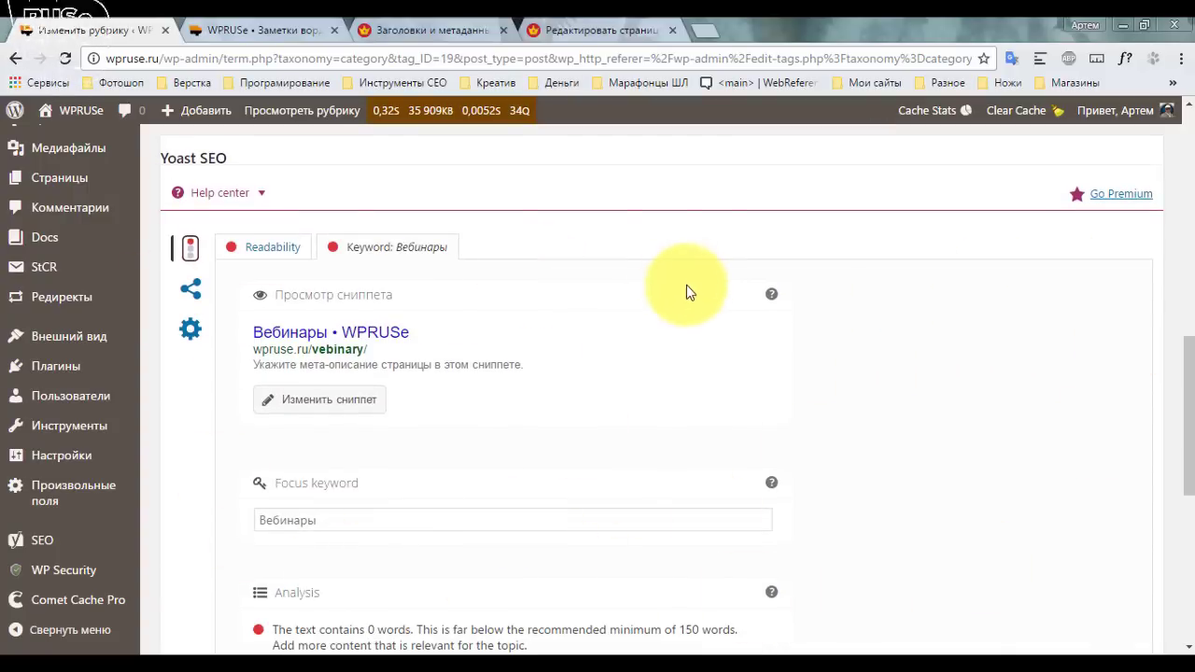
Look up %%category_description%% among the basic template variables and examine the Описание field of the Вебинары category.
left_click(394, 25)
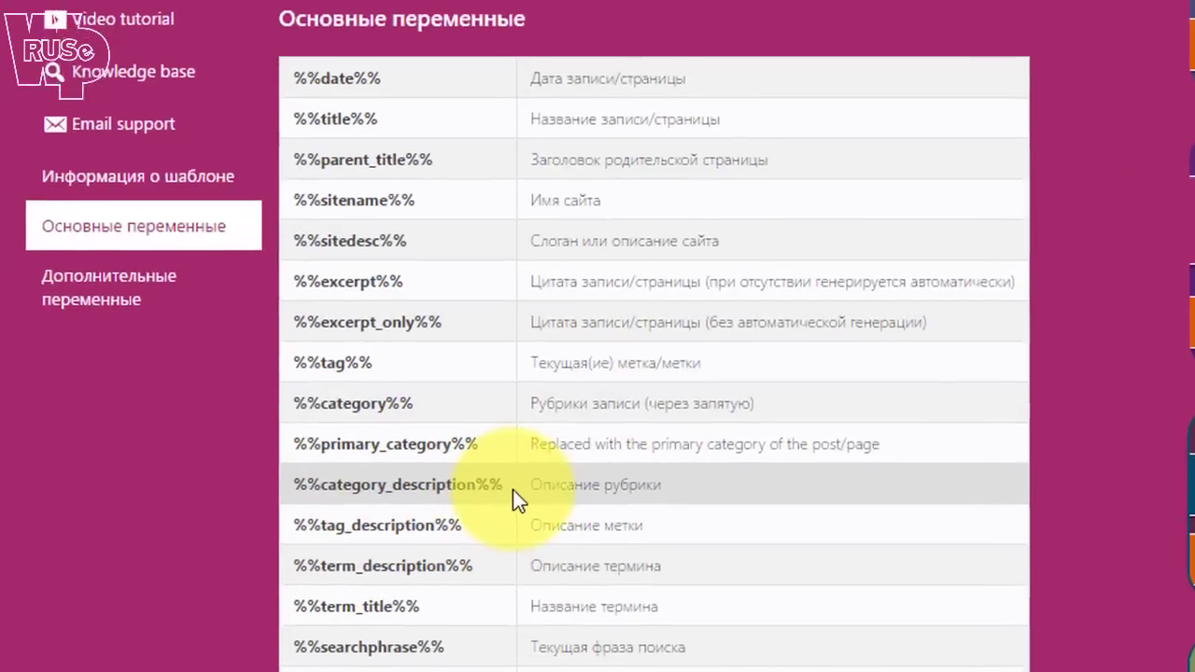
left_click_drag(511, 486, 288, 496)
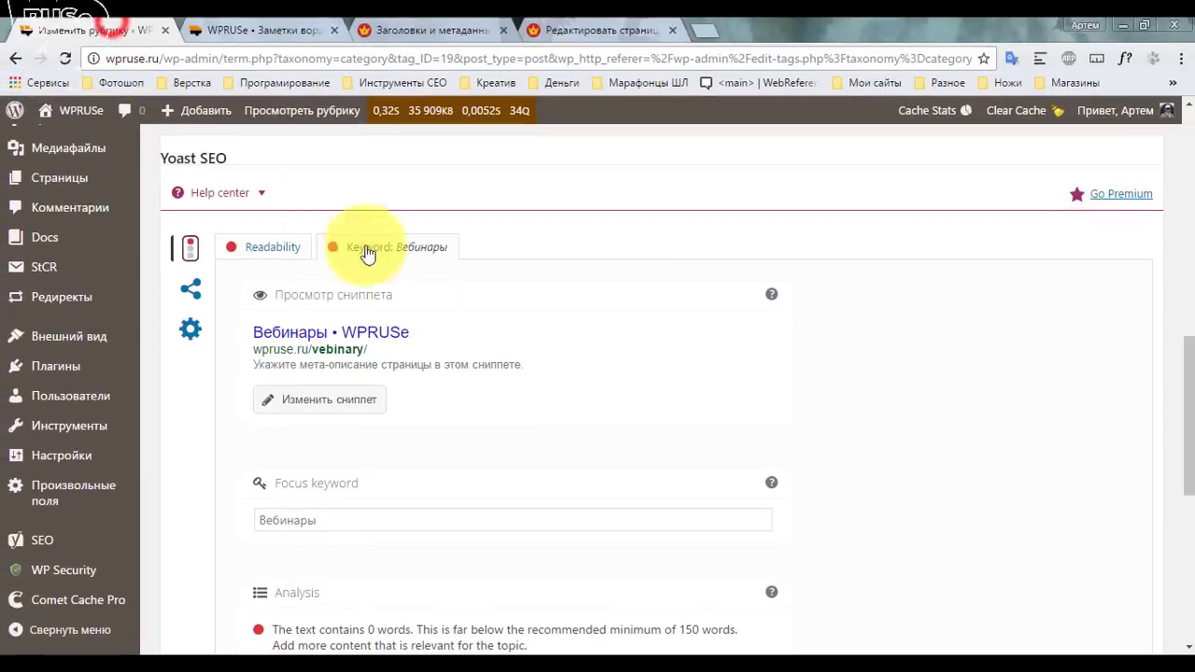
scroll(367, 254, "up", 7)
scroll(581, 342, "down", 2)
left_click(462, 295)
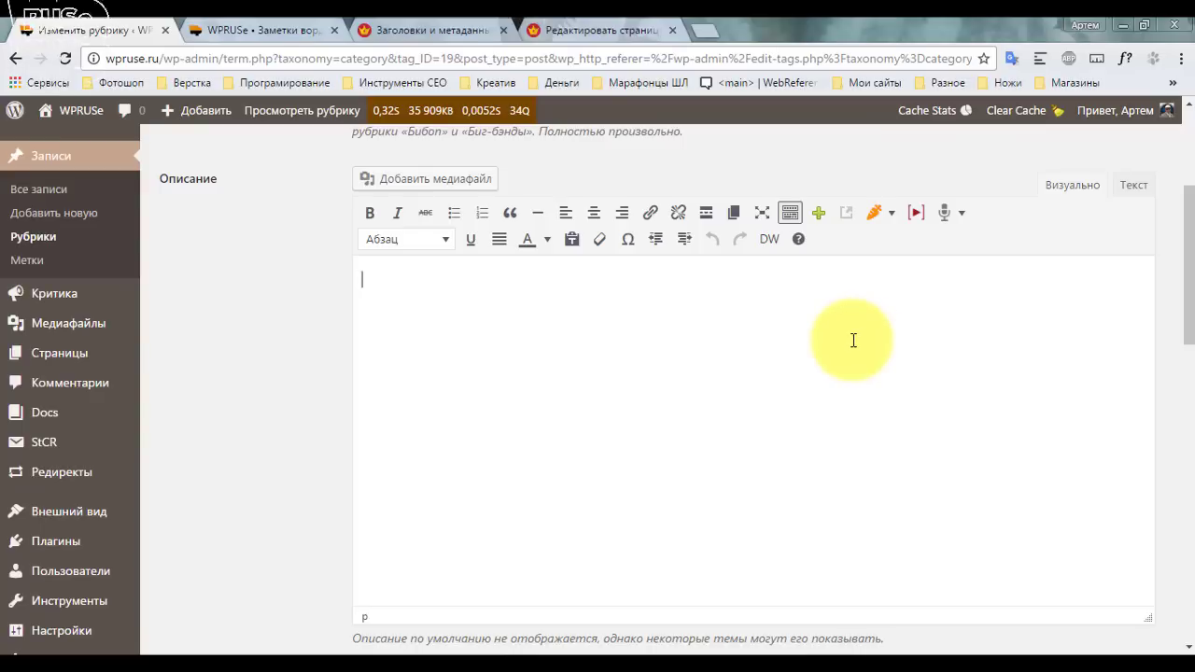
Back on the Korolandia site, set Meta Robots to noindex for the Newsletter Form and Contact Forms archives.
left_click(374, 28)
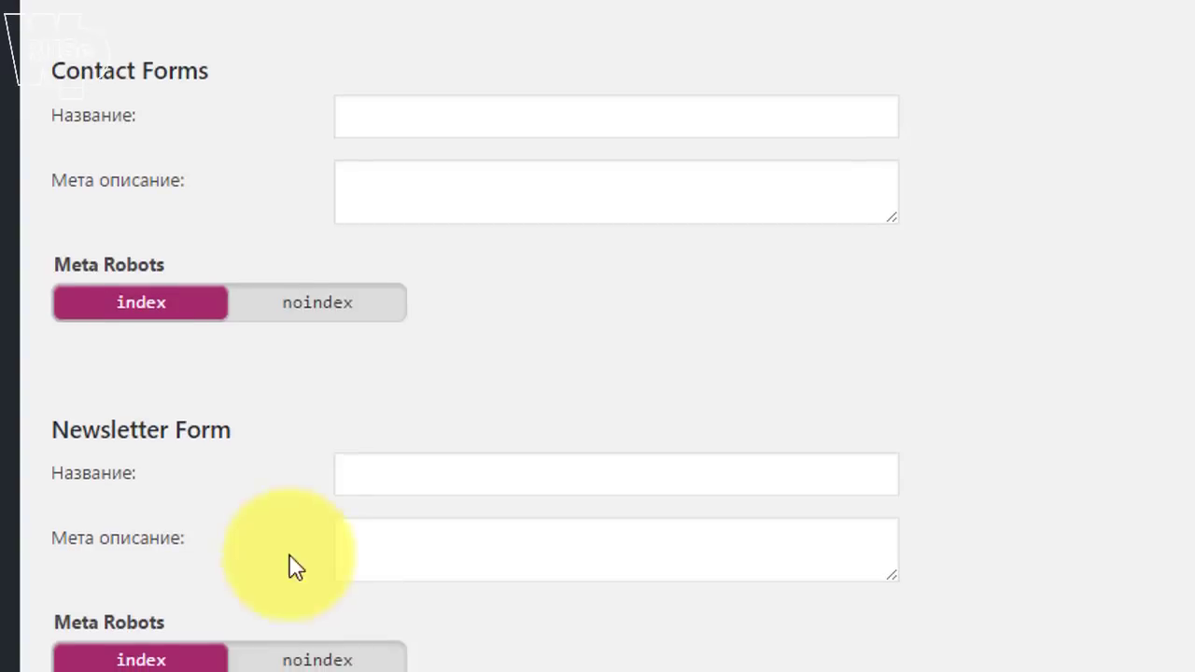
left_click(369, 658)
left_click(326, 308)
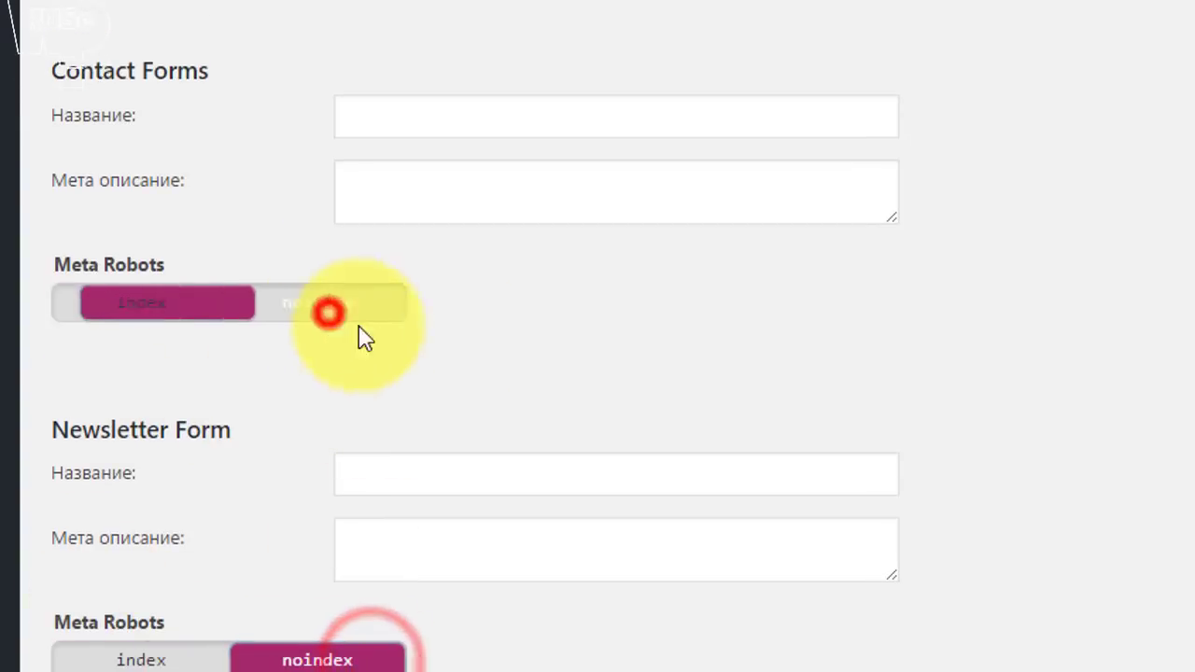
Review the Contact Forms and Newsletter Form archive settings and save the post type changes.
scroll(554, 383, "up", 1)
scroll(555, 382, "up", 2)
scroll(551, 408, "down", 2)
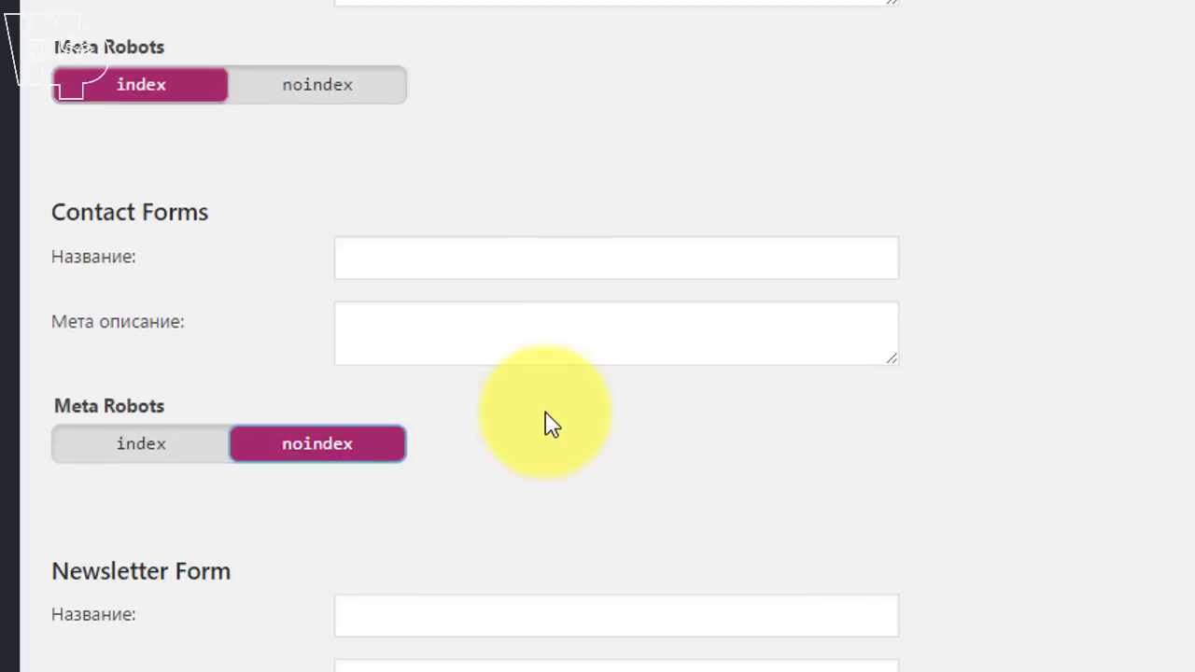
scroll(550, 429, "down", 2)
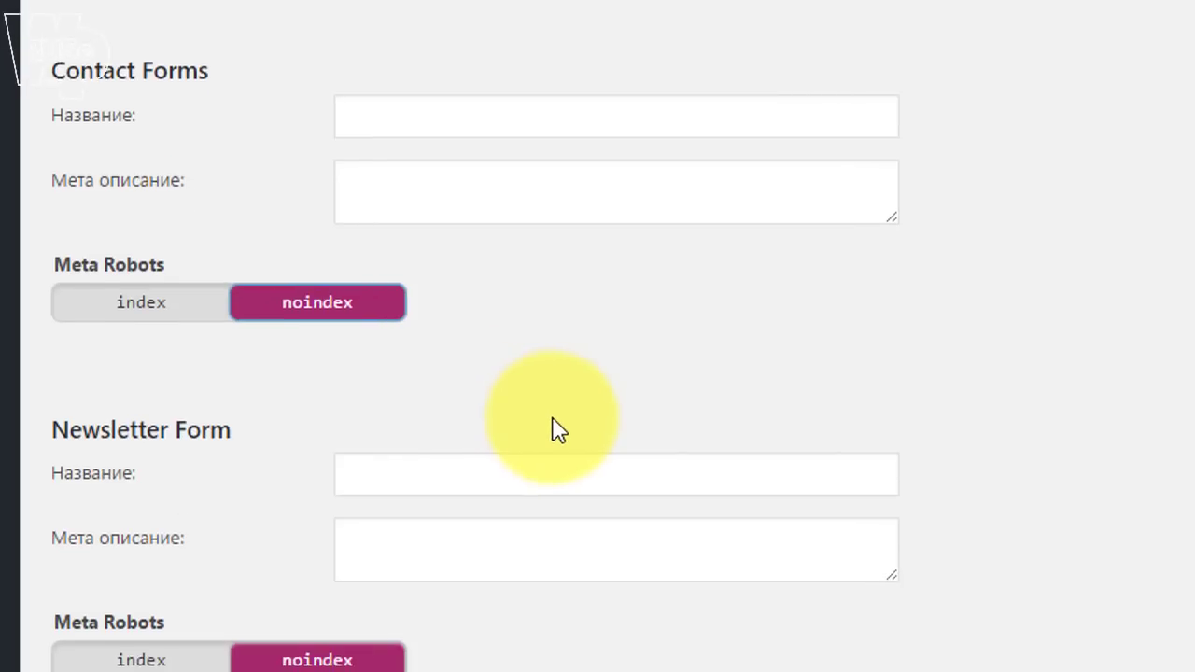
scroll(558, 430, "up", 2)
scroll(559, 430, "down", 2)
scroll(554, 432, "up", 2)
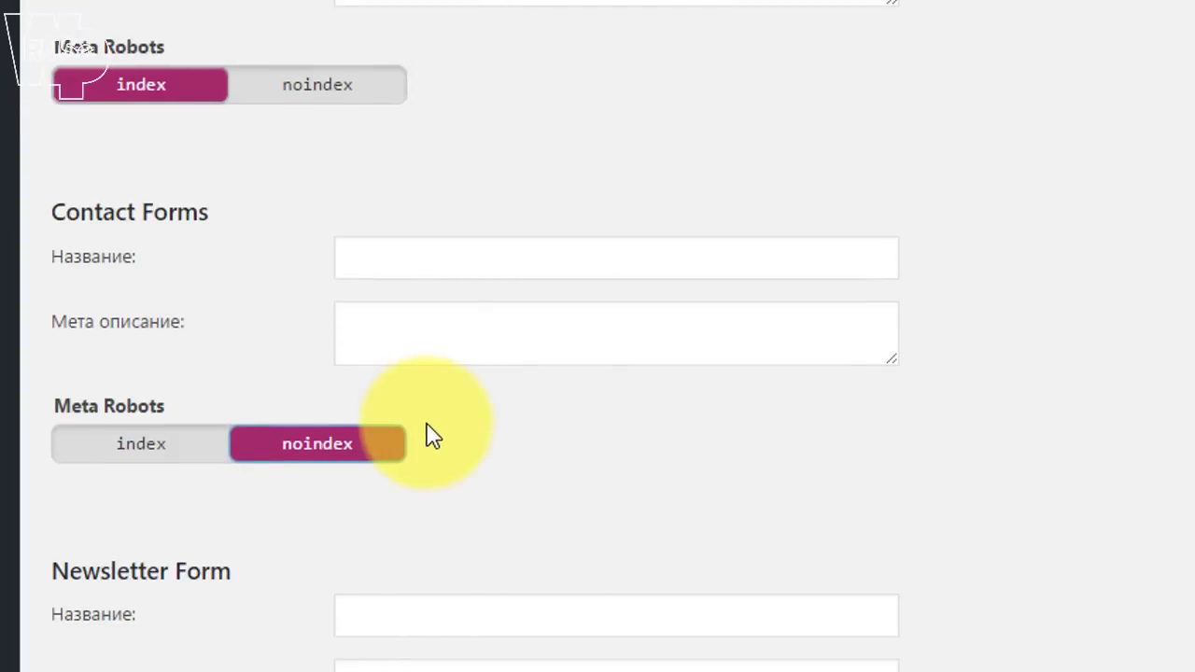
scroll(439, 439, "down", 5)
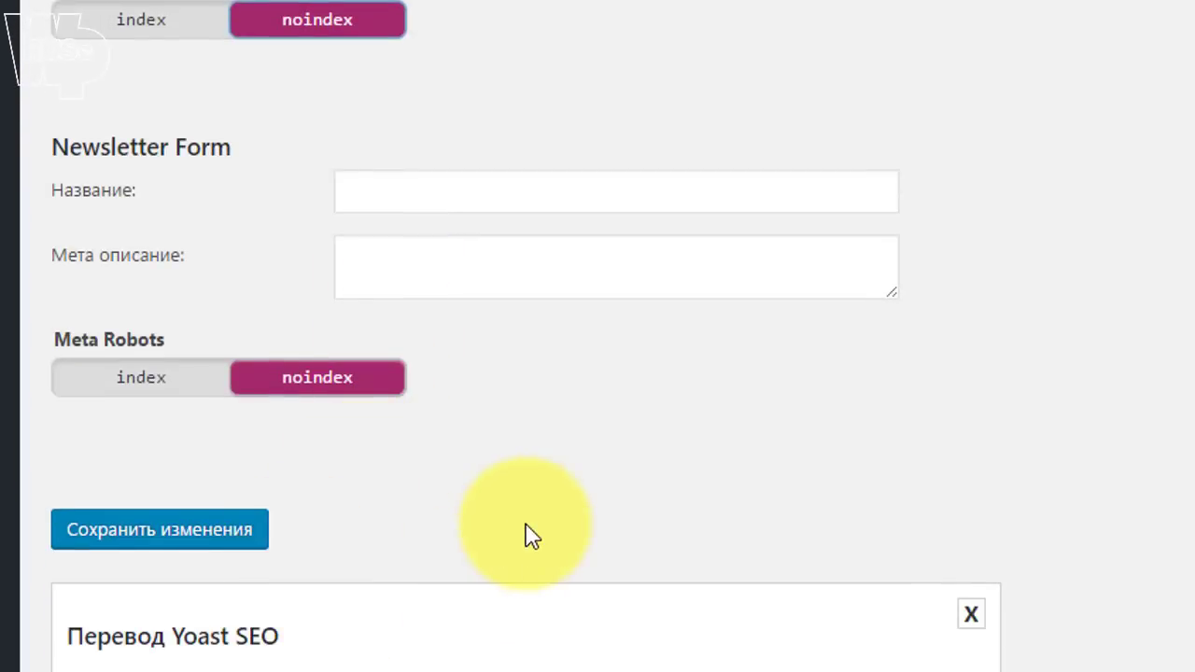
left_click(224, 532)
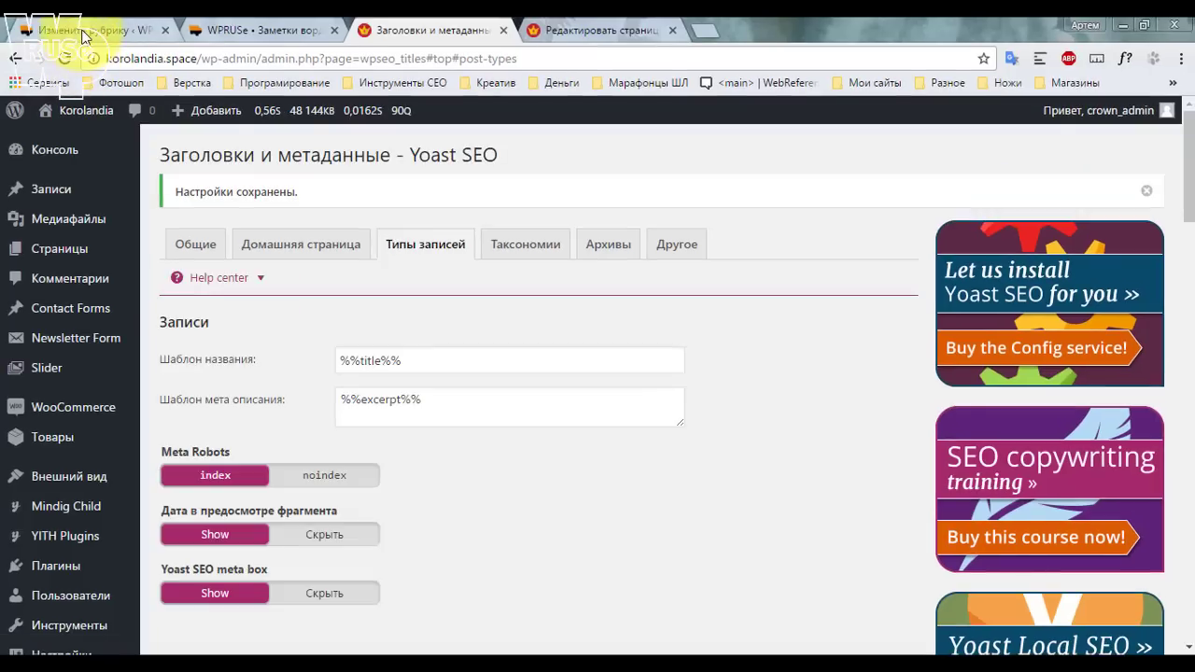
Switch to the WPRUSe site and open the post type templates in its Yoast SEO titles and metadata settings.
left_click(88, 30)
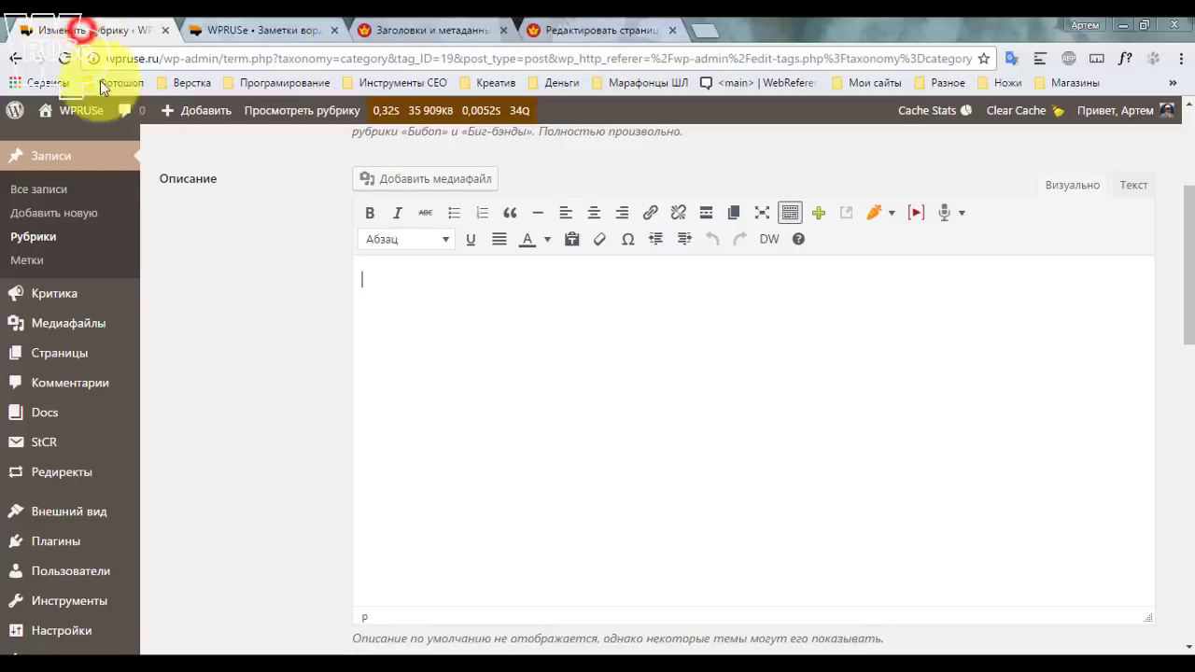
scroll(159, 423, "down", 2)
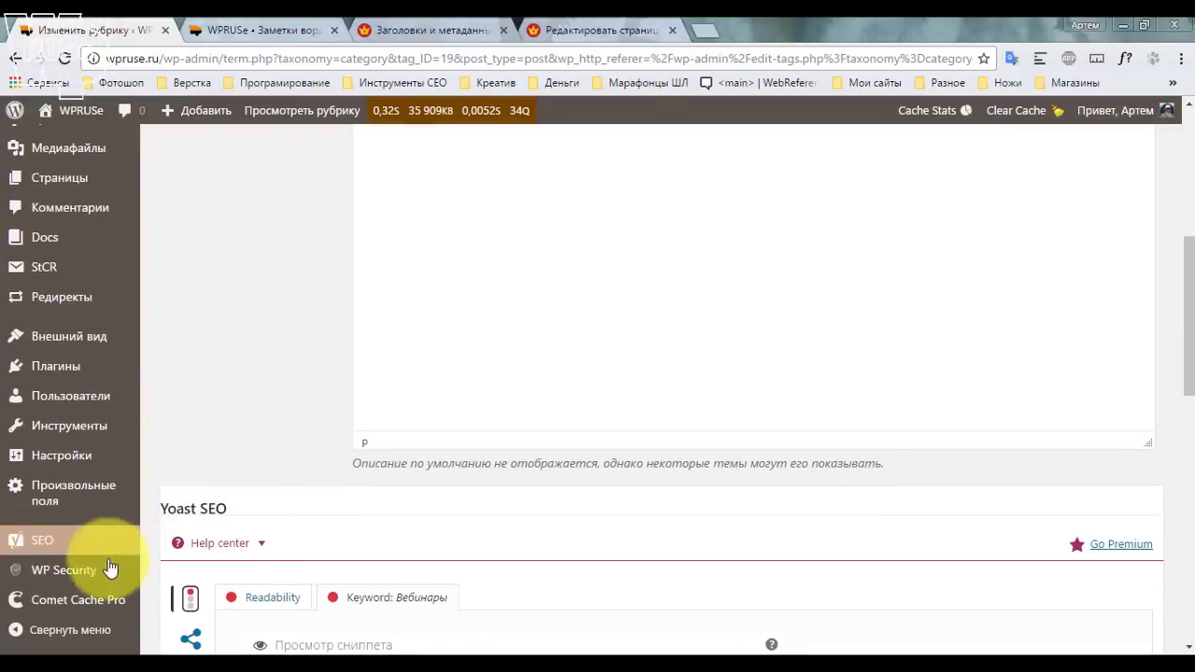
mouse_move(91, 557)
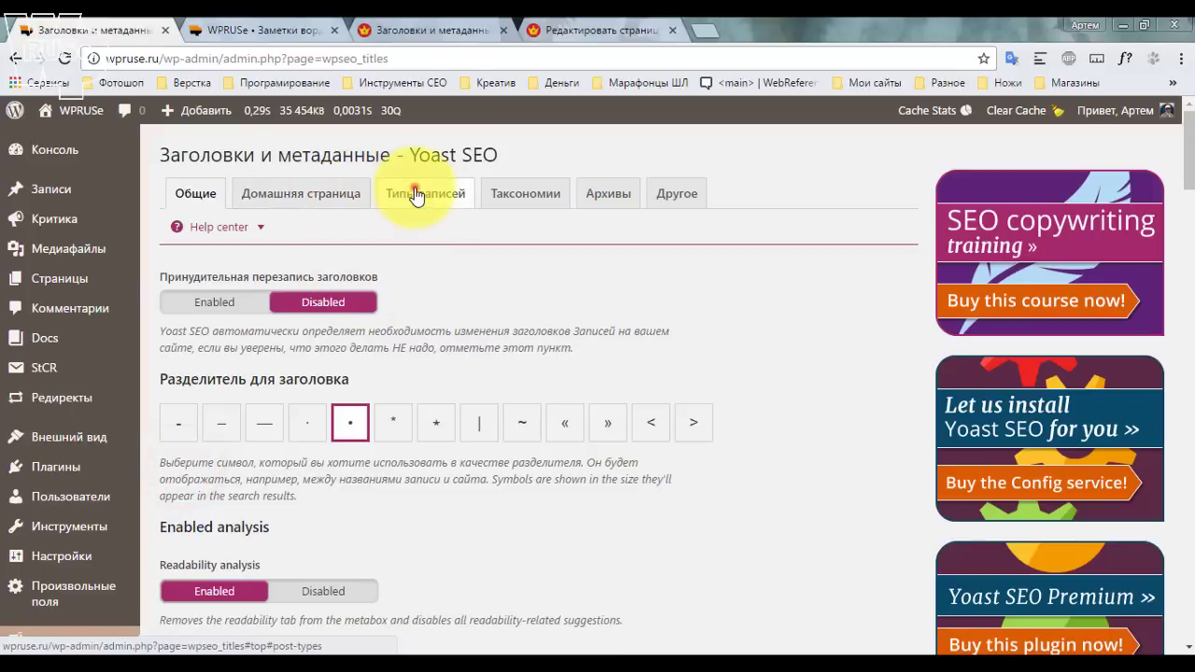
left_click(415, 190)
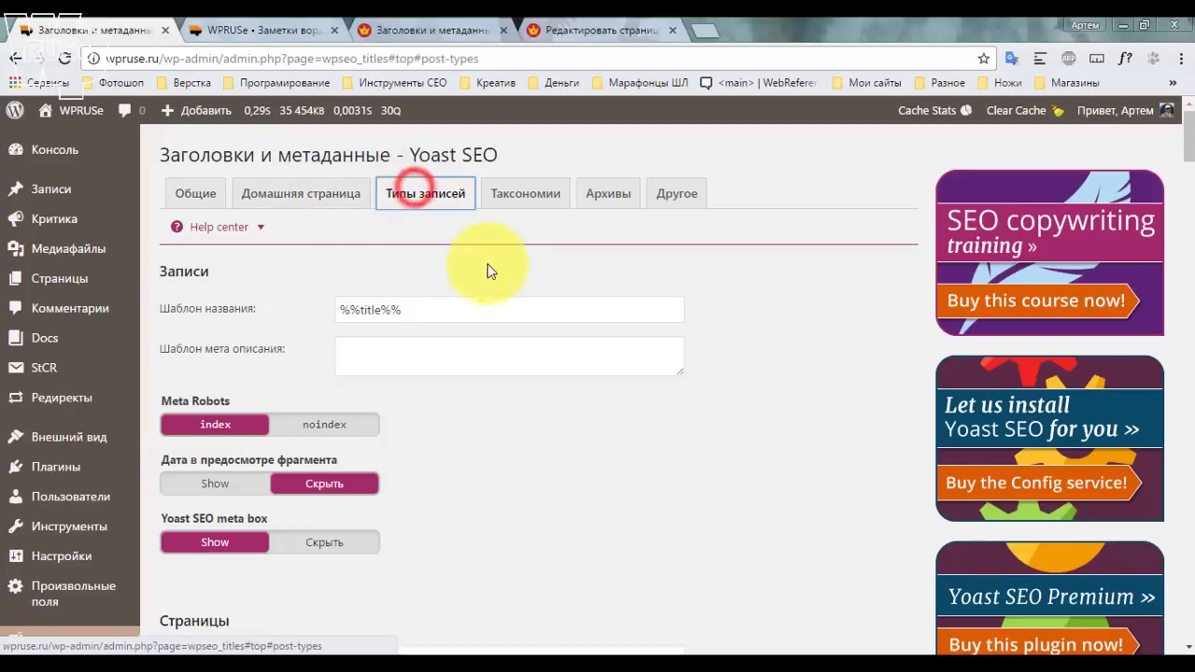
scroll(481, 280, "down", 3)
scroll(457, 302, "up", 3)
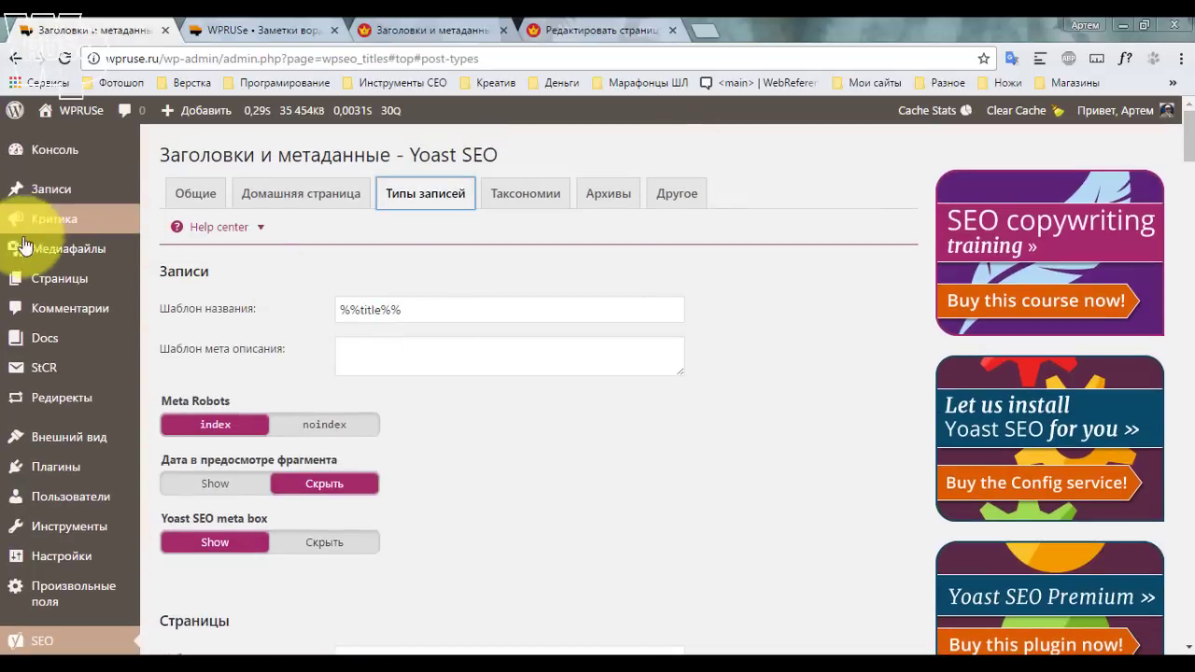
Examine the title template, meta description template and Meta Robots setting of the Критики post type.
scroll(240, 341, "down", 2)
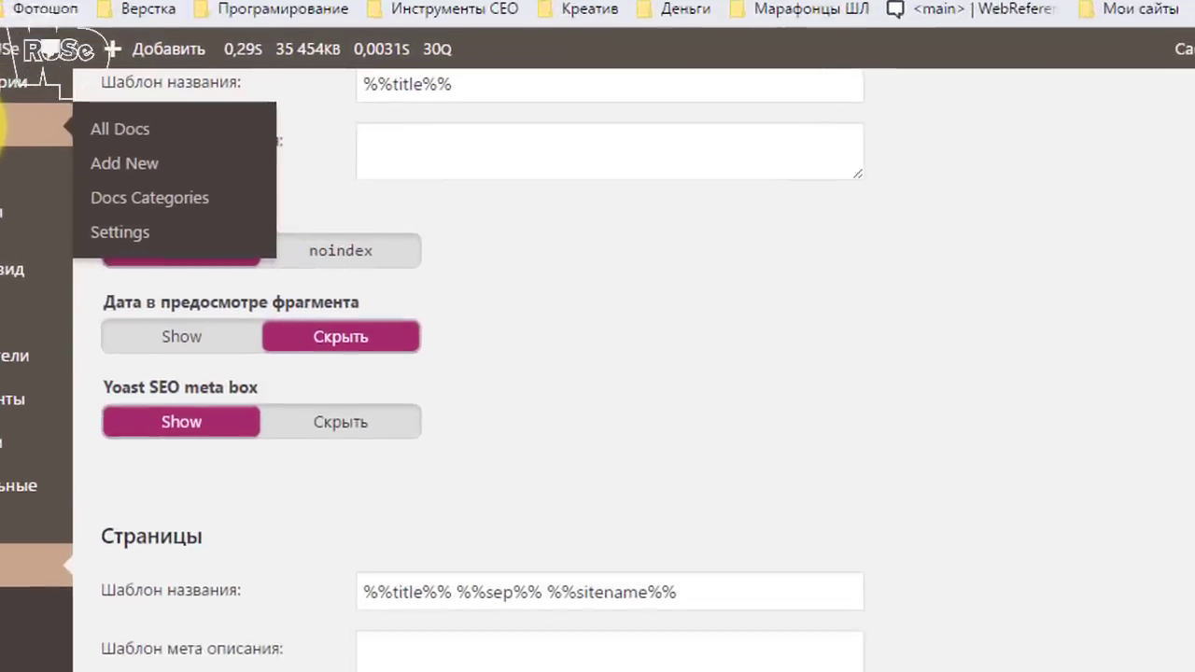
scroll(242, 167, "down", 7)
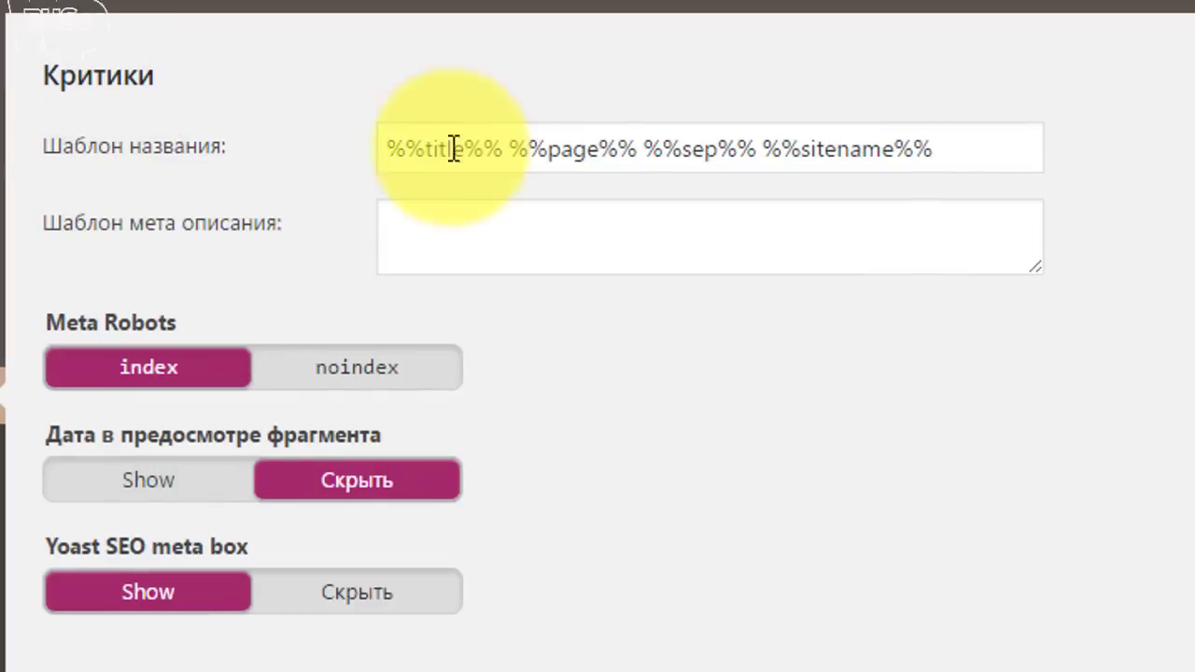
left_click_drag(464, 149, 1130, 155)
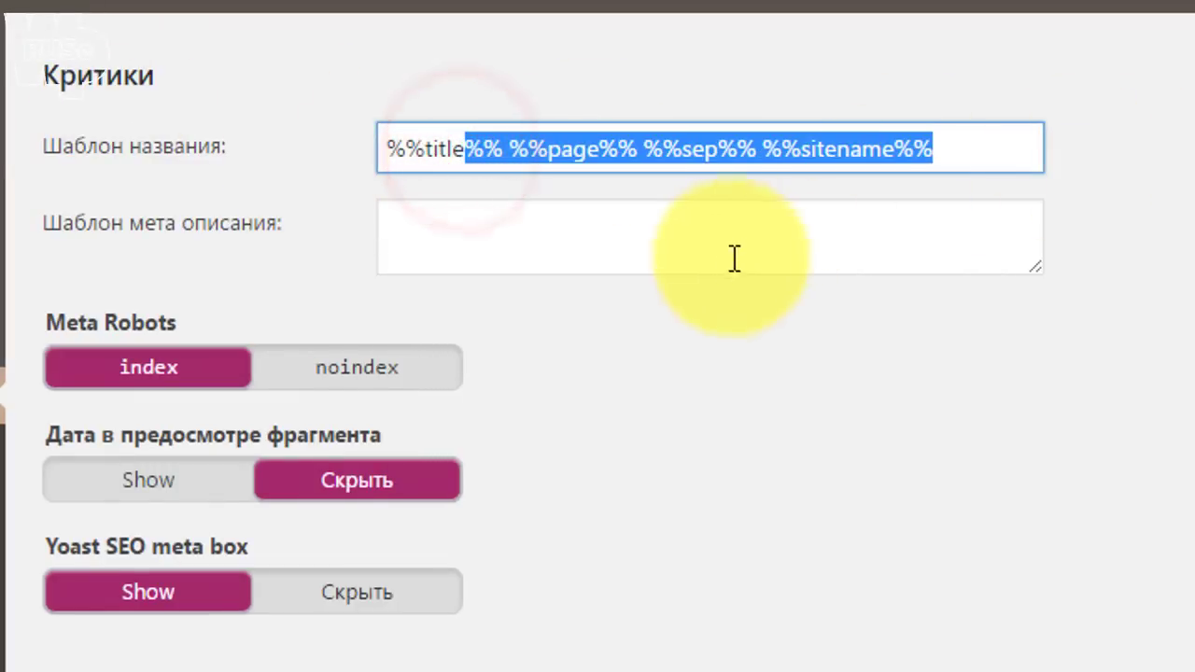
left_click(491, 243)
scroll(754, 327, "down", 3)
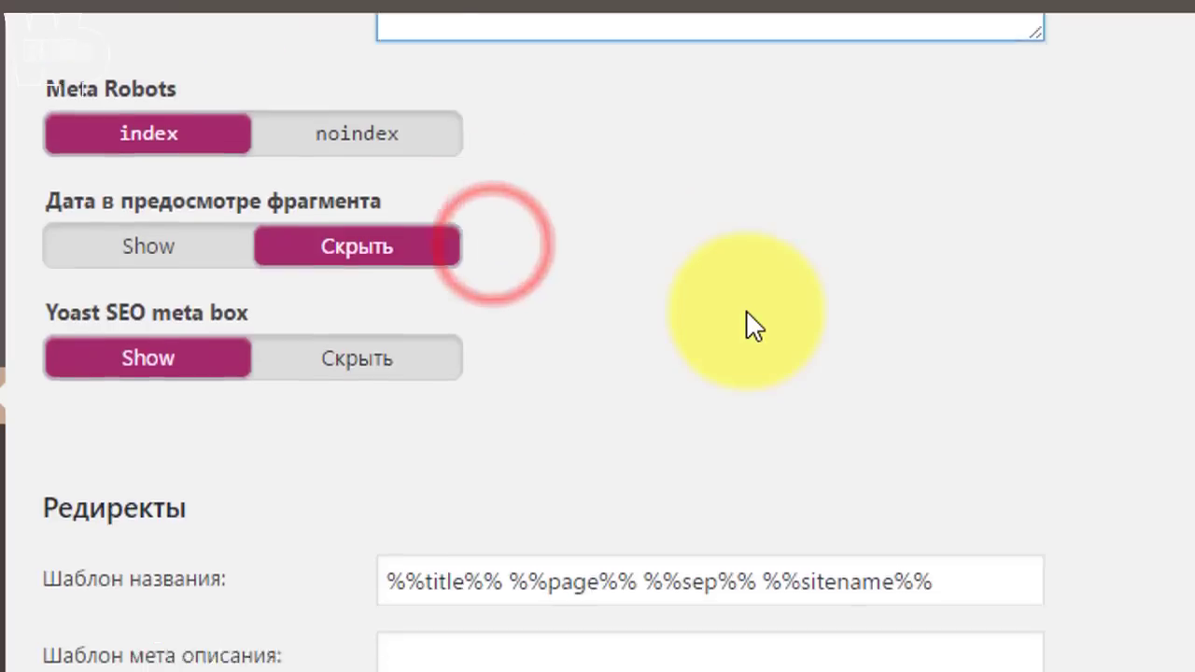
scroll(754, 327, "down", 3)
scroll(259, 233, "up", 6)
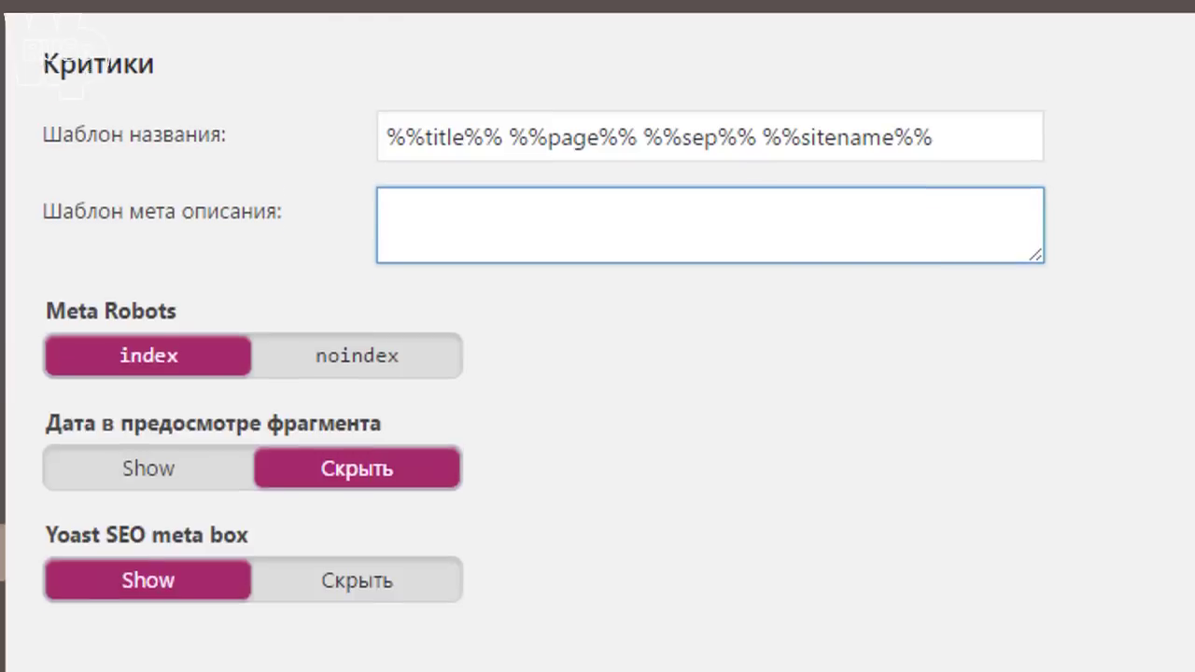
Review the templates and indexing settings of the Редиректы and Docs post types.
mouse_move(3, 435)
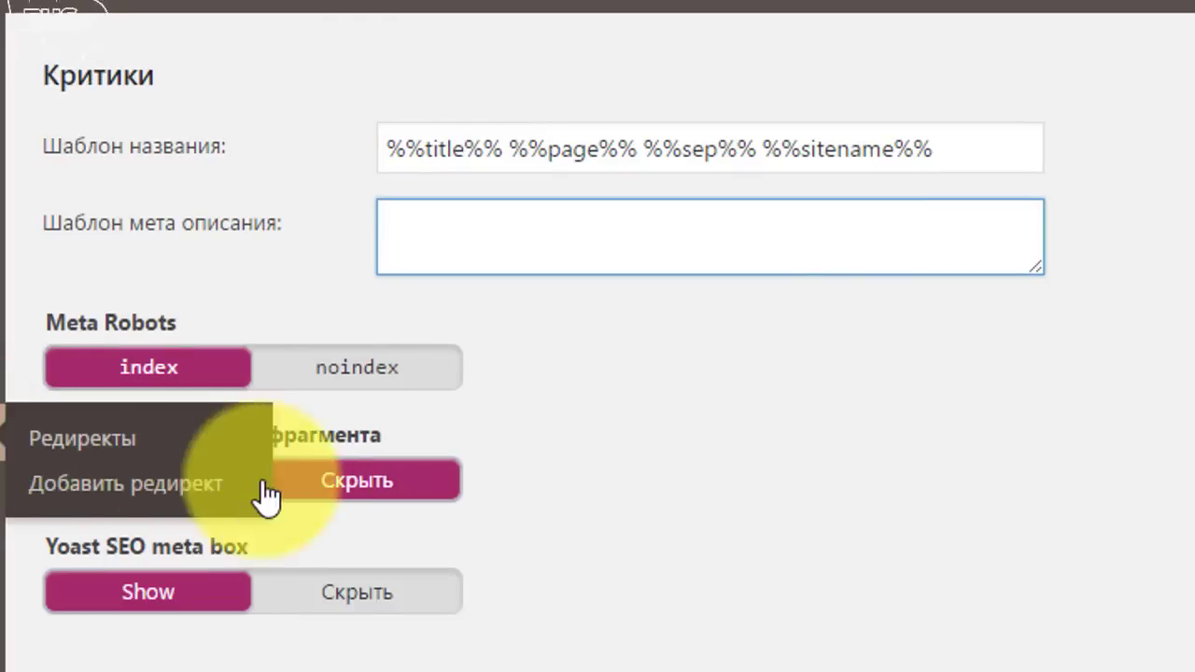
scroll(695, 522, "down", 6)
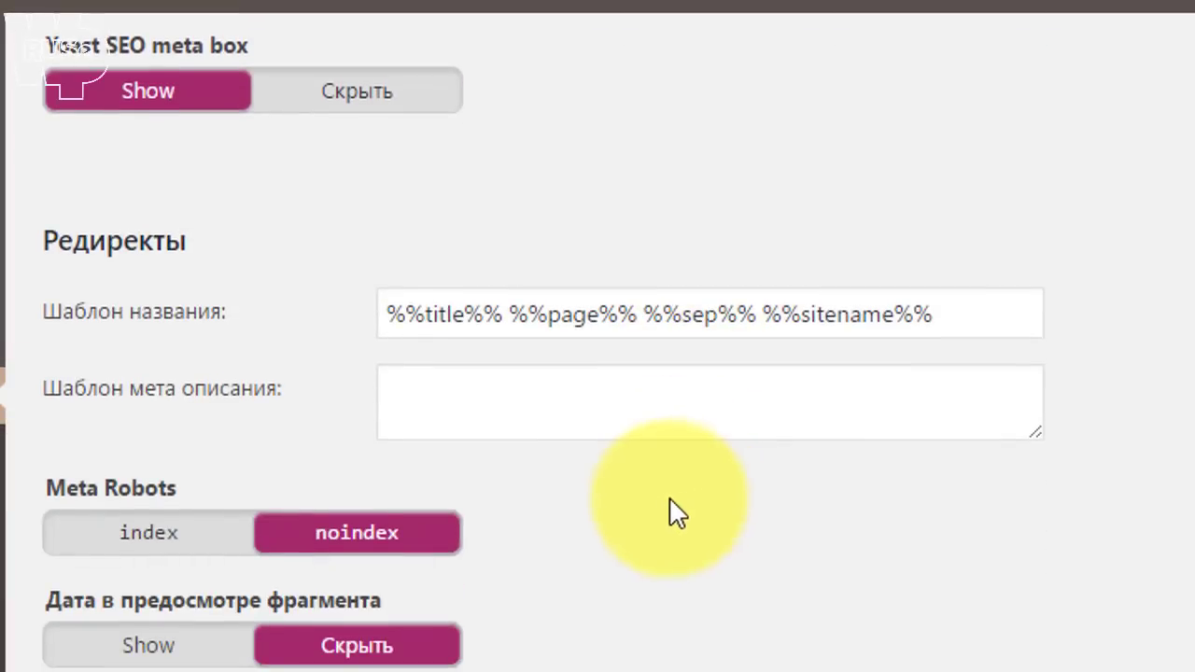
scroll(611, 495, "down", 6)
scroll(554, 480, "down", 4)
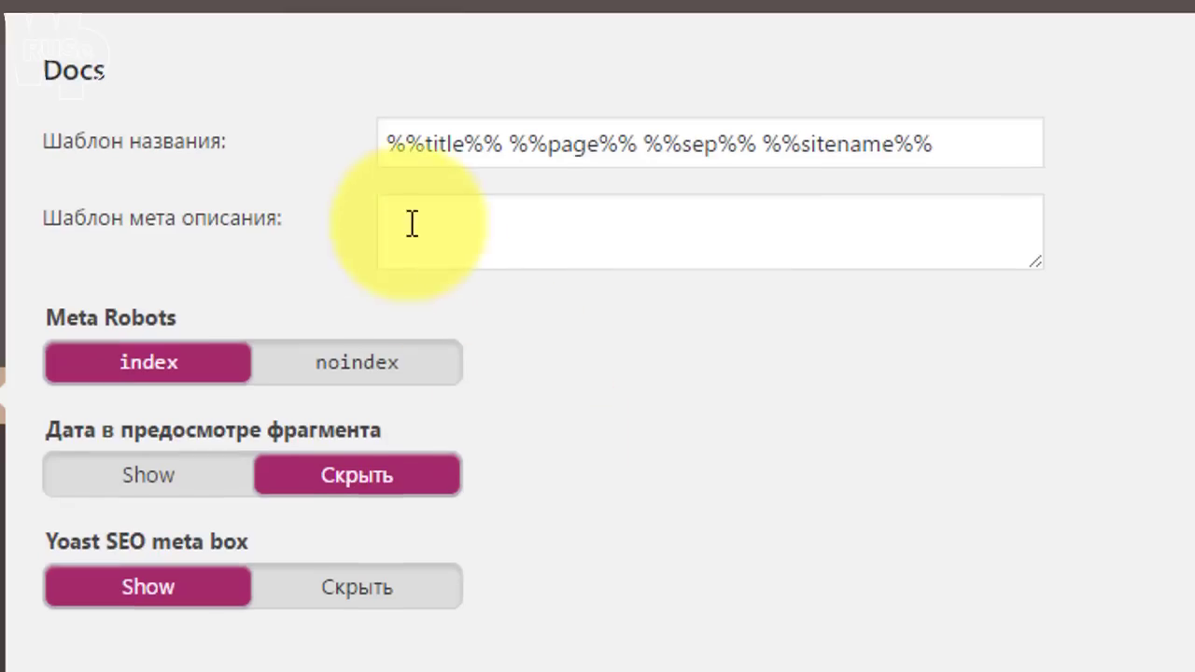
left_click(395, 150)
left_click(475, 224)
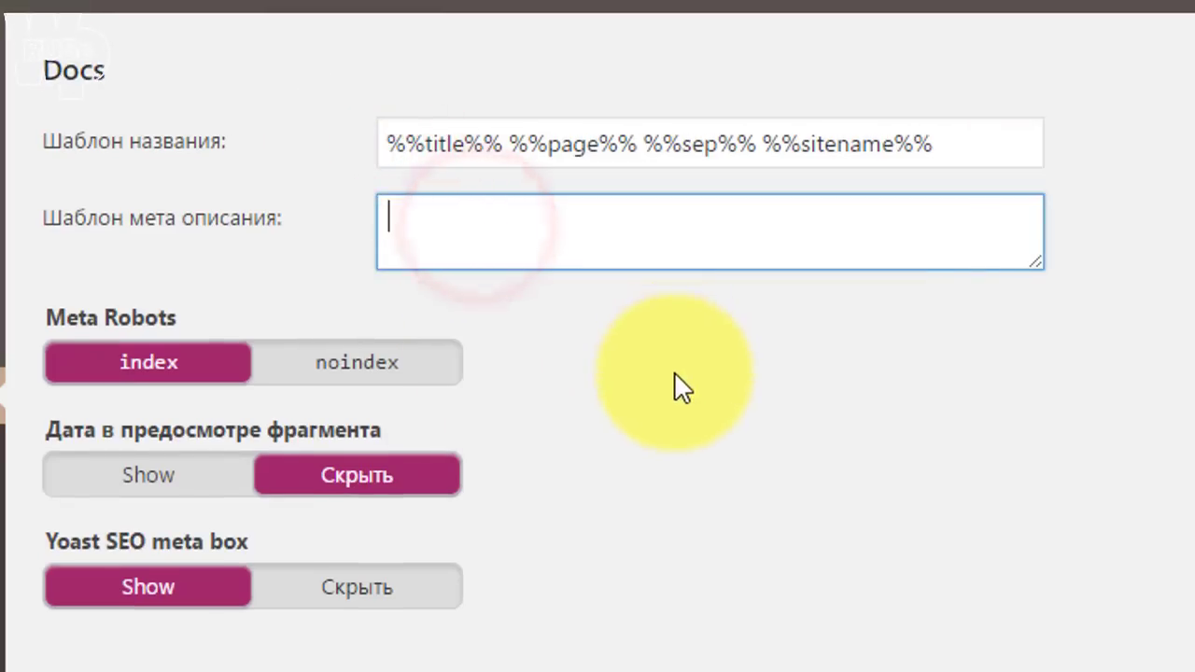
scroll(663, 383, "down", 5)
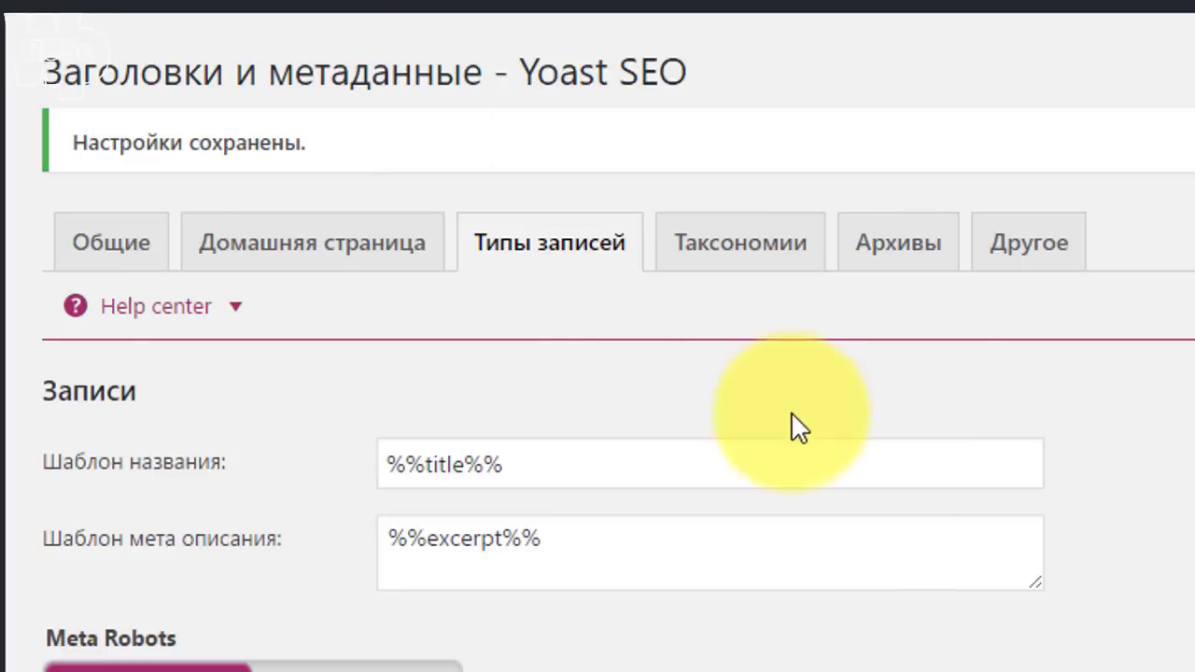
In Korolandia's taxonomy settings, reduce the Рубрики title template to %%term_title%% %%sep%% %%sitename%%.
left_click(765, 233)
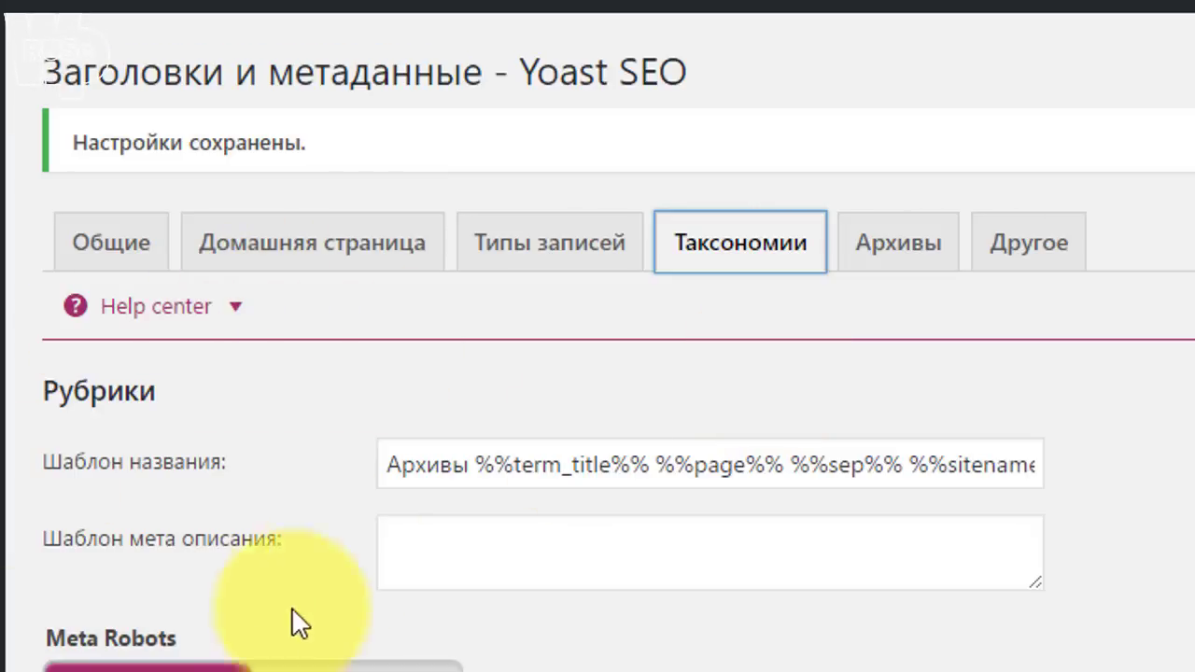
mouse_move(2, 131)
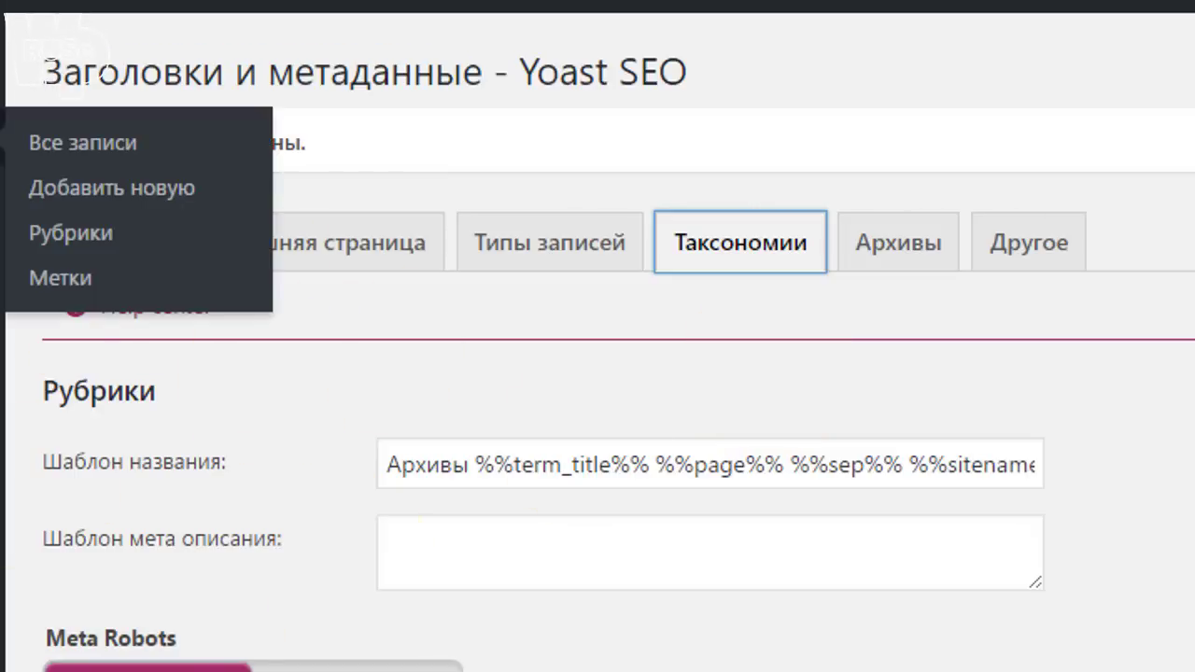
double_click(478, 464)
key("BackSpace")
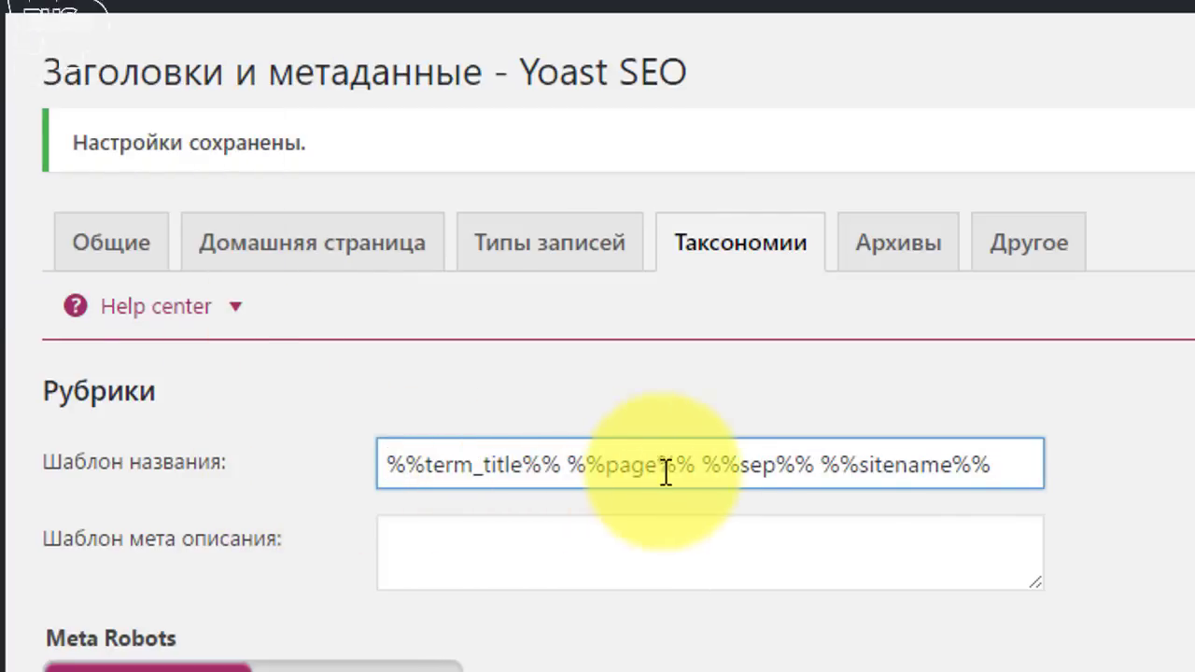
left_click_drag(700, 464, 564, 476)
key("BackSpace")
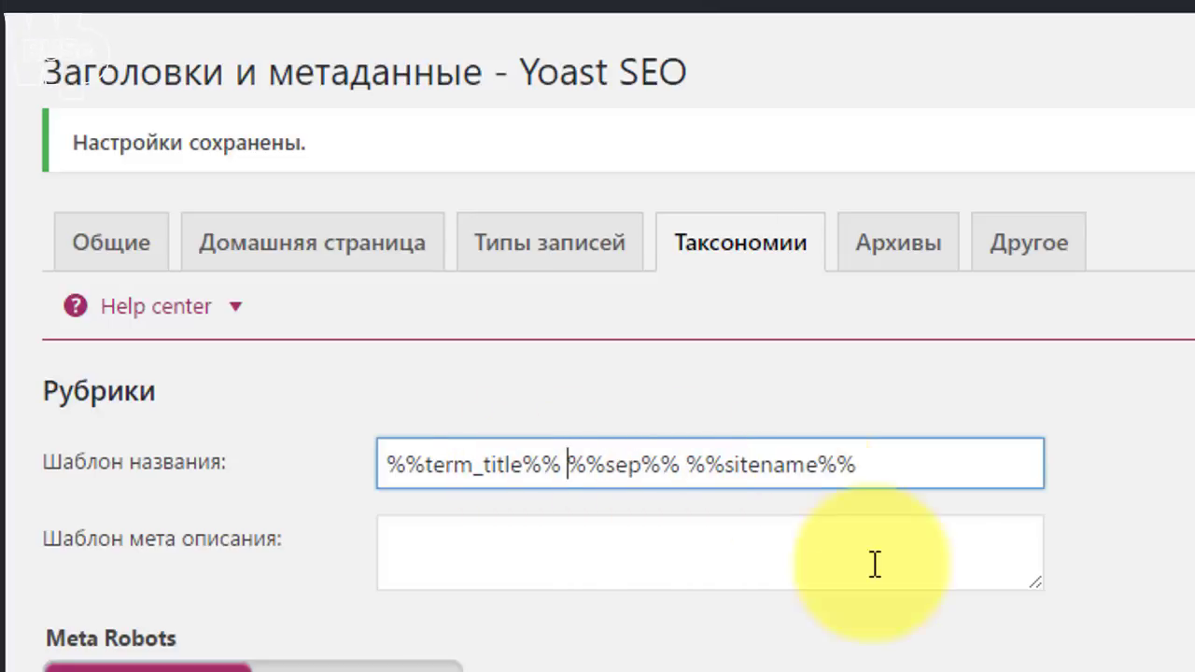
Copy %%category_description%% from the basic template variables into the Рубрики meta description template.
left_click(166, 310)
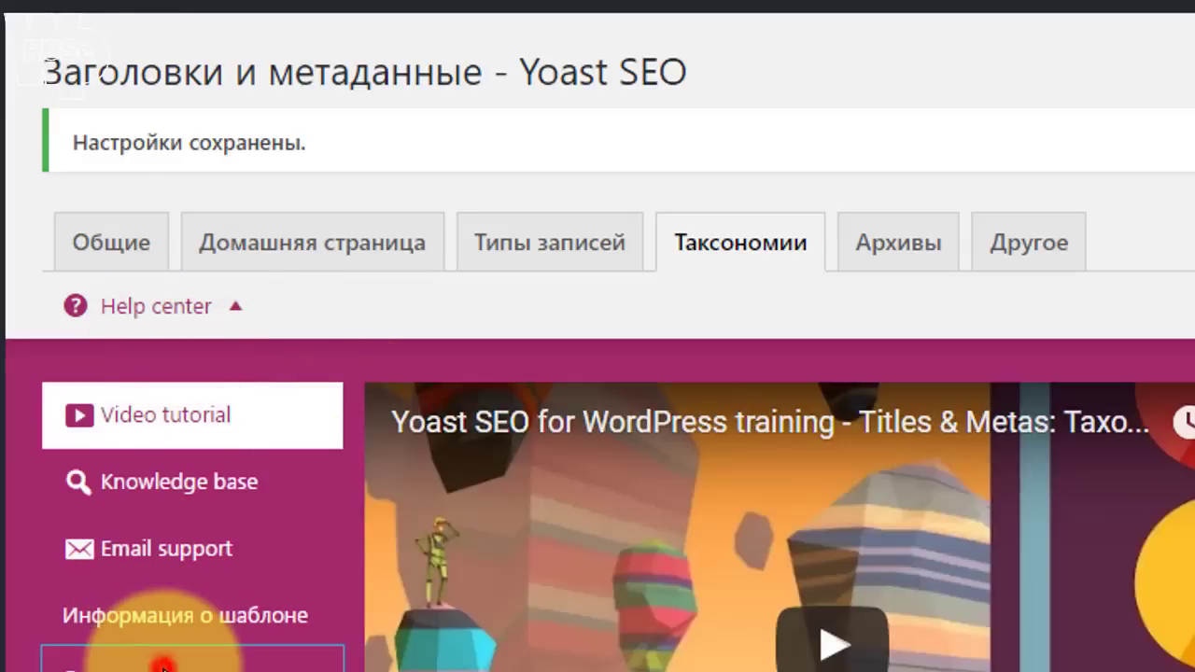
left_click(168, 661)
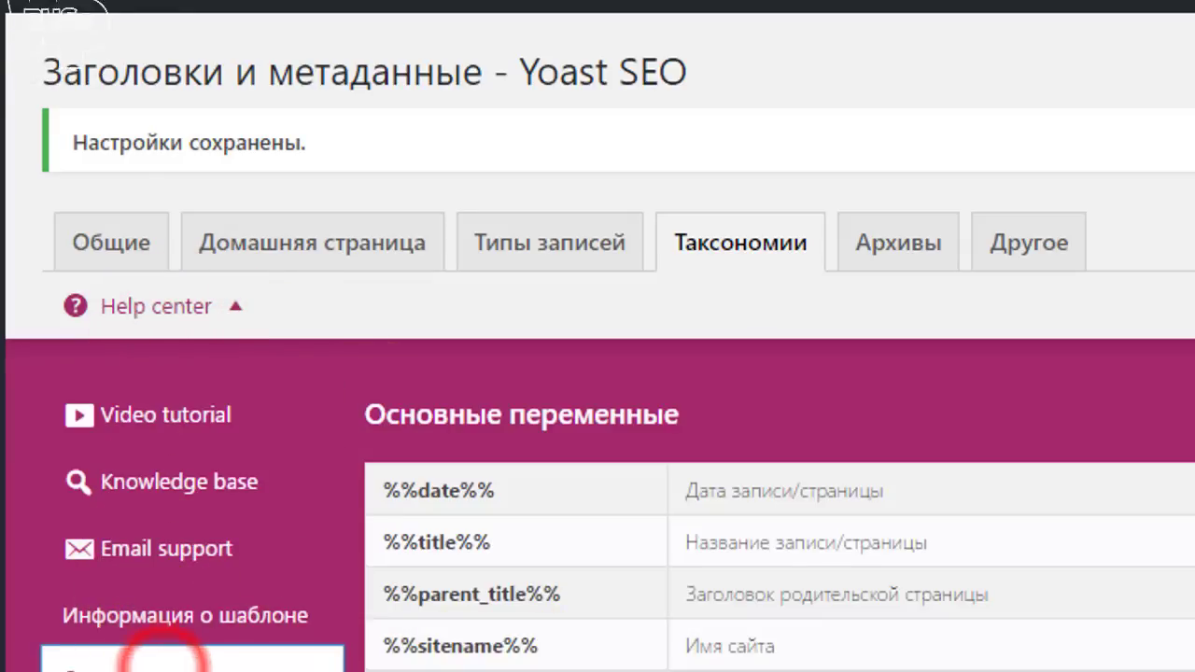
scroll(159, 654, "down", 4)
triple_click(411, 665)
scroll(120, 253, "up", 4)
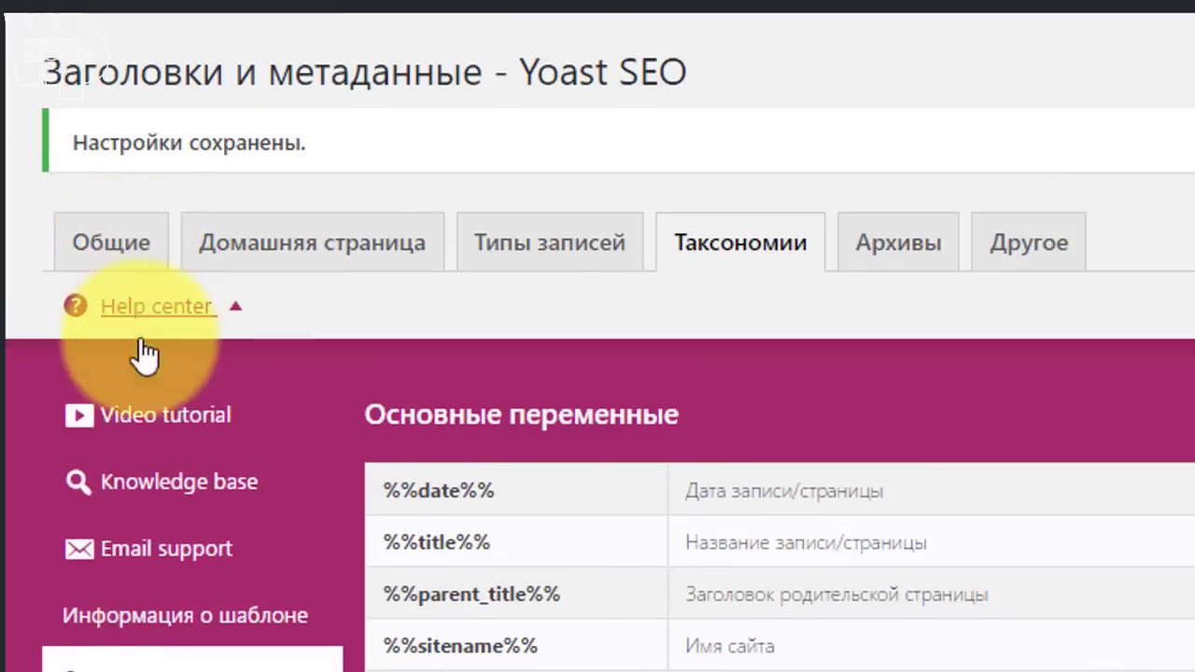
left_click(150, 309)
left_click(533, 547)
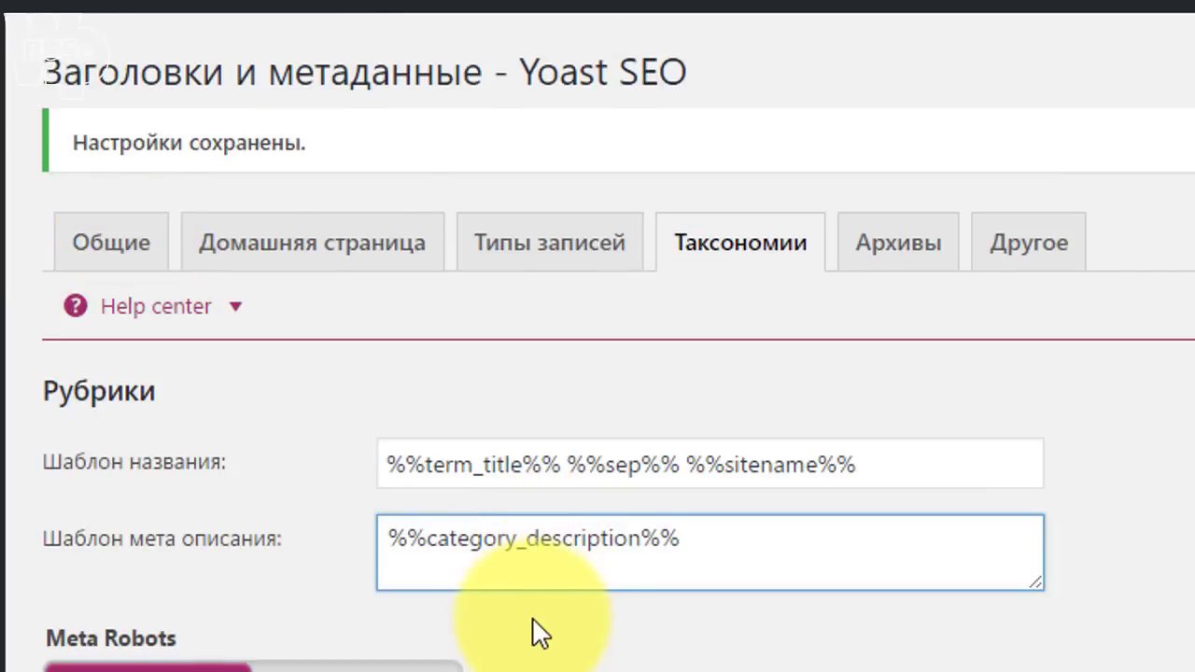
scroll(570, 623, "down", 2)
scroll(570, 623, "down", 2)
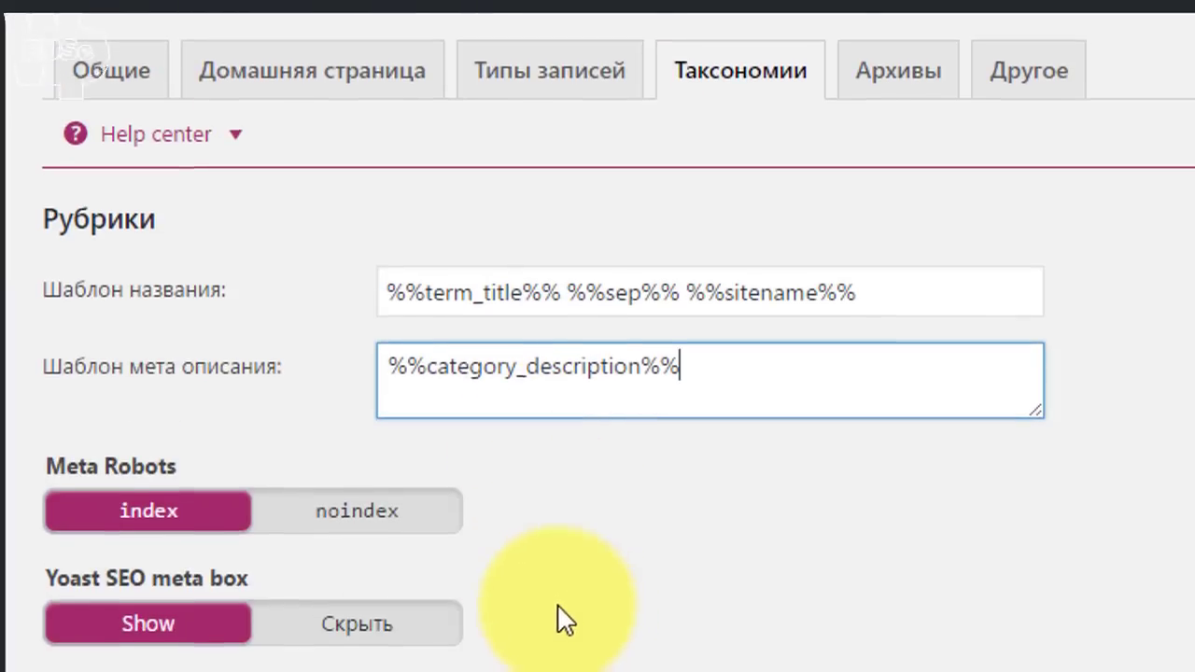
For Метки, set the title template to %%term_title%% %%sep%% %%sitename%%, Meta Robots to noindex, and hide the Yoast SEO meta box.
scroll(587, 411, "down", 3)
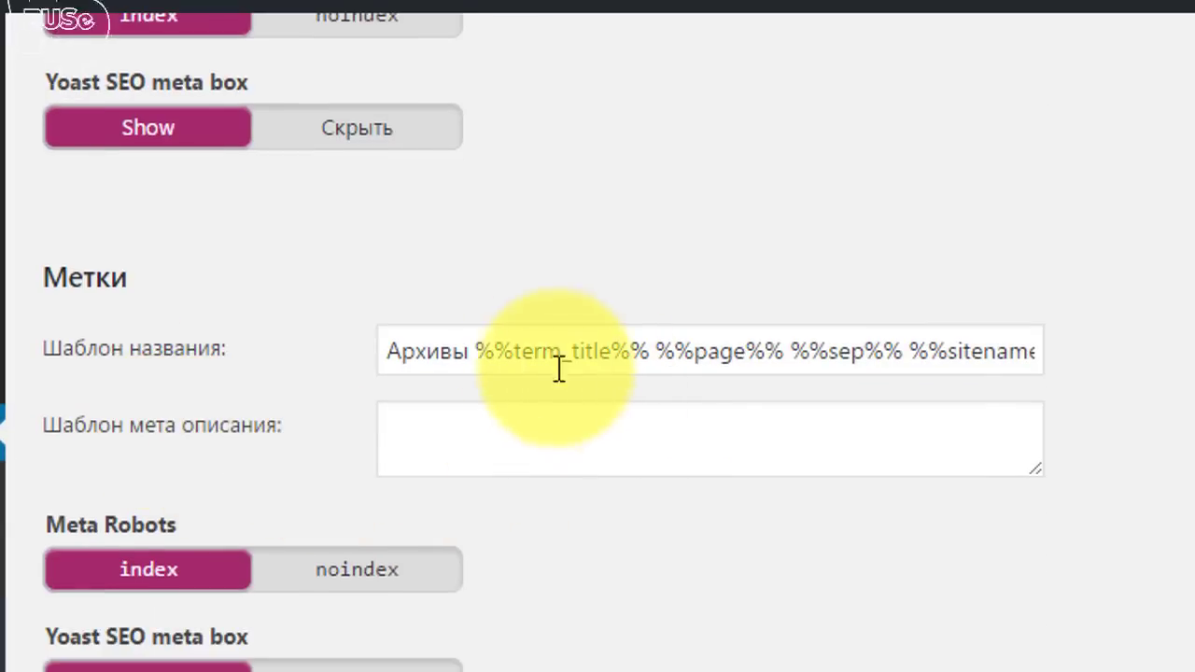
left_click_drag(475, 351, 301, 361)
key("BackSpace")
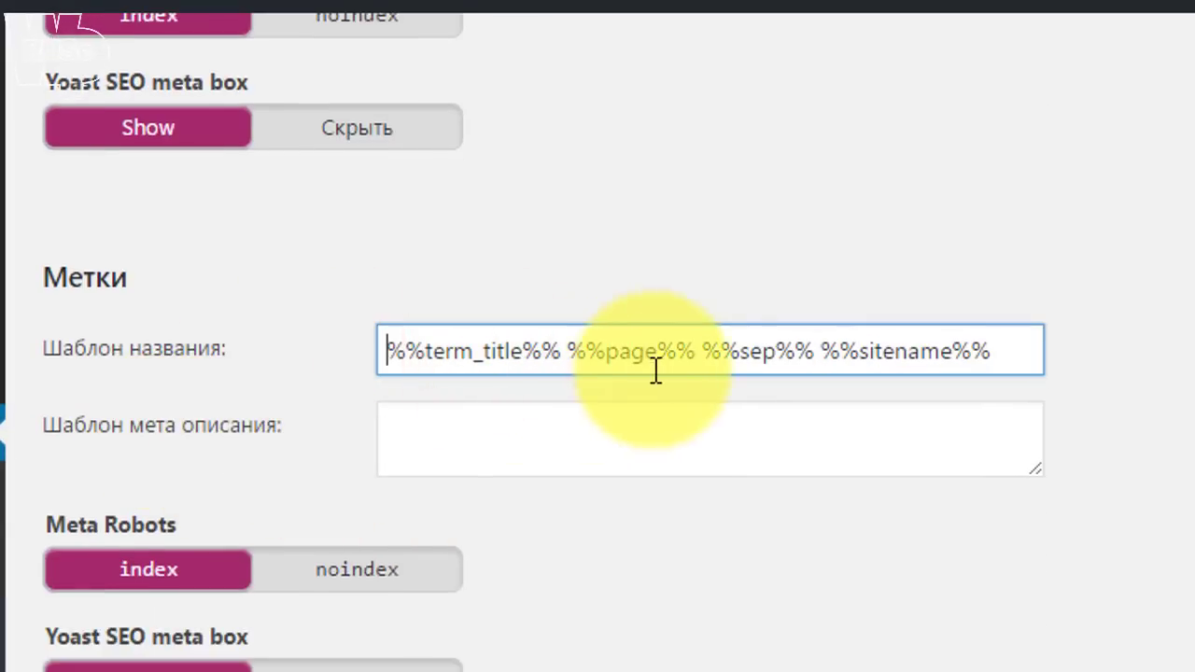
left_click_drag(706, 351, 570, 351)
key("BackSpace")
left_click(329, 569)
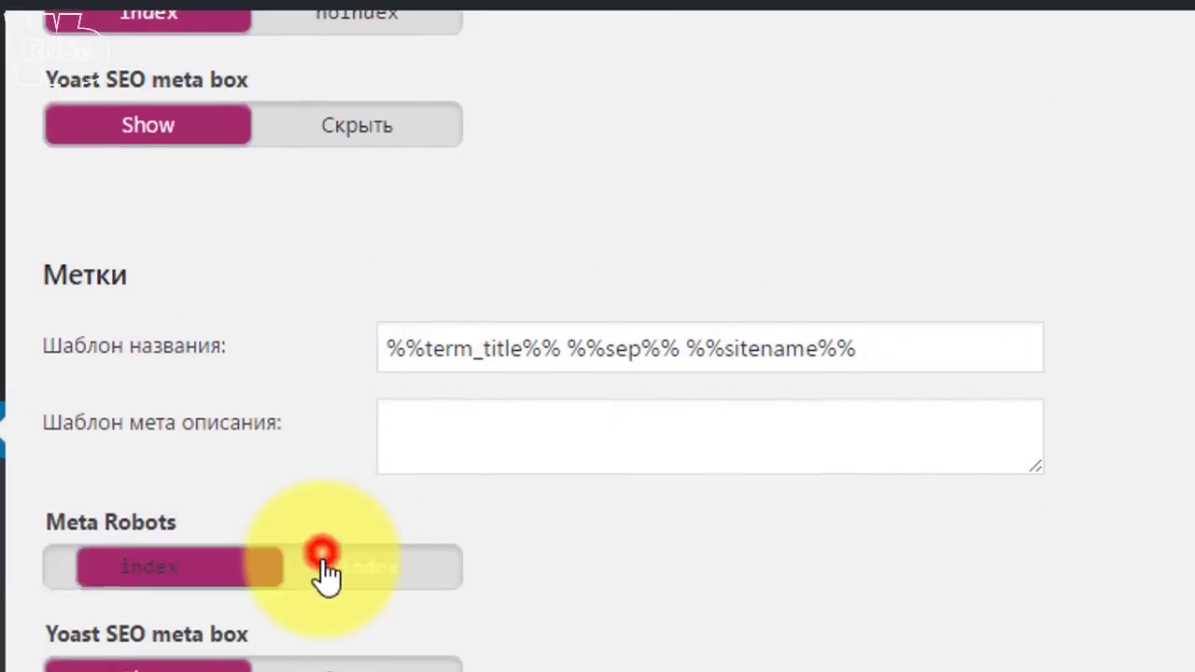
left_click(359, 558)
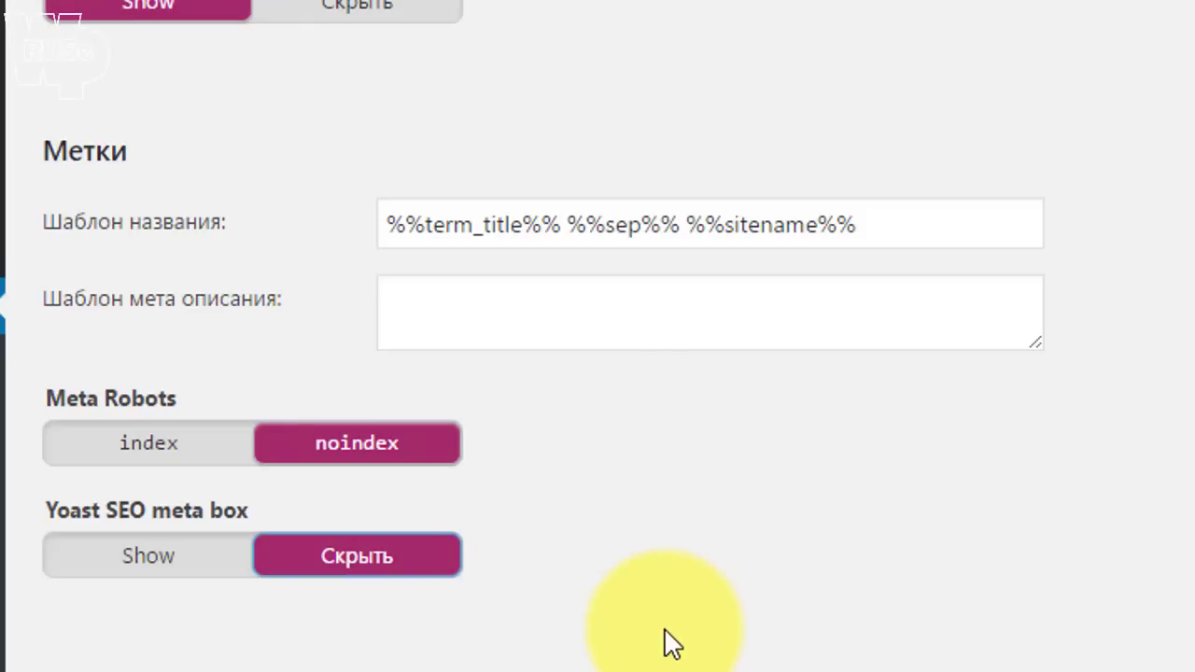
Disable format-based archives and reduce the Категории товаров title template to %%term_title%% %%sep%% %%sitename%%.
scroll(675, 608, "down", 5)
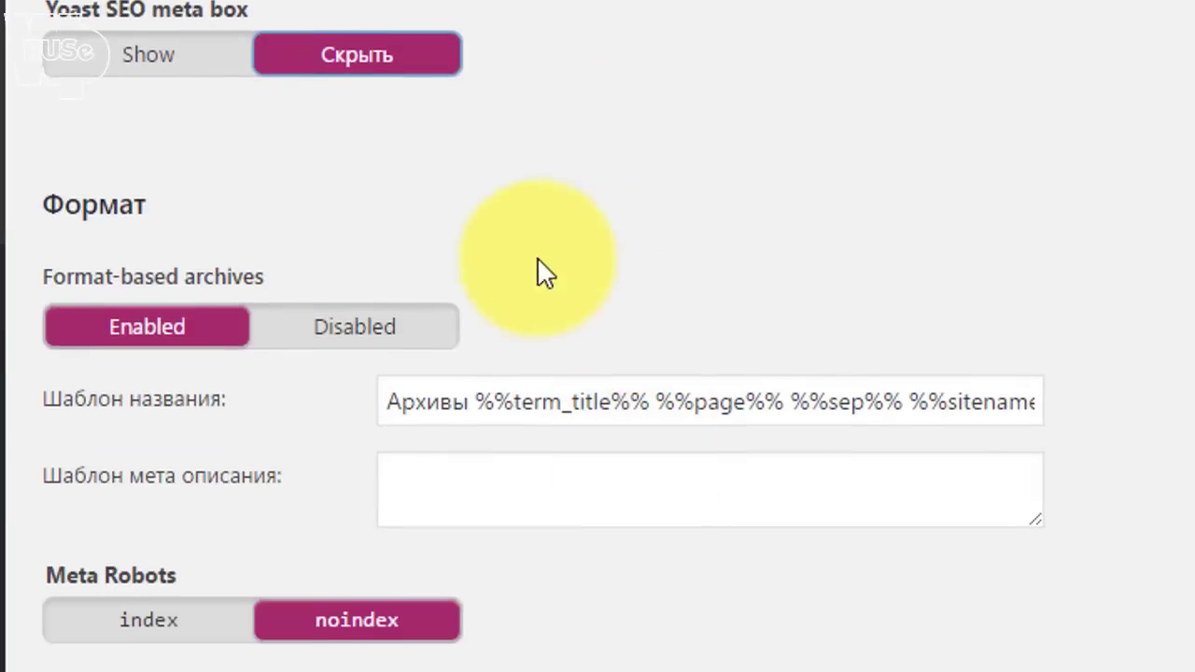
scroll(541, 270, "up", 4)
scroll(419, 342, "down", 5)
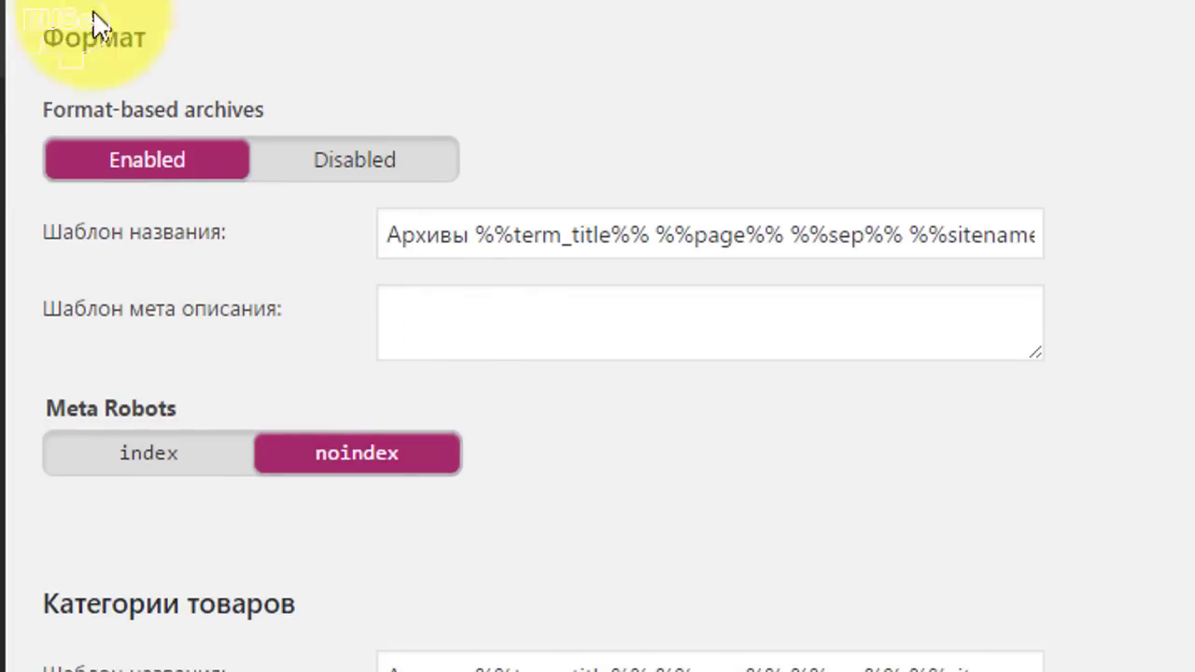
left_click(362, 164)
left_click(491, 301)
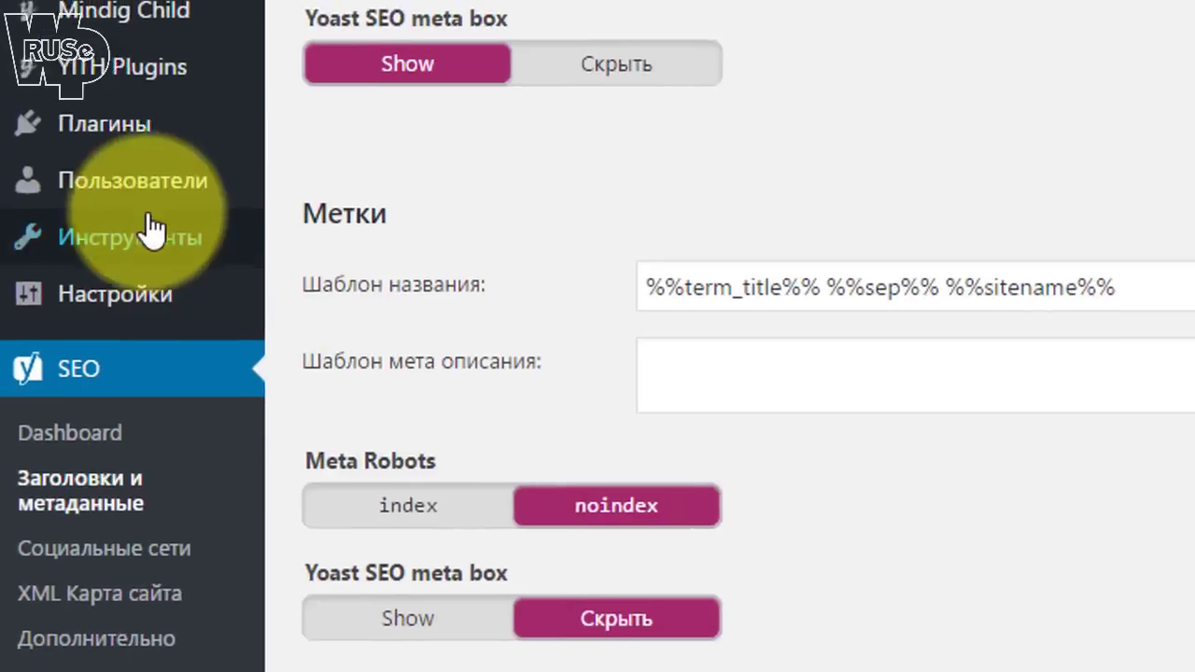
Look up which taxonomies belong to Товары and review the Категории товаров and Метки template settings.
scroll(222, 258, "up", 3)
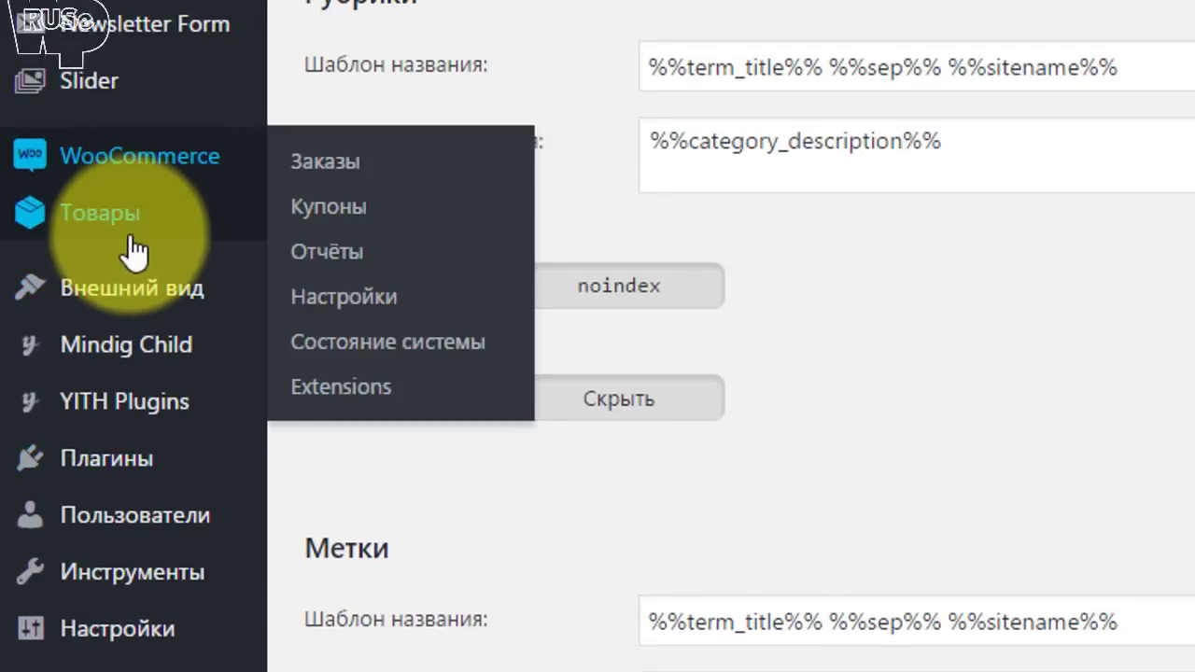
mouse_move(134, 250)
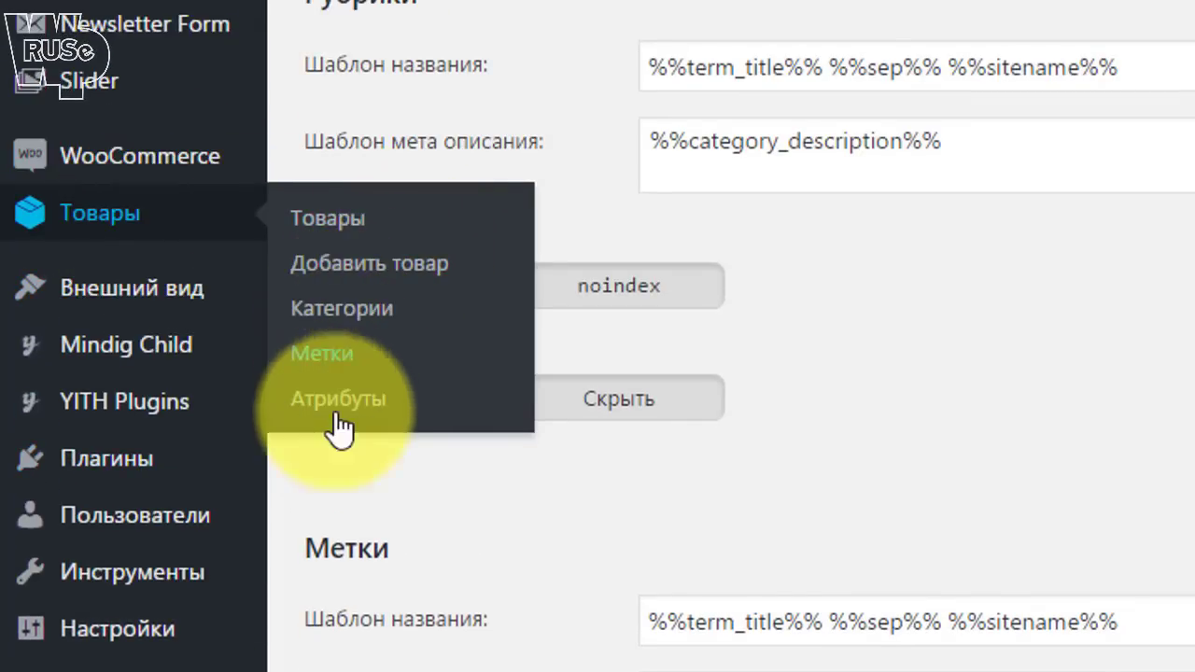
scroll(934, 467, "down", 15)
scroll(924, 434, "up", 6)
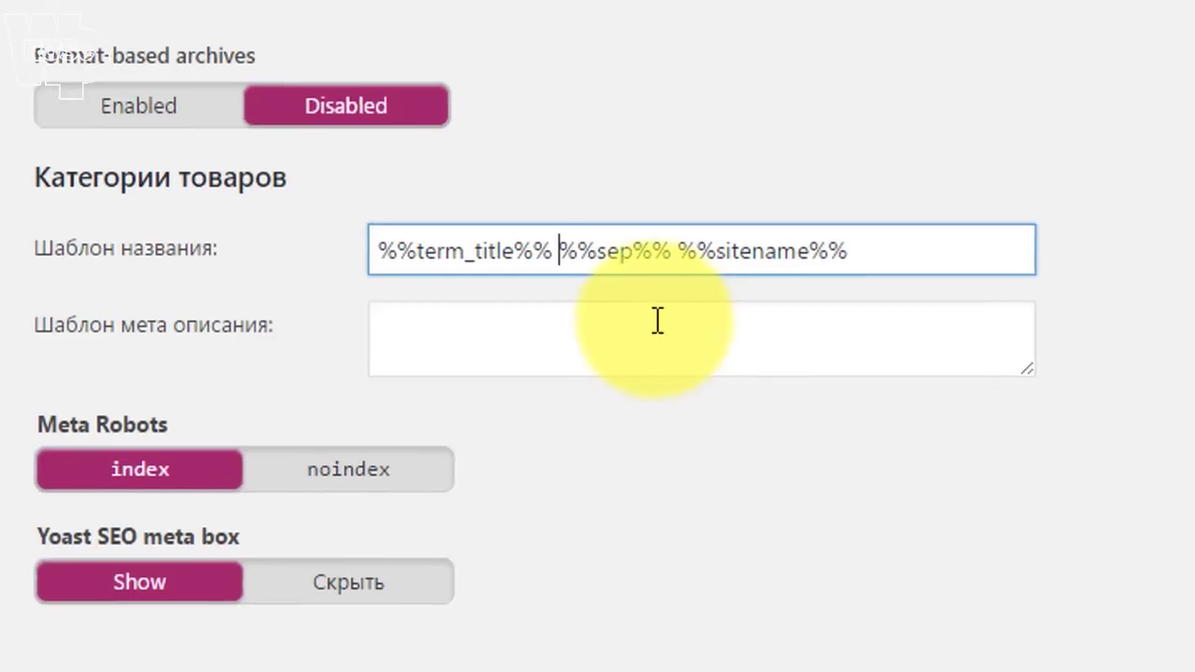
scroll(1093, 373, "up", 10)
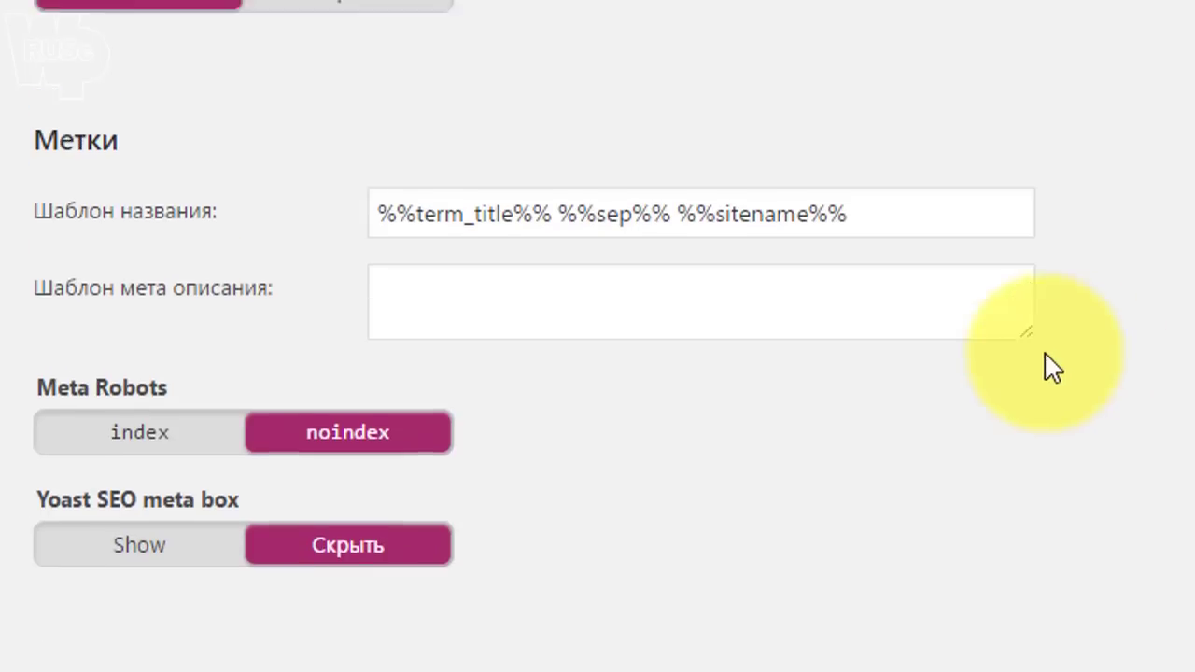
Copy %%category_description%% from the Рубрики meta description template into the Категории товаров meta description template.
scroll(1052, 368, "up", 5)
left_click_drag(699, 363, 192, 363)
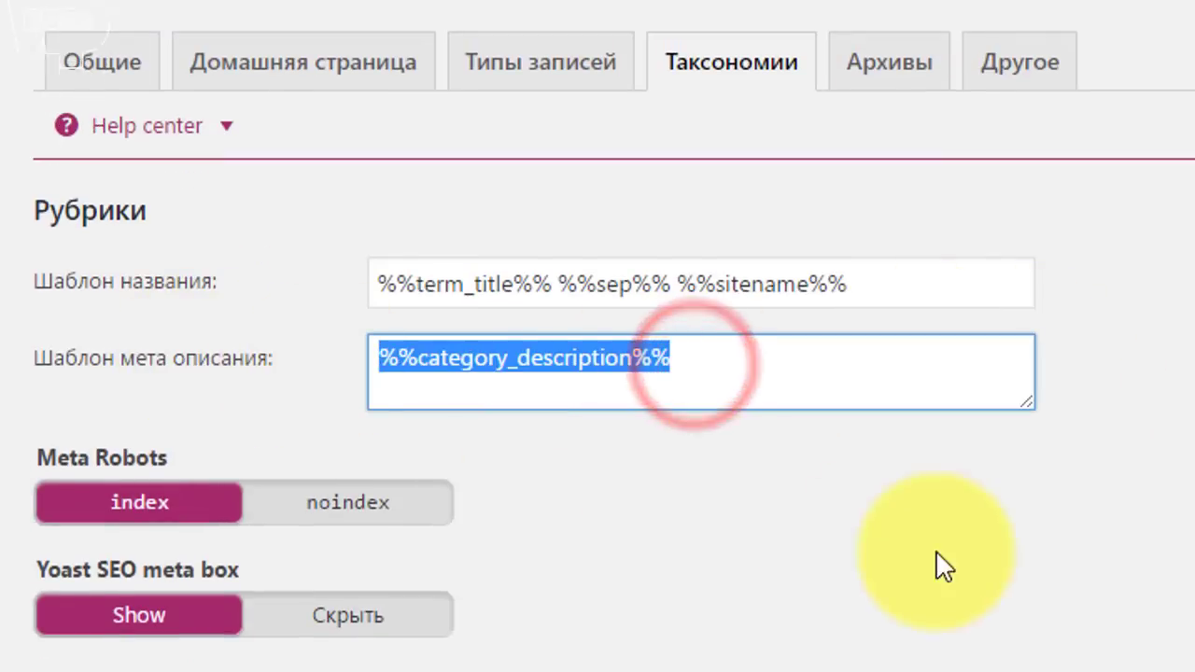
key("ctrl+c")
scroll(936, 551, "down", 20)
scroll(600, 320, "up", 5)
left_click(492, 182)
key("ctrl+v")
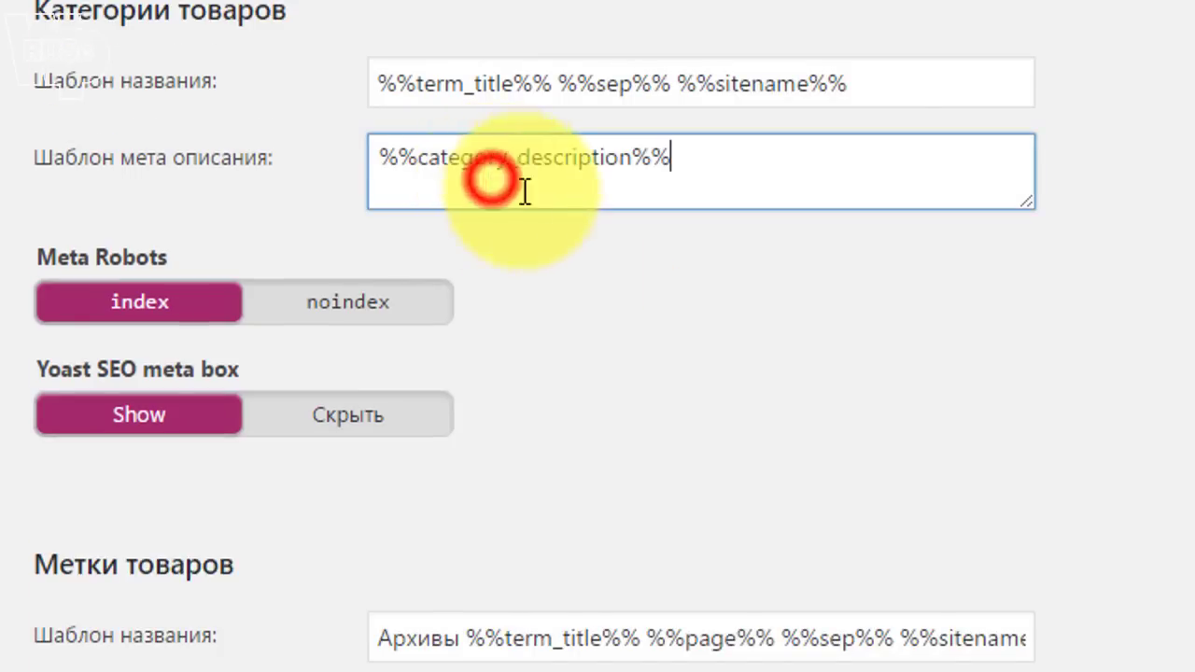
For Метки товаров, set the meta description template to %%category_description%% and reduce the title template to %%term_title%% %%sep%% %%sitename%%.
scroll(632, 345, "down", 3)
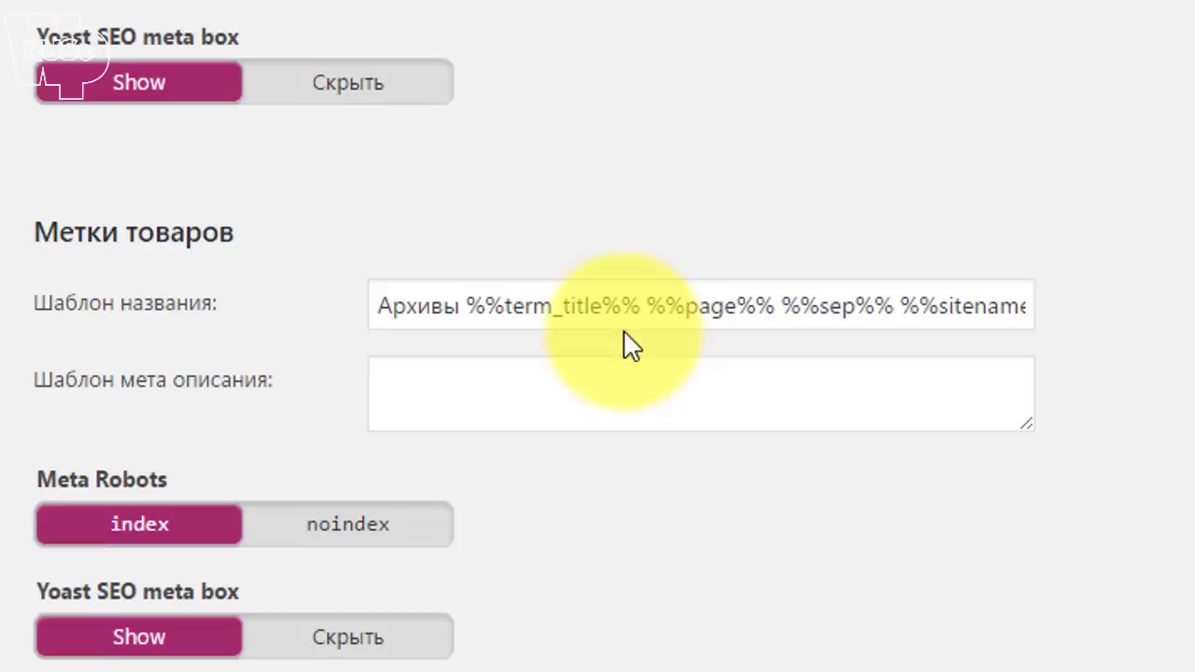
left_click(509, 387)
key("ctrl+v")
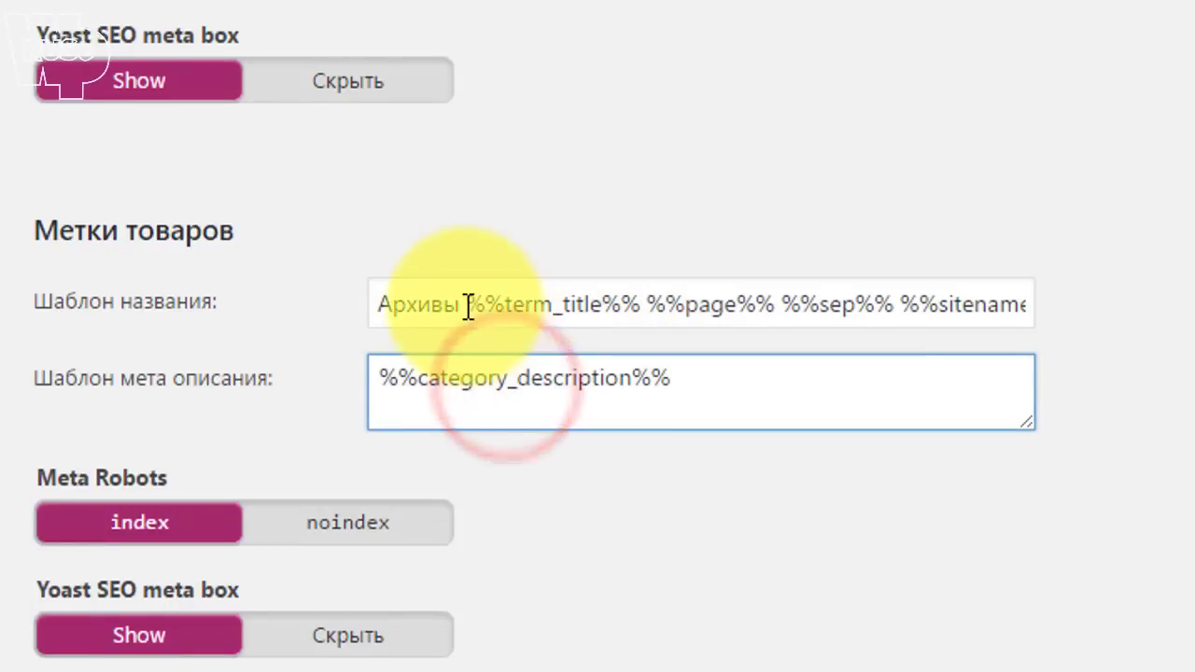
double_click(467, 305)
key("Delete")
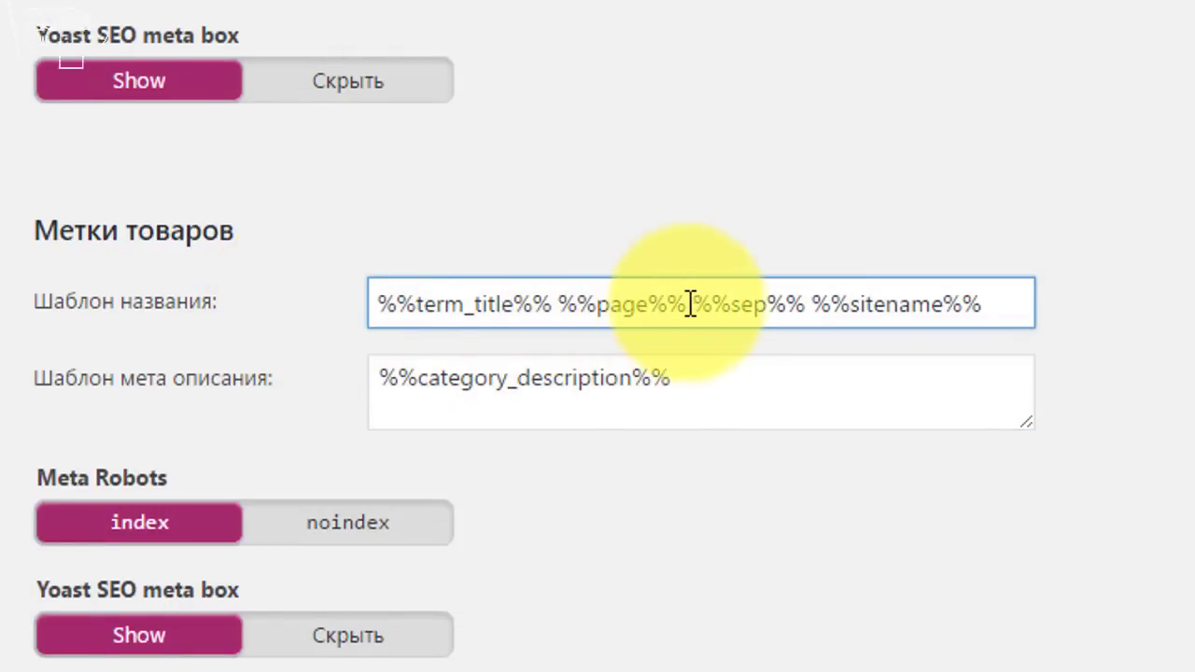
left_click_drag(694, 305, 560, 305)
key("Delete")
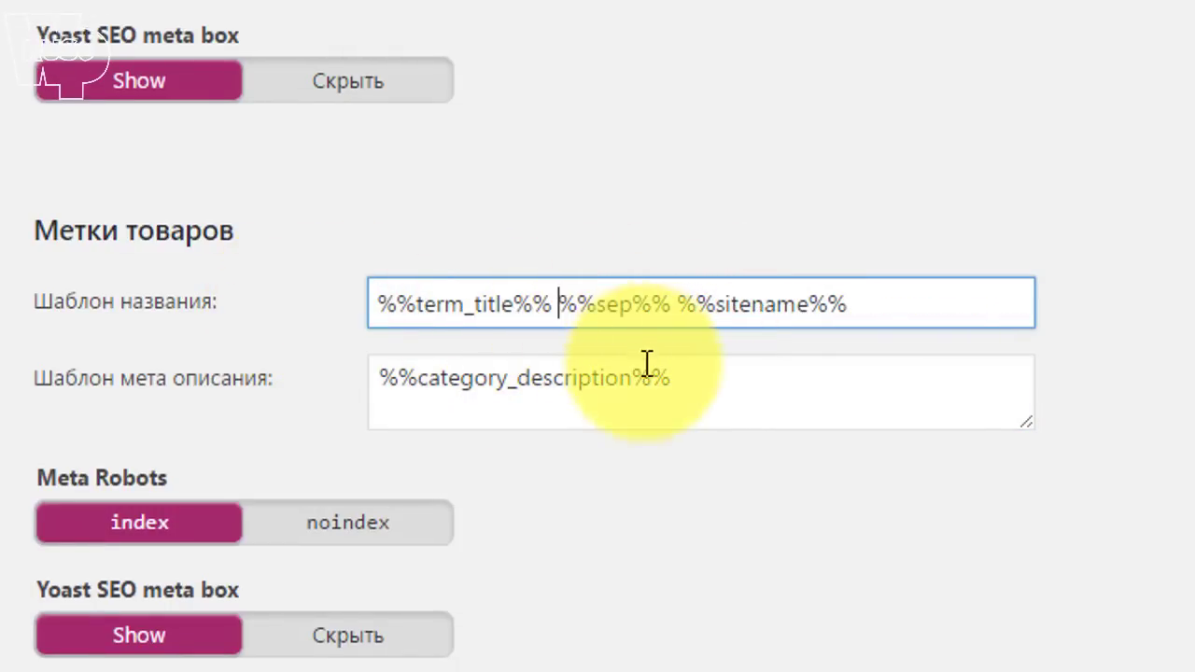
Set Meta Robots to noindex and hide the Yoast SEO meta box for Метки товаров.
scroll(644, 377, "down", 2)
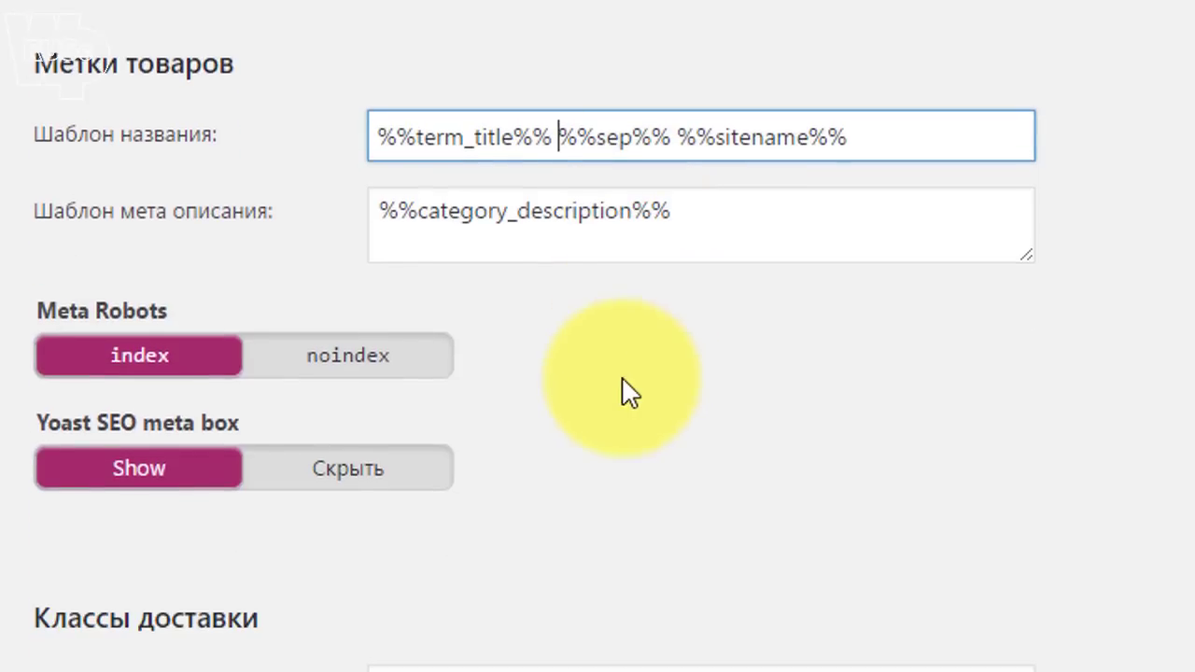
left_click(420, 359)
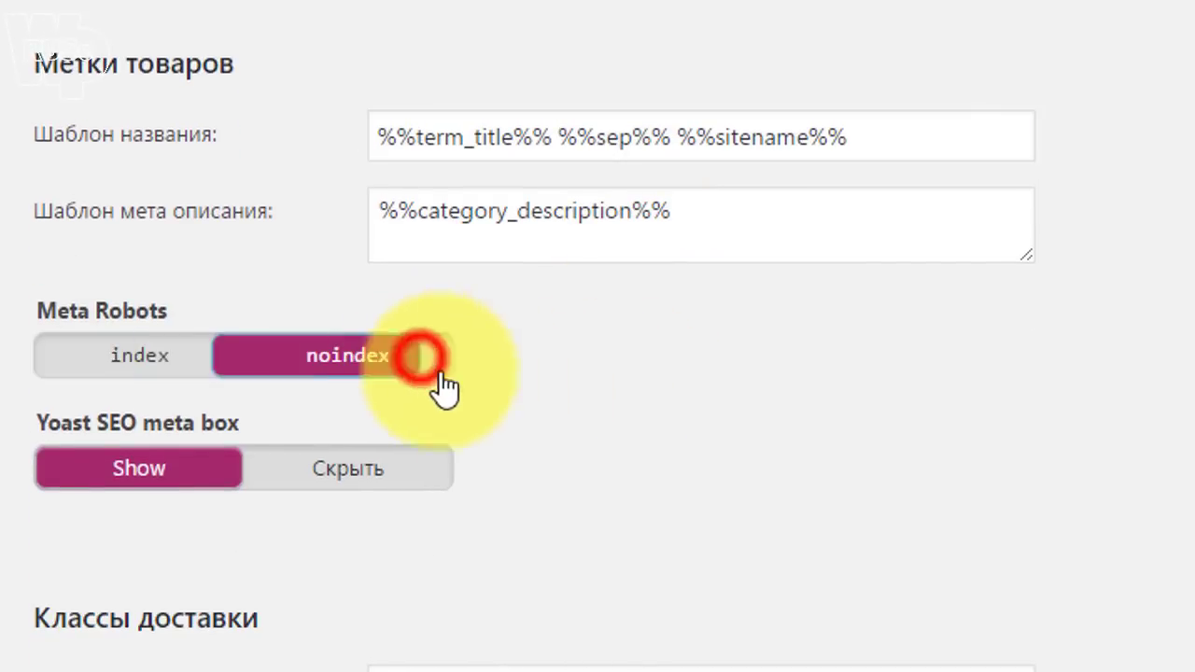
left_click(415, 471)
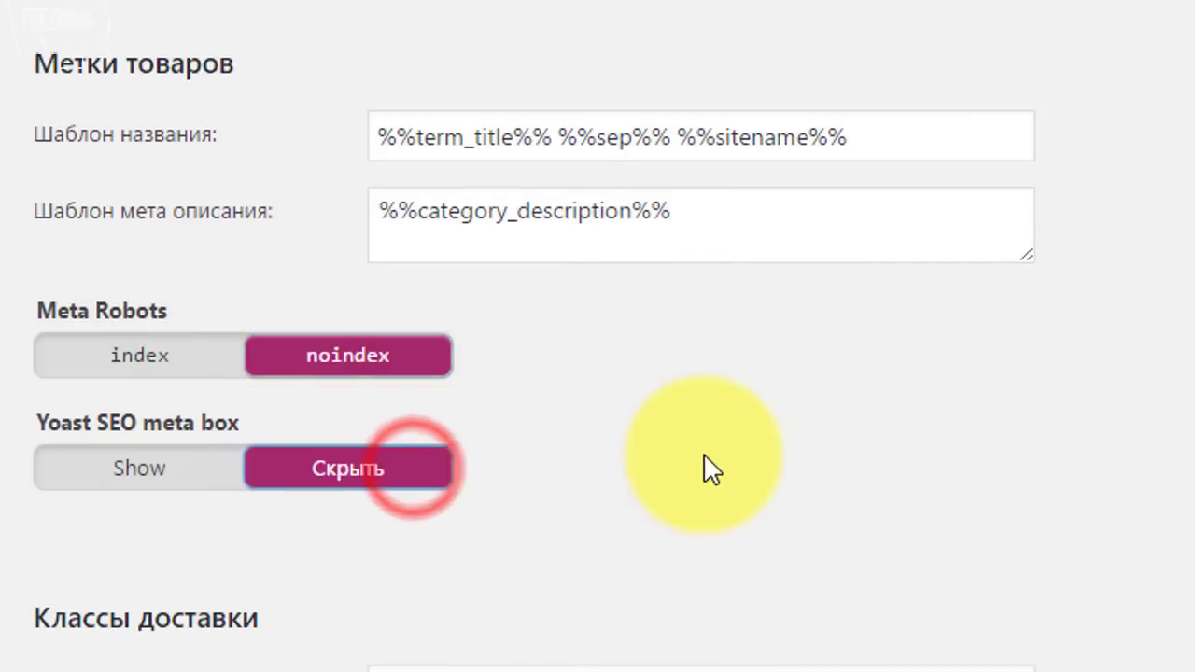
Reduce the Классы доставки title template to %%term_title%% %%sep%% %%sitename%%.
scroll(696, 450, "down", 2)
scroll(690, 408, "down", 4)
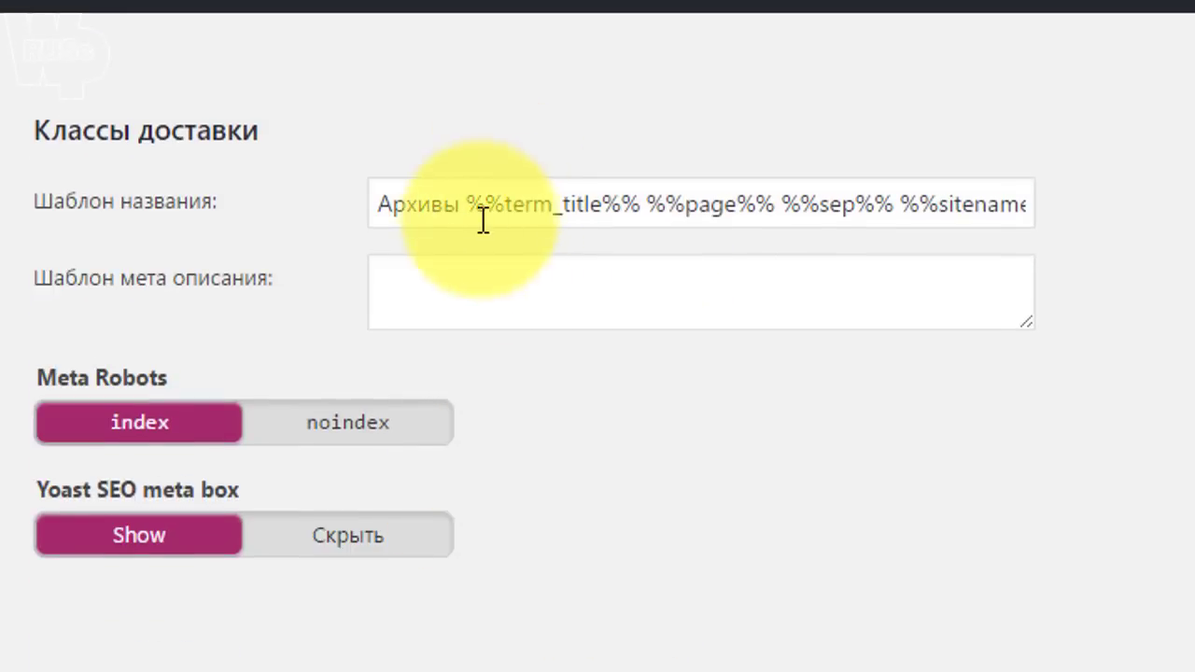
left_click_drag(471, 209, 315, 227)
key("BackSpace")
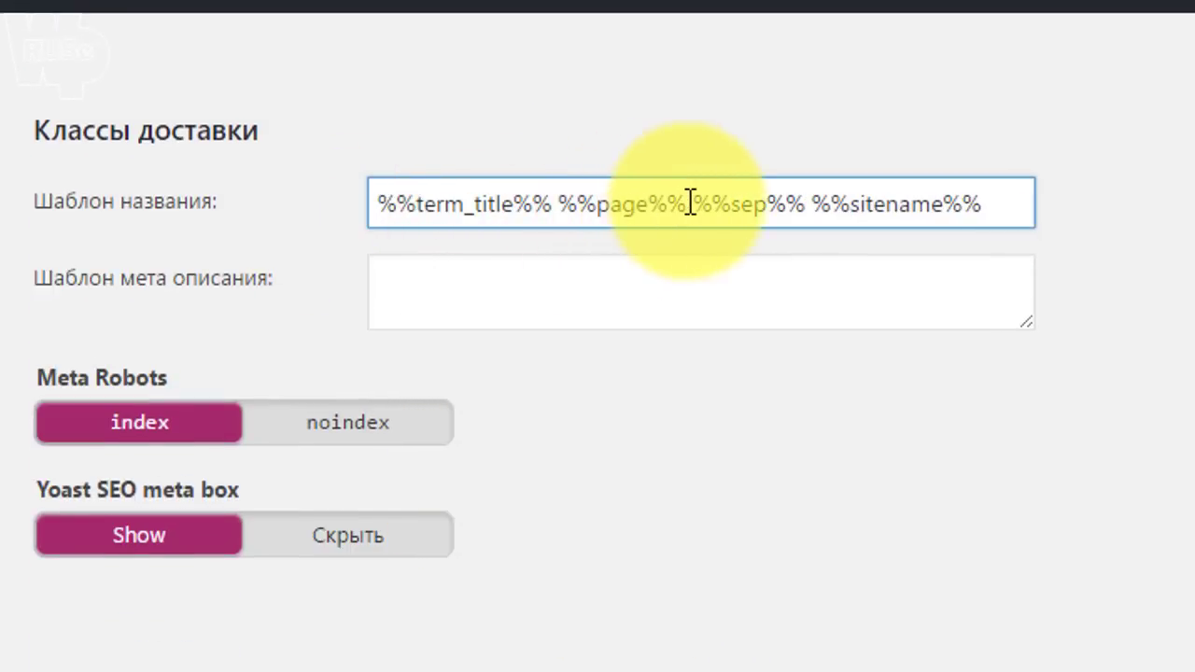
left_click_drag(702, 202, 558, 205)
key("BackSpace")
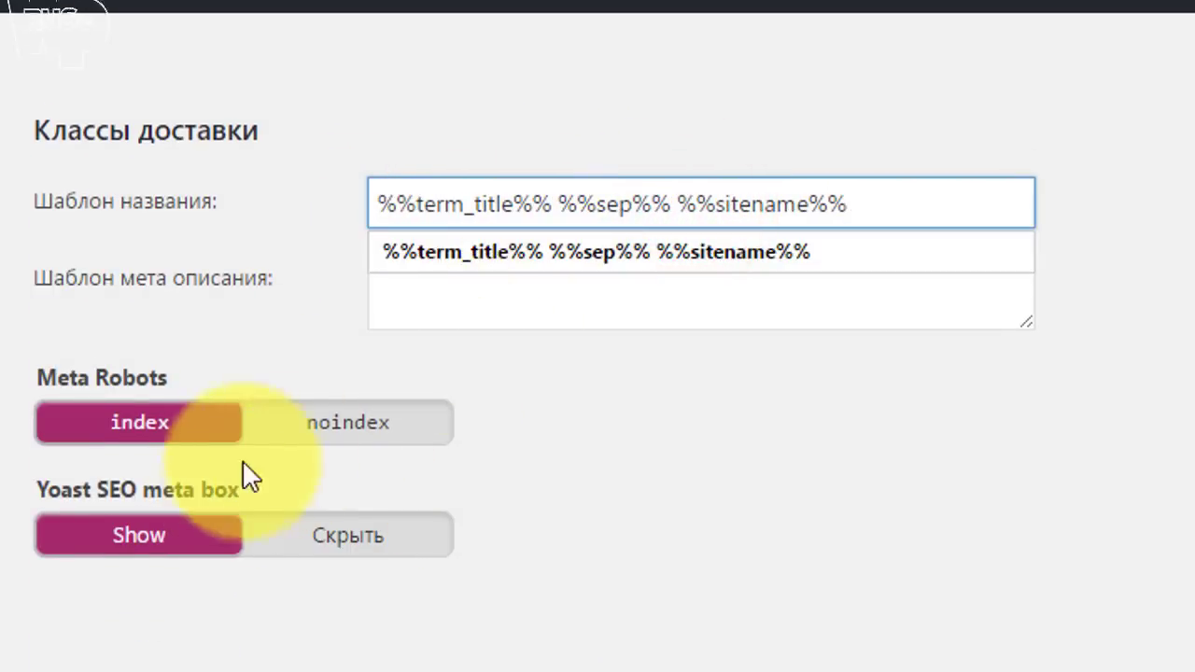
Set Классы доставки to noindex with its Yoast SEO meta box hidden, and save the taxonomy settings.
left_click(350, 420)
left_click(343, 528)
left_click(254, 671)
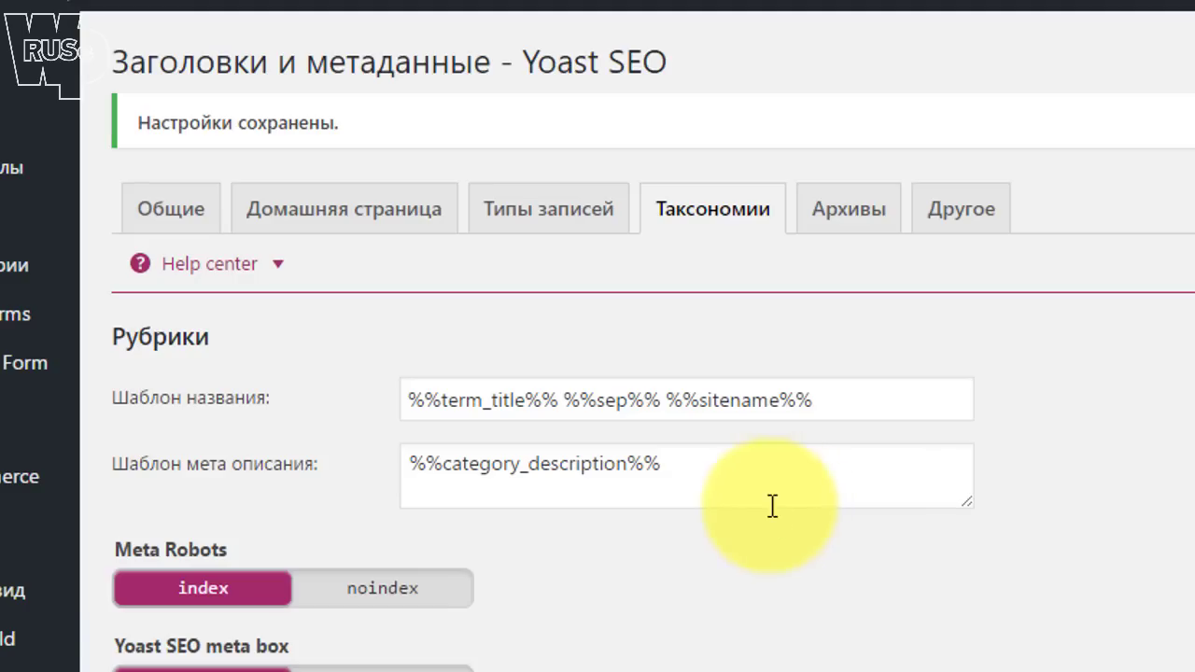
scroll(751, 540, "down", 15)
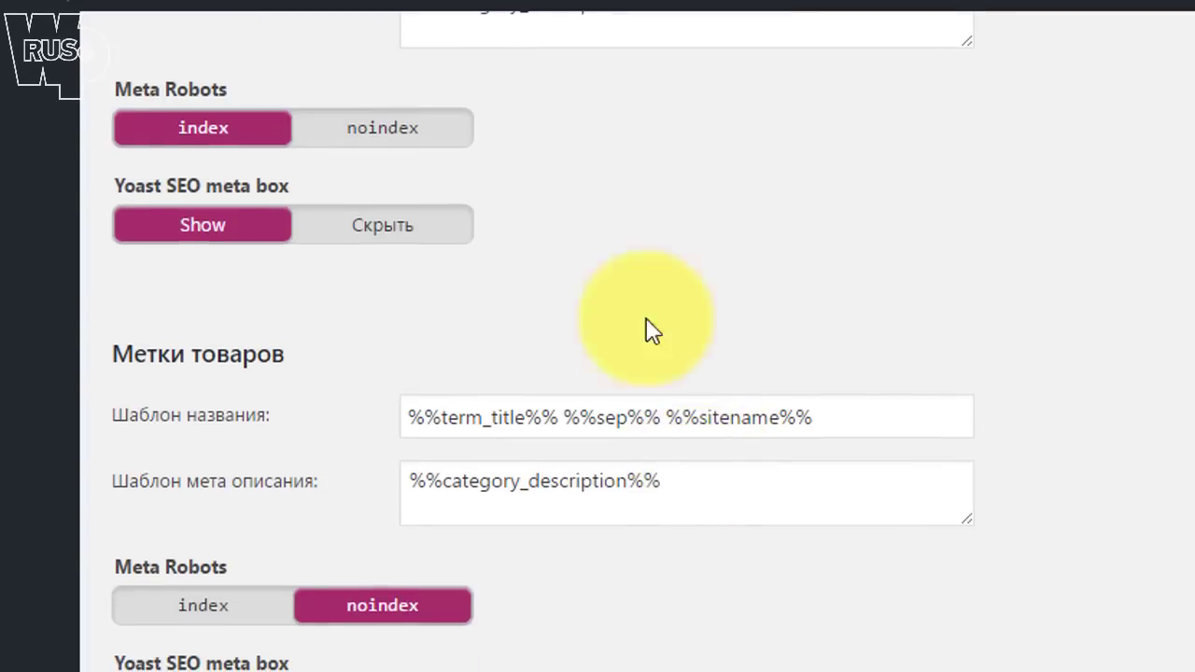
scroll(616, 312, "up", 5)
left_click_drag(625, 435, 444, 440)
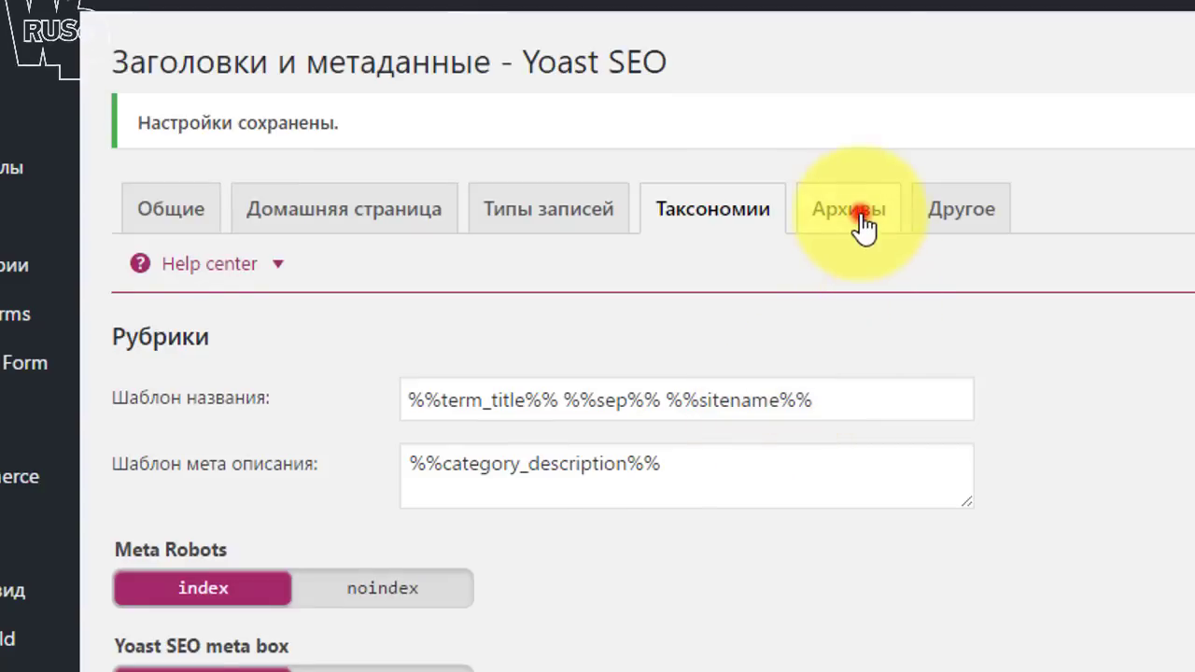
In the archive settings, disable both the author archives and the date archives.
left_click(851, 216)
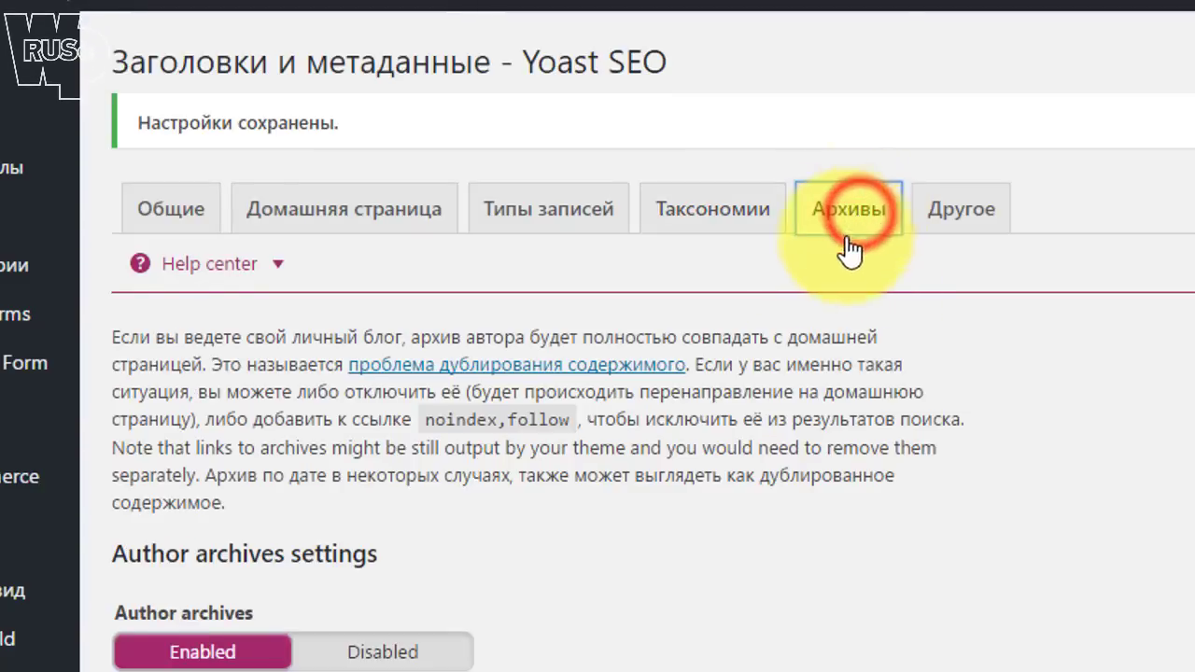
scroll(845, 360, "down", 3)
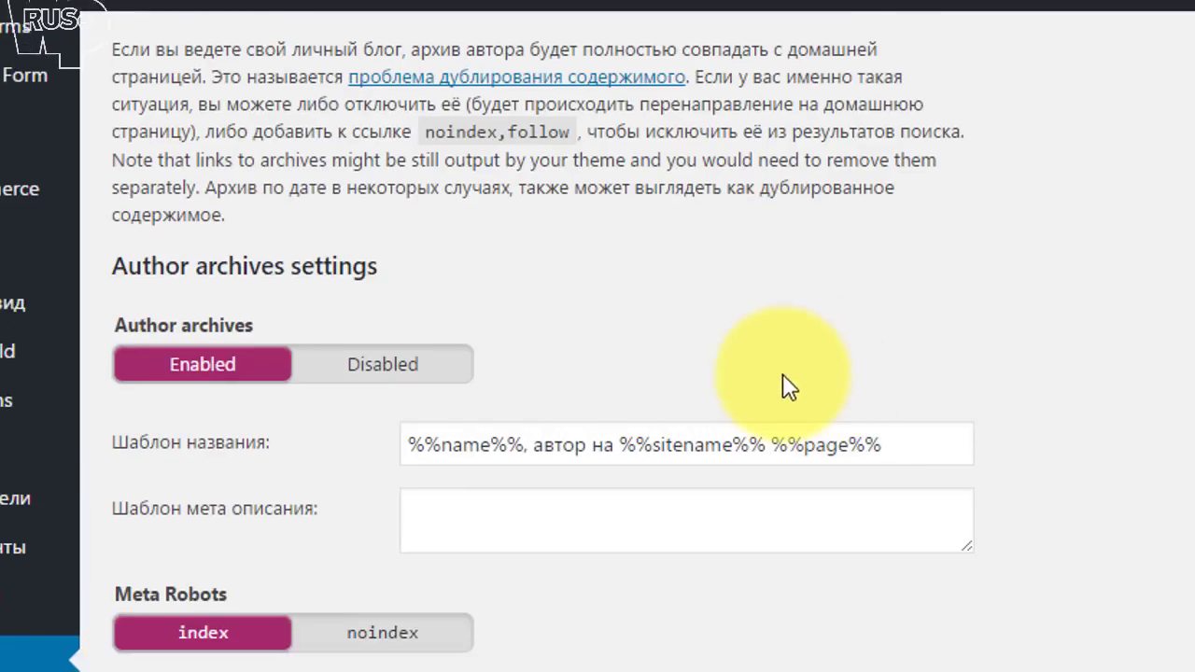
scroll(674, 383, "up", 3)
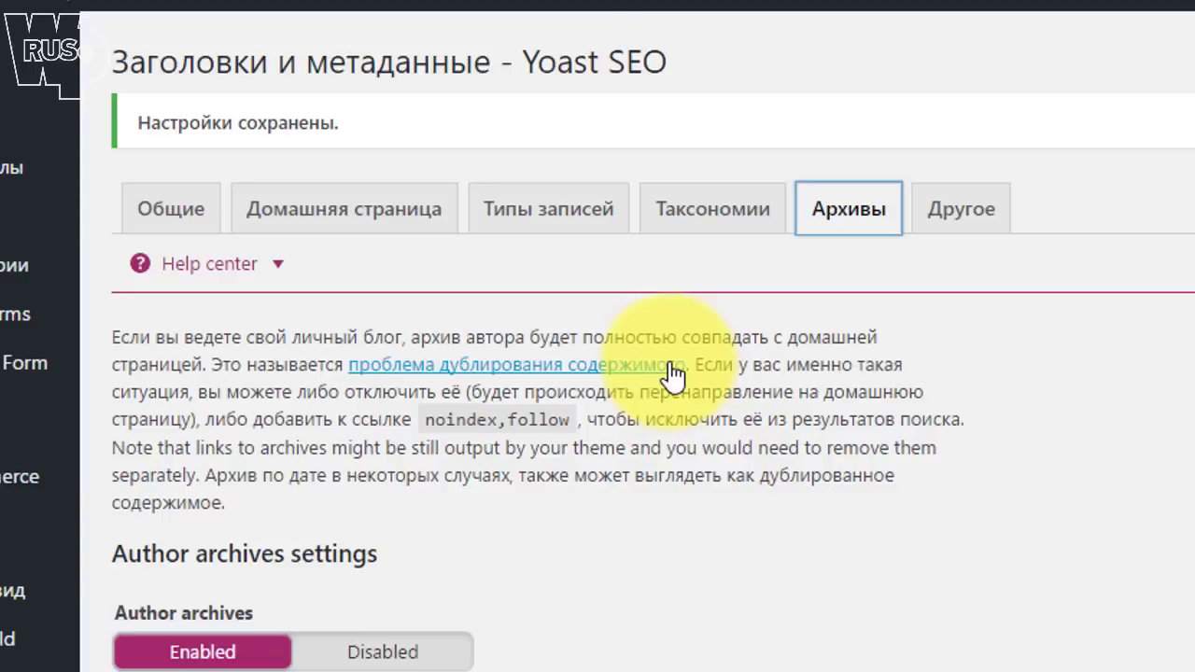
scroll(658, 392, "down", 3)
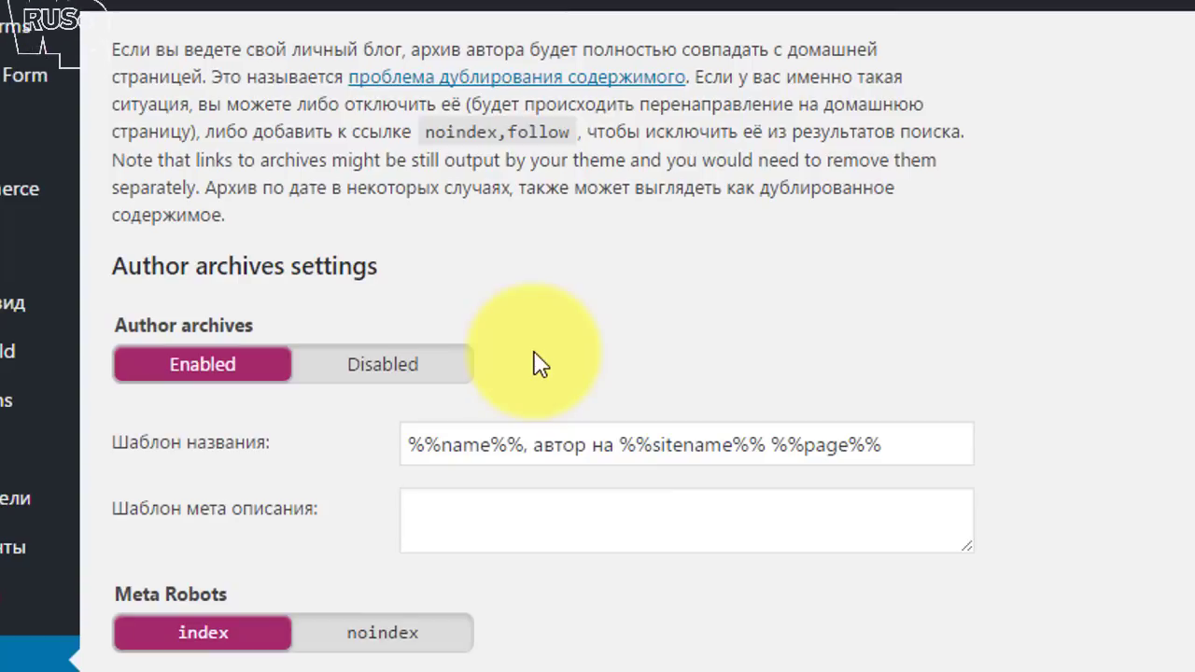
left_click(397, 369)
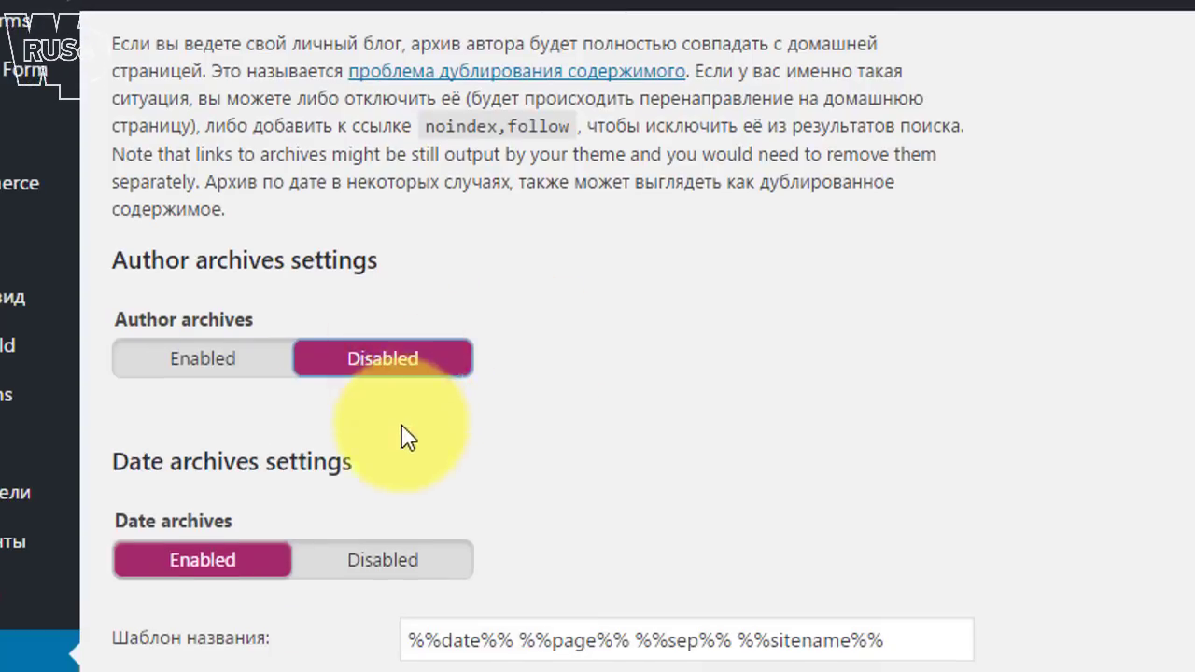
scroll(408, 438, "down", 3)
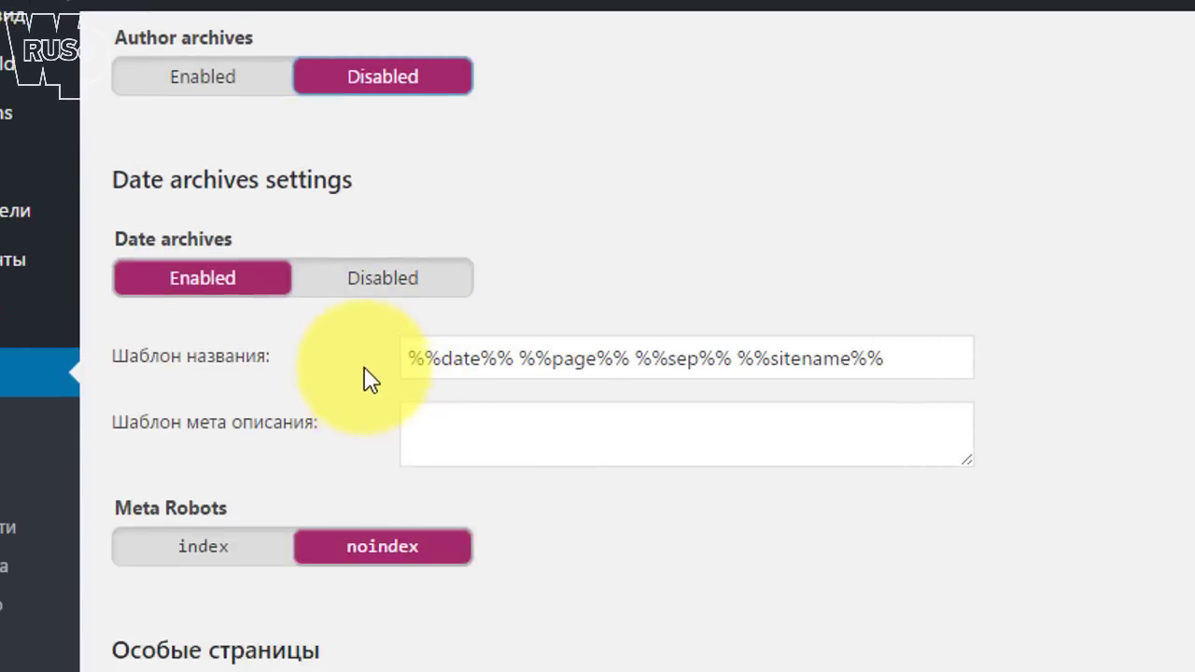
left_click(408, 298)
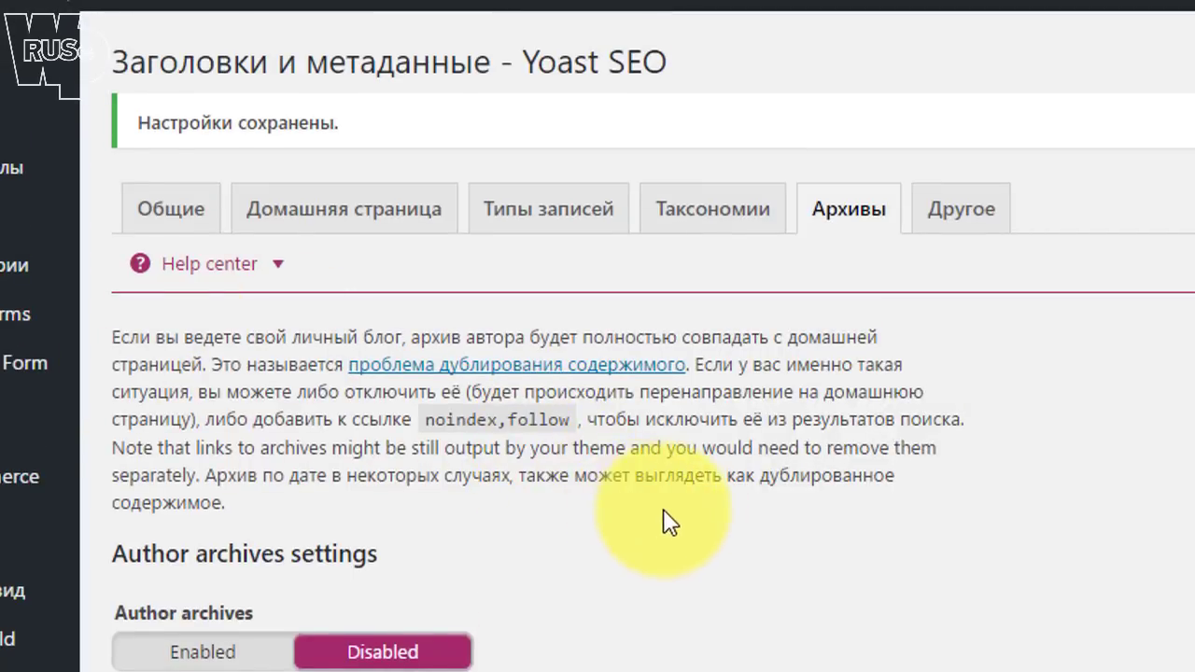
Check the search and 404 title templates under Особые страницы and save the archive settings.
scroll(667, 513, "down", 5)
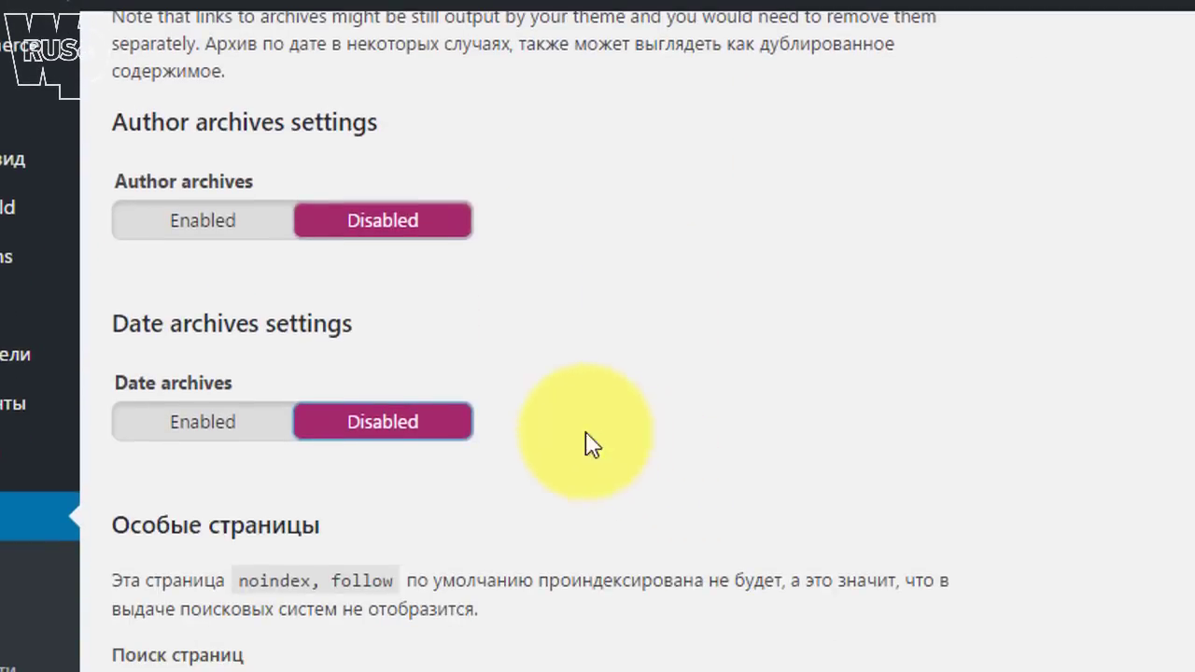
scroll(560, 444, "down", 5)
scroll(539, 438, "up", 4)
scroll(537, 432, "up", 2)
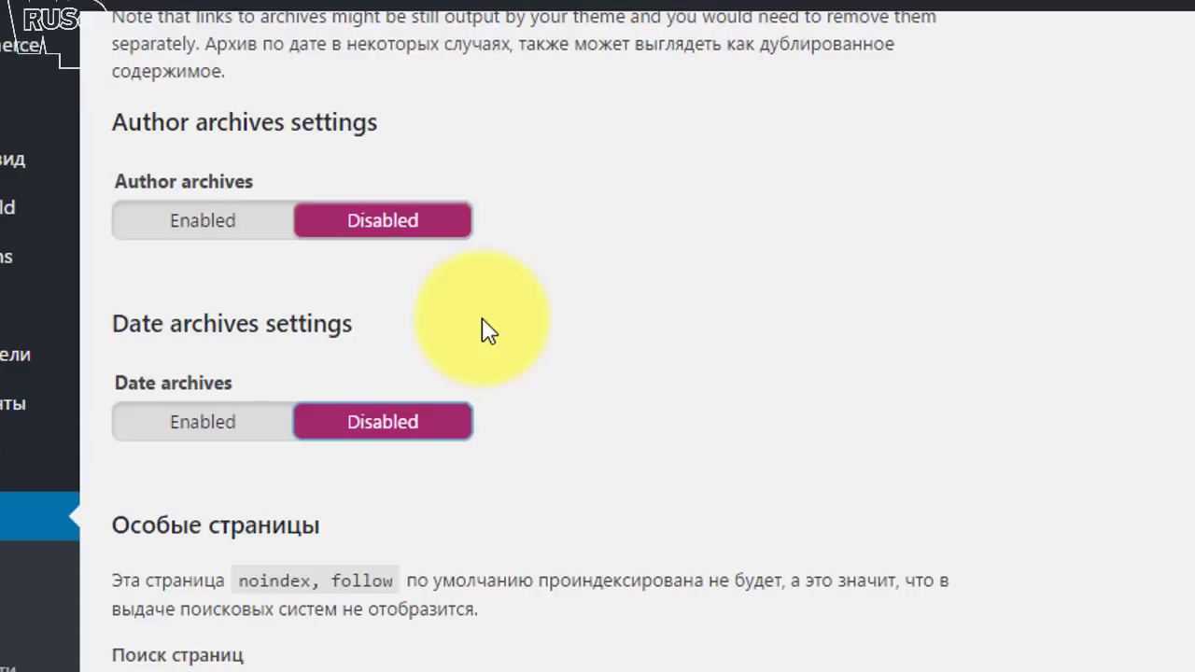
scroll(486, 331, "down", 2)
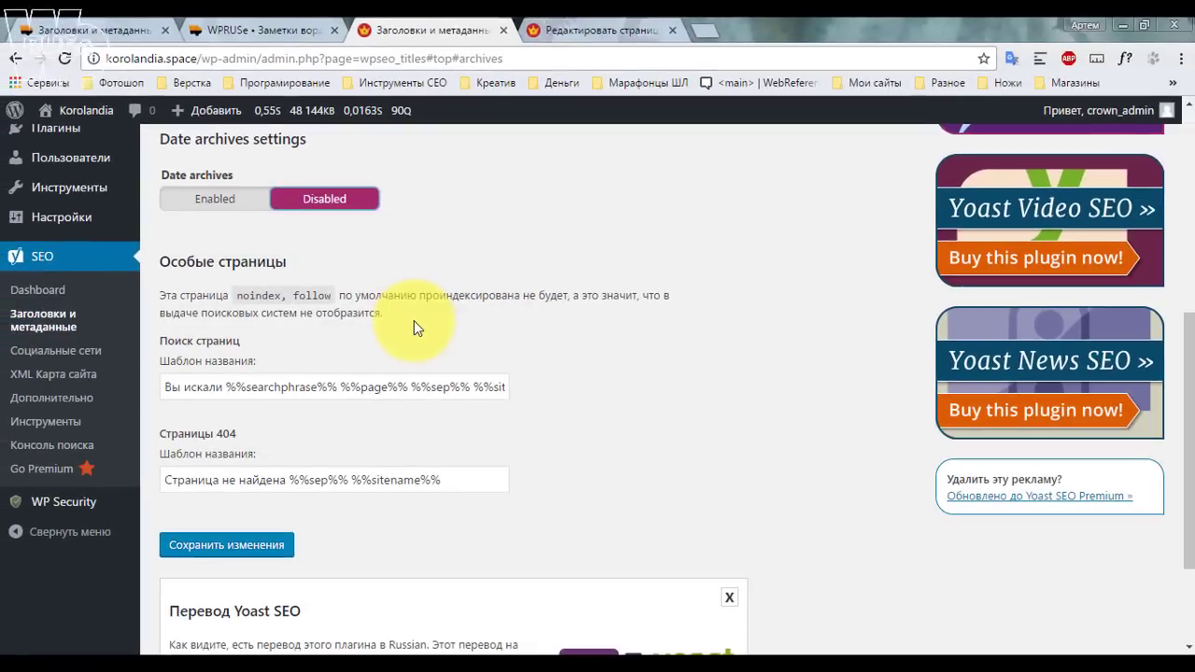
left_click(272, 547)
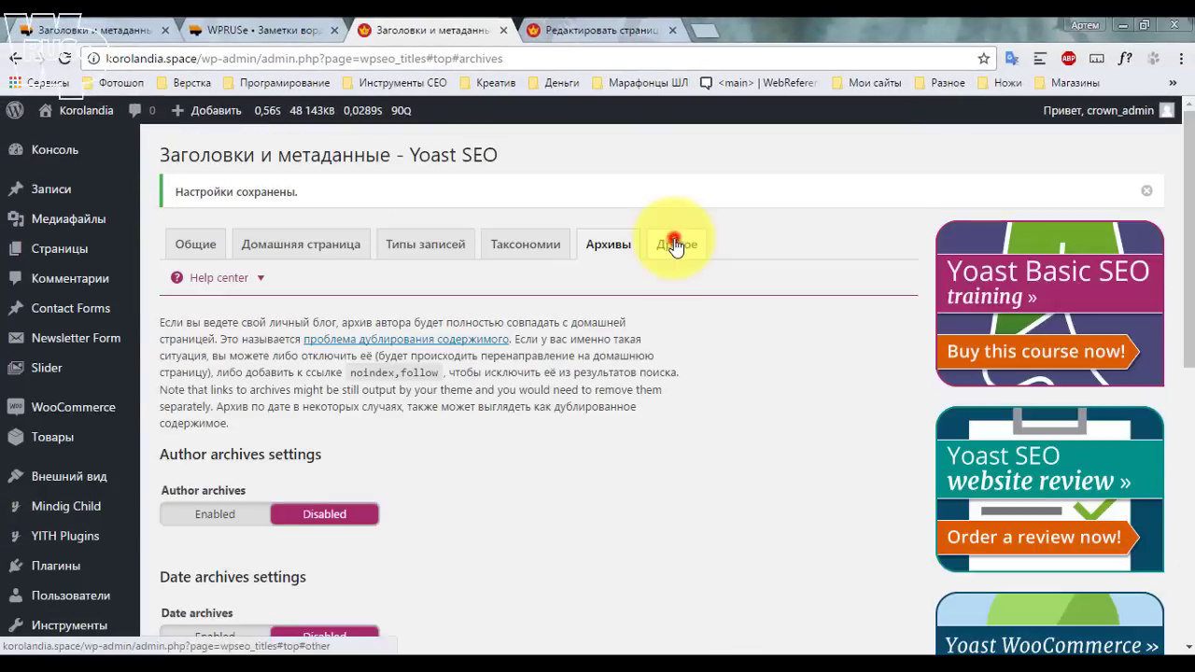
In the global META settings under Другое, set Subpages of archives to noindex.
left_click(676, 244)
scroll(561, 368, "down", 1)
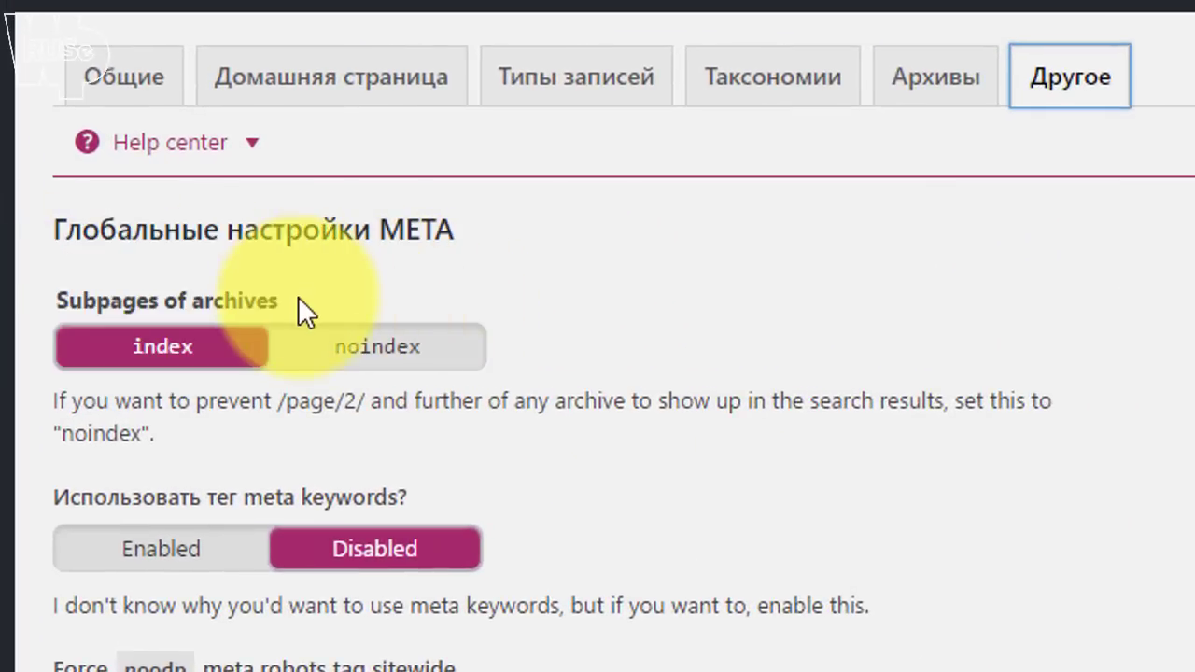
left_click_drag(299, 301, 56, 300)
left_click(471, 275)
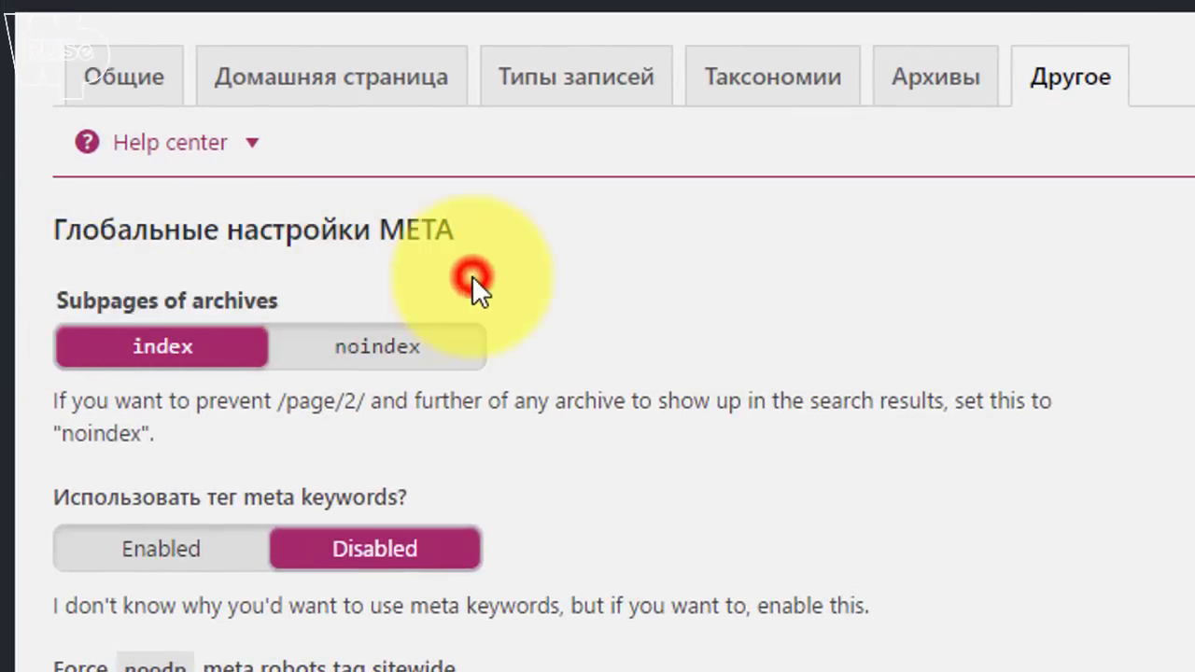
left_click(401, 353)
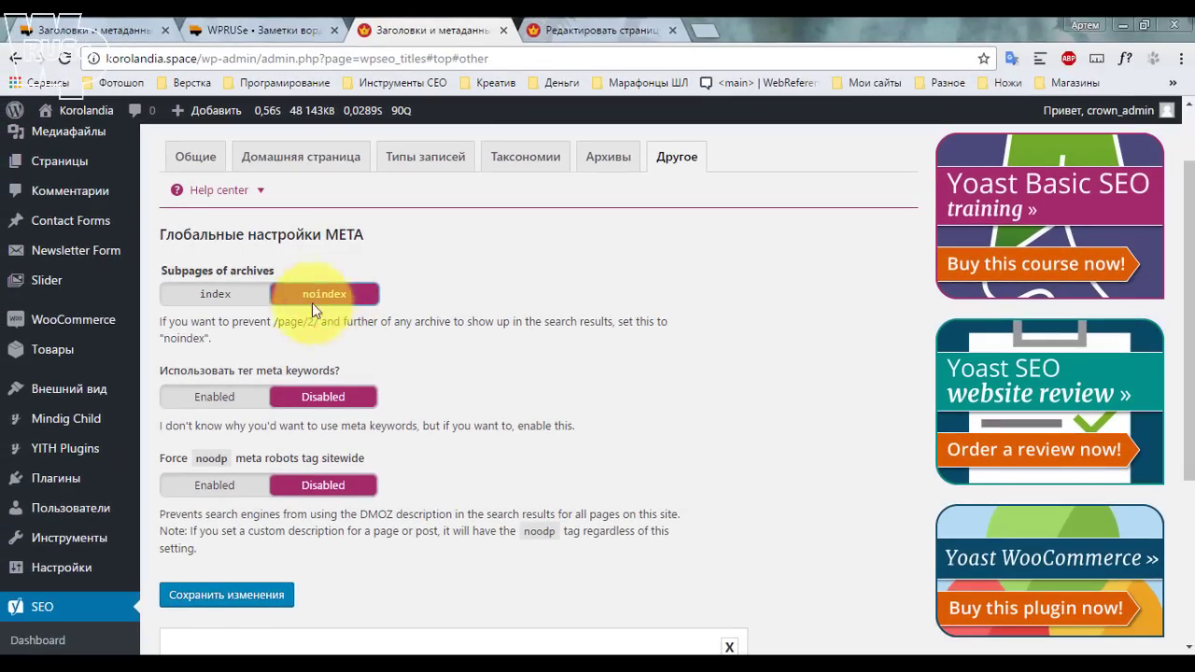
Switch to the WPRUSe site and open its second page of posts to examine the /page/2/ part of the address.
left_click(218, 26)
scroll(401, 318, "down", 10)
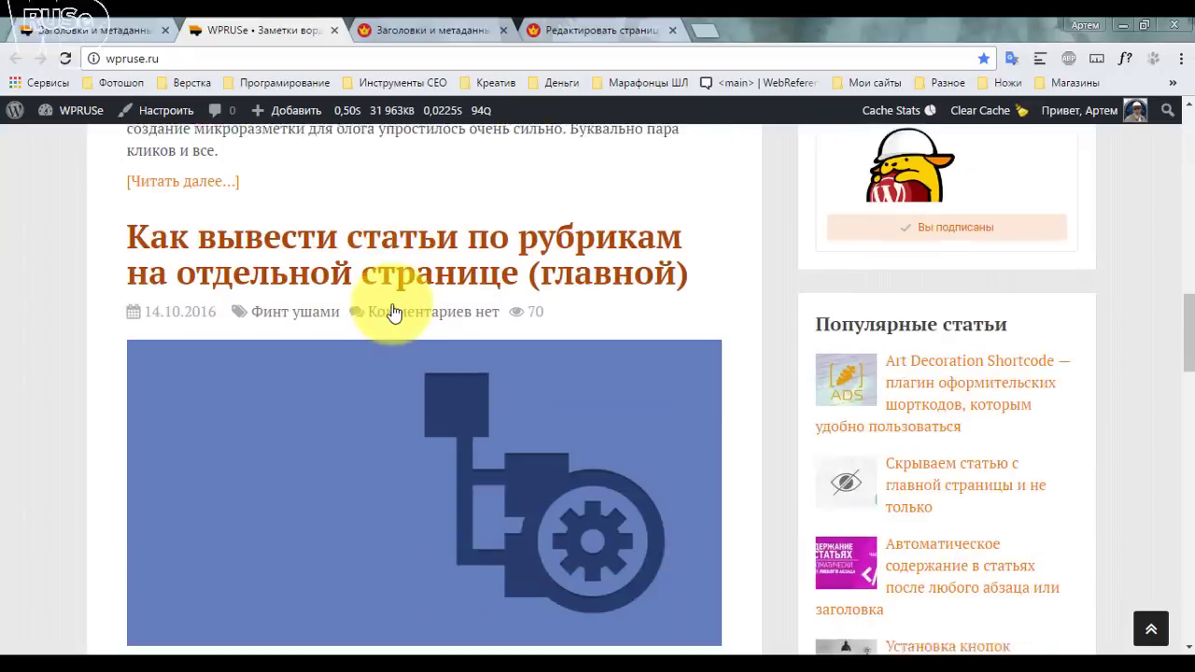
scroll(373, 304, "down", 15)
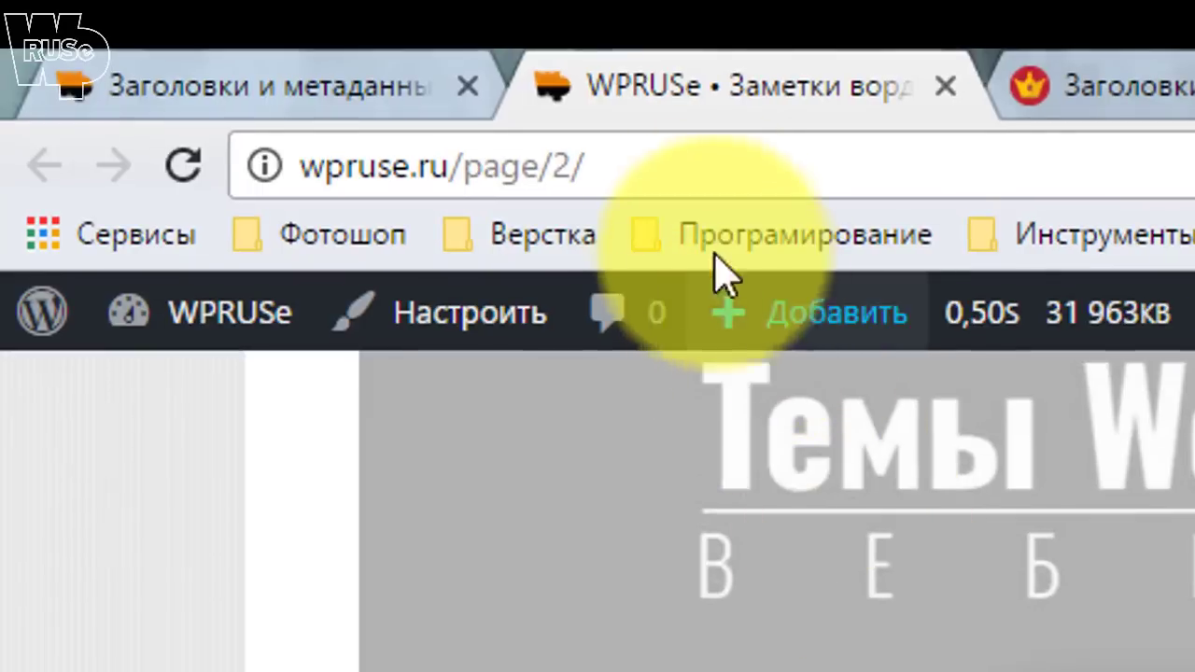
left_click(242, 63)
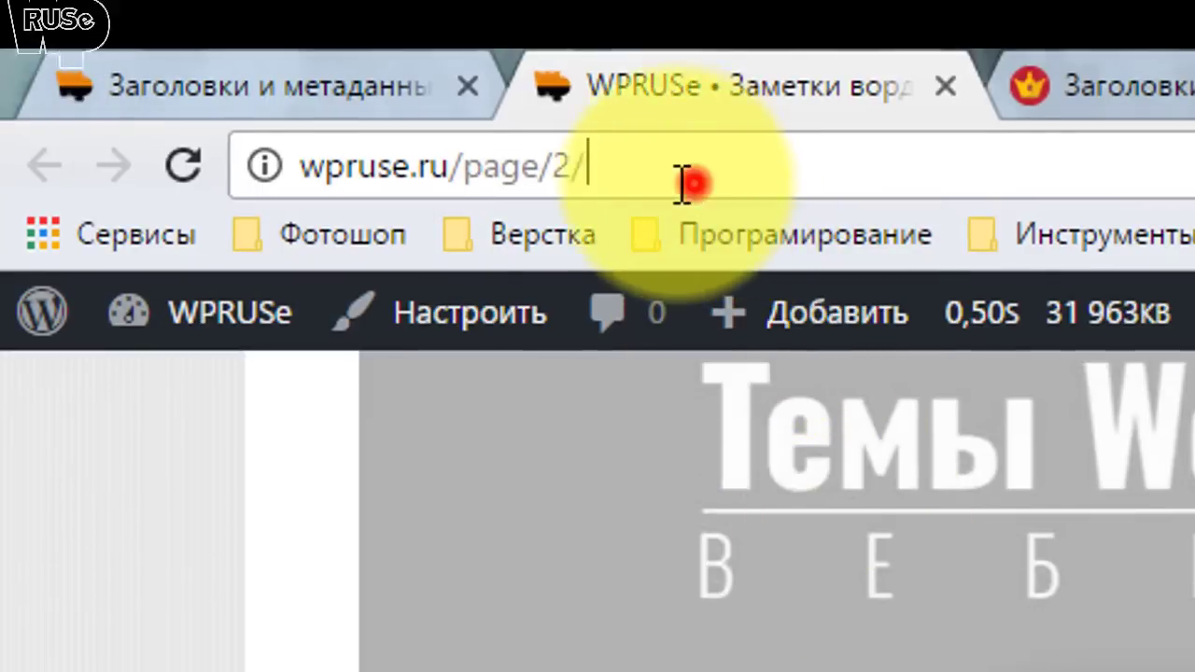
left_click_drag(685, 182, 462, 173)
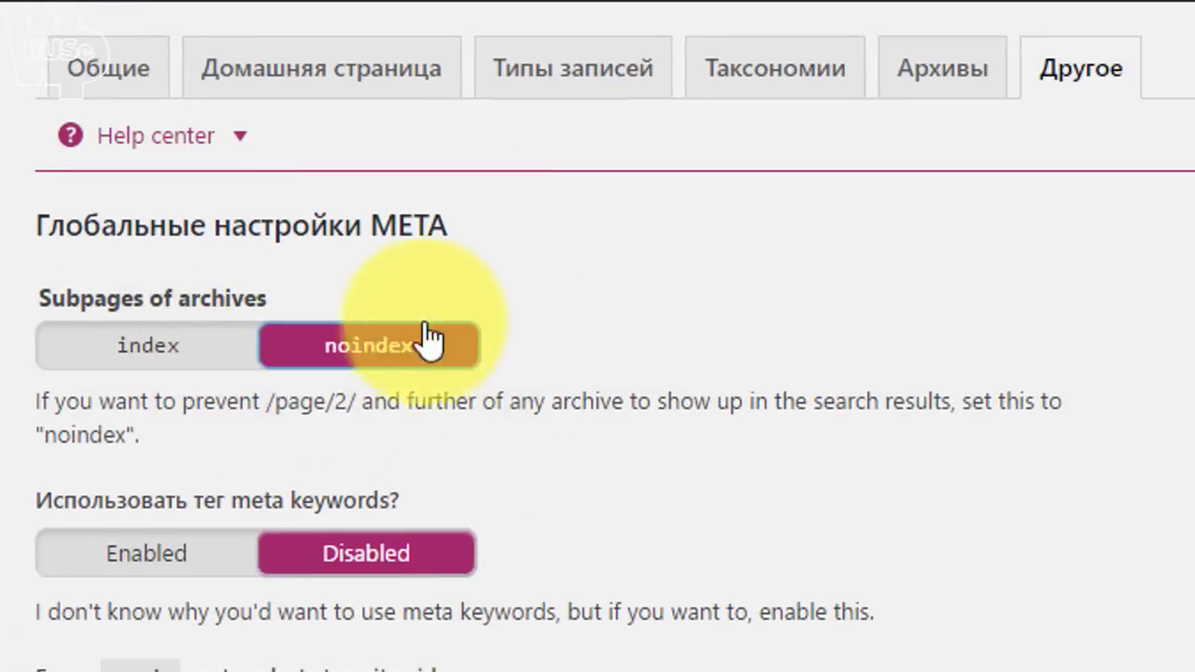
Enable the use of the meta keywords tag in the Korolandia global META settings.
scroll(569, 457, "down", 2)
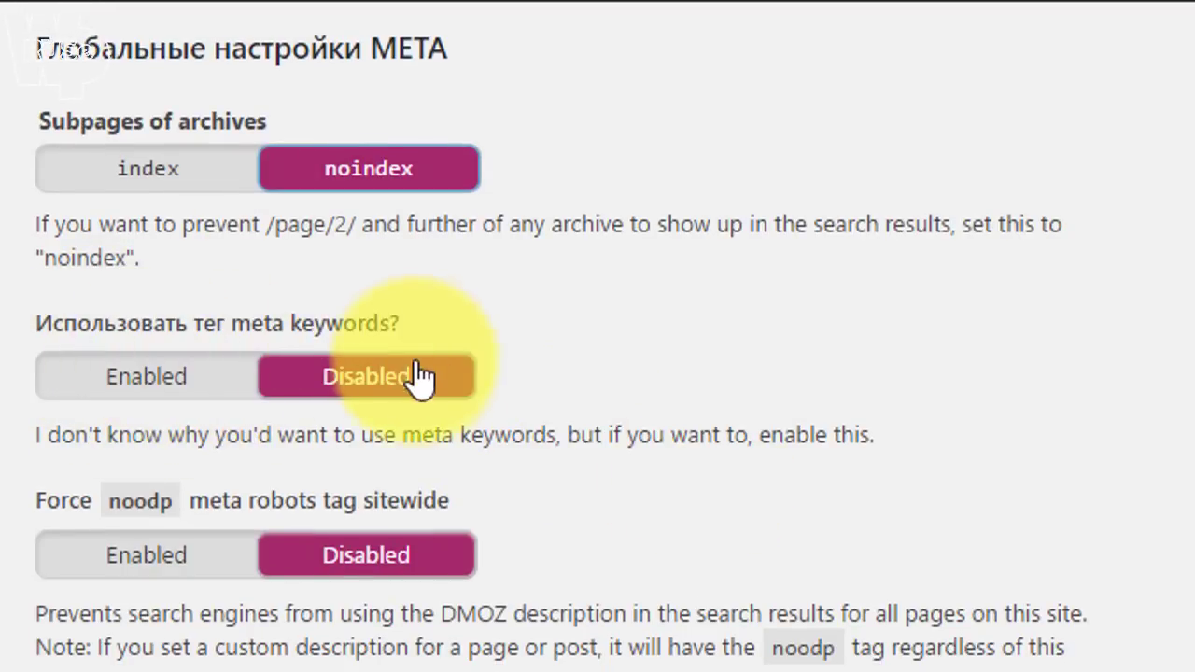
left_click(182, 382)
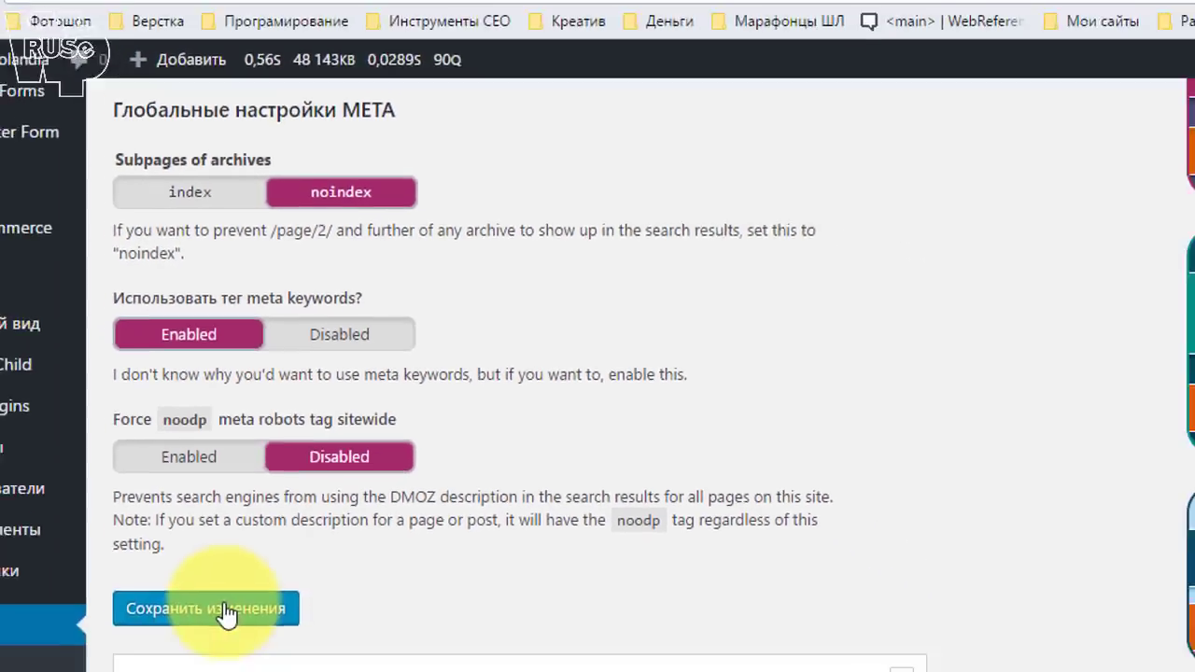
Save the global META settings and check the META ключевые слова field in the page editor.
left_click(230, 609)
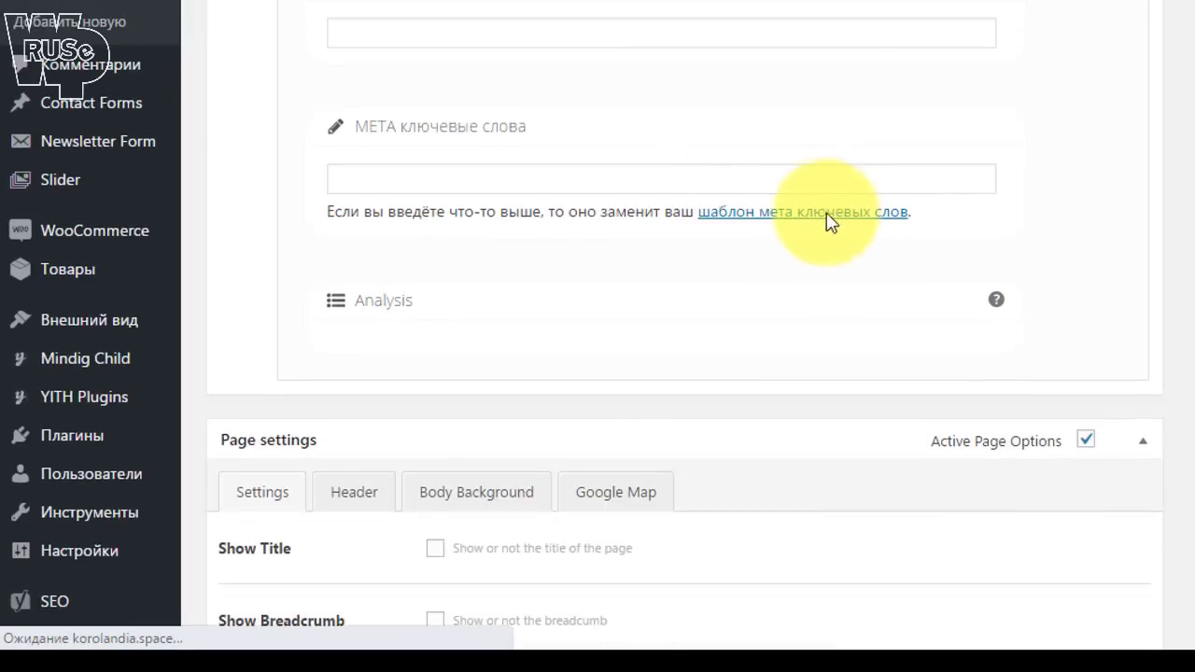
scroll(648, 232, "up", 12)
scroll(533, 258, "down", 10)
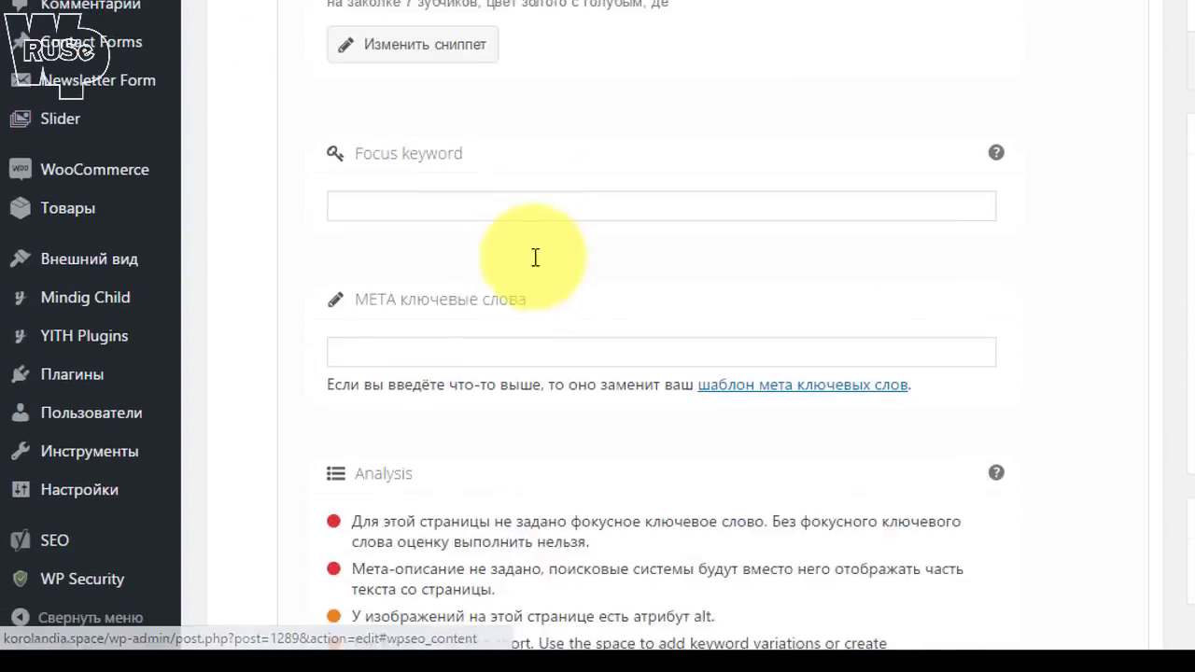
left_click(404, 270)
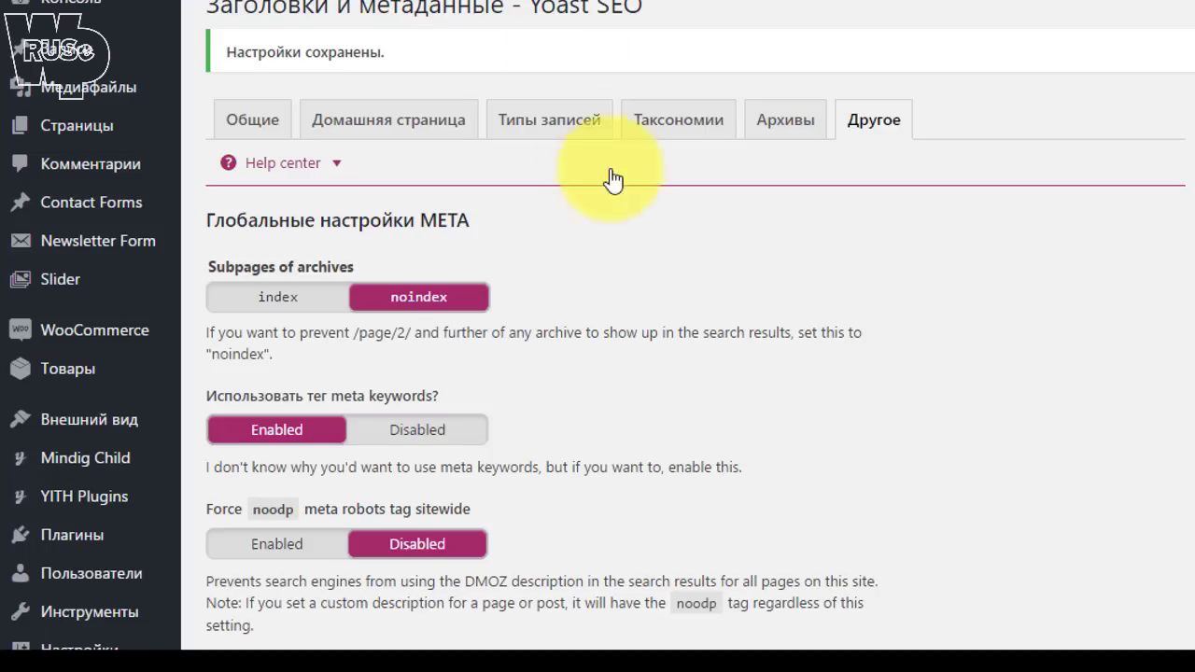
Examine the sitewide noodp meta robots setting and the rest of the global META settings under Другое.
scroll(613, 181, "down", 2)
scroll(656, 229, "down", 1)
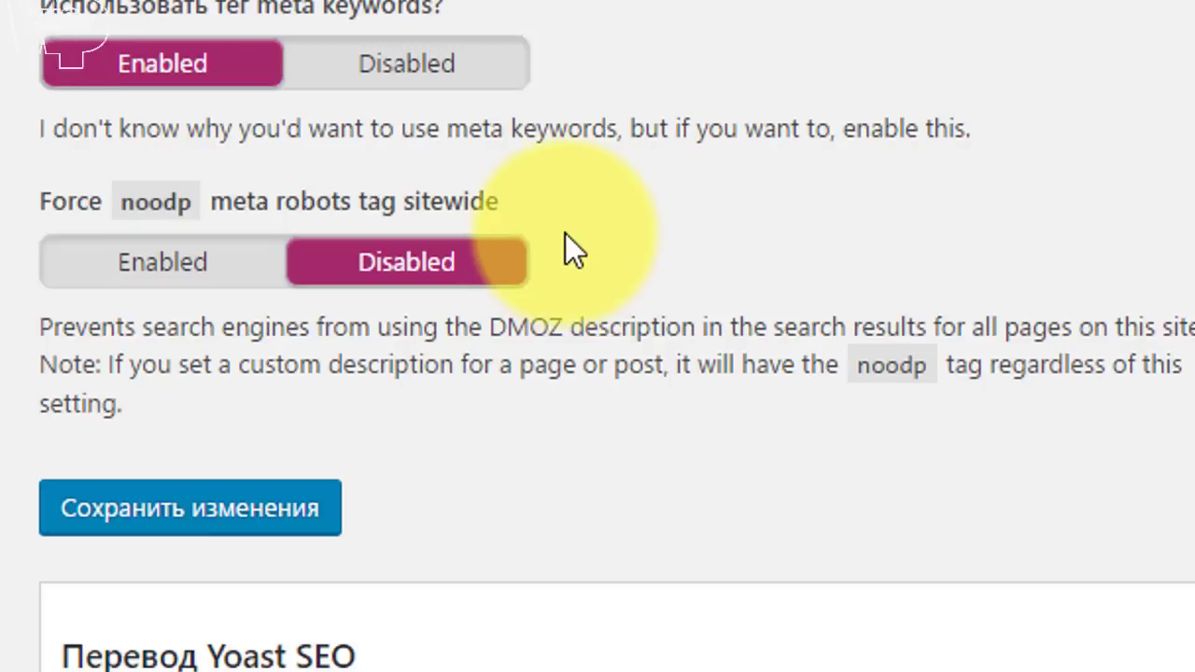
scroll(742, 271, "up", 2)
scroll(741, 270, "down", 2)
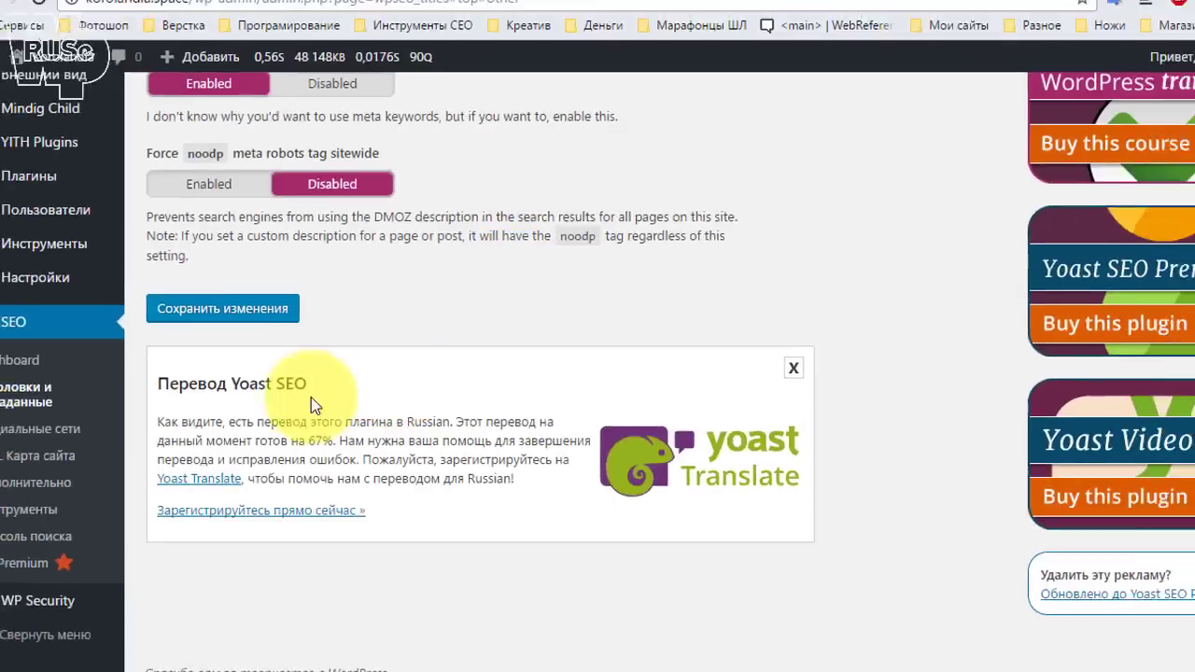
scroll(486, 339, "down", 1)
scroll(496, 339, "up", 1)
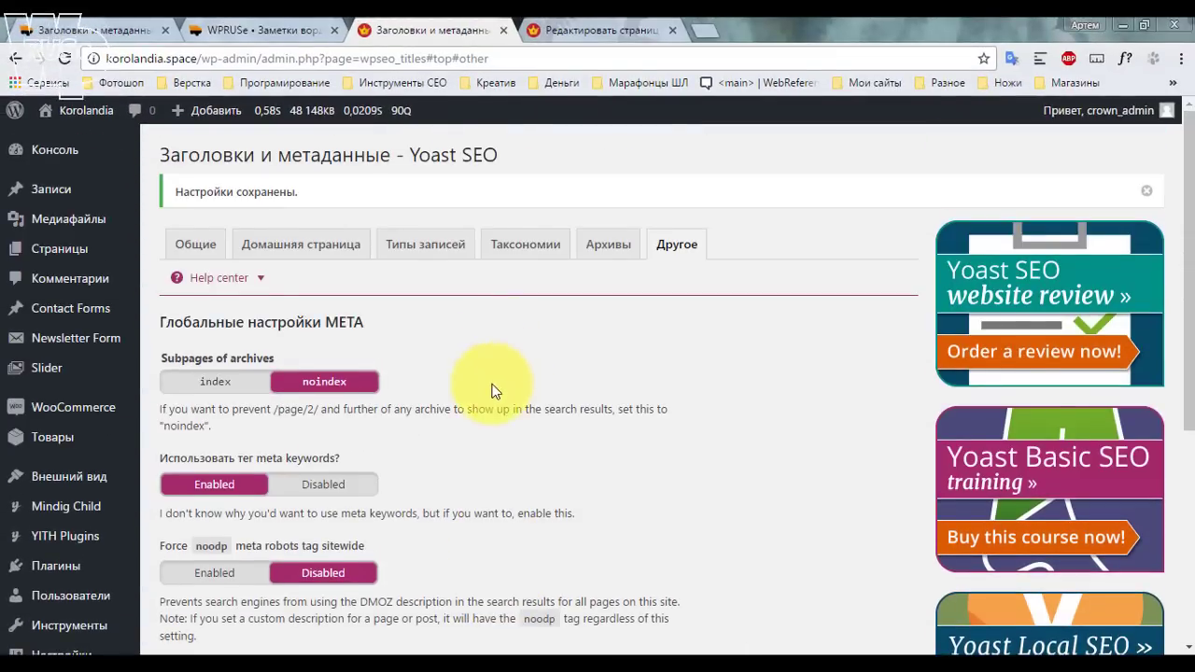
scroll(495, 390, "down", 3)
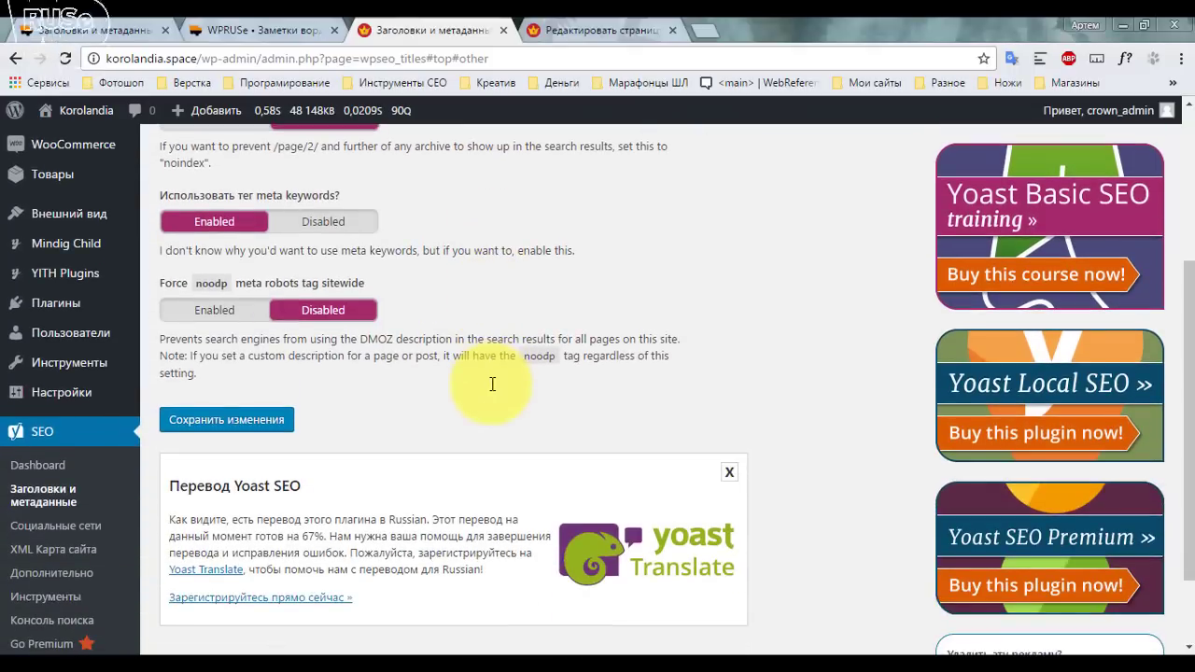
scroll(492, 384, "down", 1)
scroll(495, 390, "up", 2)
scroll(495, 392, "down", 2)
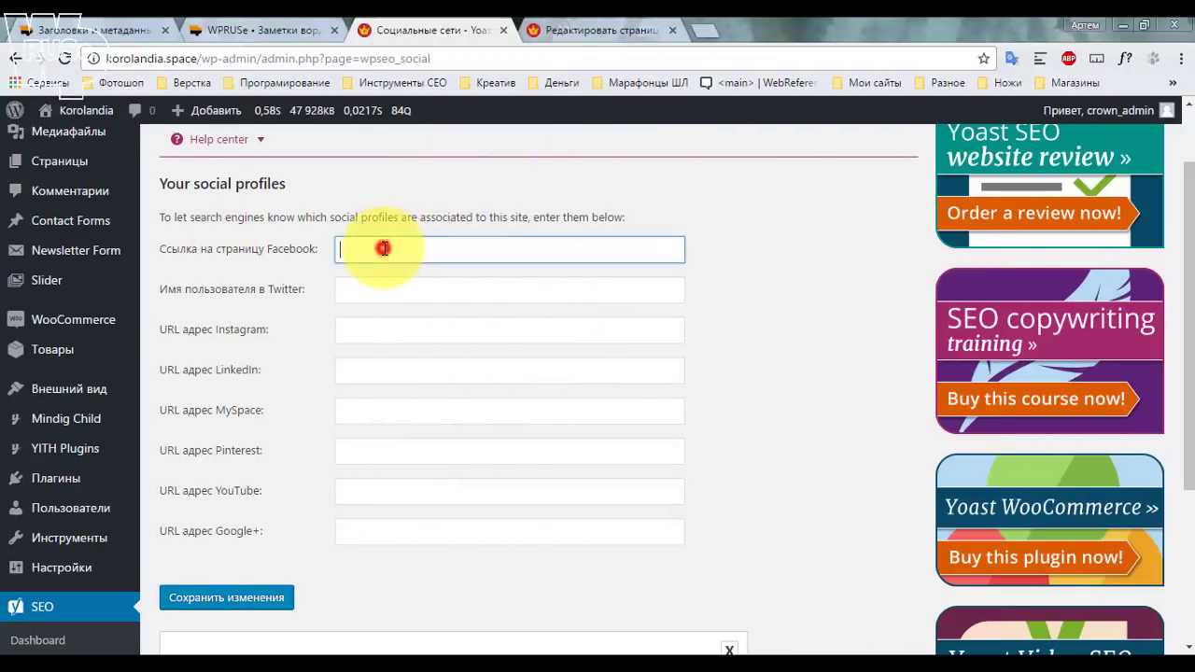
Review the social profile fields under Социальные сети and the Open Graph metadata option in the Facebook settings.
left_click(387, 293)
left_click(380, 356)
left_click(391, 237)
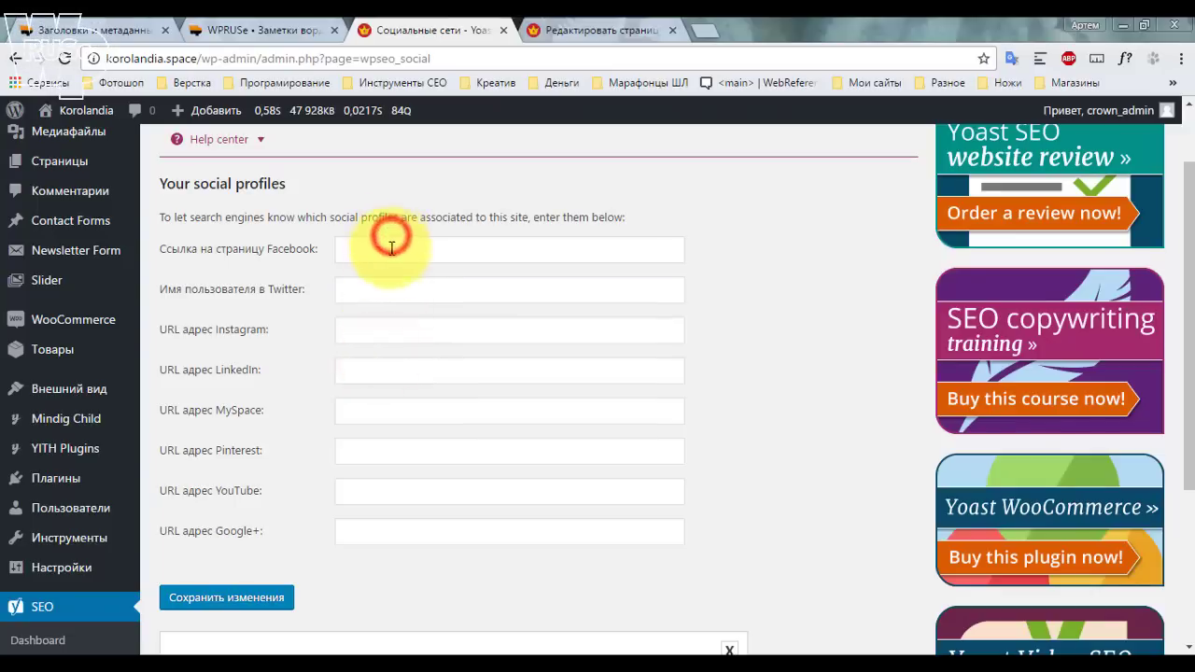
left_click(385, 246)
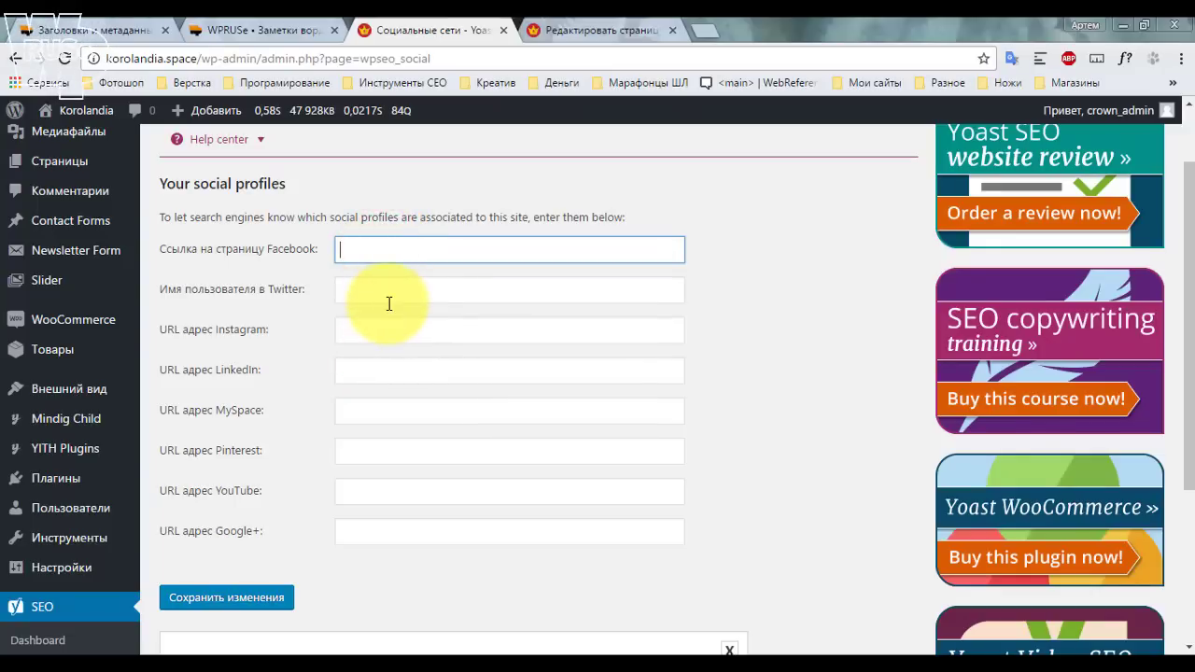
key("F5")
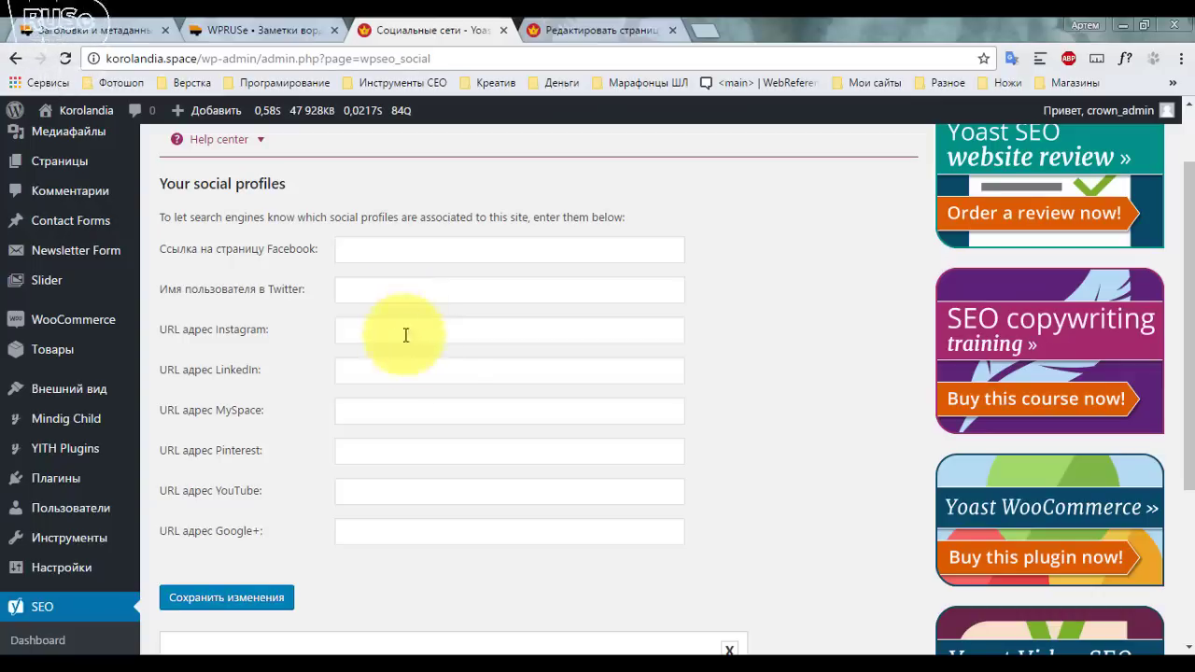
scroll(406, 335, "down", 1)
left_click(401, 407)
scroll(396, 439, "up", 1)
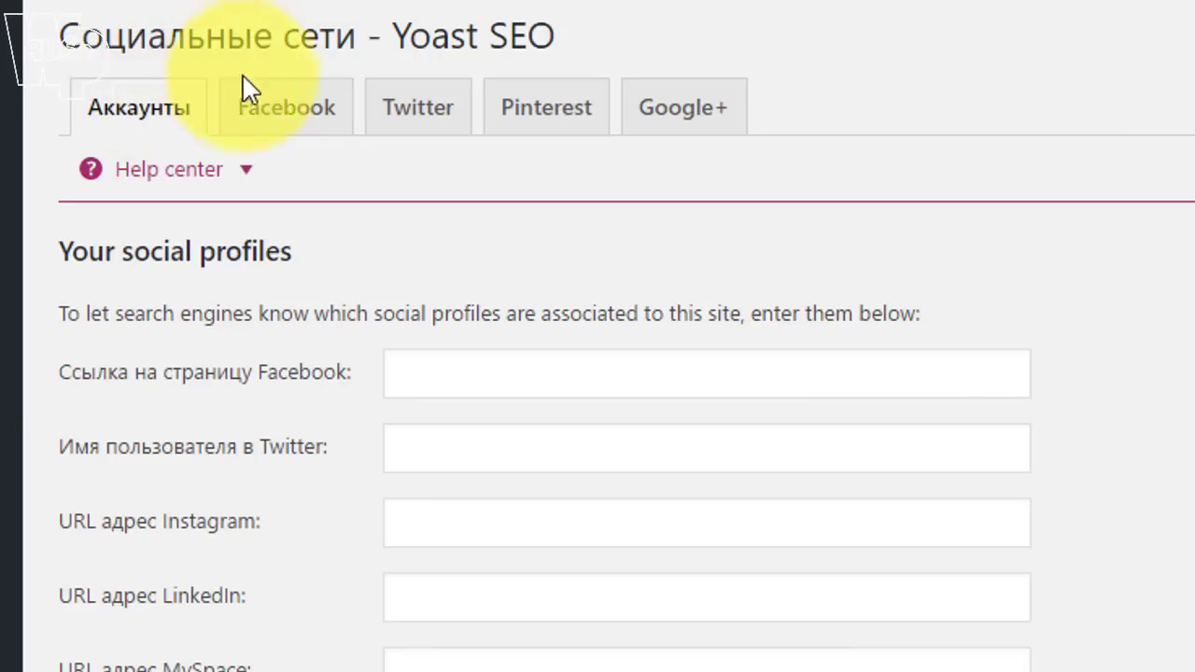
left_click(280, 103)
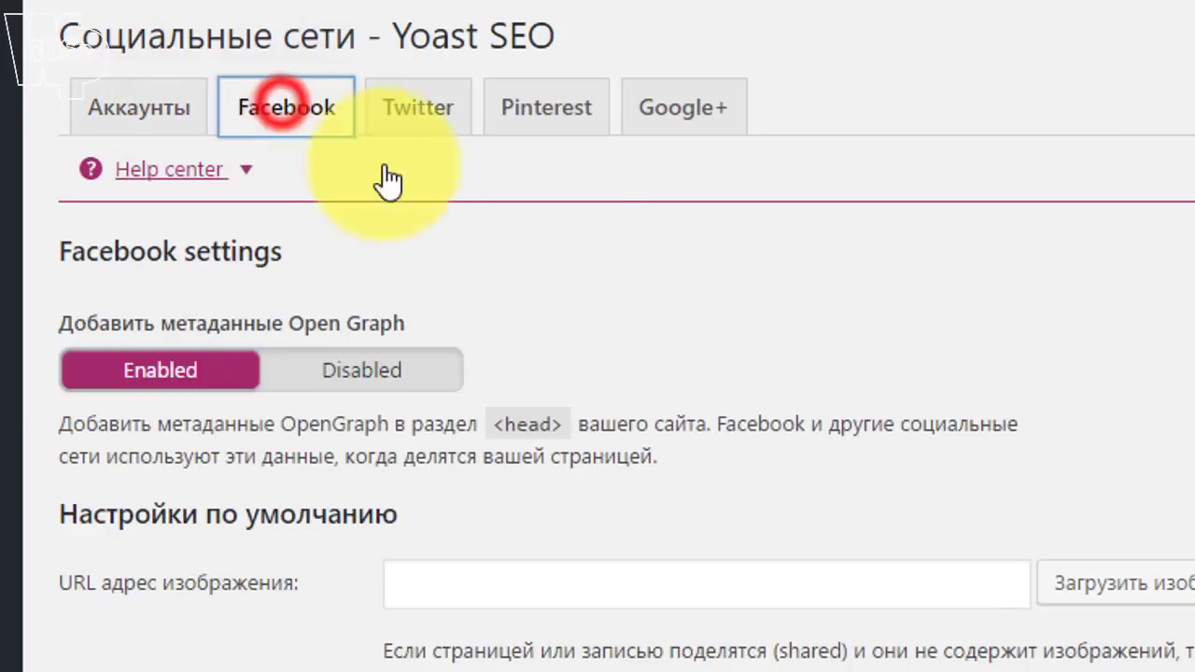
scroll(592, 255, "down", 2)
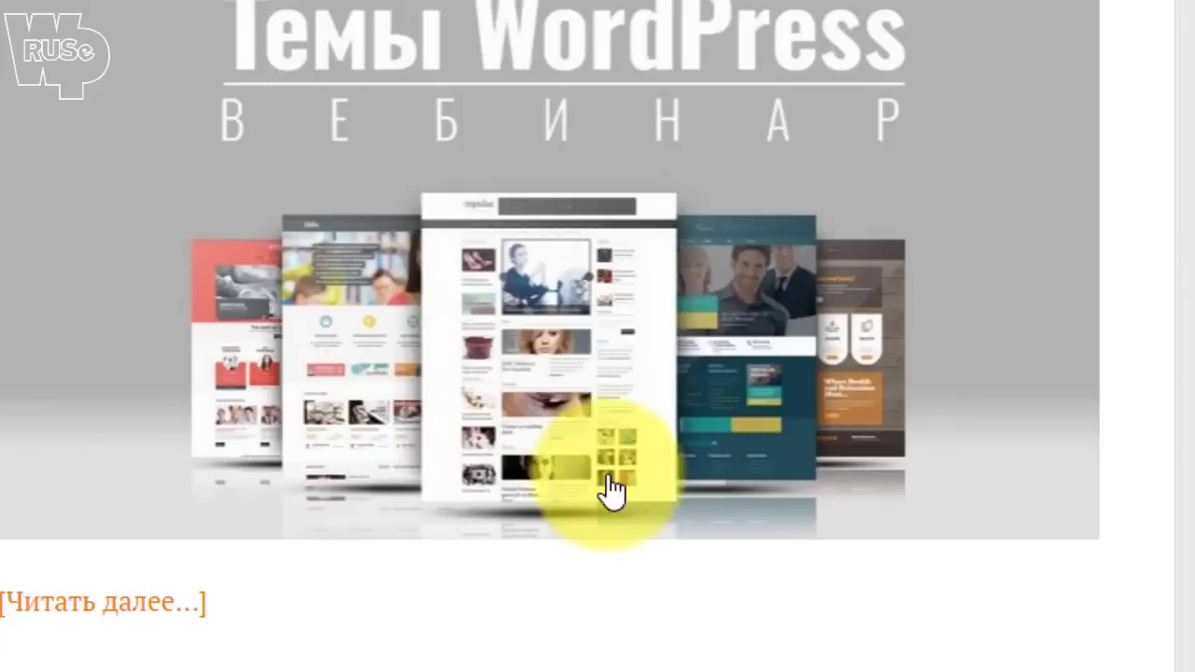
On the WPRUSe site, open the article «Скрываем статью с главной страницы и не только» and find its social share buttons.
scroll(608, 488, "down", 10)
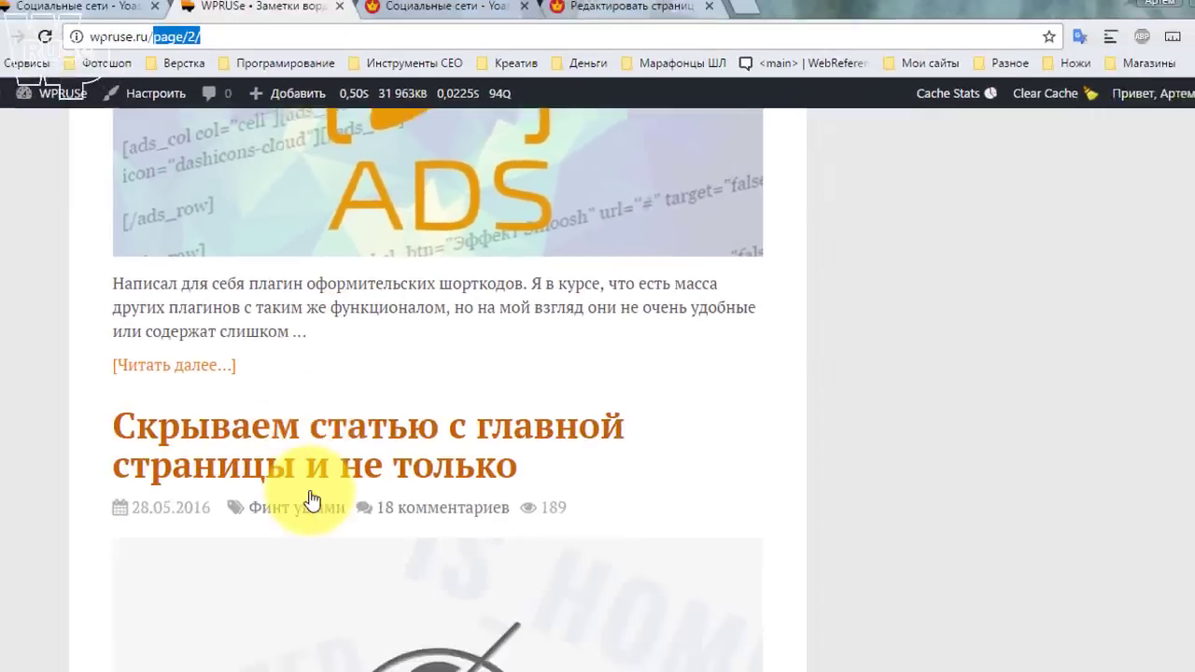
scroll(303, 466, "down", 3)
left_click(312, 214)
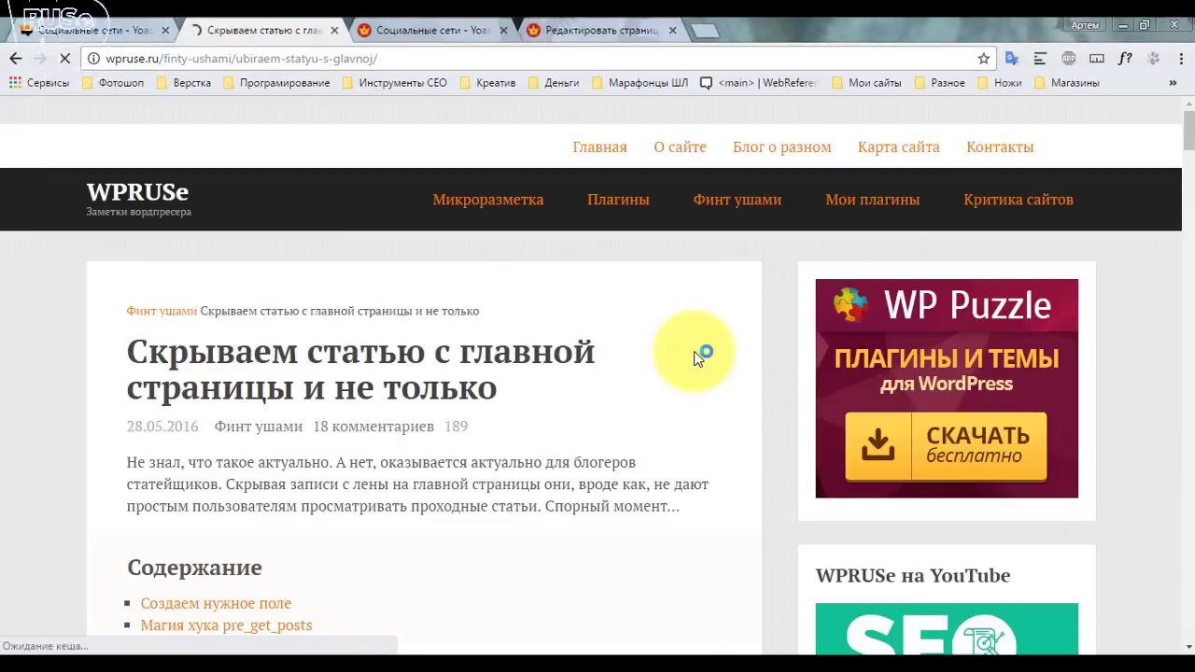
scroll(726, 355, "down", 12)
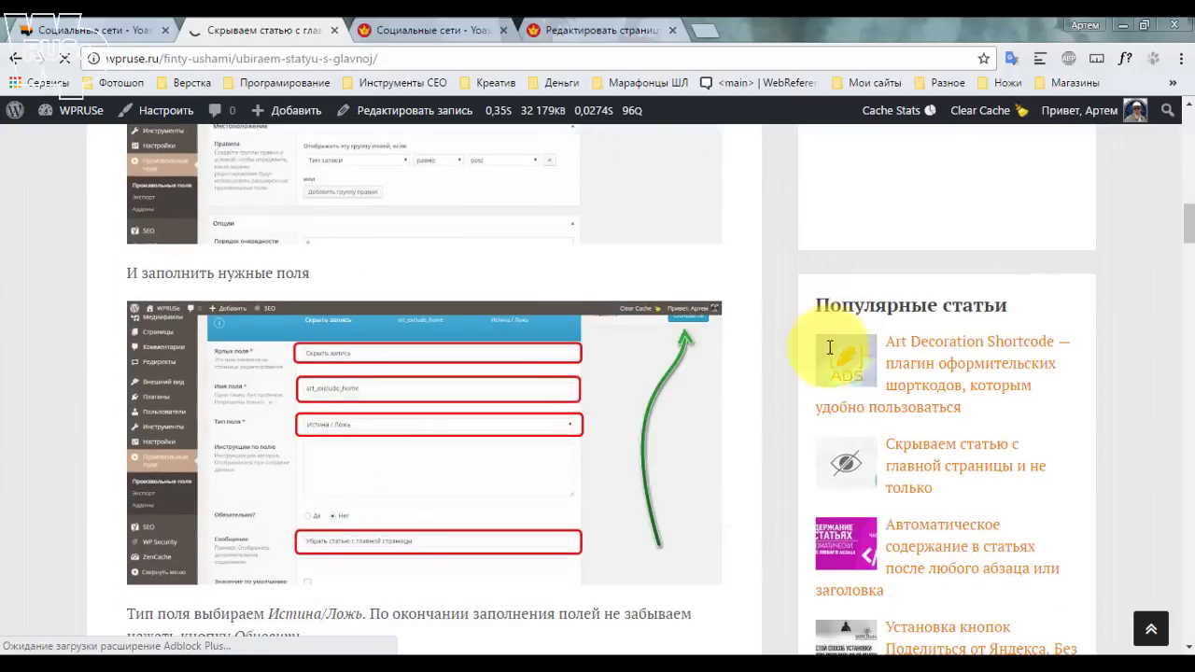
scroll(829, 347, "down", 15)
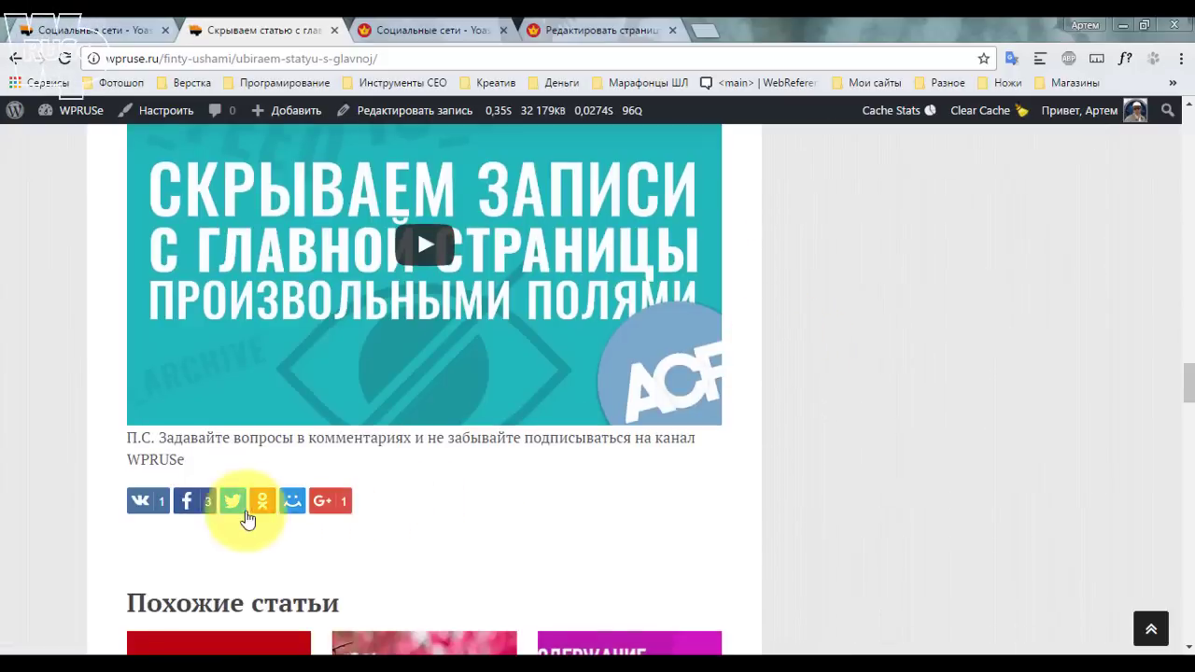
Preview the article's VKontakte share post with its image, title and description, close it and return to Korolandia's social settings.
left_click(139, 500)
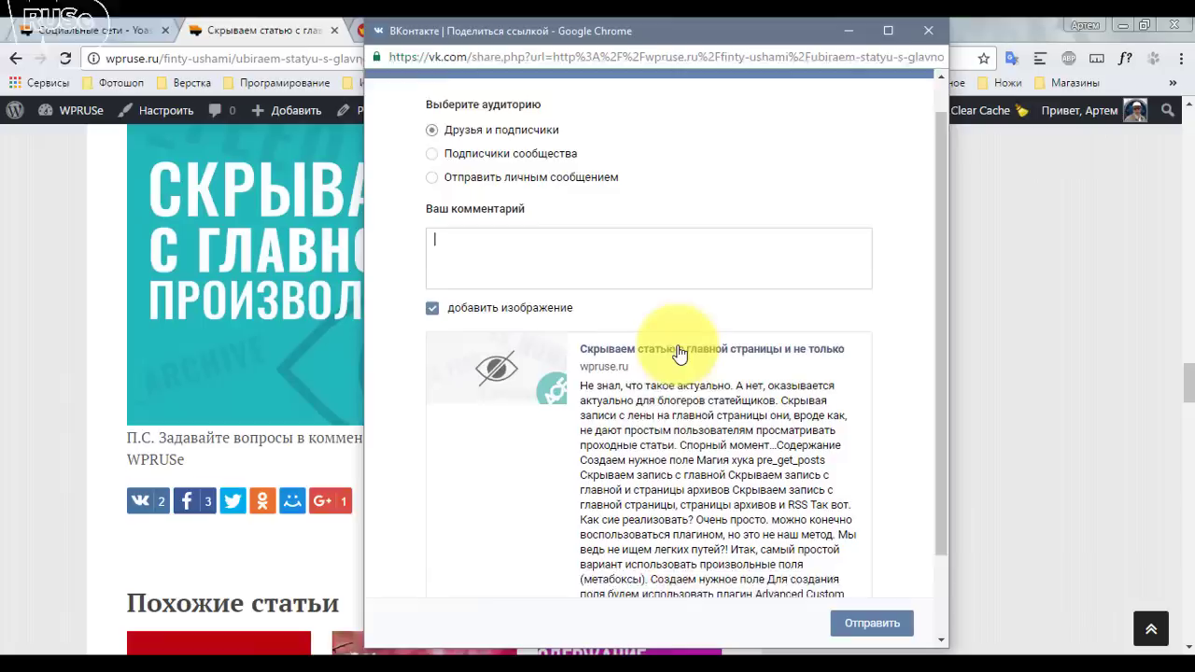
scroll(678, 353, "down", 2)
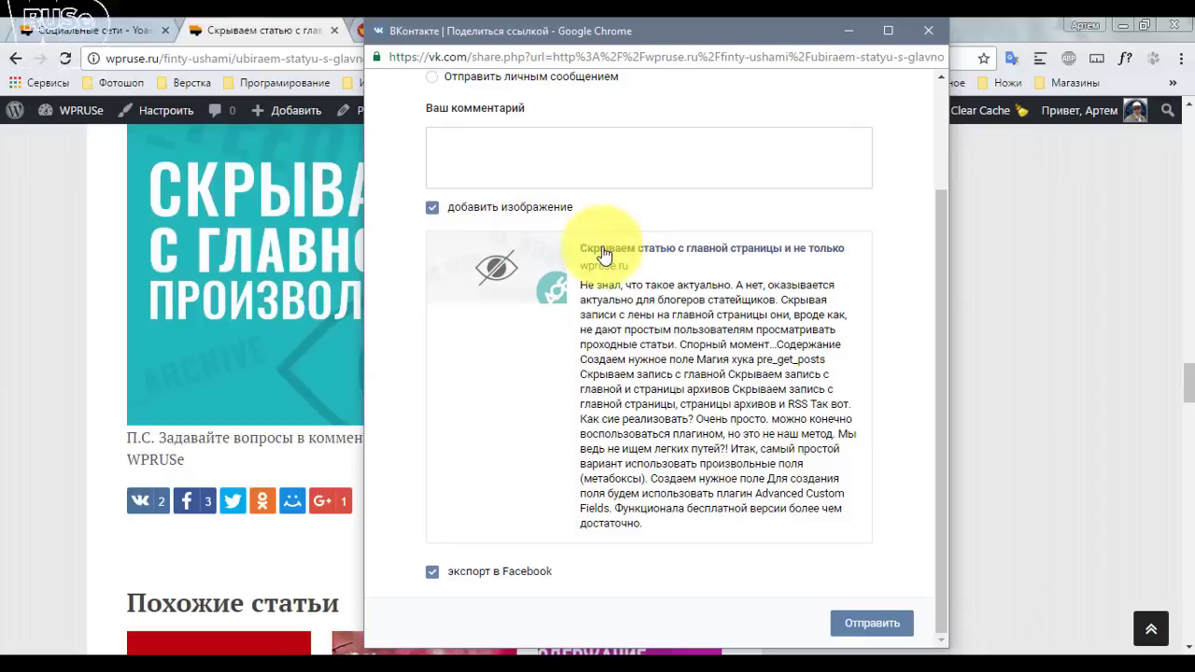
left_click(48, 346)
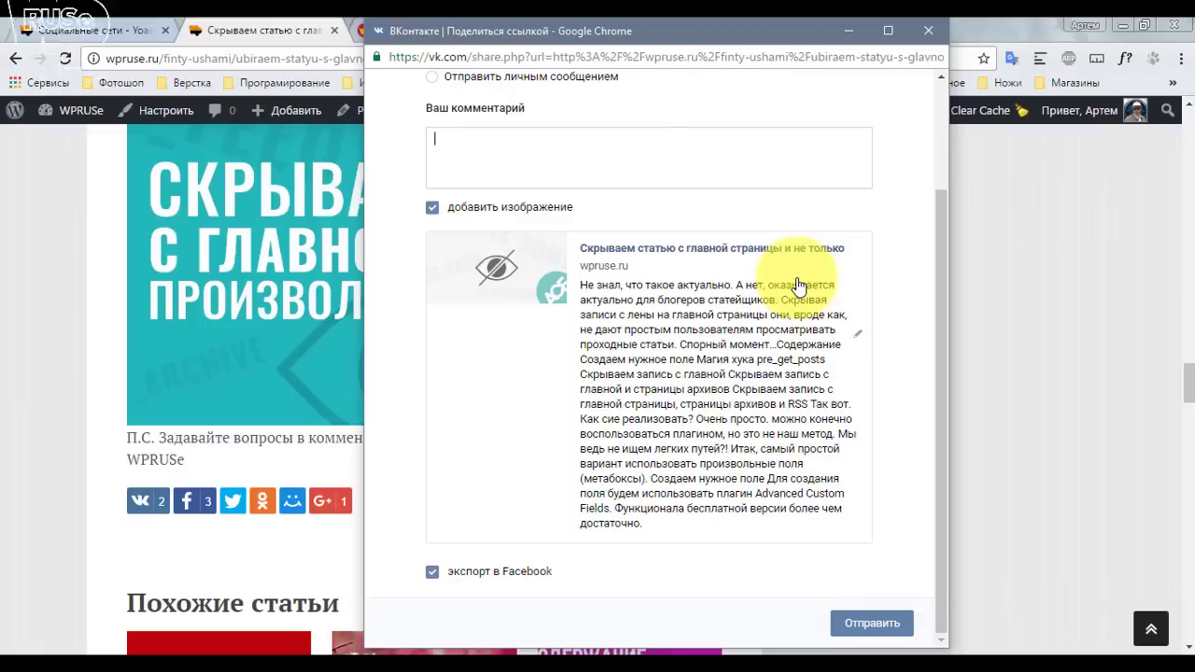
left_click(935, 34)
left_click(447, 30)
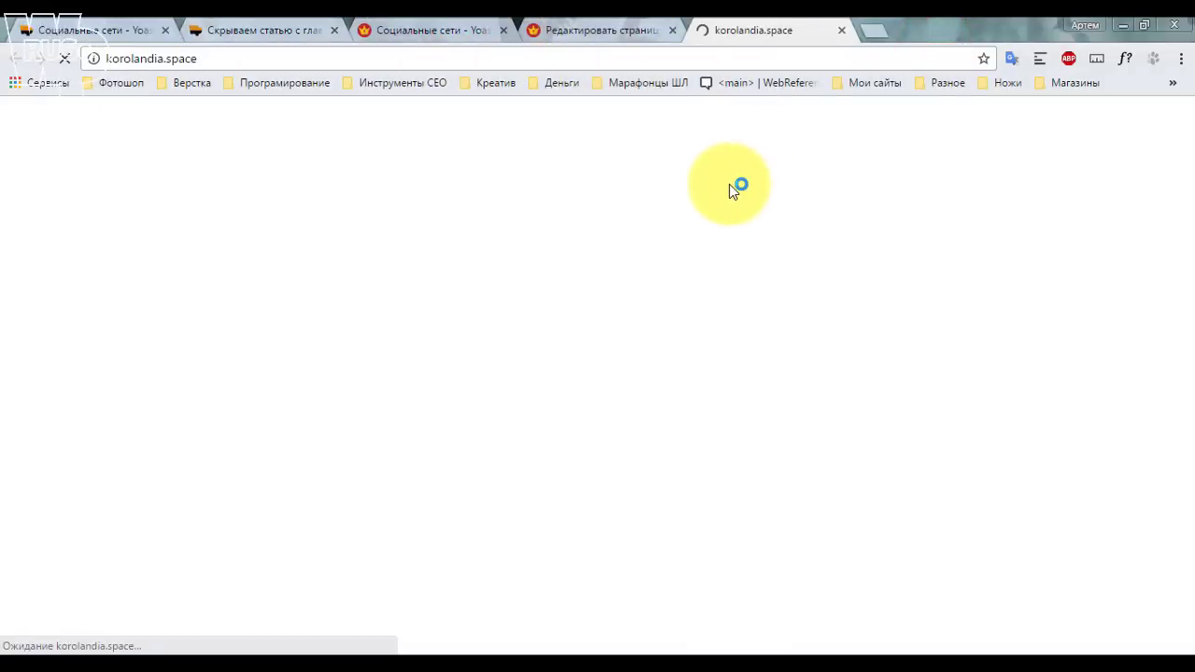
View the source of the Korolandia home page and highlight the Open Graph and Twitter meta tags that Yoast SEO adds.
key("ctrl+u")
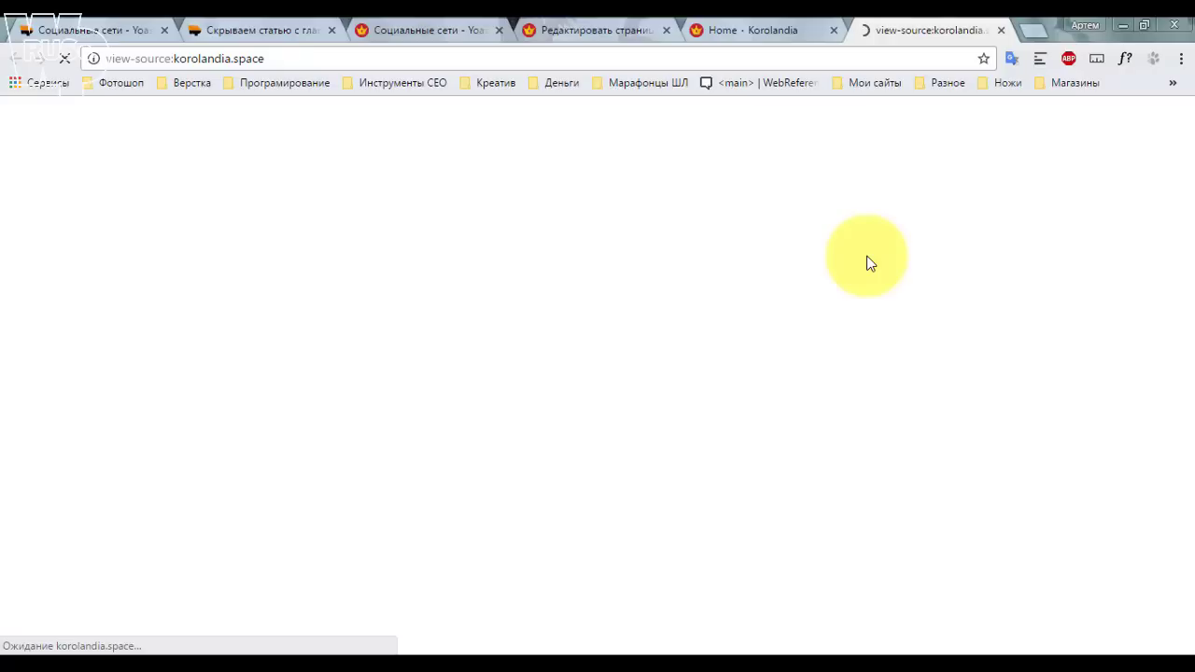
scroll(555, 280, "down", 3)
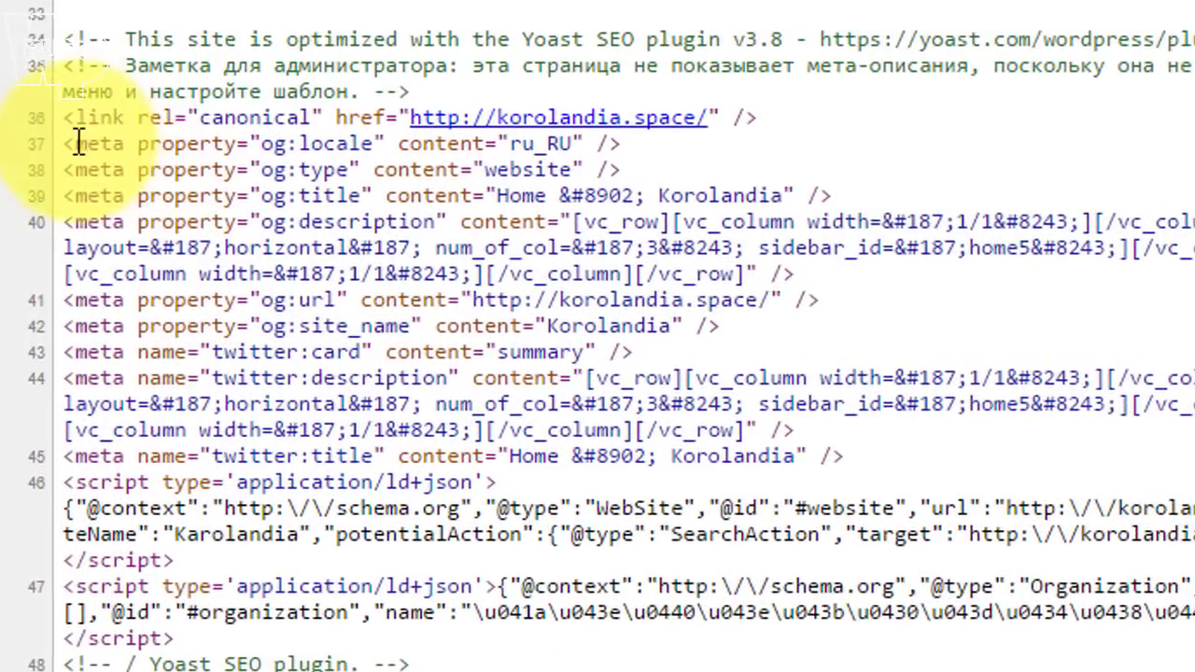
left_click_drag(51, 186, 663, 380)
left_click_drag(845, 390, 724, 328)
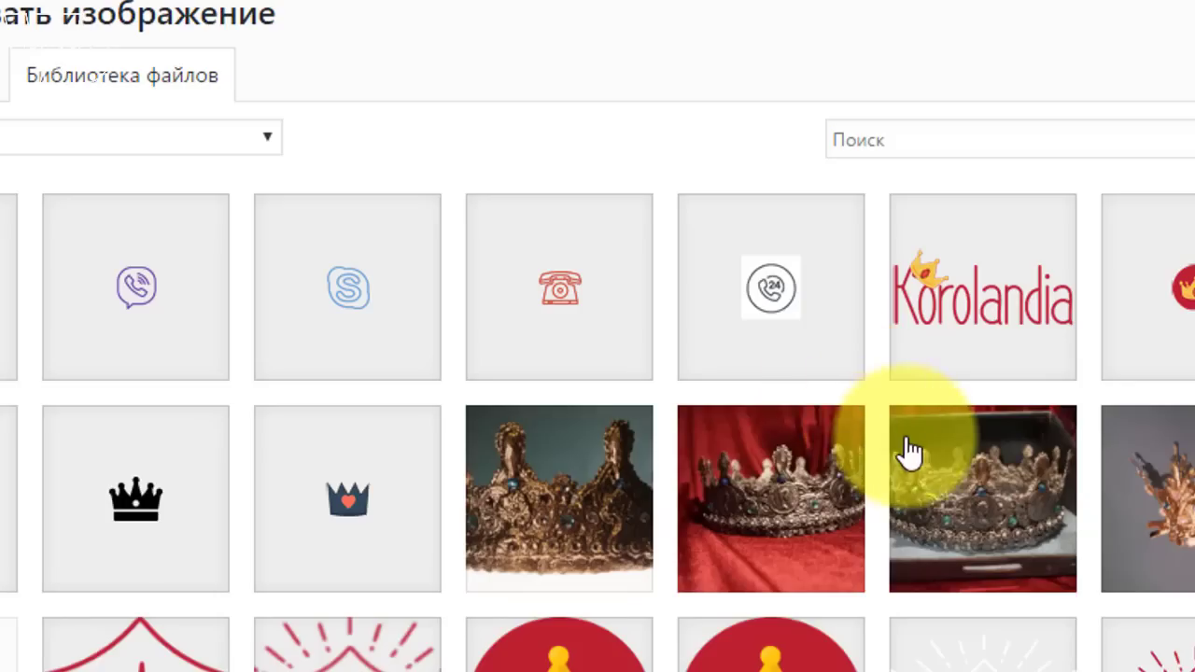
Choose a default Facebook image from the media library and save the Facebook settings.
scroll(906, 454, "down", 3)
left_click(327, 457)
left_click(11, 612)
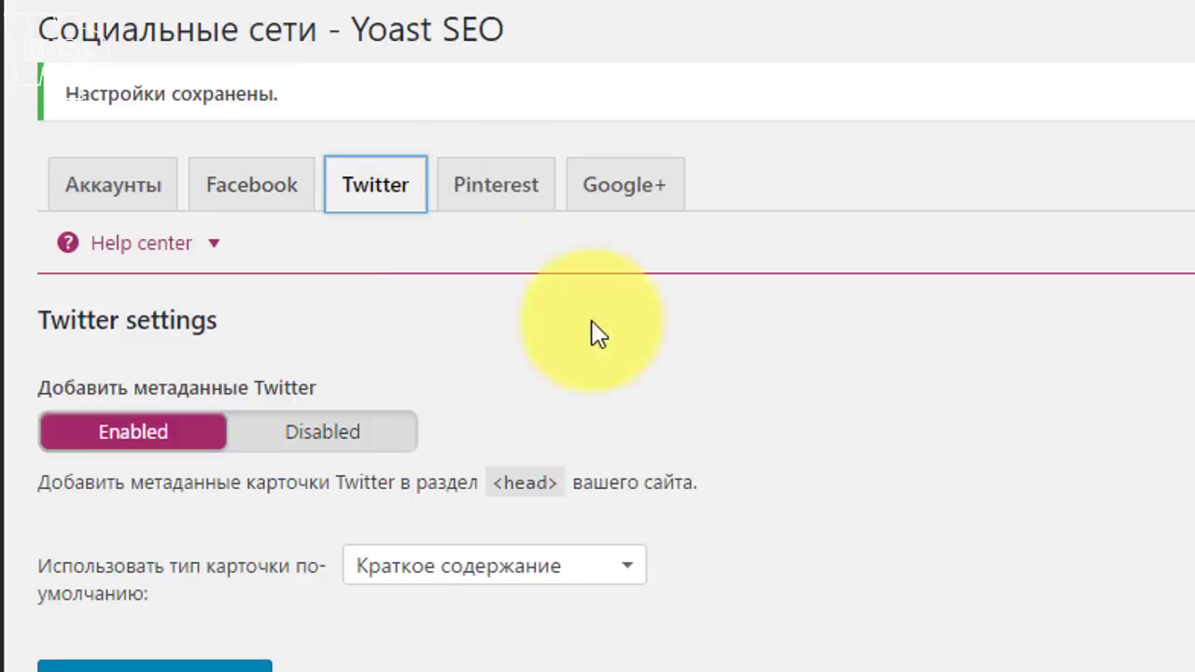
Set the default Twitter card type to «Краткое содержание с большой картинкой» and save the Twitter settings.
scroll(635, 354, "down", 3)
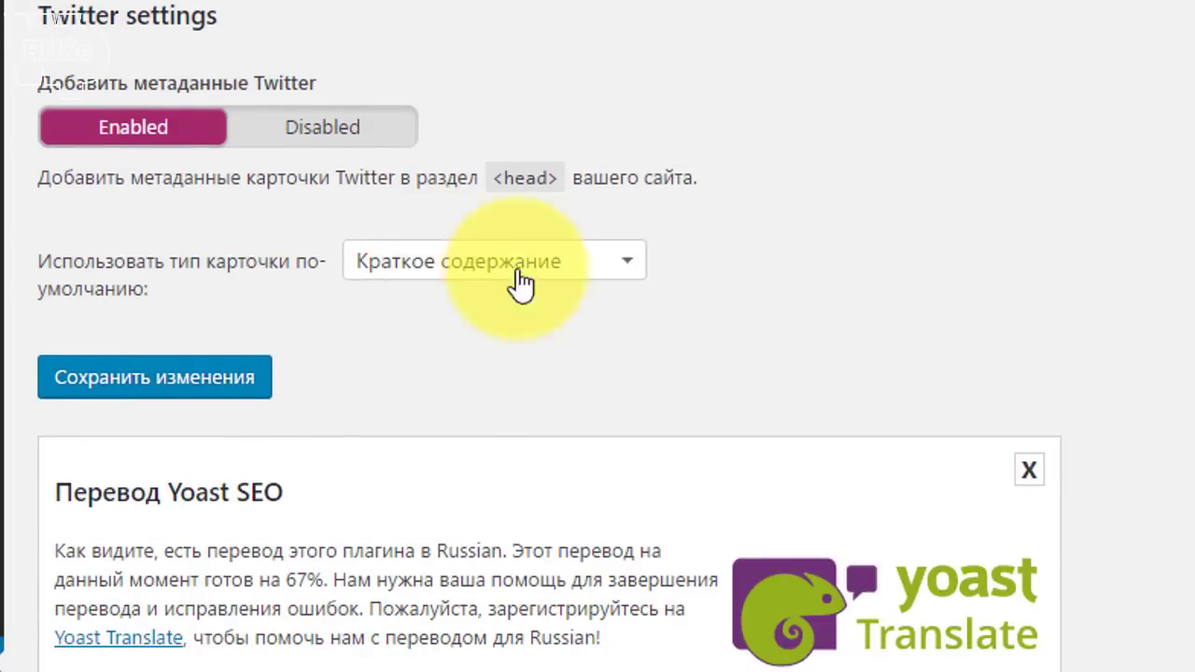
left_click(448, 272)
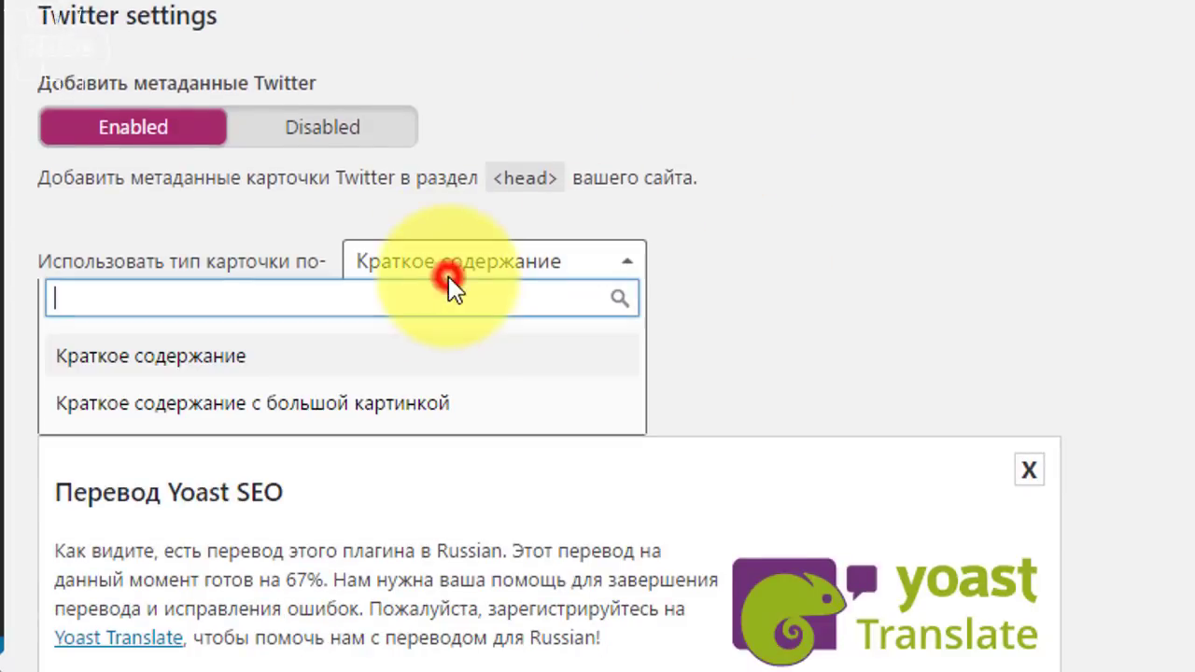
left_click(413, 400)
left_click(189, 360)
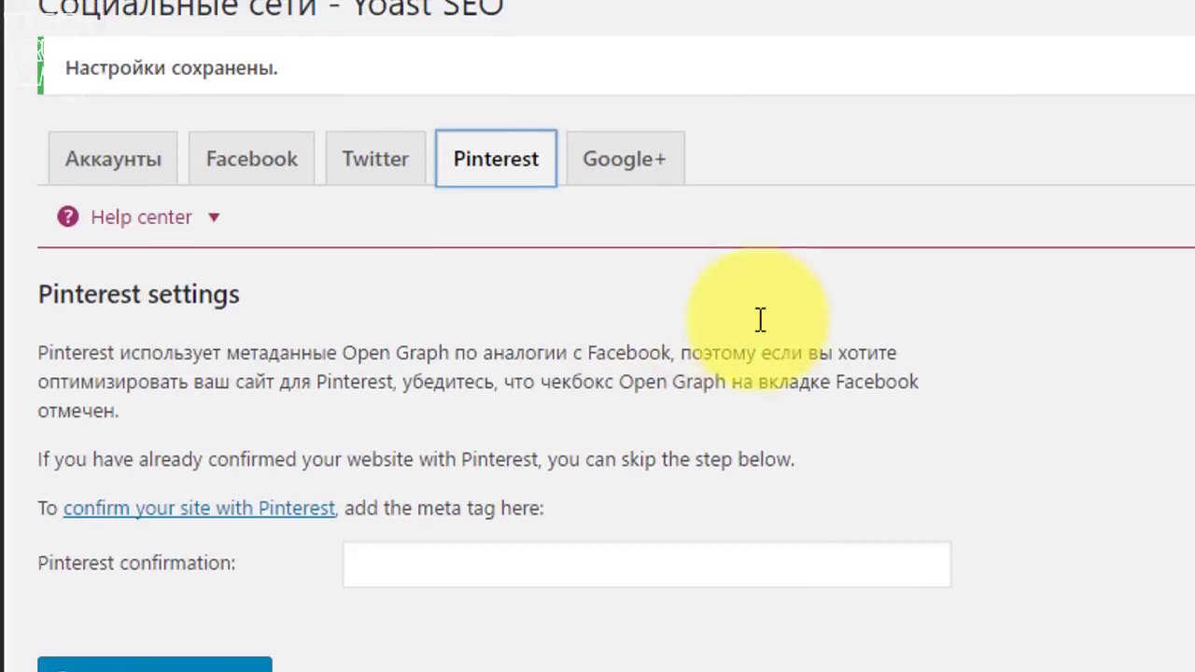
Review the Pinterest confirmation field and the Google+ owner page field in the social settings.
scroll(716, 286, "down", 3)
scroll(723, 327, "up", 3)
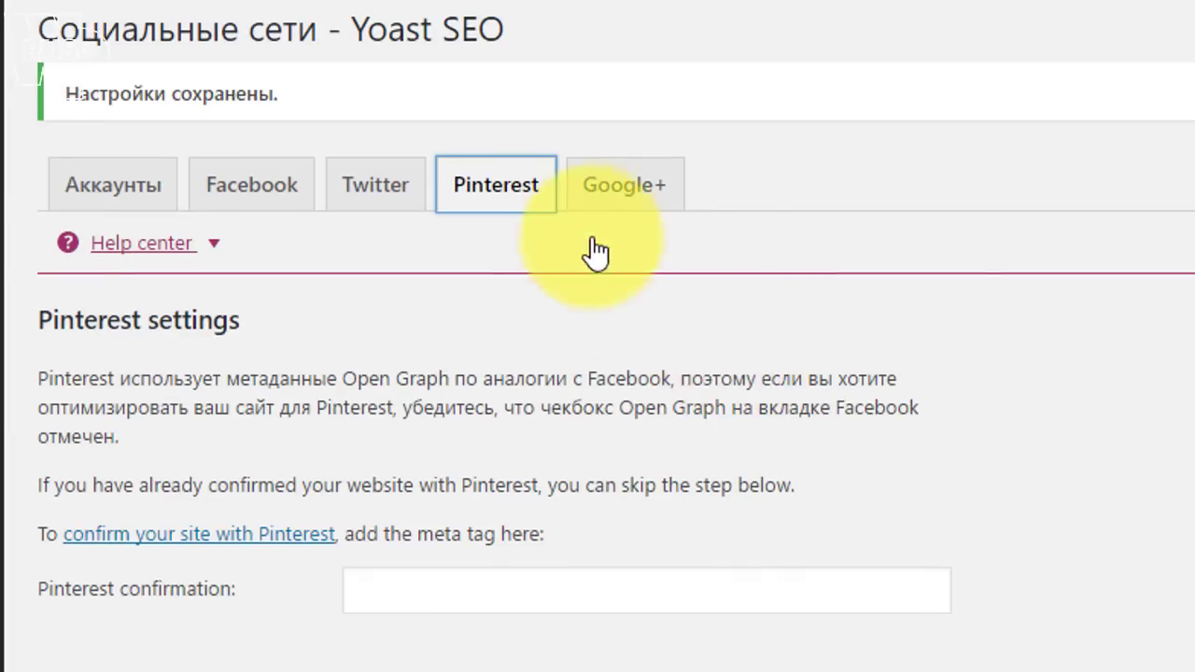
left_click(616, 189)
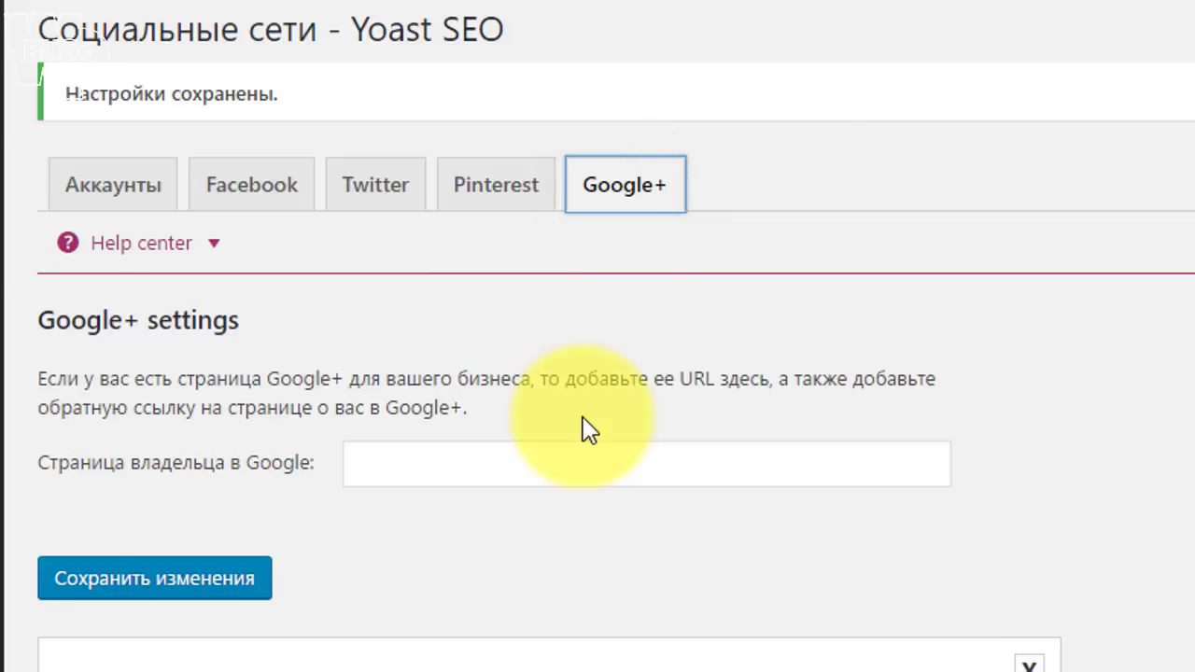
left_click(459, 129)
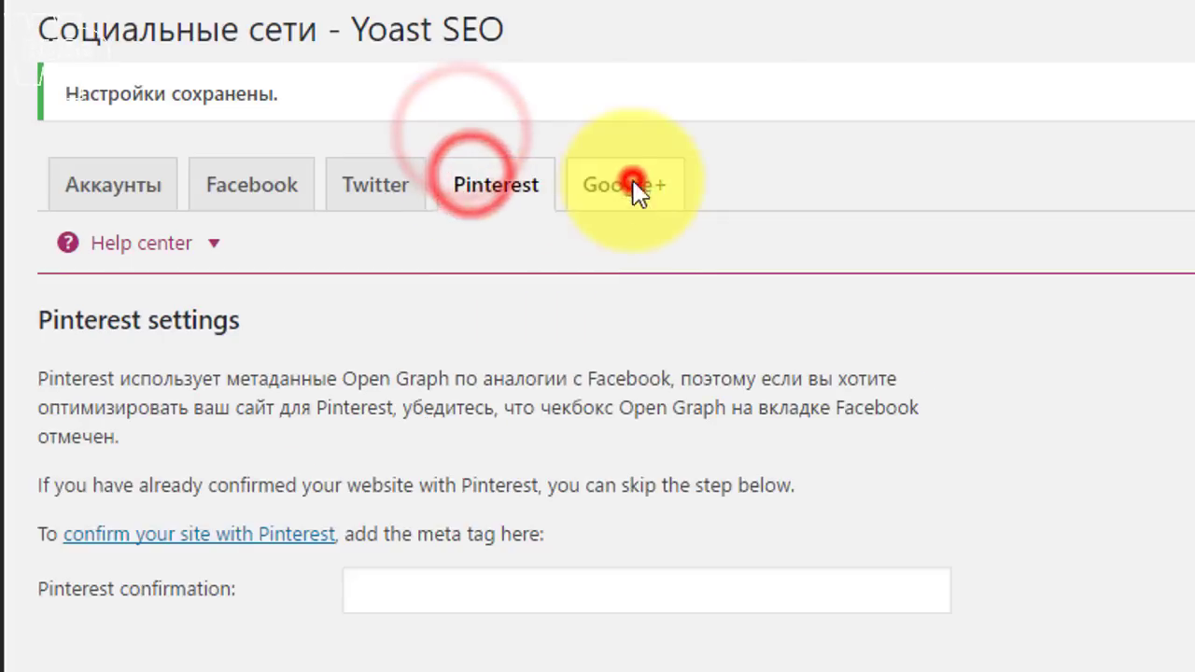
left_click(633, 185)
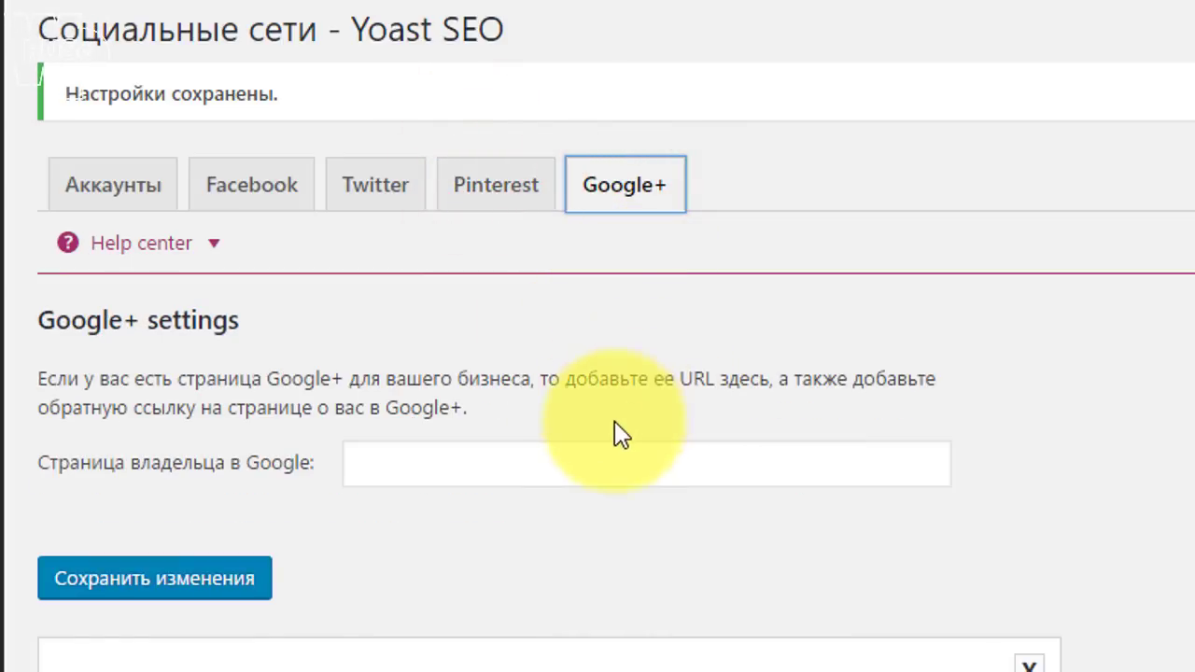
scroll(613, 301, "down", 3)
scroll(616, 299, "up", 3)
scroll(618, 300, "down", 4)
scroll(616, 301, "down", 3)
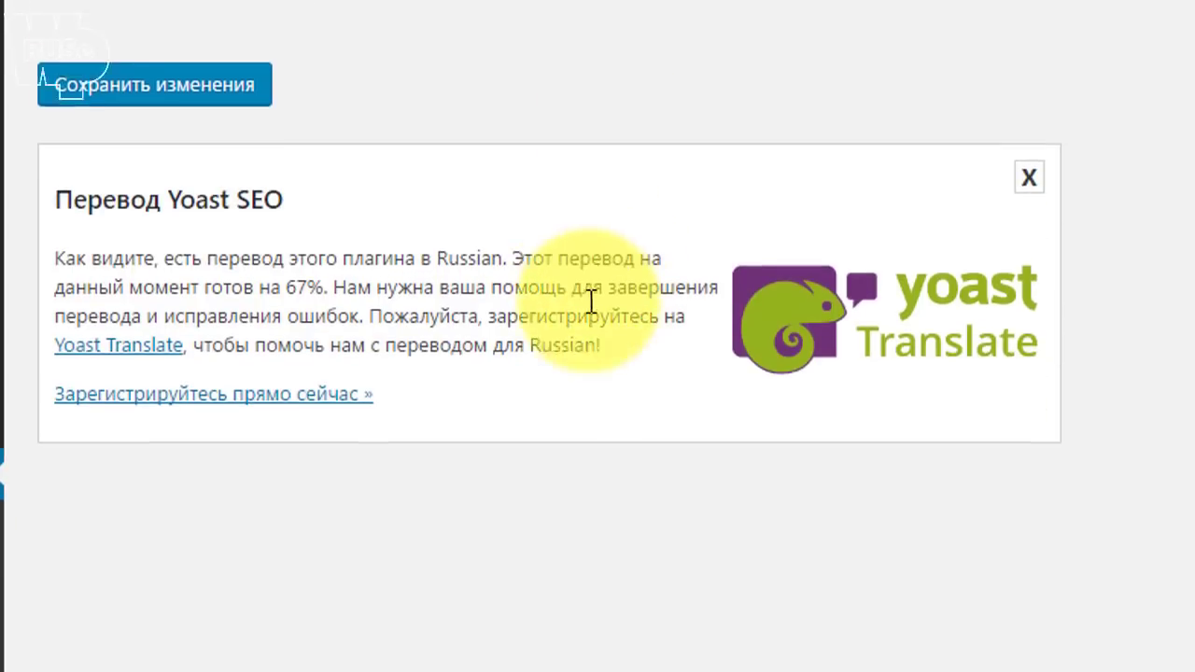
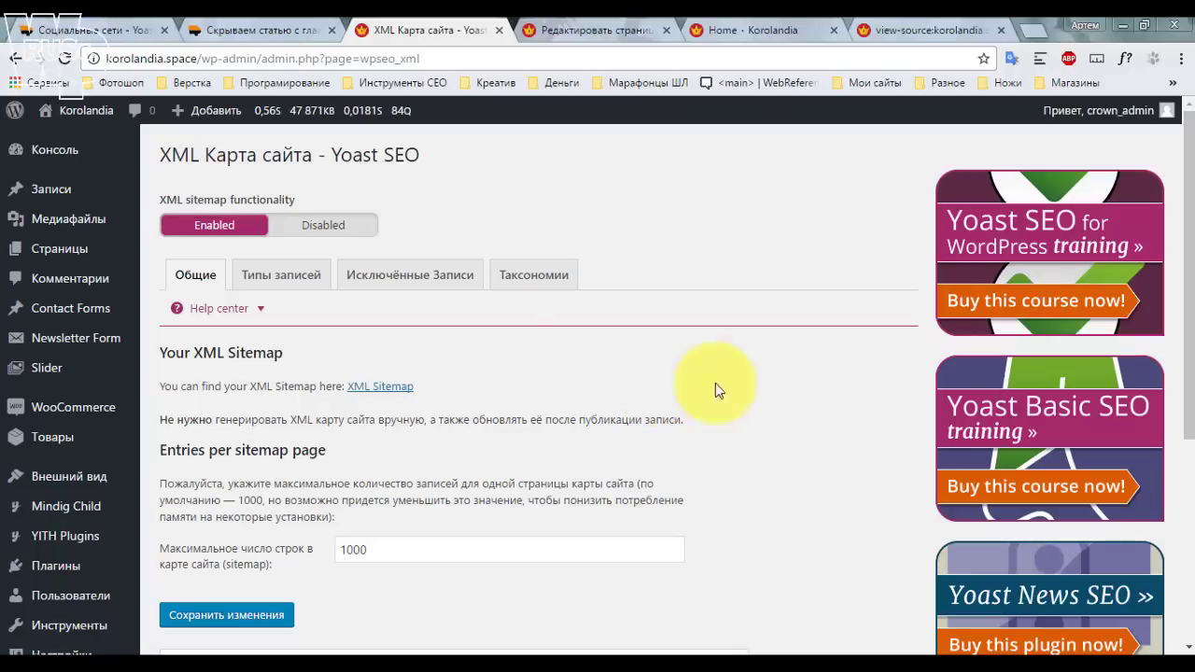
Switch the XML sitemap functionality off and back on, and save the general sitemap settings.
left_click(323, 225)
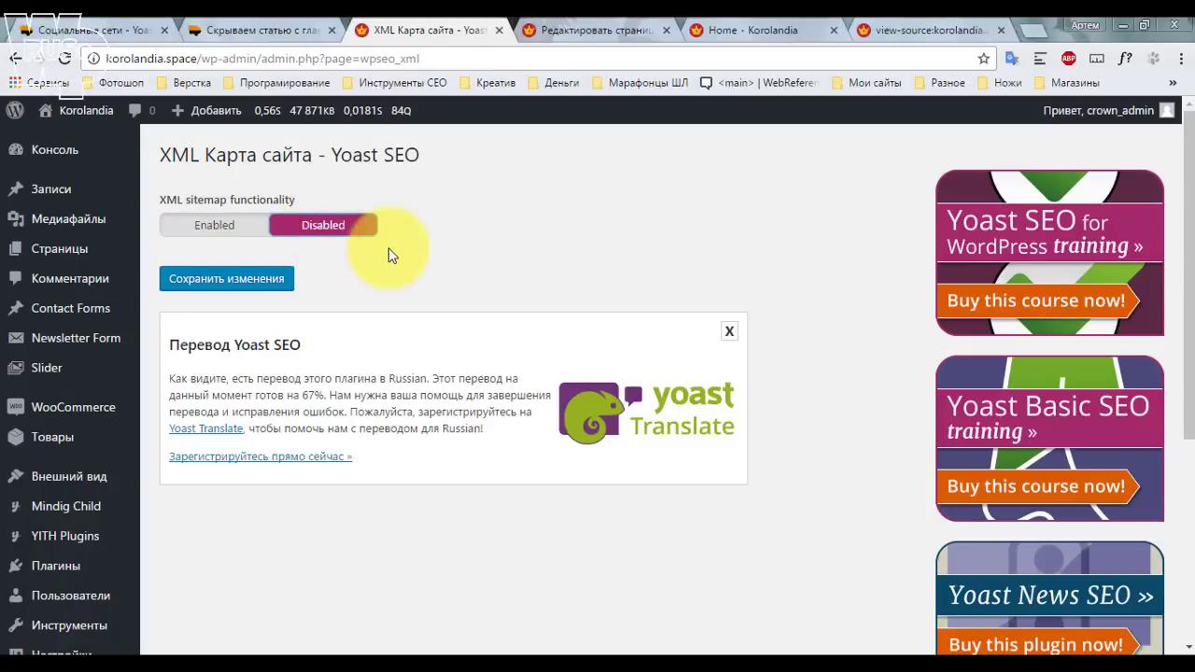
left_click(211, 223)
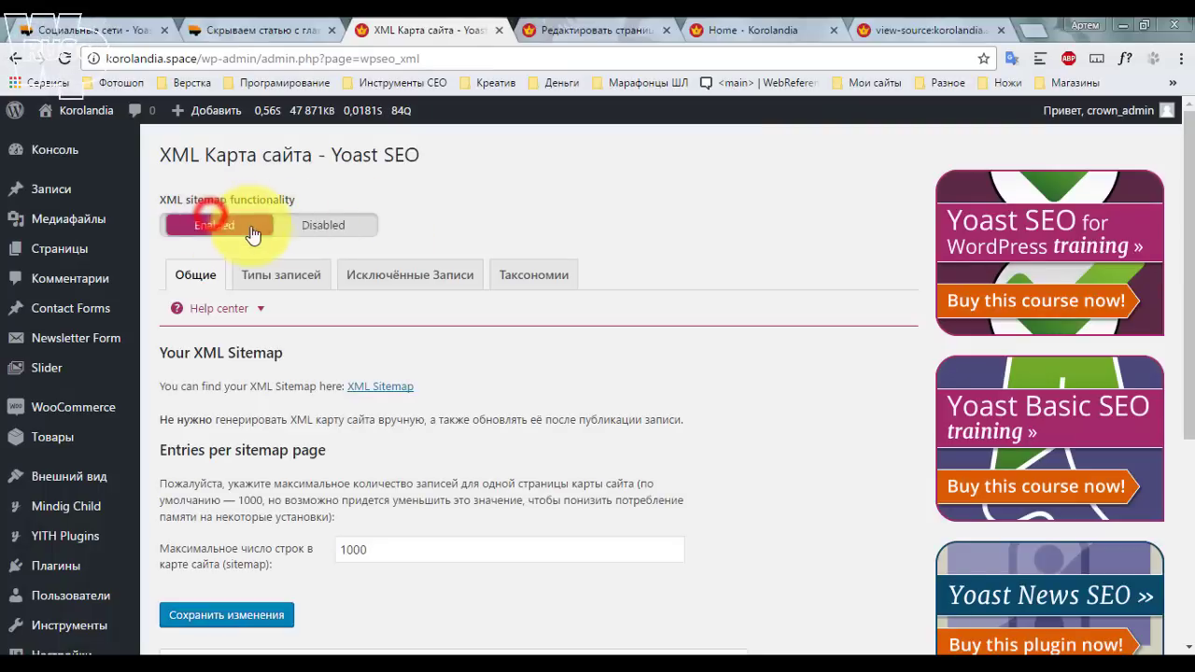
scroll(425, 219, "down", 1)
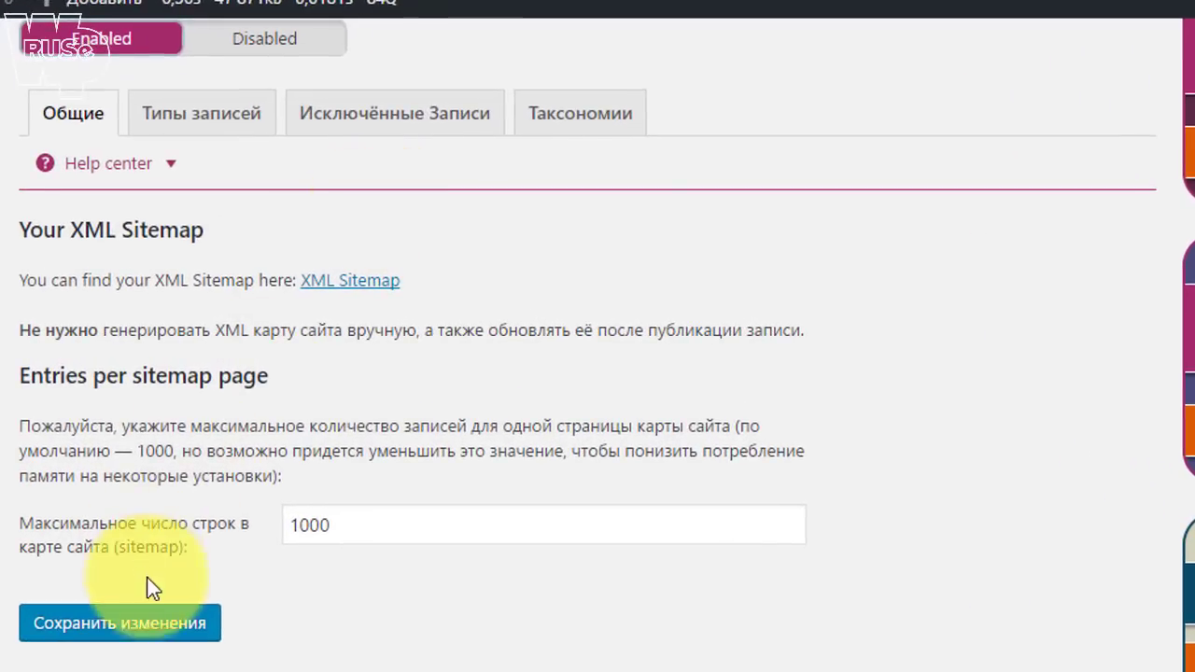
left_click(184, 593)
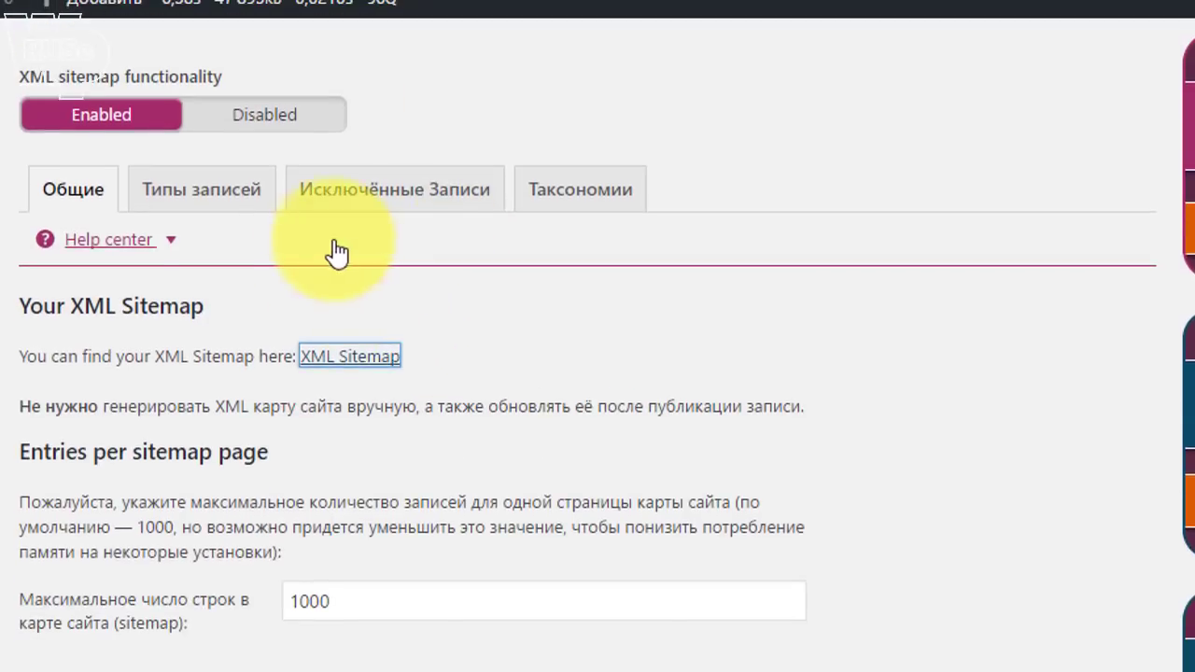
Save the post types sitemap settings with posts, pages and products in the sitemap and media files excluded.
left_click(237, 198)
scroll(427, 320, "down", 1)
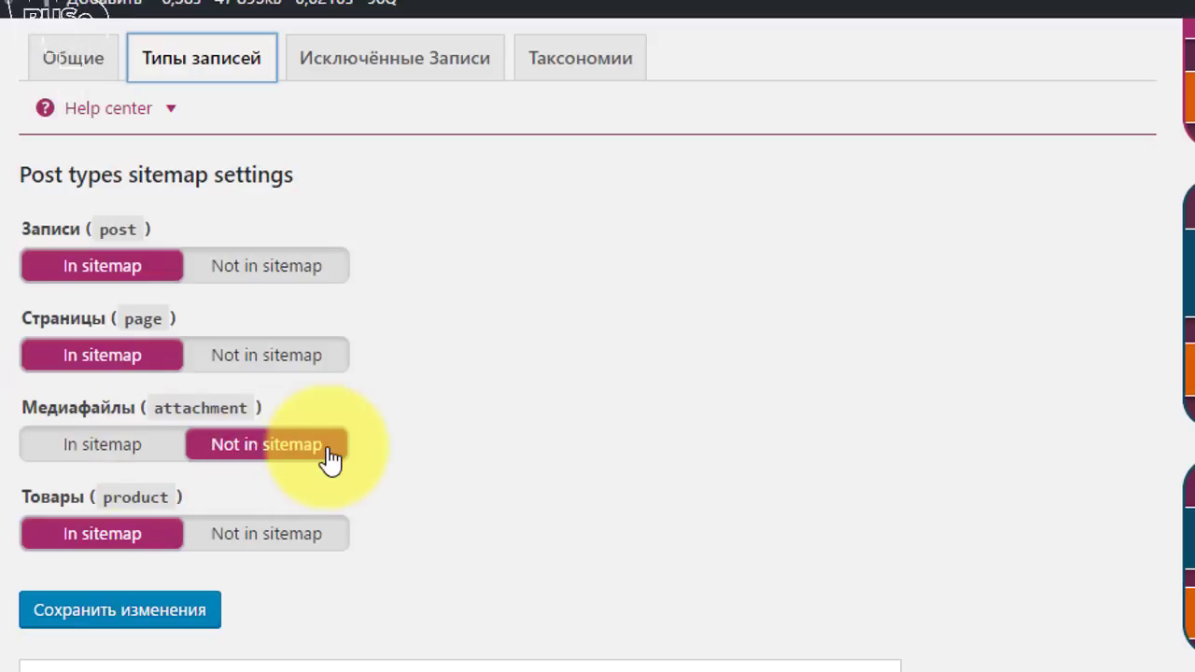
left_click(125, 610)
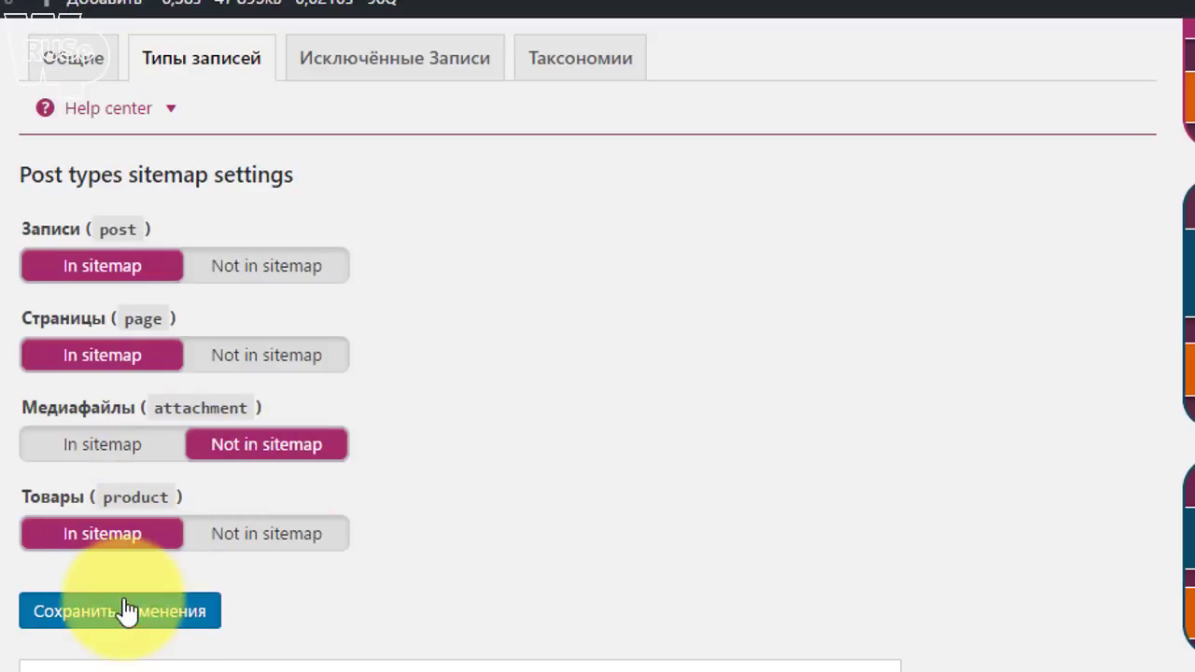
Exclude post tags, product tags and shipping classes from the sitemap in the taxonomy settings and save the changes.
left_click(338, 429)
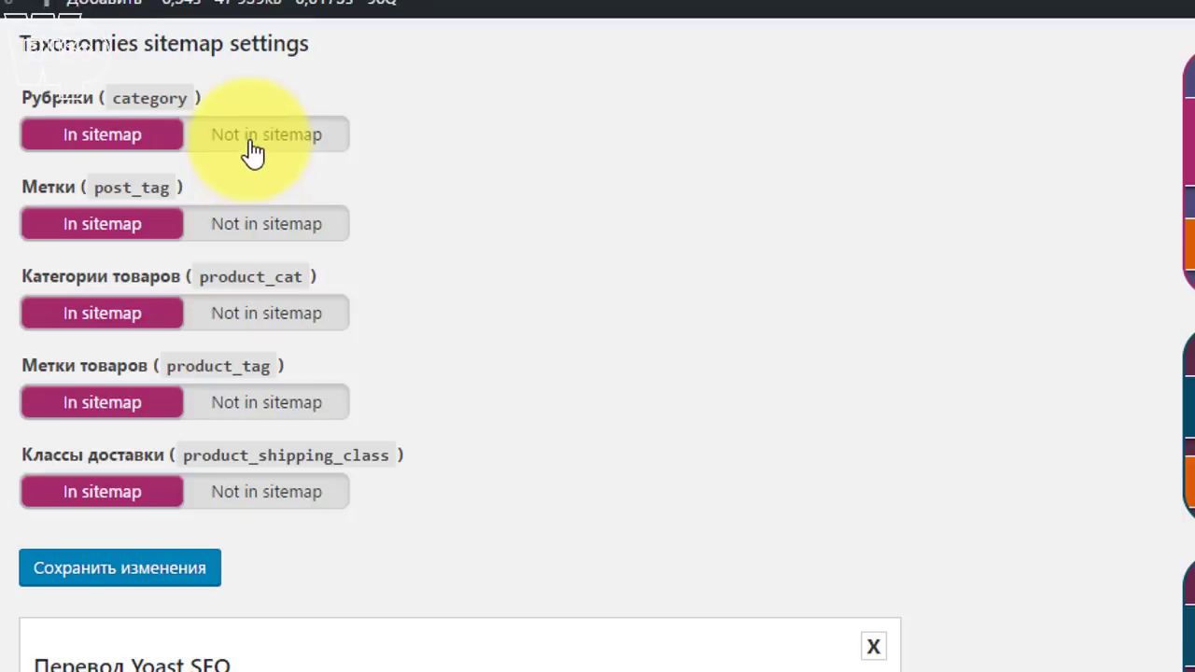
left_click(292, 231)
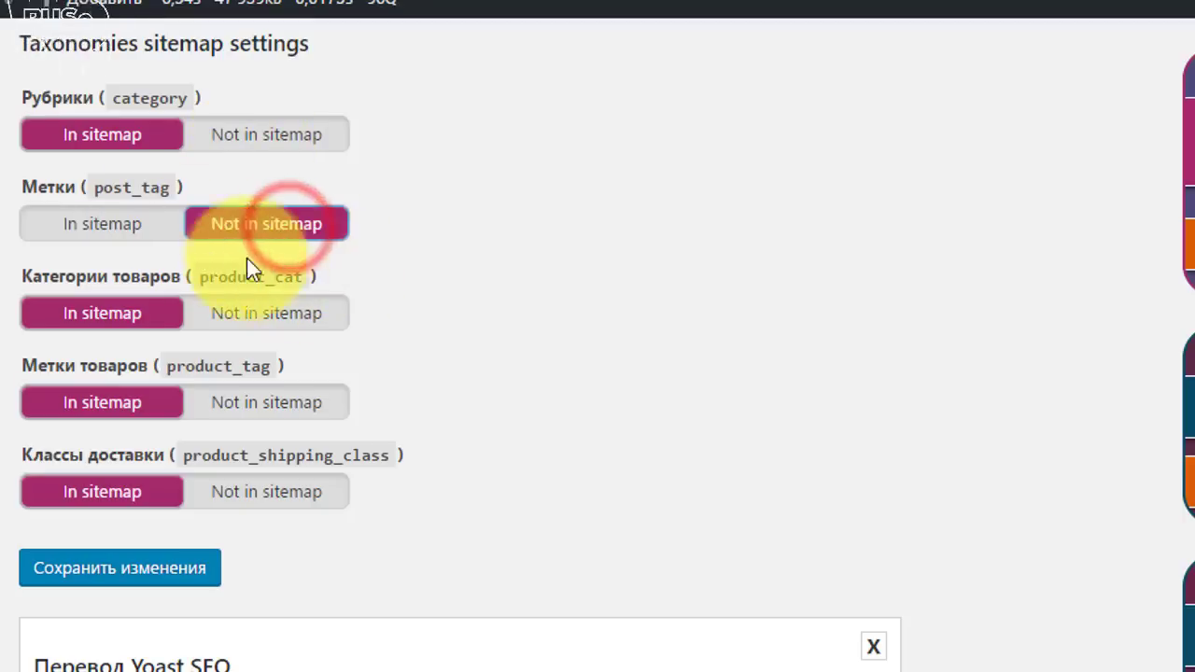
left_click(249, 405)
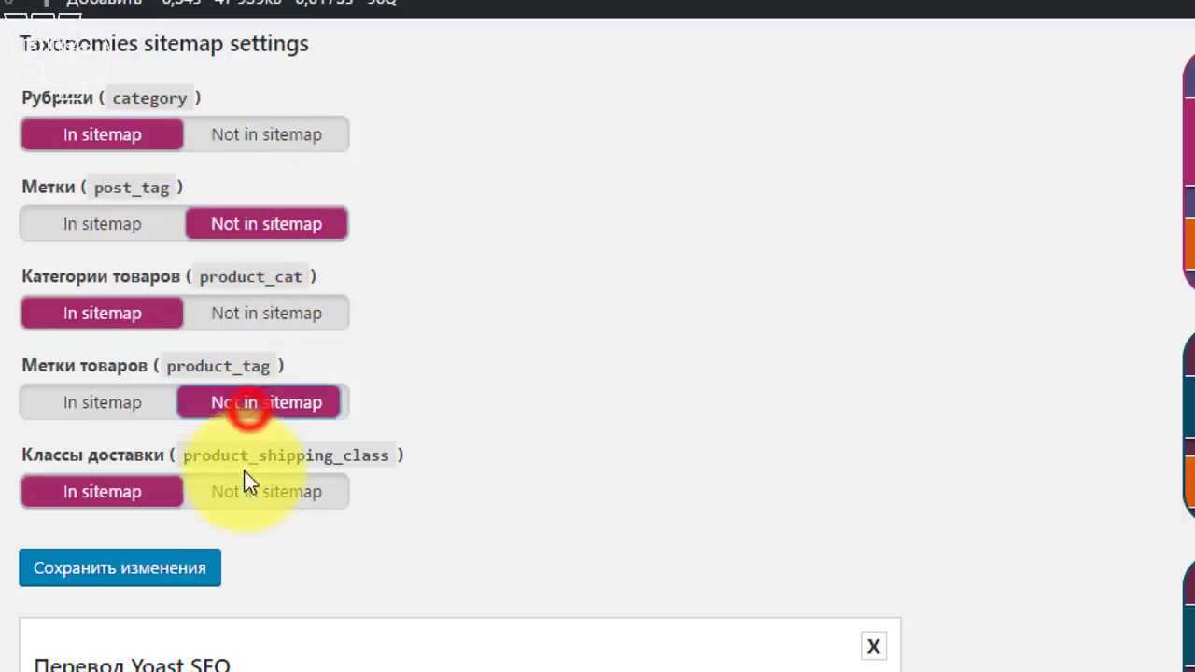
left_click(270, 492)
left_click(63, 571)
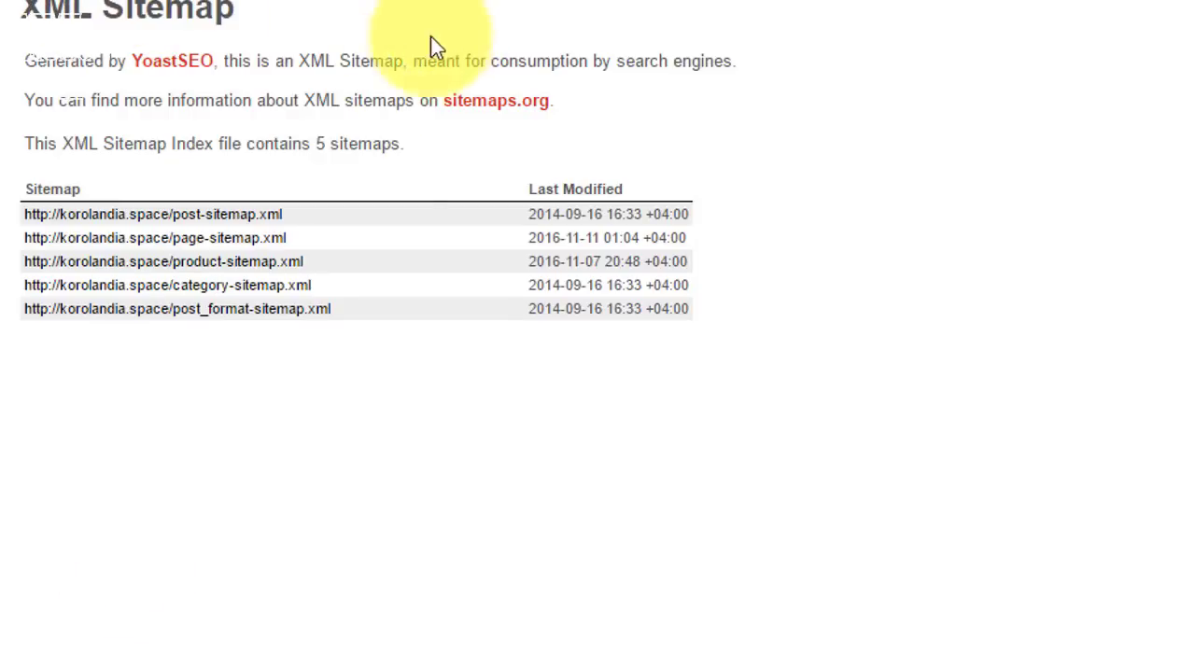
Examine the category and product sitemaps and the sitemap_index.xml part of the index address, and return to the XML sitemap settings.
left_click(168, 285)
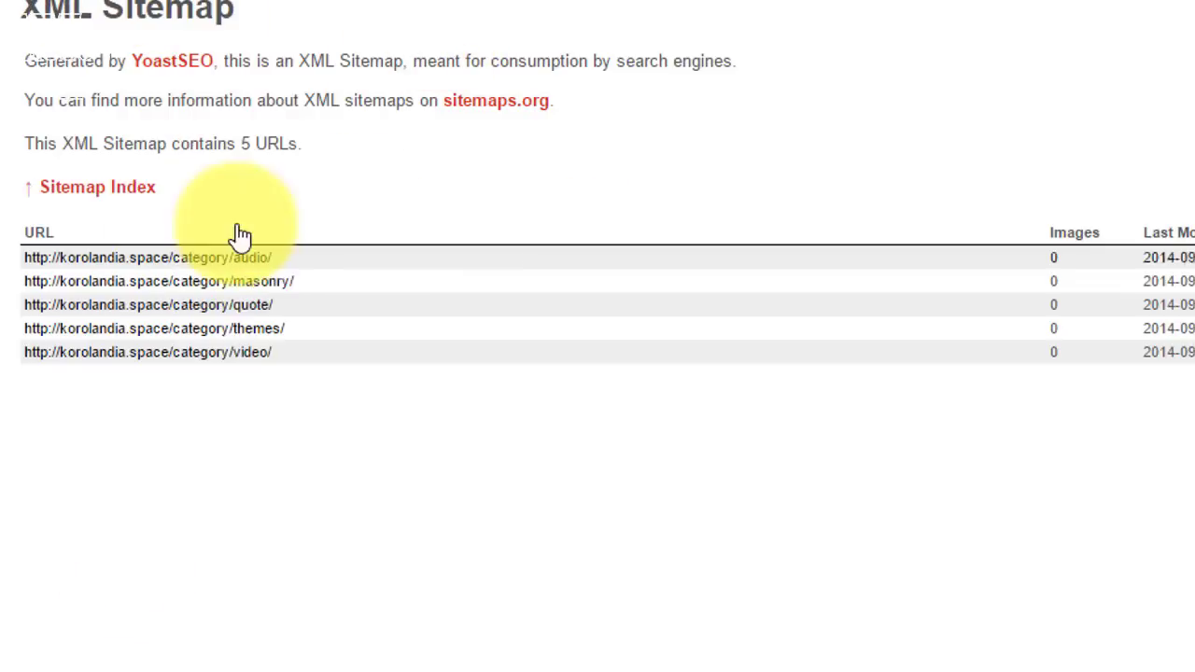
left_click(70, 190)
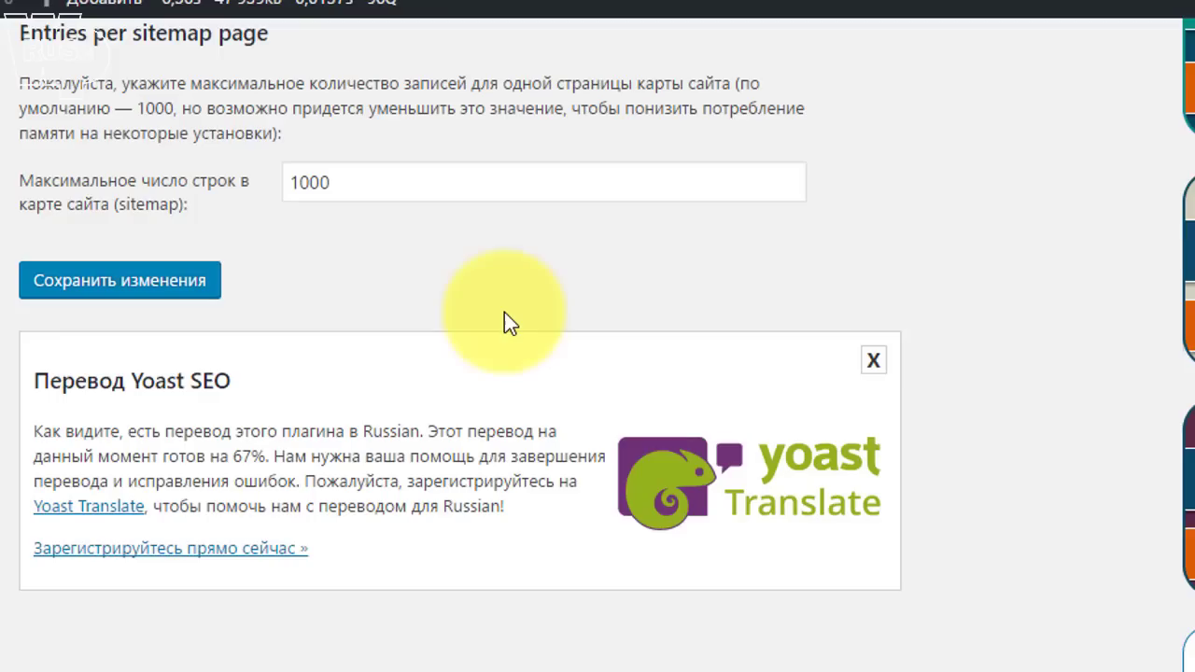
scroll(504, 311, "up", 4)
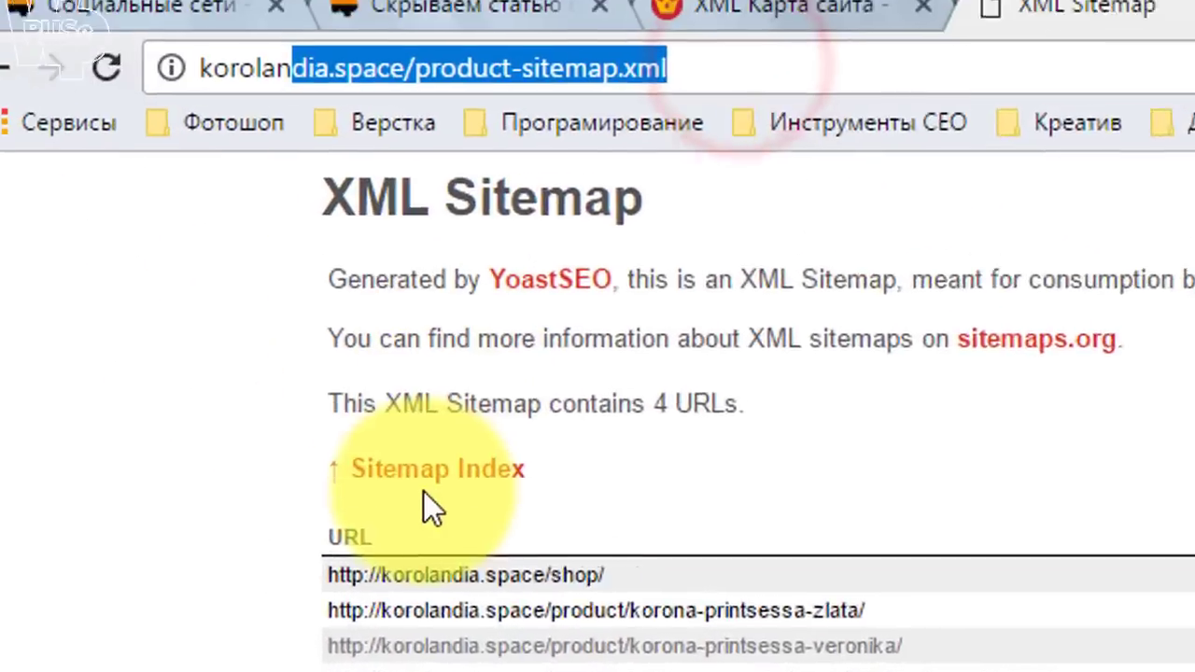
left_click(97, 186)
left_click_drag(726, 100, 479, 107)
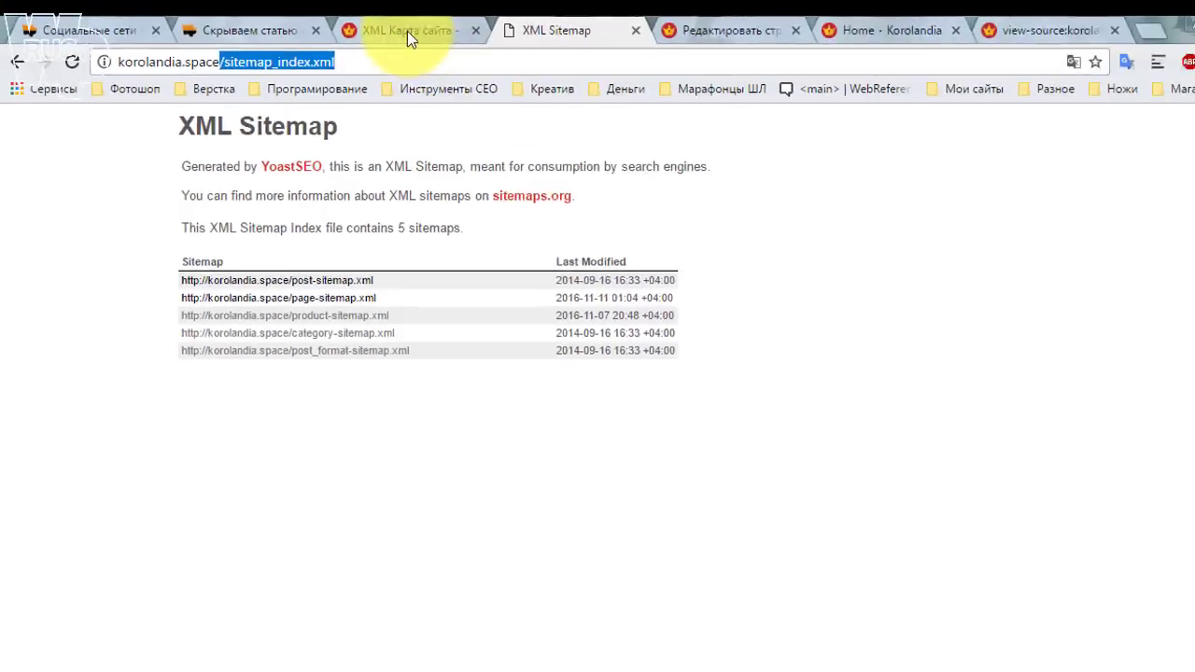
left_click(856, 28)
scroll(402, 239, "up", 4)
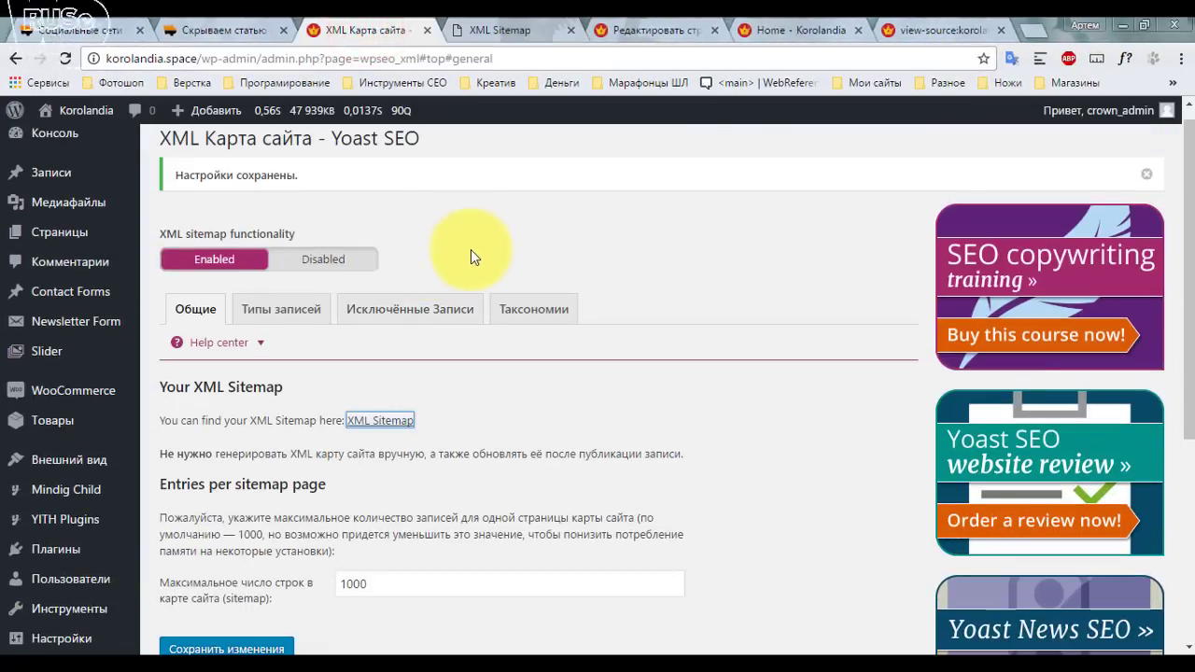
scroll(476, 258, "down", 4)
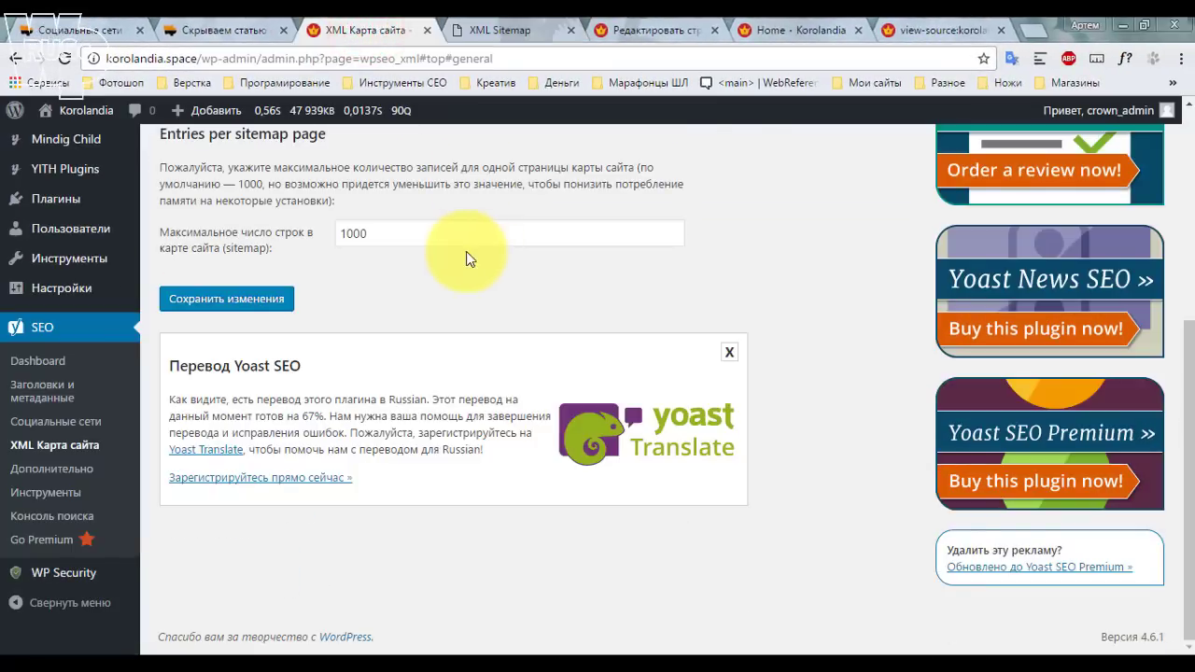
Open the Yoast SEO Дополнительно settings and look over the breadcrumbs section.
left_click(70, 468)
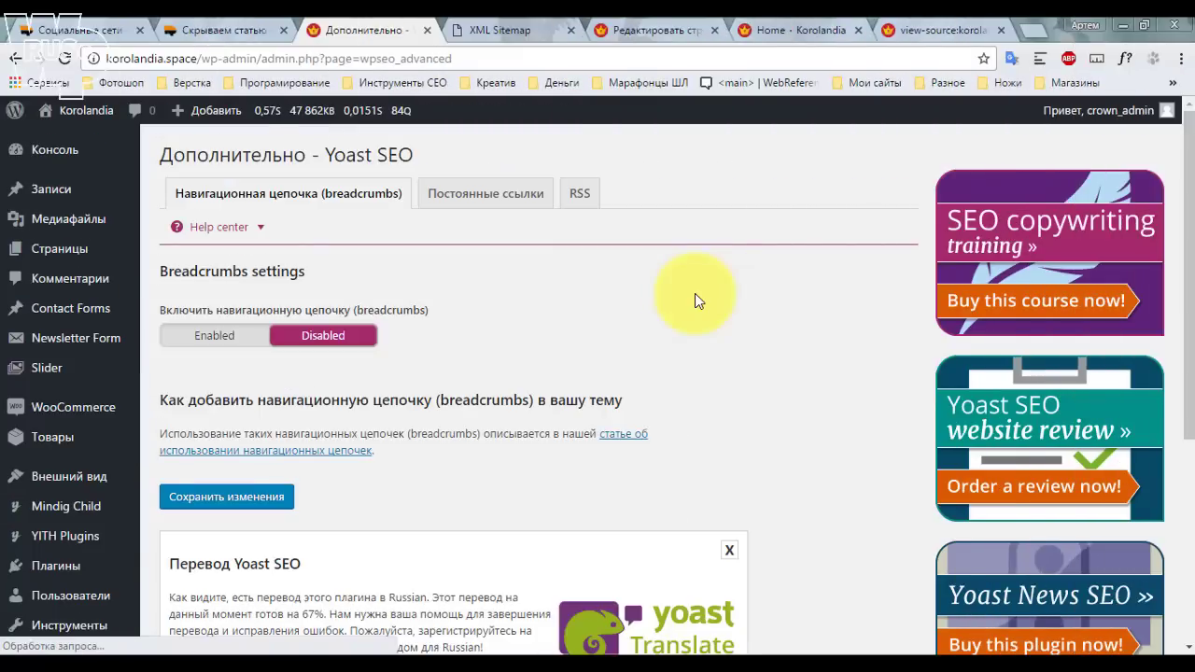
scroll(694, 293, "down", 1)
scroll(573, 271, "up", 1)
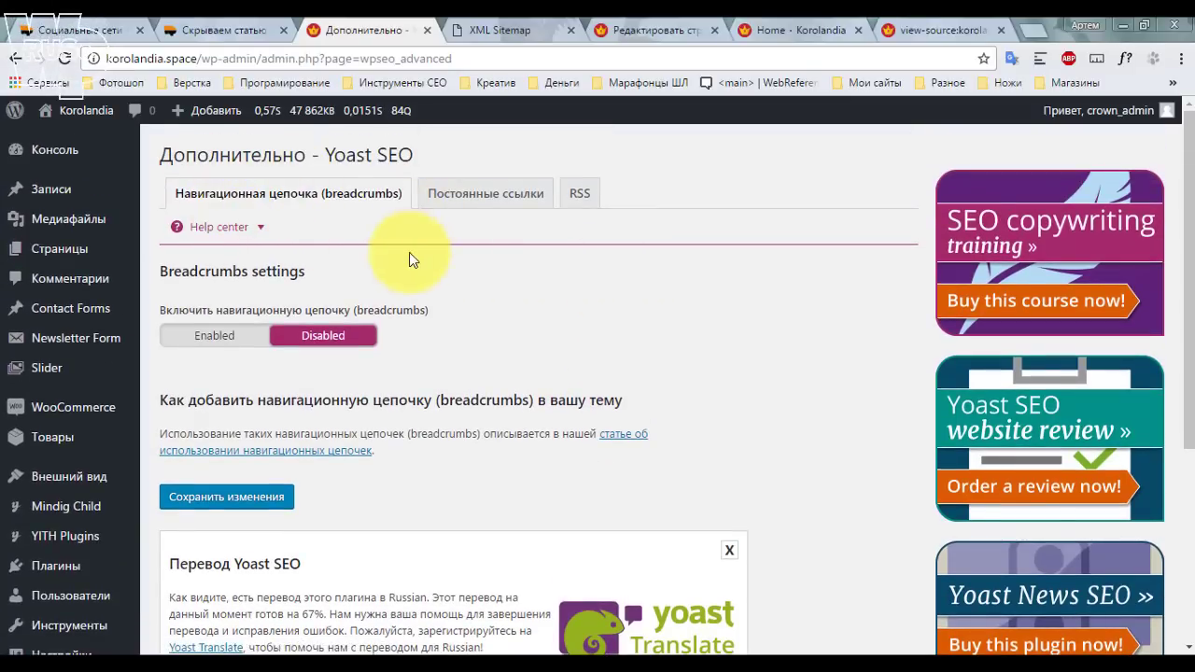
scroll(608, 334, "down", 1)
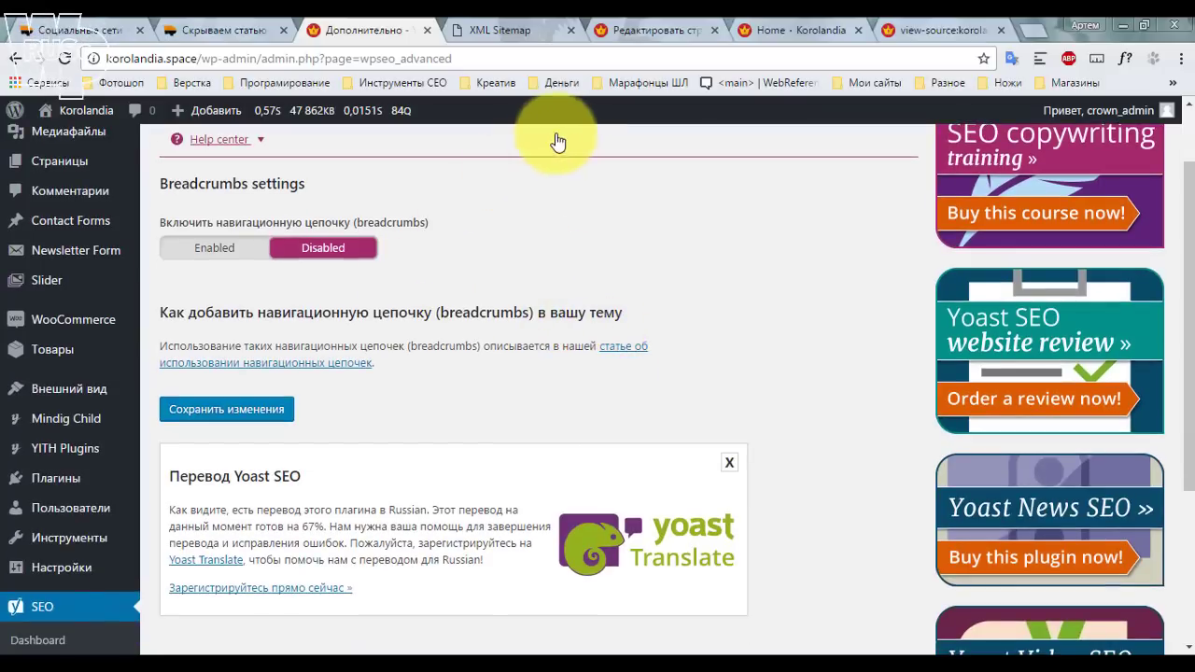
Open the Корона «Принцесса Злата» product page from the storefront home page and check it for a breadcrumb trail.
left_click(801, 30)
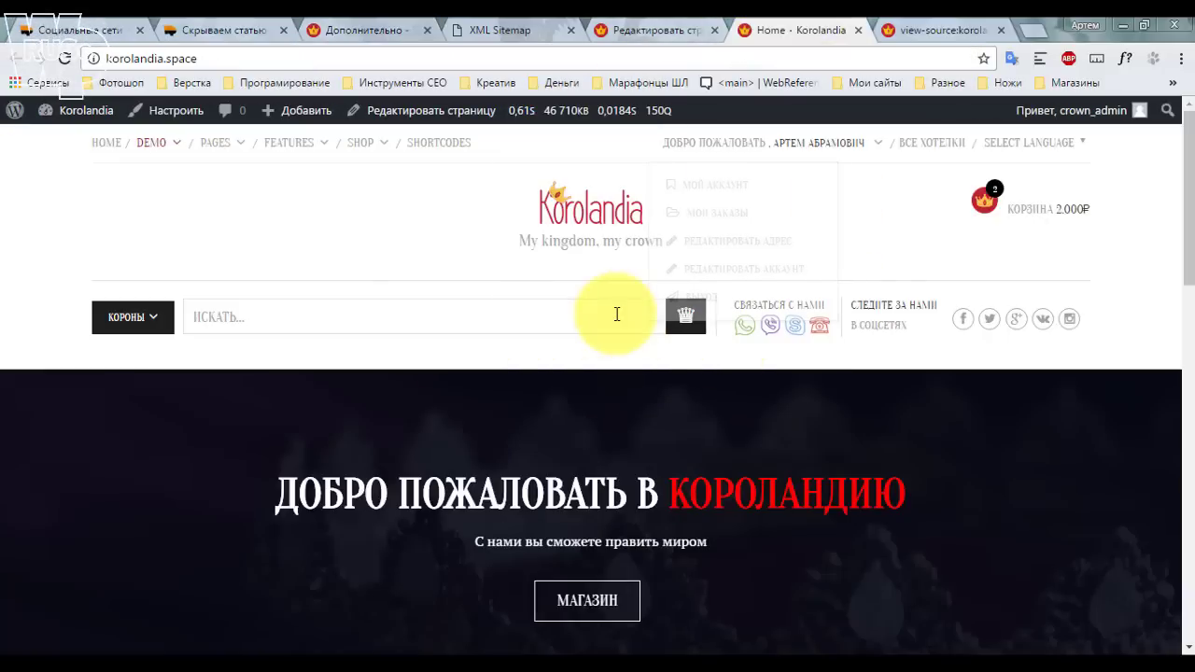
scroll(604, 290, "down", 8)
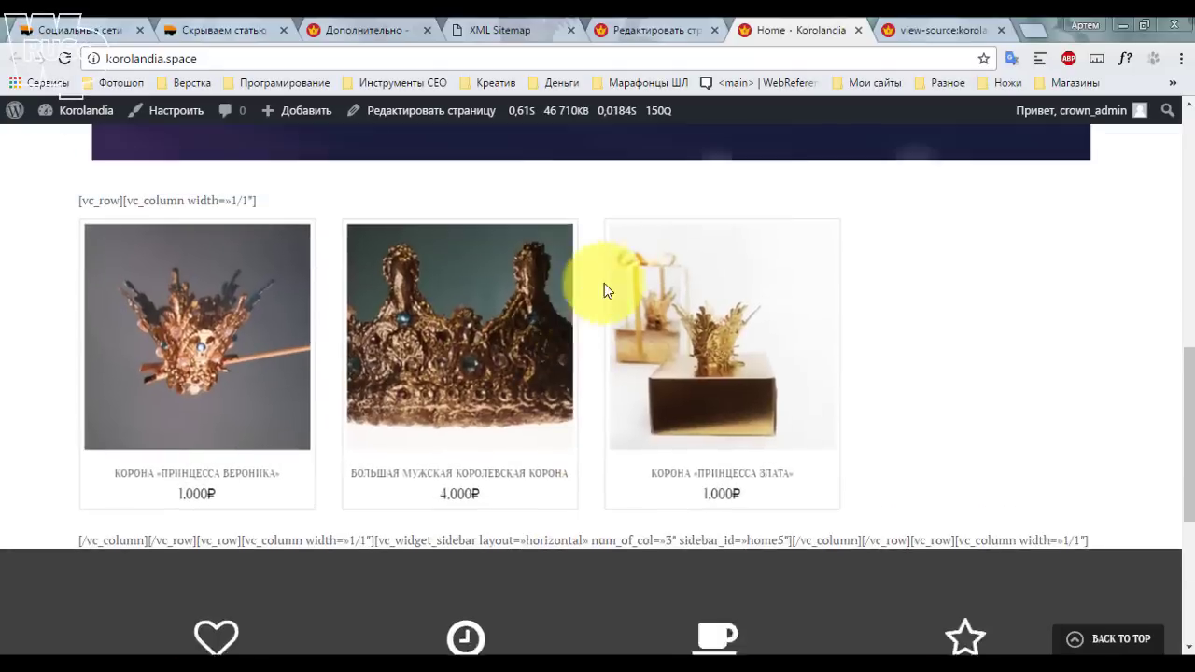
scroll(653, 327, "up", 1)
left_click(859, 364)
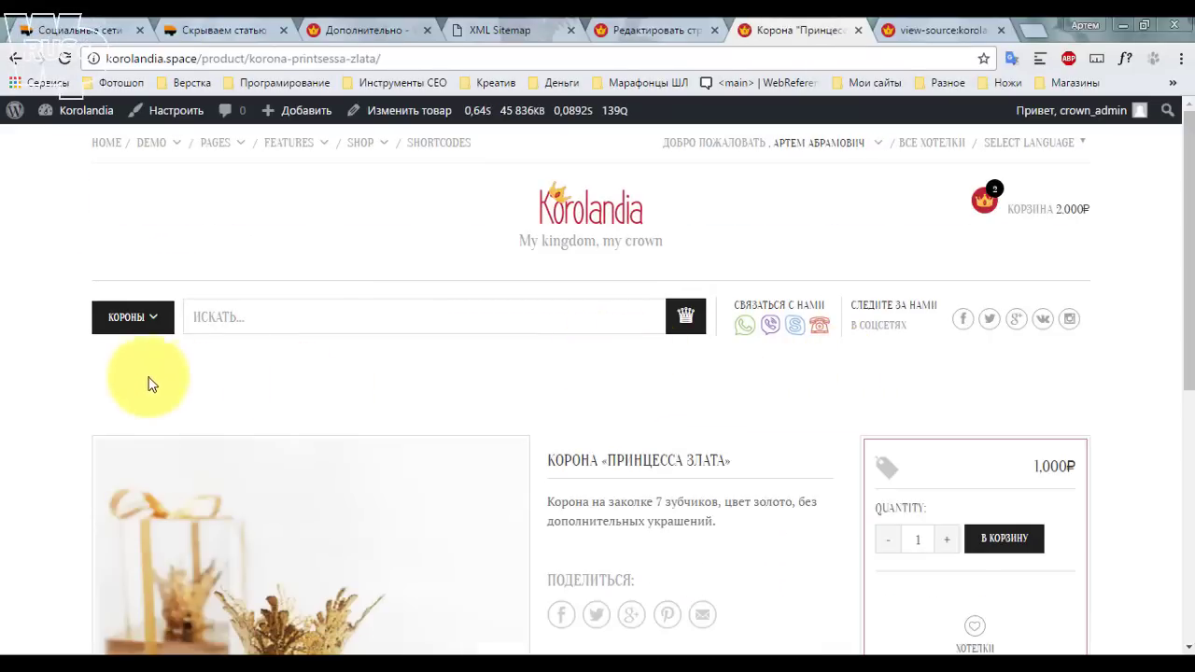
scroll(688, 400, "down", 5)
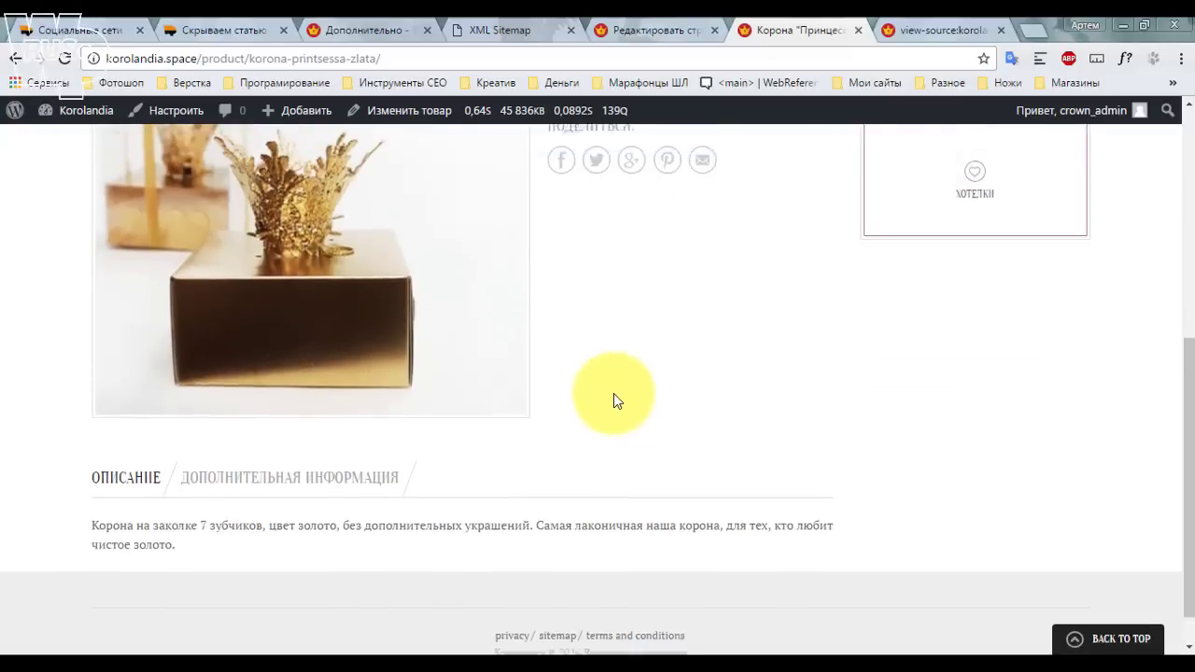
scroll(598, 390, "up", 5)
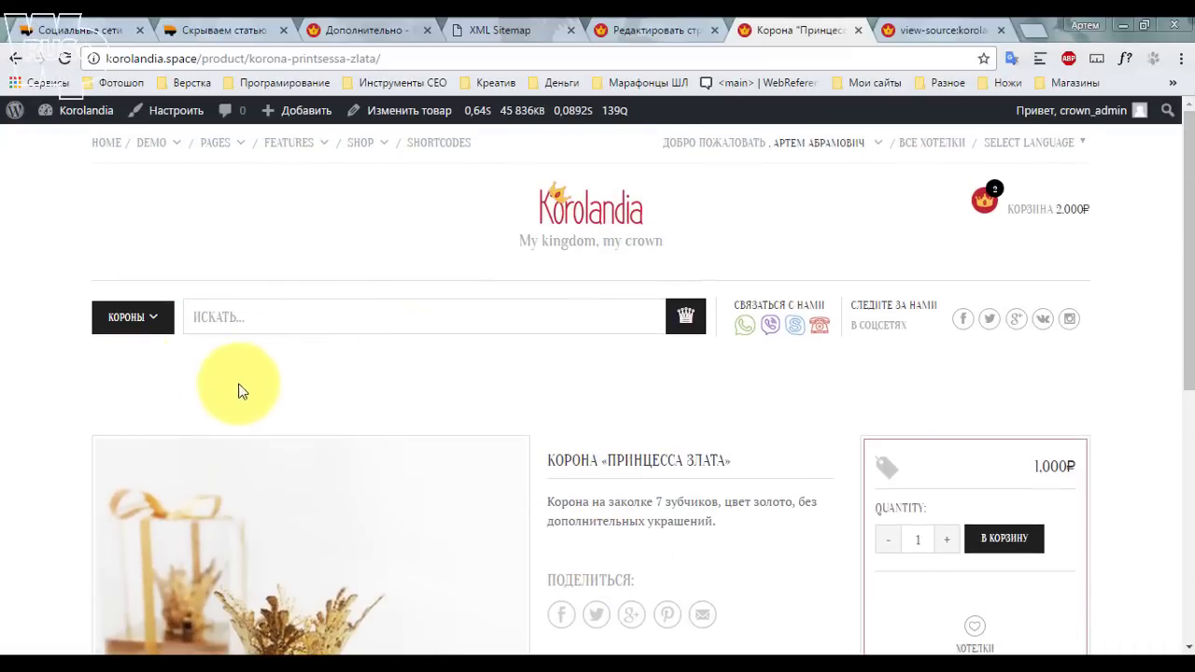
Enable breadcrumbs in the Yoast SEO advanced settings and clear the breadcrumb prefix for archive pages.
left_click(374, 30)
left_click(222, 249)
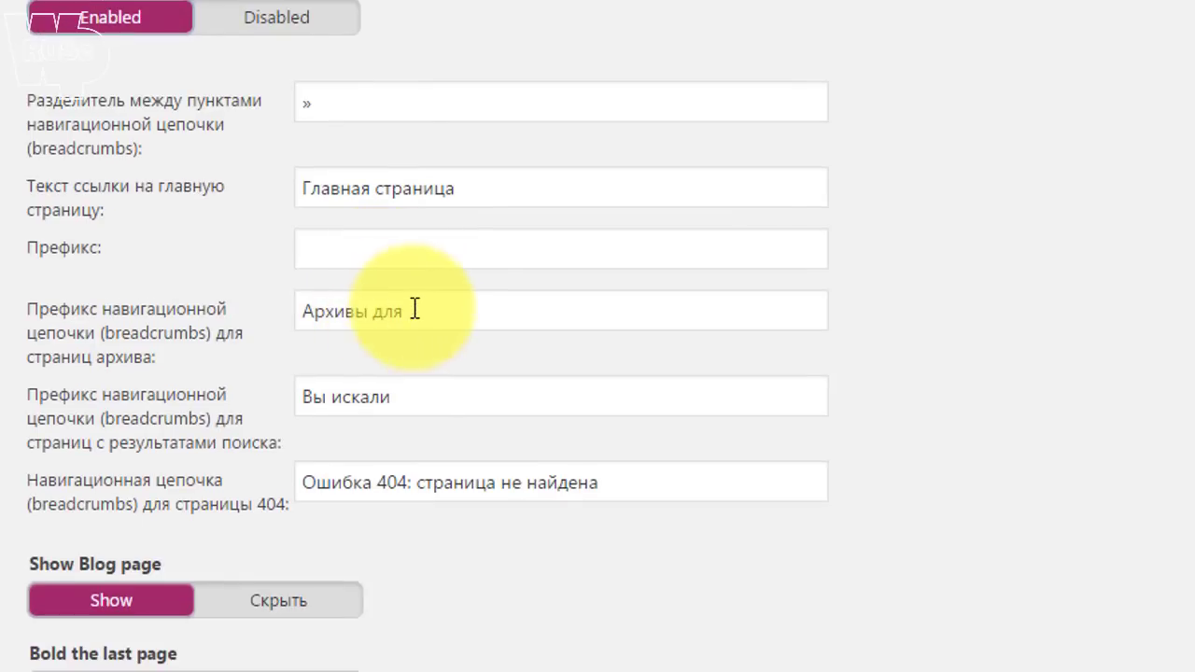
key("Tab")
left_click(470, 188)
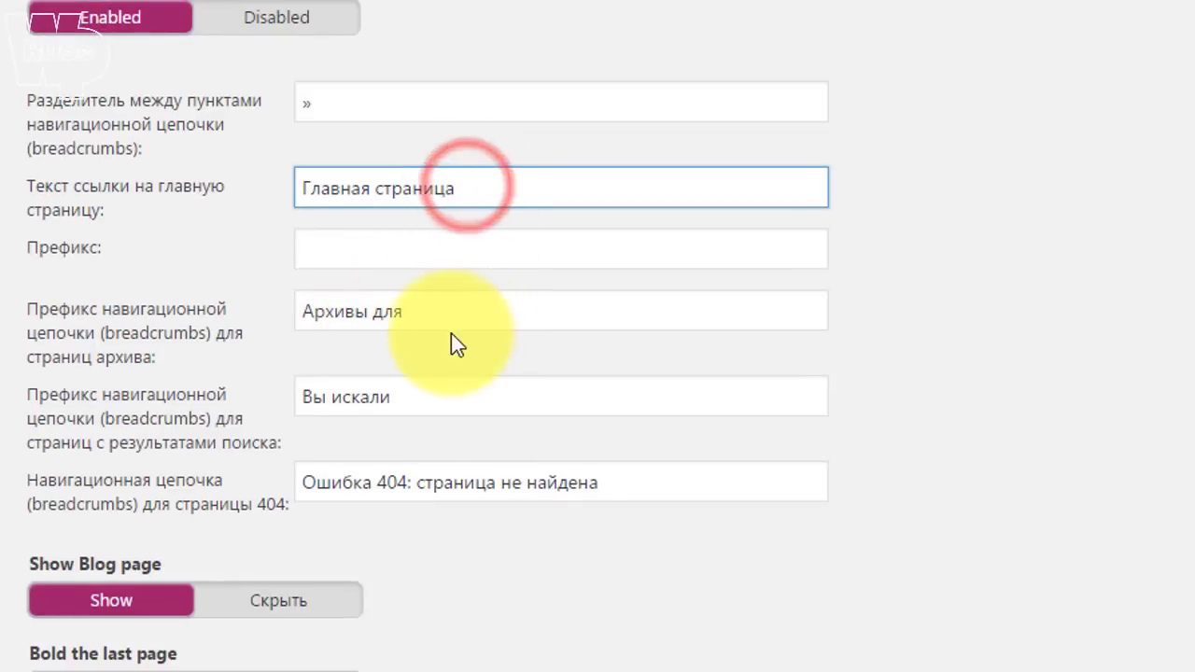
left_click(377, 242)
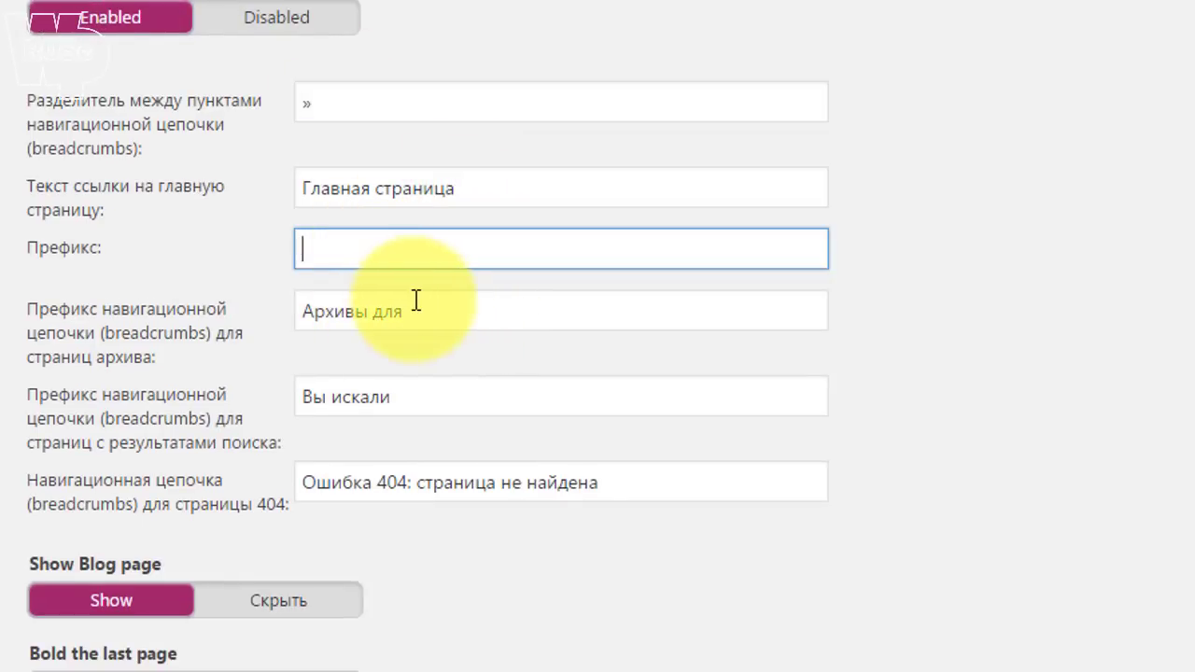
left_click_drag(429, 311, 96, 315)
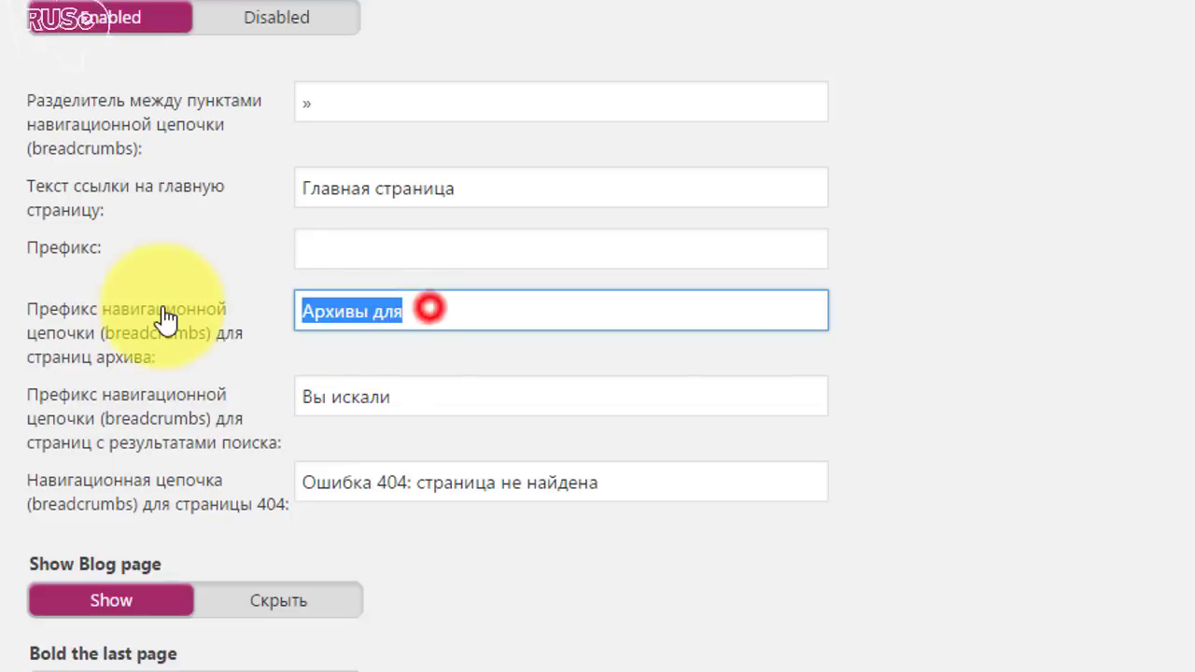
key("BackSpace")
Set the breadcrumb taxonomy to Рубрика for Записи and to Категория товара for Товары.
scroll(438, 430, "down", 3)
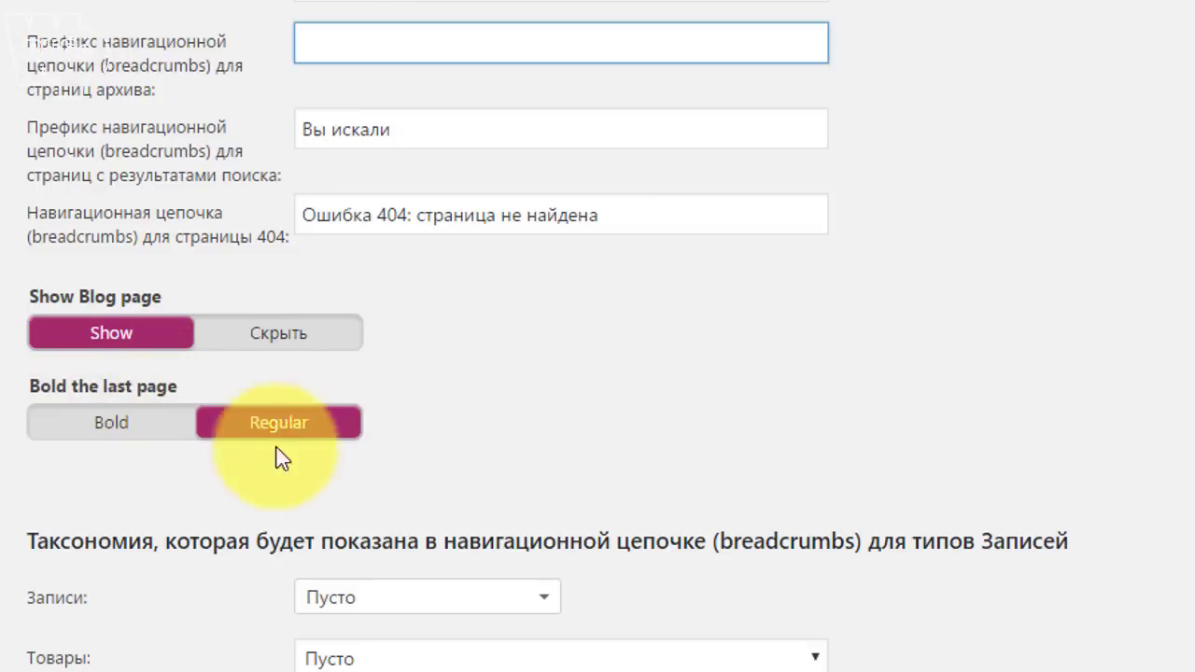
scroll(411, 471, "down", 2)
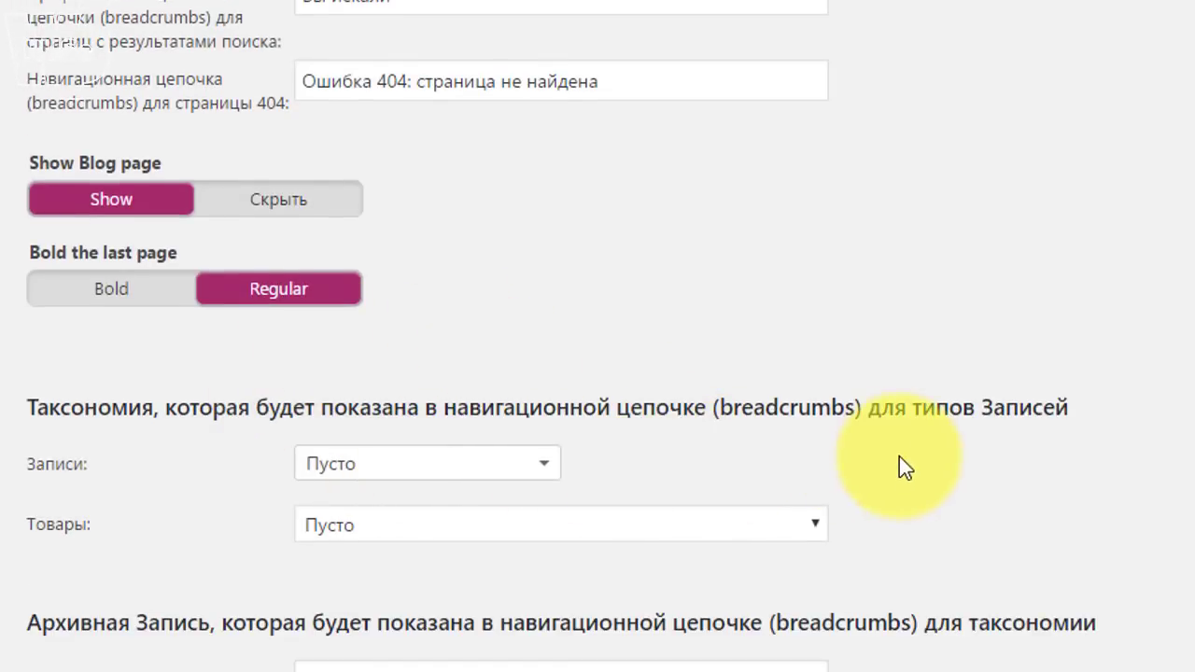
scroll(558, 459, "down", 2)
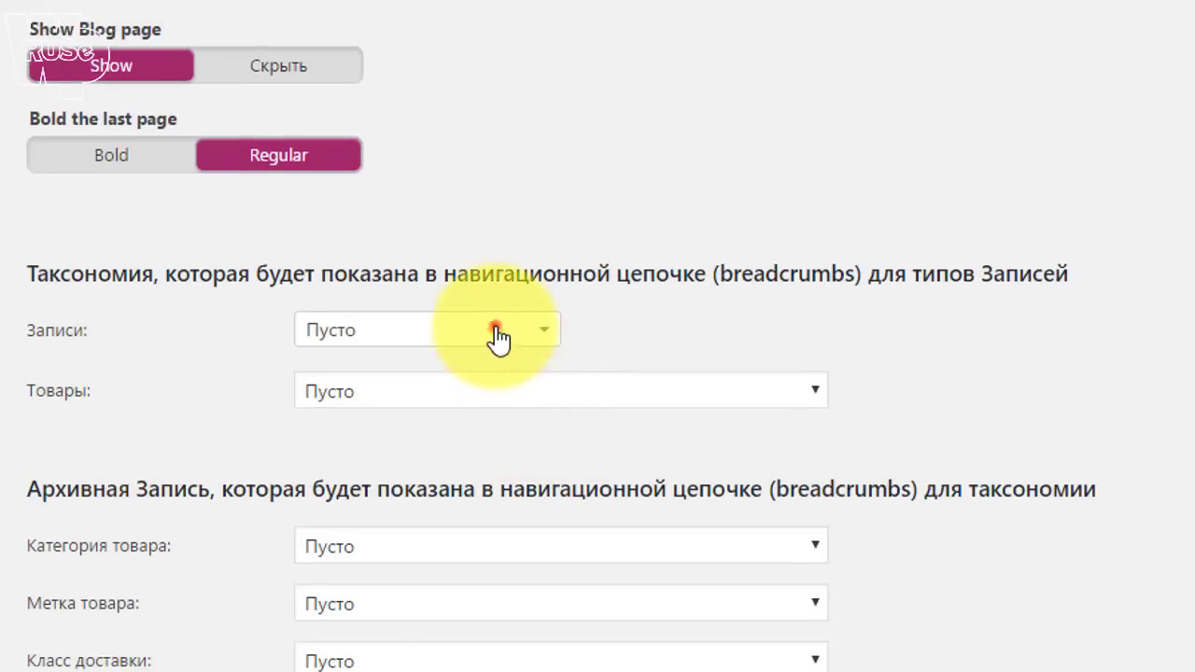
left_click(496, 329)
left_click(282, 454)
scroll(398, 430, "down", 3)
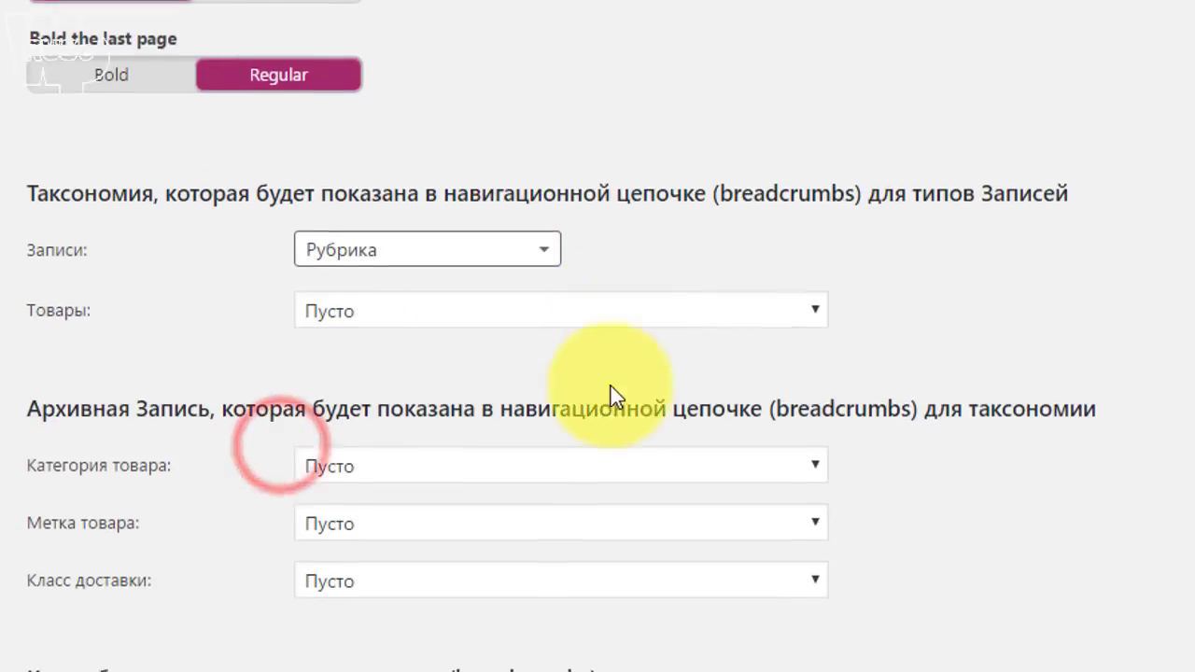
left_click(509, 259)
left_click(484, 344)
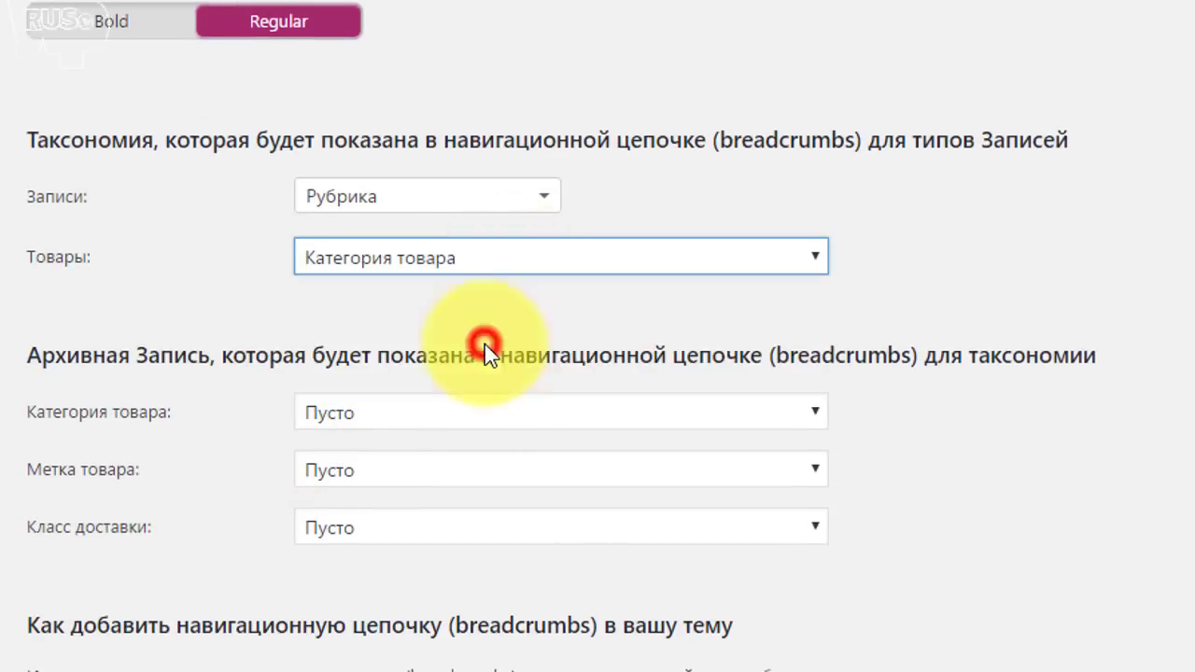
Set the breadcrumb archive to Товары for Категория товара, Метка товара and Класс доставки.
scroll(439, 327, "down", 3)
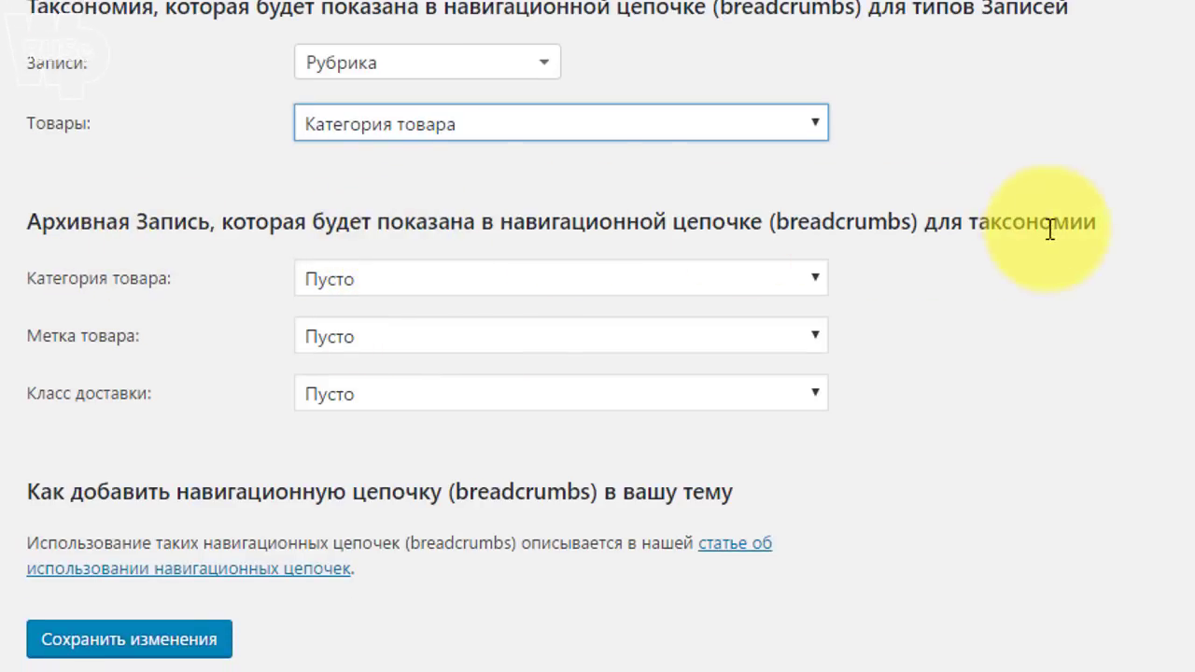
left_click(402, 280)
left_click(410, 364)
left_click(416, 339)
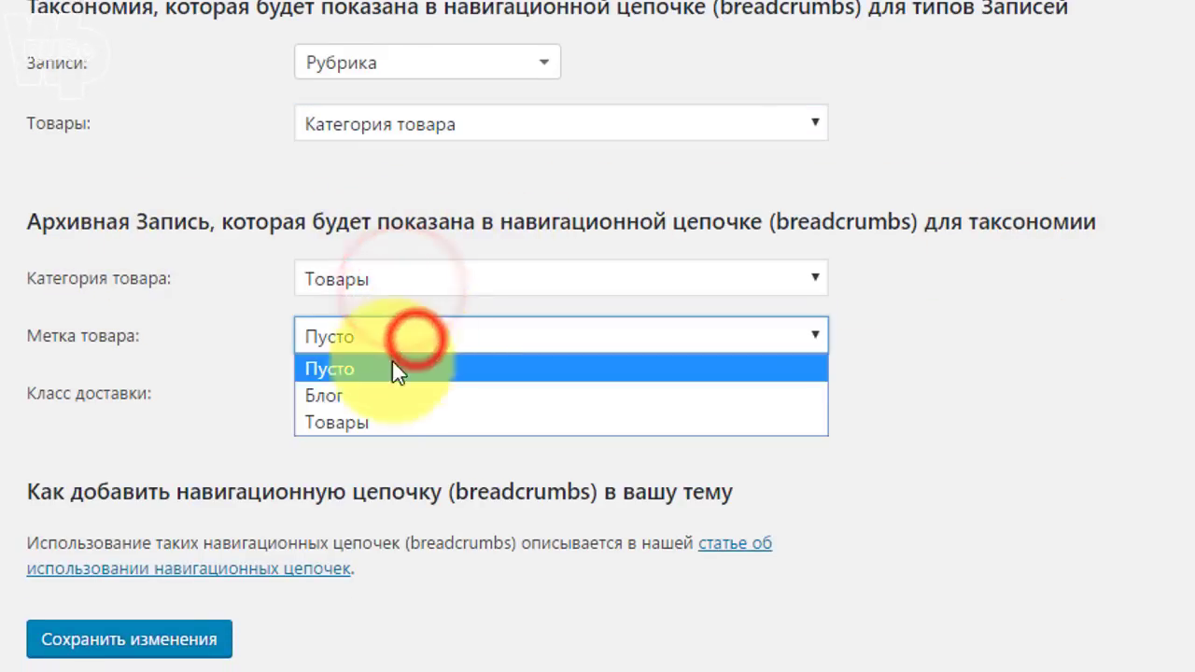
left_click(364, 418)
left_click(376, 392)
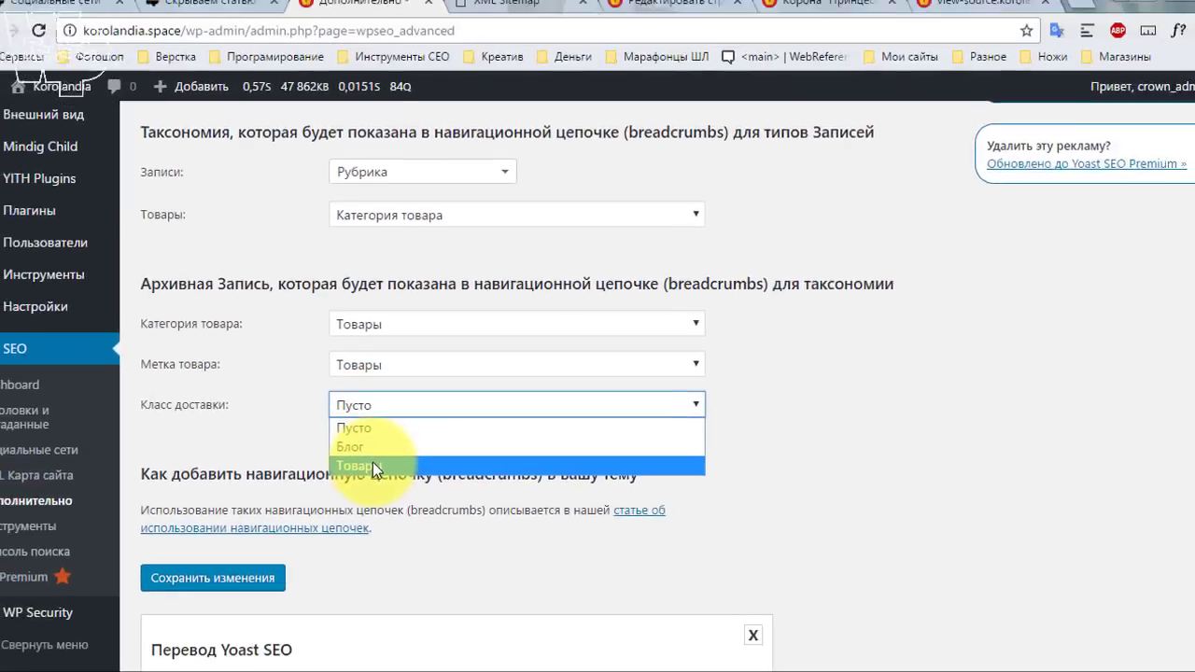
left_click(364, 479)
Examine the breadcrumb trail on the Большая мужская королевская корона product page, closing the developer tools.
scroll(270, 366, "down", 2)
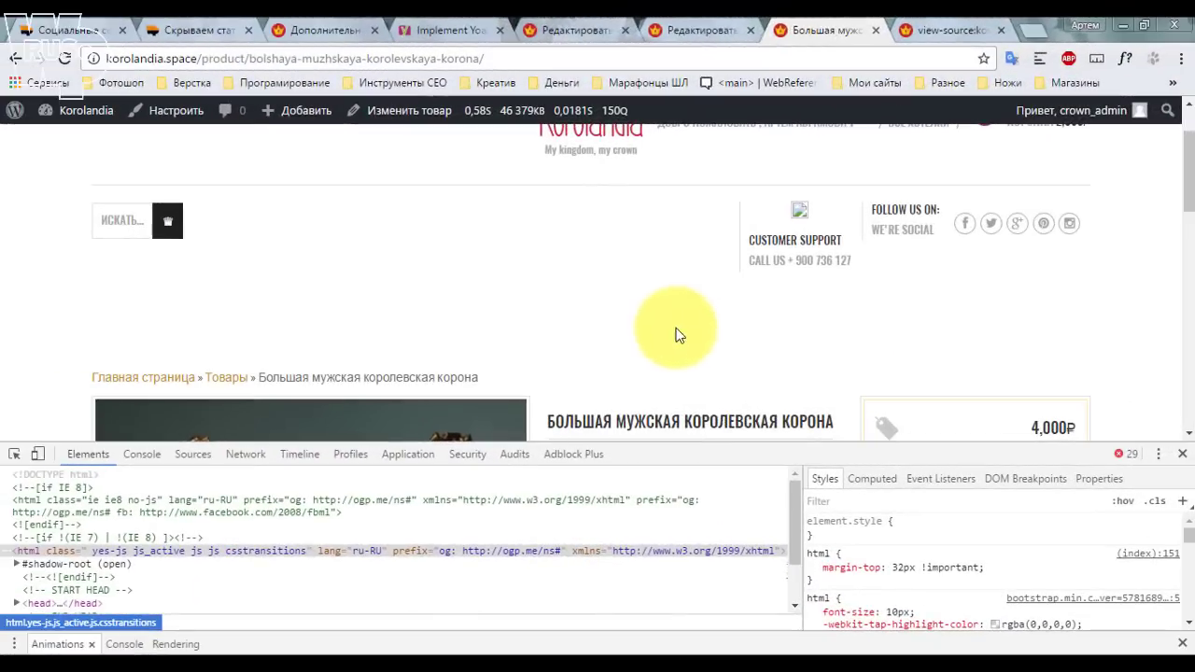
scroll(679, 334, "down", 2)
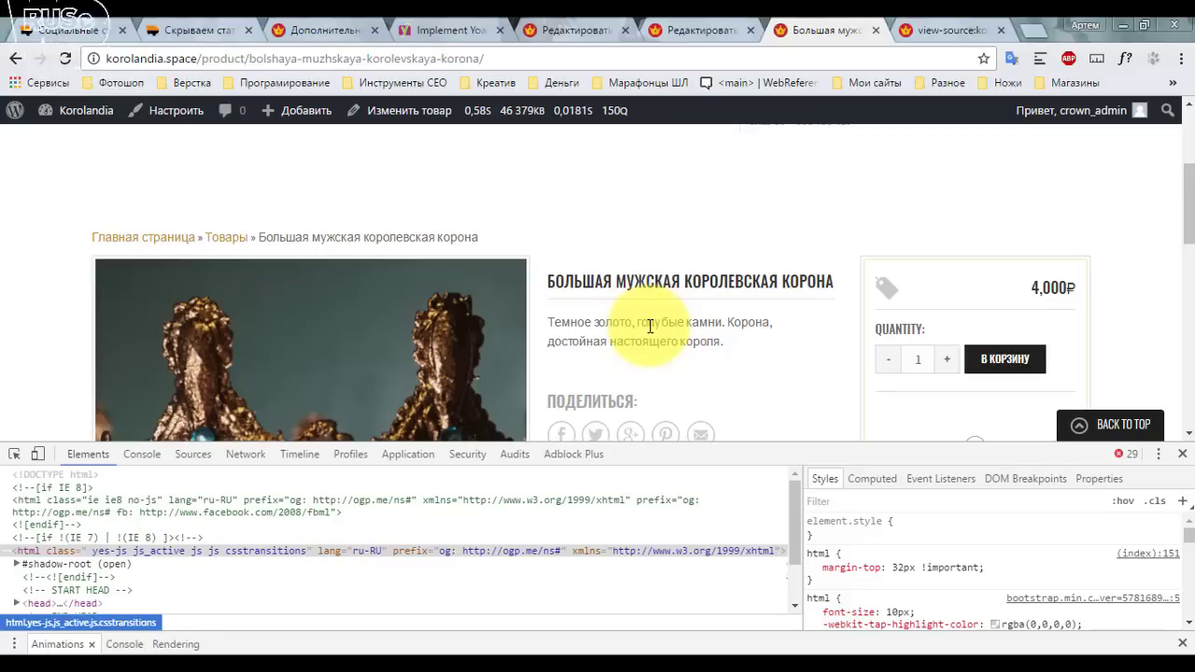
left_click(1179, 455)
scroll(694, 346, "down", 3)
scroll(681, 312, "up", 5)
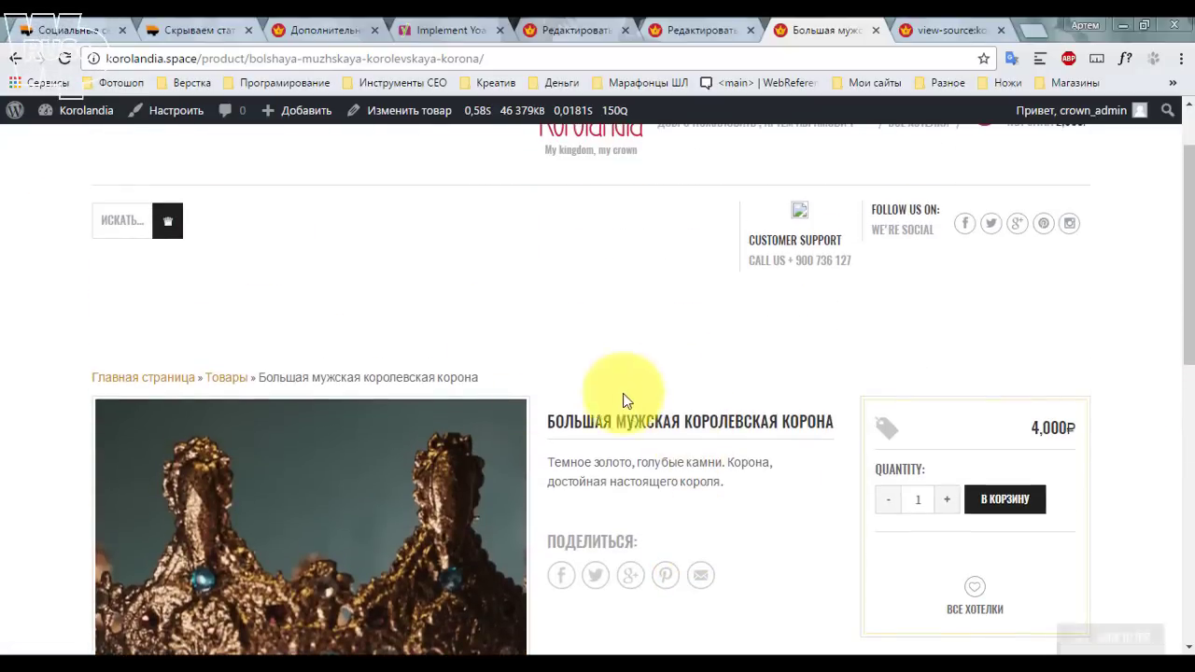
scroll(626, 400, "down", 5)
scroll(413, 342, "up", 5)
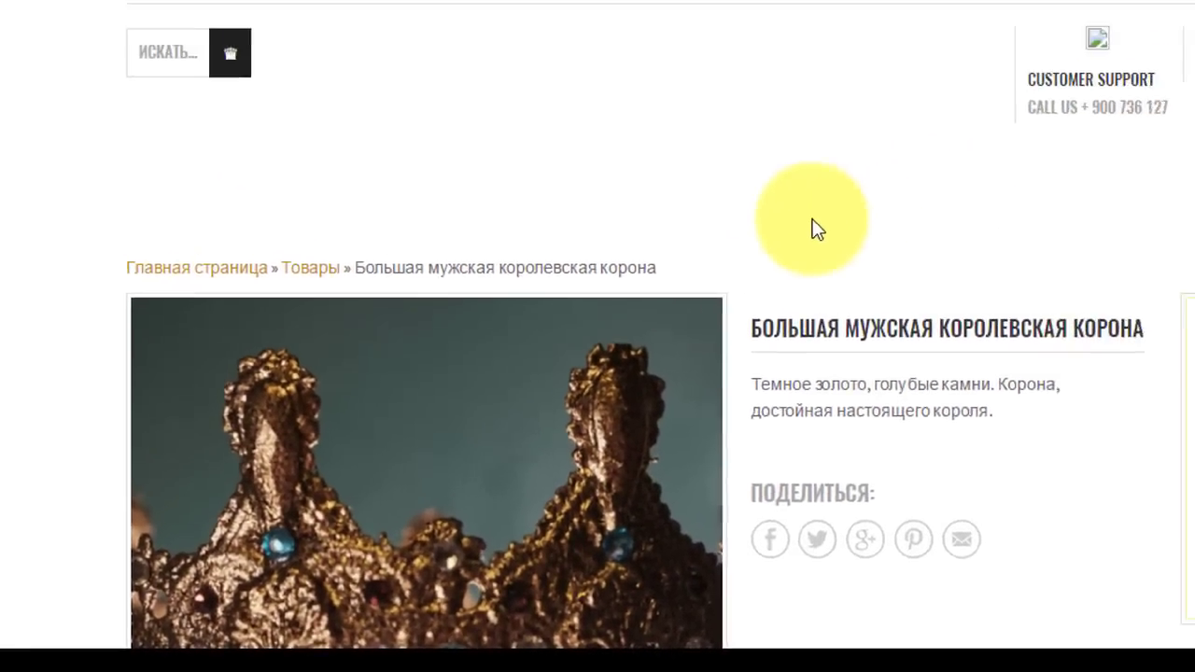
scroll(220, 75, "down", 2)
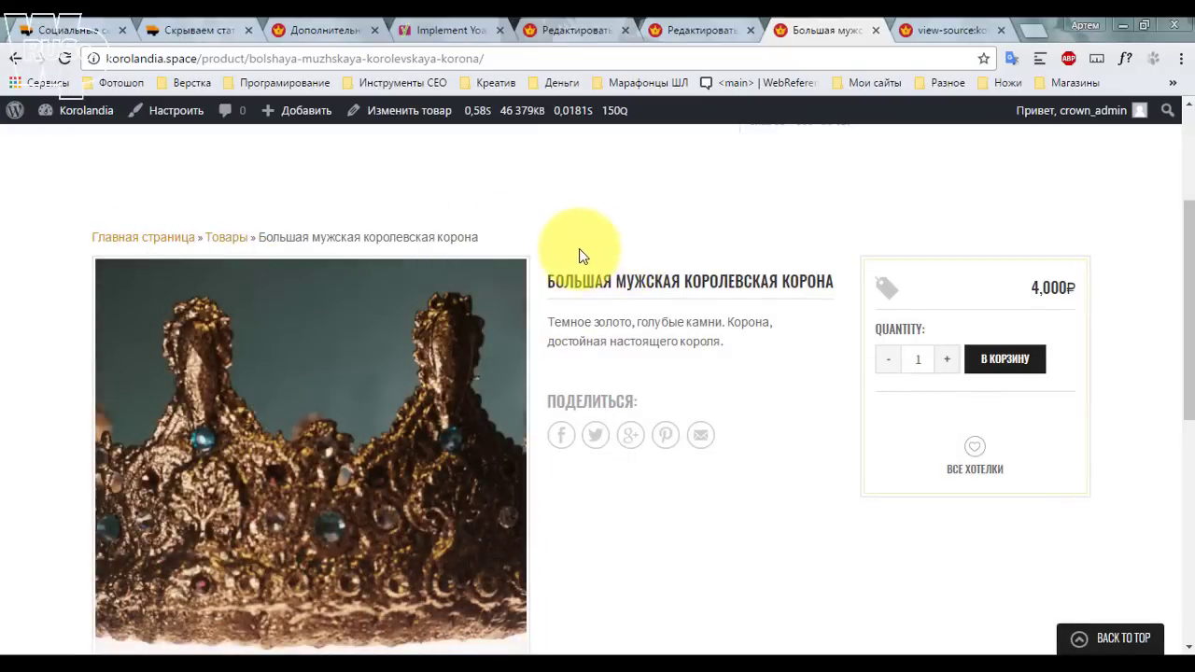
scroll(635, 238, "up", 3)
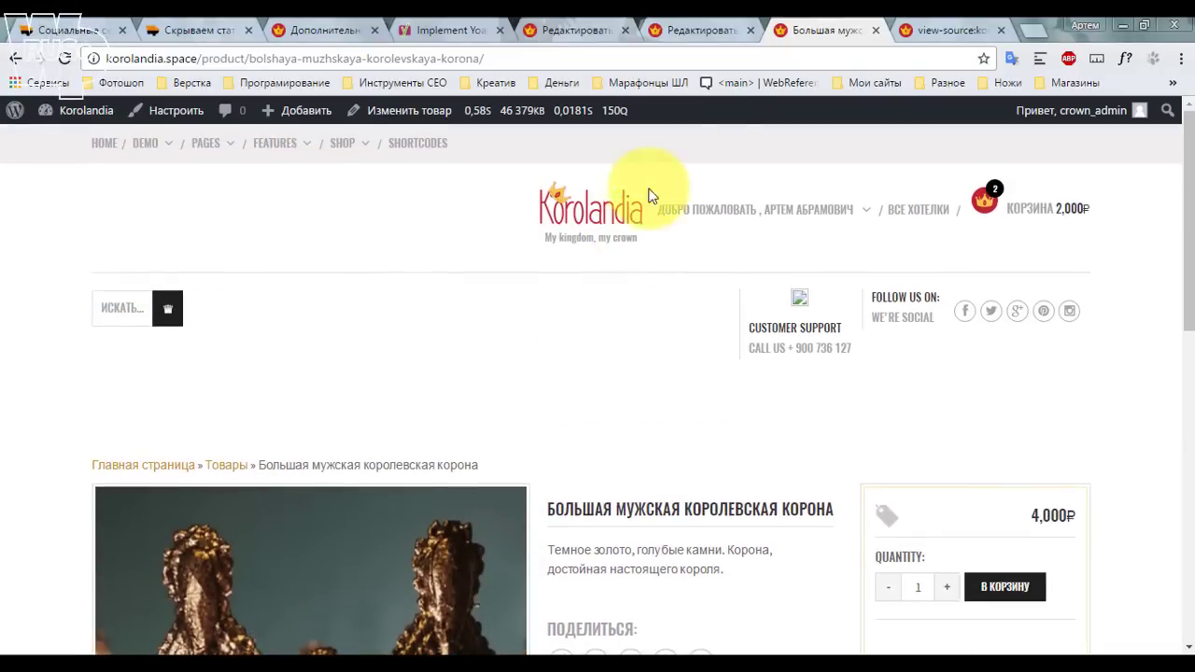
Compare the breadcrumb trail on the Masonry Style Avaible post with the one on the large men's crown product page.
left_click(688, 29)
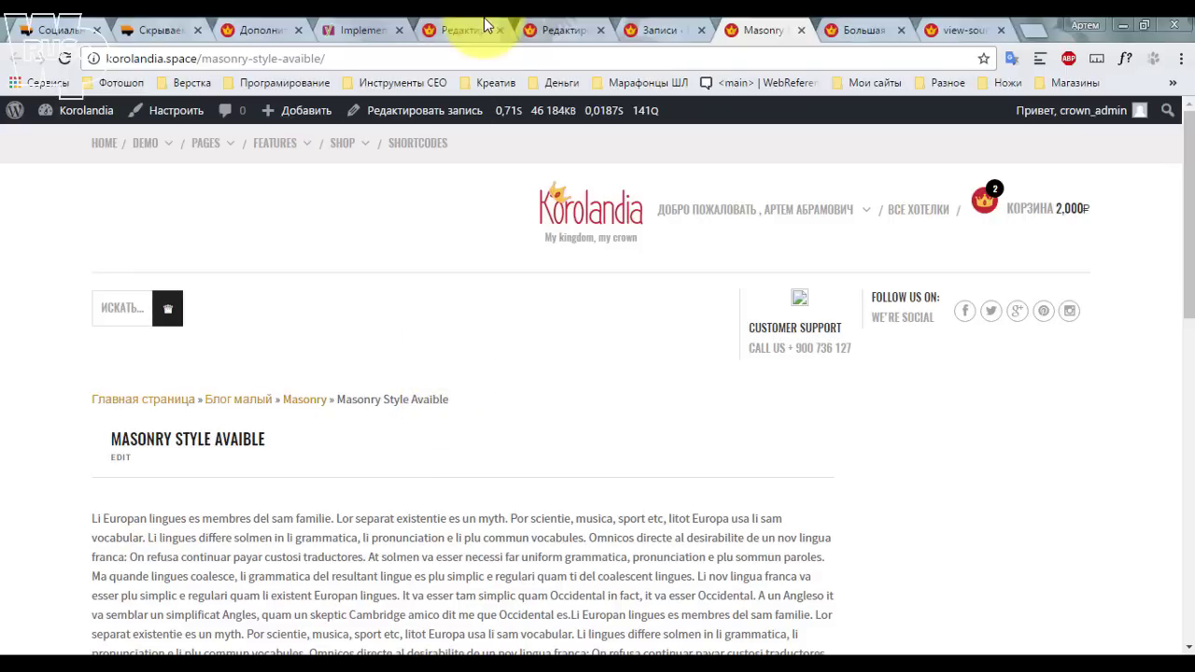
left_click(231, 28)
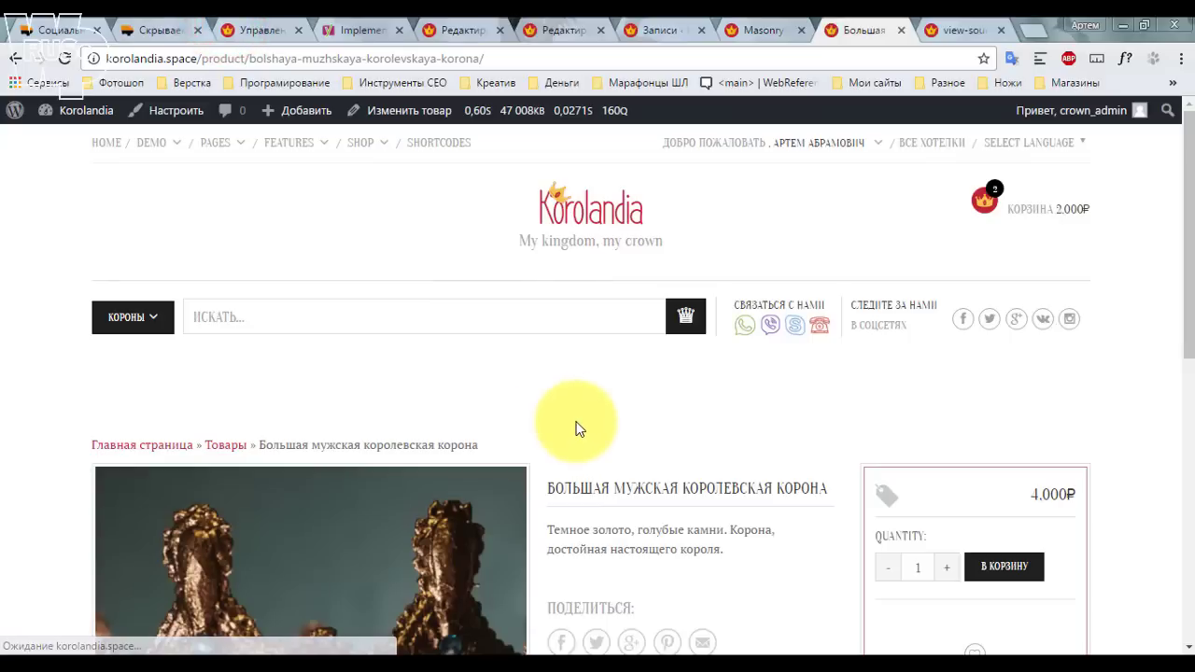
scroll(572, 424, "down", 3)
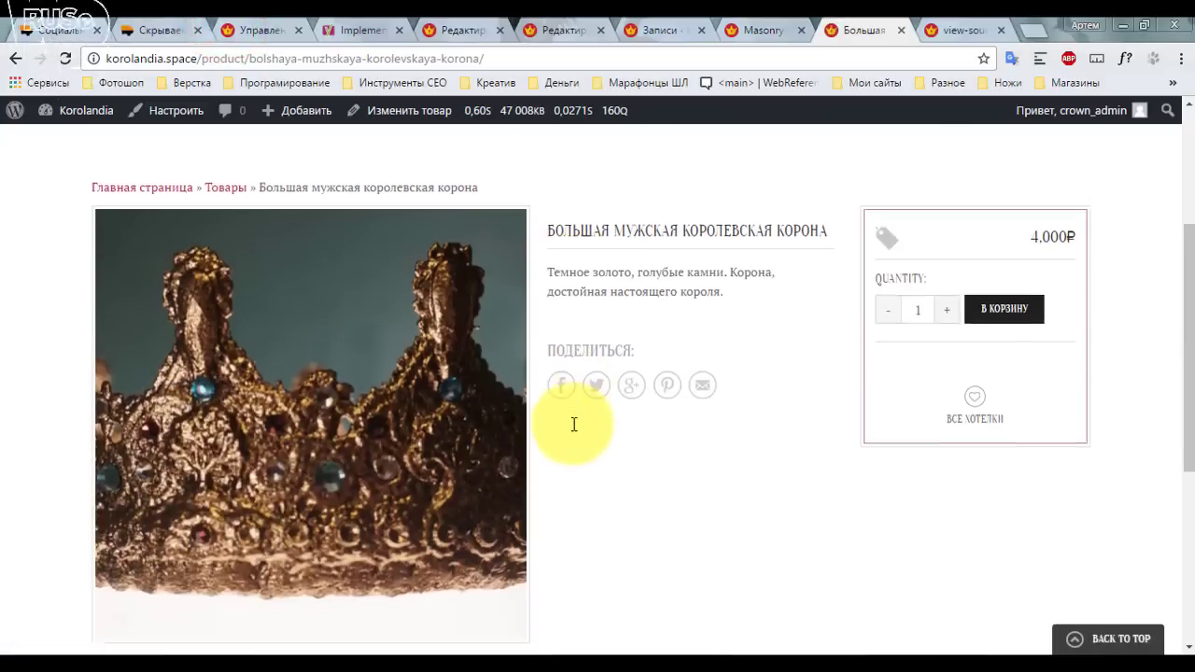
scroll(573, 423, "up", 3)
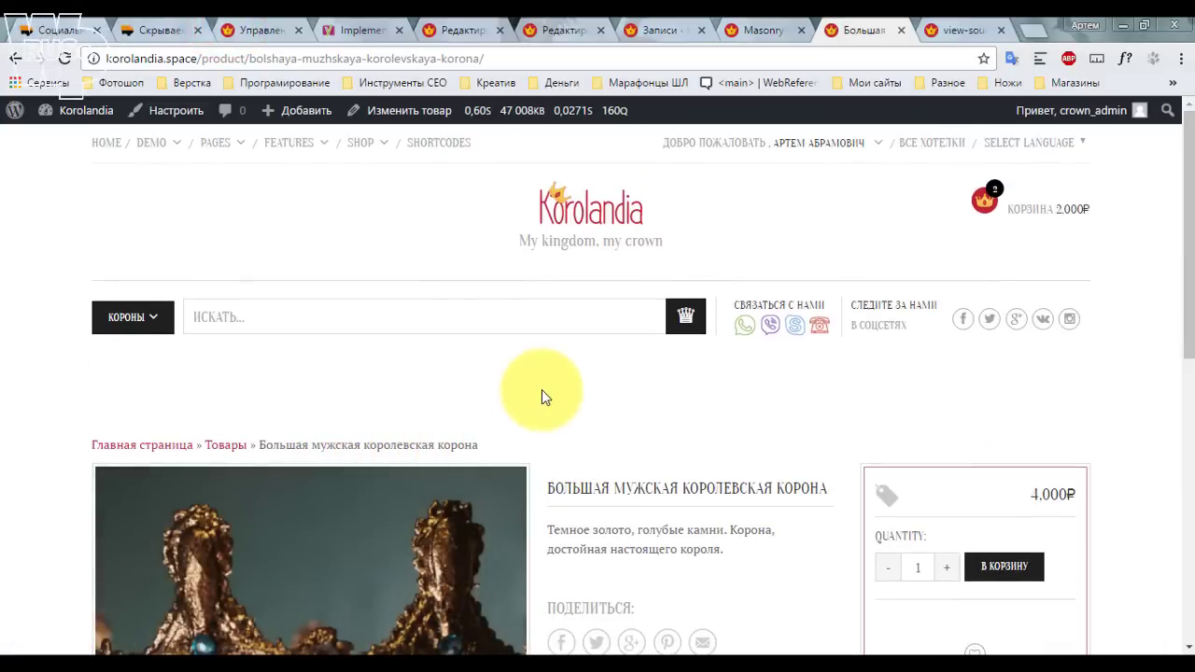
Look through the Mindig theme's header.php in the theme editor and the list of installed themes.
left_click(566, 23)
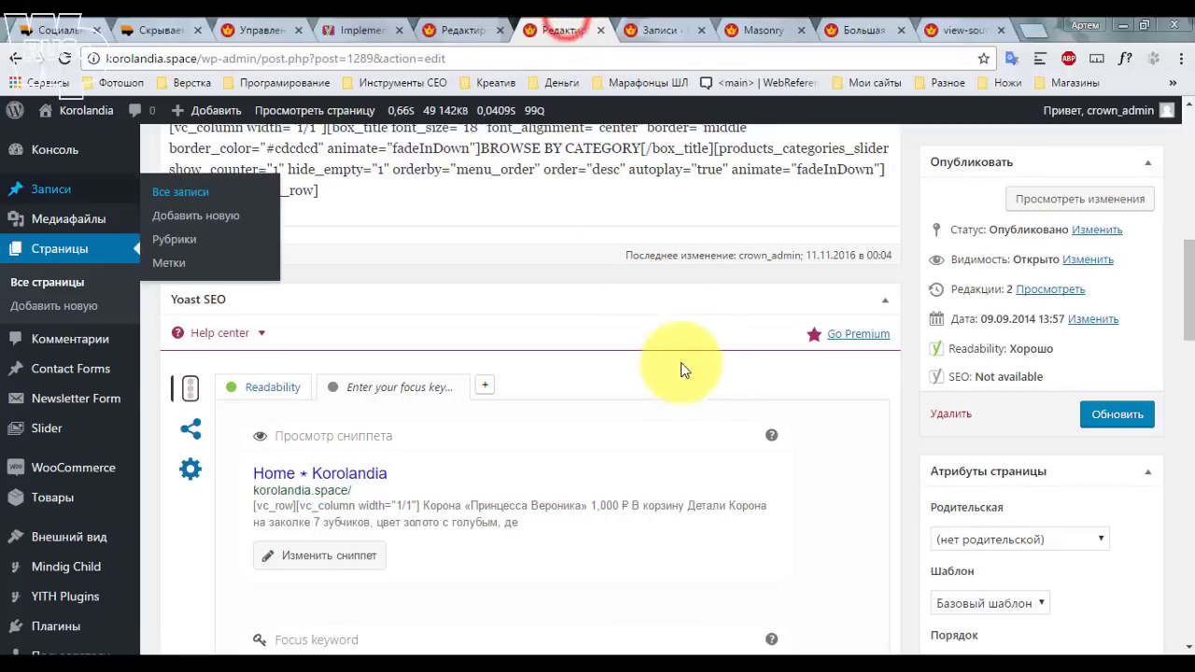
left_click(456, 29)
scroll(703, 461, "down", 5)
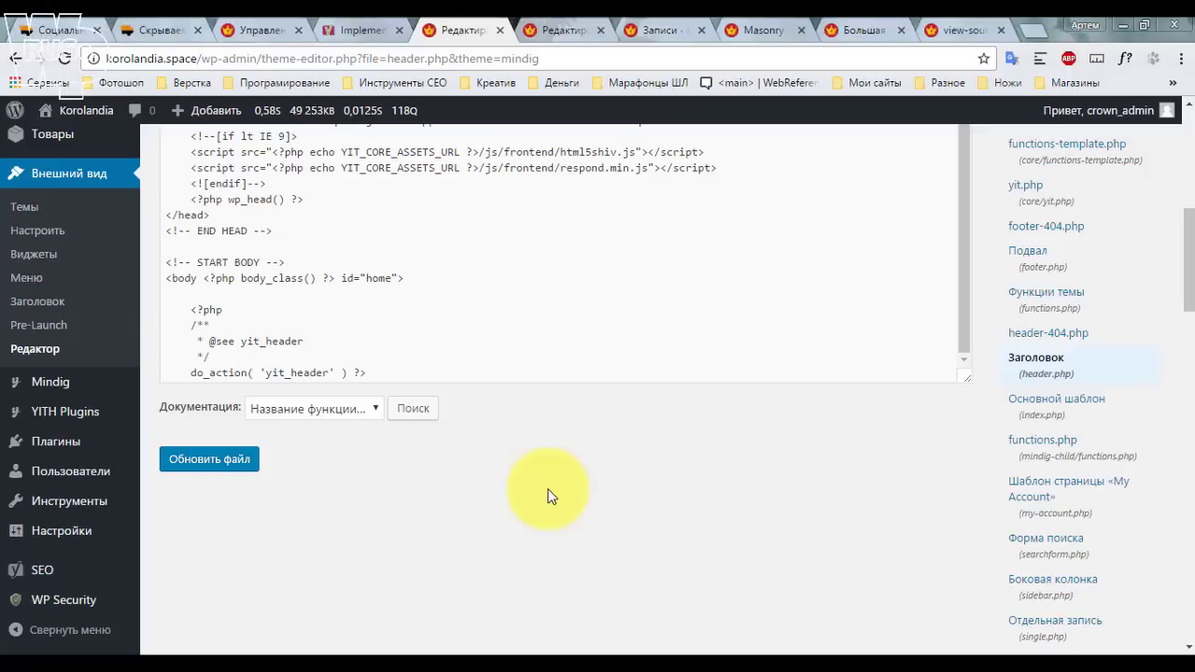
left_click(270, 30)
scroll(273, 352, "down", 4)
scroll(274, 352, "down", 3)
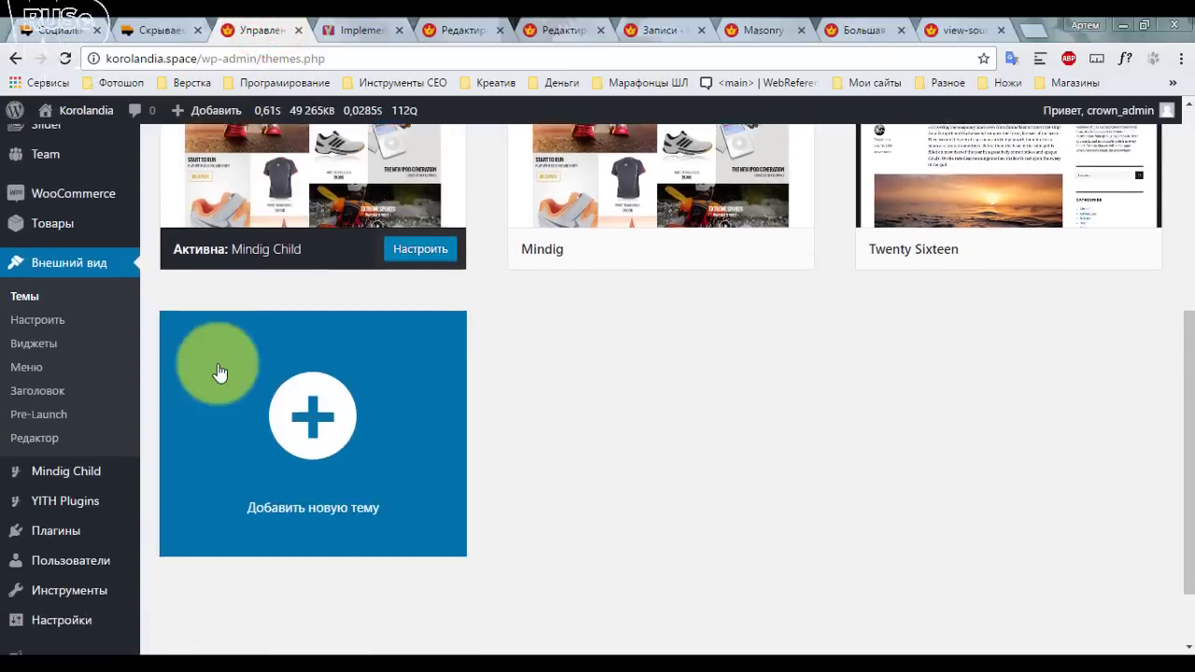
Review the separator, home link text and prefix fields in Yoast SEO's breadcrumb settings.
mouse_move(73, 567)
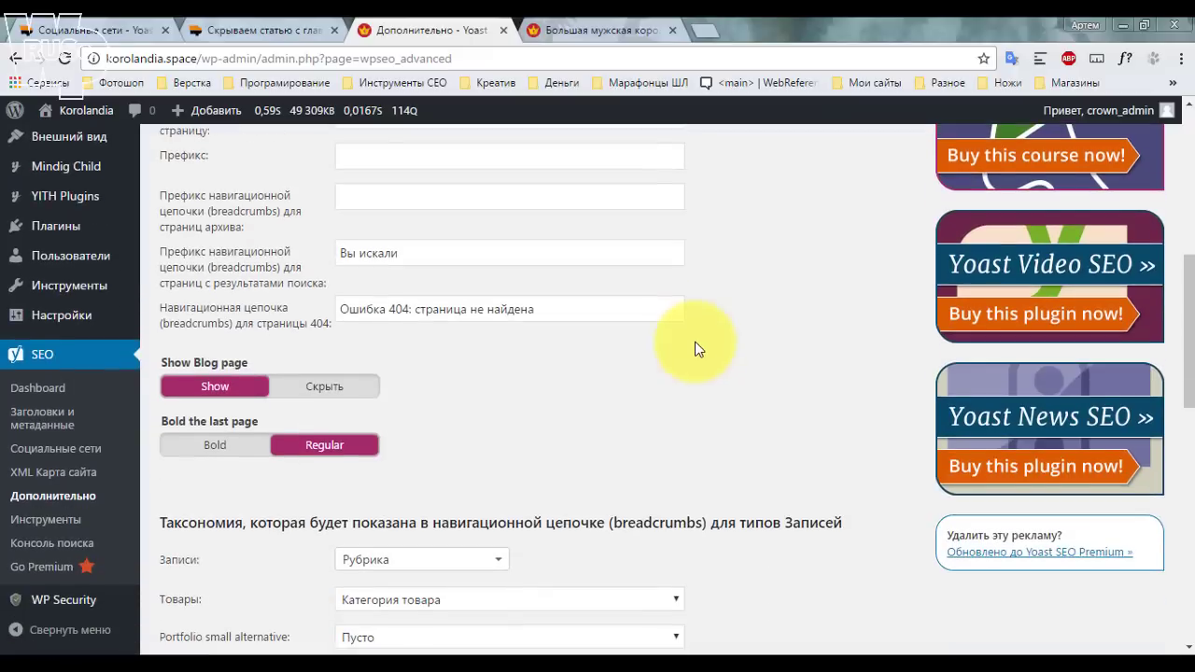
scroll(699, 346, "up", 3)
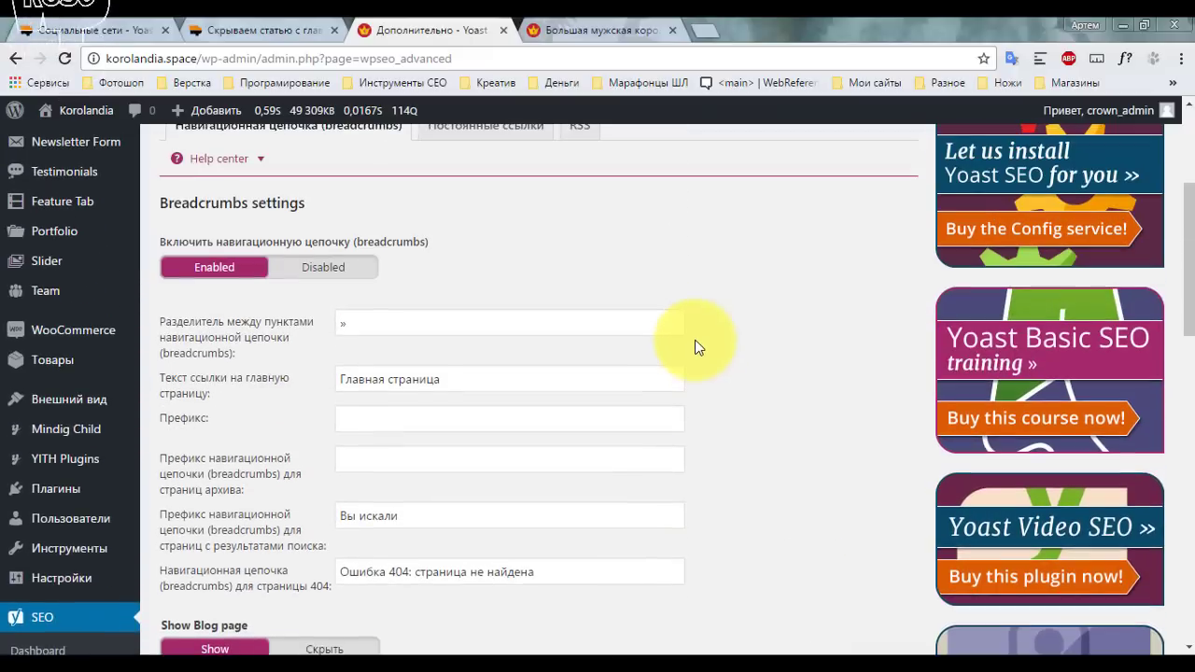
left_click(387, 418)
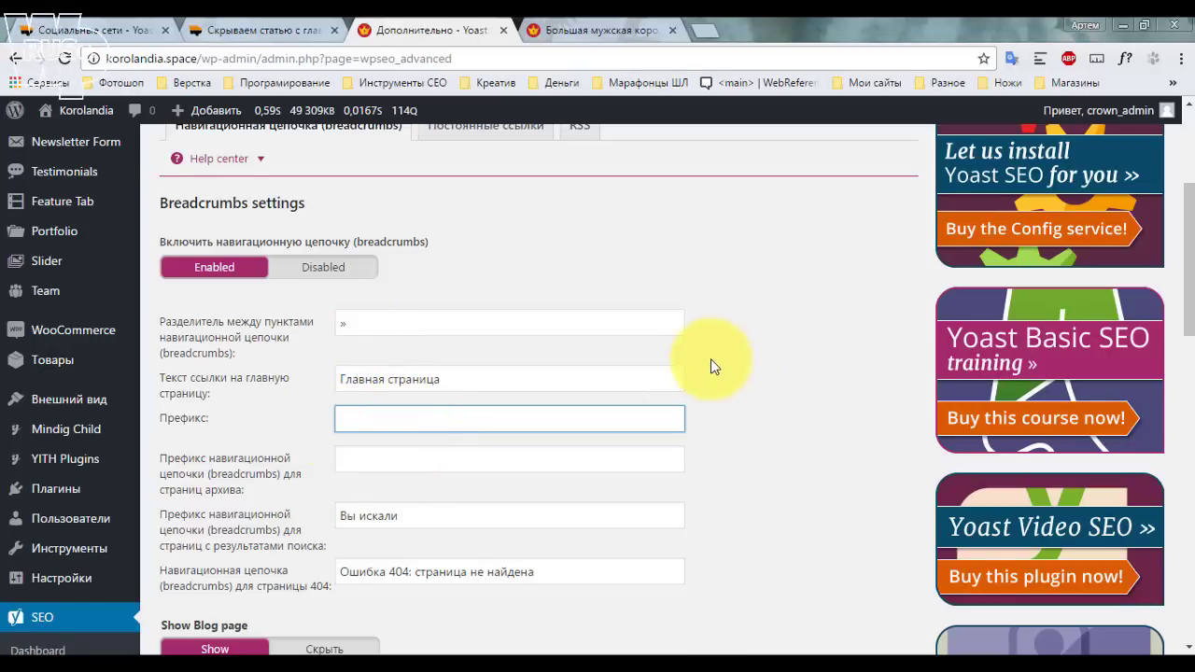
scroll(697, 365, "down", 1)
scroll(698, 365, "up", 1)
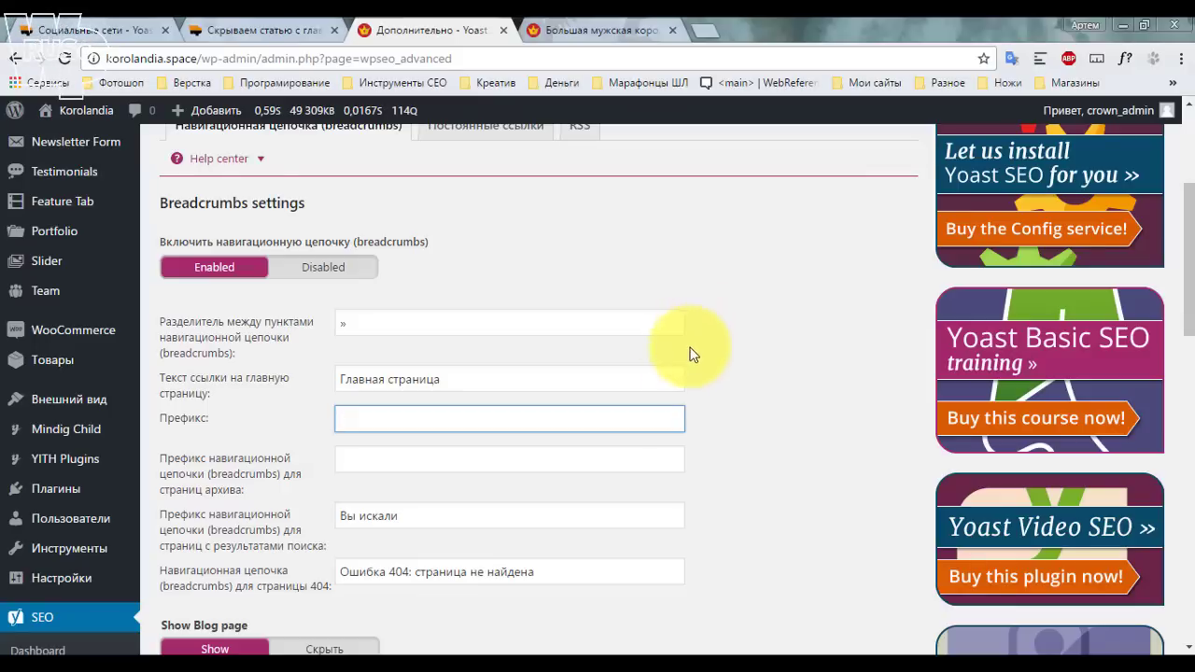
scroll(688, 346, "up", 1)
Open Yoast SEO's permalink settings and view the Masonry Style Avaible post from the posts list.
left_click(514, 224)
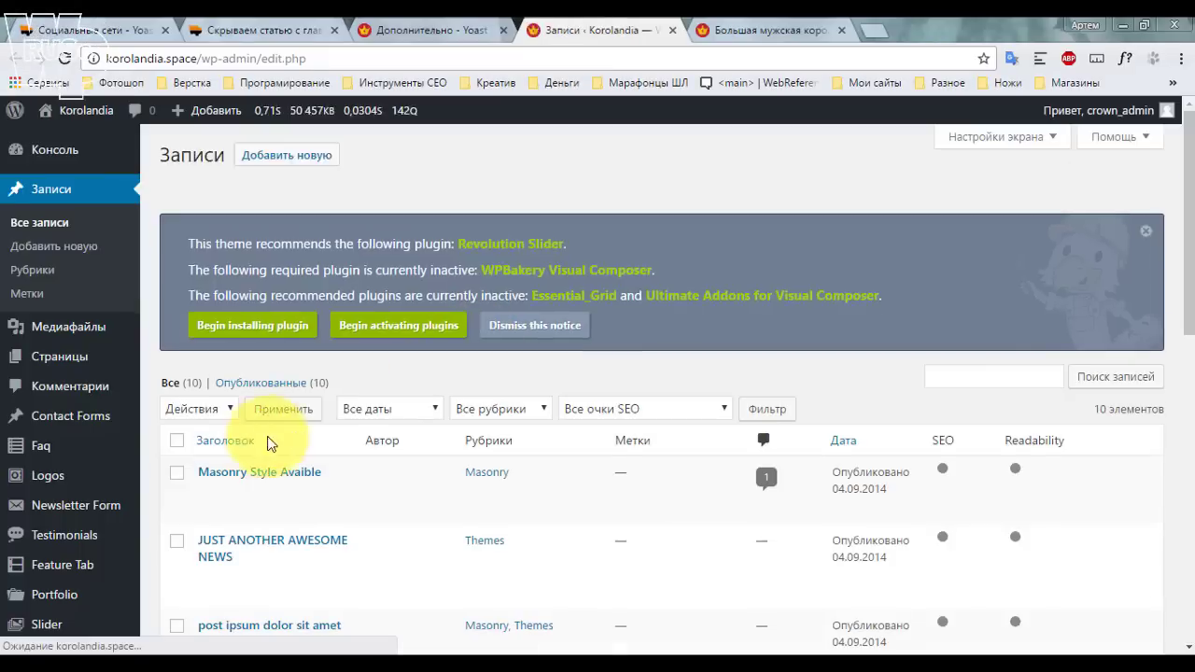
left_click(280, 475)
left_click(420, 30)
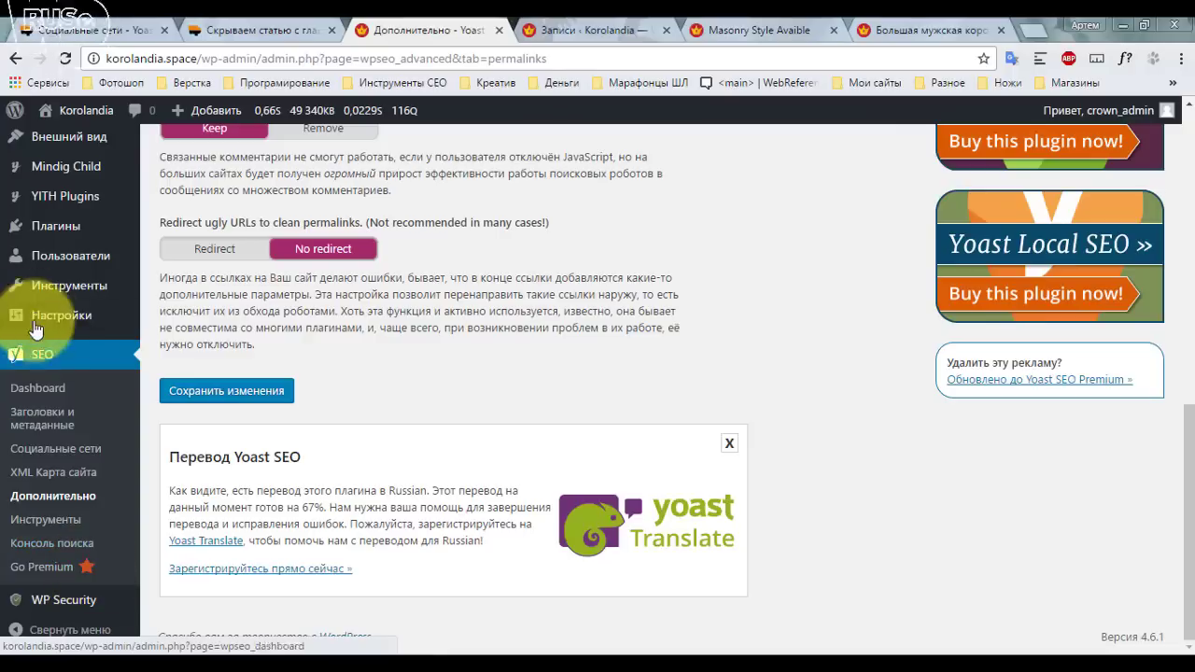
Set WordPress's custom permalink structure to /%category%/%postname%/ and save it.
mouse_move(128, 322)
right_click(201, 436)
left_click(307, 449)
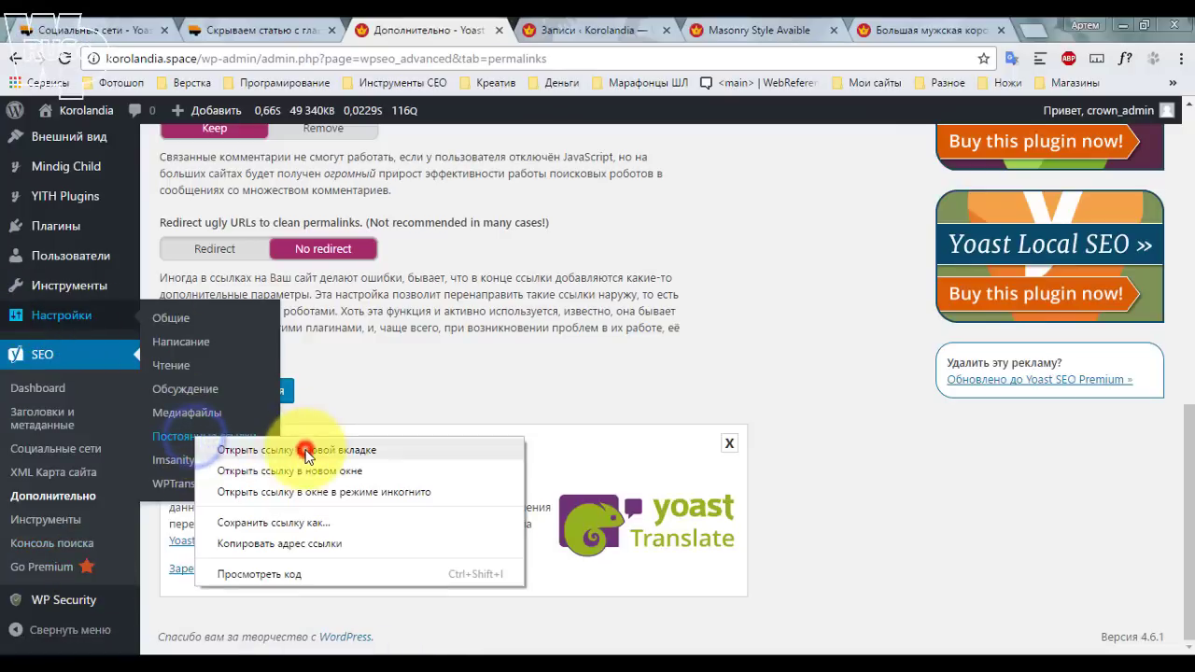
left_click(528, 28)
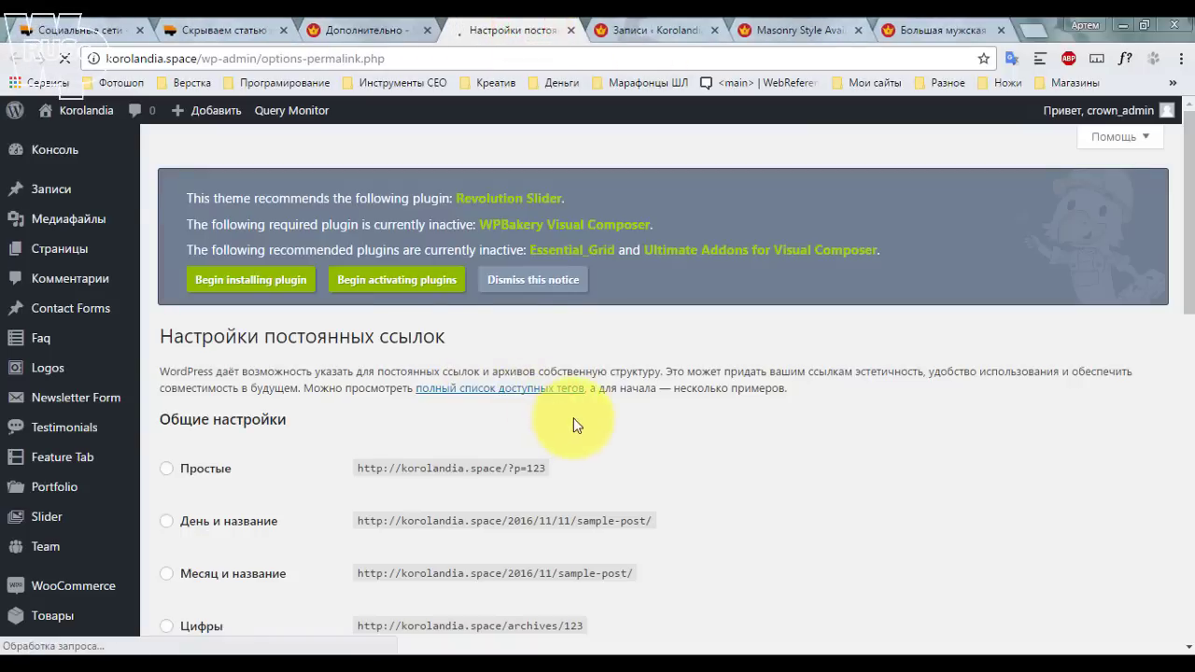
scroll(565, 416, "down", 4)
left_click(512, 382)
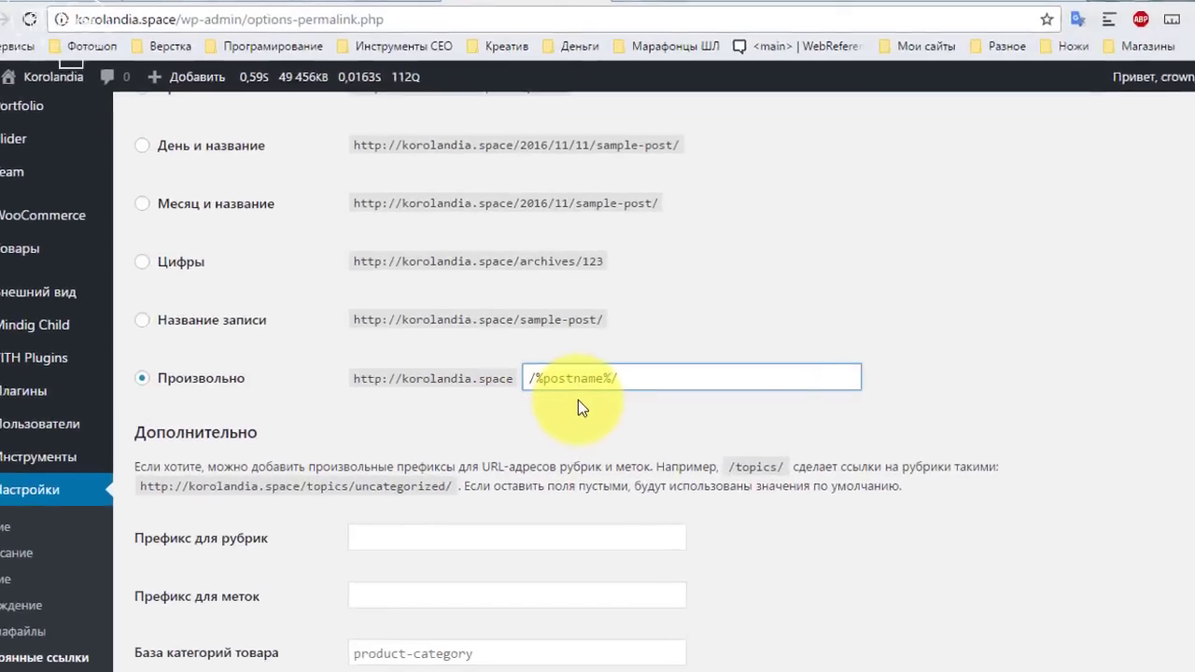
type("/%%")
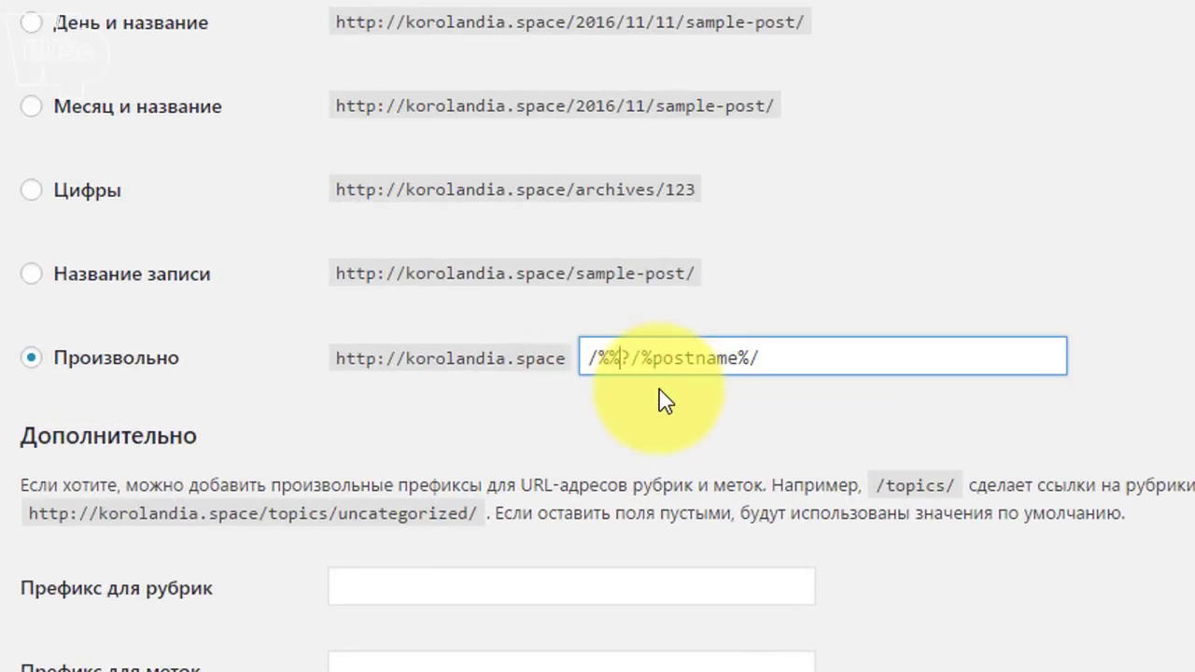
type("categ")
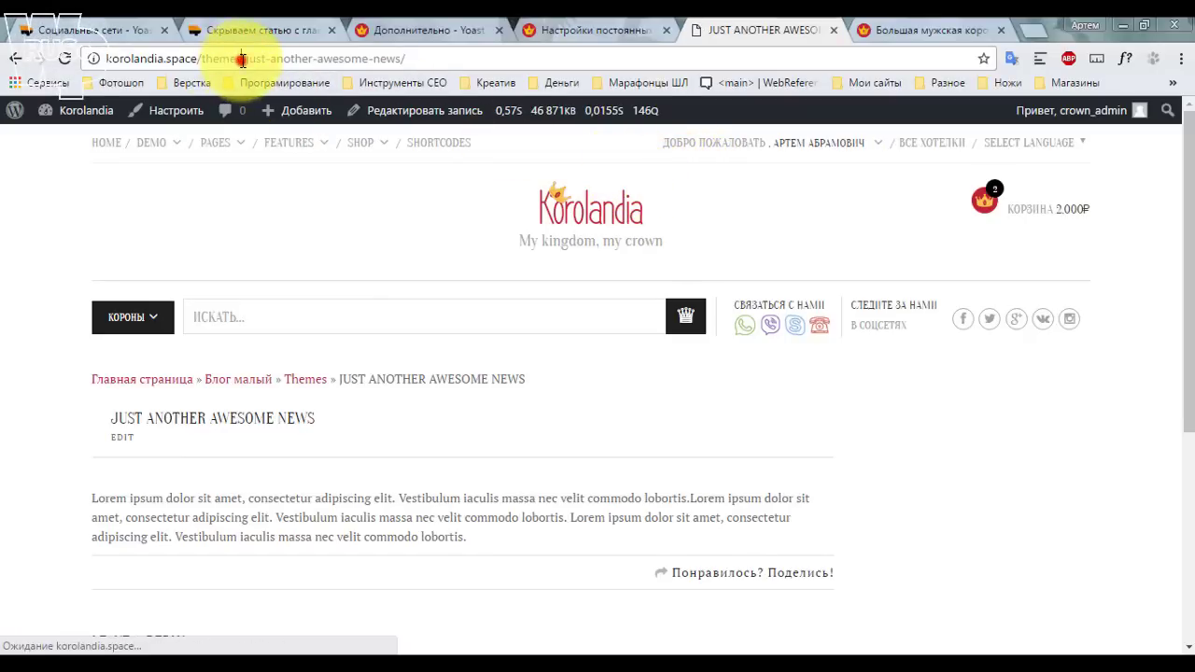
Check the category segment in the JUST ANOTHER AWESOME NEWS post's URL against the custom permalink structure.
left_click_drag(241, 57, 199, 61)
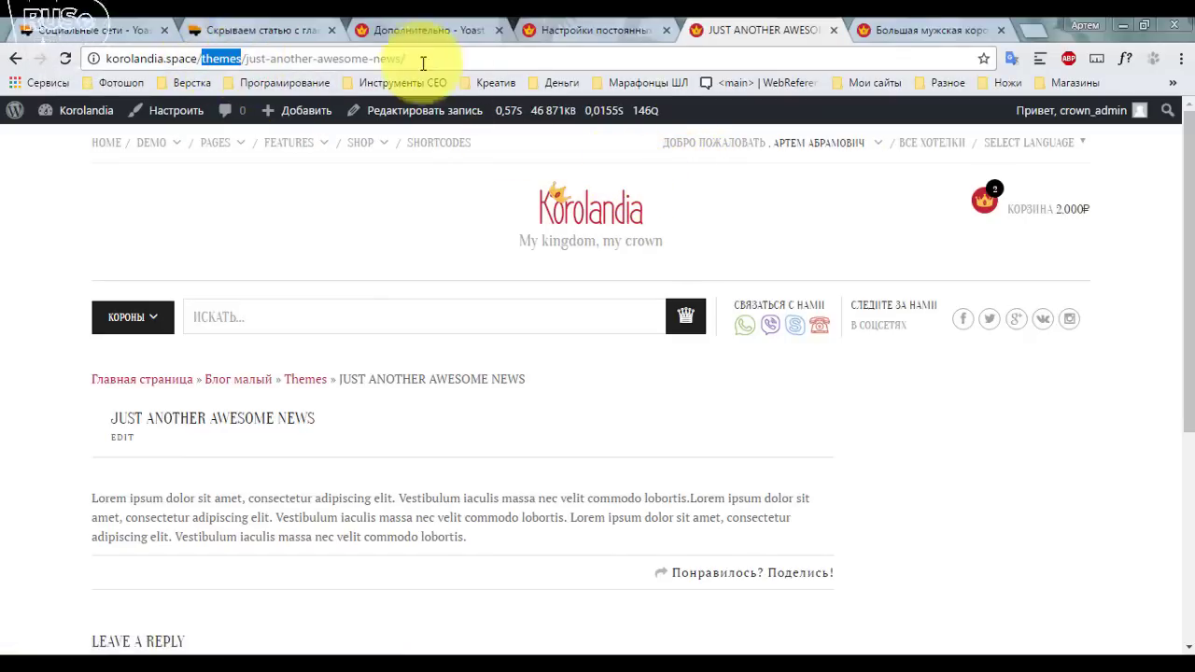
left_click(590, 23)
scroll(707, 347, "down", 2)
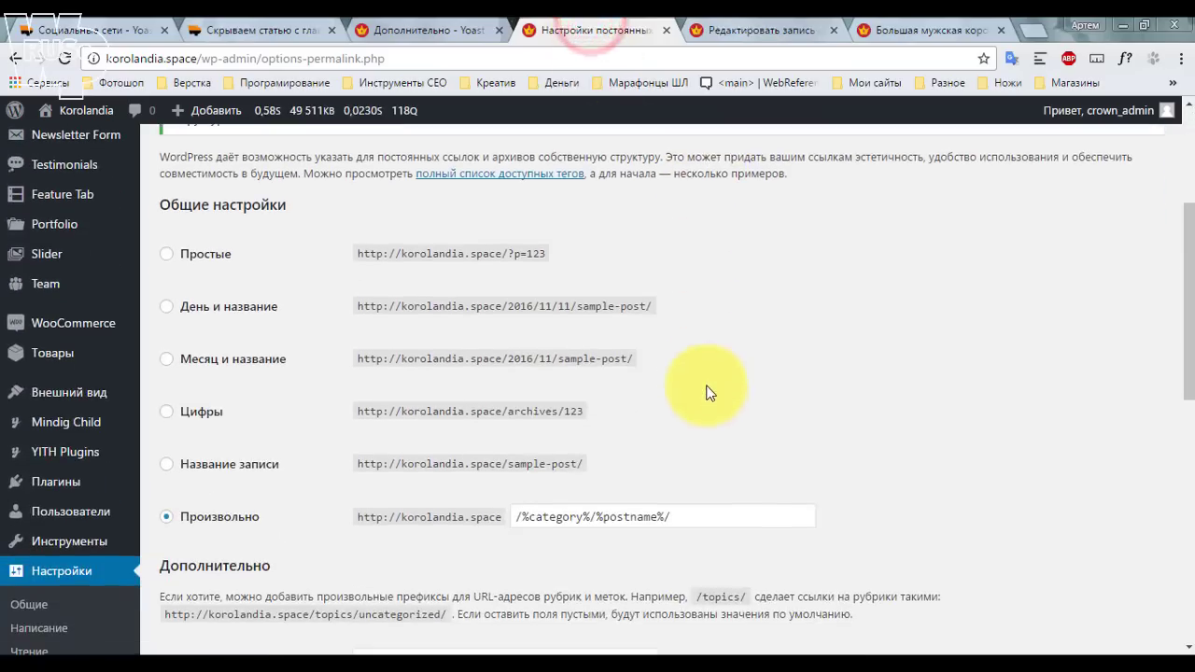
In Yoast SEO's permalink settings, set the category base to Remove and attachment URLs to Redirect to the parent post.
left_click(418, 20)
scroll(416, 280, "up", 3)
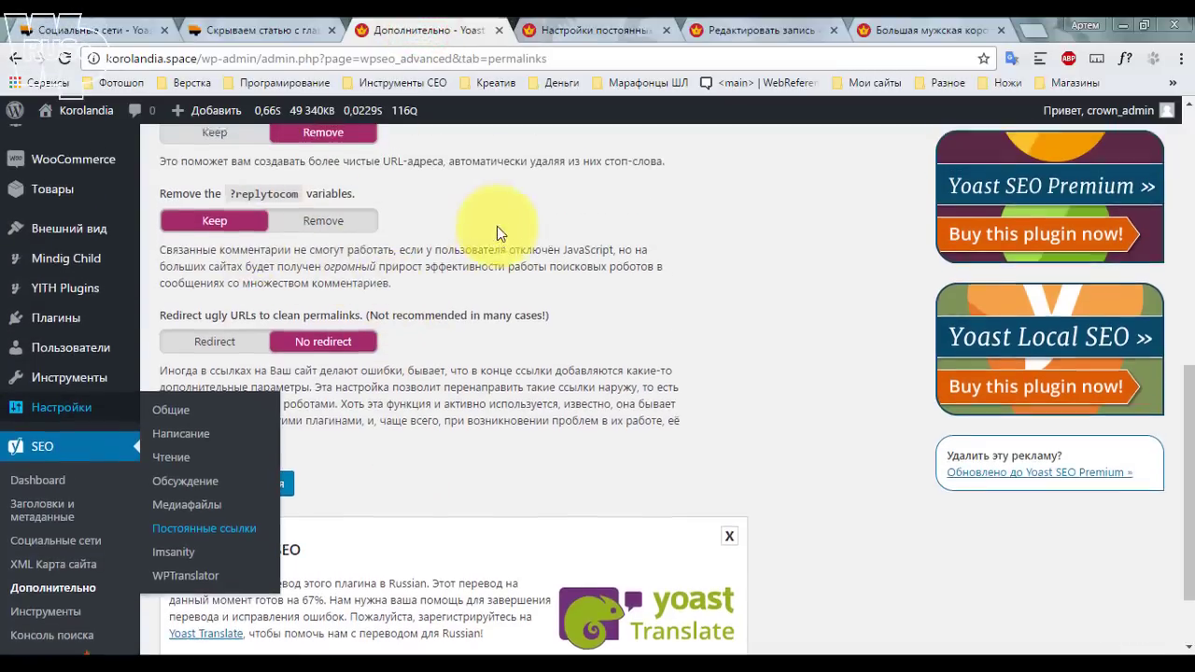
scroll(325, 221, "up", 1)
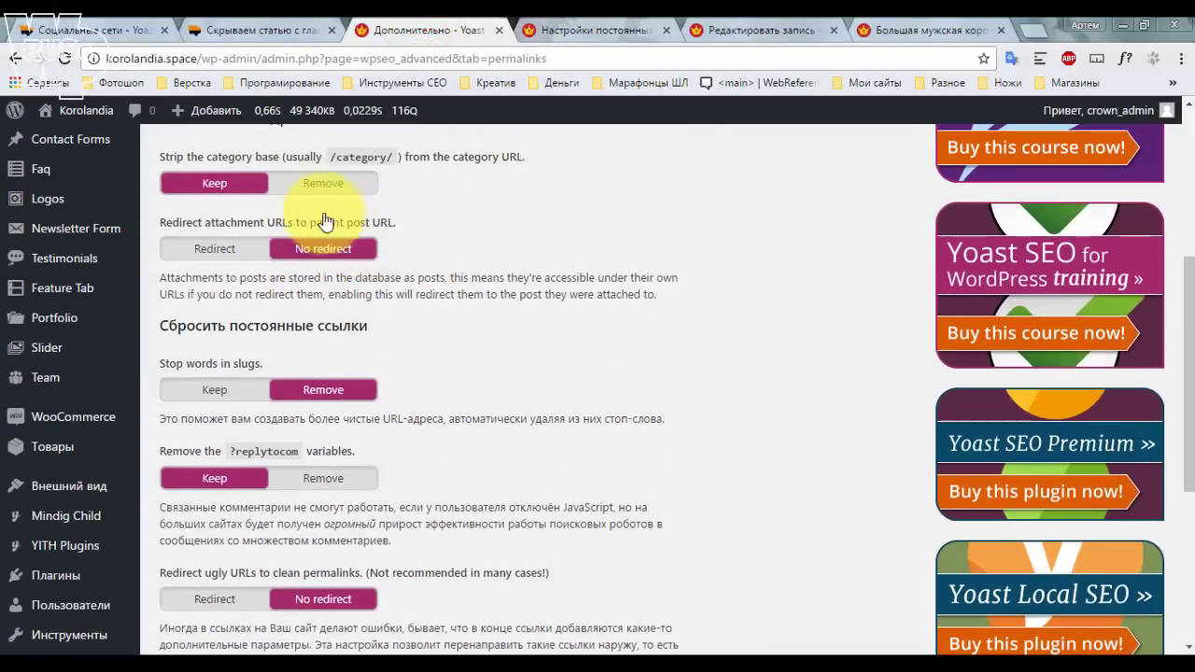
left_click(318, 184)
scroll(471, 215, "up", 1)
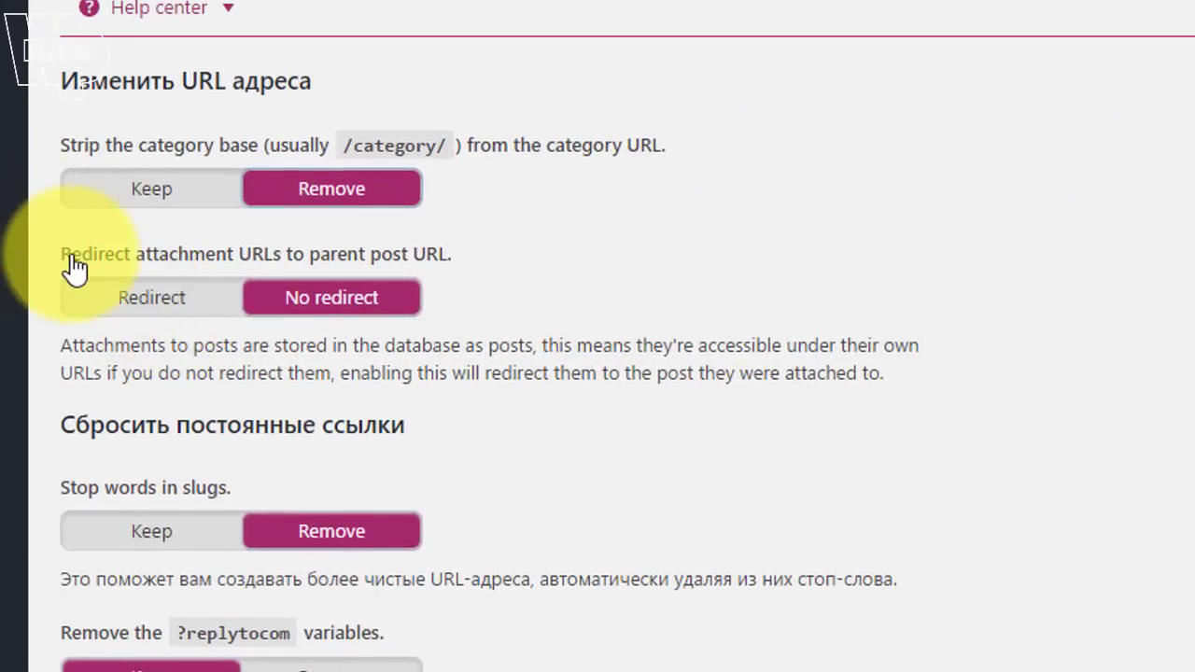
left_click(150, 301)
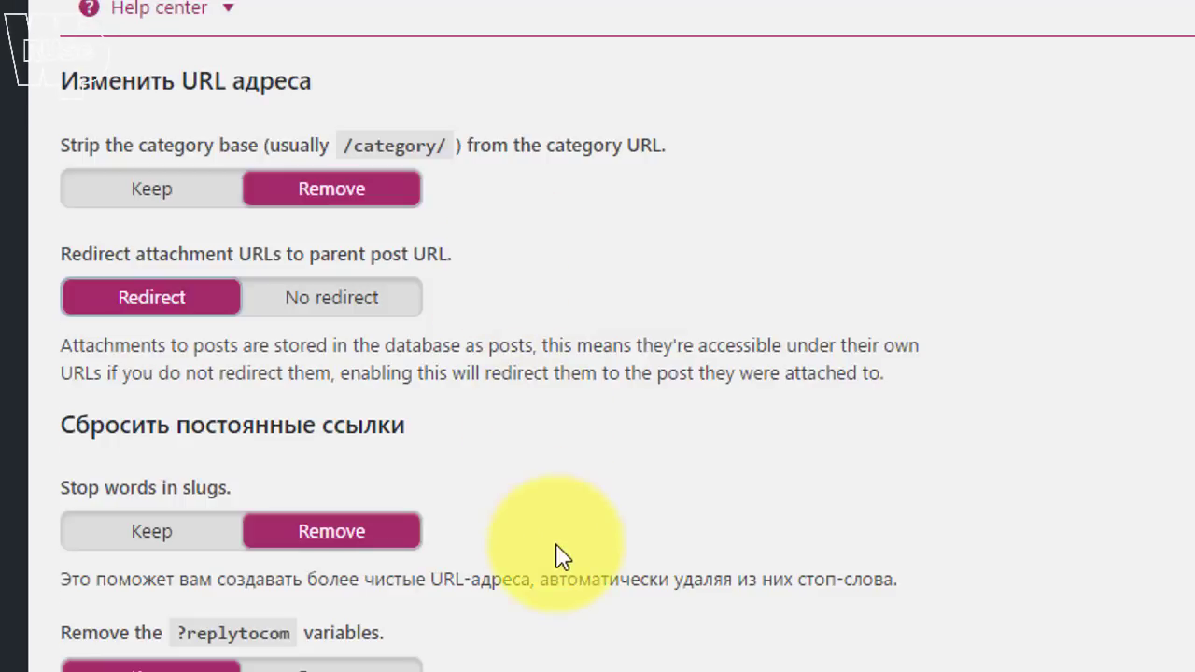
Set the ?replytocom variables to Remove and save the Yoast SEO permalink settings.
scroll(560, 557, "down", 2)
scroll(555, 550, "down", 2)
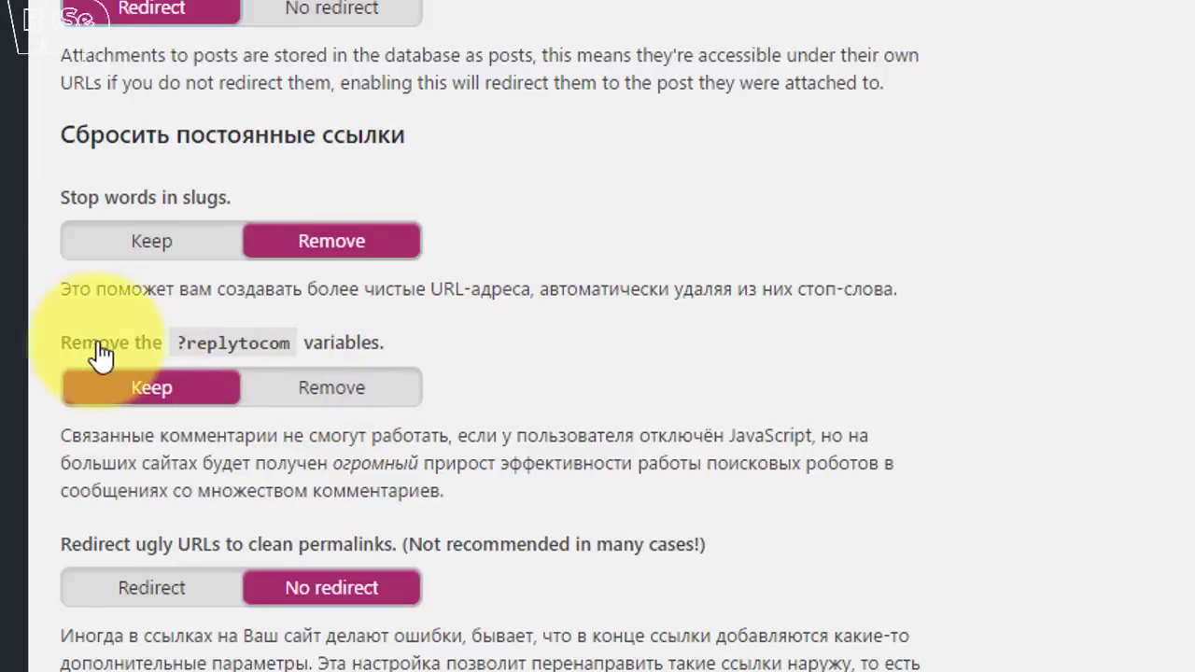
left_click(336, 399)
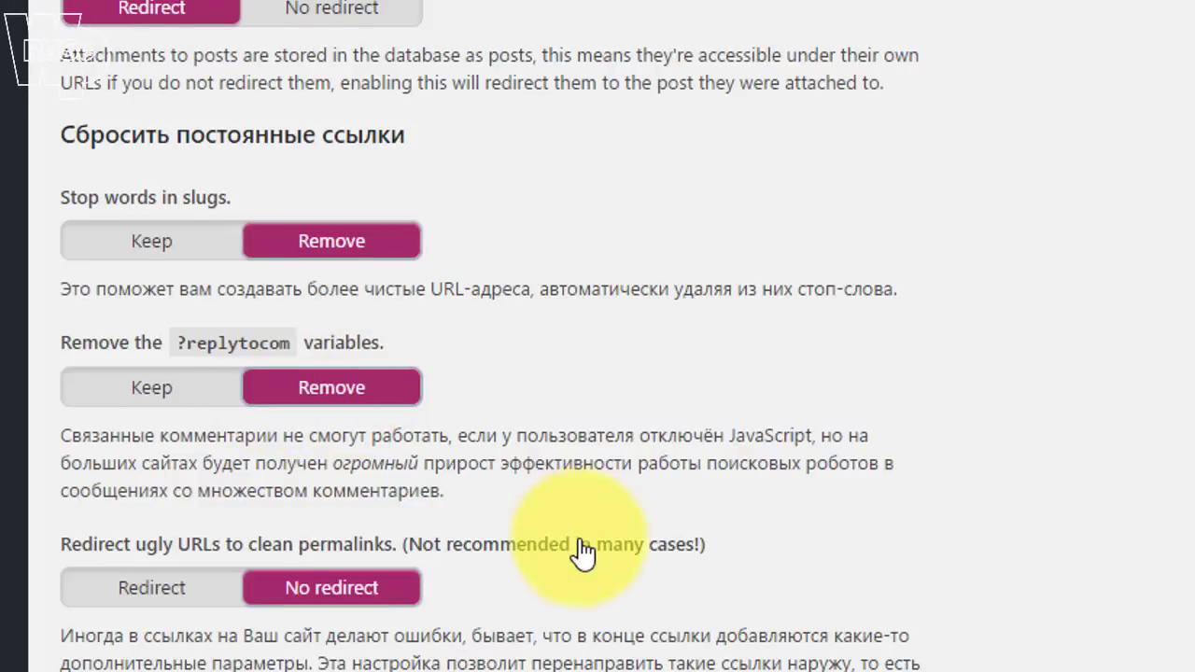
scroll(573, 554, "down", 3)
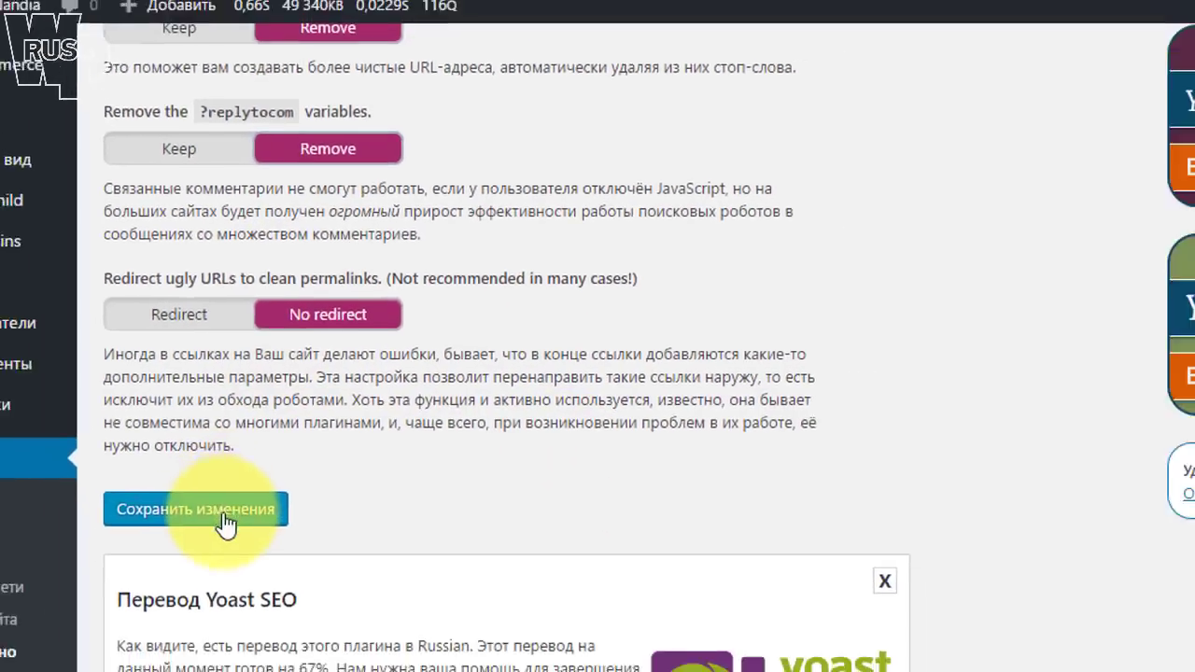
left_click(224, 525)
Review Yoast SEO's RSS feed settings, including the content after each post and the available template variables.
left_click(703, 303)
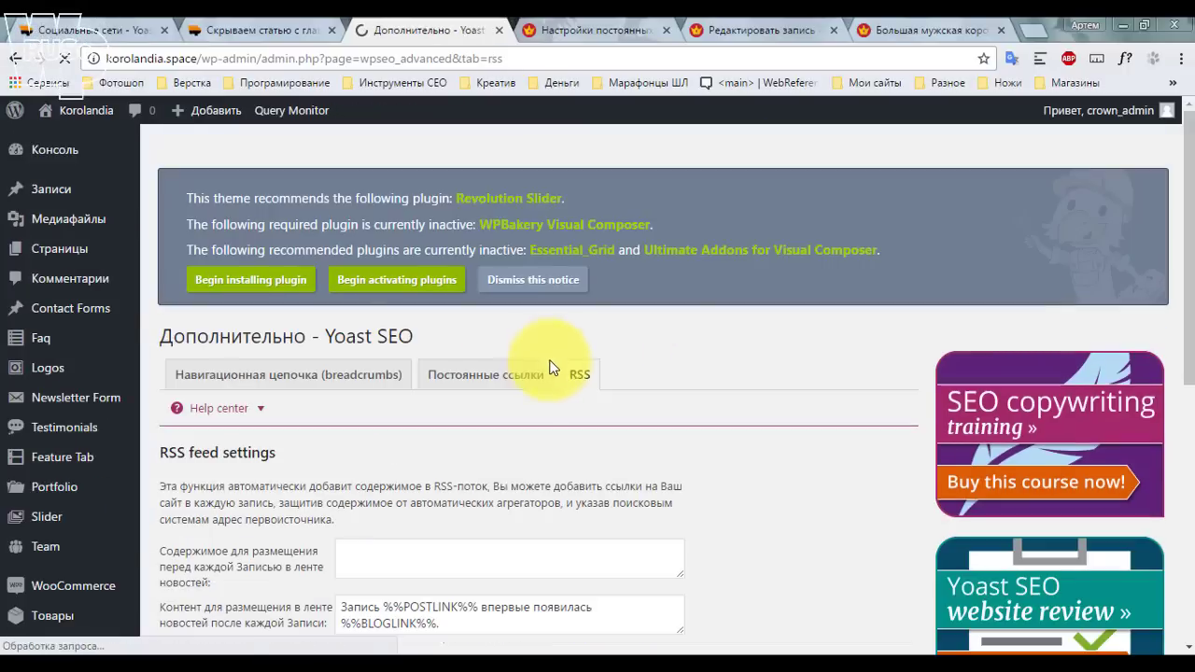
scroll(523, 355, "down", 5)
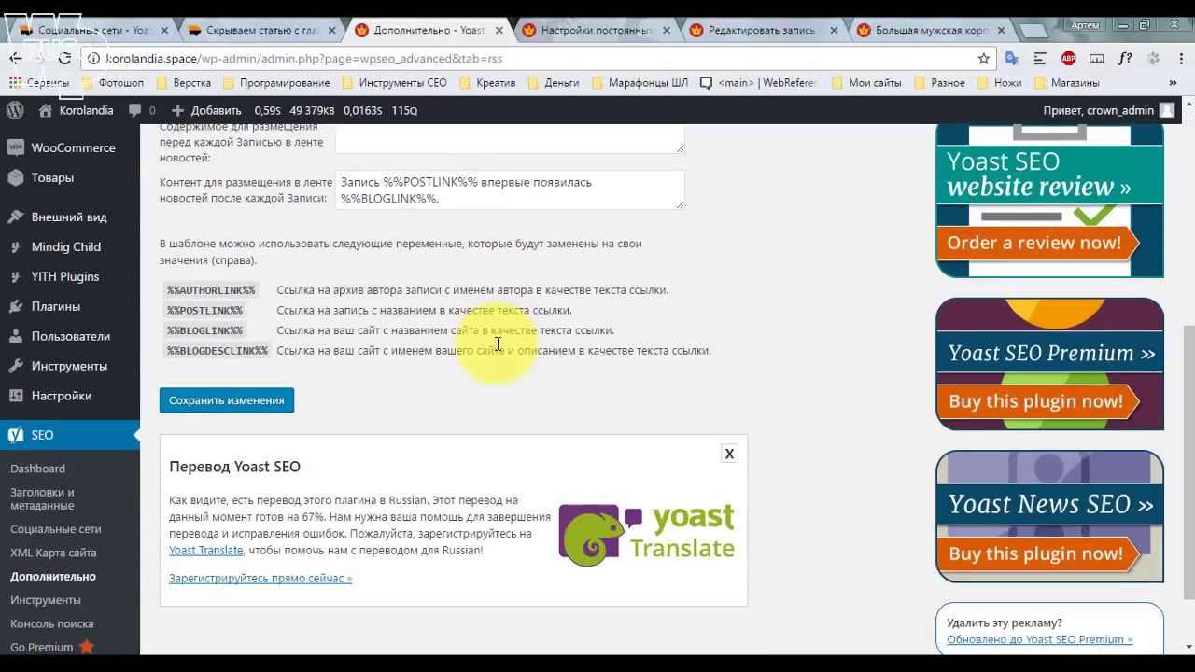
scroll(474, 368, "up", 3)
scroll(458, 368, "down", 1)
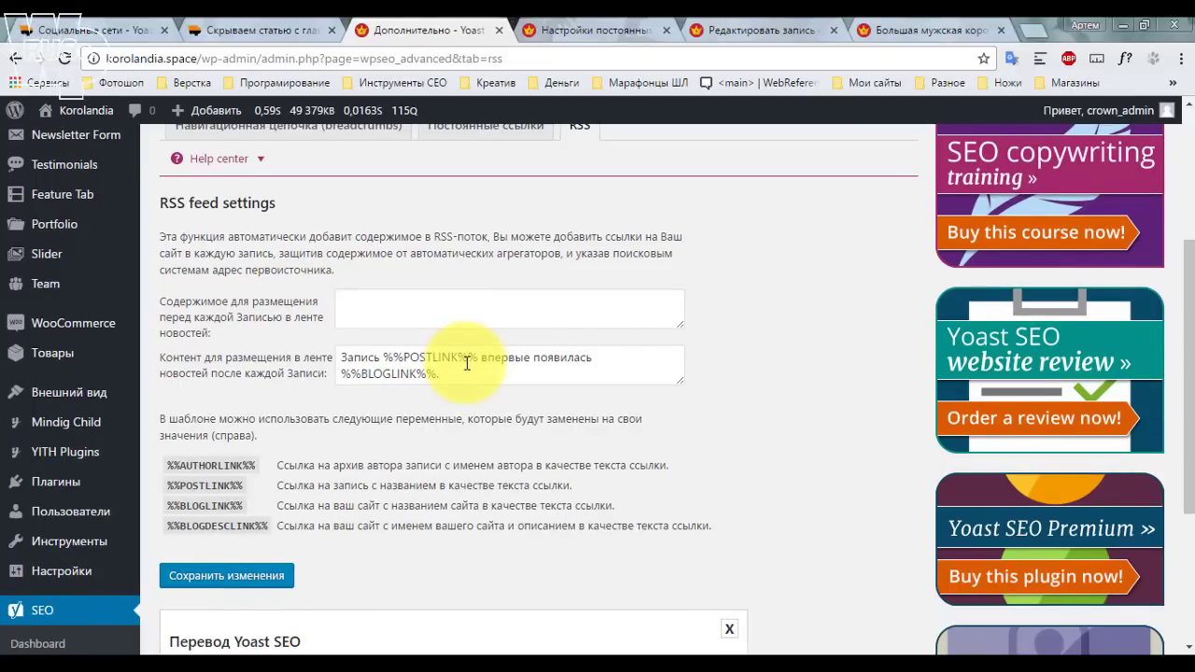
scroll(467, 370, "up", 2)
scroll(474, 336, "down", 3)
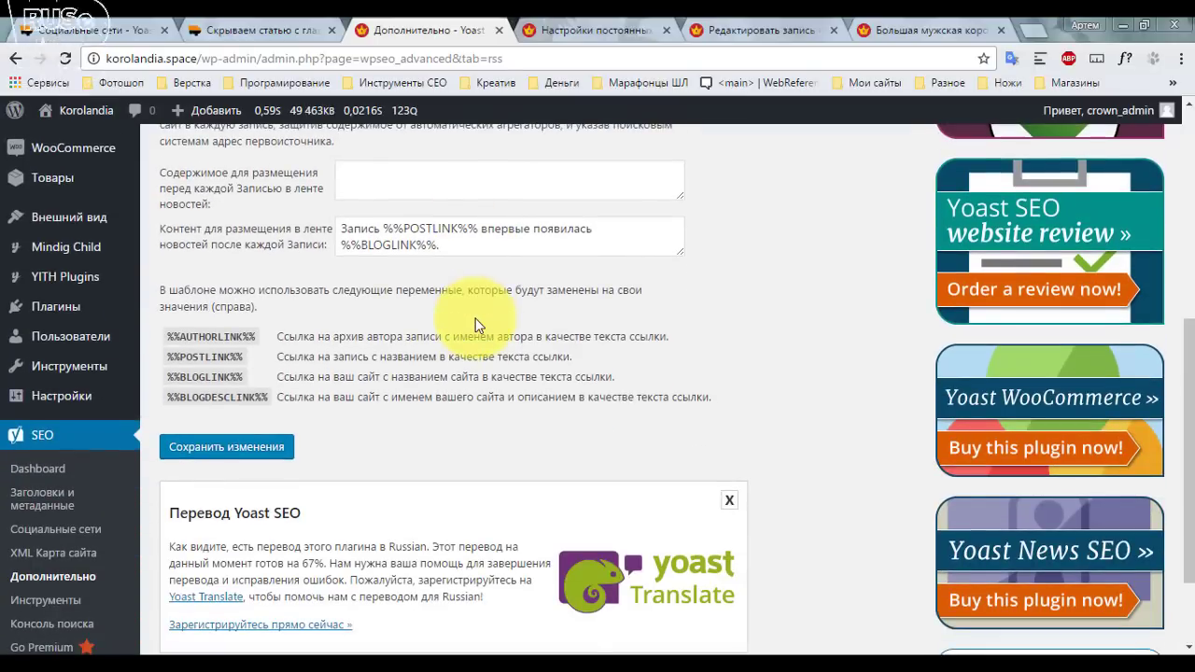
scroll(476, 325, "down", 1)
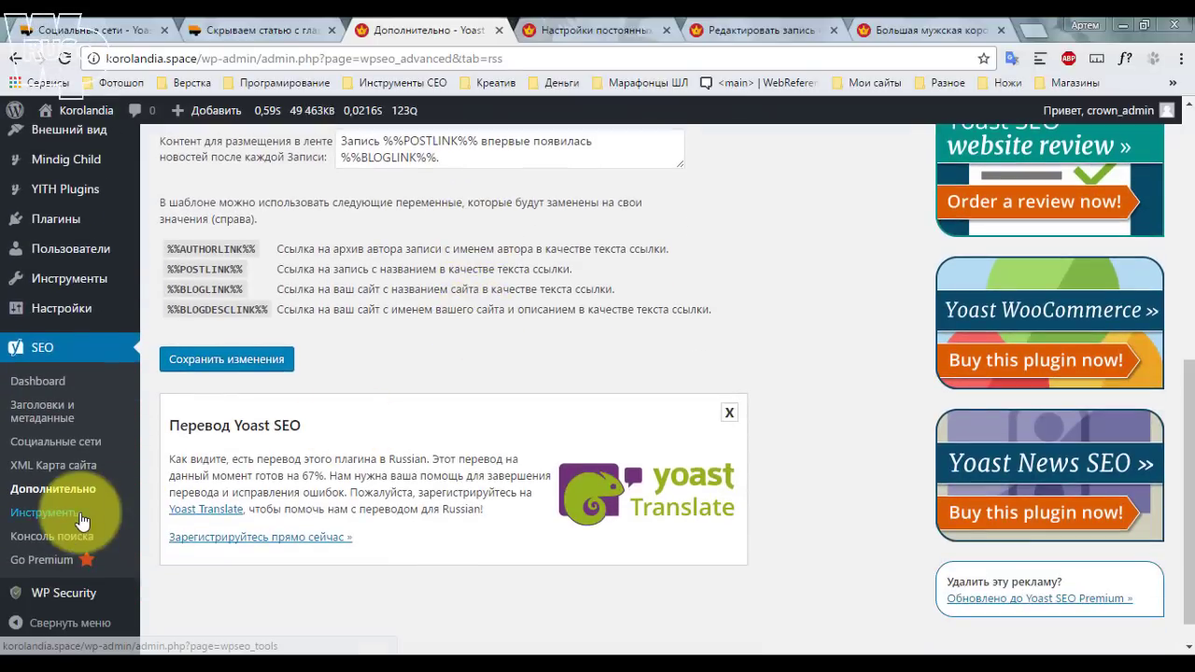
Open the bulk editor among Yoast SEO's tools and look through its list of SEO titles.
left_click(45, 512)
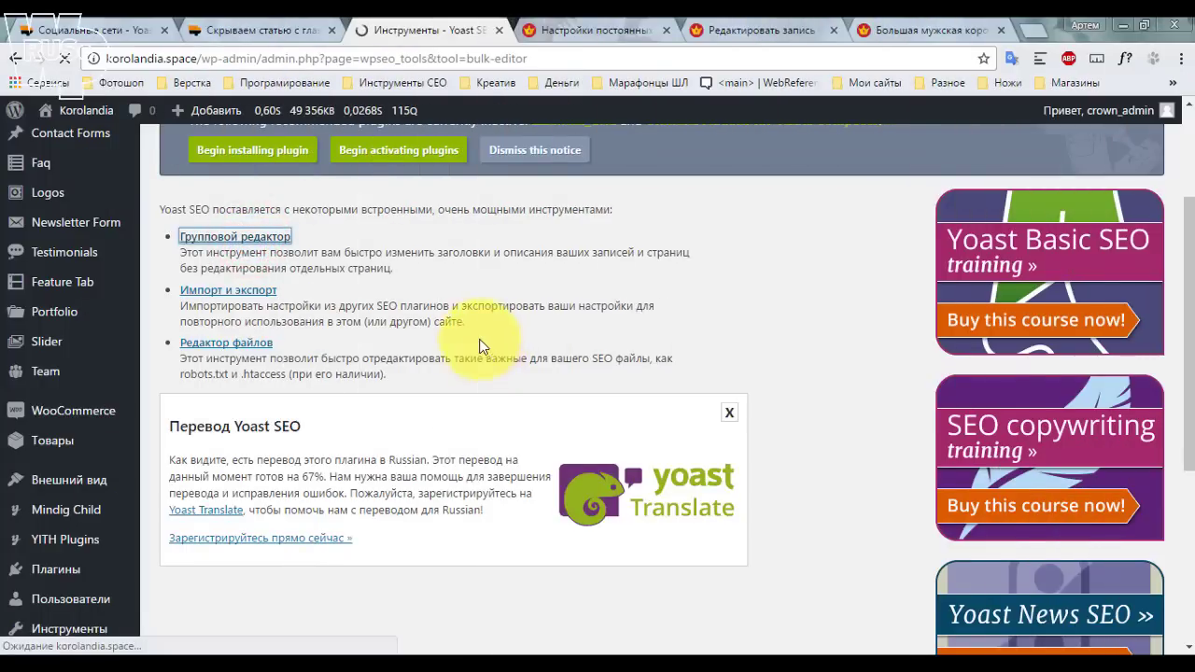
scroll(539, 336, "down", 2)
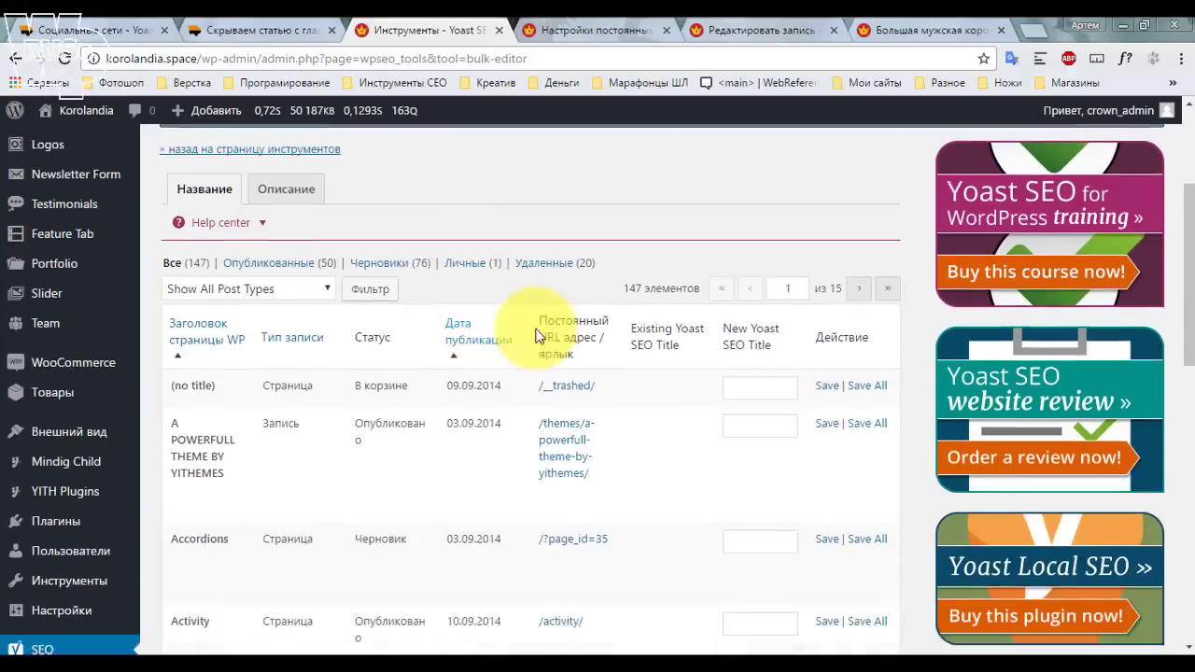
scroll(551, 332, "down", 1)
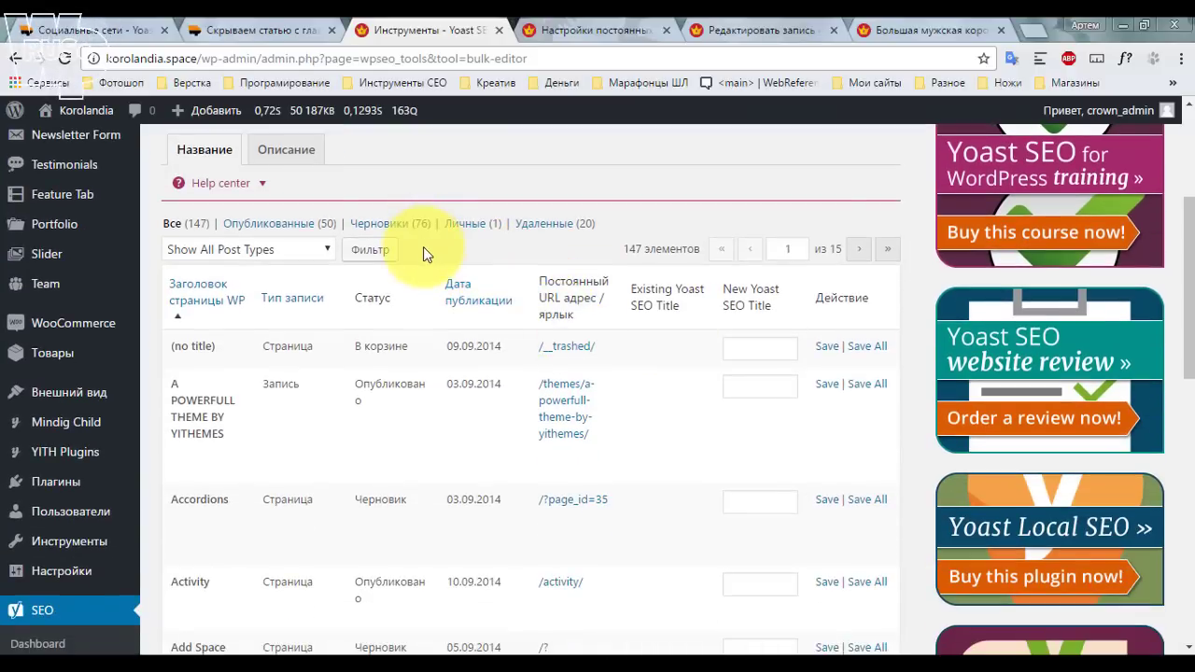
scroll(787, 408, "down", 1)
scroll(766, 402, "up", 2)
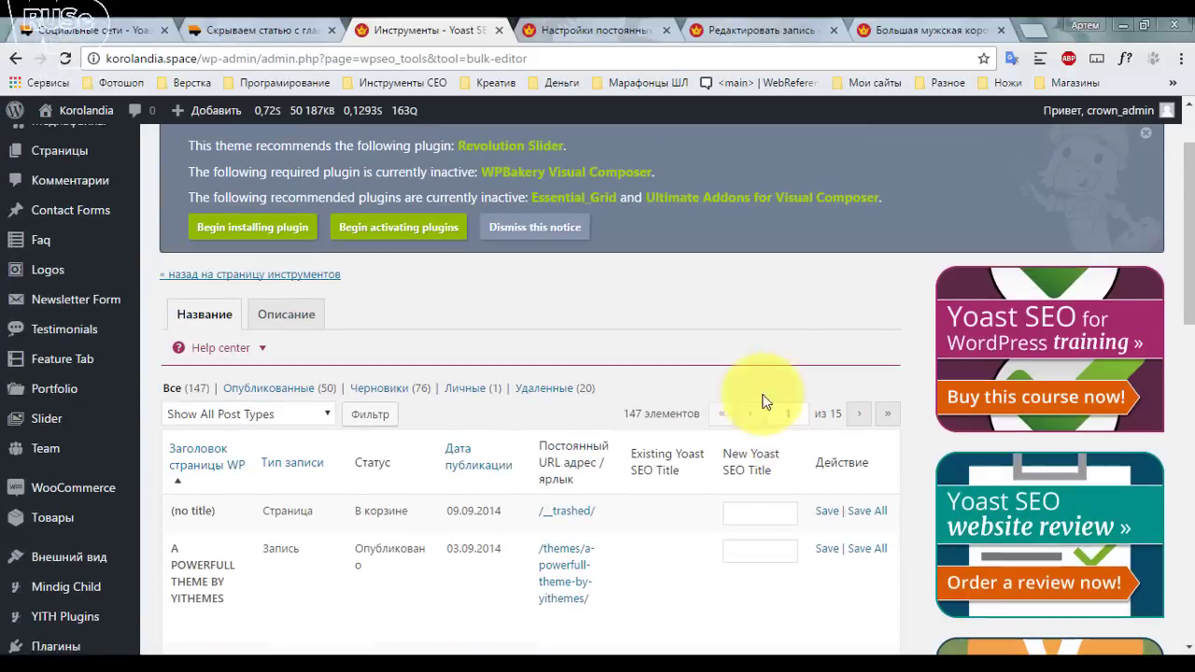
scroll(840, 466, "down", 2)
scroll(796, 488, "down", 1)
Look through the new meta description fields in the bulk editor's description list, leaving them empty.
left_click(287, 138)
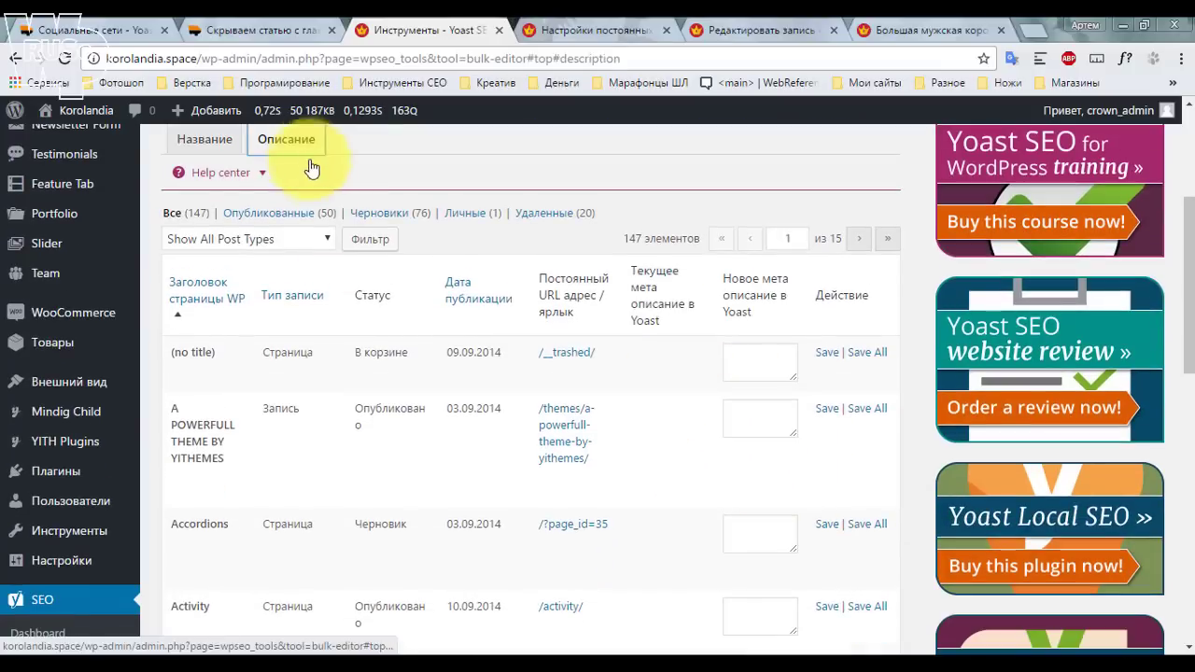
left_click(755, 356)
left_click(752, 420)
left_click(766, 528)
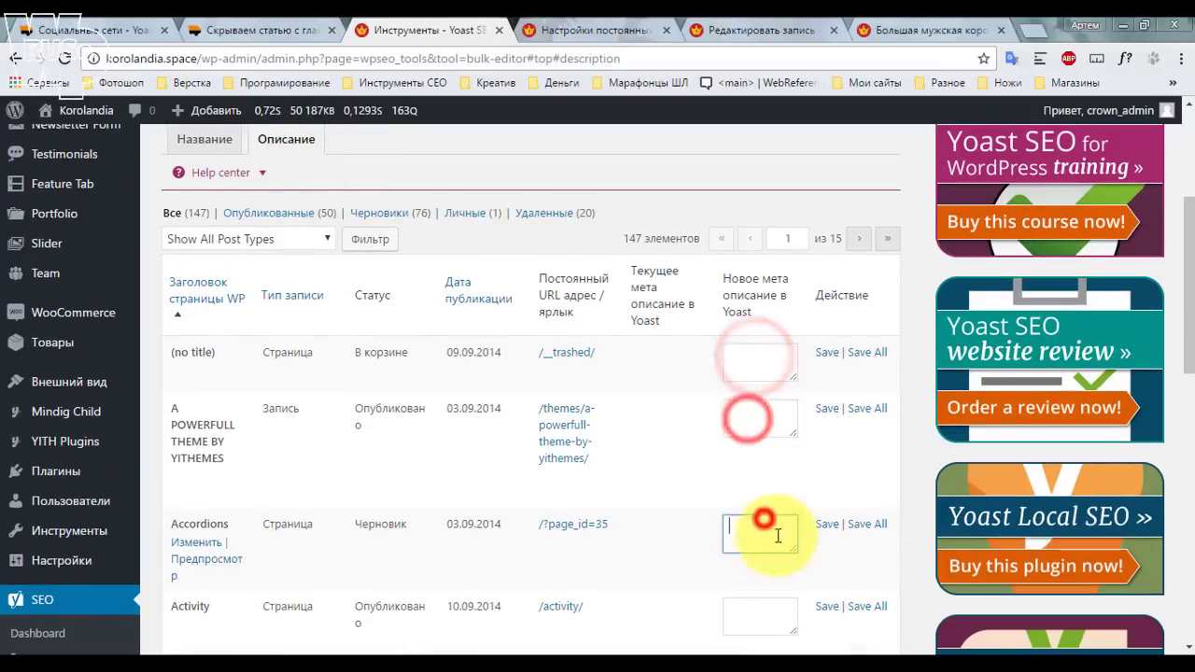
scroll(758, 541, "down", 1)
scroll(758, 541, "down", 2)
left_click(750, 349)
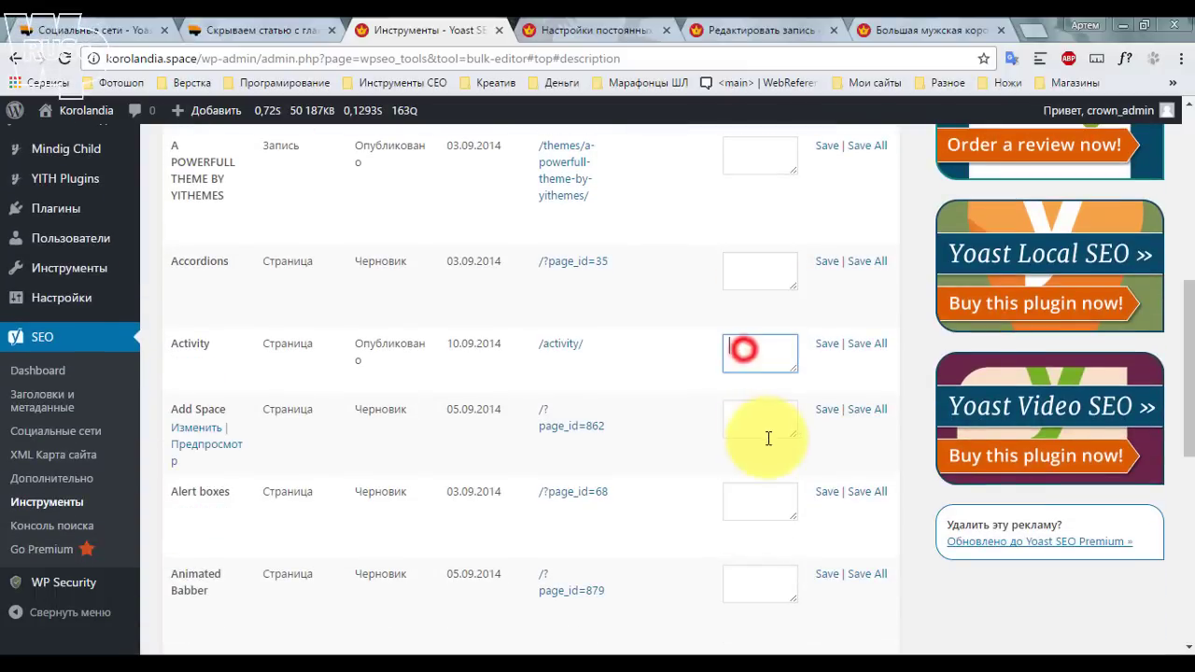
left_click(767, 433)
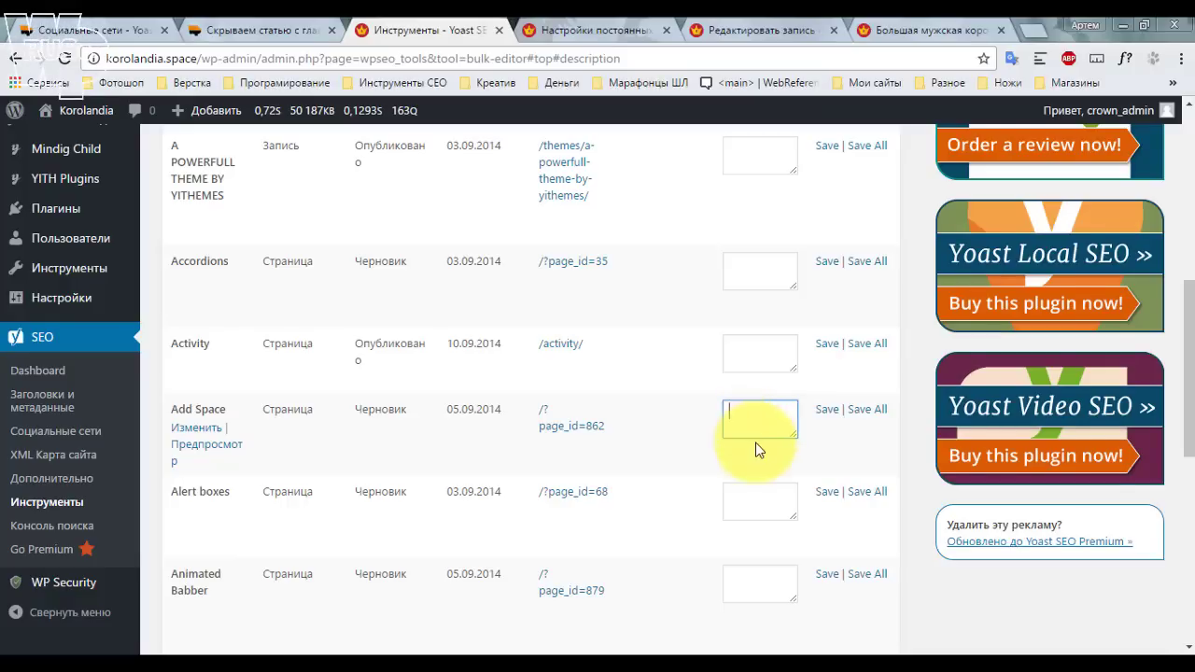
Return to the Yoast SEO tools overview and dismiss the theme's recommended plugins notice.
scroll(755, 443, "up", 3)
scroll(654, 292, "up", 2)
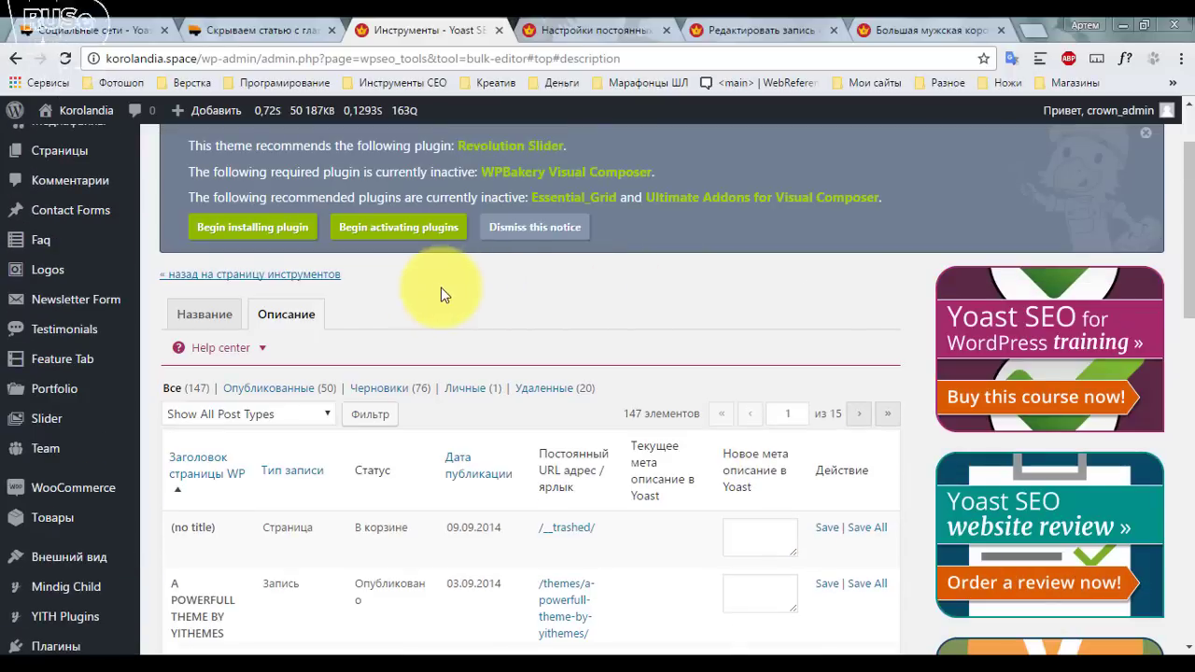
scroll(448, 280, "down", 1)
left_click(293, 187)
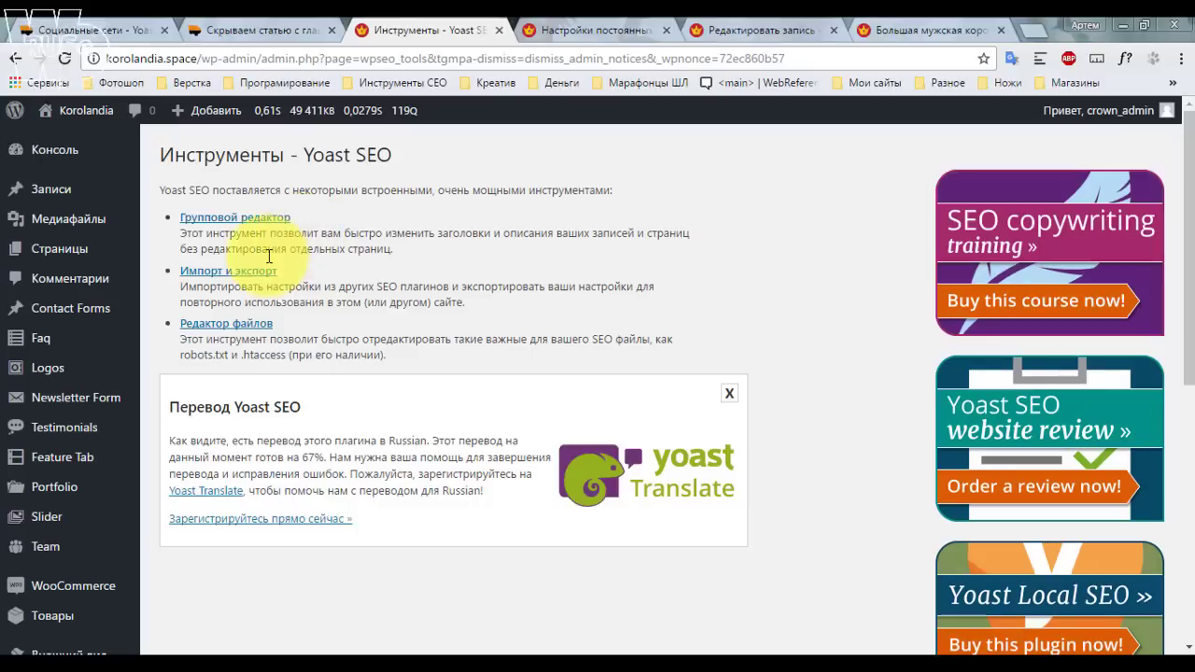
Look at Yoast SEO's settings import and export tool and leave it for the file editor.
left_click(246, 271)
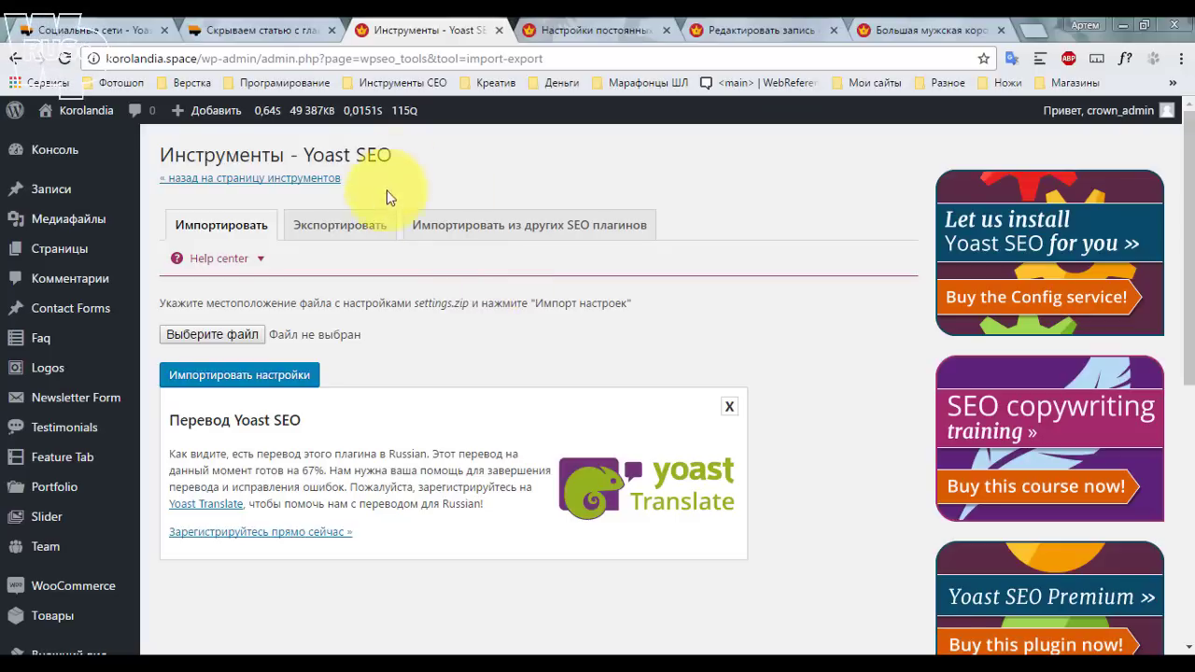
key("alt+Left")
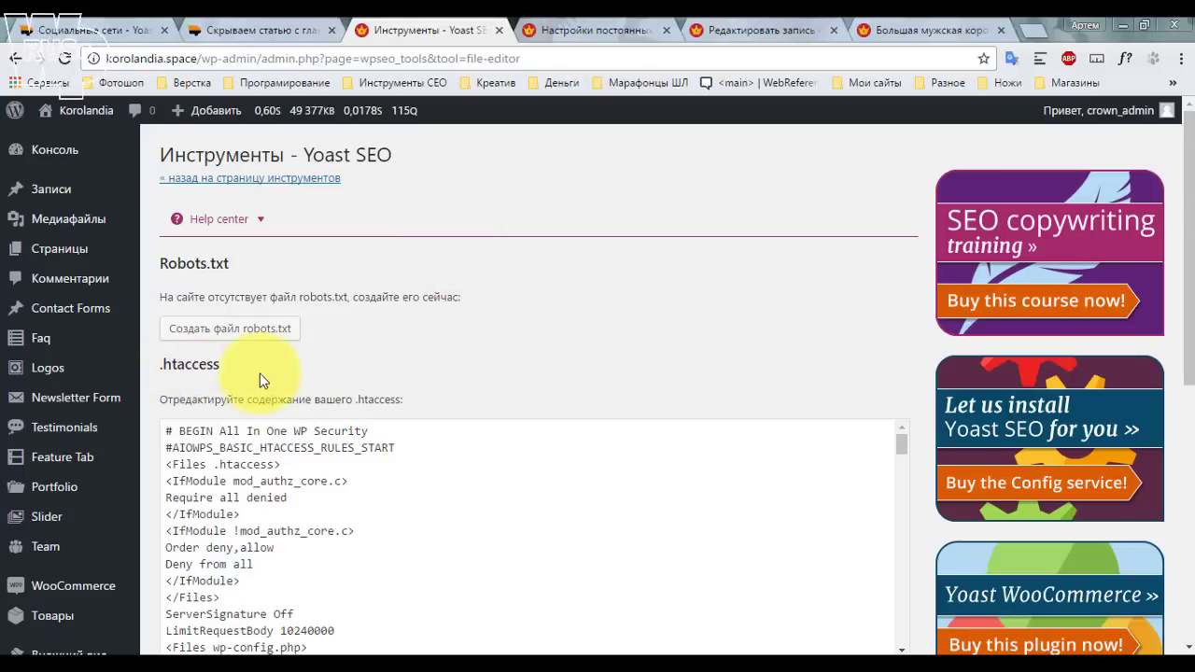
Create a robots.txt file for the site in Yoast SEO's file editor and return to the editor showing its contents.
left_click(271, 334)
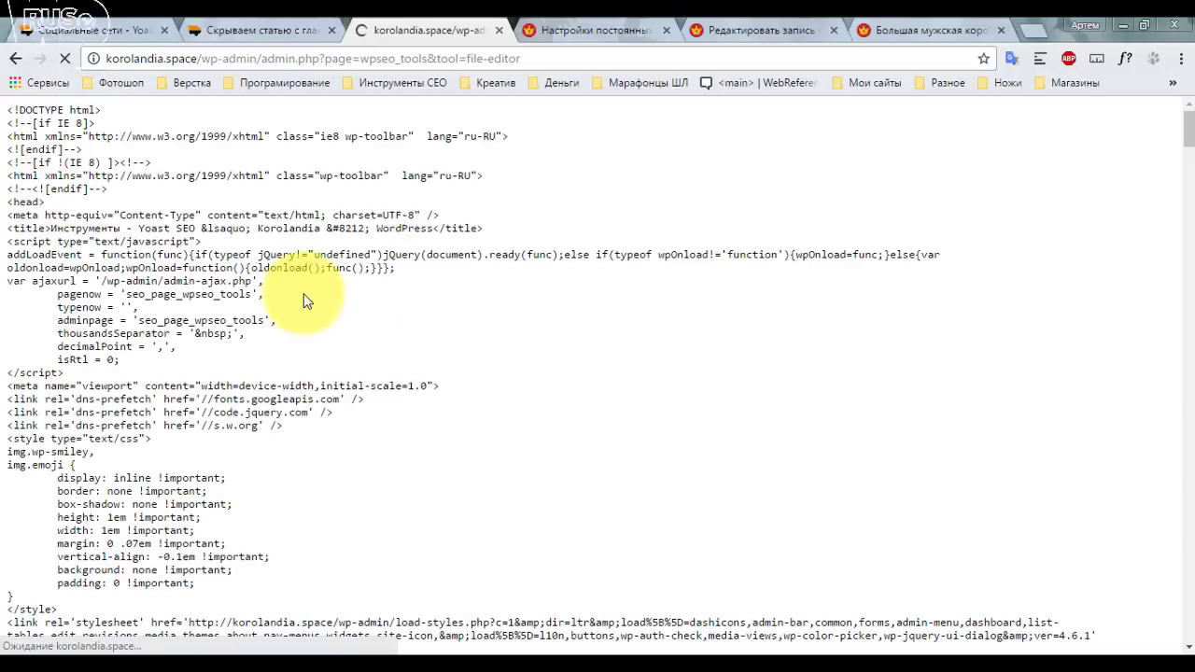
left_click(15, 58)
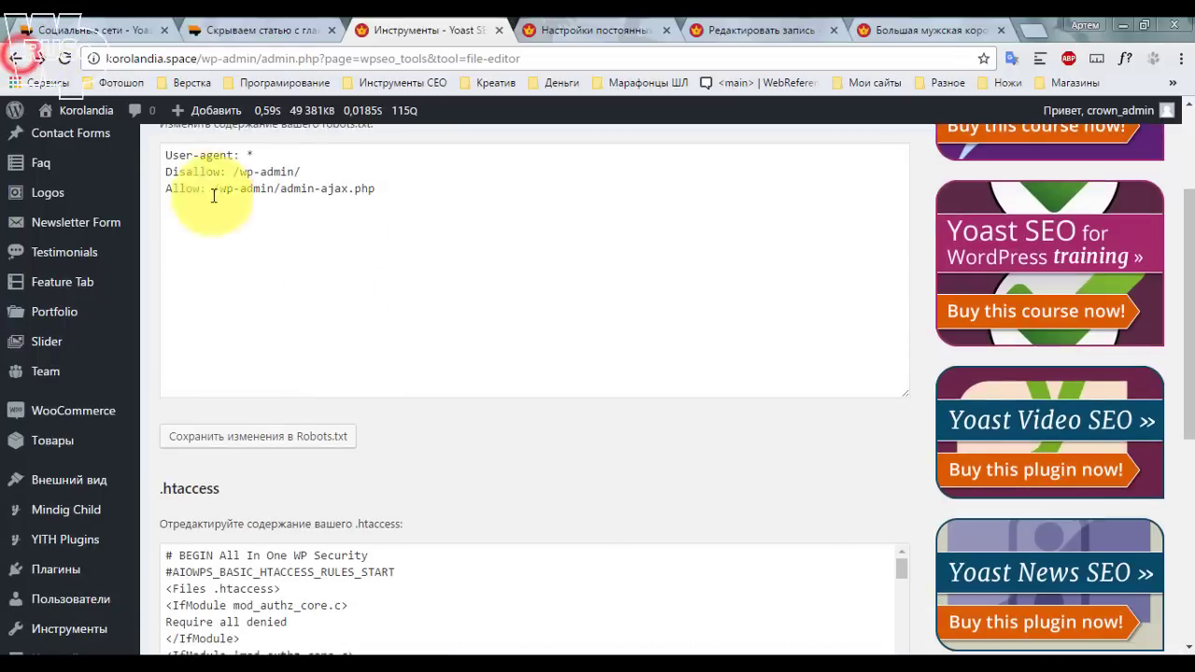
left_click(288, 205)
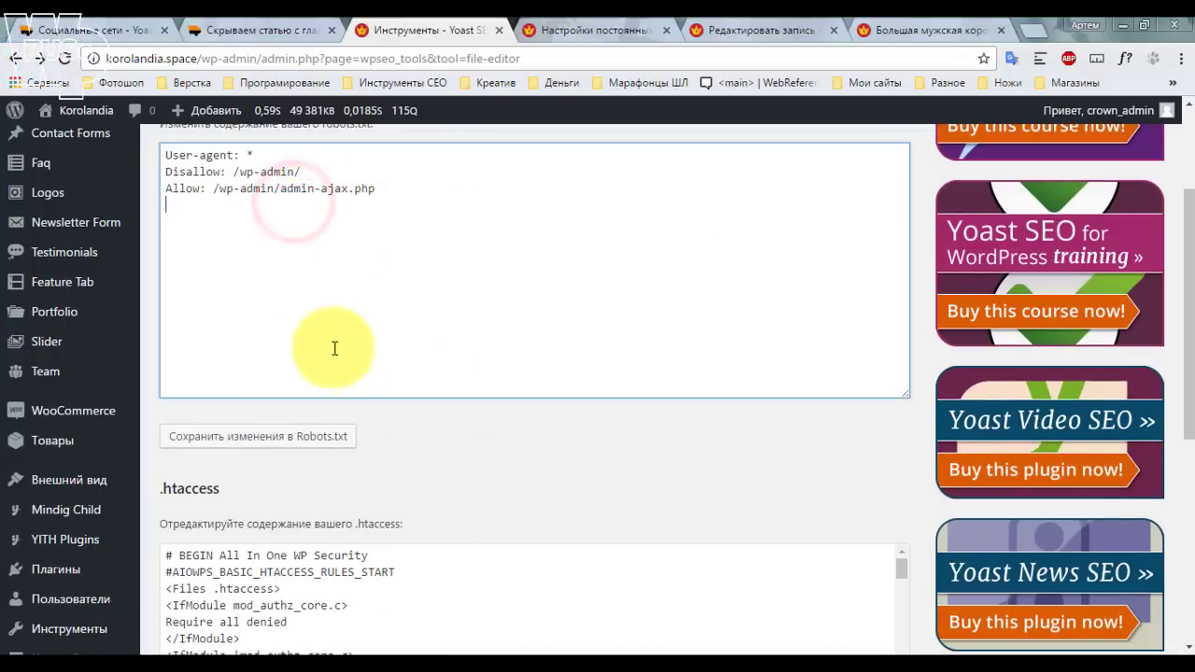
Look through the .htaccess rules in the file editor down to the WordPress block and save the .htaccess file.
scroll(336, 355, "down", 2)
scroll(353, 362, "down", 6)
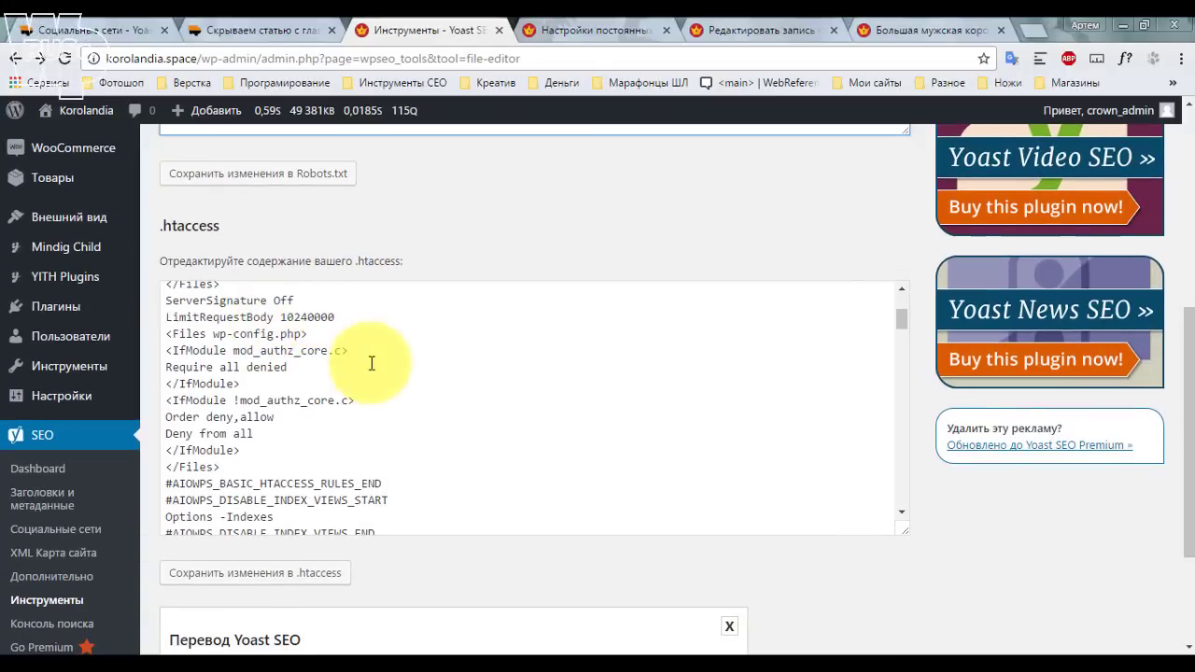
scroll(369, 370, "down", 3)
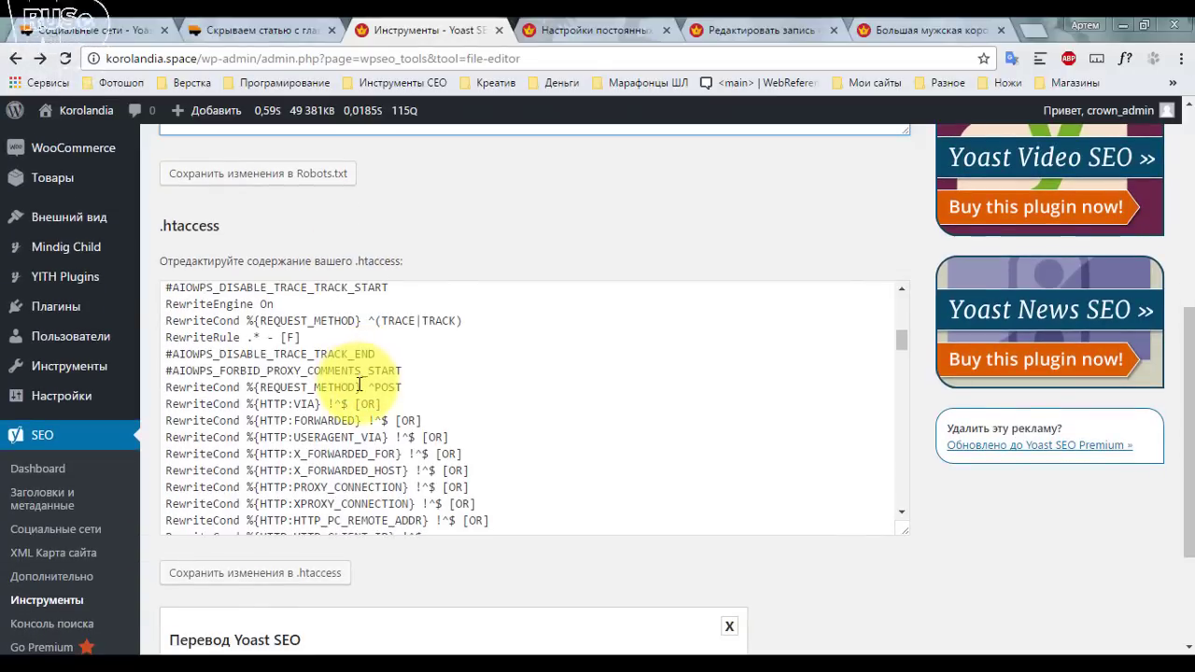
scroll(598, 383, "down", 10)
scroll(565, 375, "down", 10)
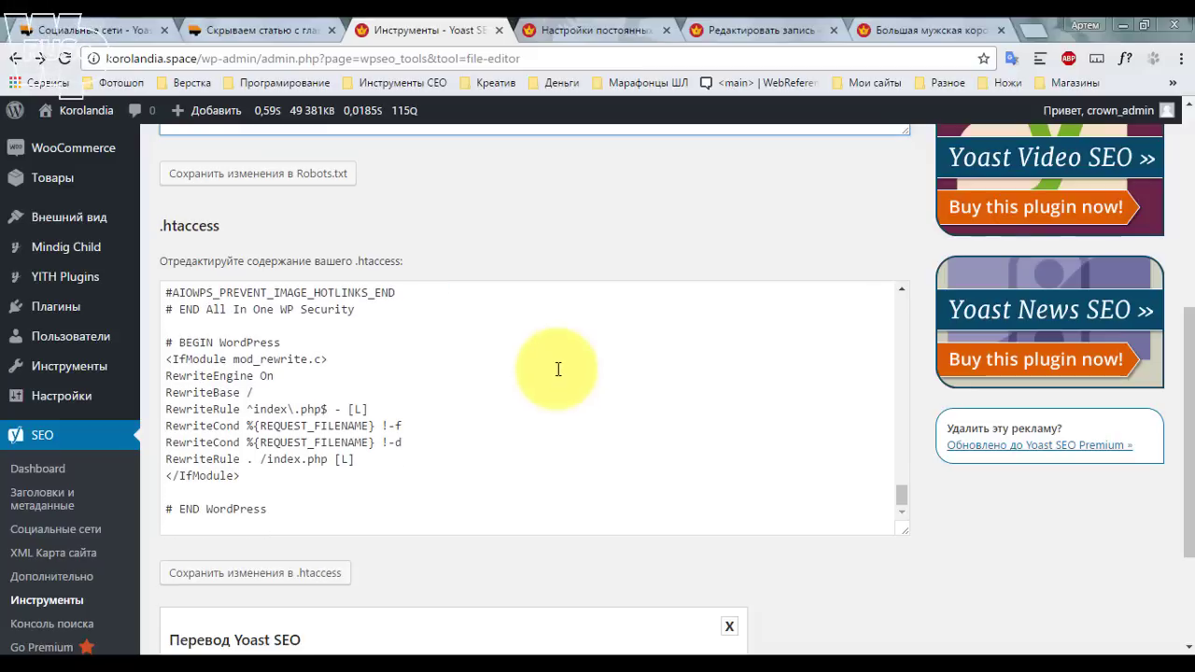
scroll(558, 369, "up", 8)
scroll(1013, 489, "up", 3)
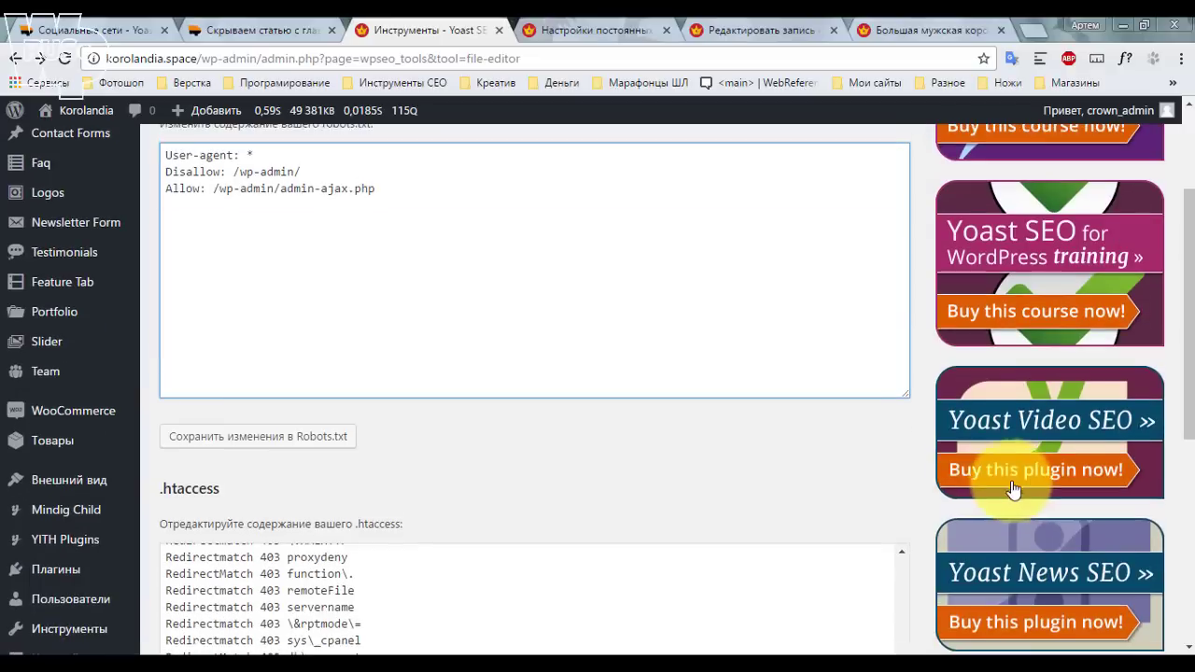
scroll(853, 435, "down", 4)
scroll(619, 435, "down", 10)
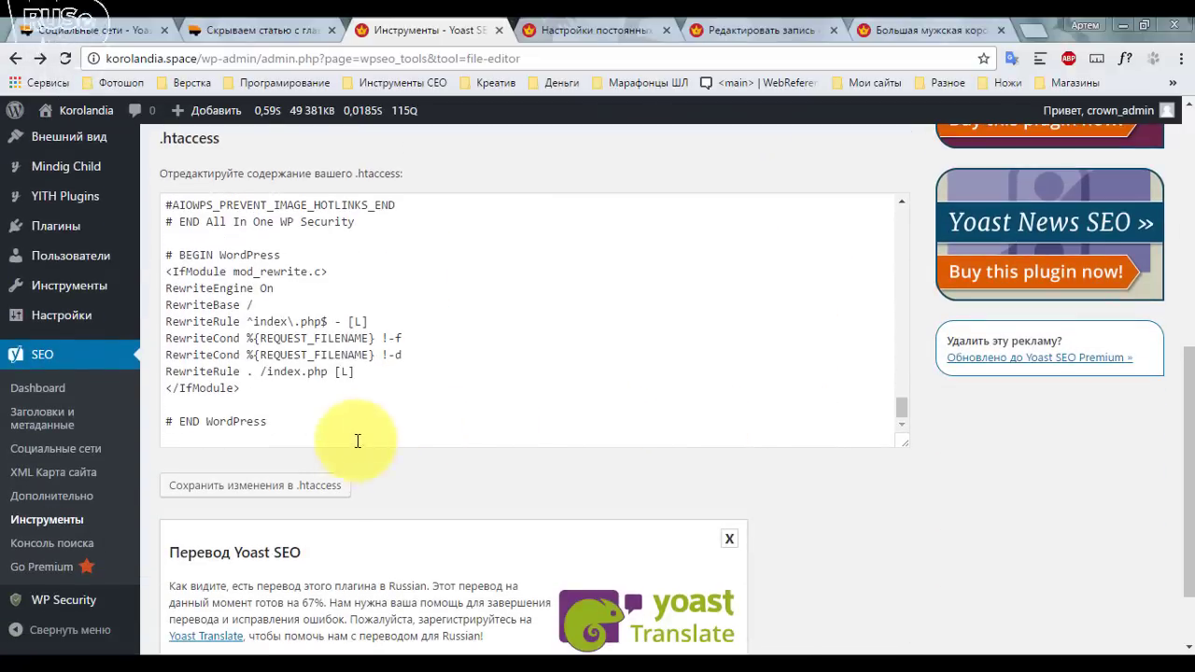
left_click(318, 487)
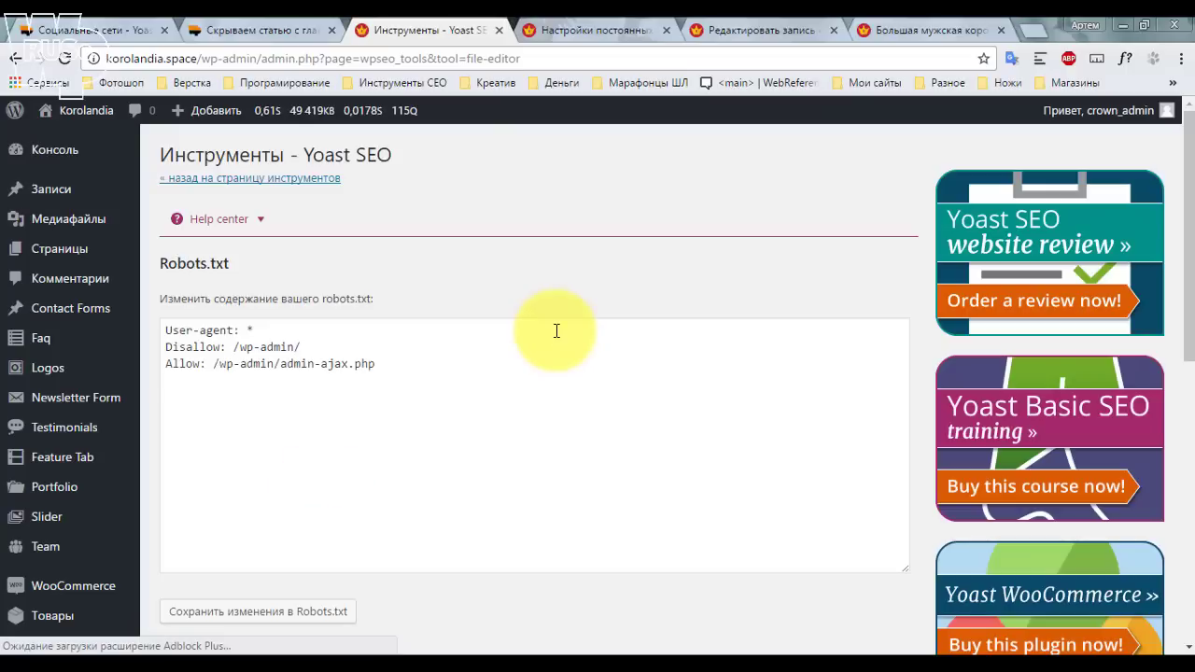
Look over the robots.txt and .htaccess contents once more and open Yoast SEO's Search Console page.
scroll(554, 327, "down", 2)
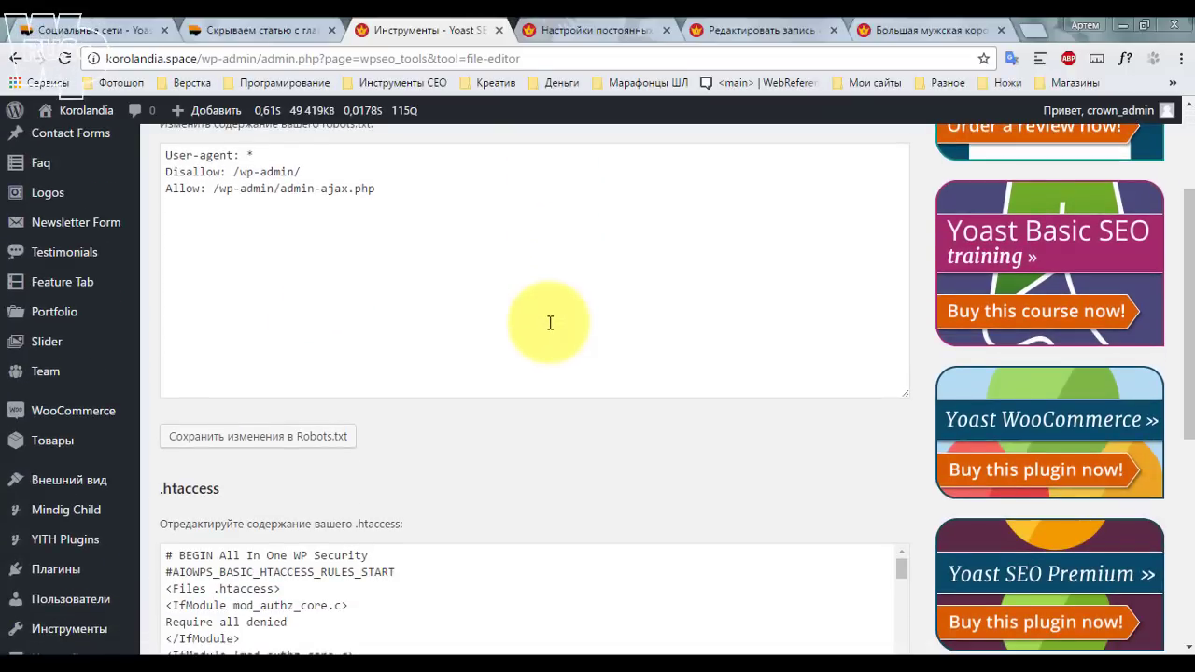
scroll(560, 322, "down", 5)
scroll(454, 387, "up", 2)
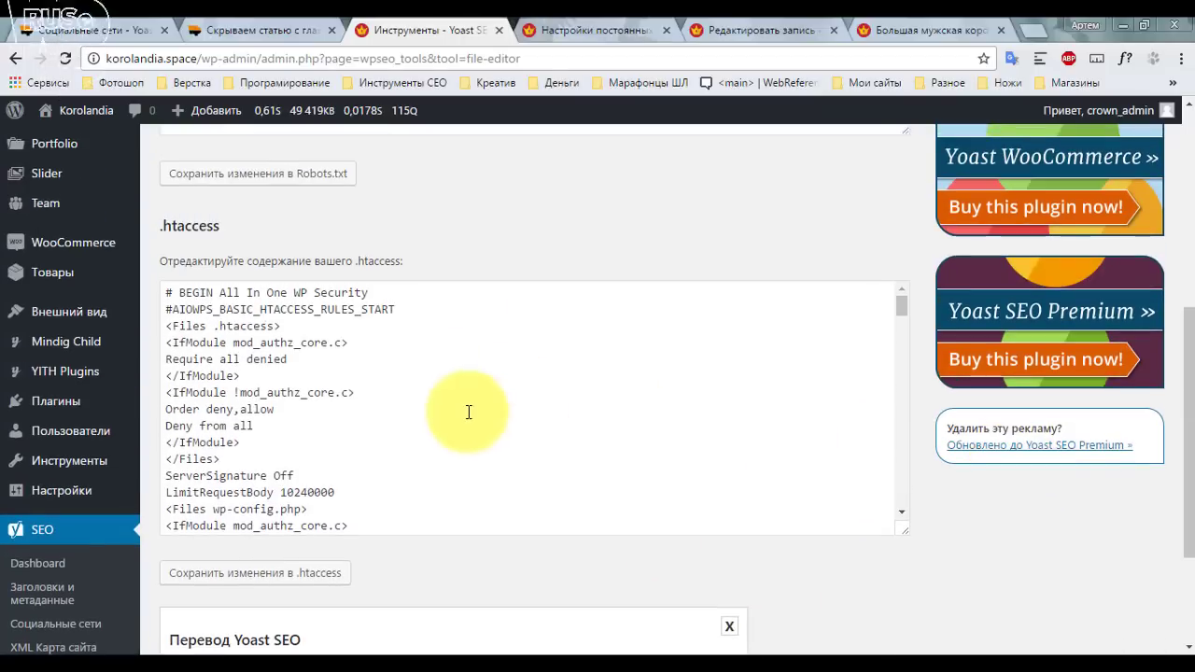
scroll(470, 408, "down", 6)
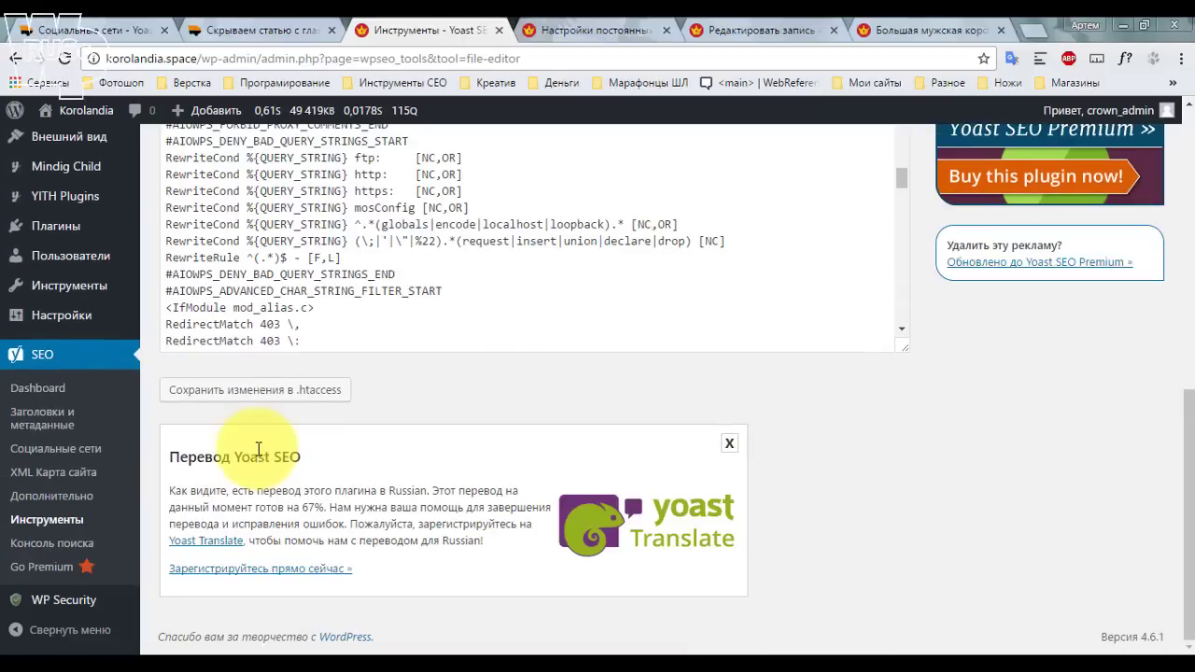
left_click(67, 545)
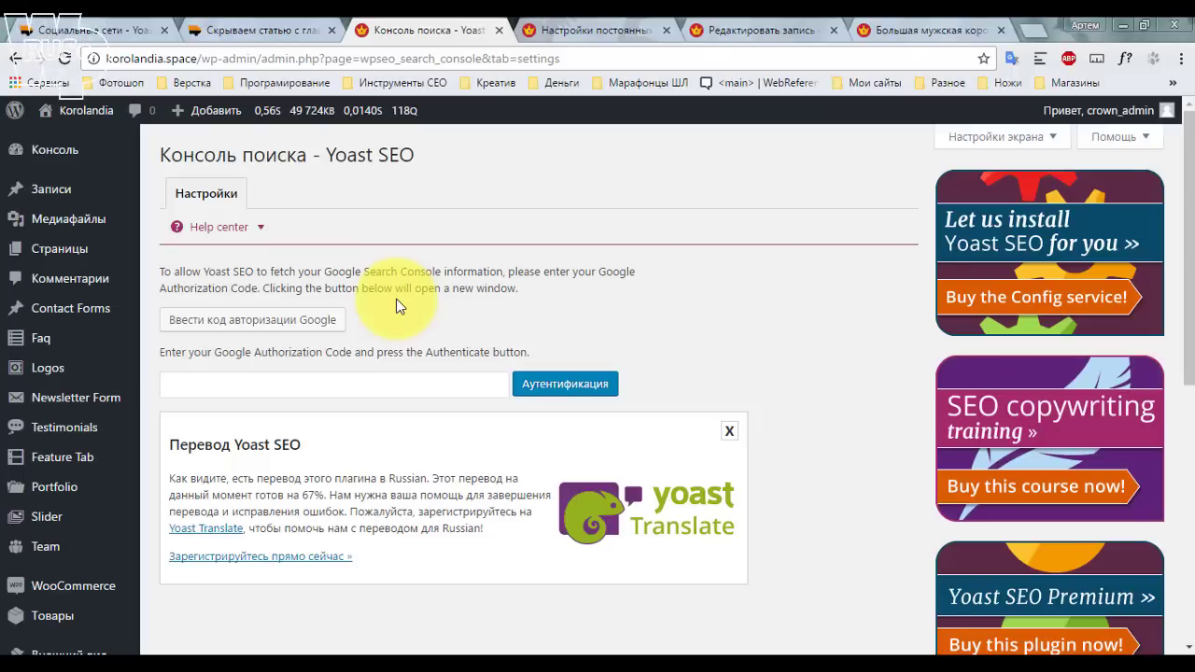
Request a Google authorization code and allow Yoast SEO to view and manage the account's Search Console data.
left_click(327, 320)
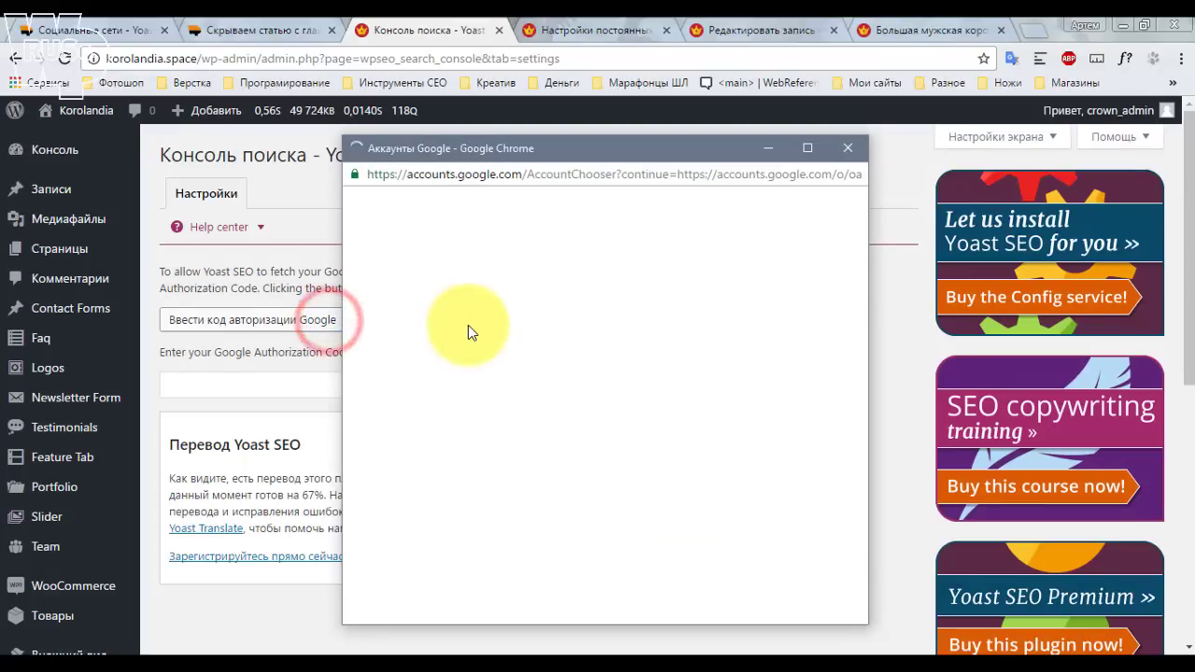
left_click(638, 333)
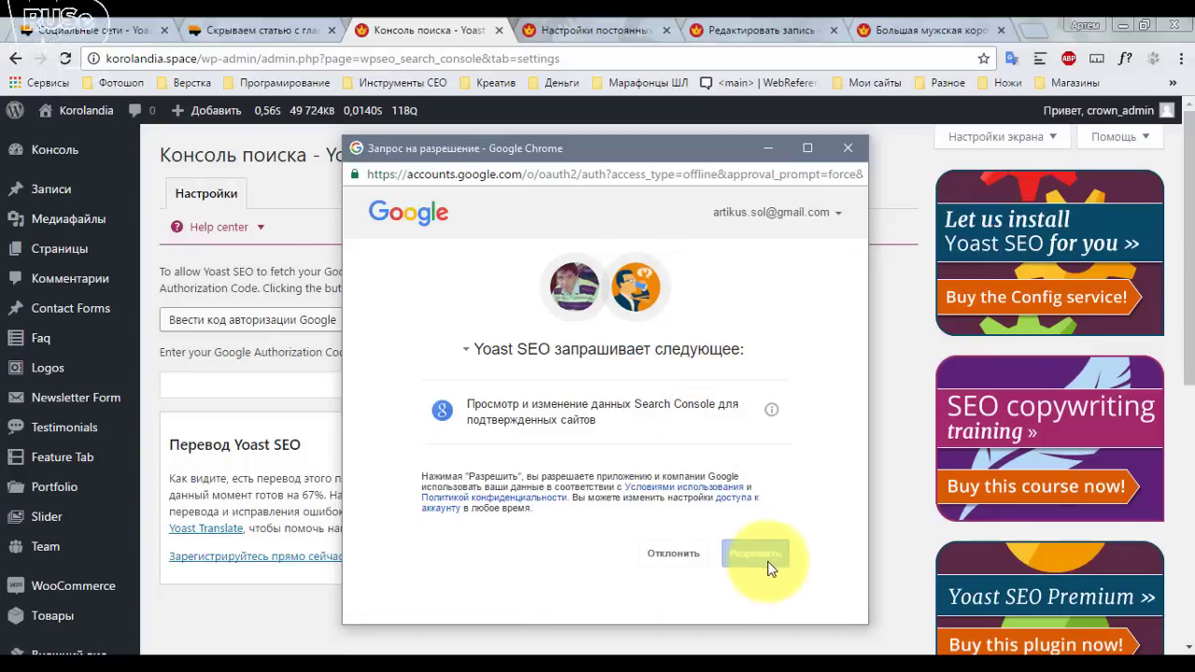
left_click(754, 556)
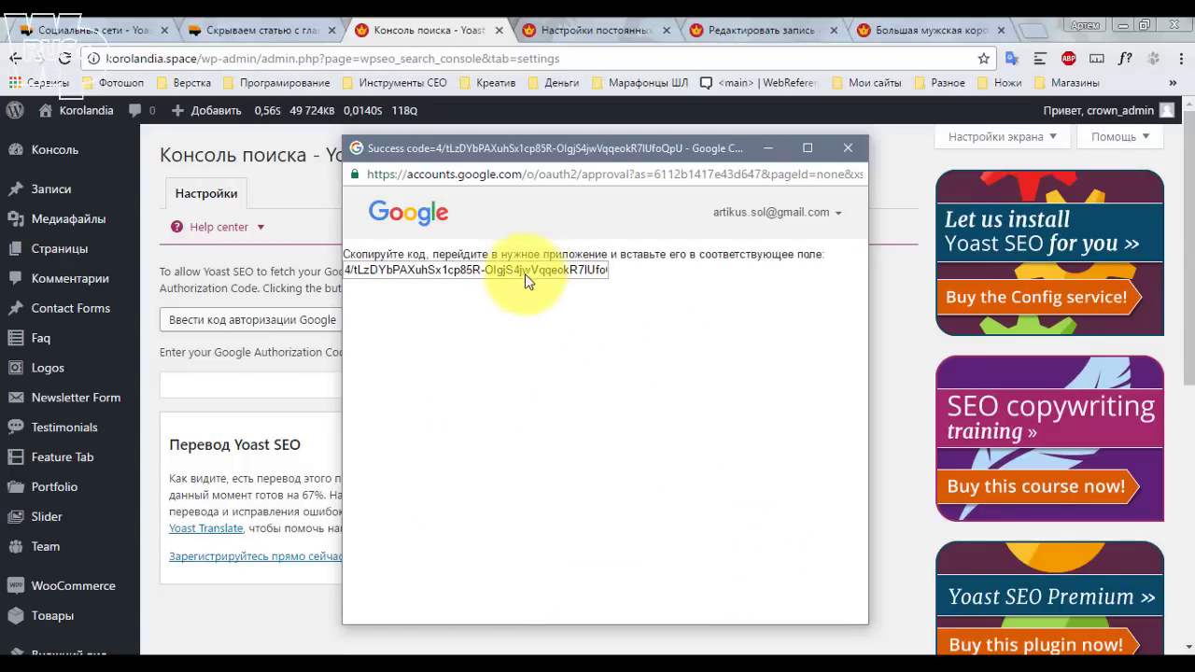
Authenticate Yoast SEO with the copied Google authorization code and reset the Search Console connection.
left_click(546, 270)
key("ctrl+c")
key("ctrl+w")
left_click(314, 385)
key("ctrl+v")
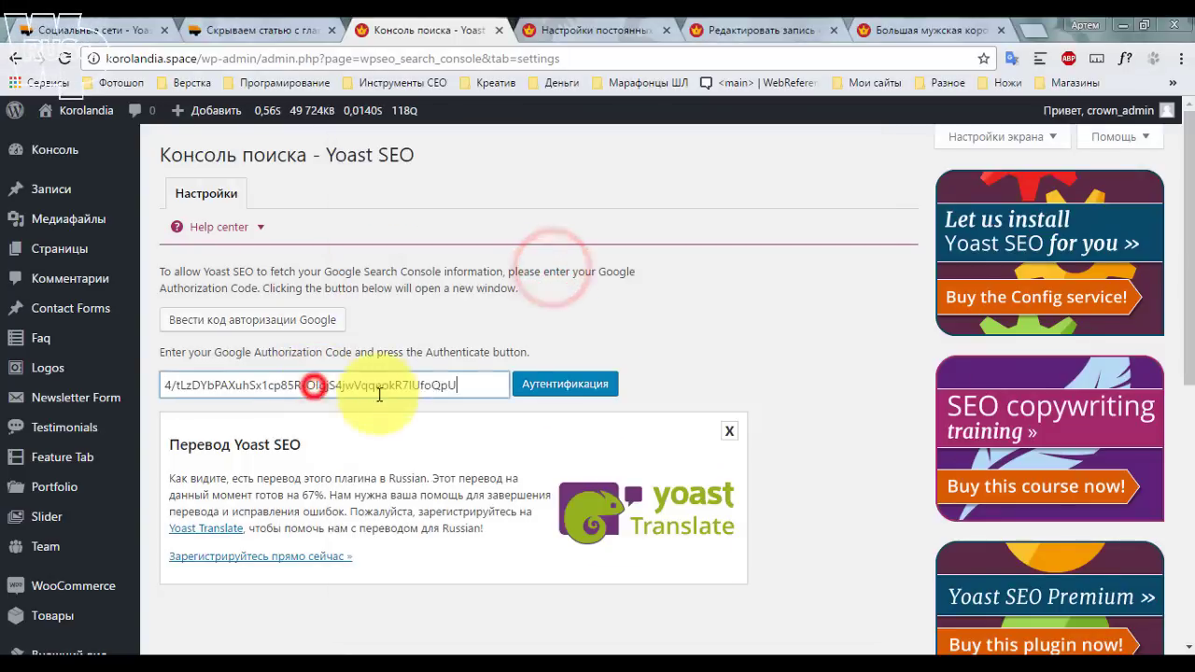
left_click(574, 385)
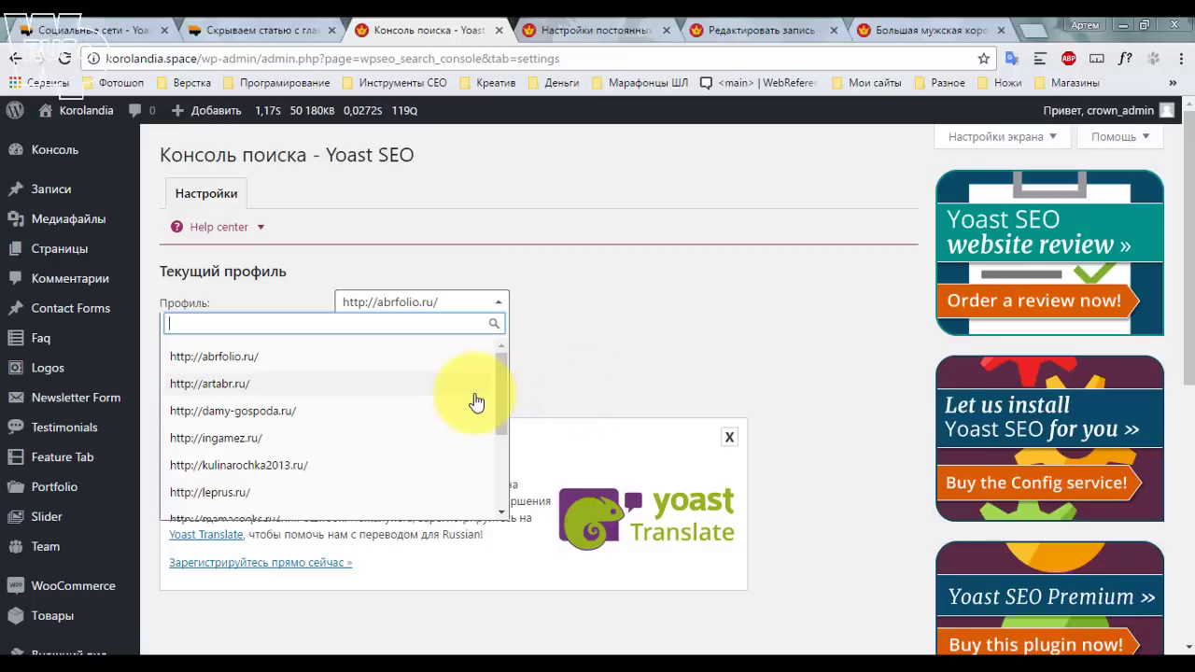
left_click(568, 319)
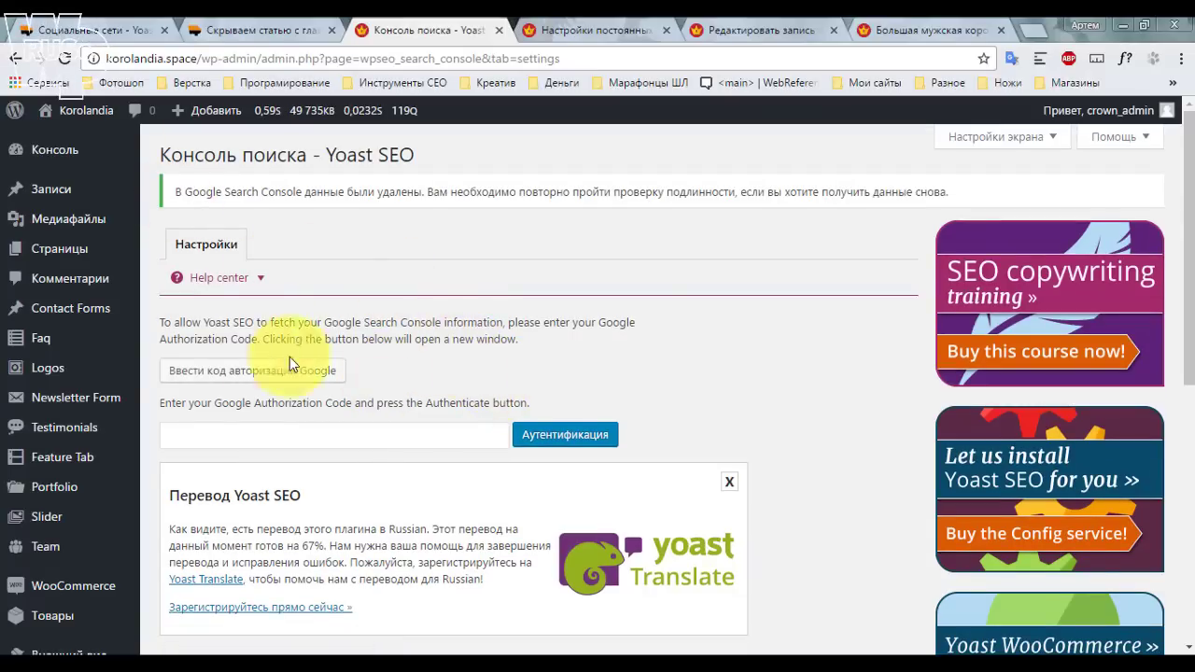
Switch to the WPRUSe site's admin and open its Yoast SEO Search Console page.
left_click(122, 30)
scroll(154, 408, "down", 3)
scroll(149, 406, "down", 2)
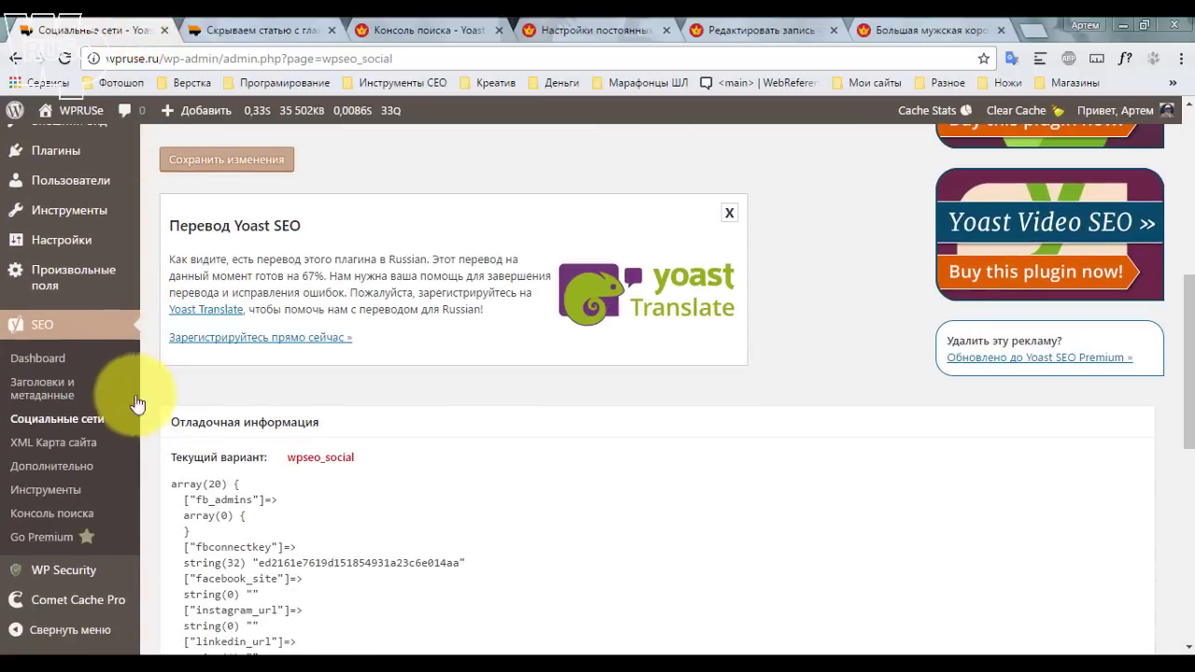
left_click(47, 513)
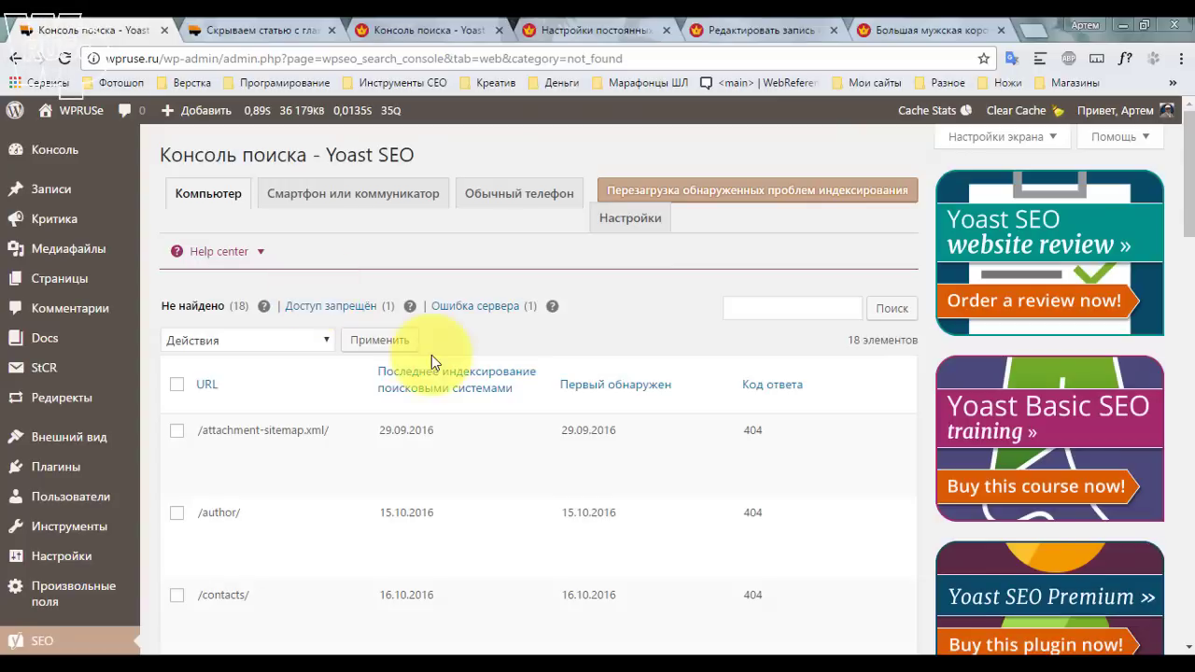
Examine the not-found URLs in the desktop crawl errors, including their detection dates and response codes.
scroll(482, 392, "down", 7)
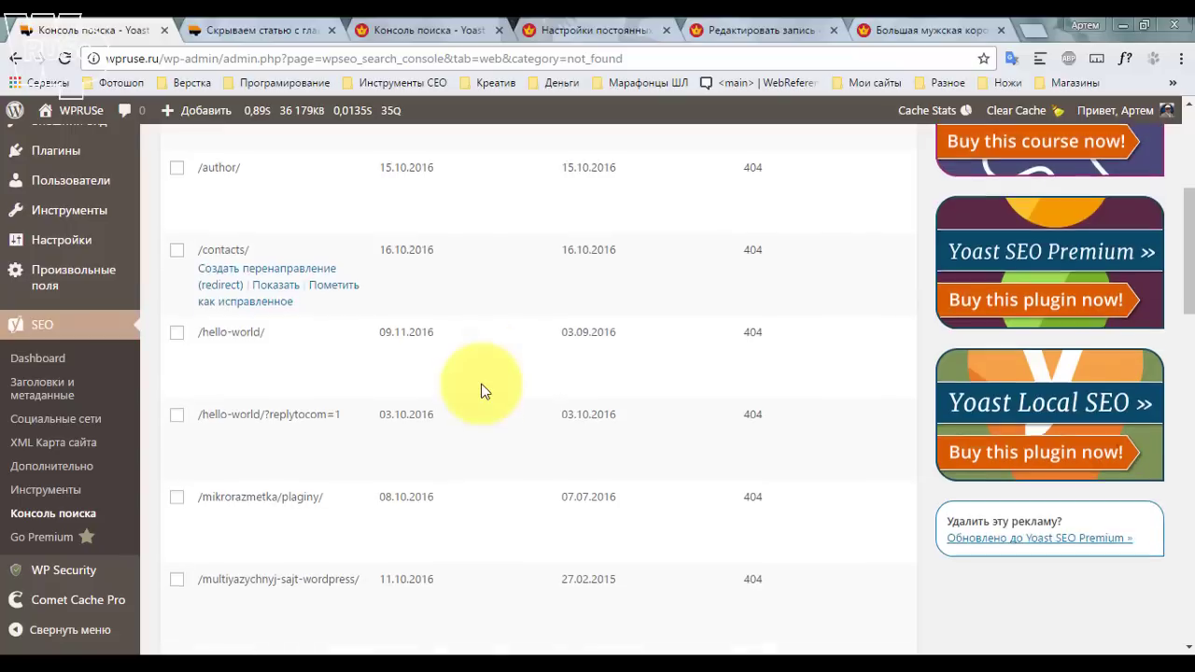
scroll(482, 392, "down", 2)
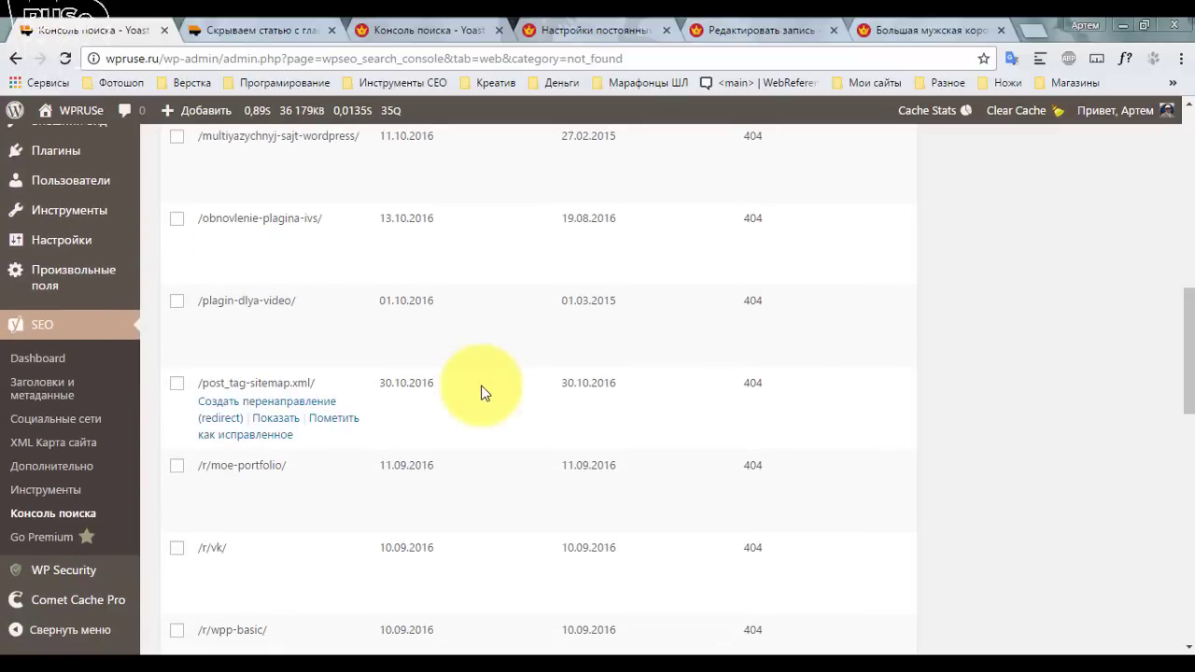
scroll(483, 392, "down", 8)
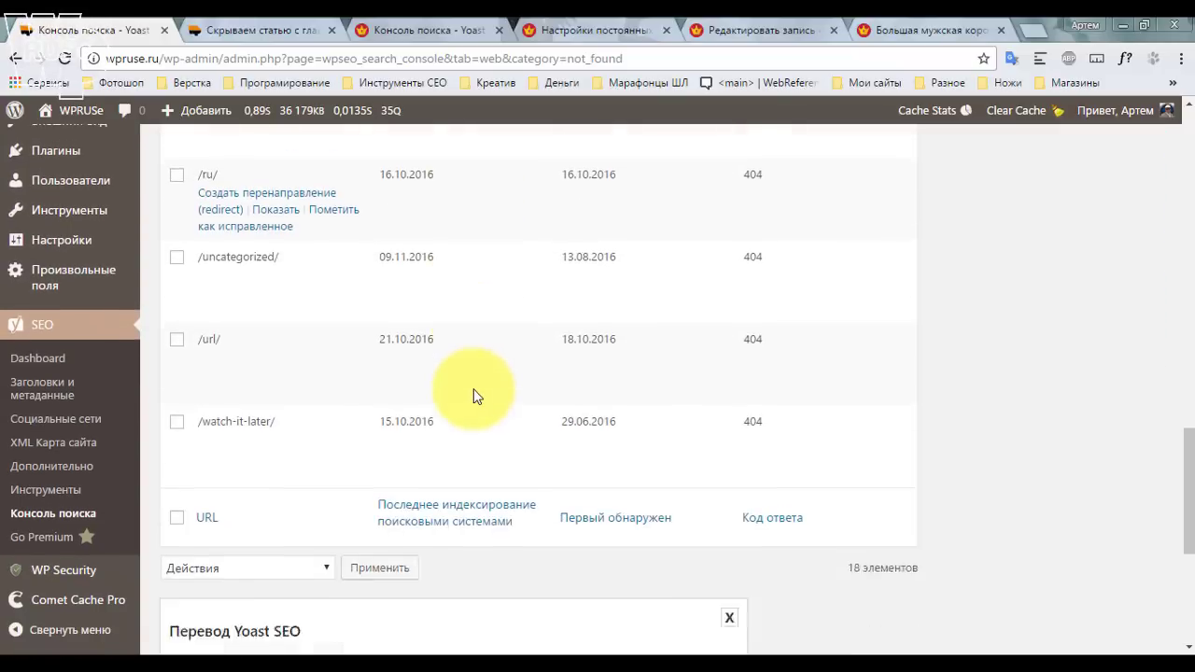
scroll(474, 396, "up", 11)
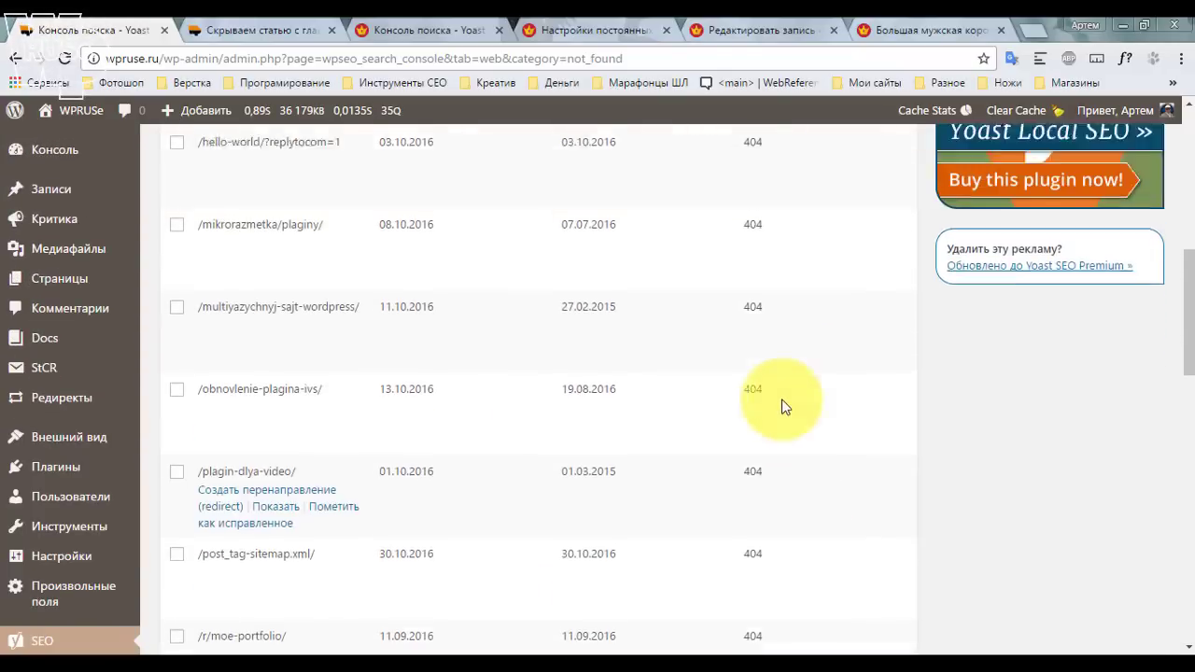
scroll(779, 407, "up", 5)
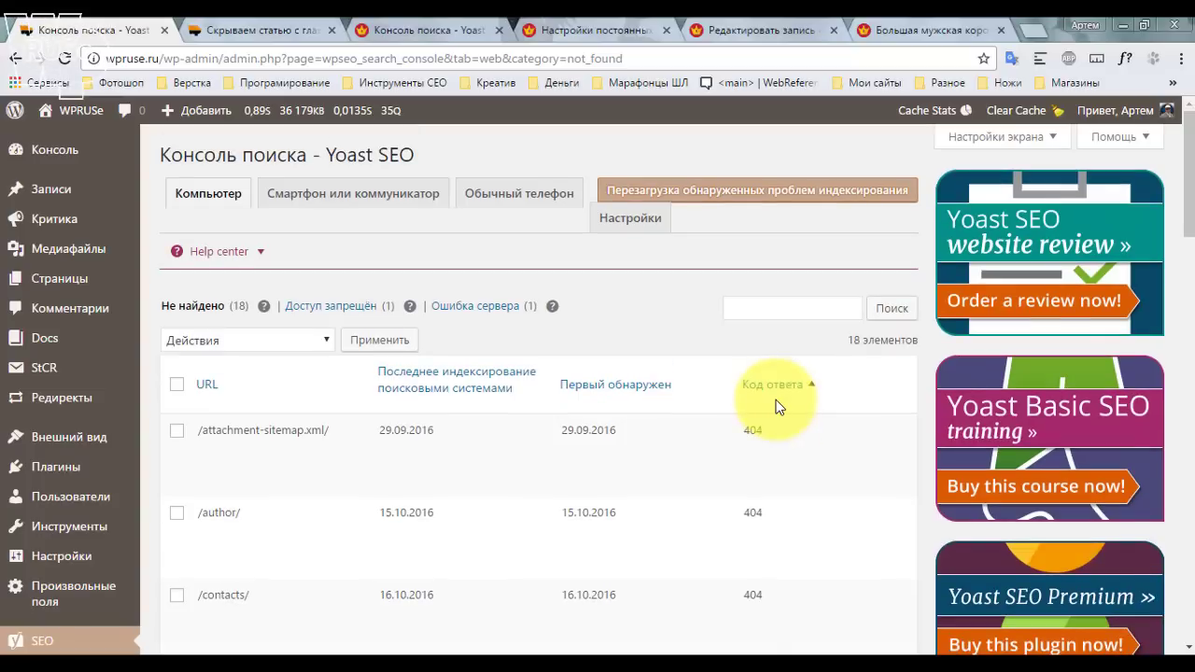
Try to create a redirect for the /attachment-sitemap.xml/ URL and close the redirect dialog.
scroll(485, 379, "down", 2)
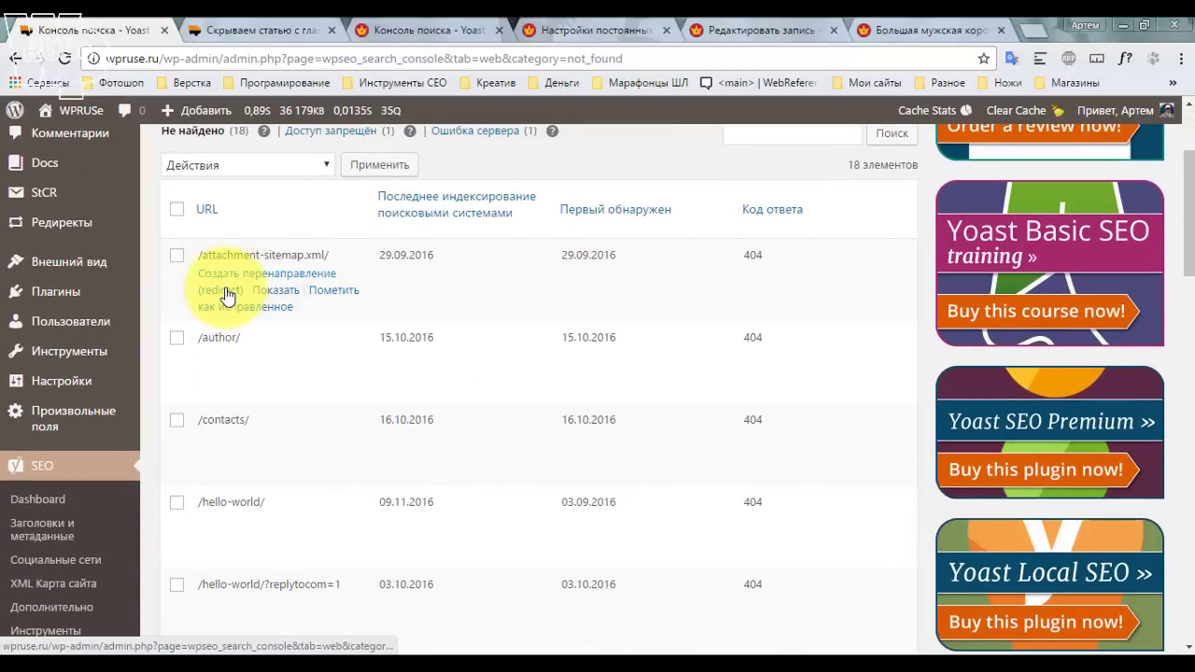
left_click(227, 295)
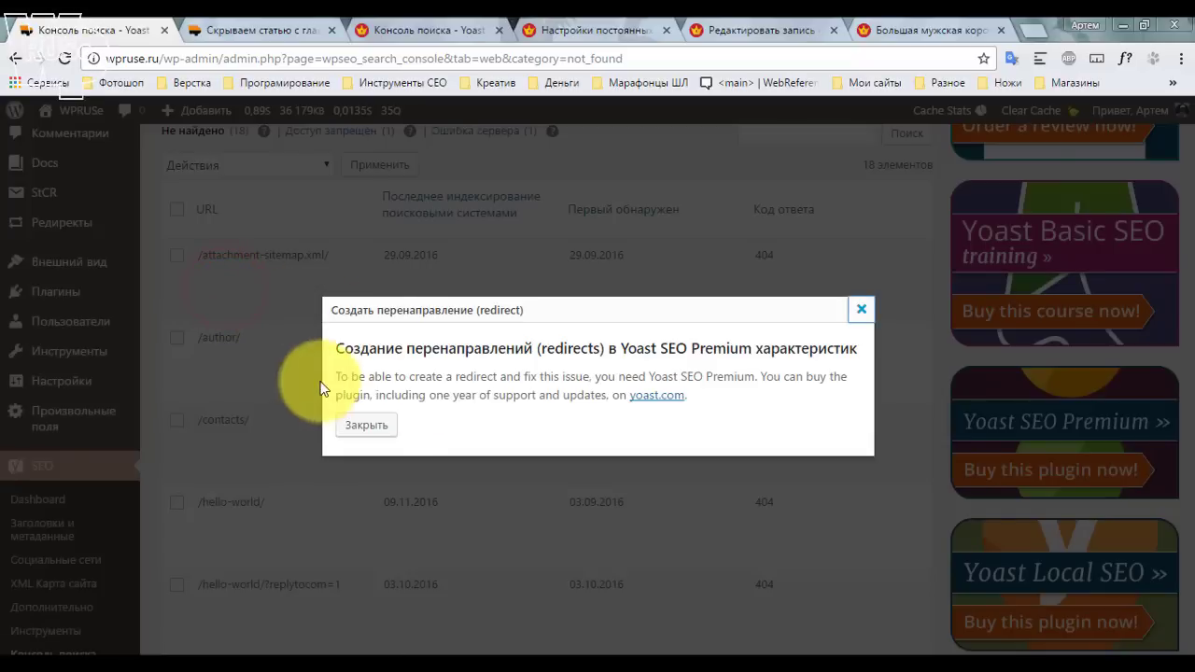
left_click(861, 309)
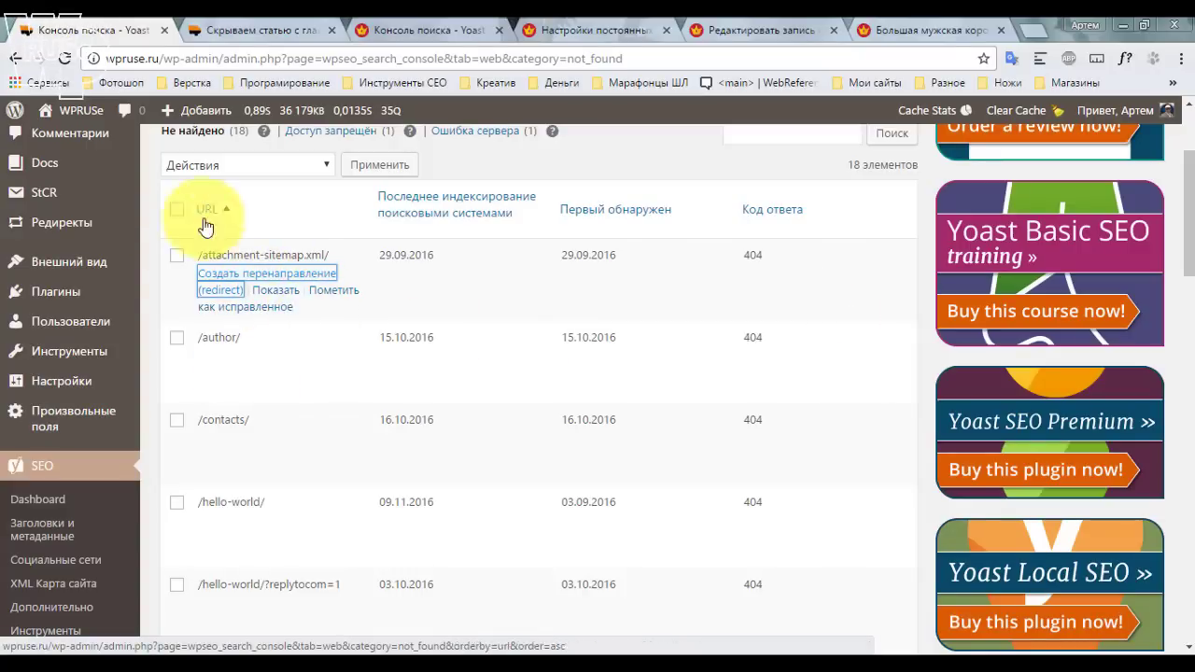
Check the current profile in the Search Console settings and return to the list of desktop crawl errors.
scroll(395, 390, "down", 4)
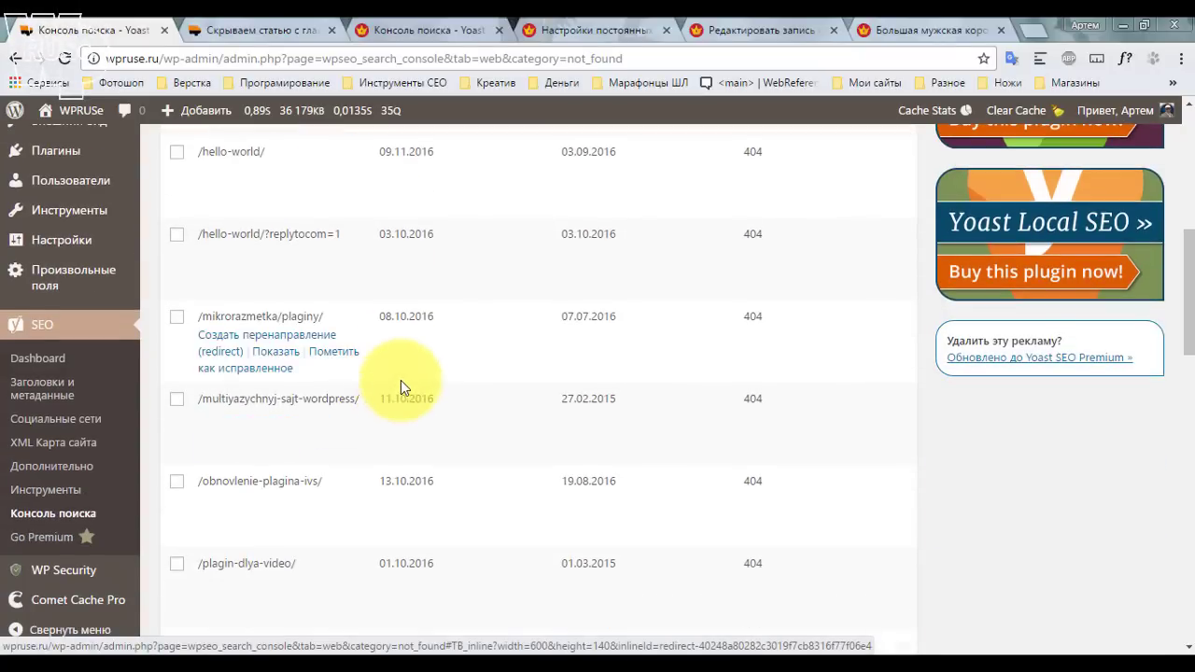
scroll(399, 384, "down", 3)
scroll(399, 383, "up", 9)
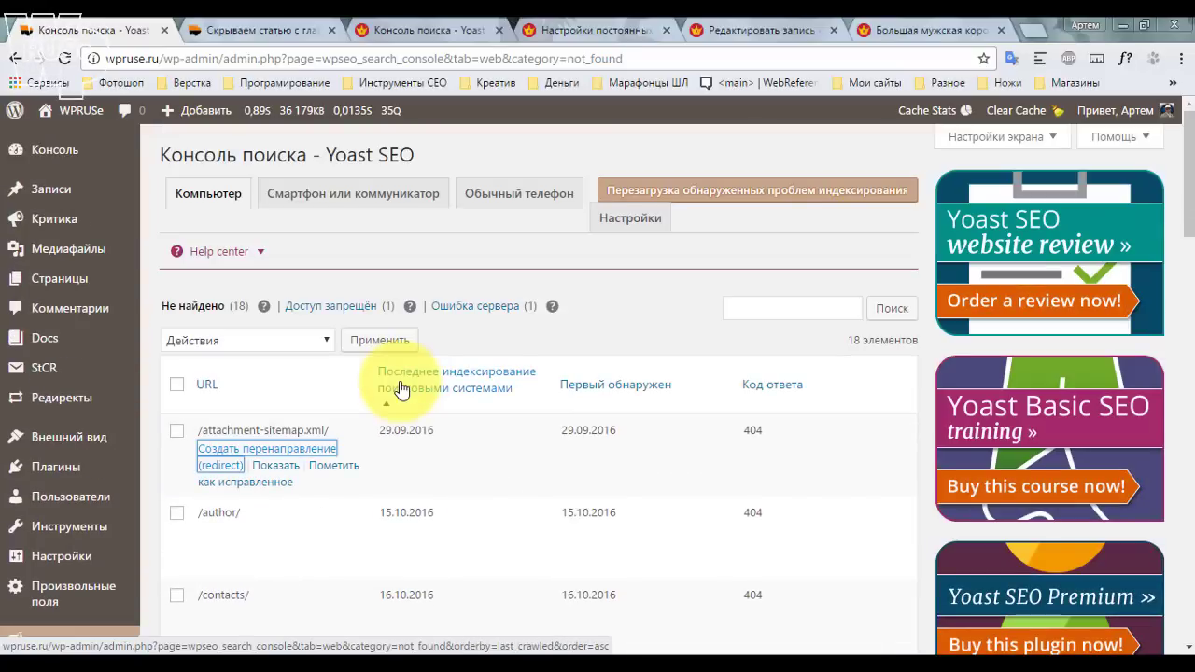
left_click(630, 219)
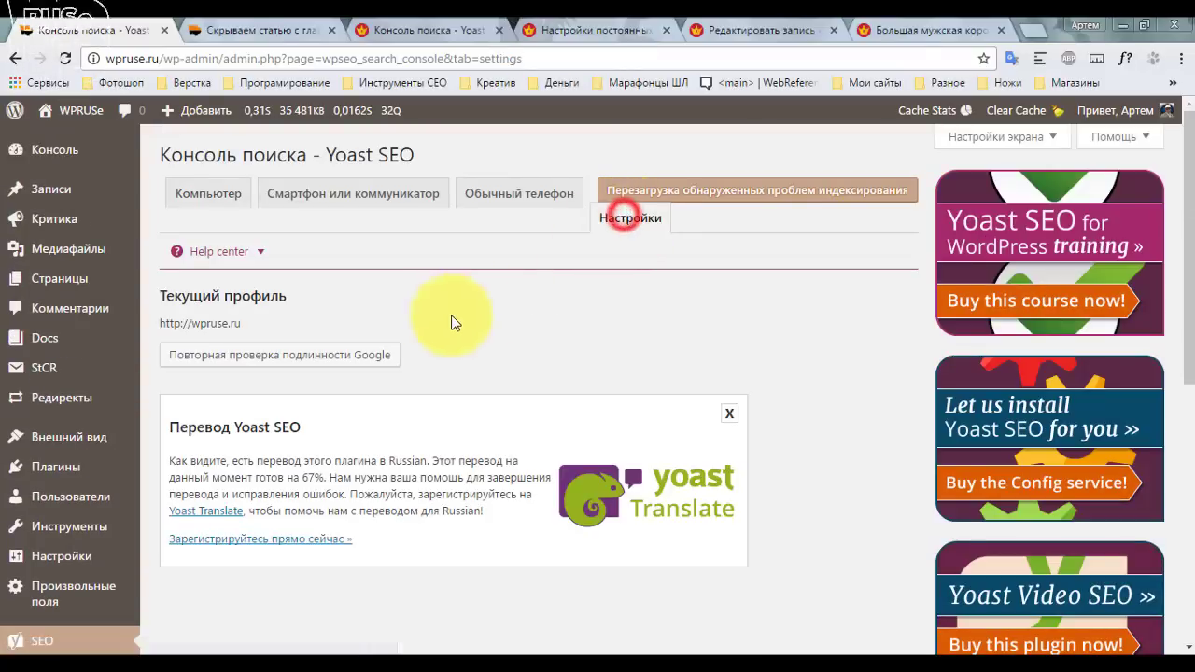
left_click(211, 193)
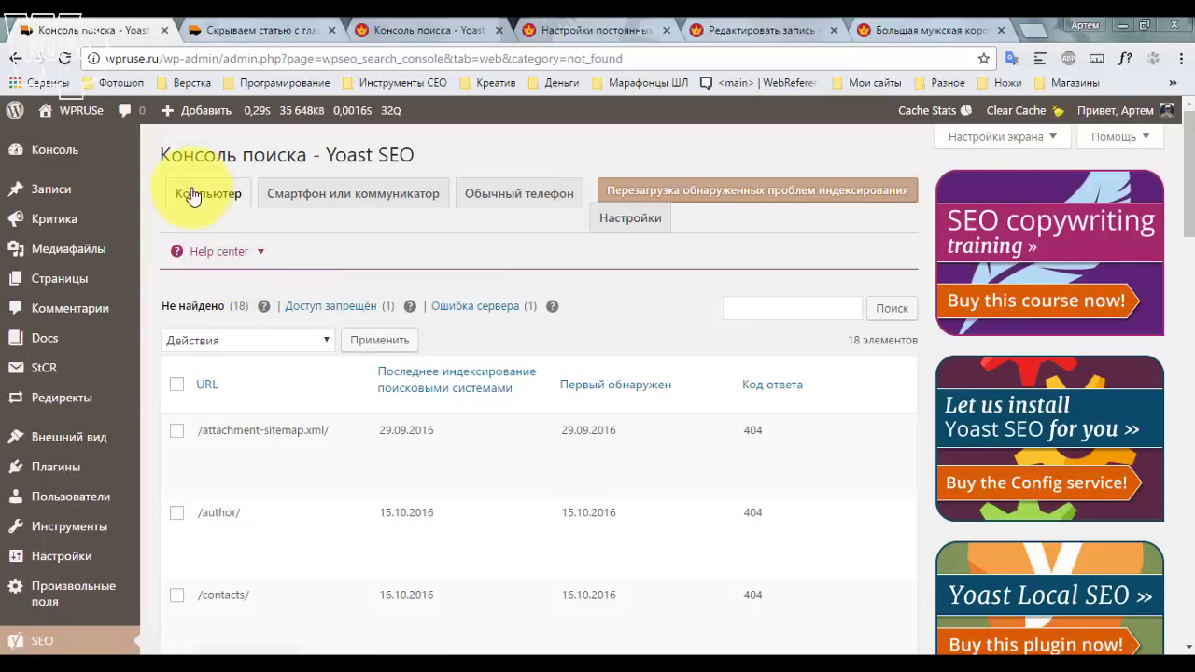
Check the smartphone and feature-phone crawl errors, and return to the Korolandia site's Search Console settings page.
left_click(322, 191)
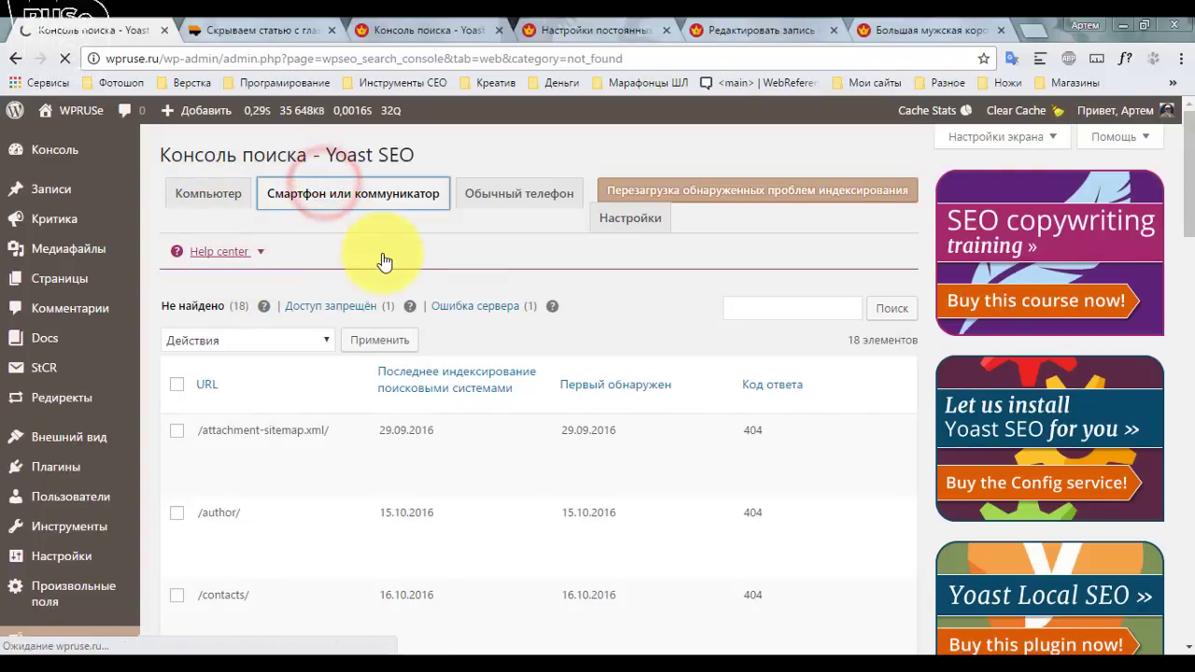
left_click(525, 194)
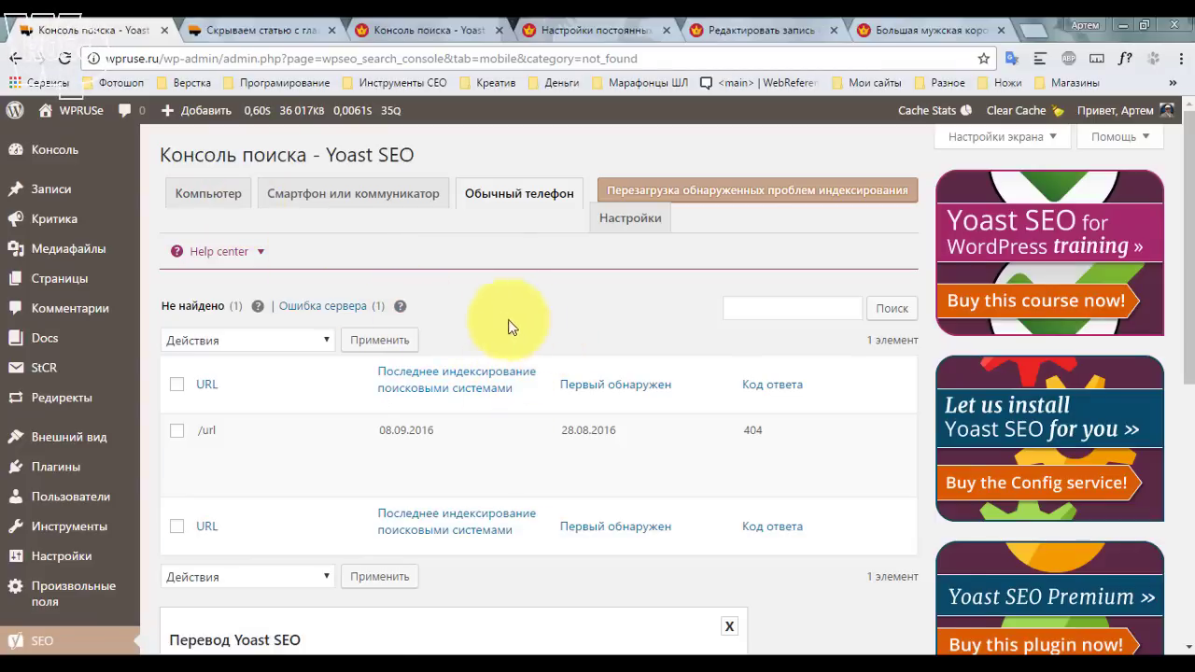
key("ctrl+3")
scroll(507, 347, "down", 1)
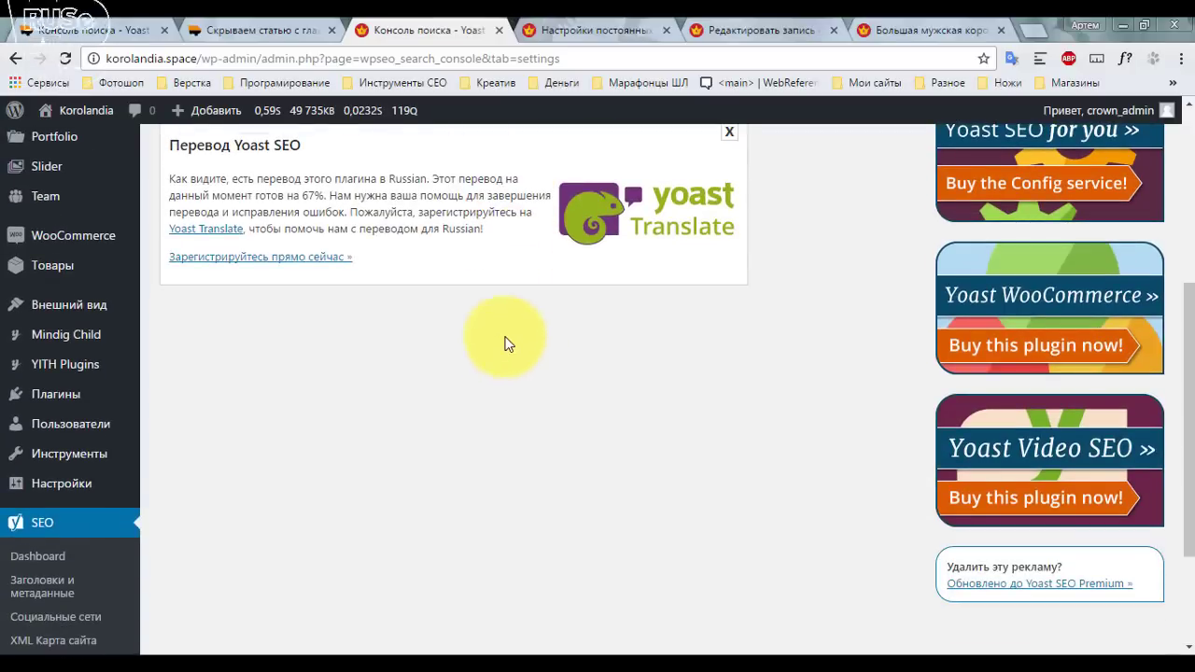
scroll(495, 373, "down", 2)
scroll(482, 406, "up", 5)
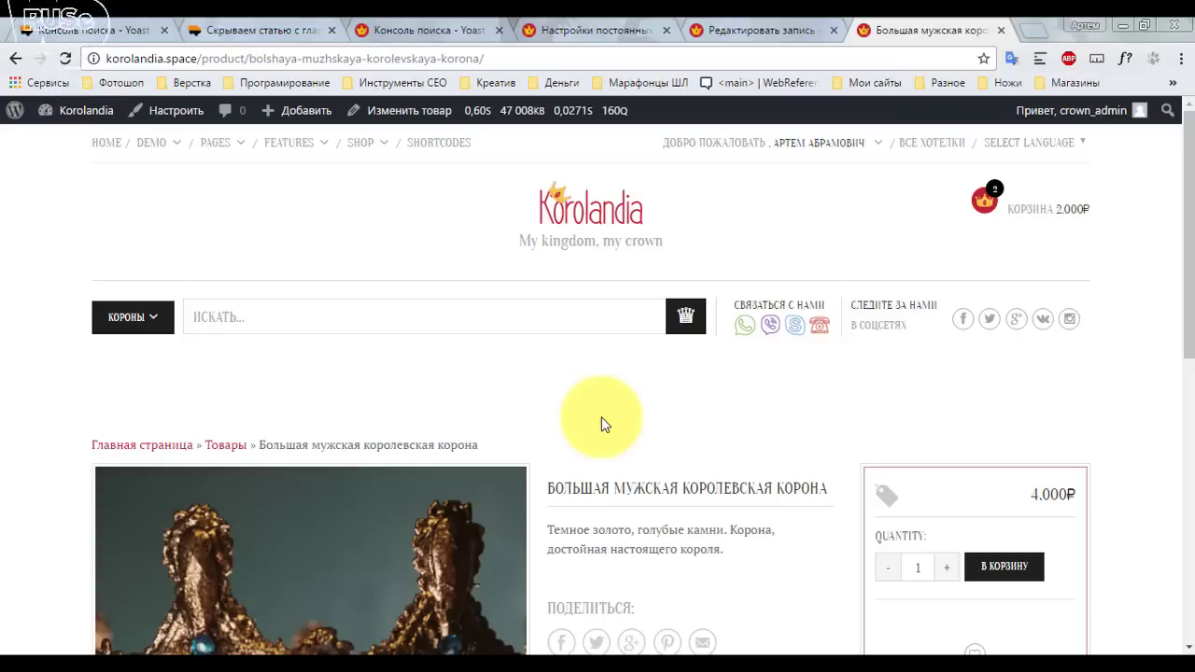
Open the Korolandia Home page for editing from the storefront and go to its Yoast SEO box.
left_click(760, 30)
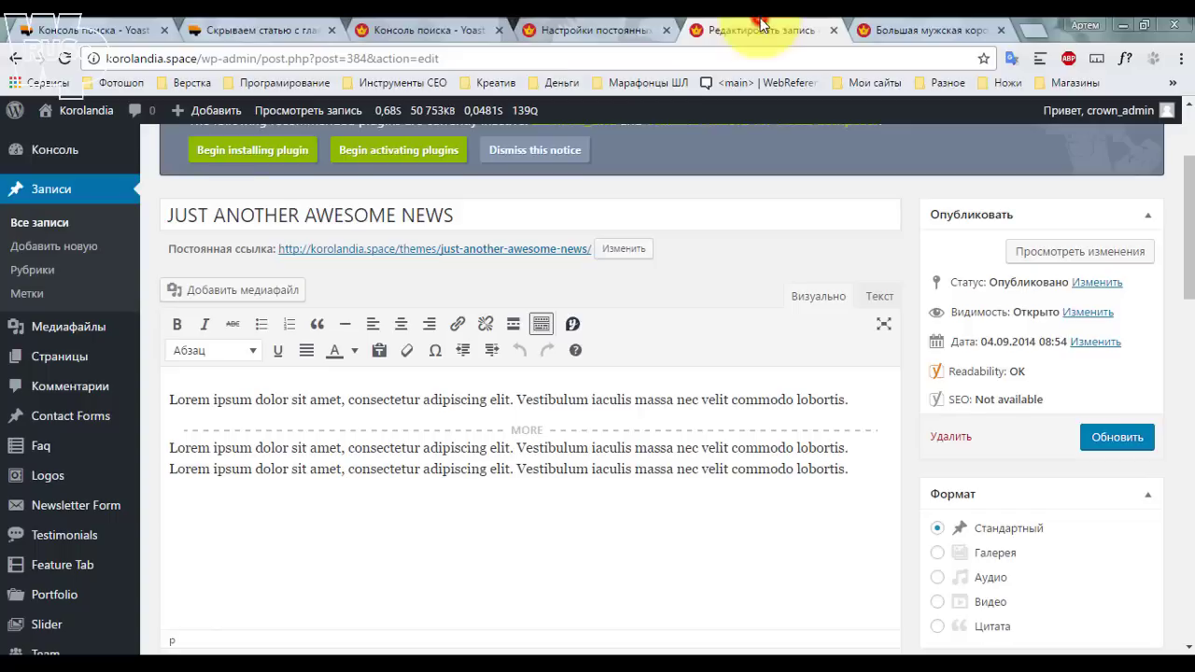
left_click(821, 30)
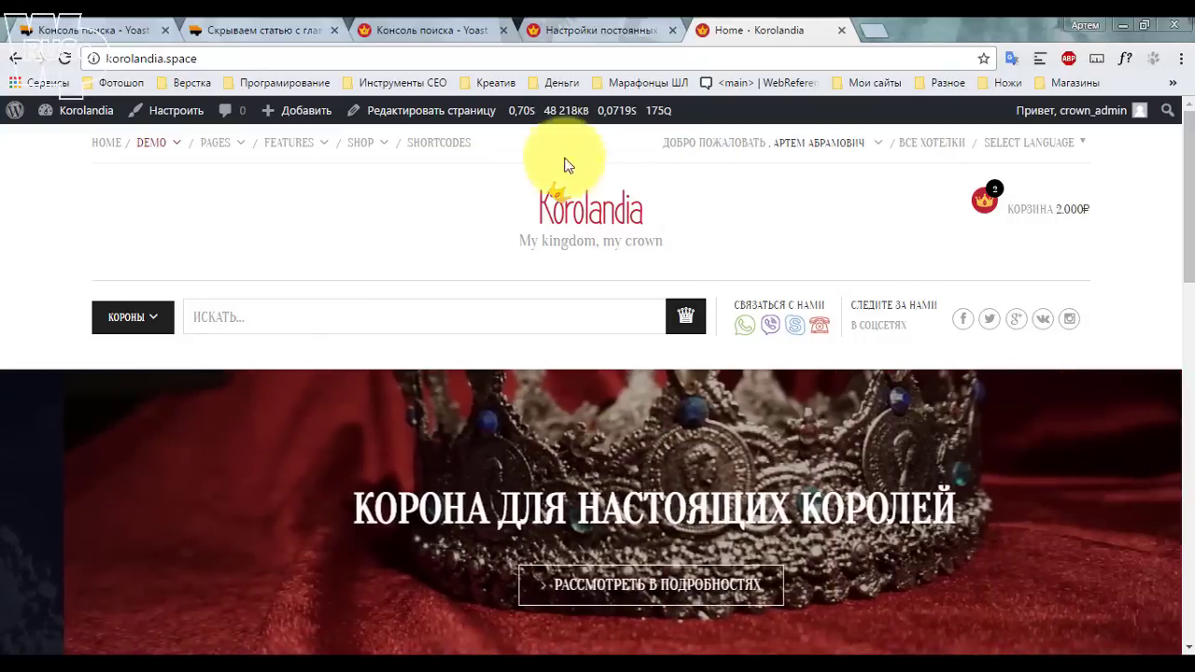
left_click(486, 110)
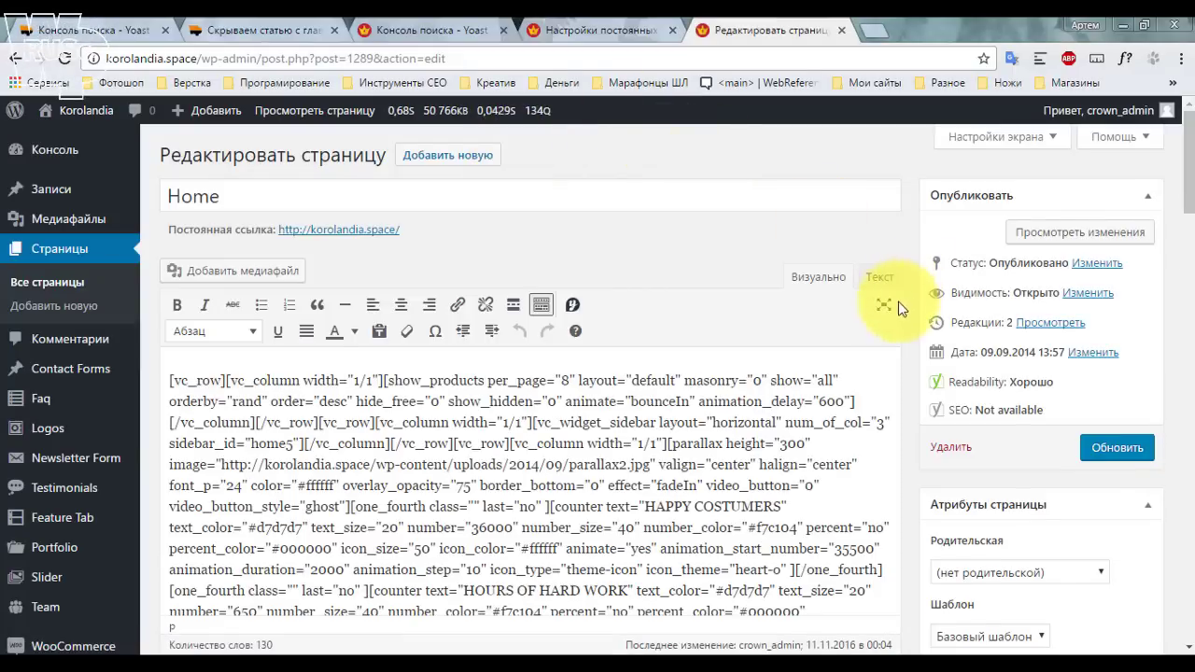
scroll(901, 307, "down", 10)
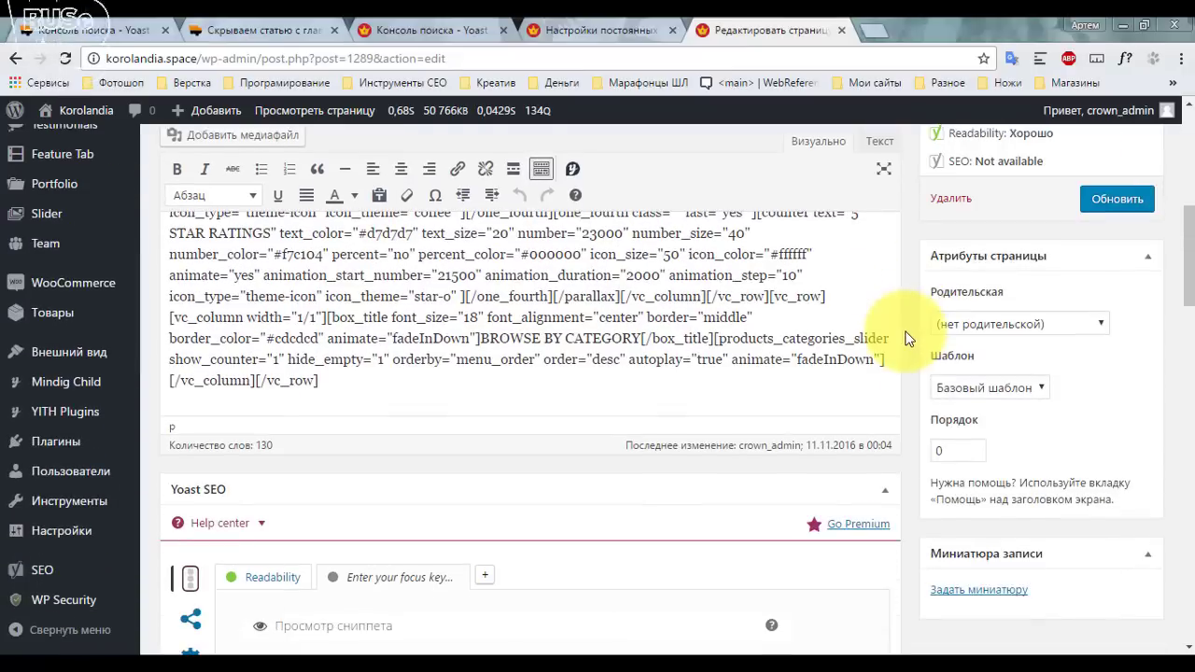
scroll(895, 312, "down", 1)
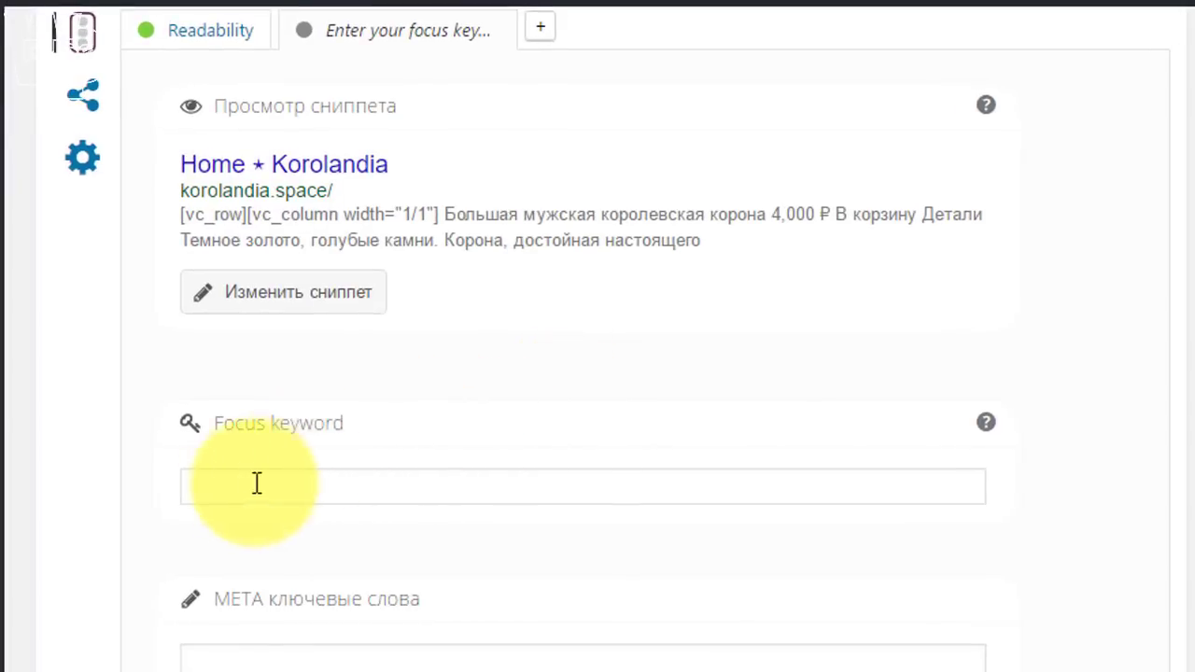
Examine the Home page's focus keyword field and snippet preview alongside the shortcodes in its content.
left_click(243, 483)
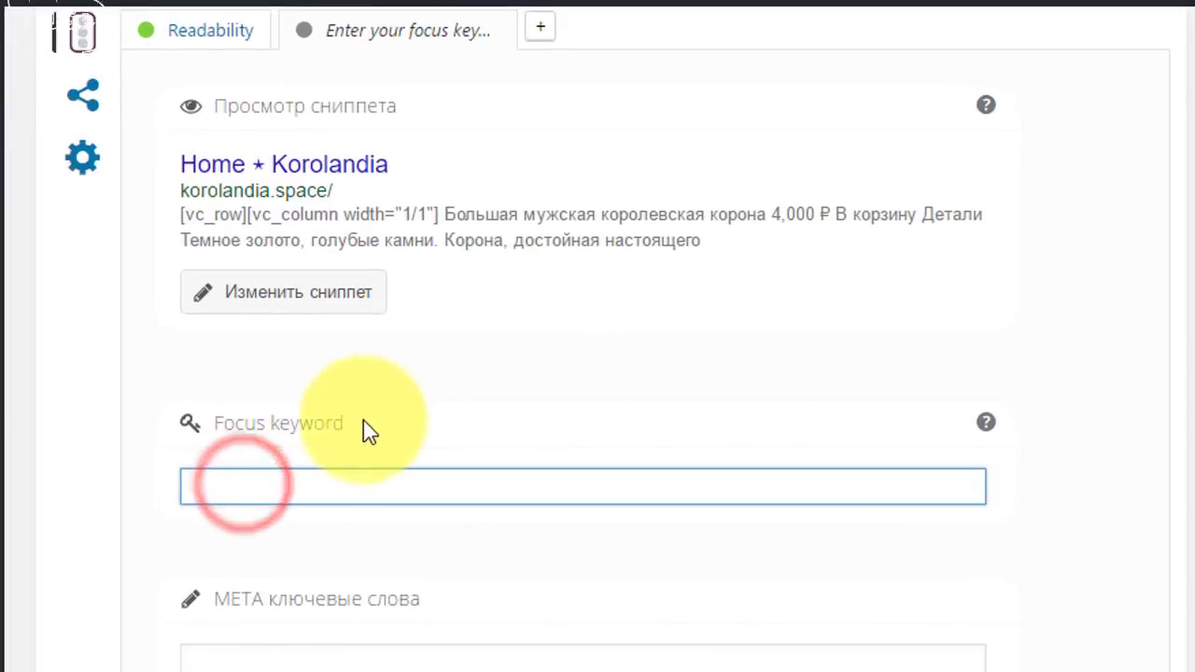
left_click_drag(331, 425, 163, 426)
left_click(232, 488)
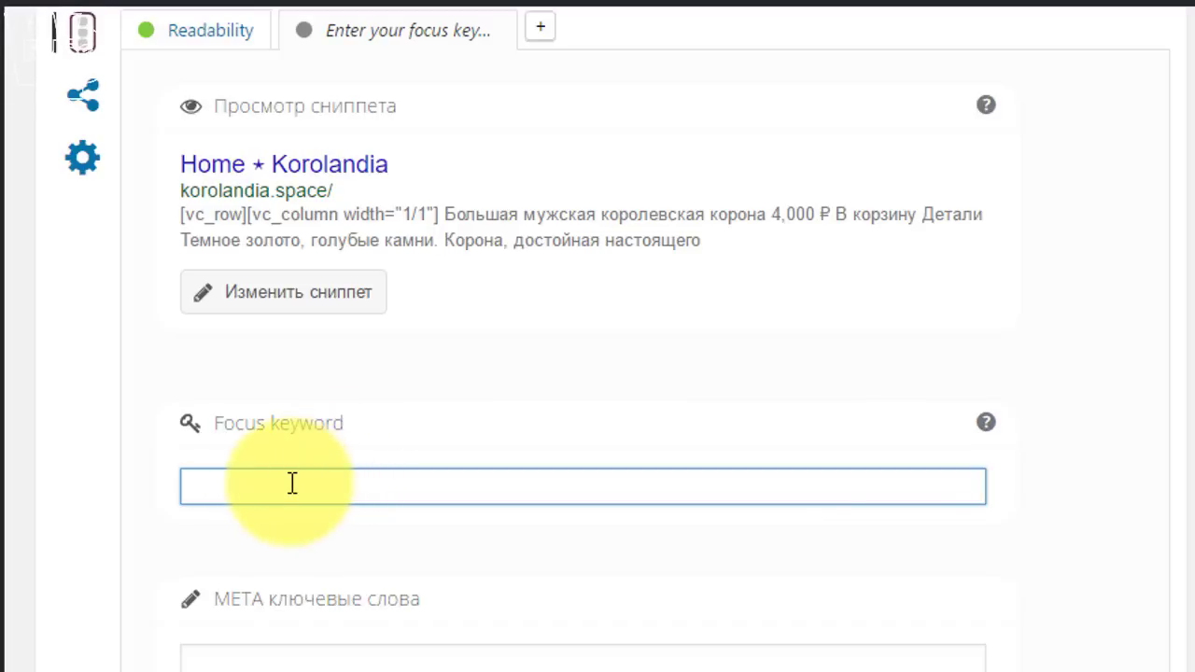
scroll(571, 543, "up", 3)
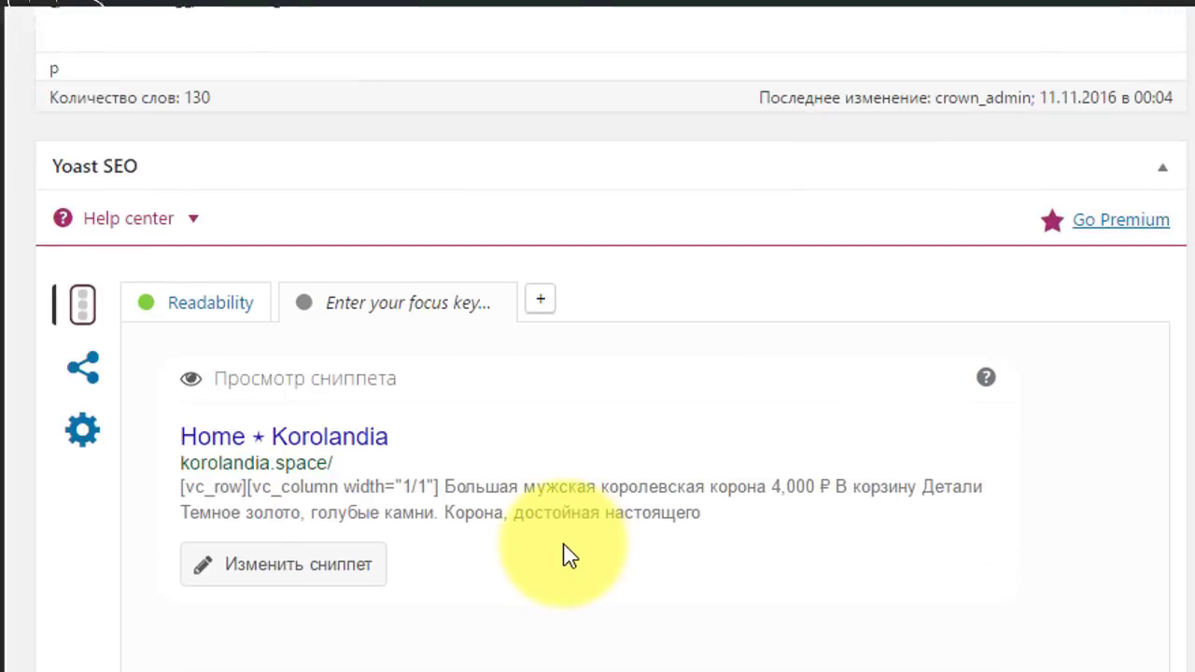
scroll(533, 552, "up", 7)
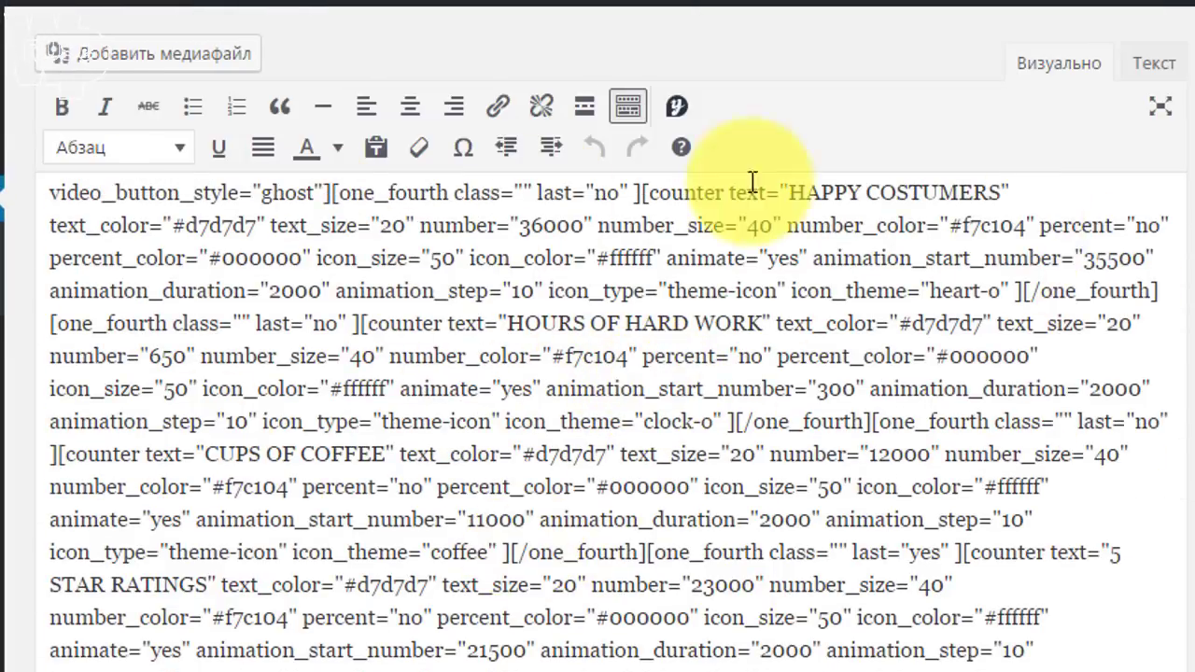
scroll(638, 396, "down", 5)
scroll(638, 396, "down", 5)
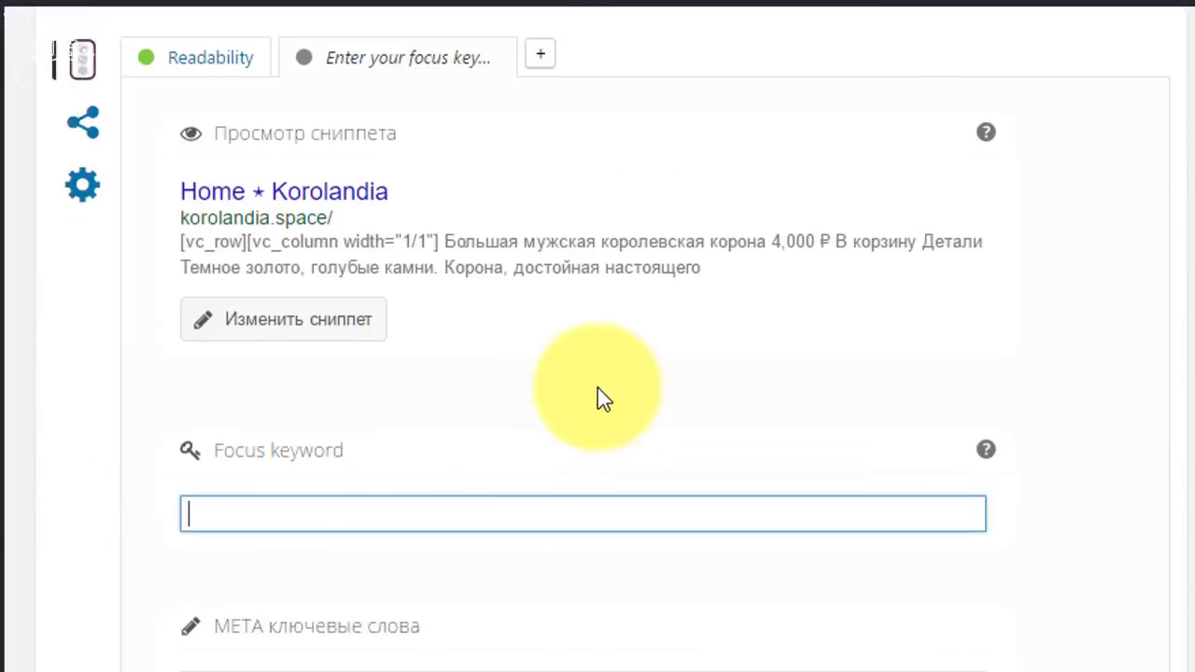
scroll(597, 400, "up", 1)
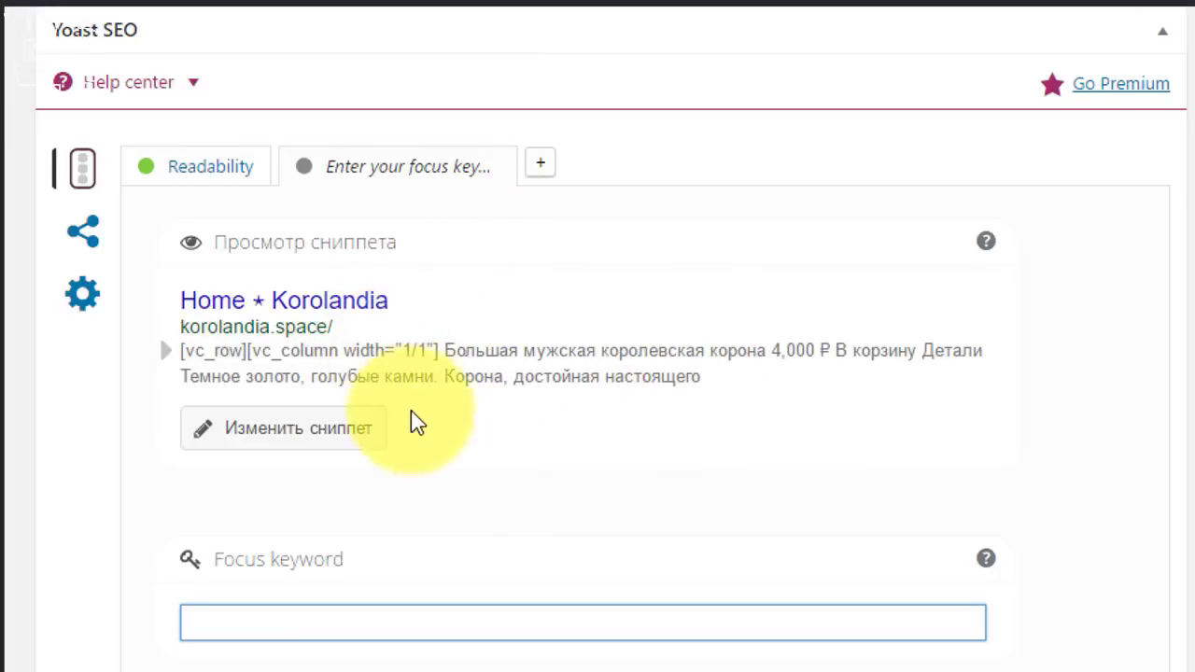
Open the Home page's snippet editor and fill the SEO title with %%sitename%% %%sep%% %%sitedesc%%.
left_click(385, 429)
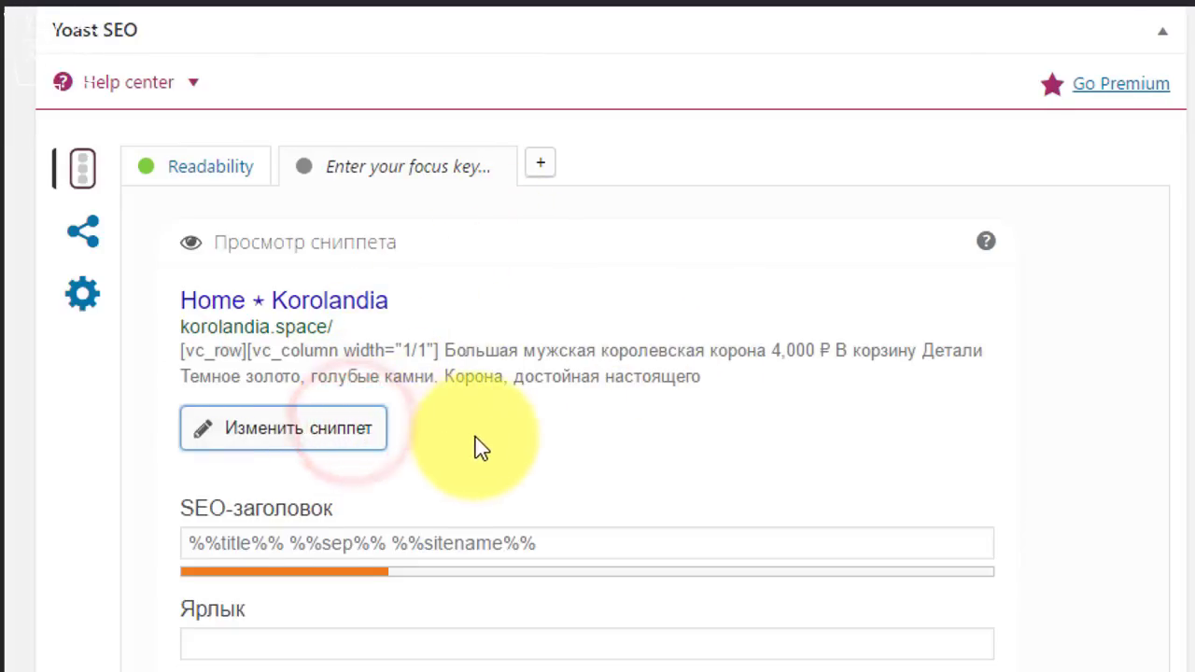
scroll(466, 429, "down", 2)
left_click(571, 407)
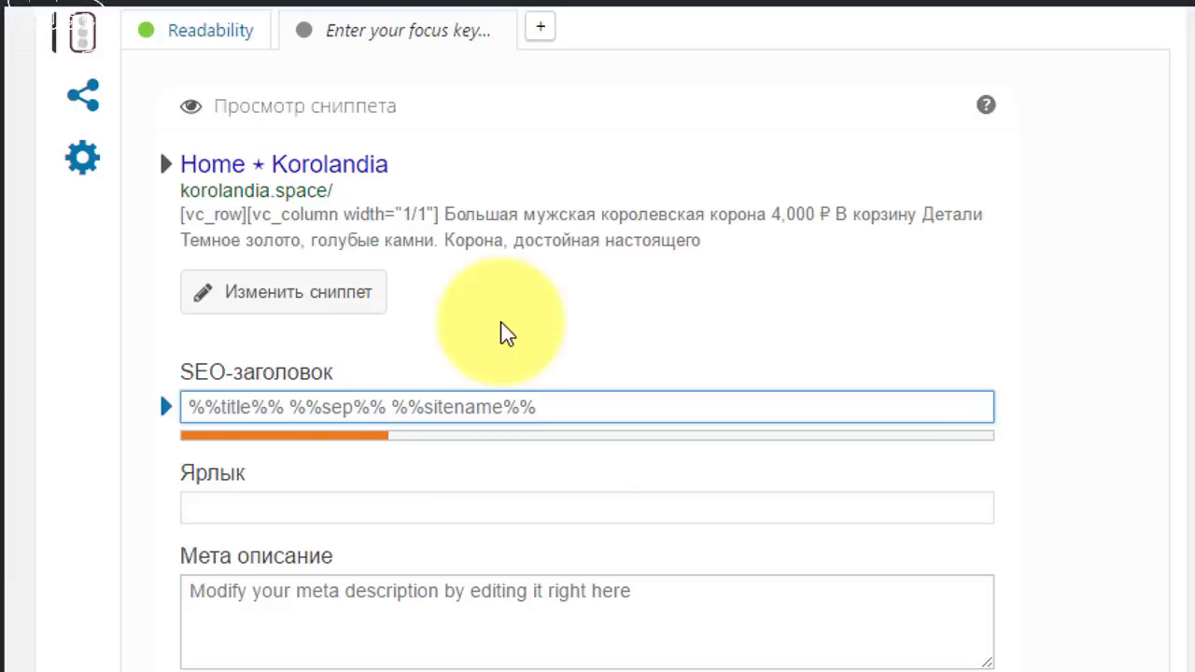
type("%")
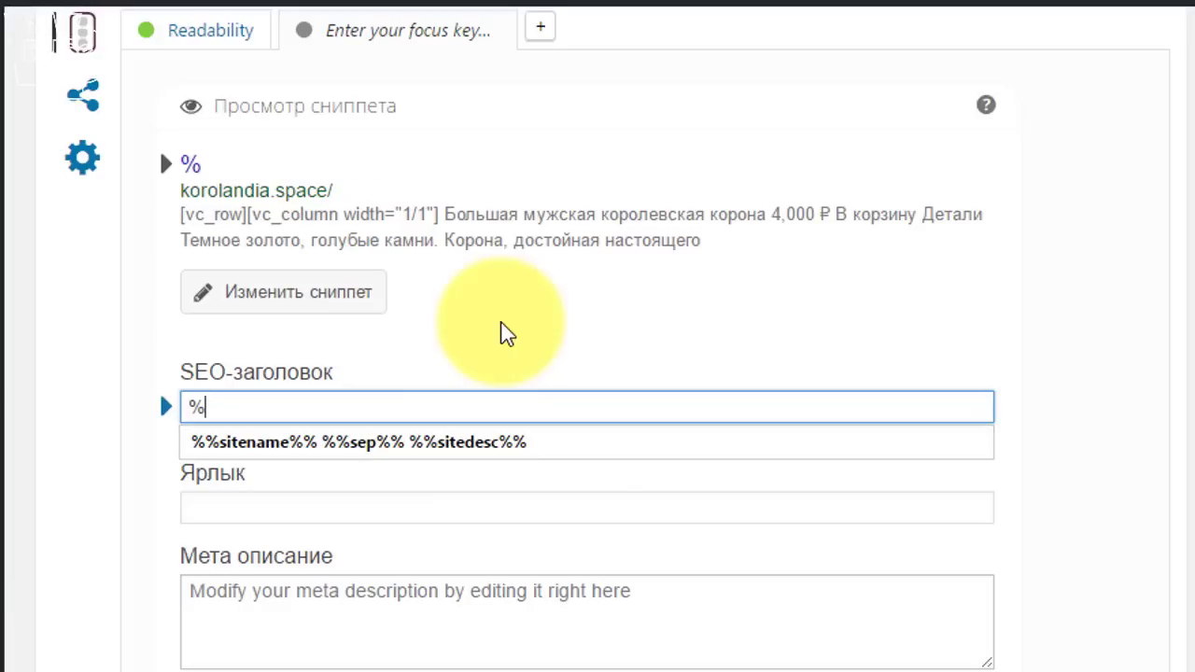
left_click(360, 443)
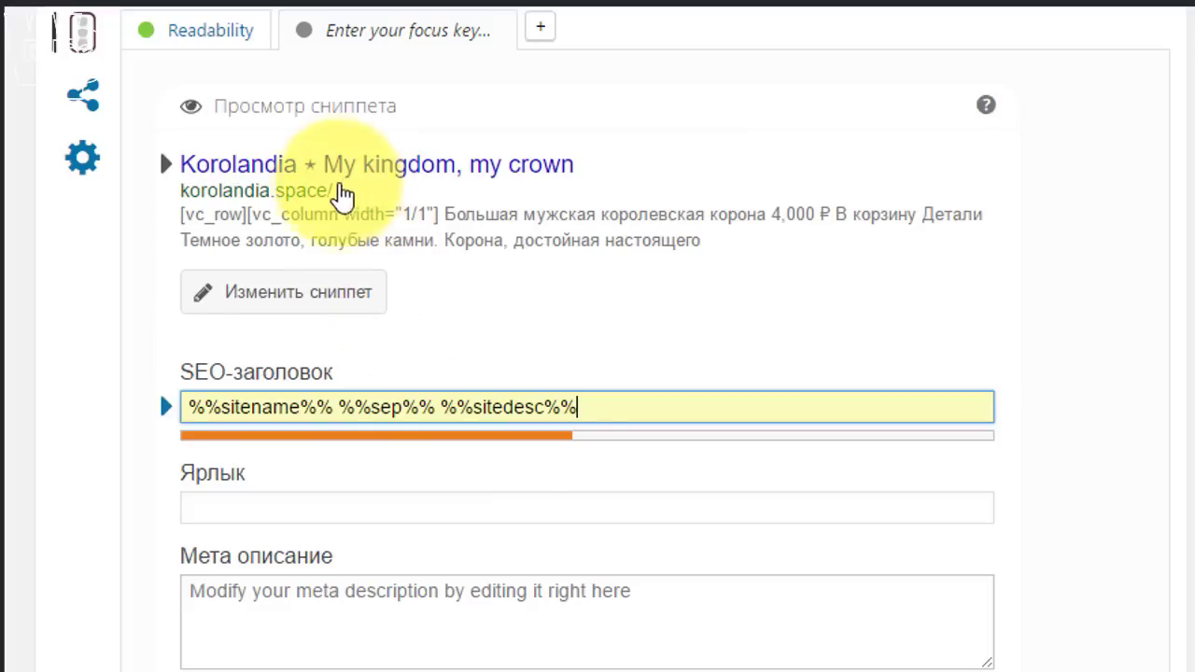
Replace the %%sitename%% variable in the Home page's SEO title with "Короландия".
left_click_drag(327, 407, 142, 405)
key("BackSpace")
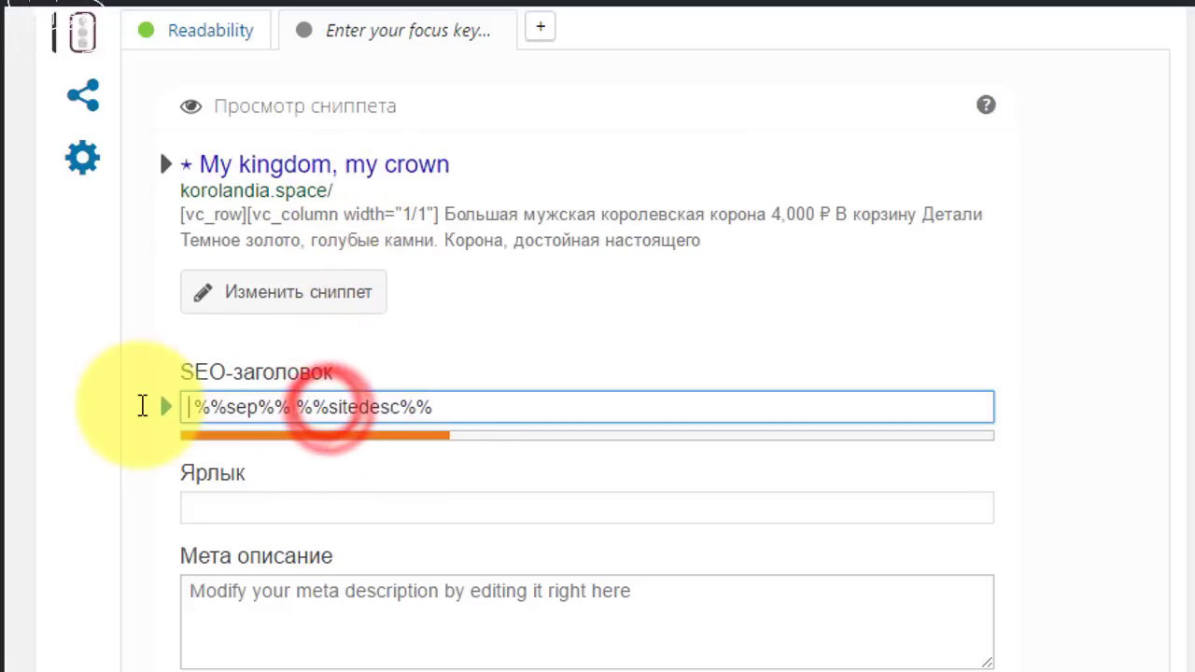
type("Короландия")
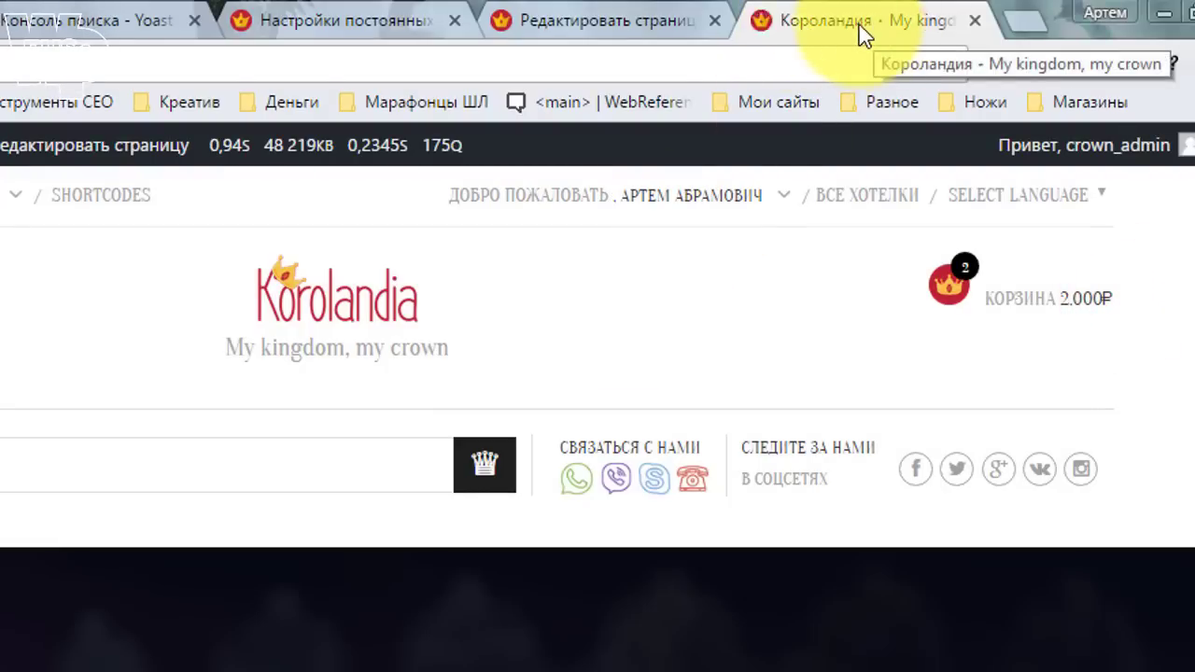
Return to the Home page's snippet editor and enter "Сайт по продаже вашего креатива" as the meta description.
left_click(577, 20)
scroll(938, 429, "down", 15)
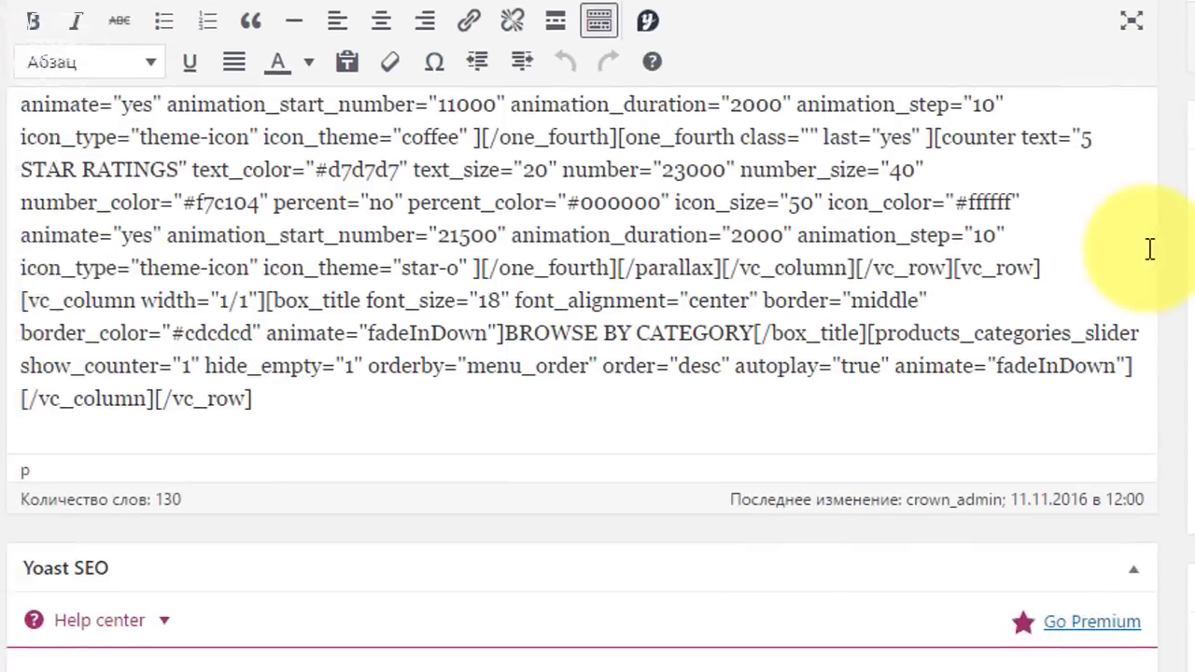
left_click(315, 145)
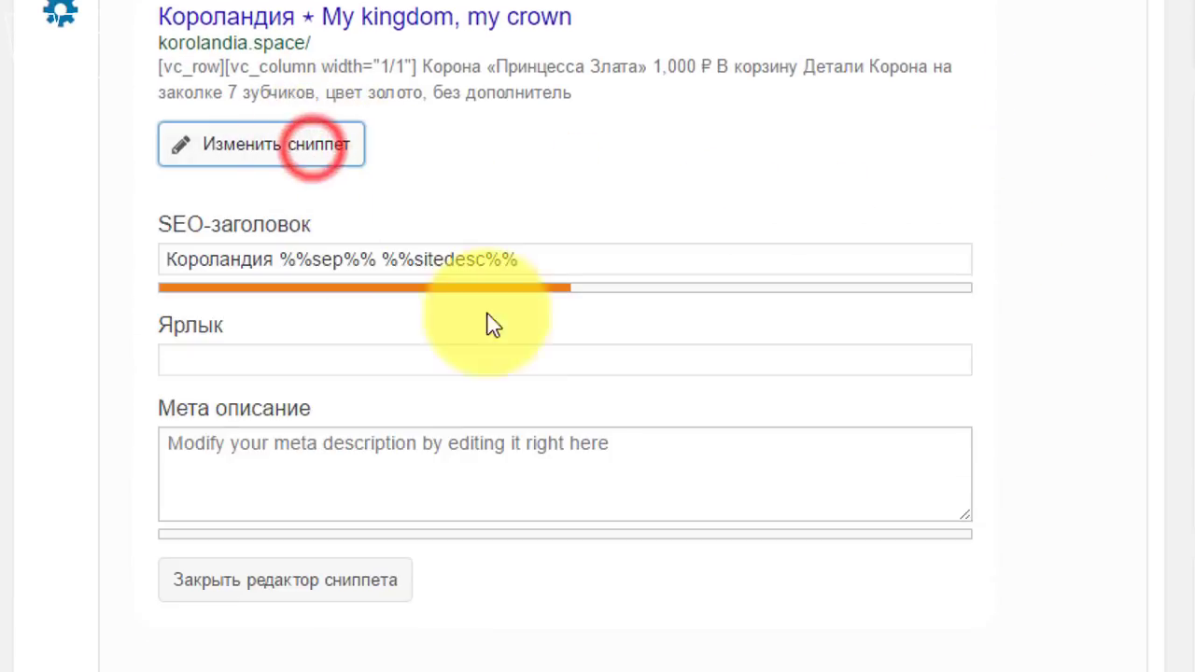
left_click(457, 444)
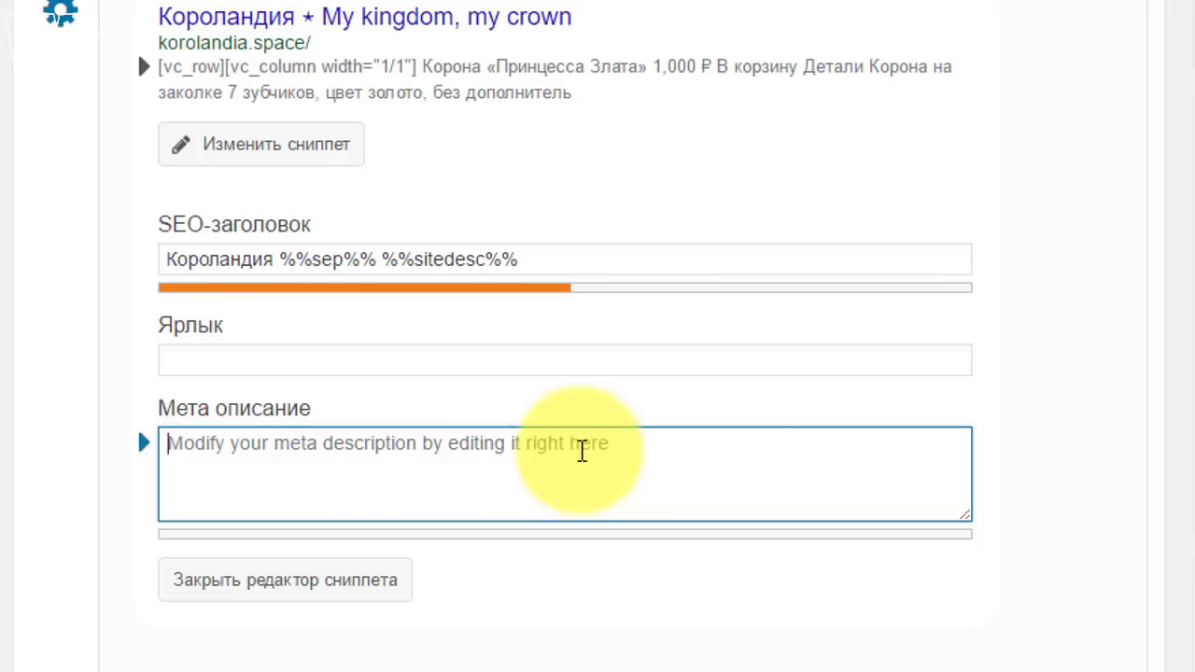
type("Сайт по продаже вашего креатива")
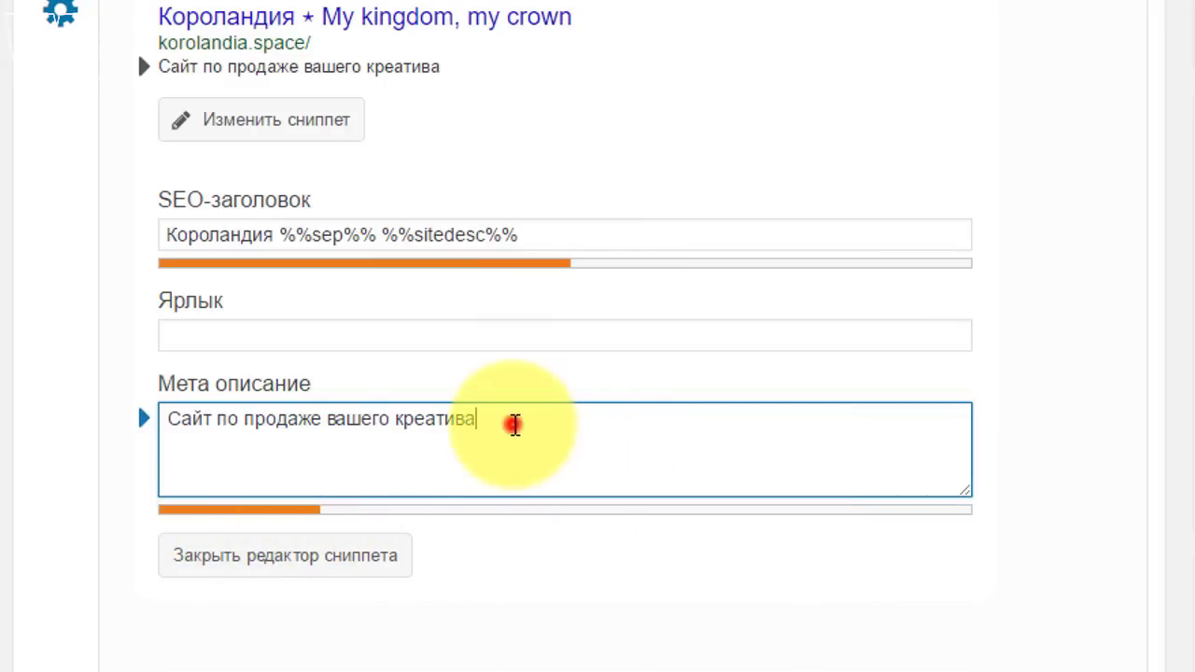
left_click(514, 424)
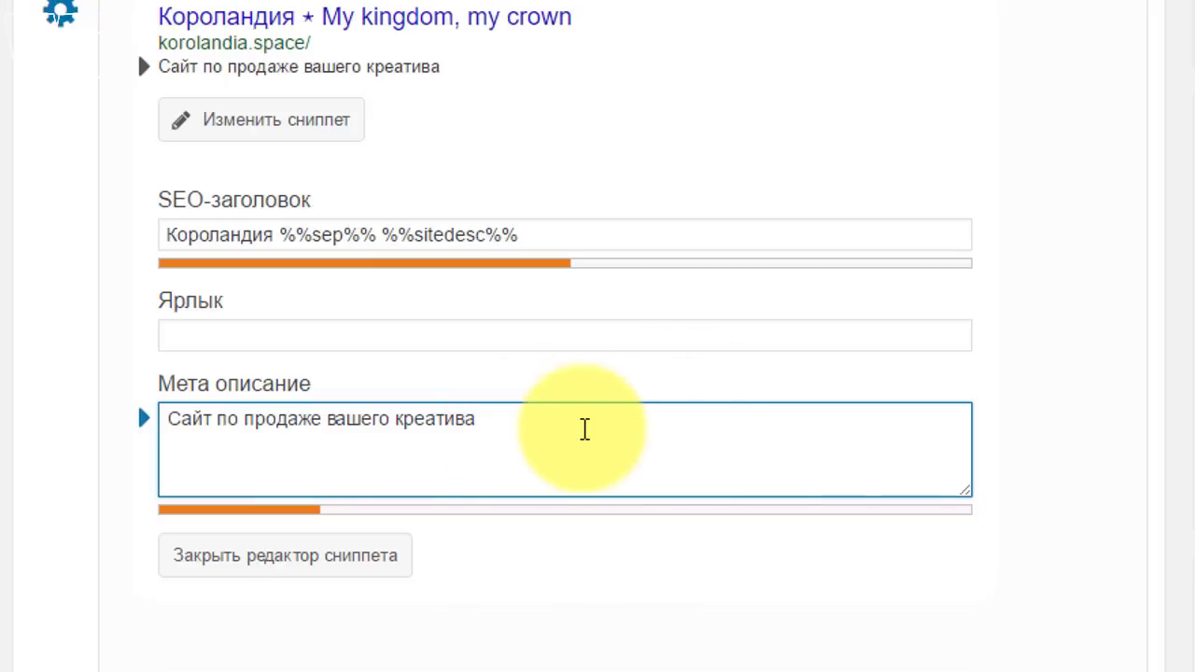
Extend the meta description with ". Купите вашу именную корону и будьте королем на празднике жизни".
type(". Купите вашу именну")
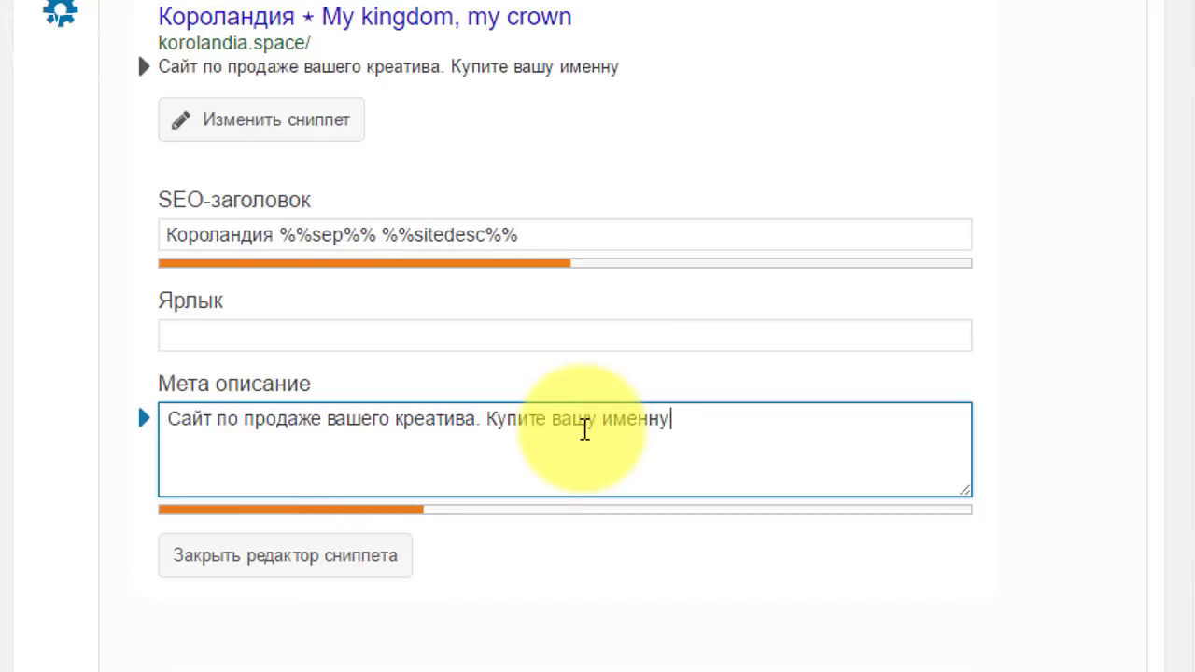
type("ю корону и ста")
key("BackSpace")
key("BackSpace")
key("BackSpace")
type("будьте королем ")
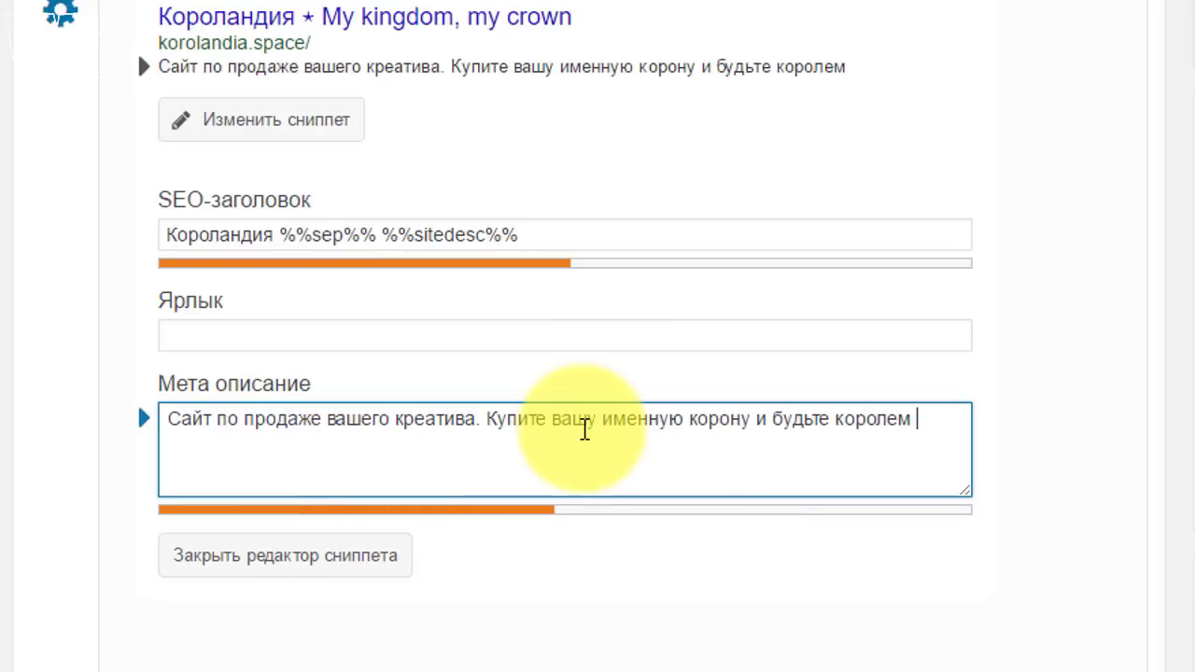
type("на празднике джизни")
left_click(266, 468)
key("BackSpace")
left_click(372, 468)
Finish the meta description with ". Или подарите корону вашим друзьям." and update the Home page.
type(". Или ")
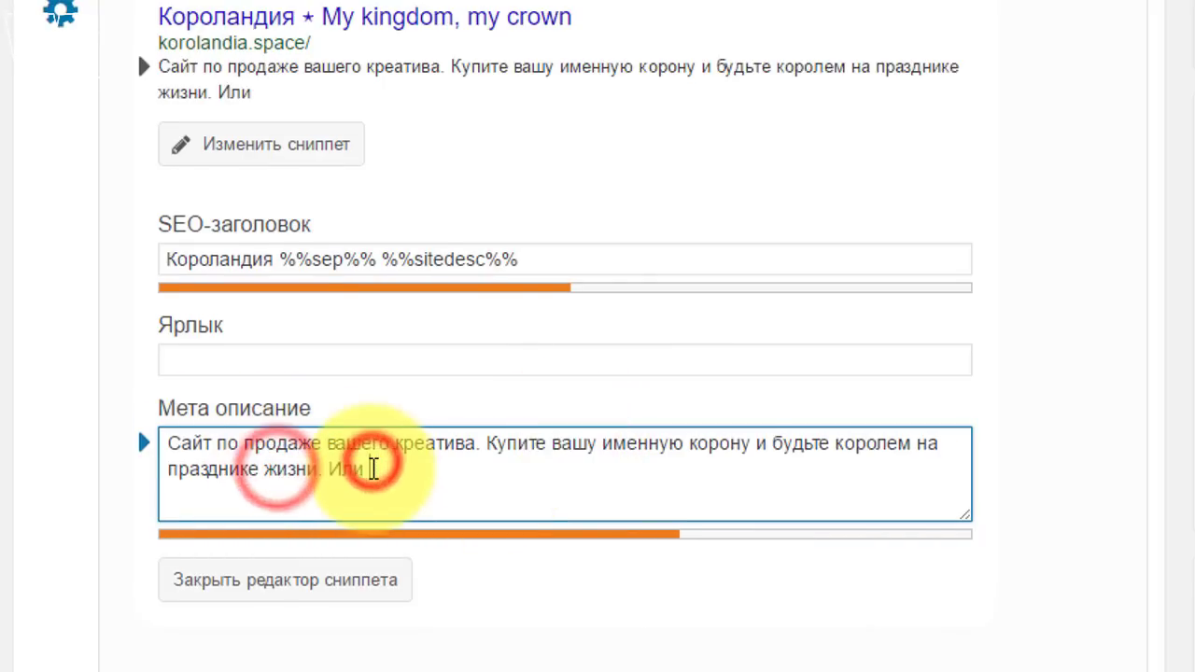
type("подарите корону вашим друзьям")
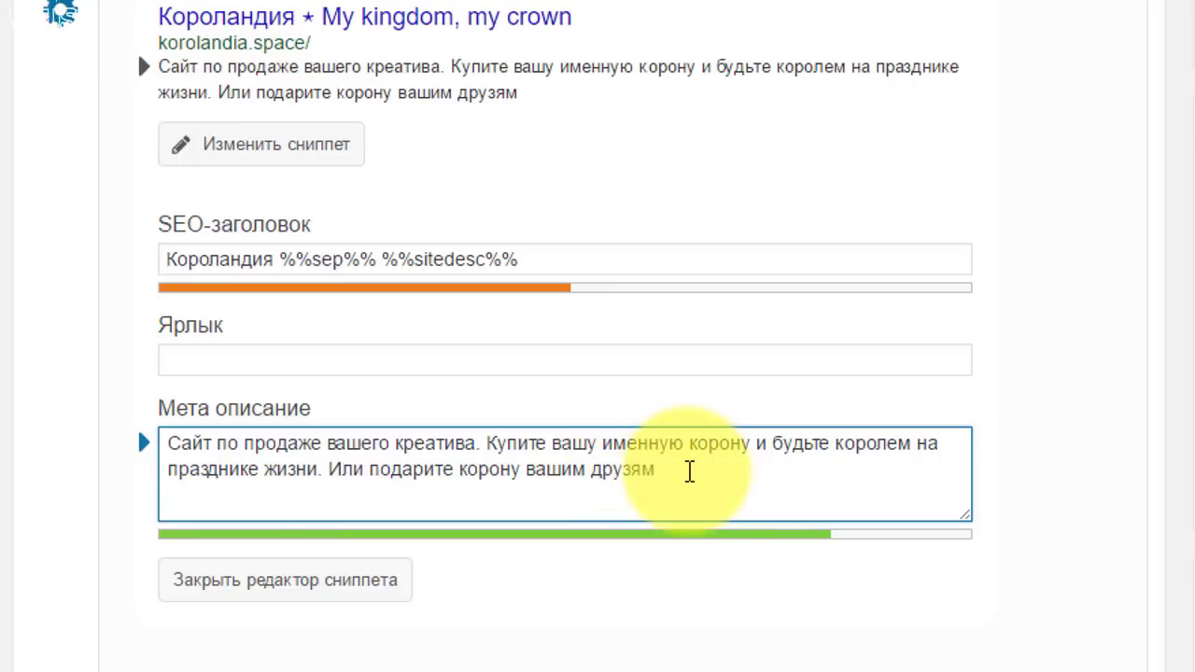
type(".")
key("Left")
key("Left")
key("Left")
type("ь")
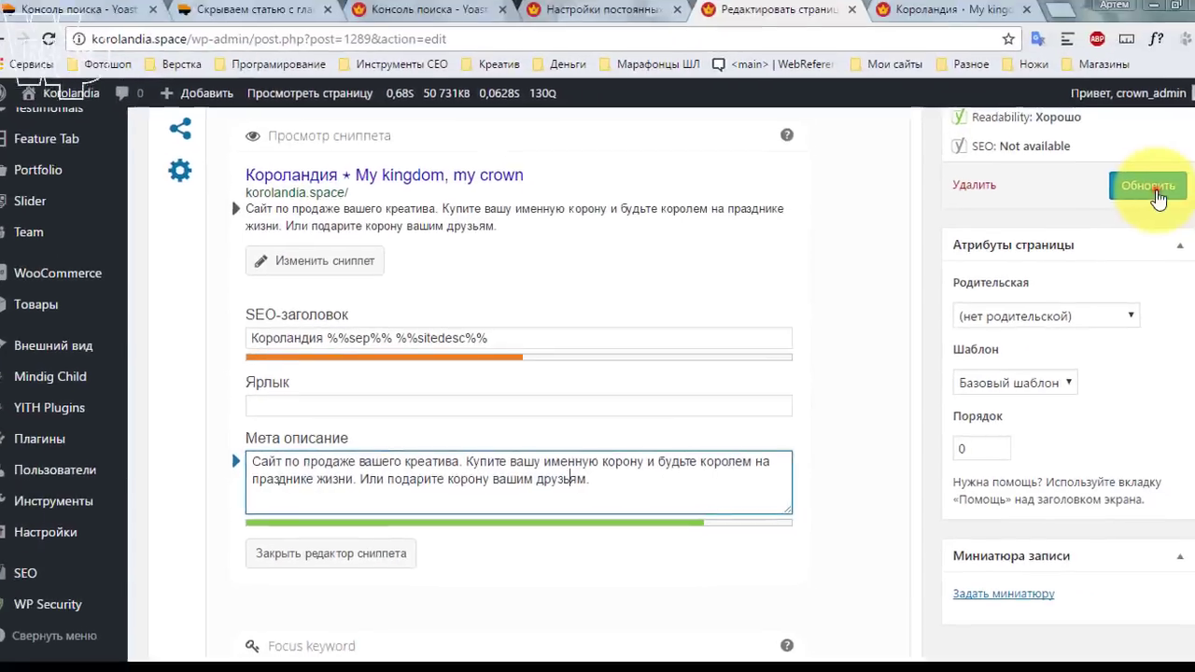
left_click(1117, 197)
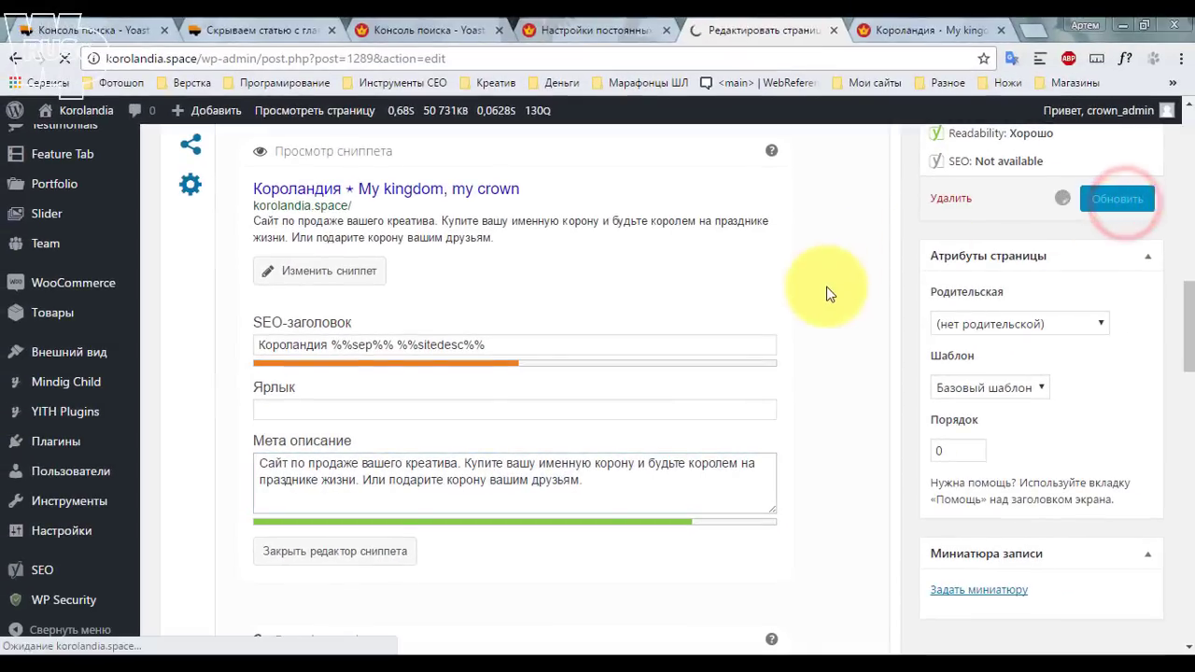
View the source code of the Korolandia front page and highlight the content of its description meta tag.
left_click(915, 29)
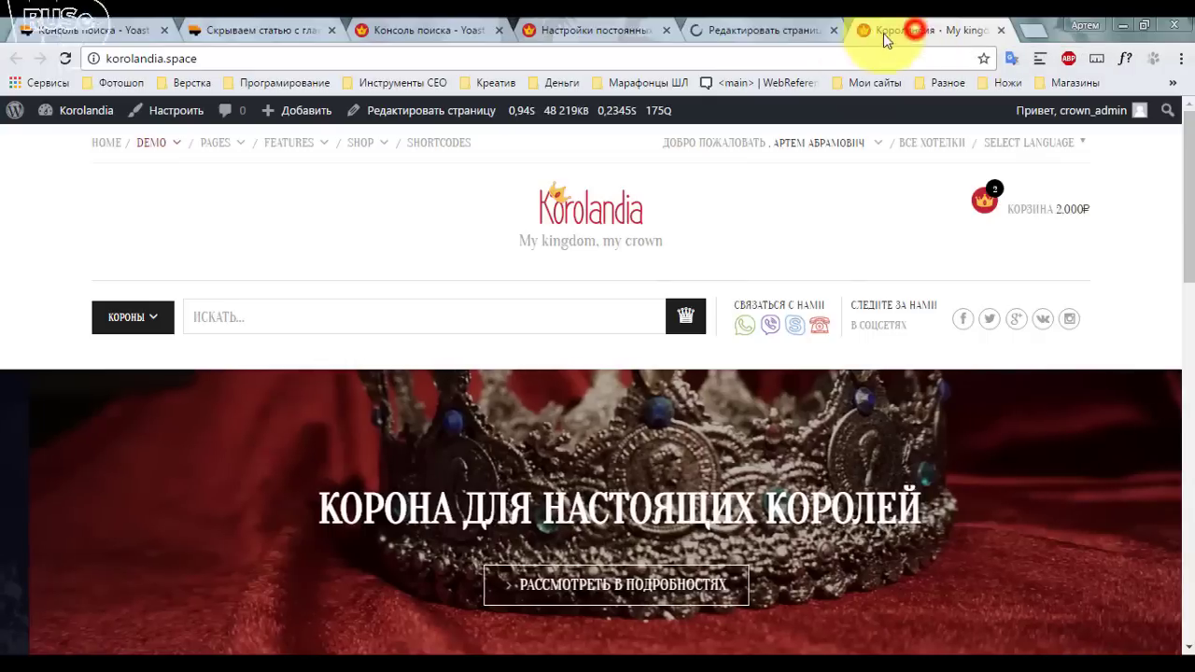
key("ctrl+u")
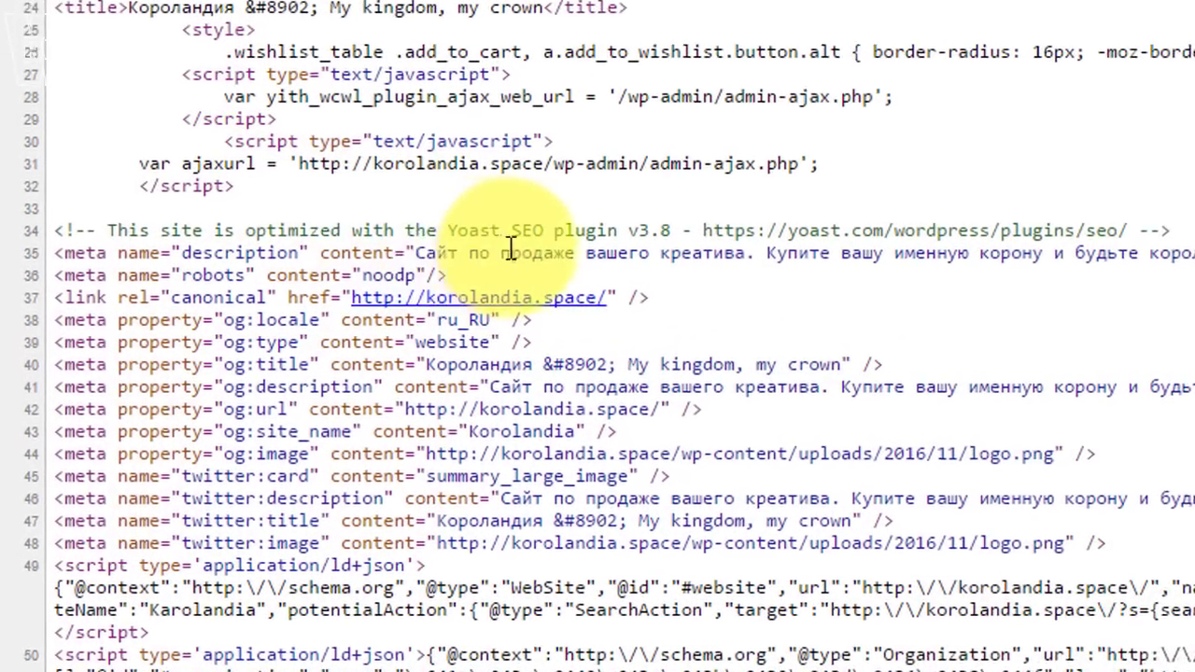
left_click_drag(291, 277, 1194, 249)
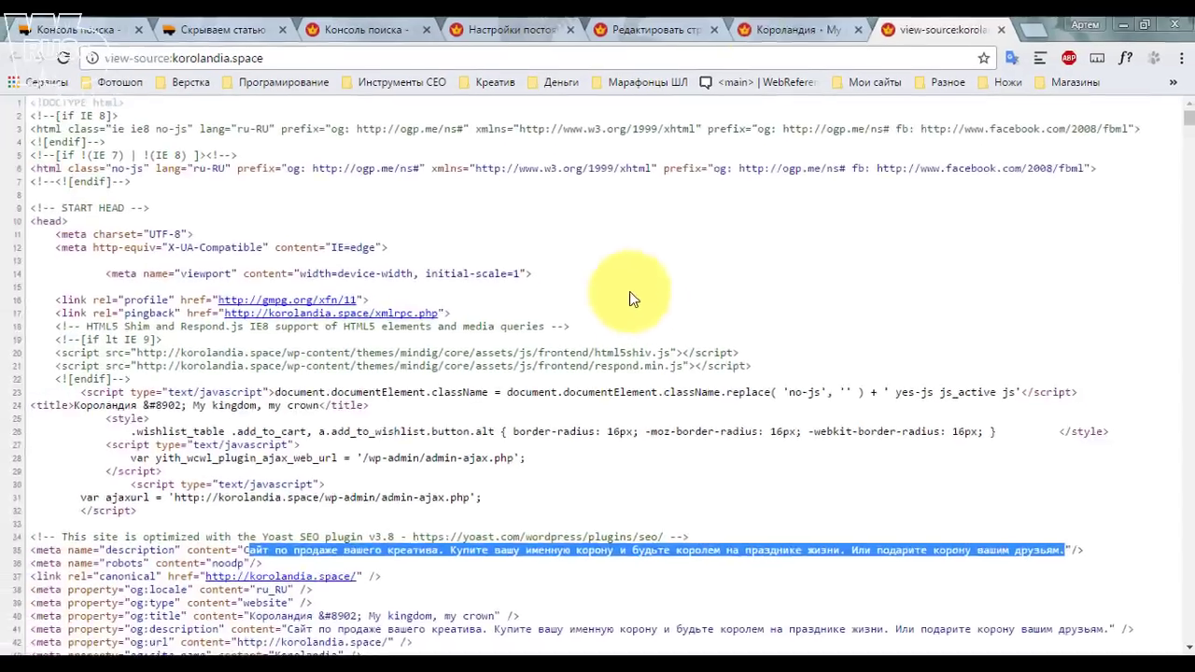
Return to the Home page's editor and set its meta keywords to "купить подарок, кретивный подарок".
left_click(774, 29)
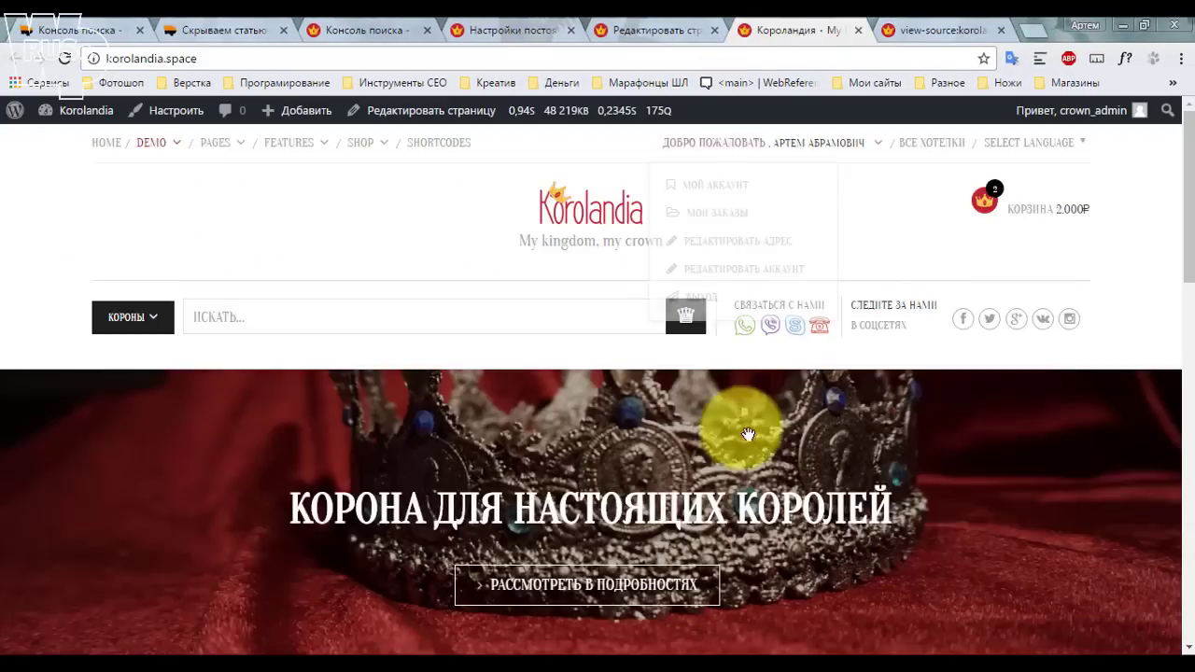
scroll(699, 197, "down", 2)
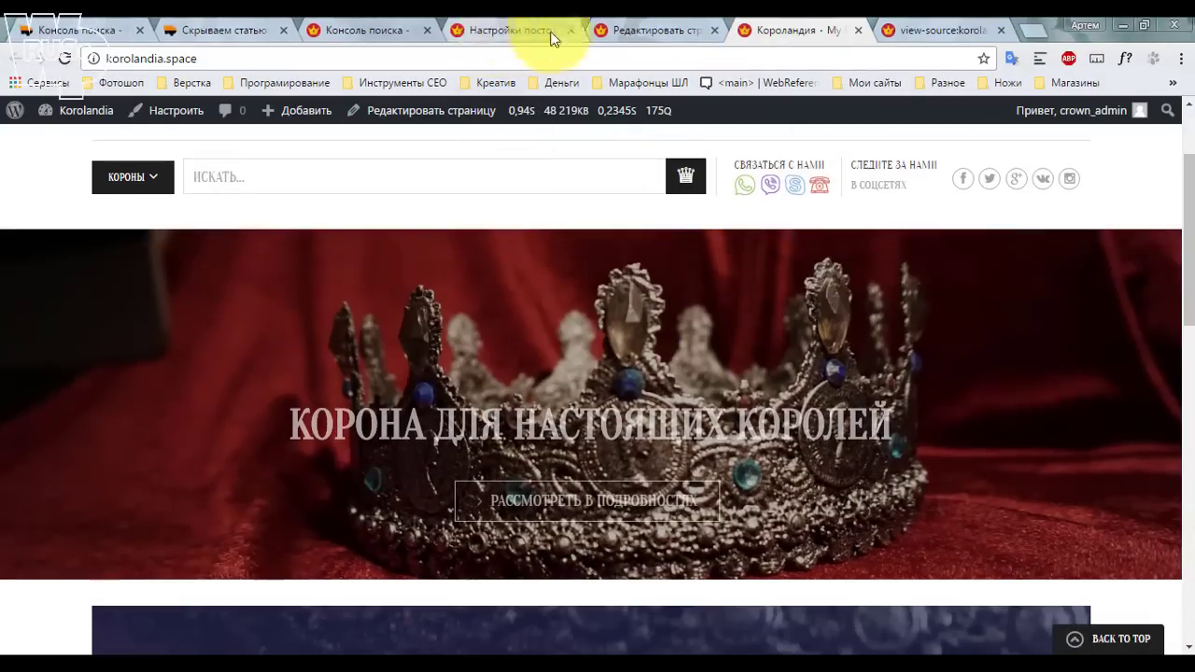
left_click(653, 30)
scroll(746, 280, "down", 10)
scroll(653, 289, "down", 8)
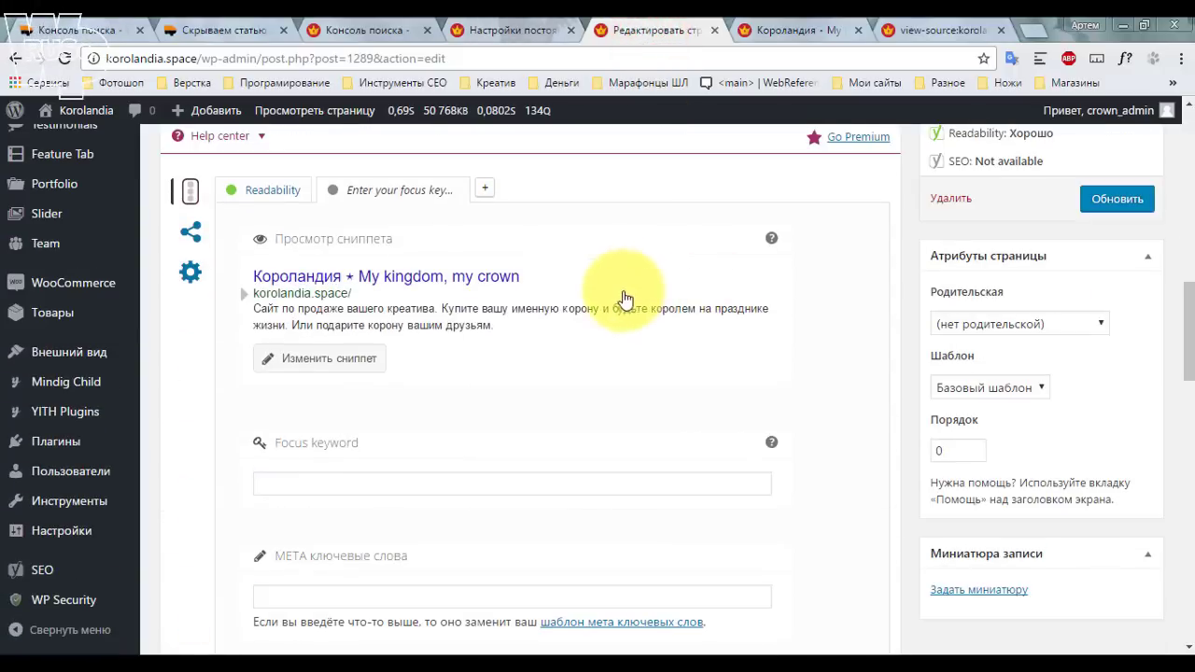
left_click(305, 242)
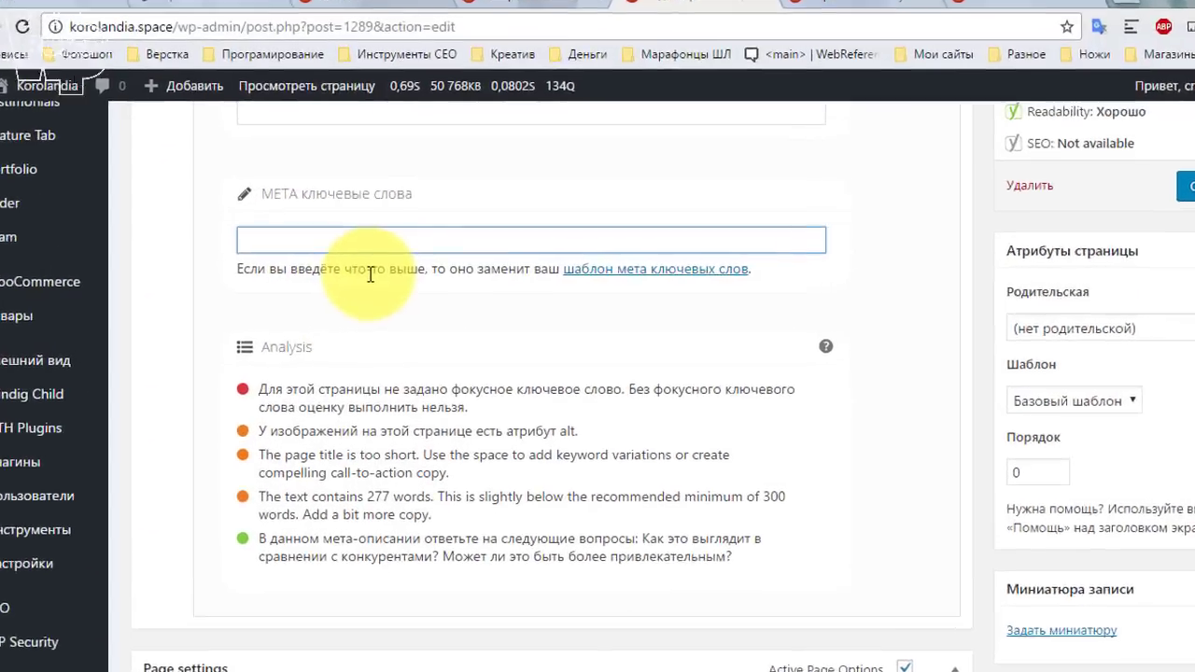
type("купить ")
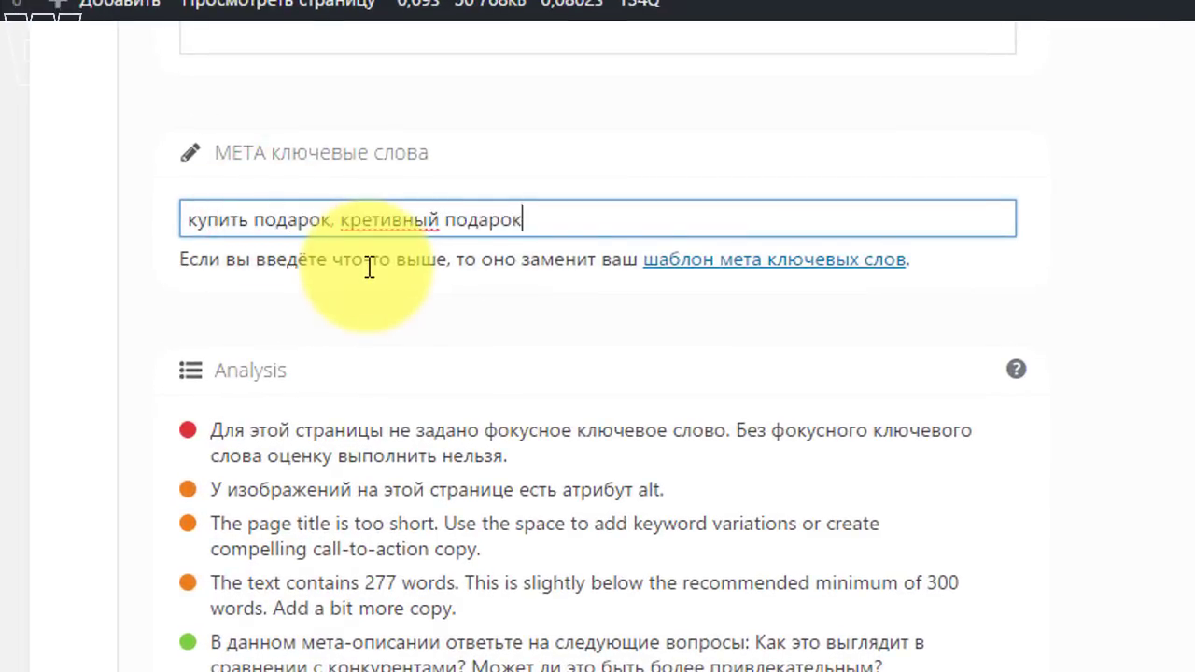
type("подарок, кретивный подарок")
key("Tab")
Check the front page's source code and highlight the keywords meta tag.
scroll(499, 491, "up", 3)
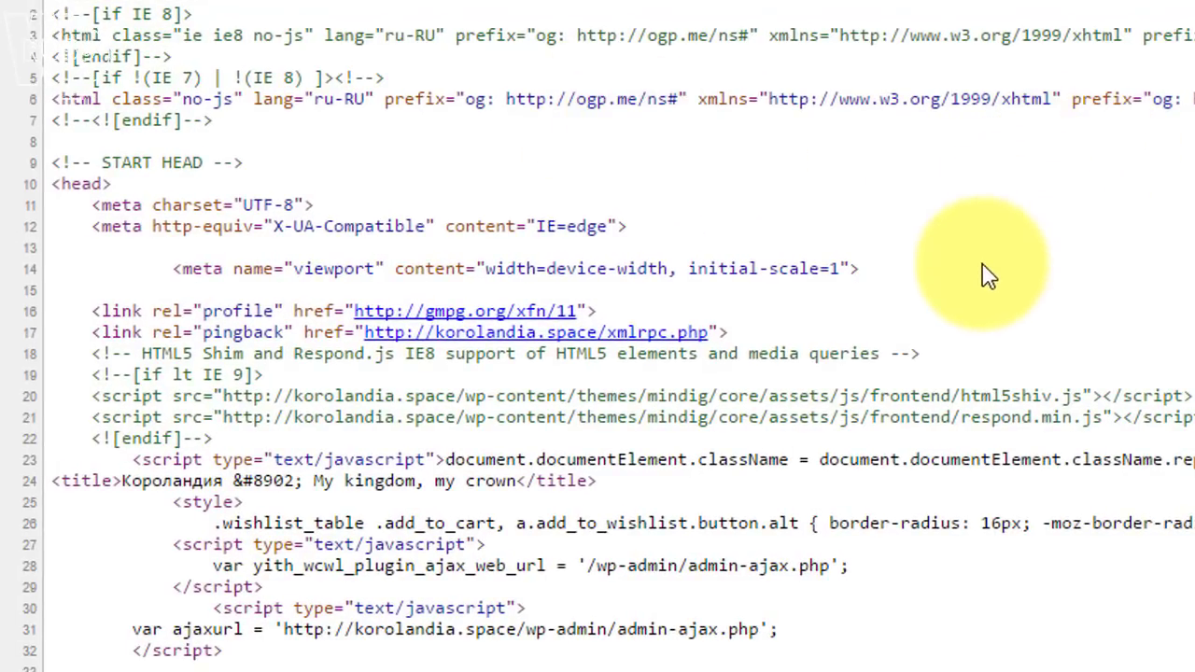
scroll(653, 392, "down", 3)
left_click_drag(756, 541, 9, 553)
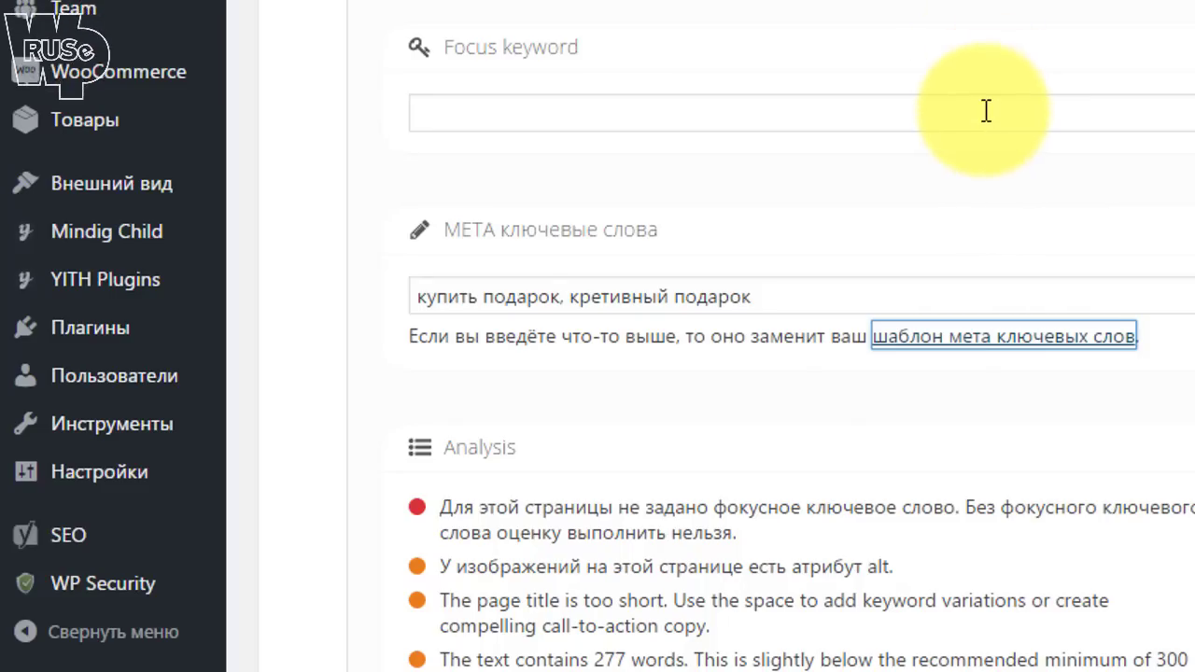
Set the Home page's focus keyword to "кретивный подарок", reusing the second meta keyword, and update the page.
scroll(974, 110, "up", 2)
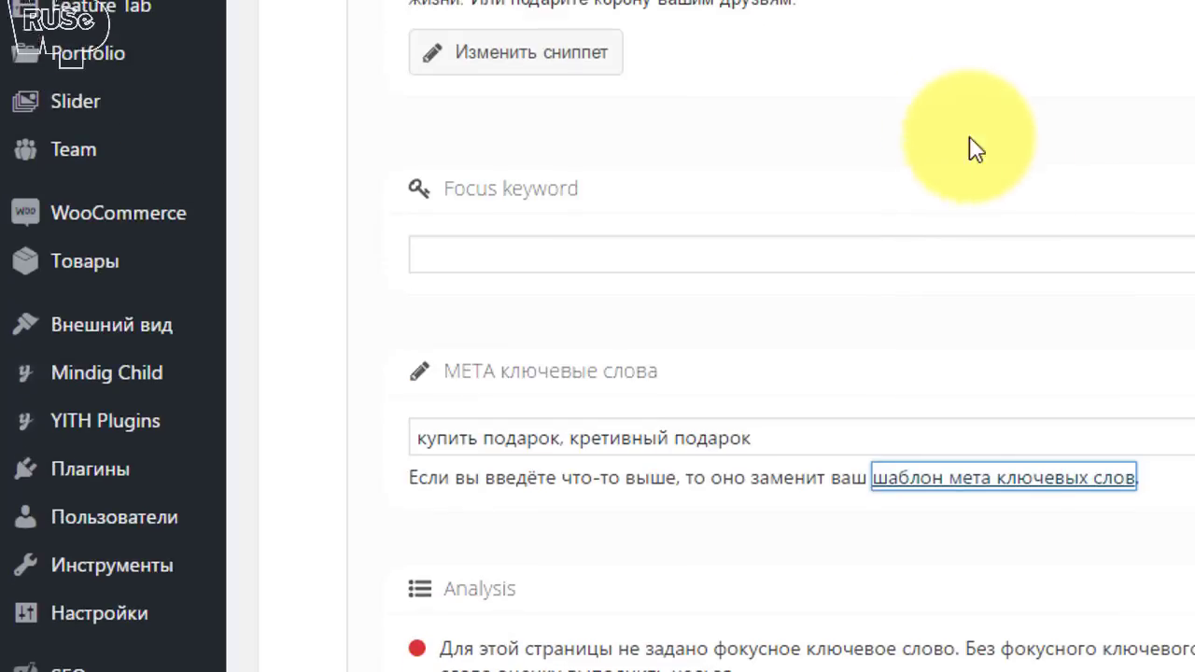
scroll(968, 149, "up", 4)
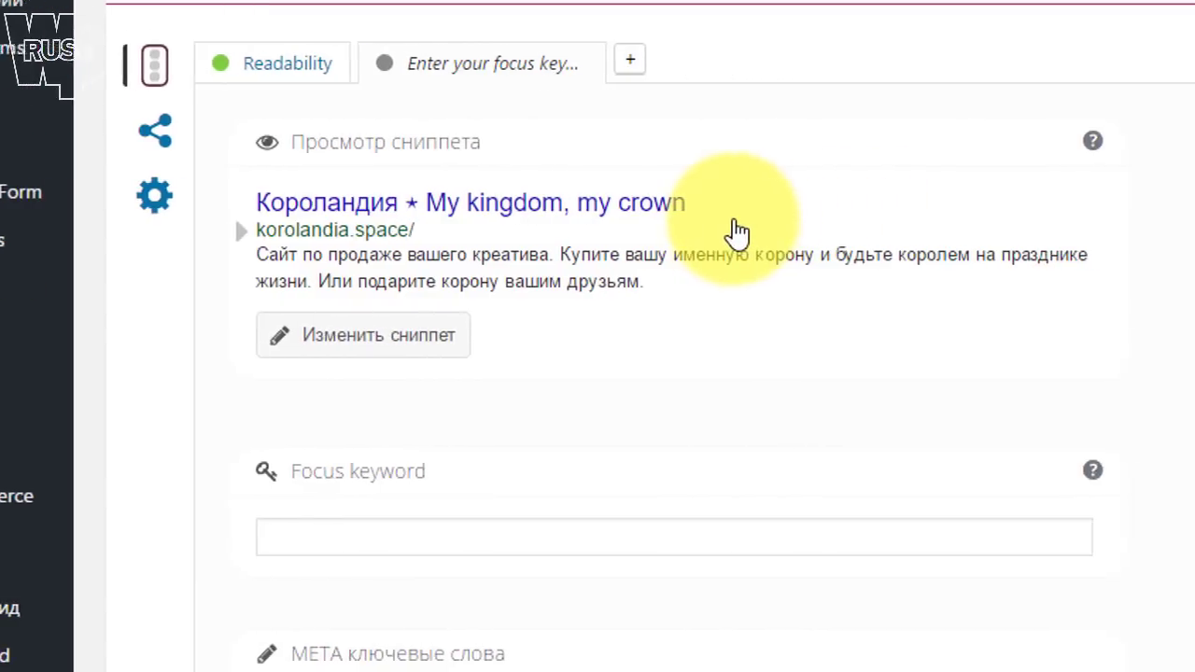
scroll(471, 397, "down", 4)
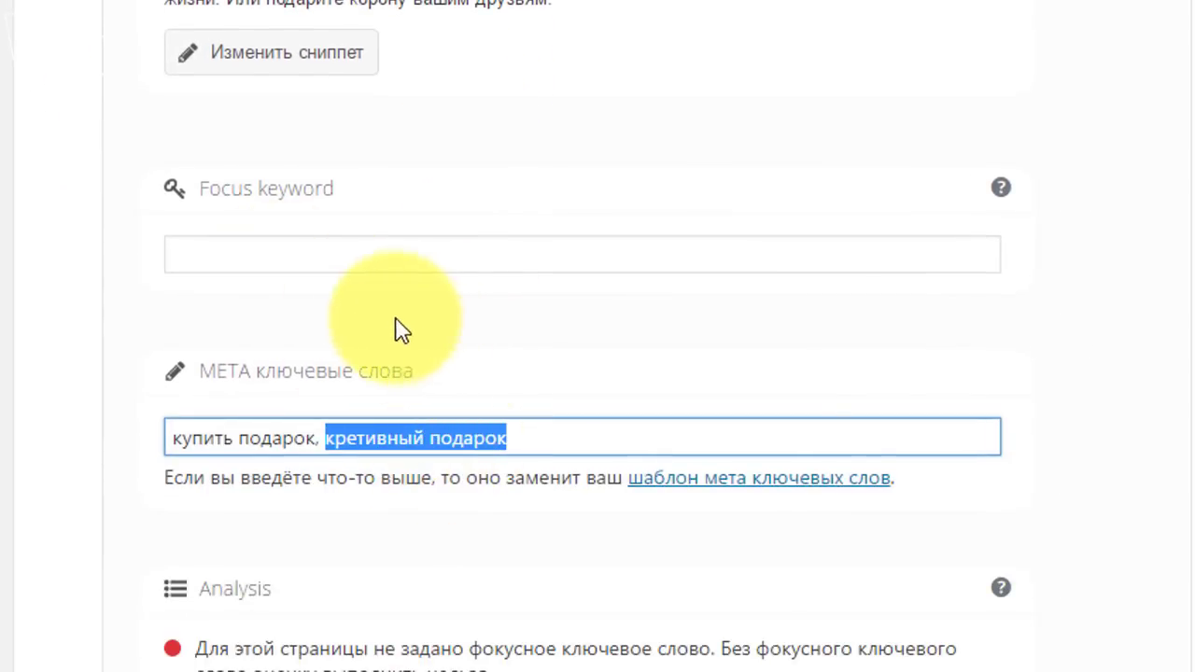
left_click(367, 264)
type("кретивный подарок")
scroll(367, 264, "up", 4)
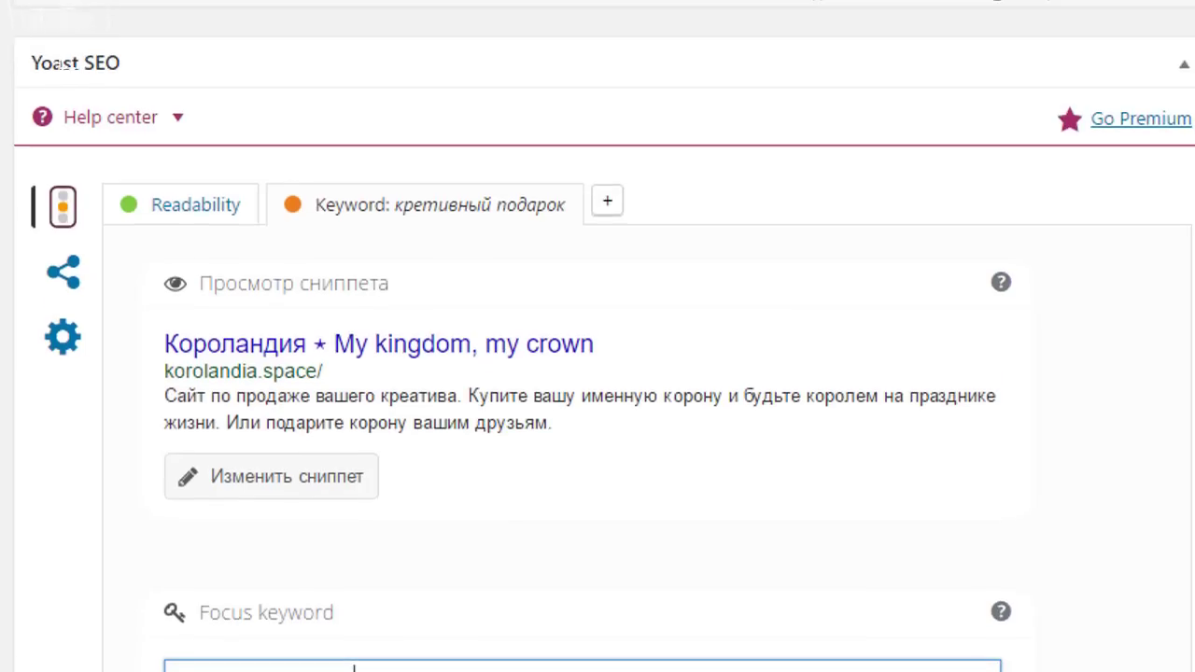
left_click(1063, 369)
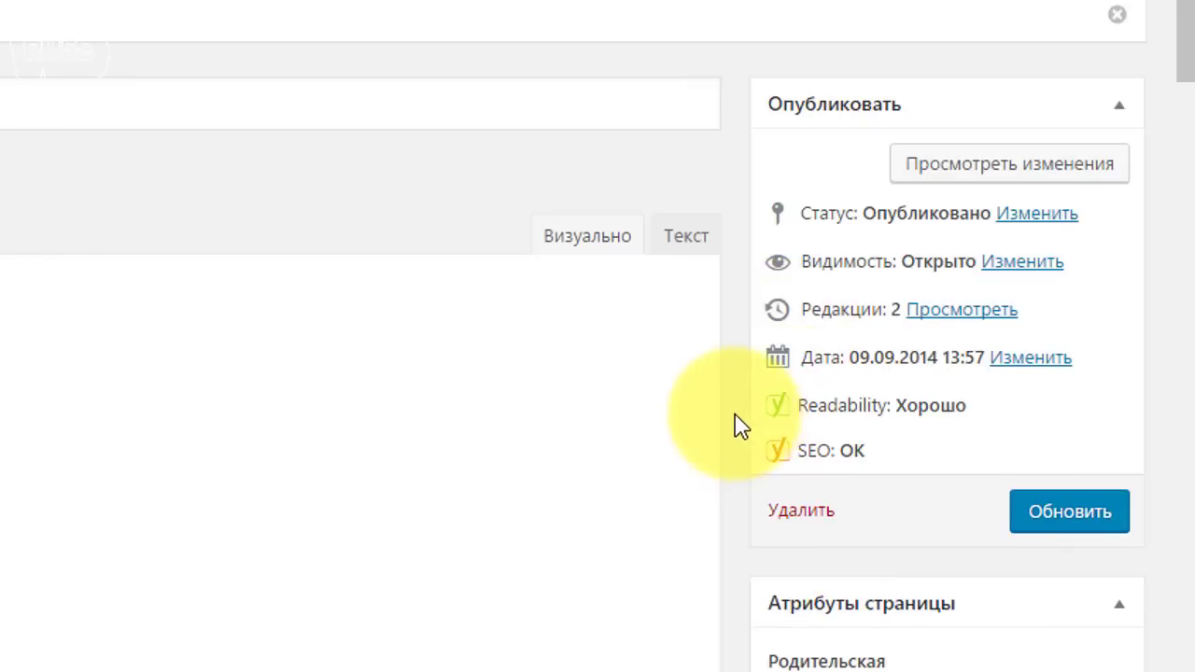
Return to the Yoast SEO section, highlight the focus keyword and look through its analysis list.
scroll(112, 280, "down", 5)
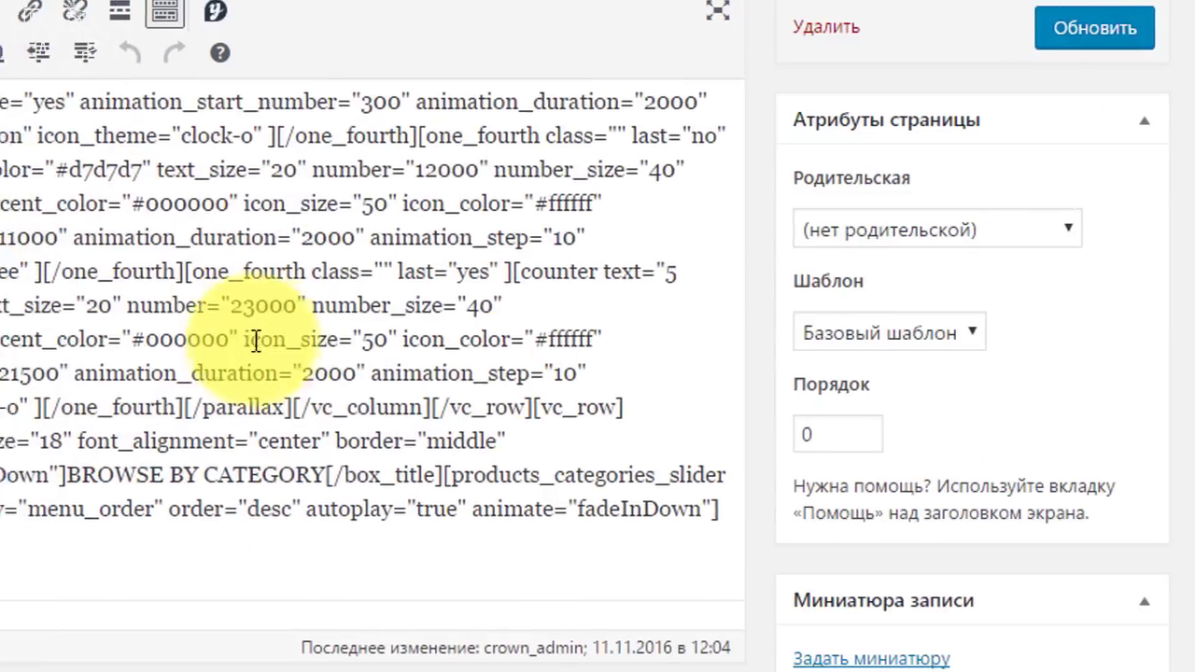
scroll(227, 355, "down", 6)
left_click_drag(338, 486, 56, 486)
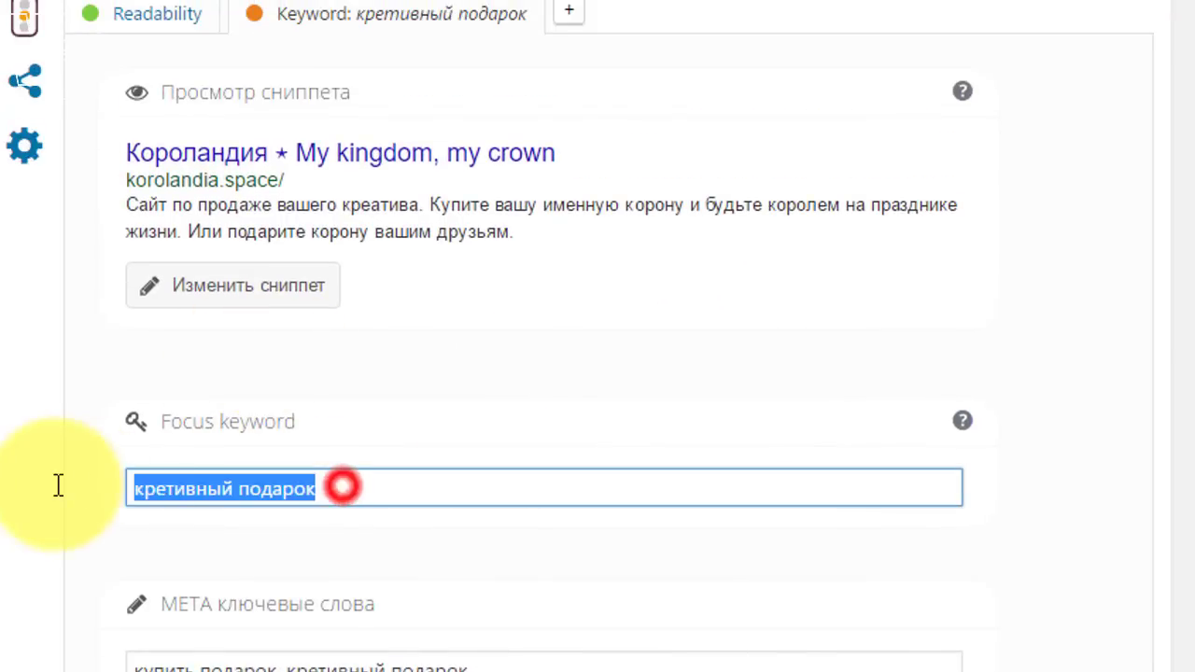
scroll(464, 239, "down", 6)
scroll(454, 240, "down", 4)
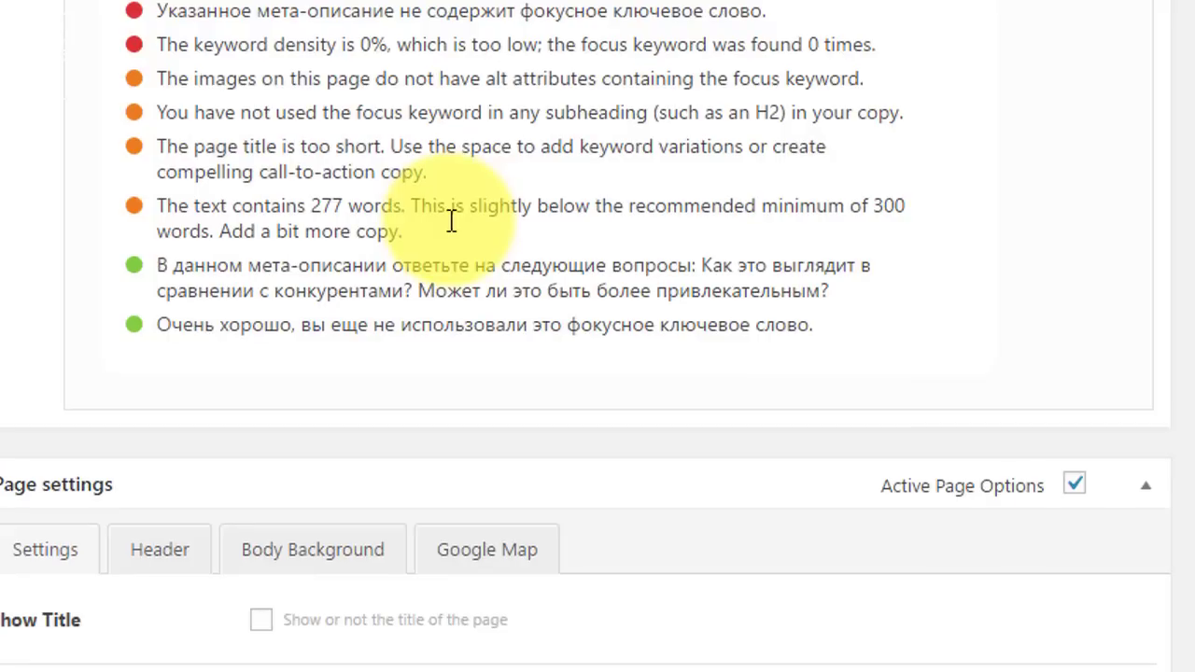
scroll(421, 214, "up", 1)
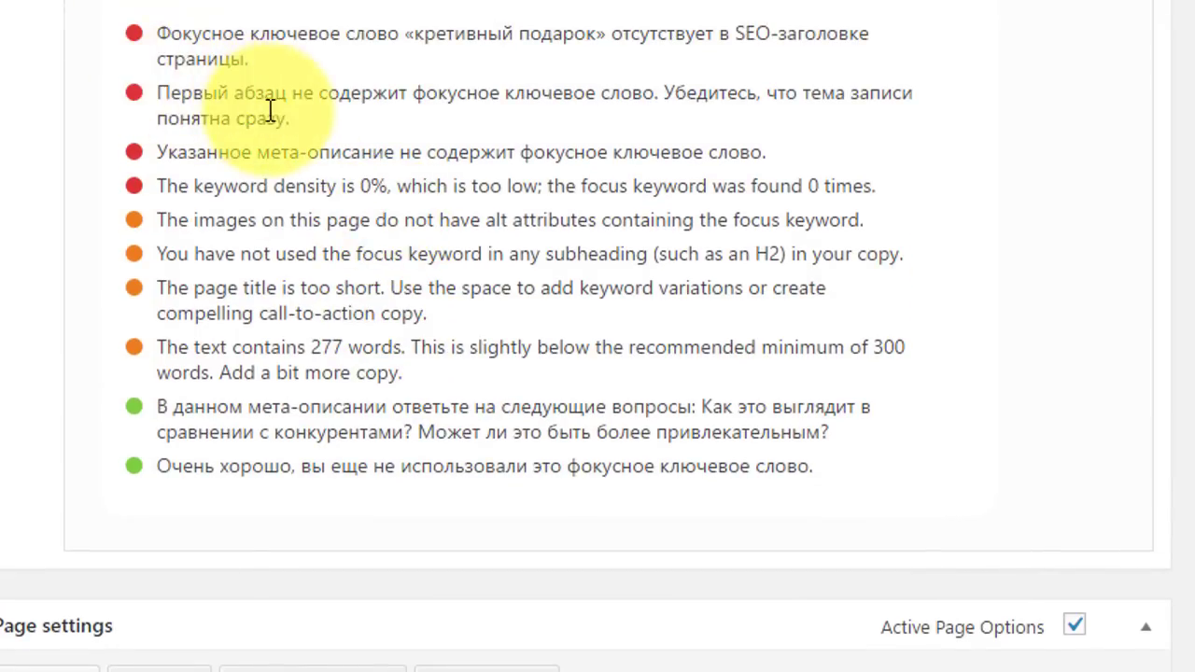
Examine the analysis remarks on focus keyword use in the SEO title, first paragraph, meta description and subheadings.
left_click_drag(151, 35, 298, 49)
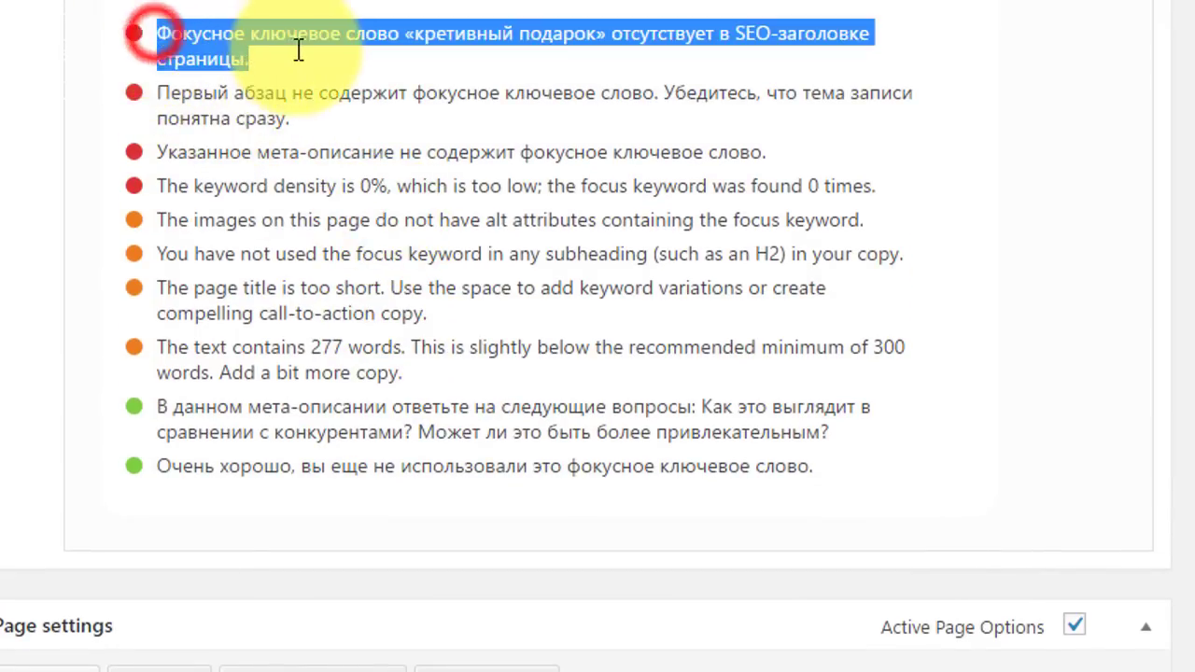
left_click_drag(293, 118, 170, 93)
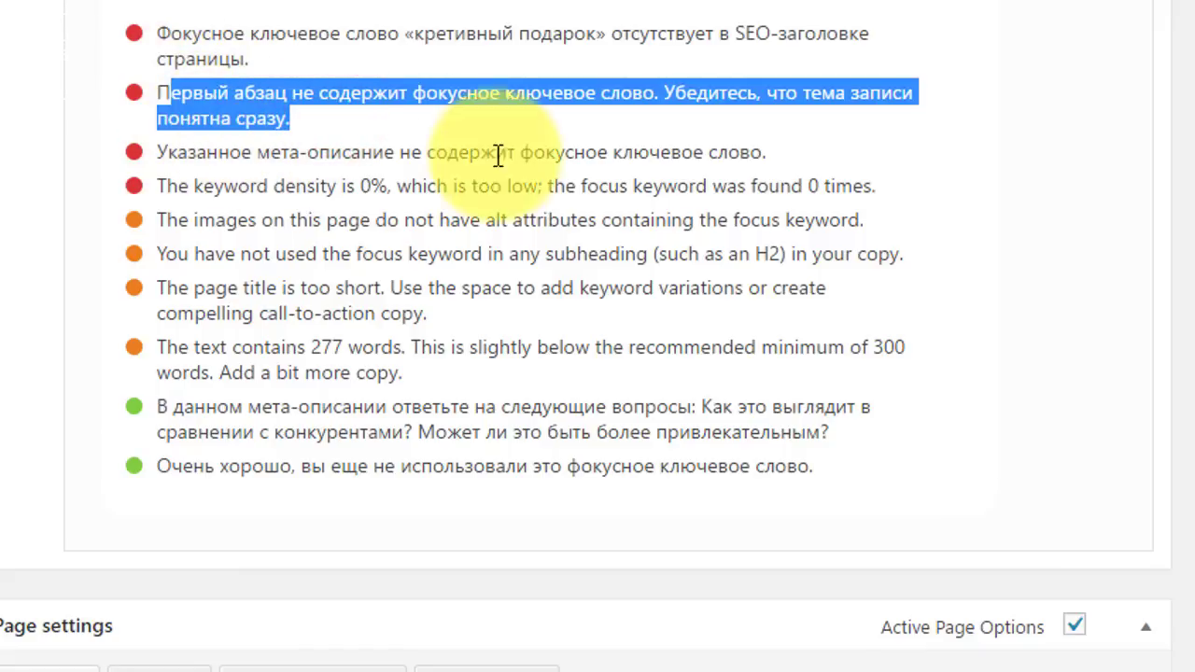
left_click_drag(791, 152, 142, 147)
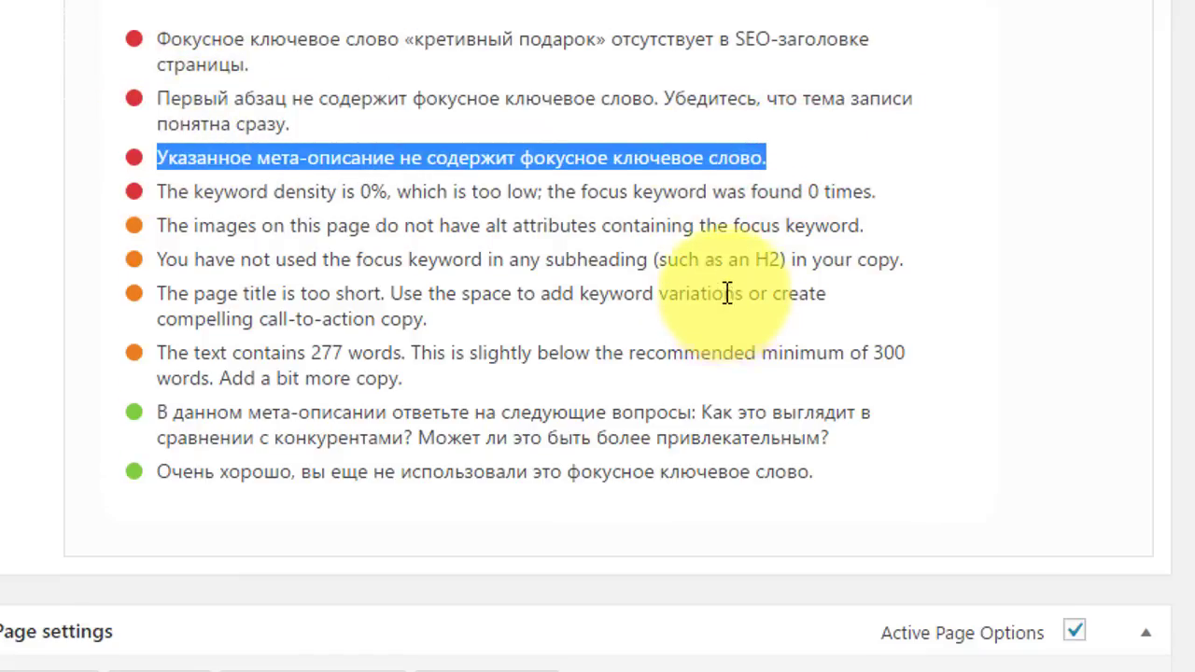
scroll(727, 292, "up", 2)
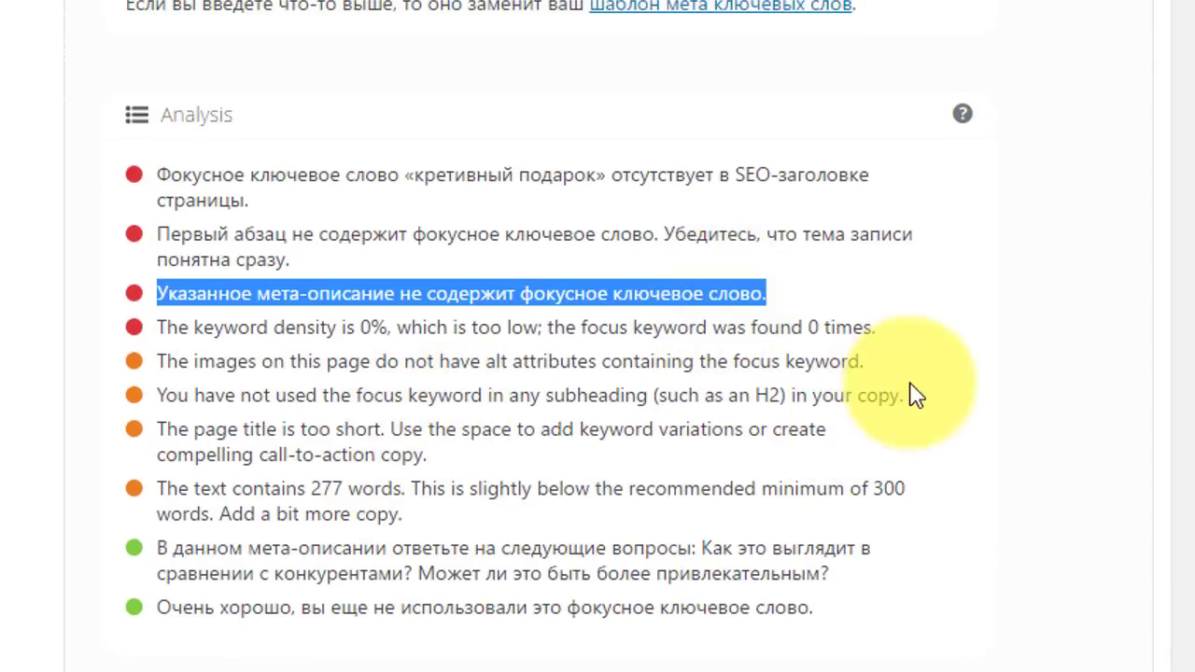
left_click_drag(910, 395, 120, 397)
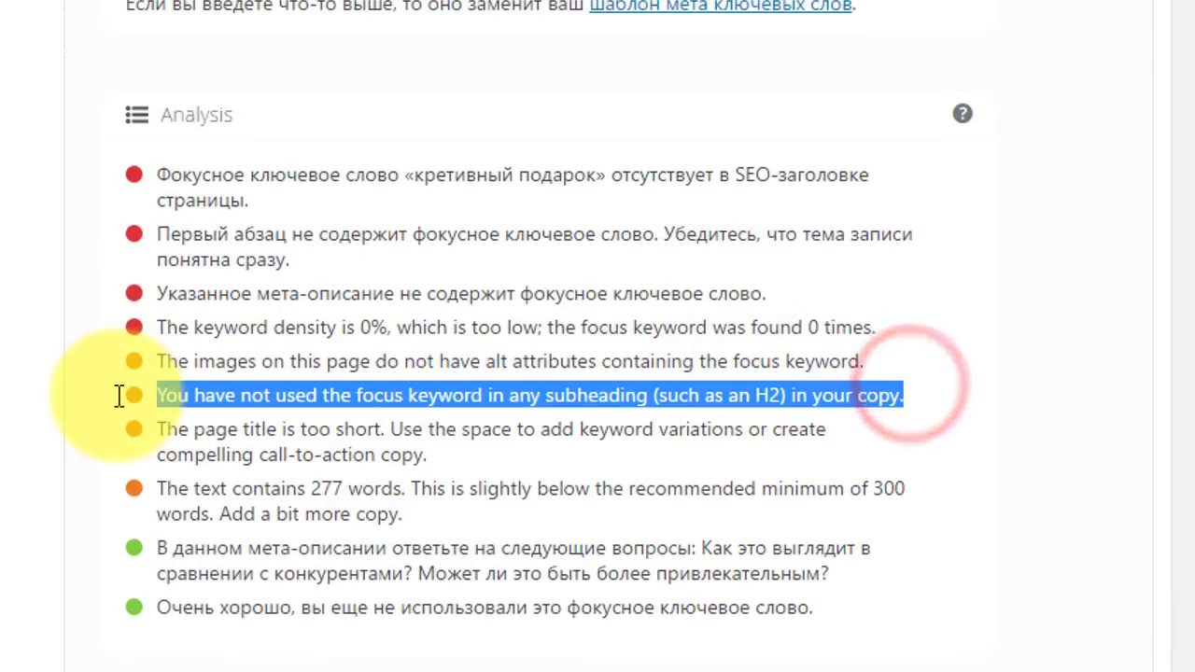
left_click(277, 392)
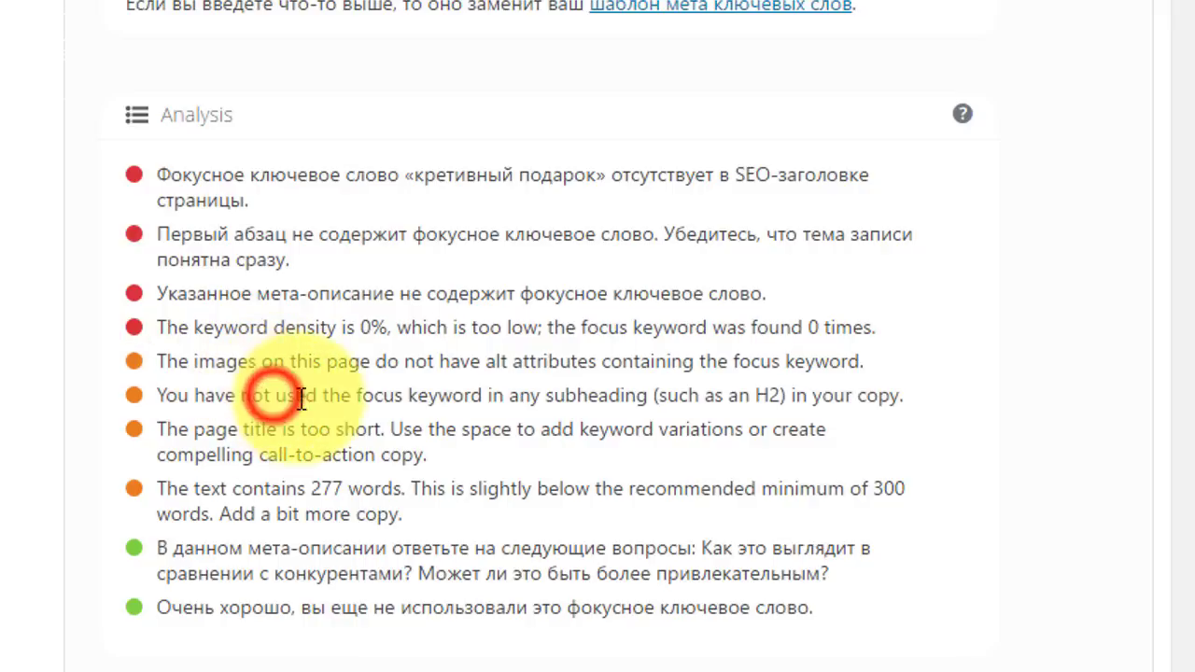
scroll(510, 397, "up", 2)
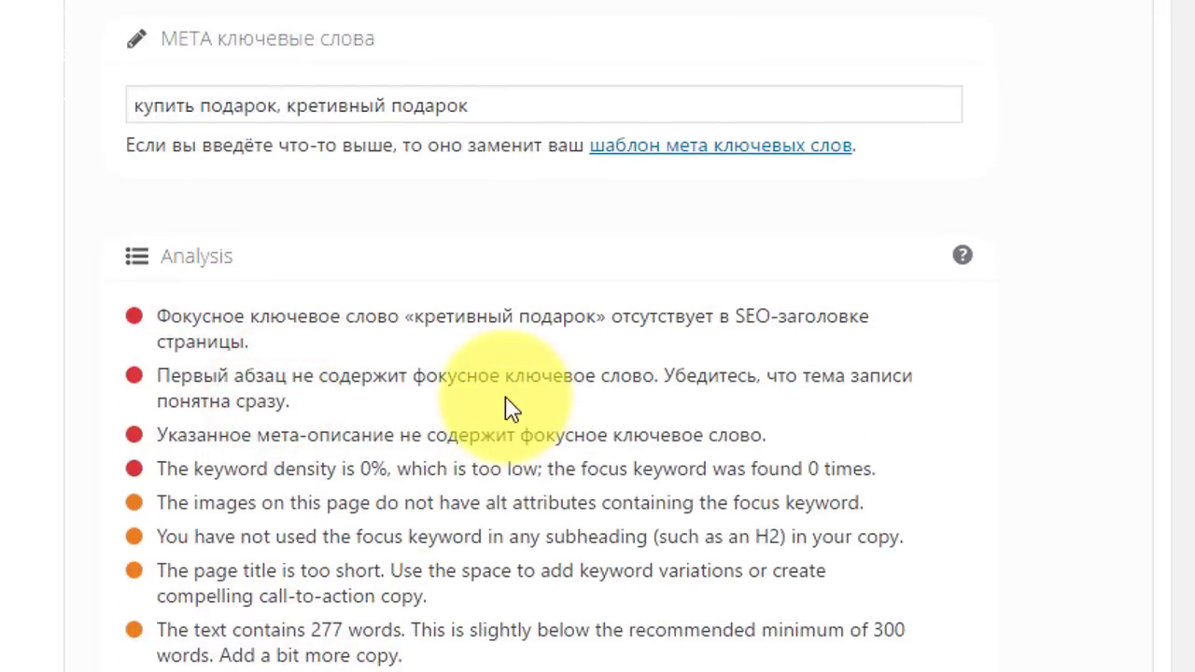
scroll(501, 400, "up", 6)
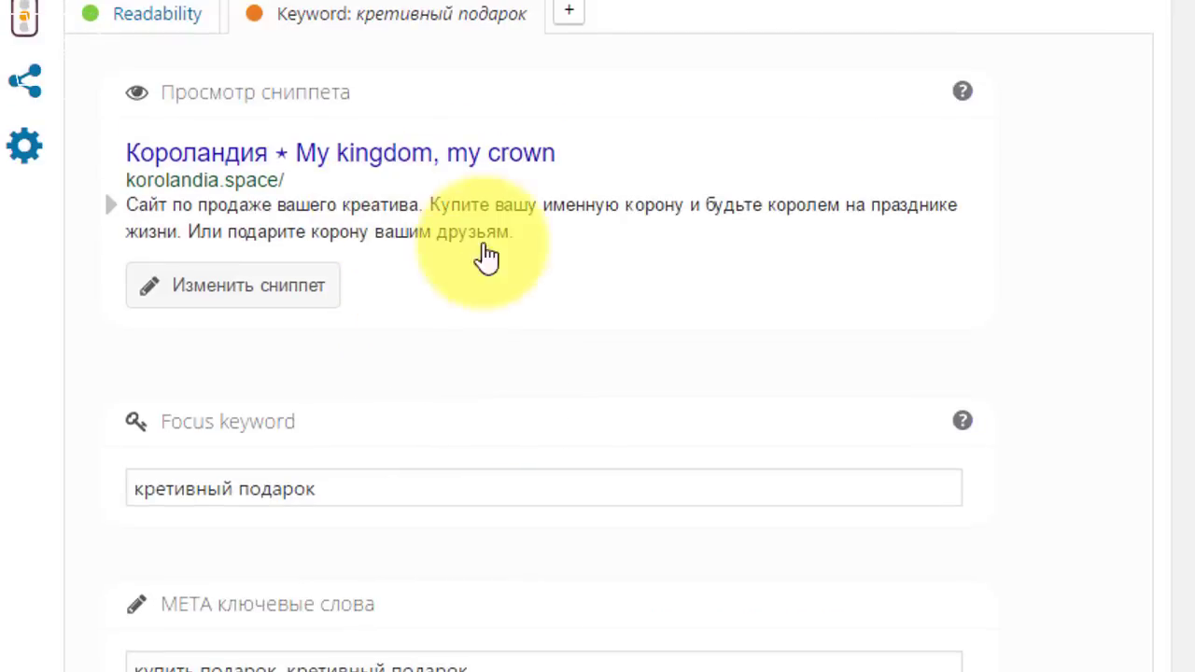
Review the Home page's readability analysis, highlighting the textSentenceLength item and the meta keywords.
left_click(160, 16)
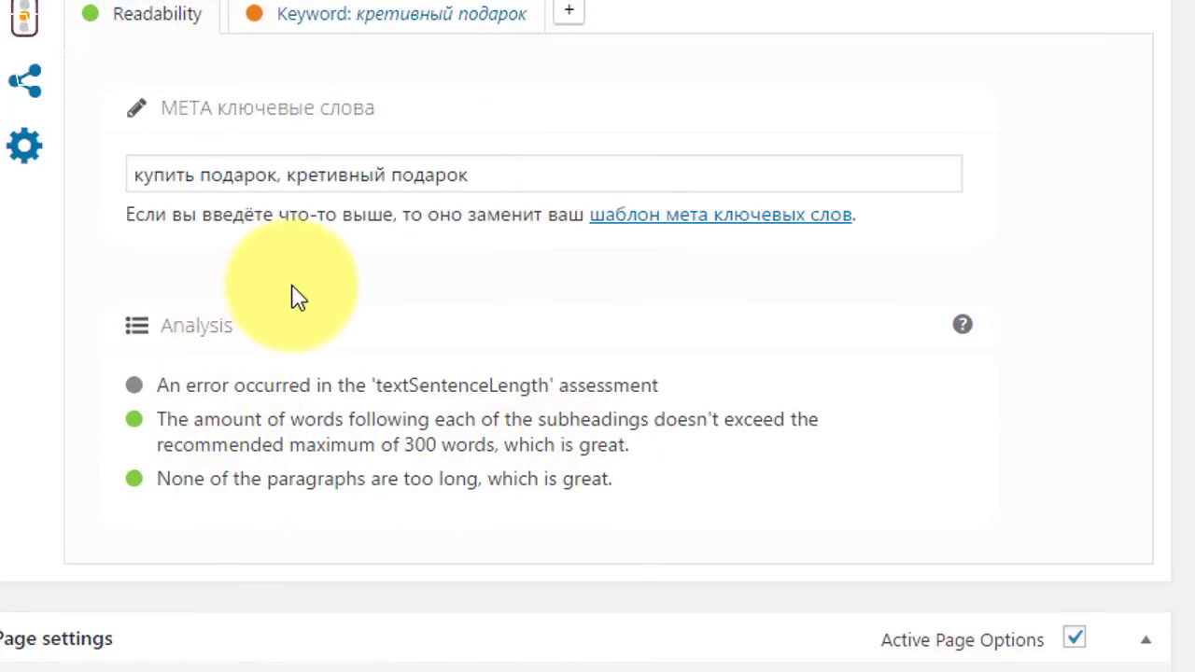
left_click_drag(700, 385, 139, 383)
left_click(657, 373)
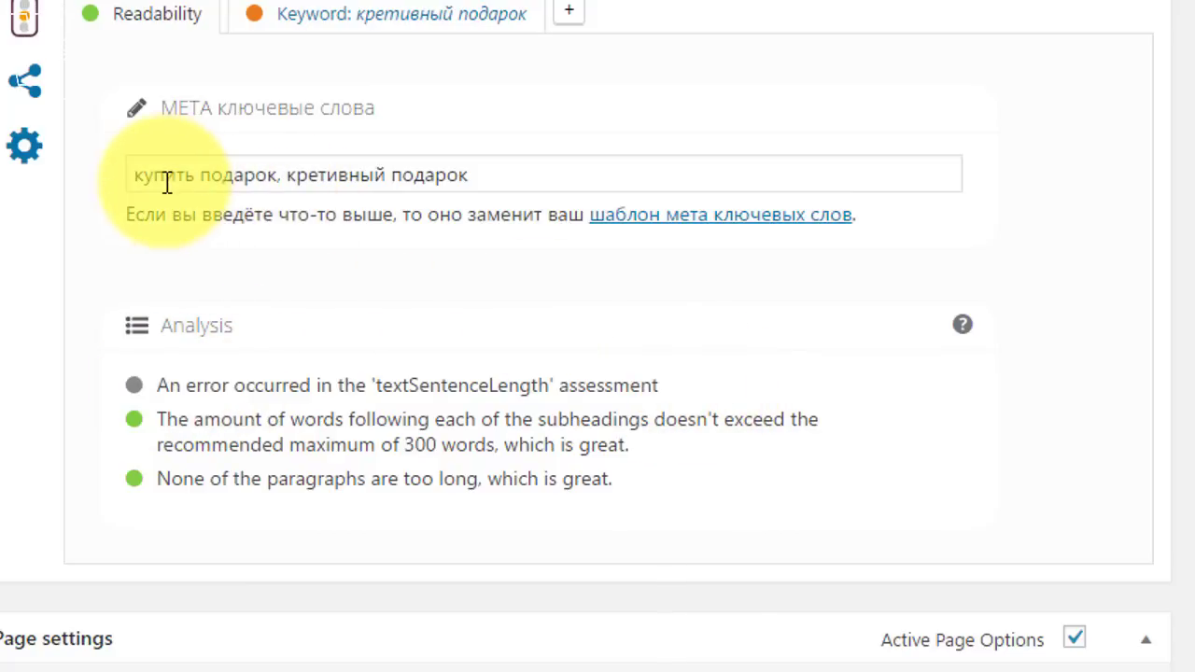
left_click_drag(134, 174, 483, 222)
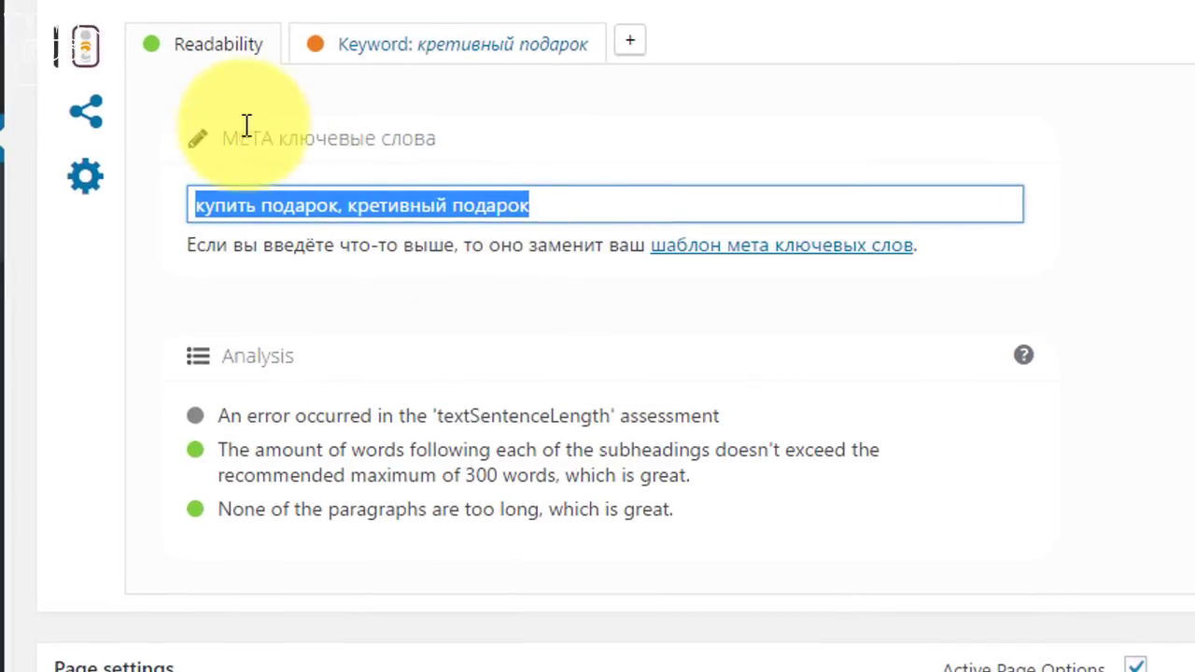
Open the Home page's Facebook sharing settings and choose a red Korolandia logo from the media library as the Facebook image.
left_click(87, 115)
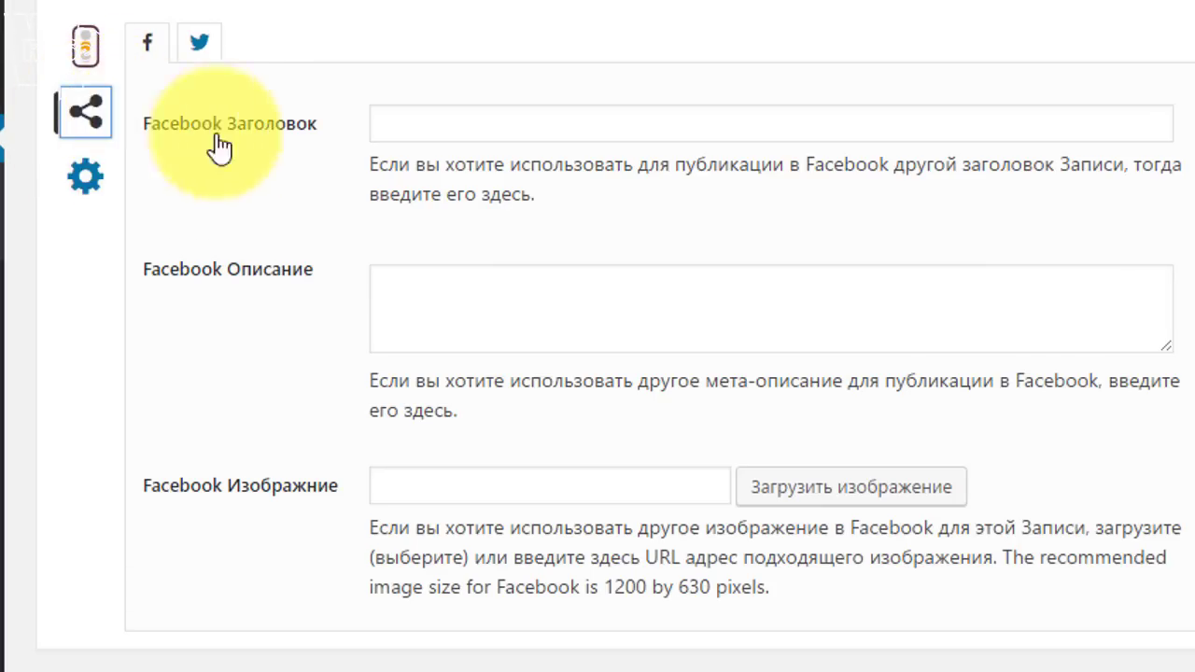
scroll(325, 346, "down", 3)
scroll(326, 346, "up", 3)
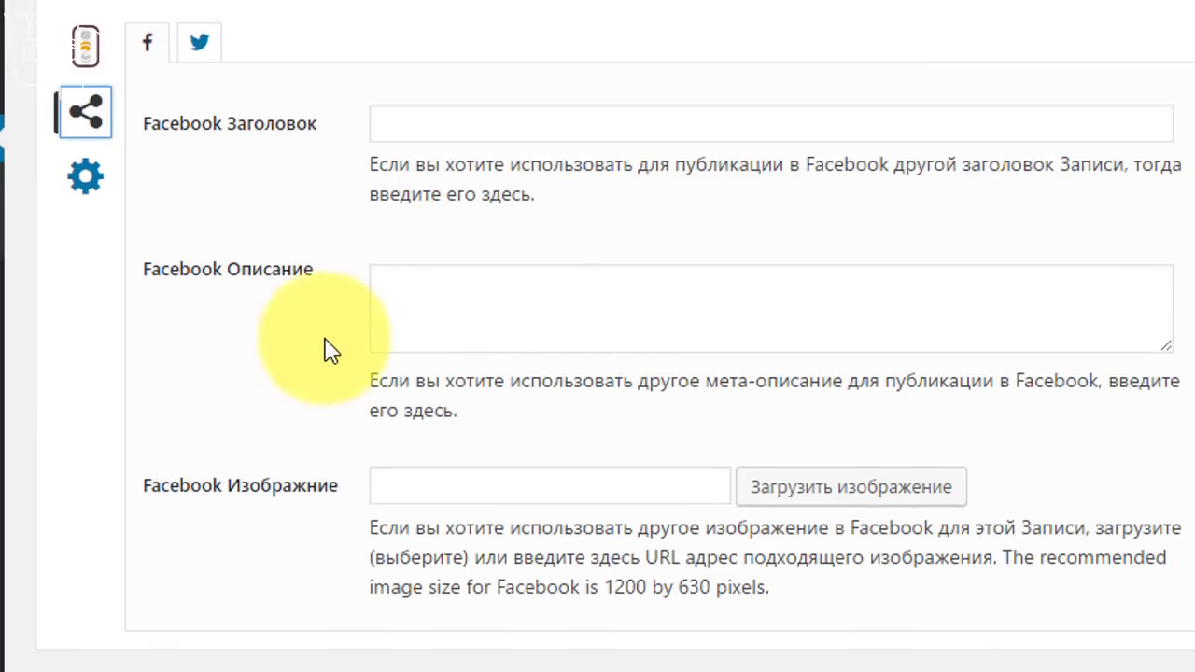
scroll(326, 346, "down", 2)
left_click(822, 345)
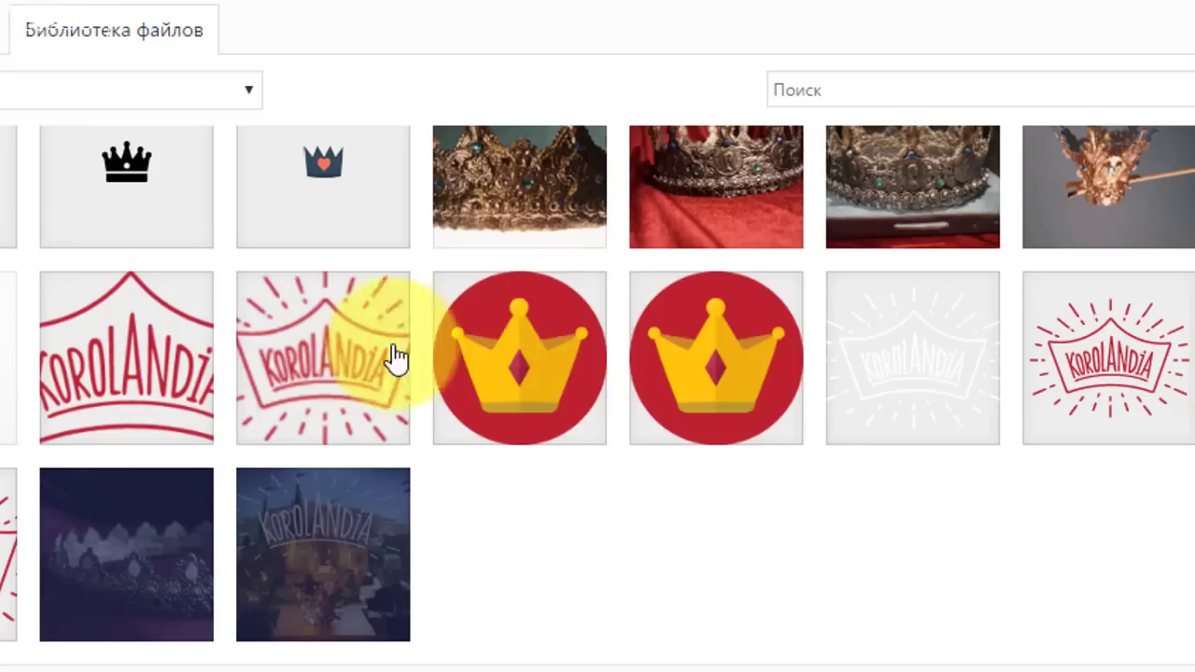
left_click(152, 355)
left_click(11, 550)
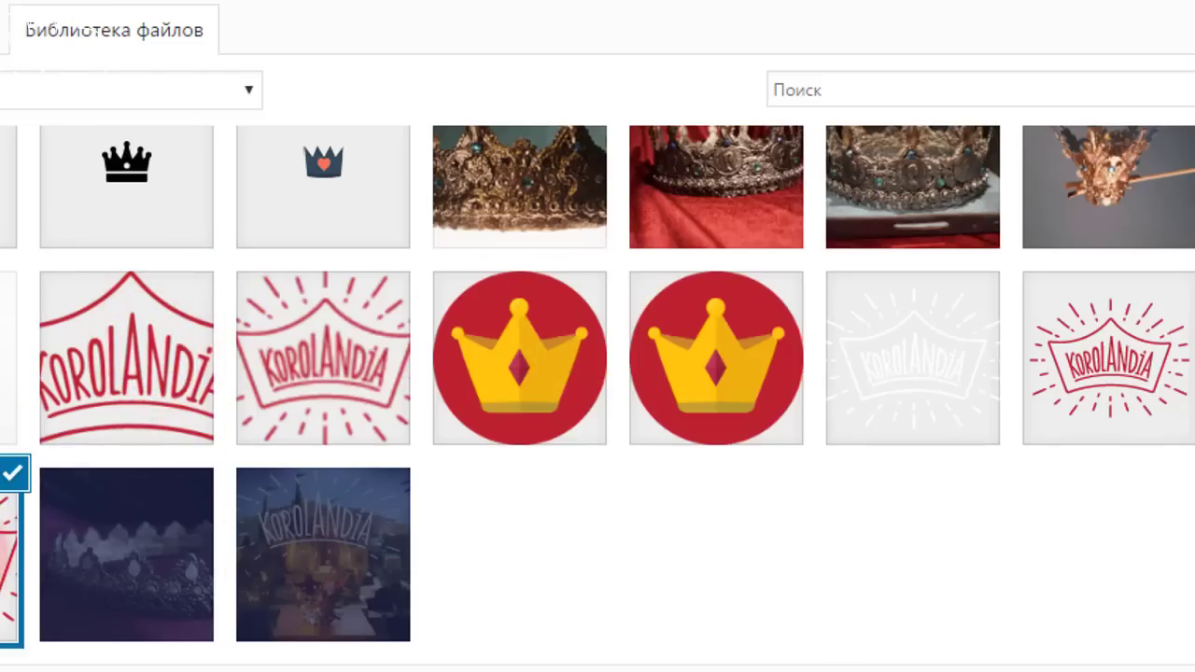
left_click(1149, 514)
scroll(706, 262, "up", 2)
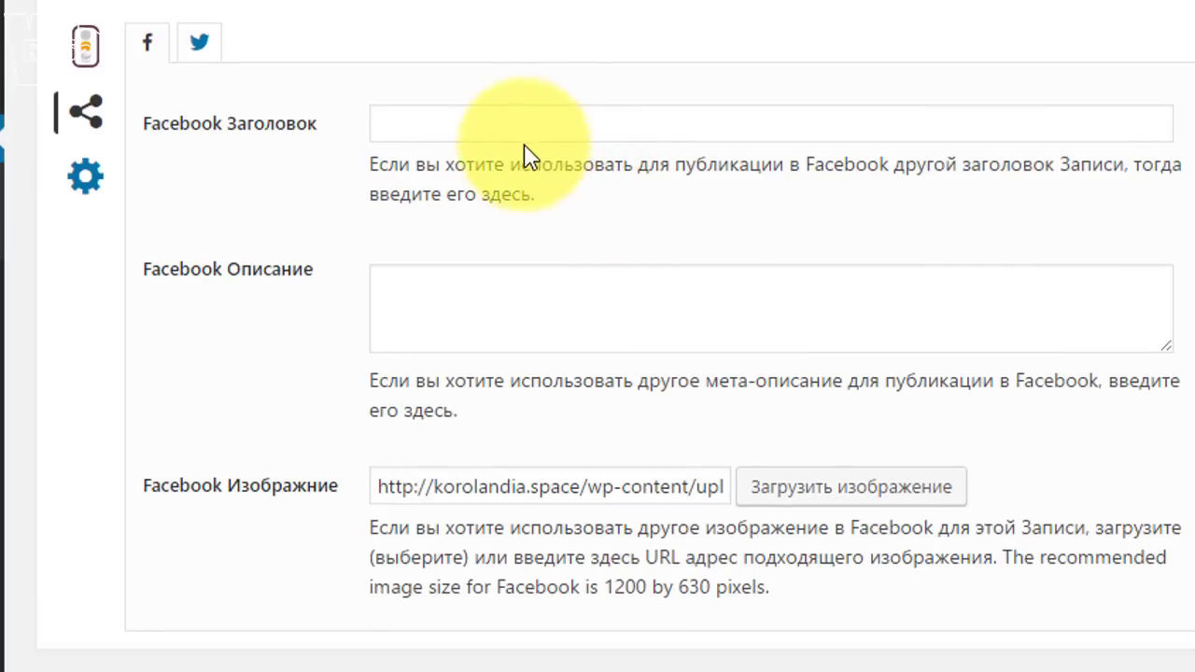
Set the Facebook title to "Короландия" and the Facebook description to "Купите себе праздник".
left_click(480, 120)
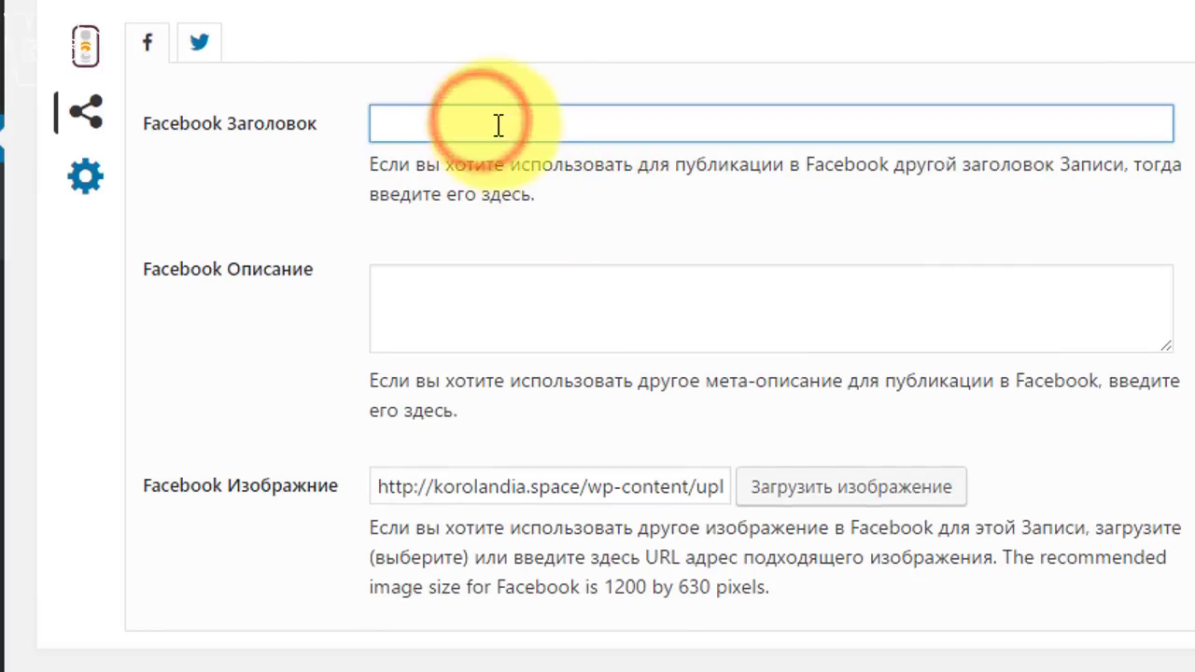
type("Короландия")
left_click(467, 314)
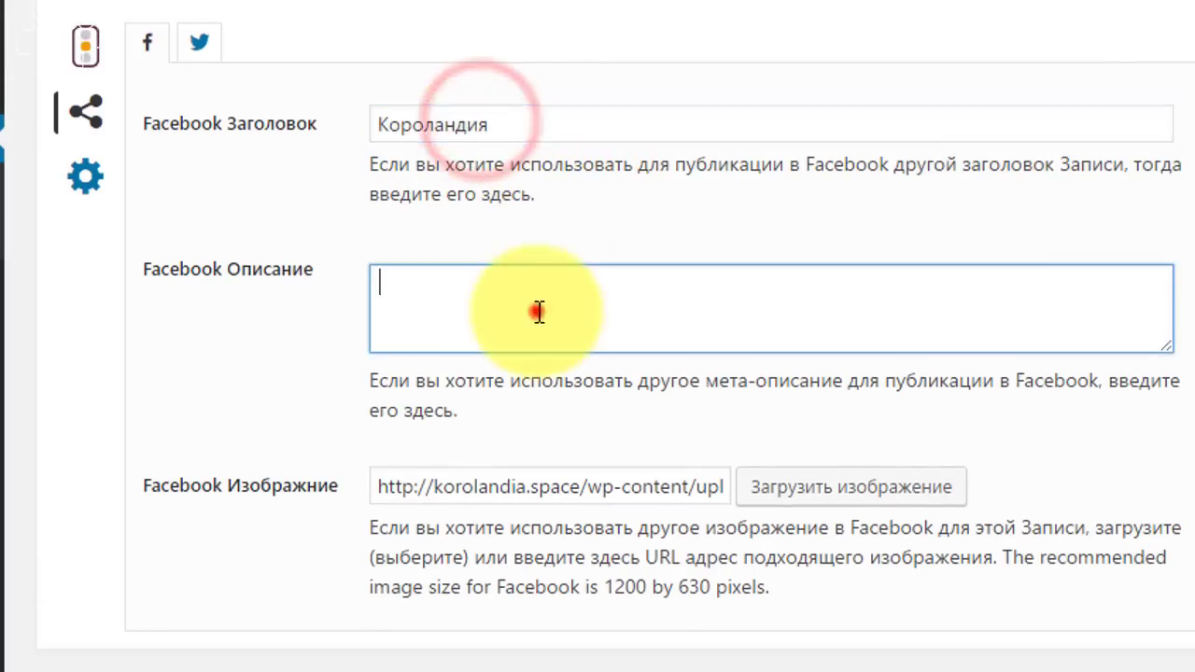
type("Купите себе праздник")
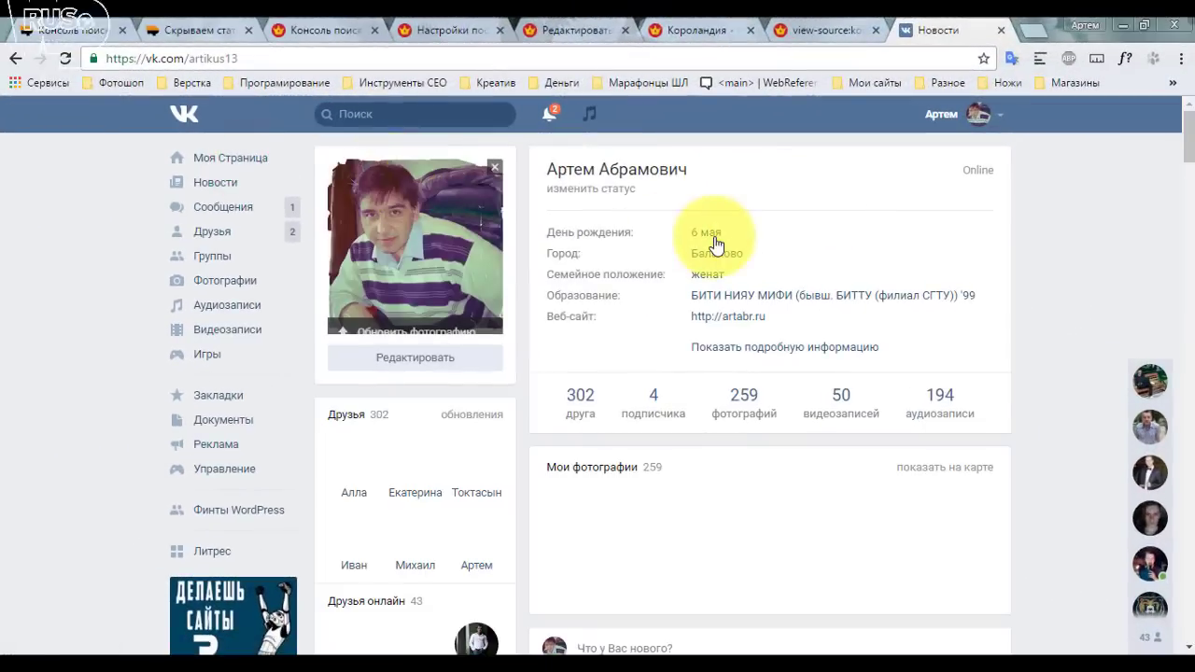
Copy the Korolandia shop's home page address from its browser page.
left_click(691, 30)
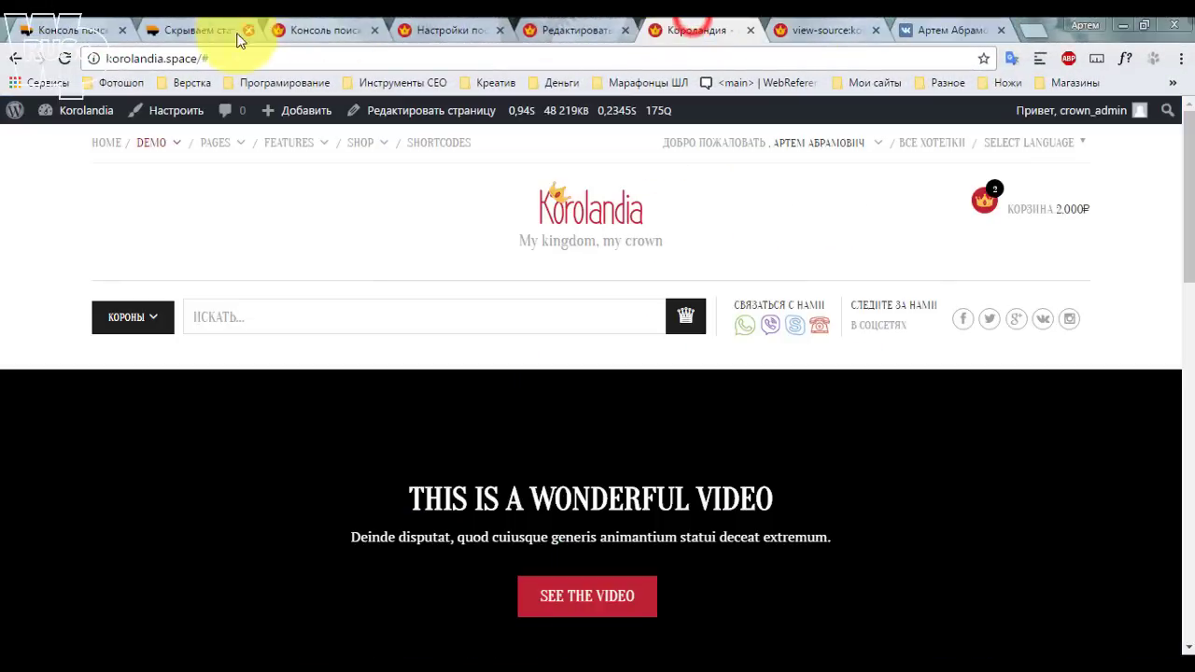
left_click(195, 58)
key("ctrl+c")
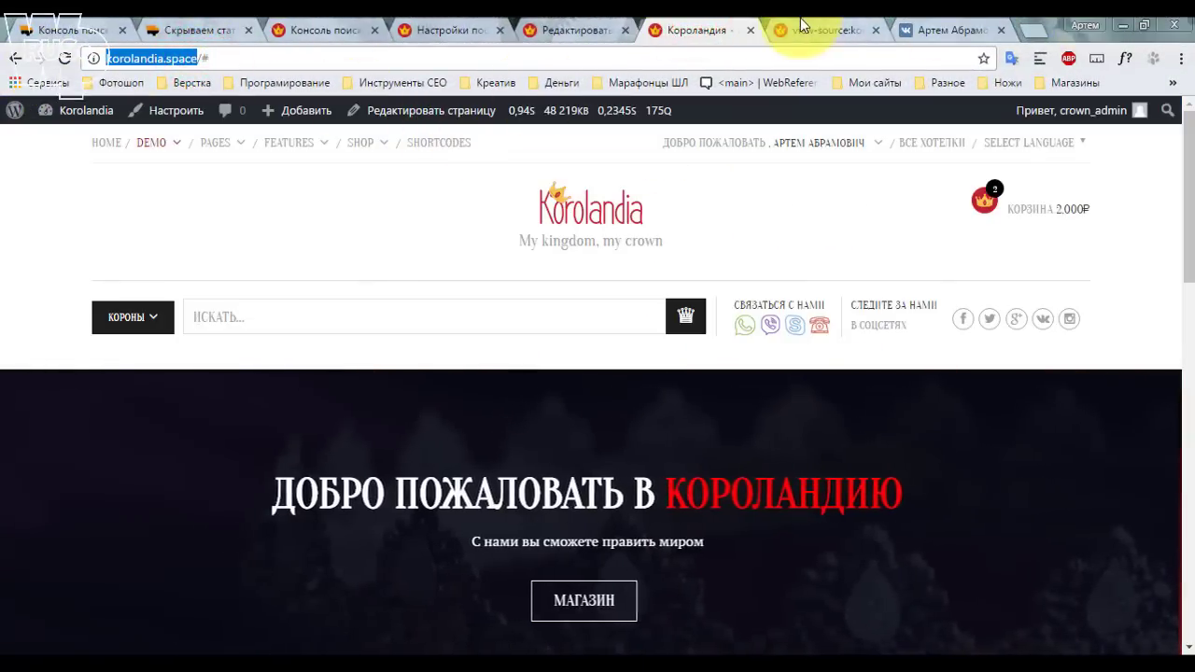
Paste the shop address into a new VK wall post and browse the image choices in its link preview.
left_click(801, 25)
left_click(947, 30)
scroll(755, 485, "down", 5)
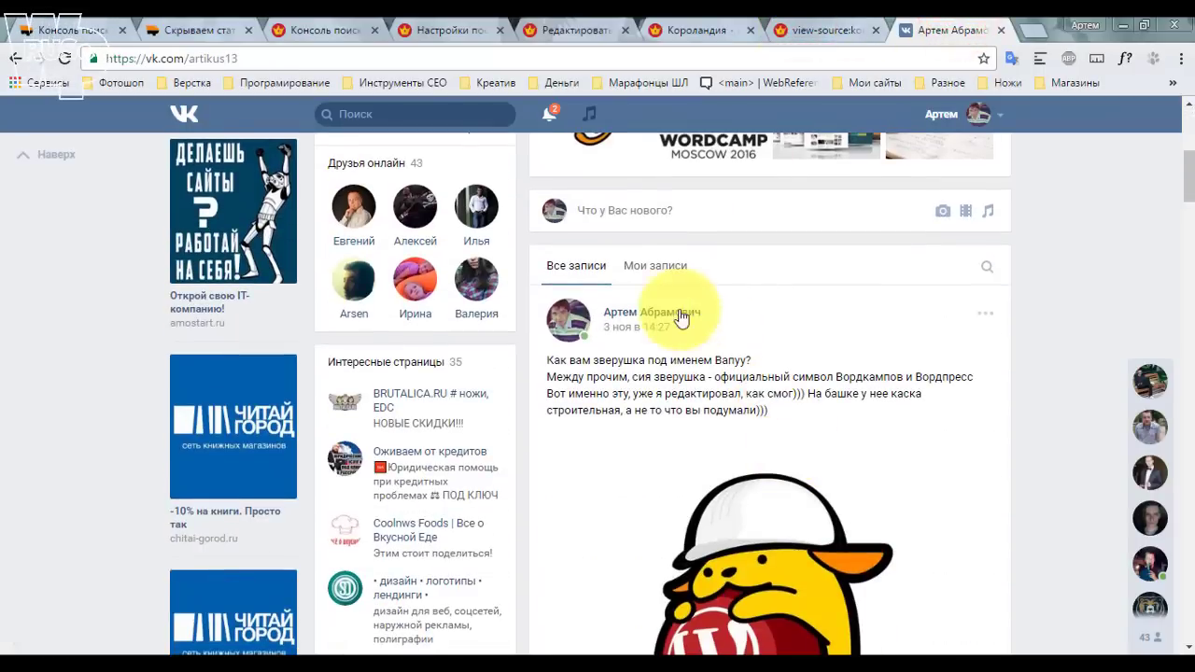
left_click(675, 210)
key("ctrl+v")
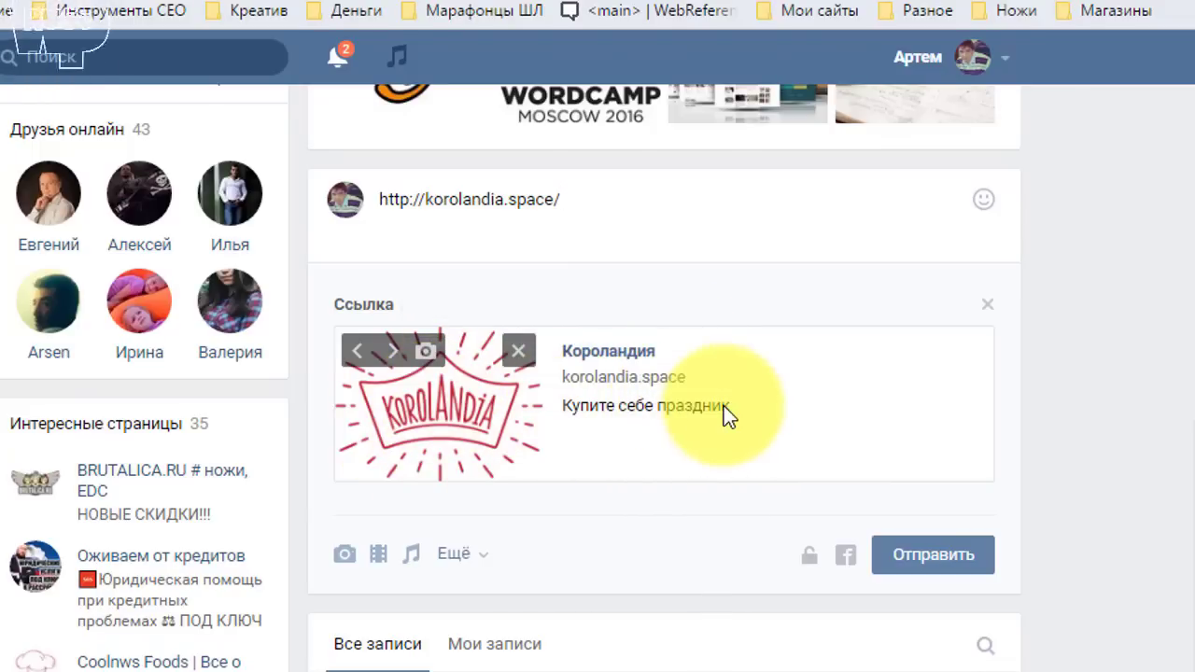
left_click(418, 353)
left_click(360, 354)
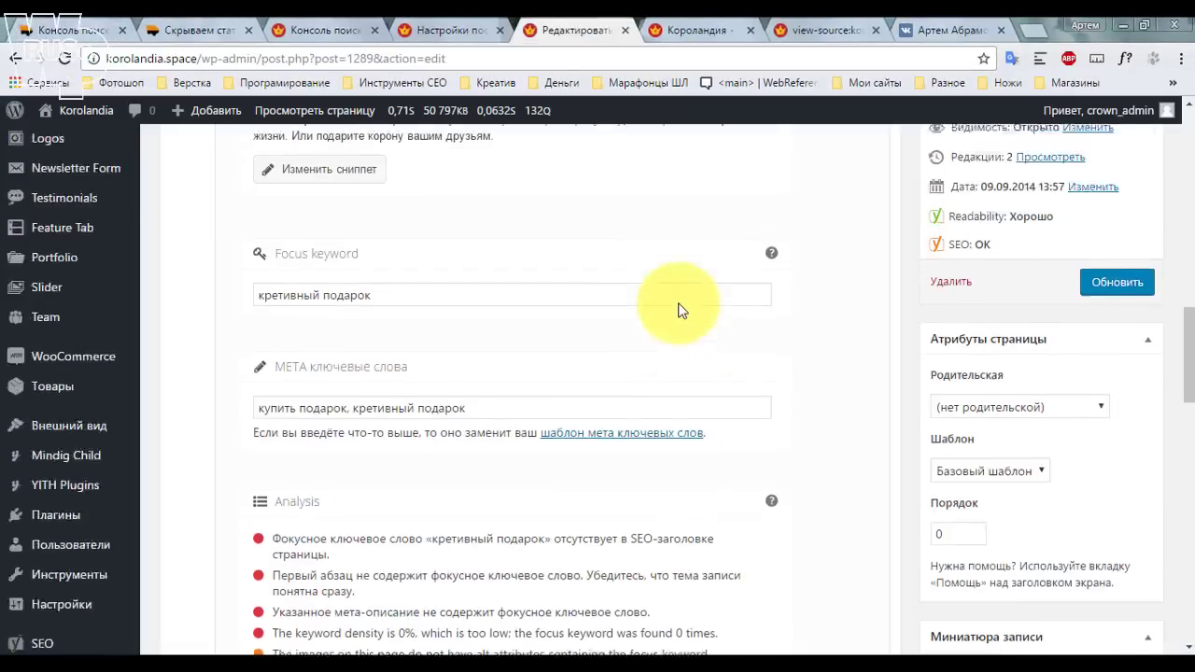
Return to editing the Home page and view its Twitter title, description and image settings in Yoast SEO.
scroll(679, 311, "up", 3)
left_click(190, 322)
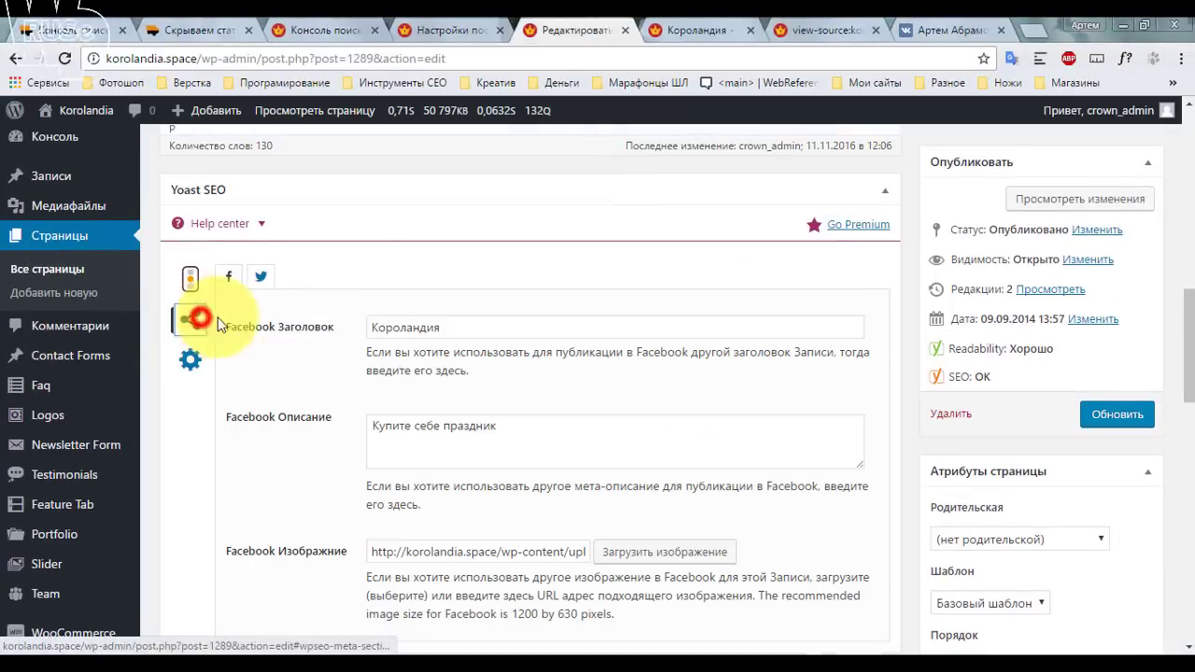
left_click(263, 278)
scroll(520, 336, "down", 2)
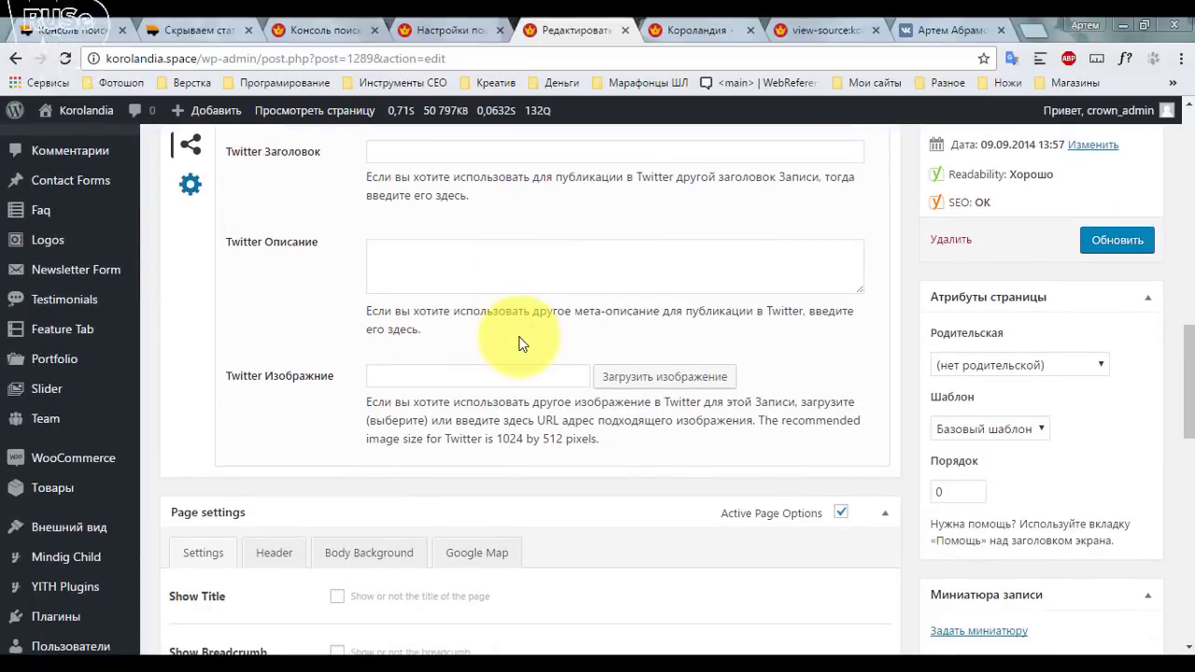
scroll(521, 344, "up", 1)
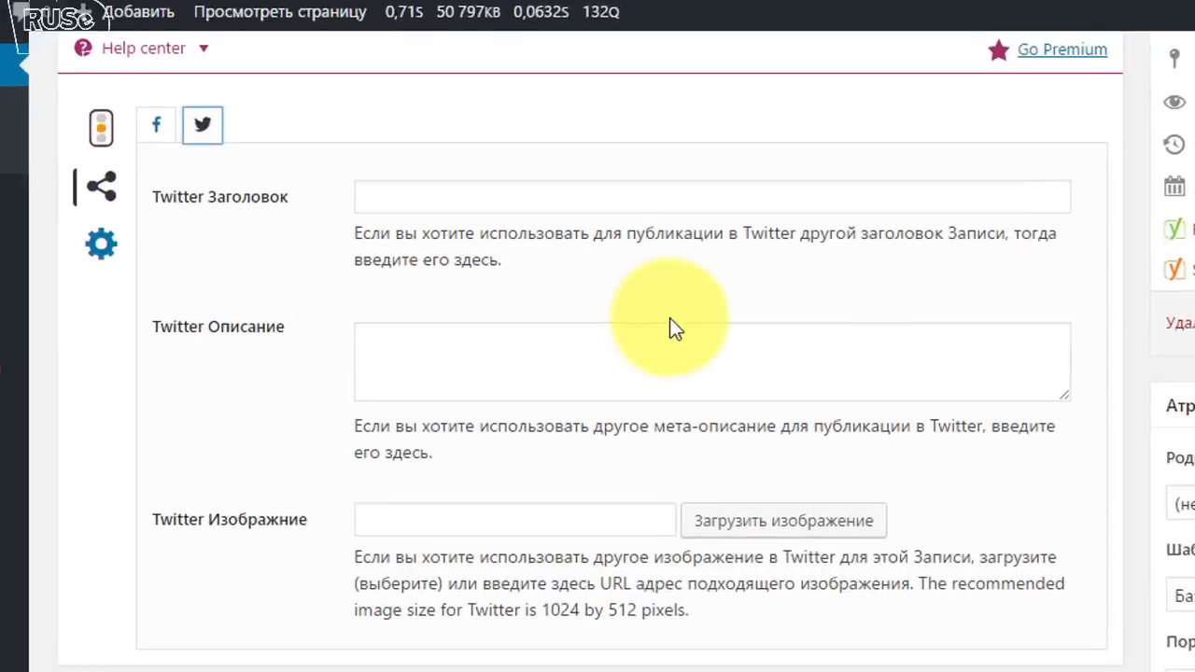
In the Home page's advanced Yoast SEO settings, set Meta robots follow to nofollow and Meta robots index to noindex.
left_click(77, 237)
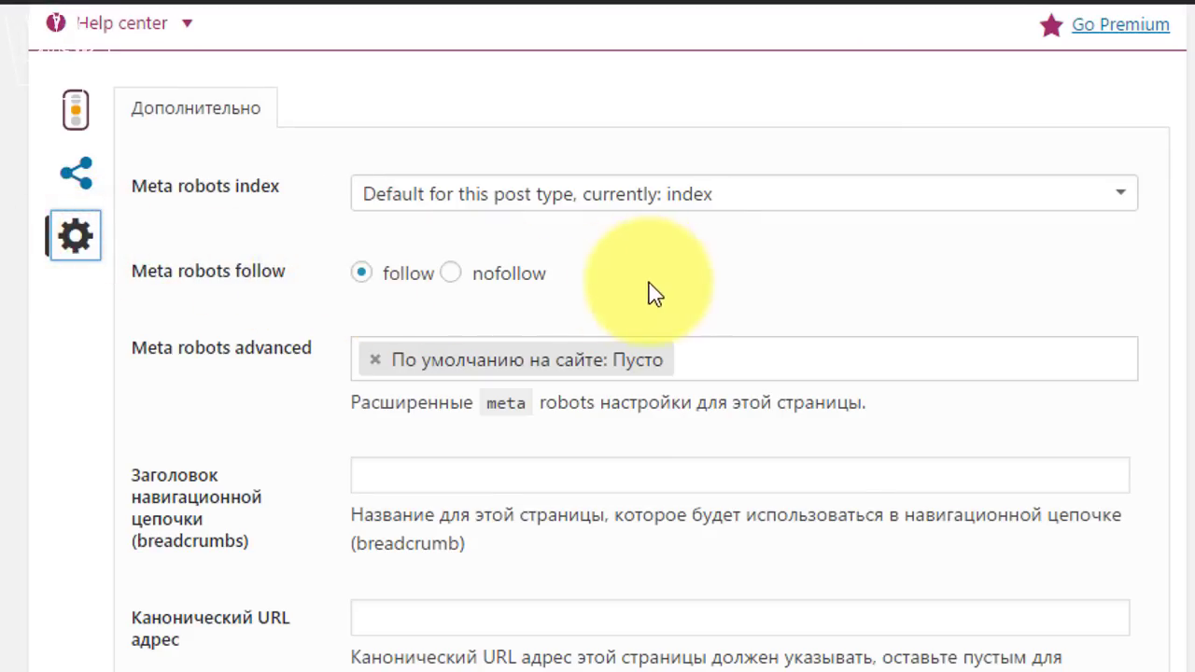
left_click(458, 278)
left_click(582, 191)
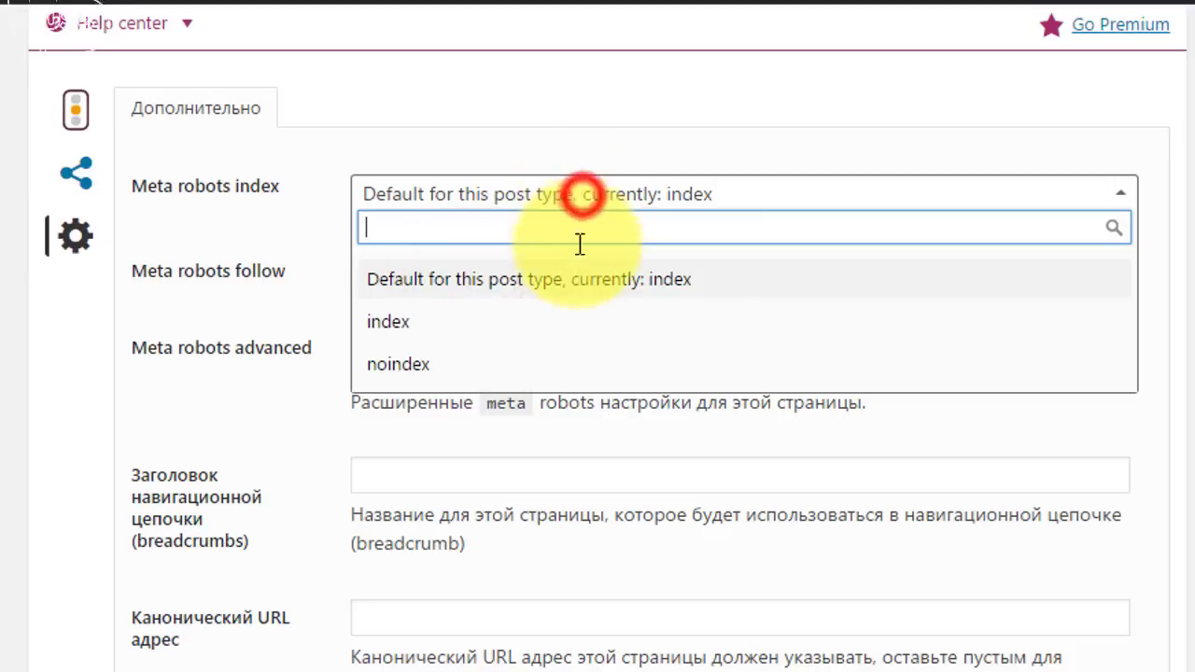
left_click(514, 320)
left_click(504, 192)
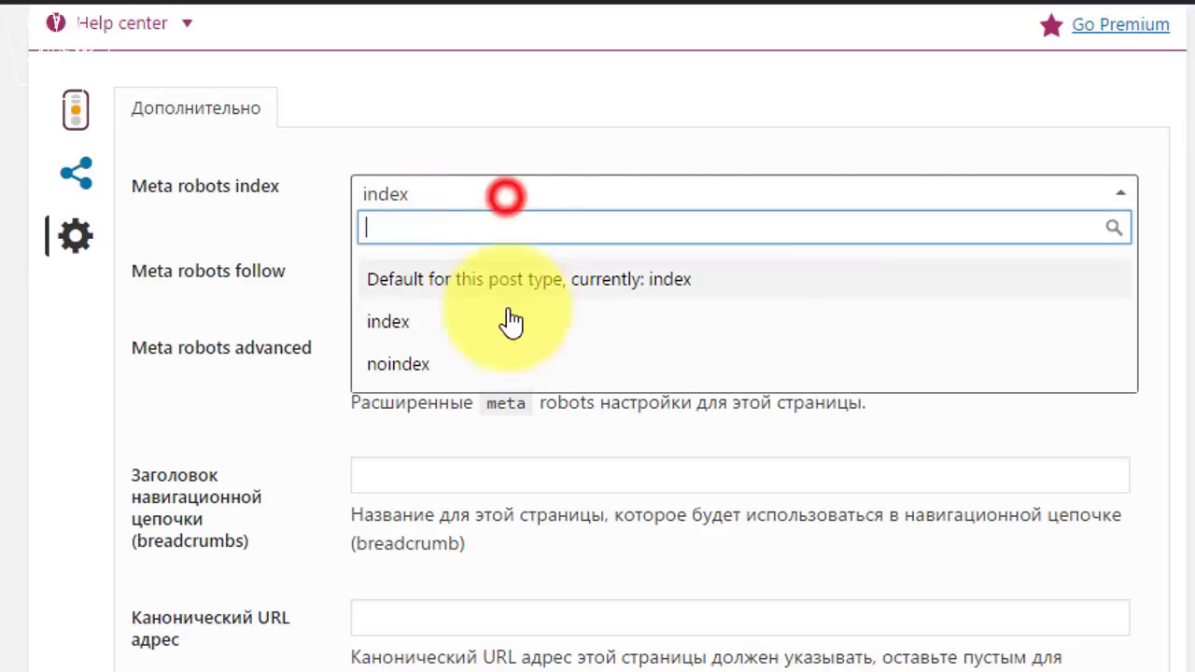
left_click(499, 363)
scroll(560, 280, "down", 2)
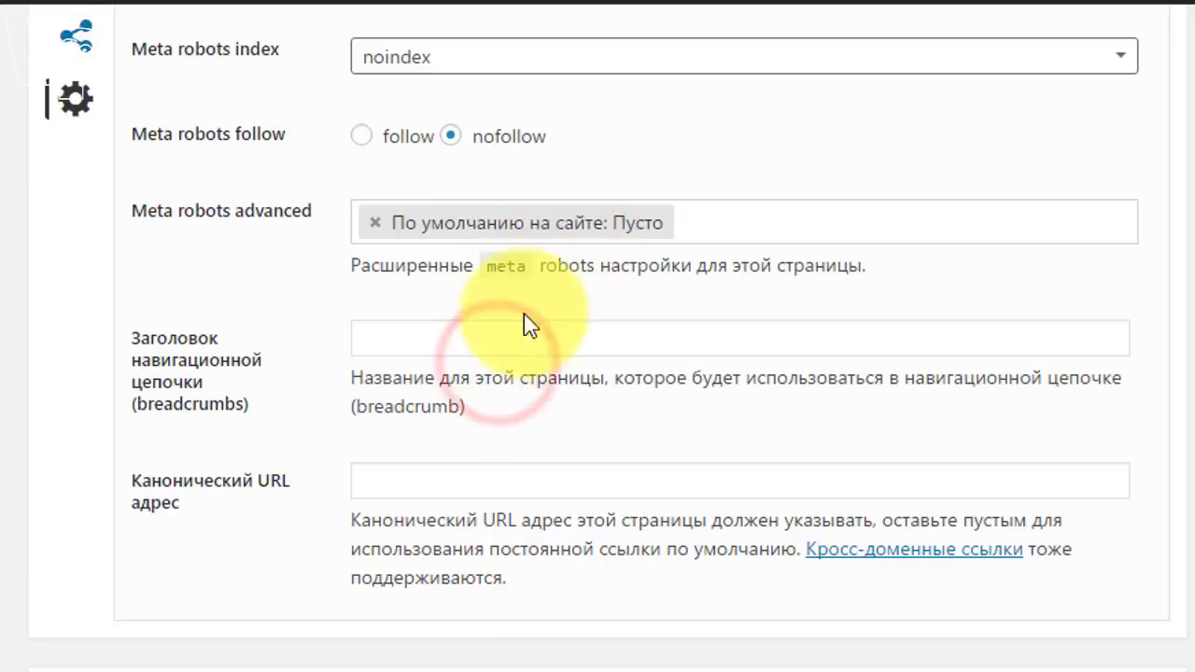
Inspect the empty breadcrumb title and canonical URL fields, and return to the Home page's keyword and snippet section.
left_click(485, 341)
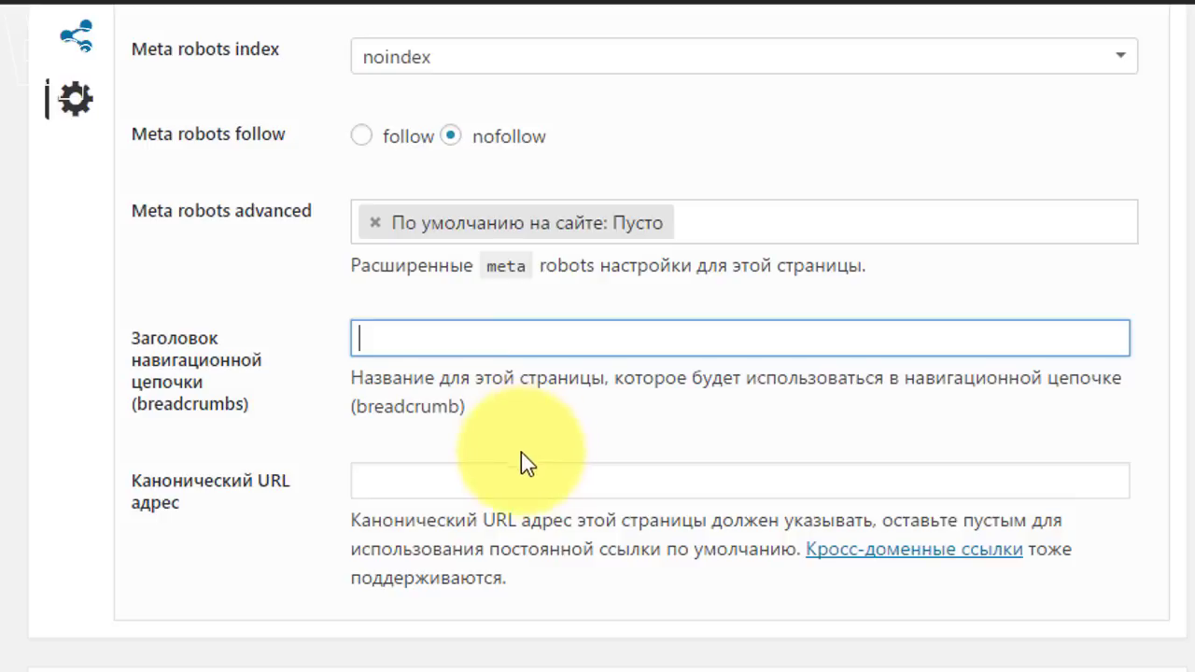
left_click(485, 474)
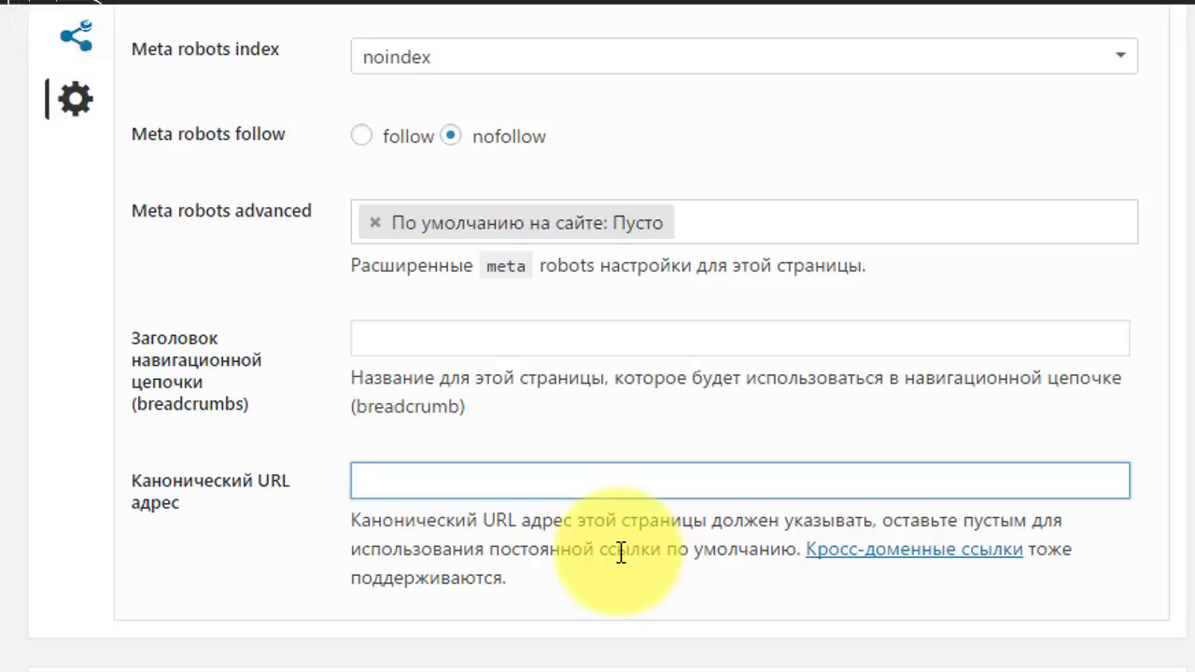
scroll(555, 570, "up", 5)
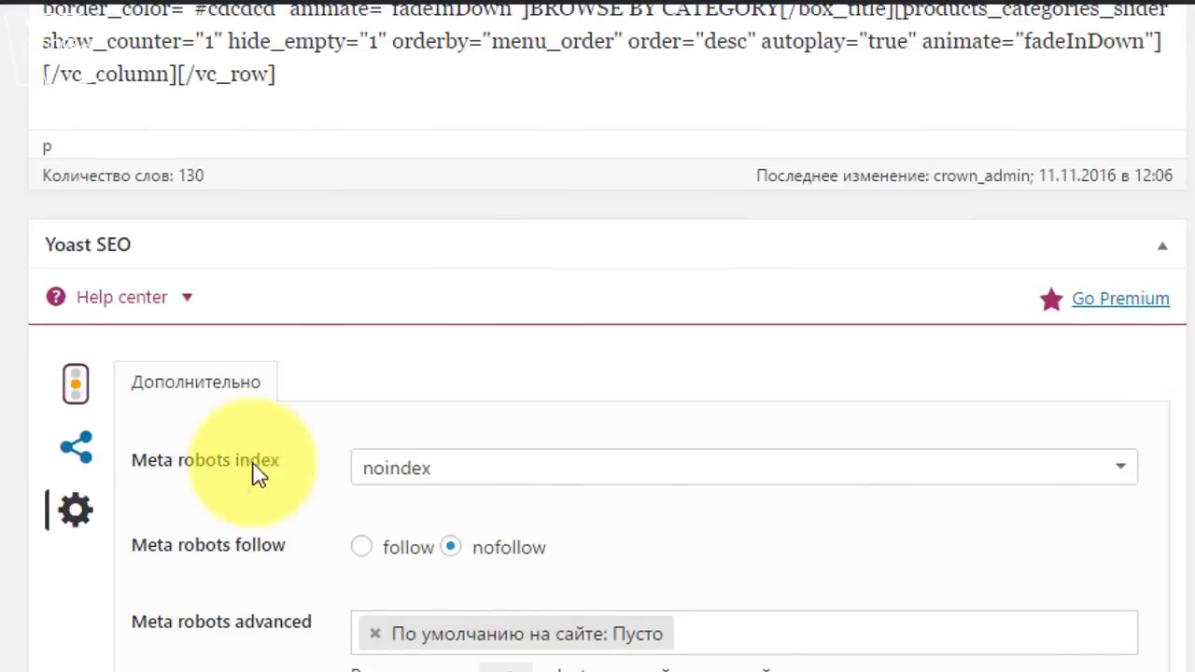
left_click(74, 382)
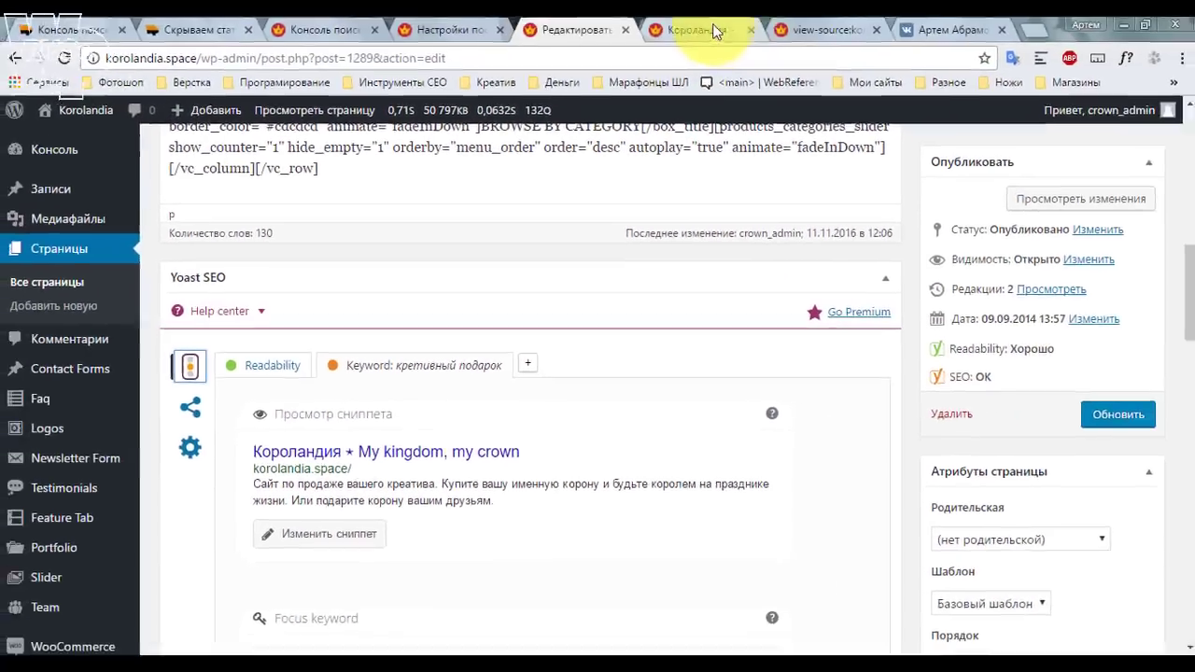
Open the shop product Корона "Принцесса Злата" for editing and expand its Yoast SEO box.
left_click(691, 29)
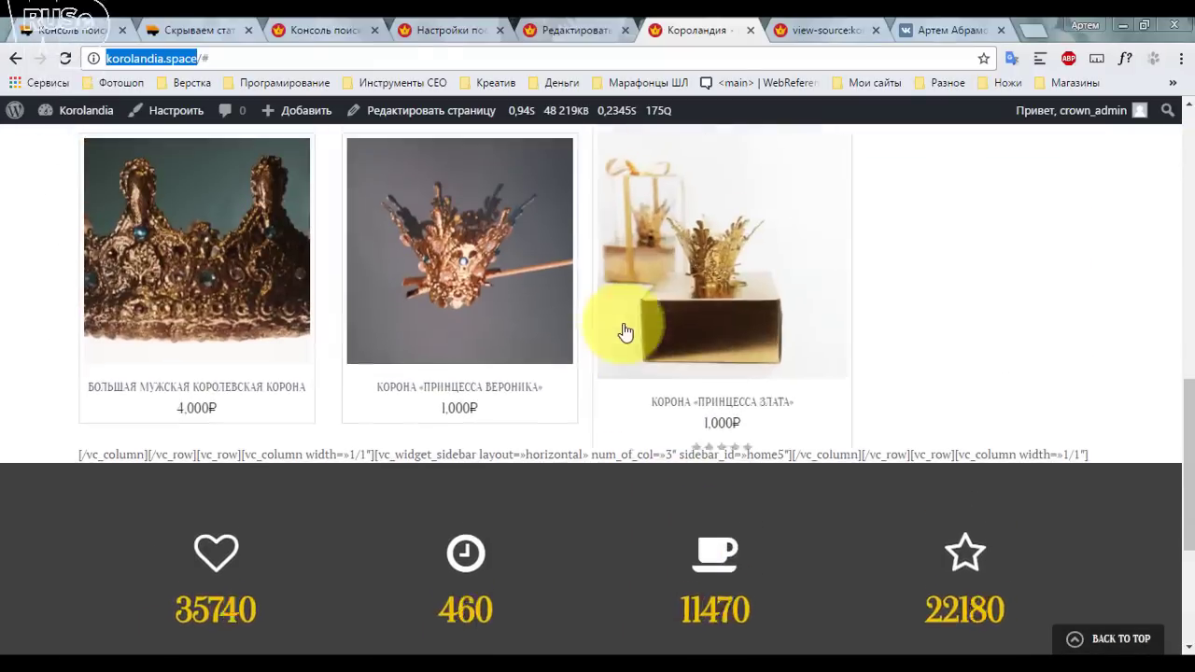
left_click(724, 285)
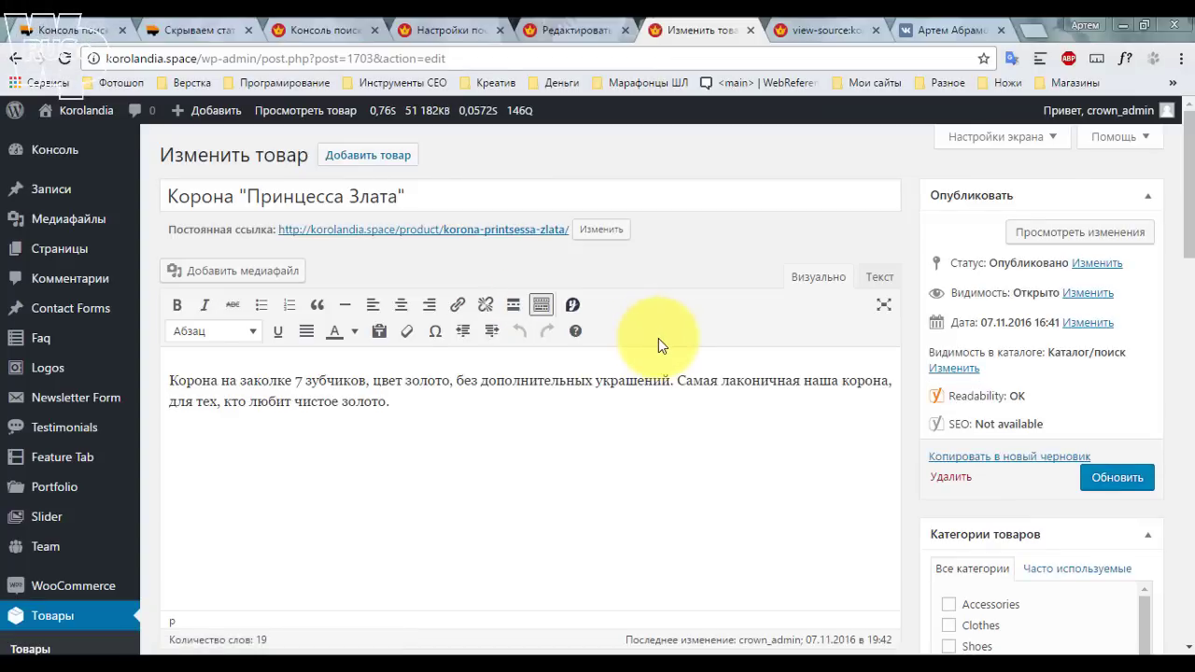
scroll(644, 329, "down", 5)
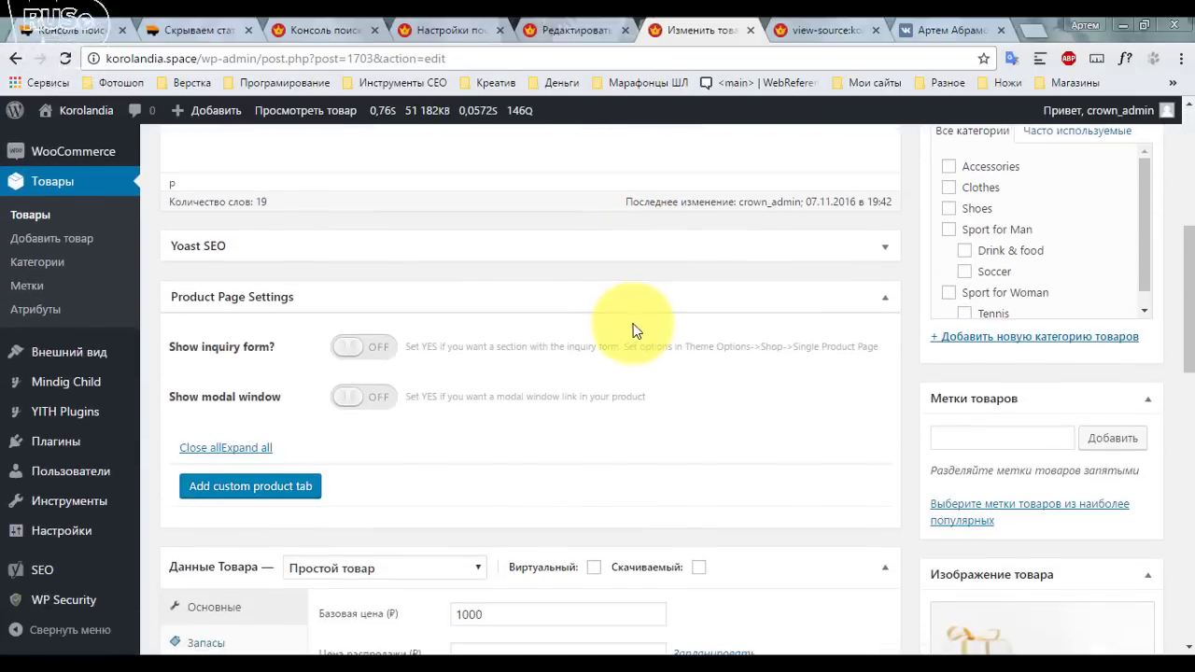
left_click(882, 250)
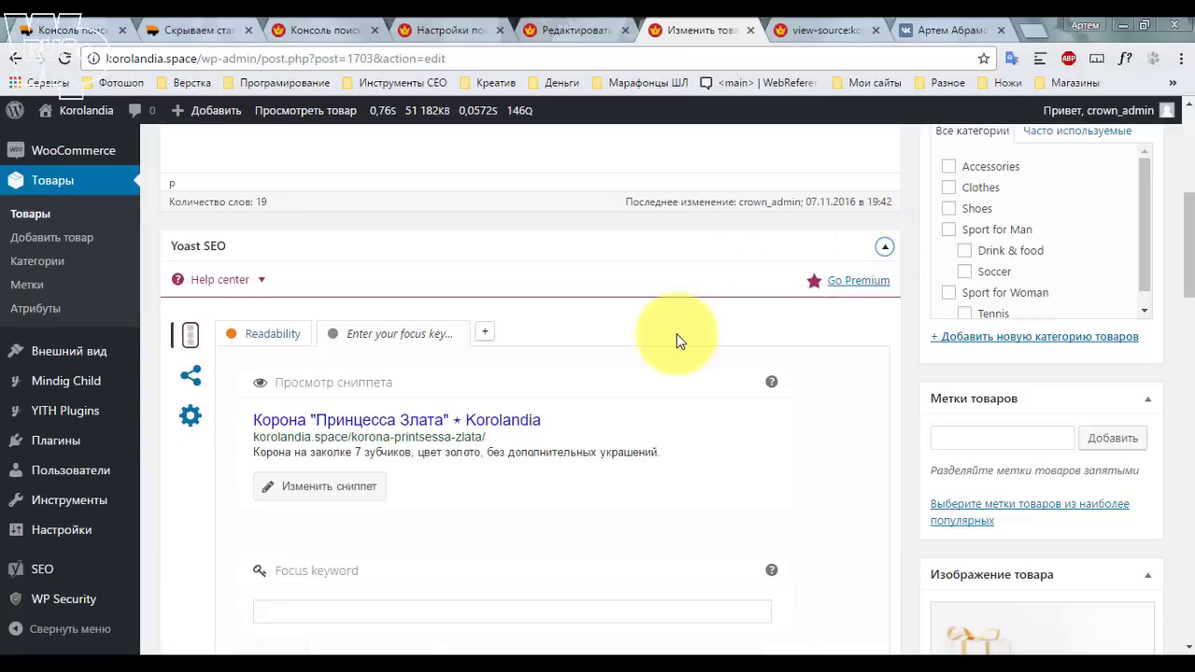
Review the product's description alongside its Yoast SEO snippet preview, focus keyword and meta keywords fields.
scroll(680, 340, "down", 1)
scroll(680, 341, "up", 2)
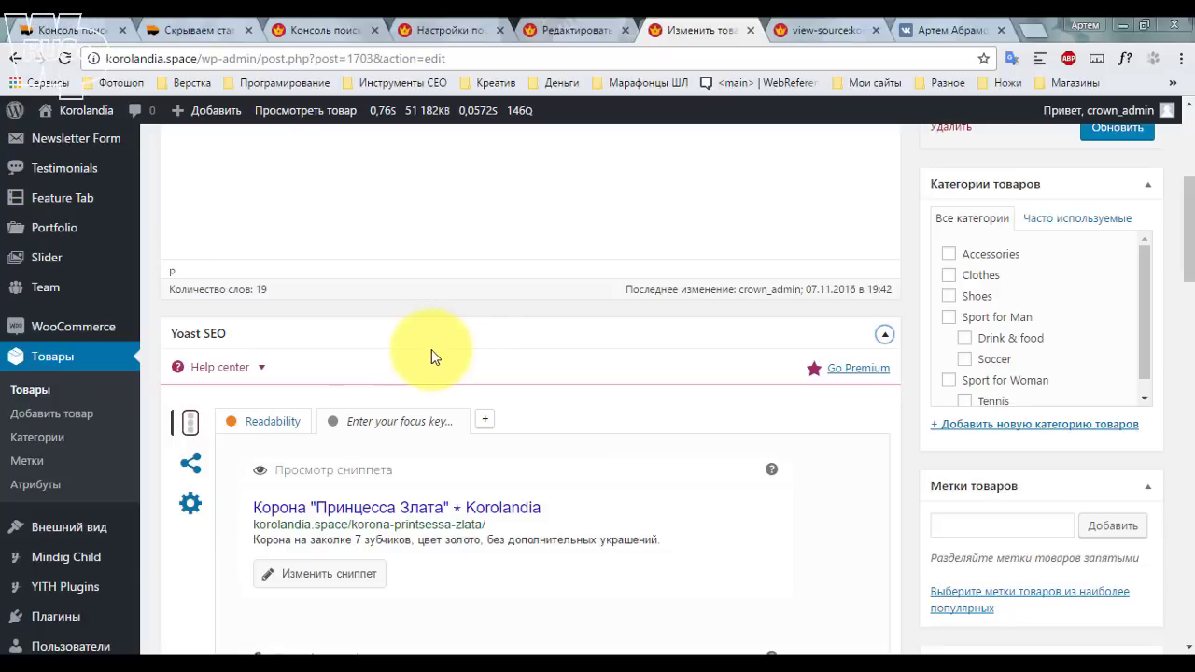
scroll(532, 364, "up", 4)
scroll(532, 364, "down", 7)
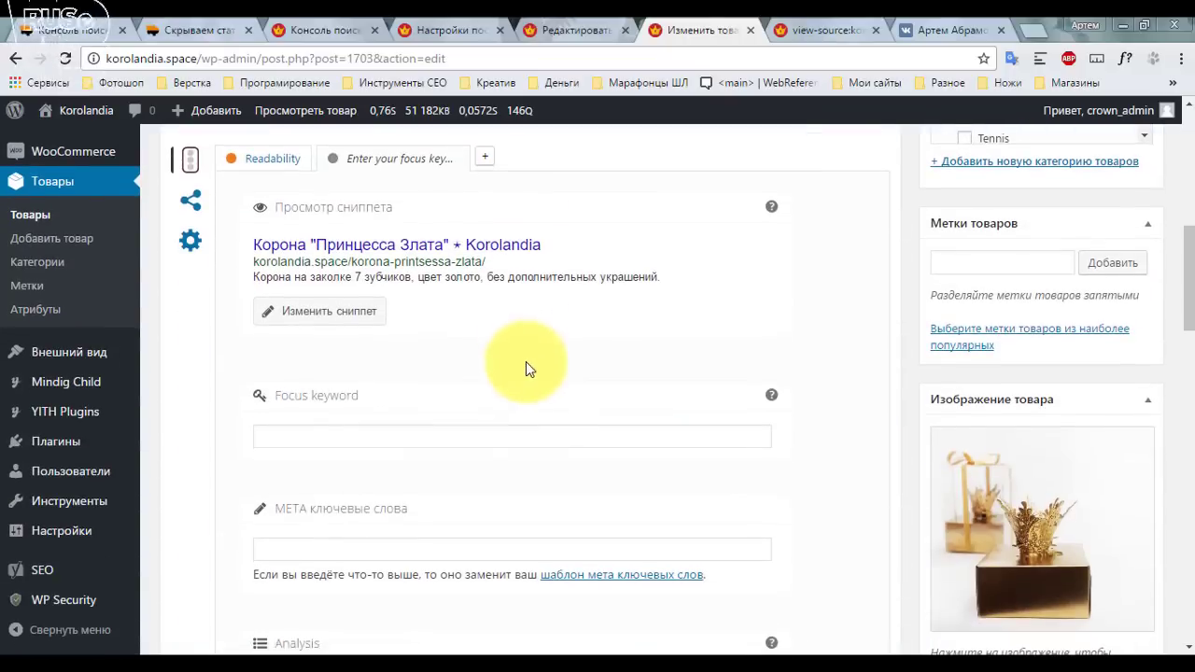
scroll(613, 288, "up", 4)
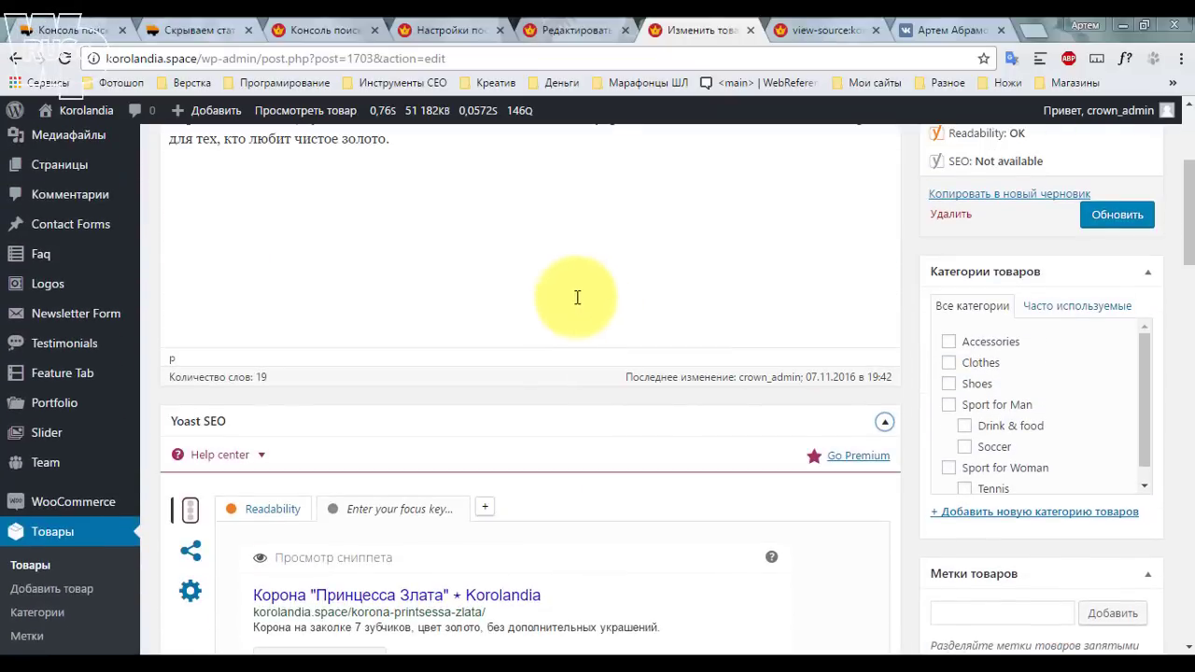
scroll(560, 289, "up", 2)
scroll(302, 280, "down", 3)
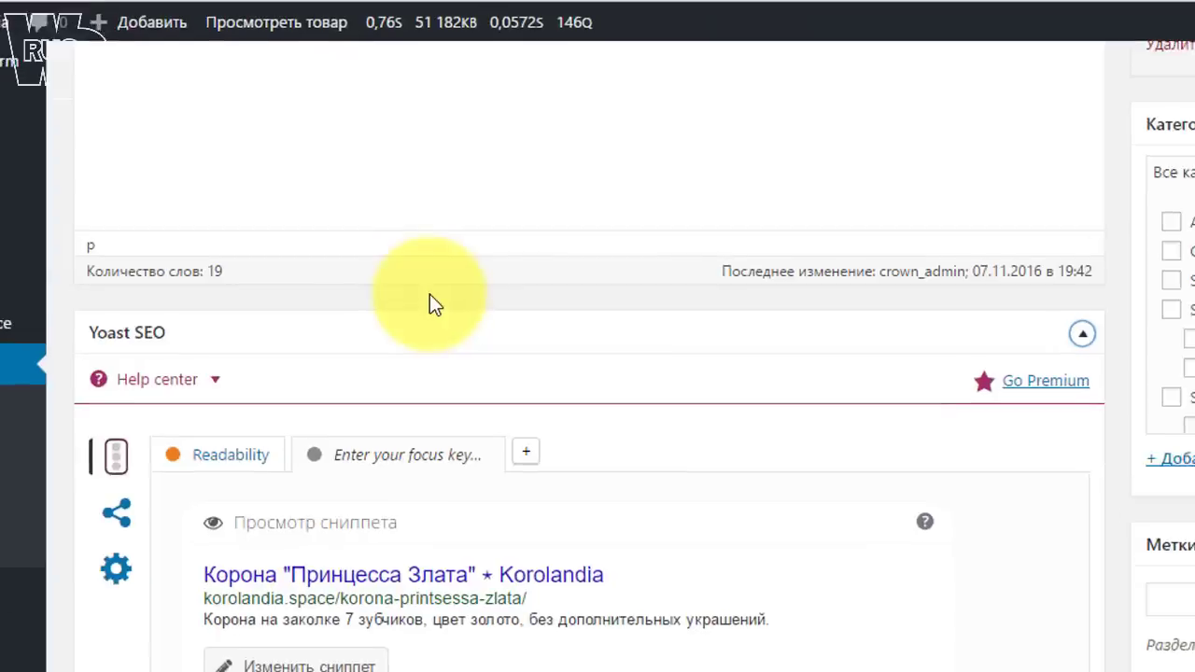
Open the product's snippet editor and compare its meta description with the product's description text.
left_click(318, 560)
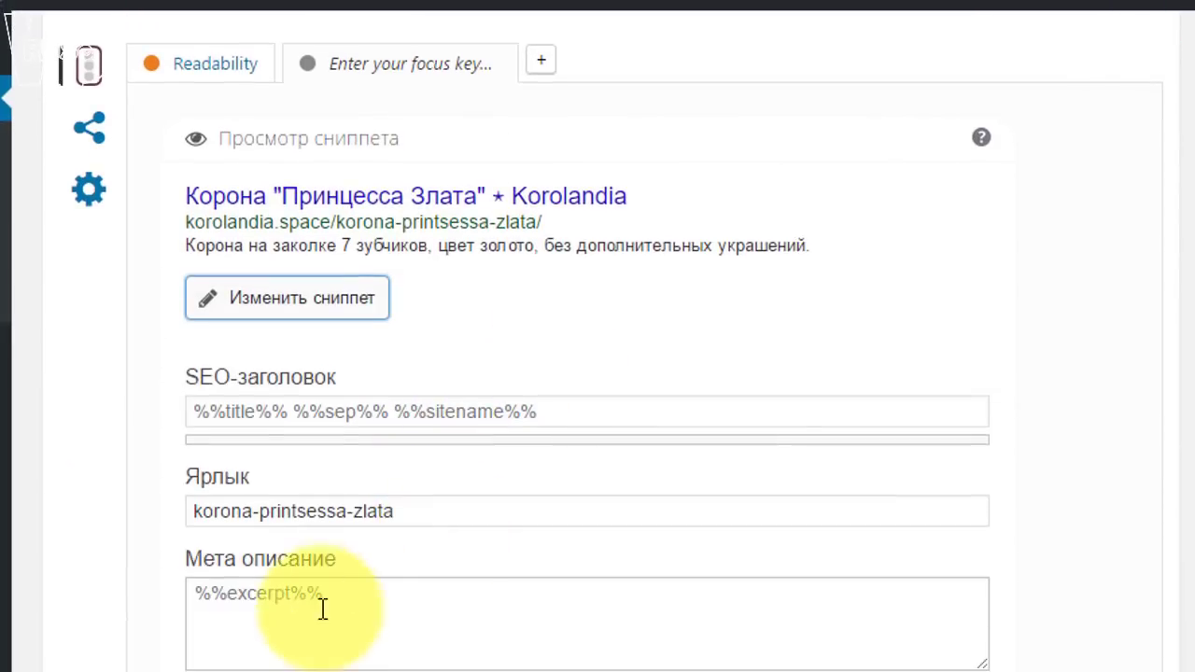
left_click(333, 598)
scroll(633, 342, "up", 2)
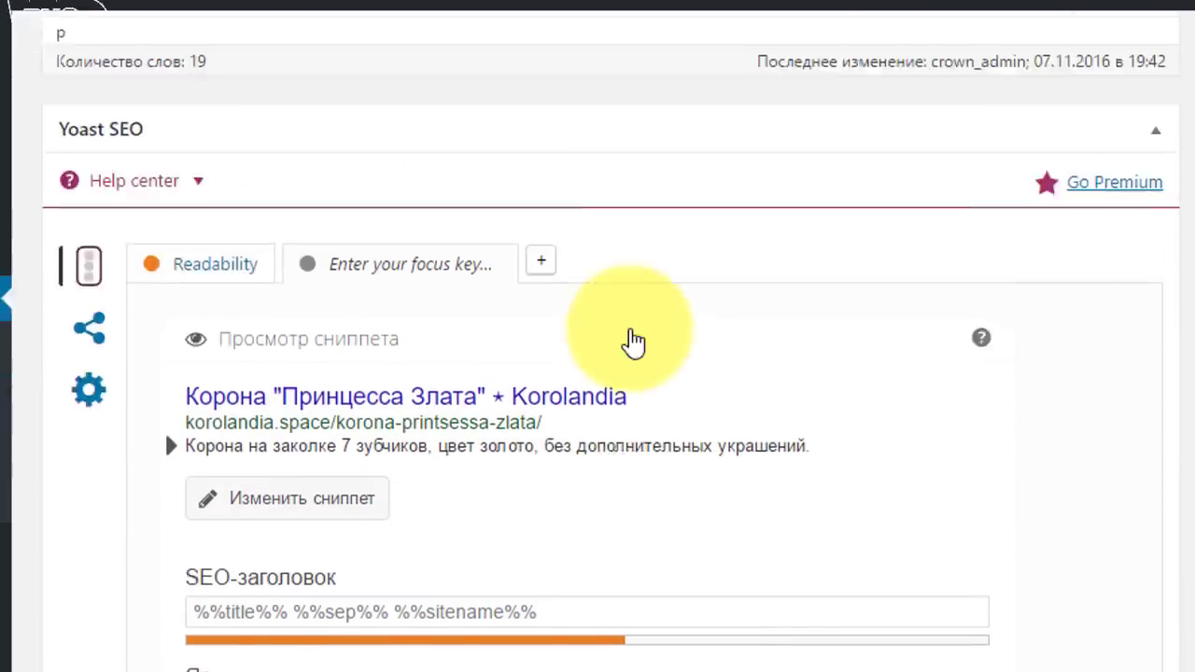
scroll(633, 342, "up", 6)
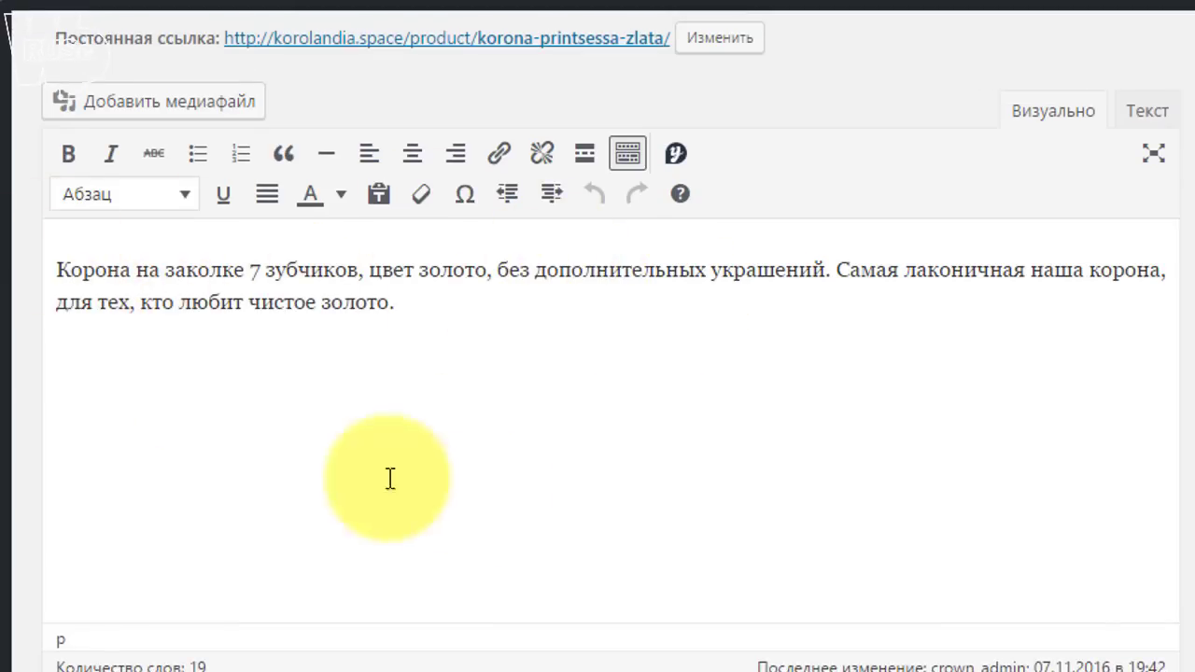
scroll(644, 456, "down", 6)
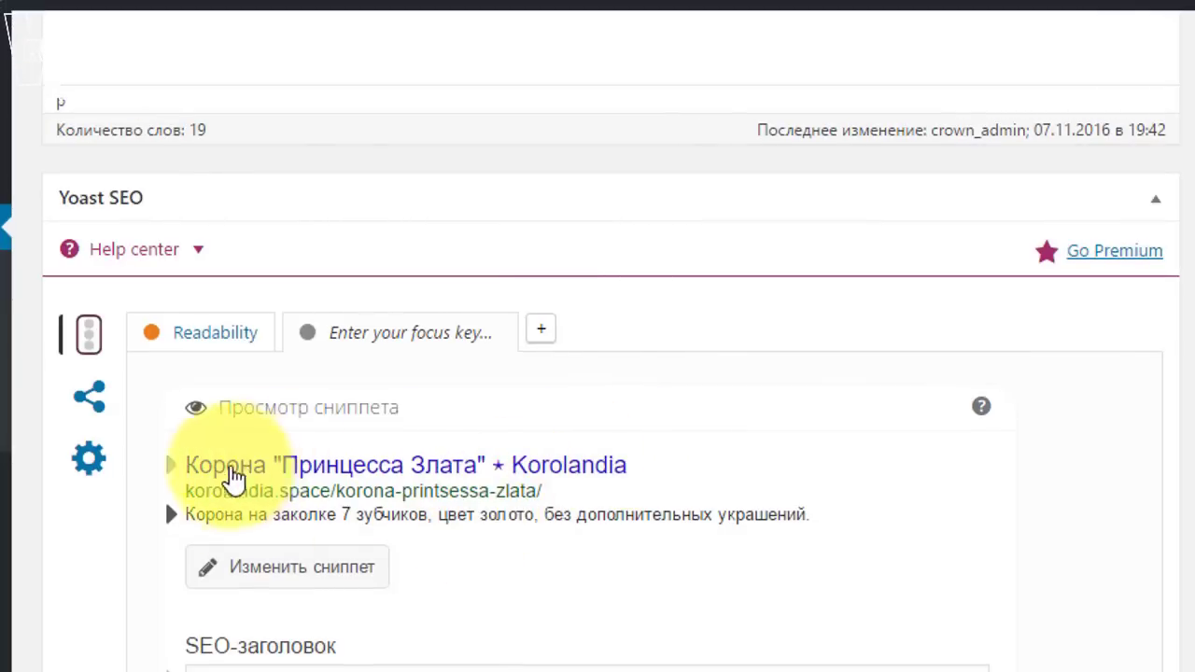
scroll(308, 569, "down", 3)
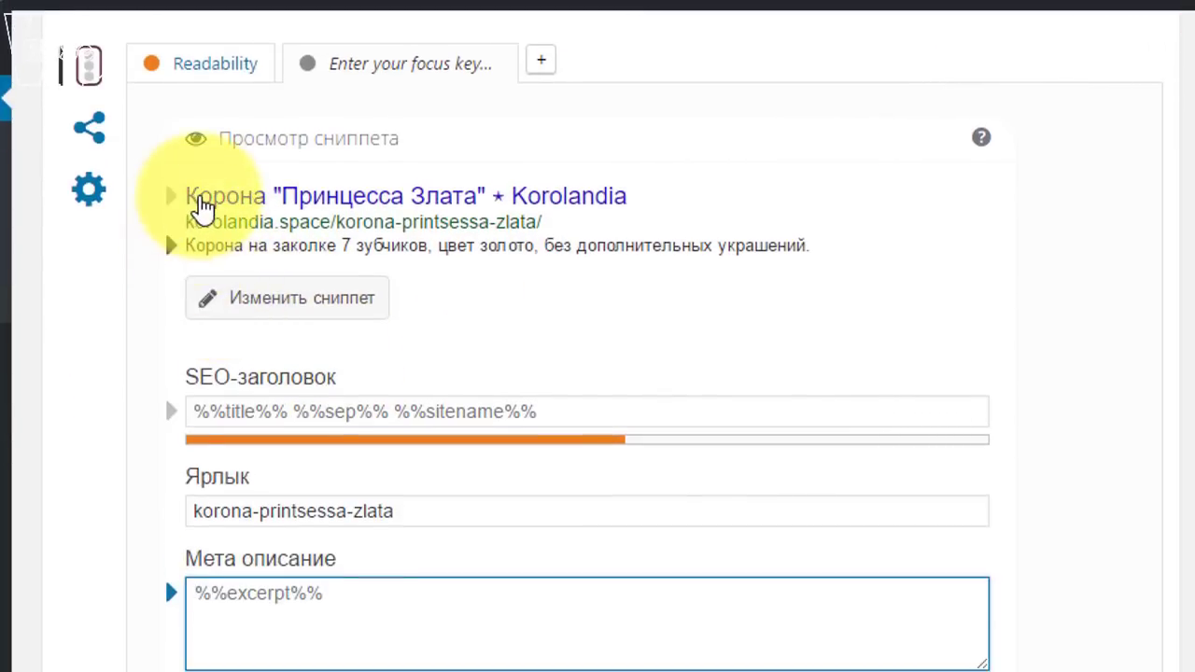
Examine the product's SEO title template, slug and meta description fields in the snippet editor.
left_click(289, 412)
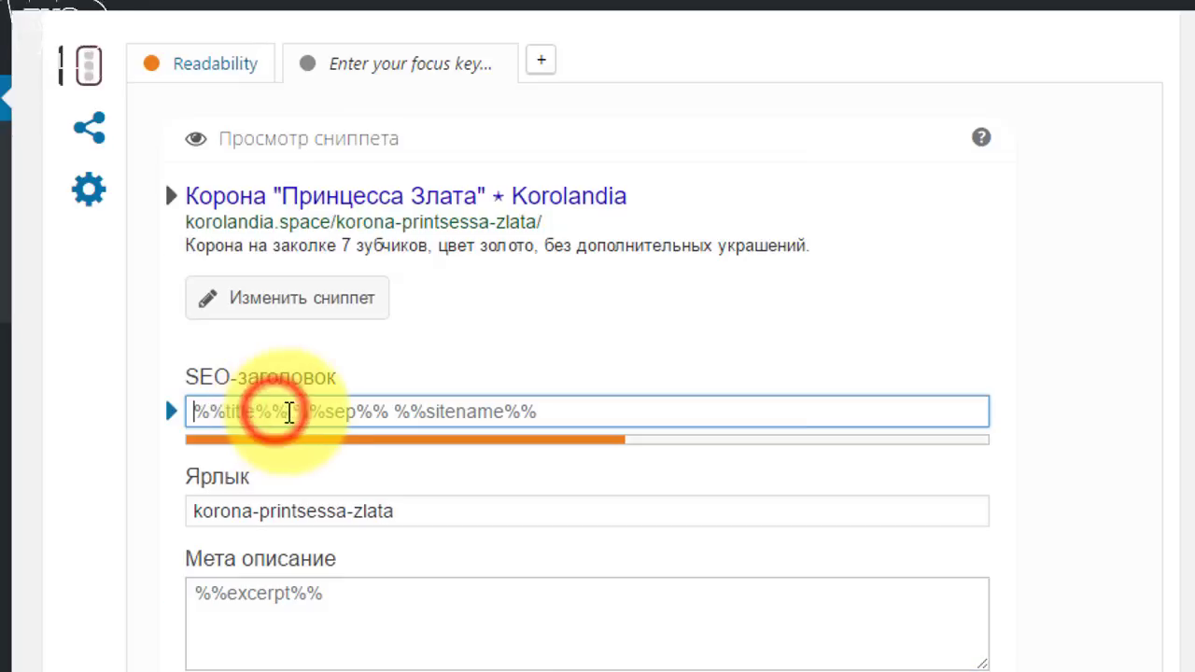
left_click(584, 355)
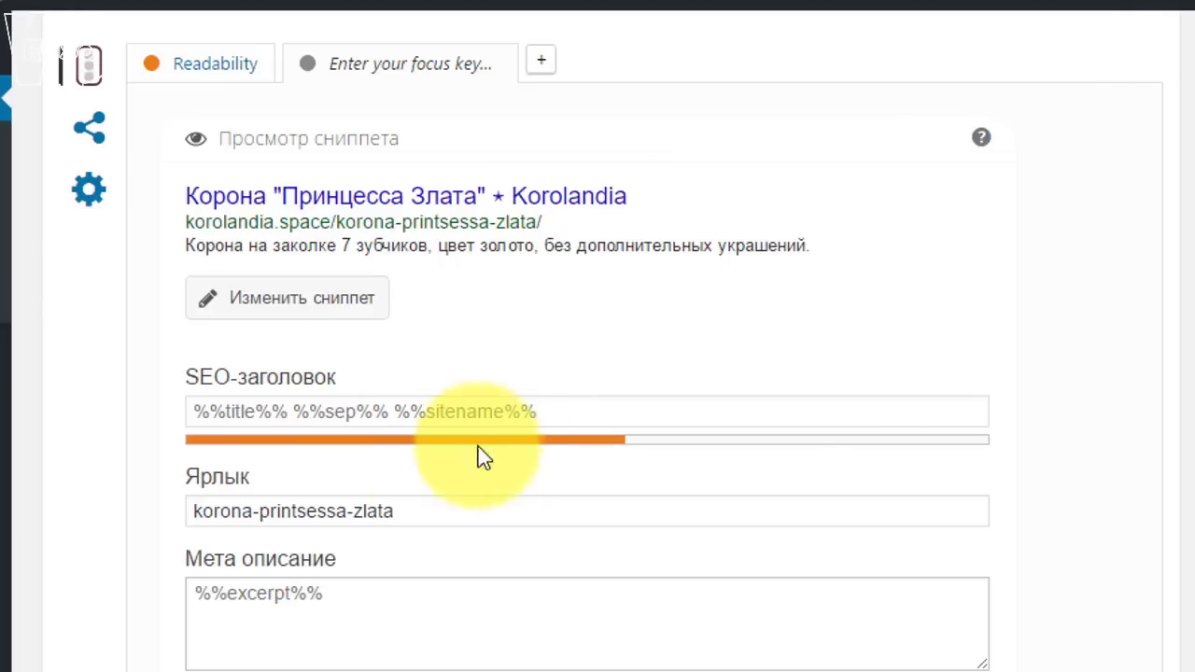
scroll(499, 503, "down", 2)
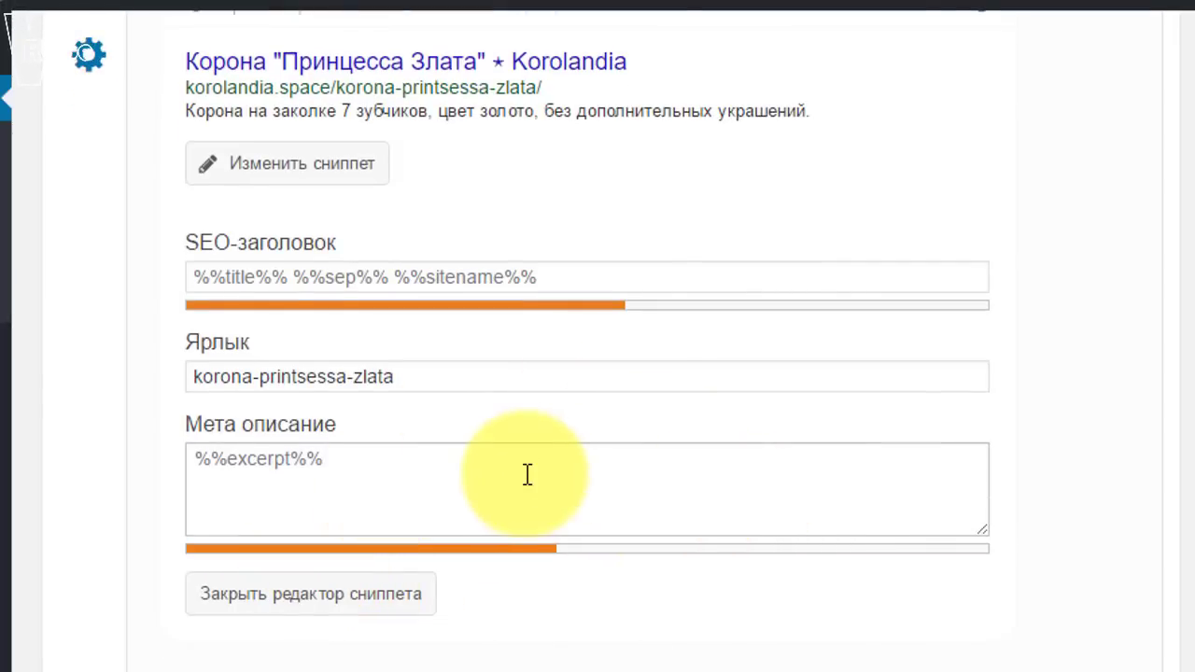
scroll(700, 479, "down", 3)
scroll(698, 480, "up", 1)
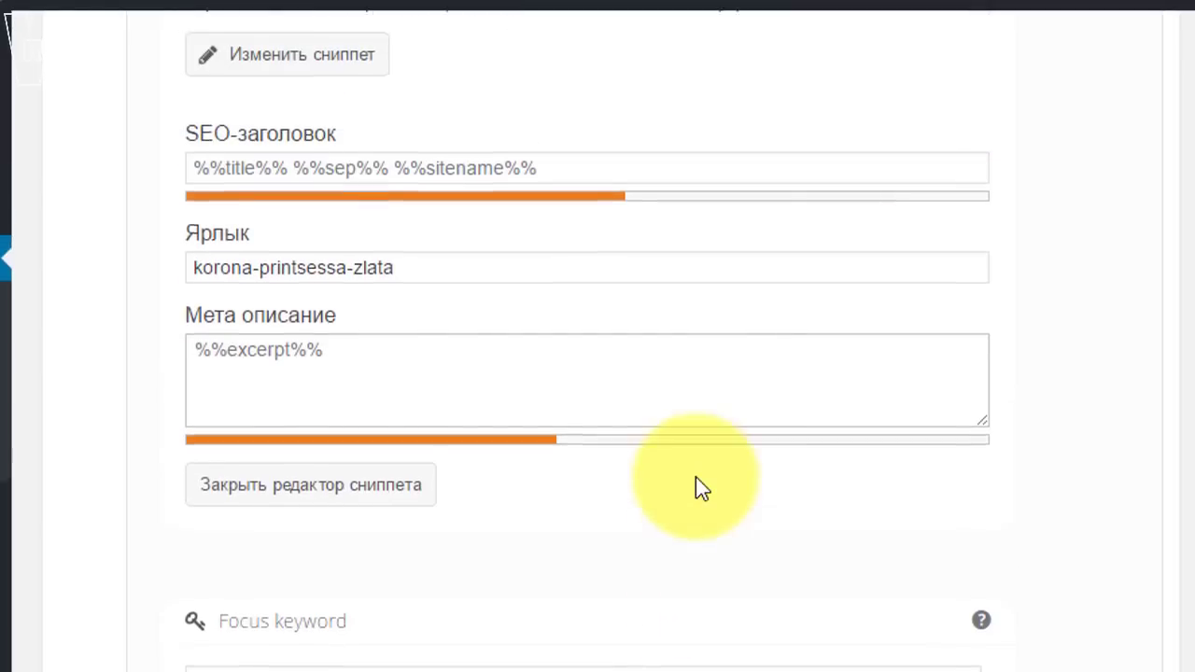
scroll(696, 477, "up", 5)
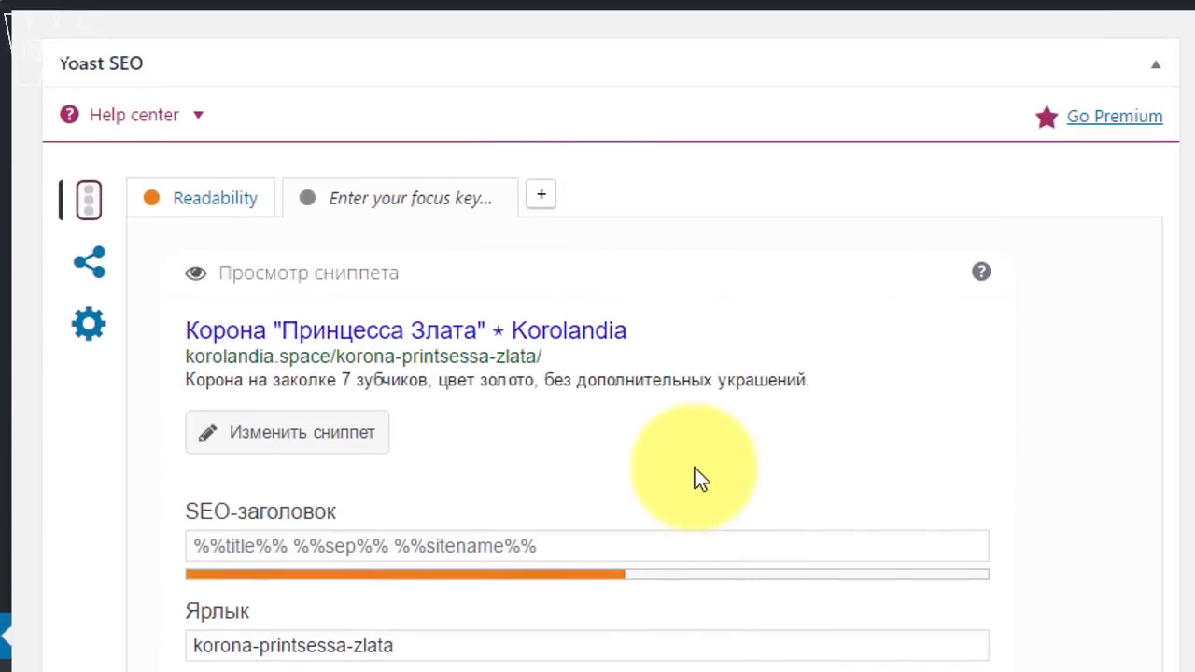
scroll(694, 467, "up", 3)
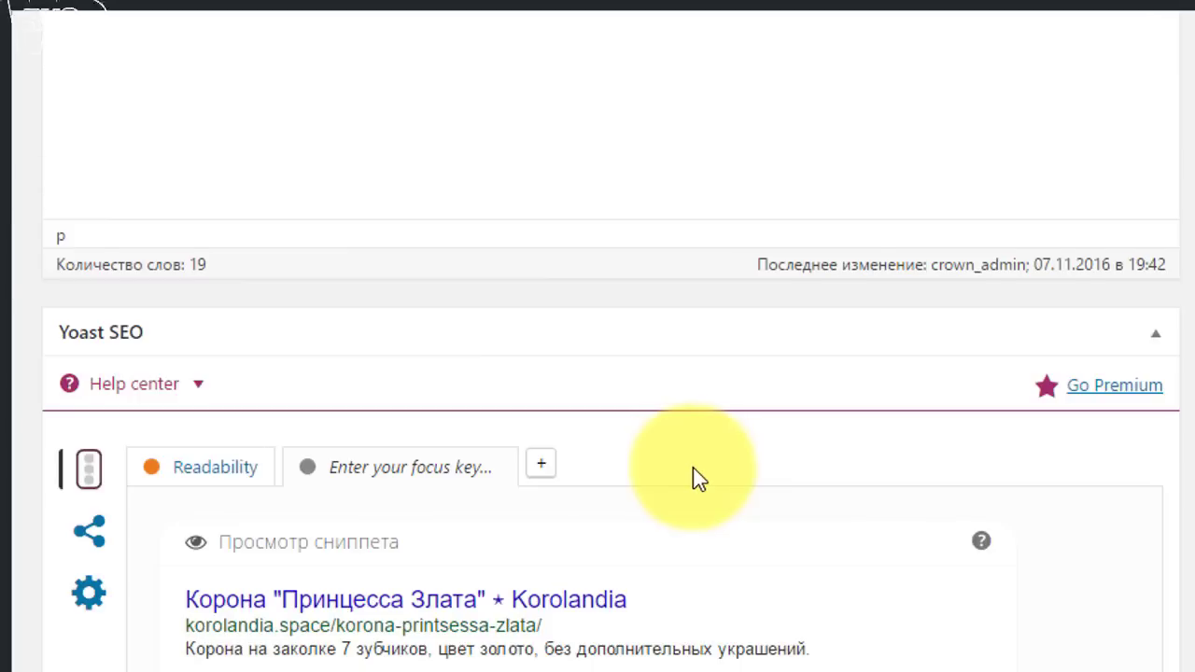
Review the product's short description and compare it with the recommendations in the Yoast SEO analysis.
scroll(692, 468, "down", 15)
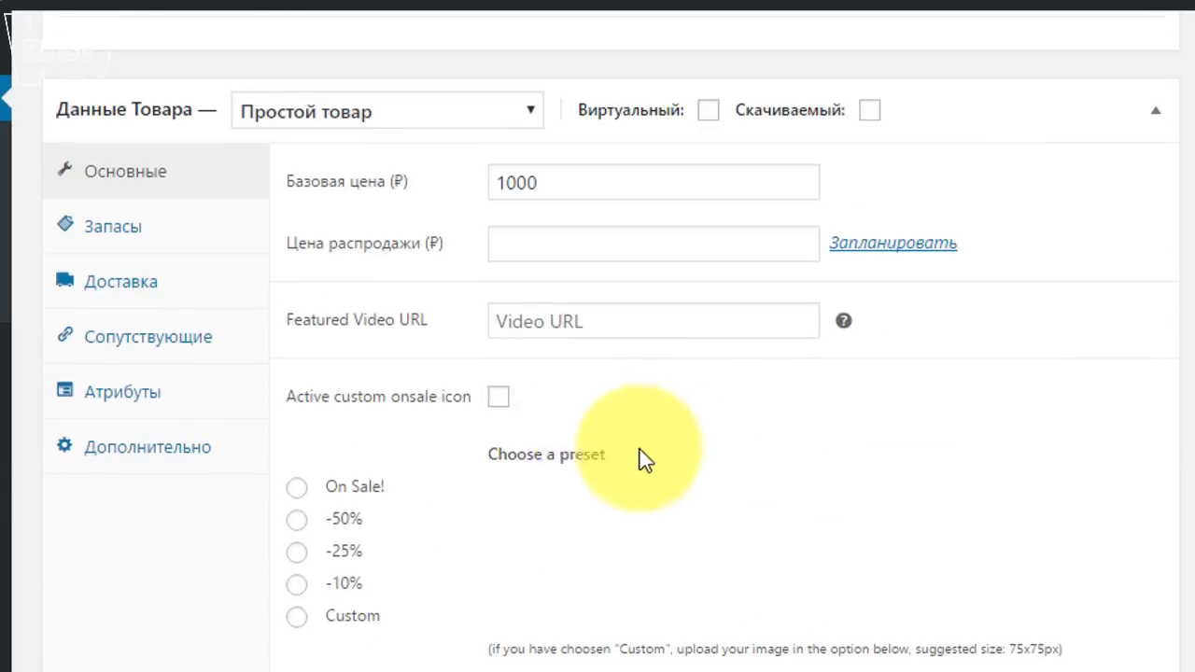
scroll(140, 425, "down", 6)
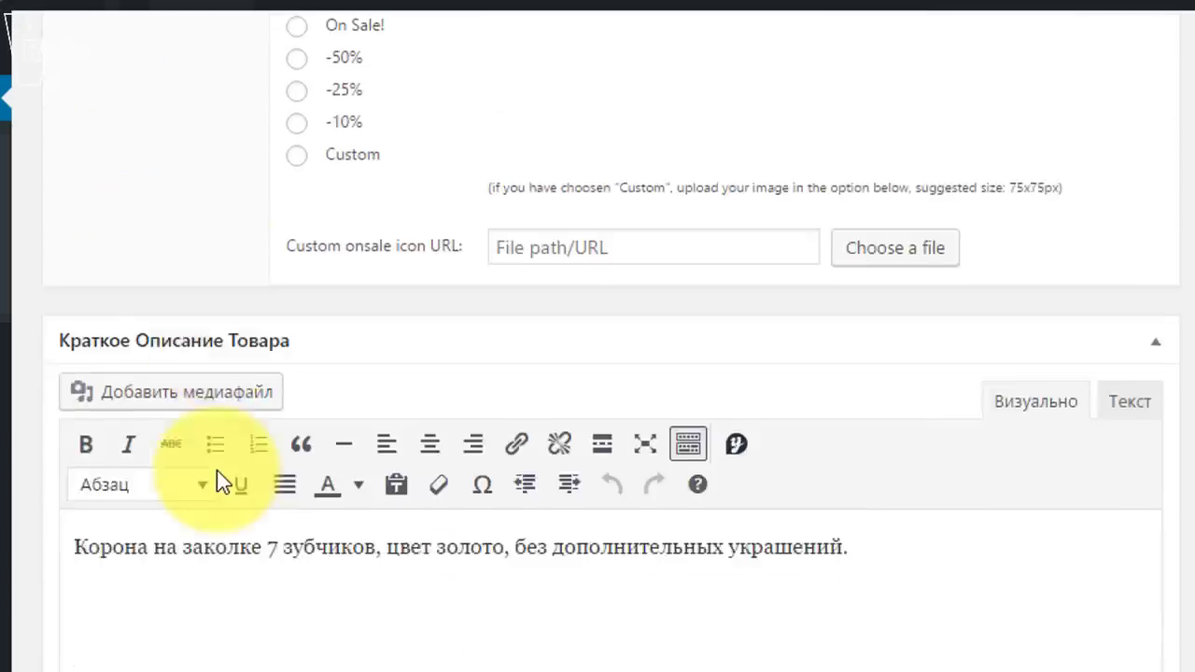
left_click(263, 560)
scroll(1027, 457, "up", 5)
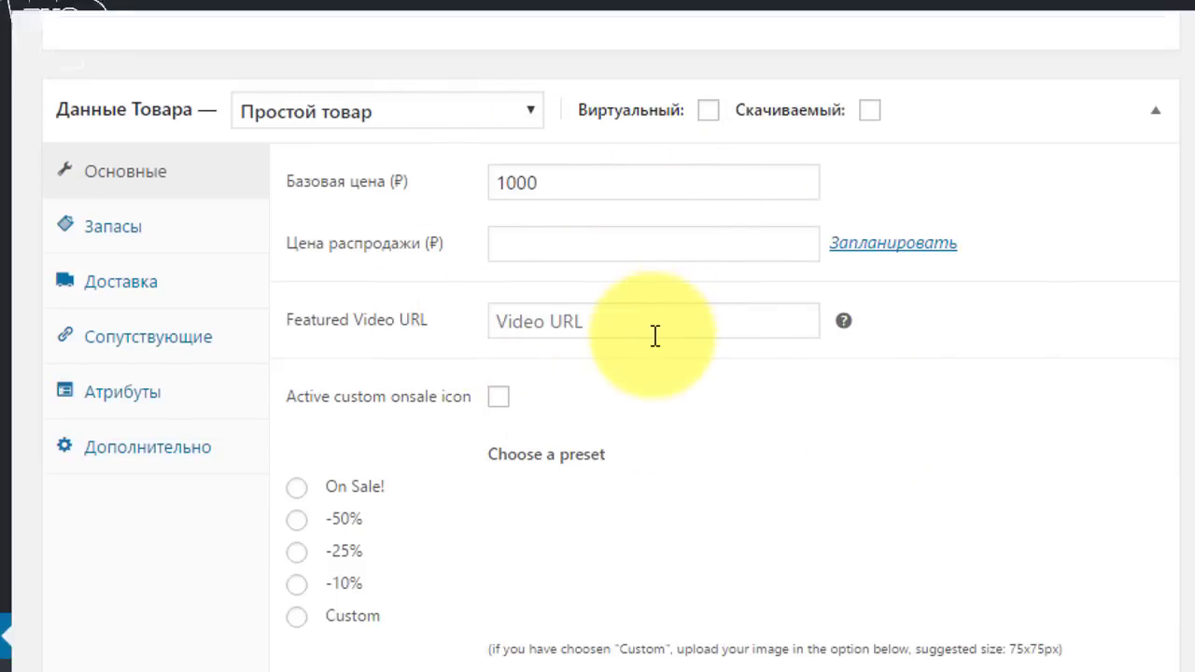
scroll(662, 331, "up", 6)
scroll(663, 320, "up", 7)
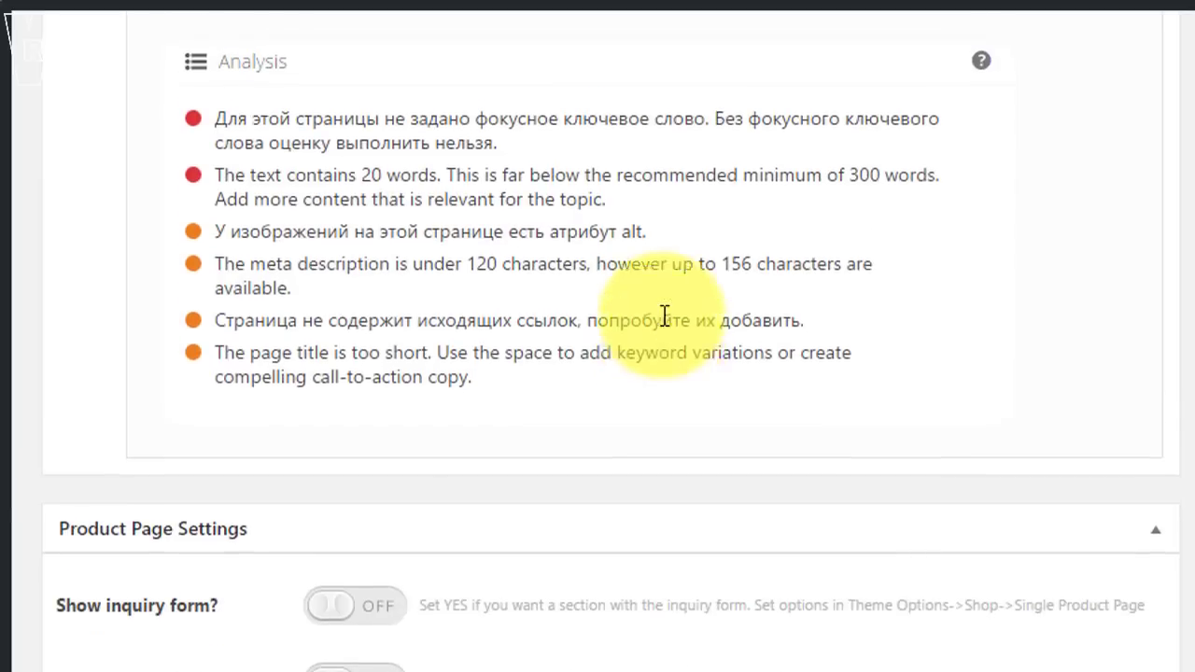
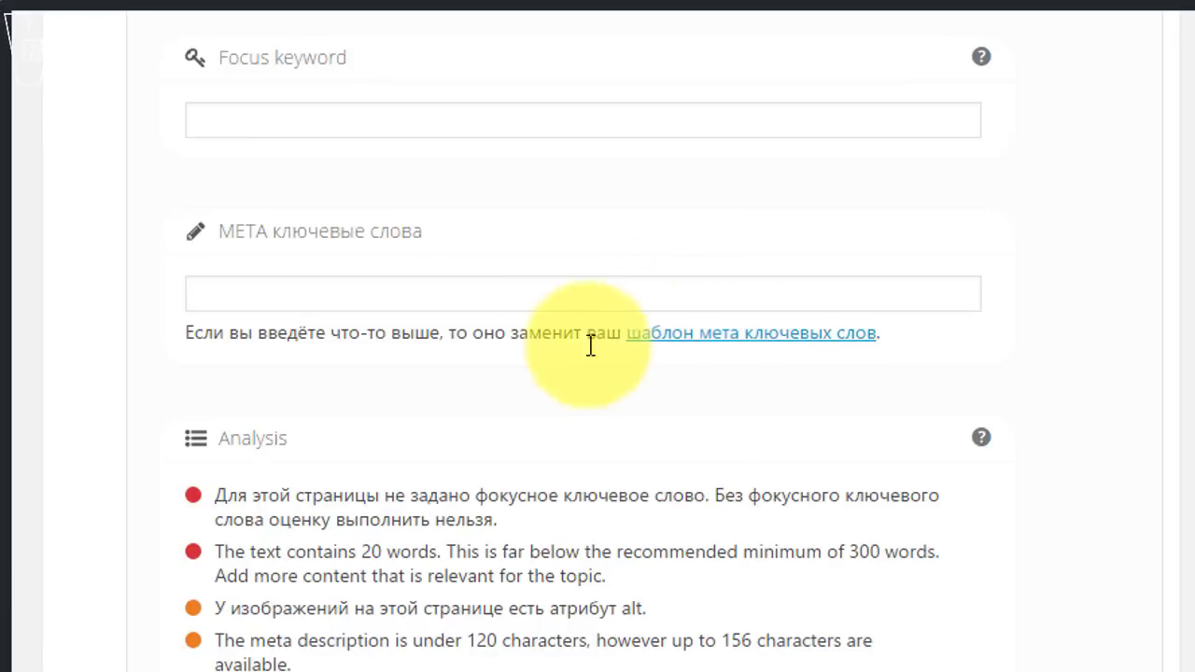
Set the product's focus keyword to "корона креативный подарок" and update the product.
scroll(475, 355, "up", 4)
scroll(502, 360, "down", 3)
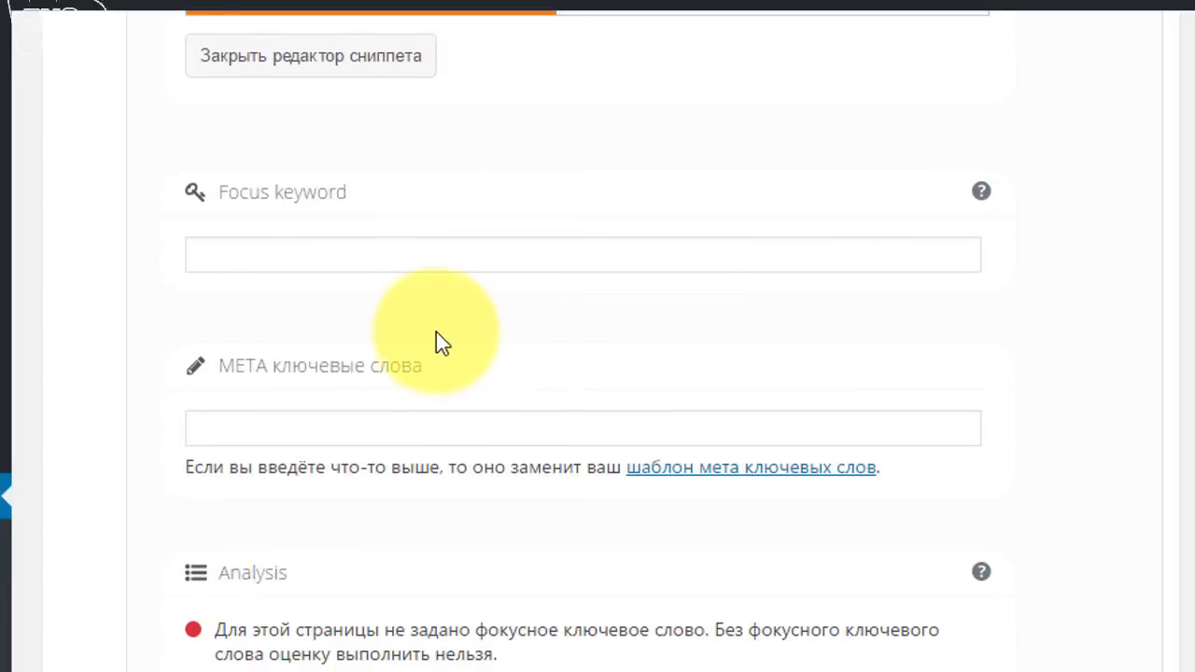
scroll(339, 262, "up", 10)
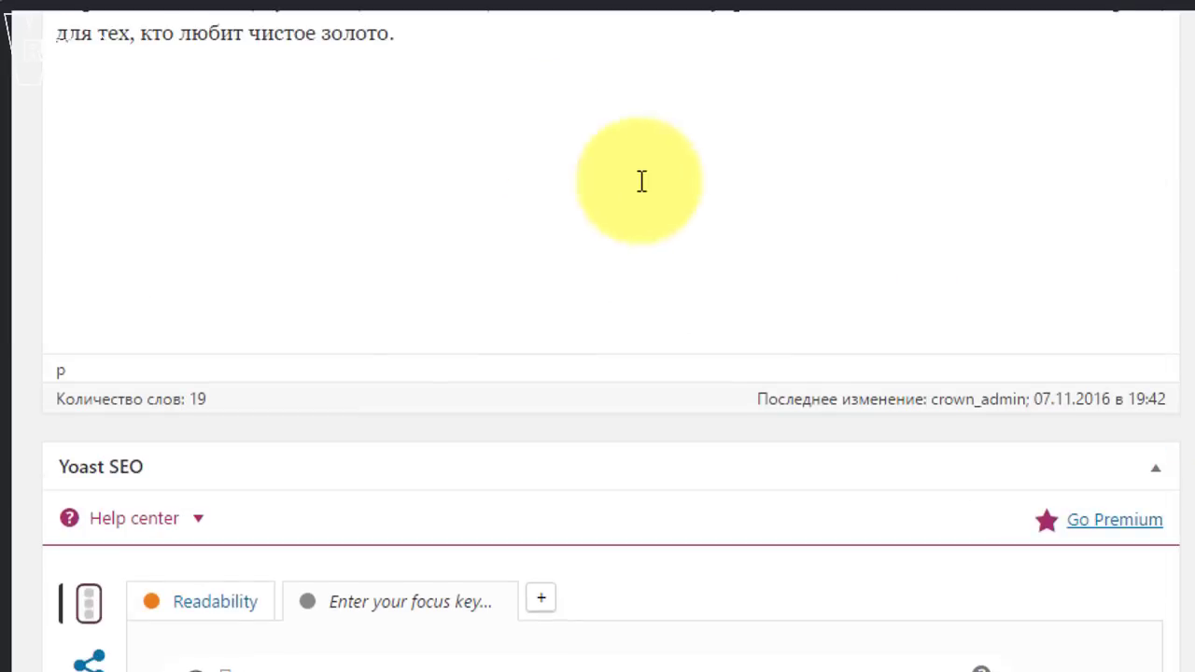
scroll(641, 182, "up", 3)
scroll(502, 274, "down", 2)
scroll(448, 640, "down", 8)
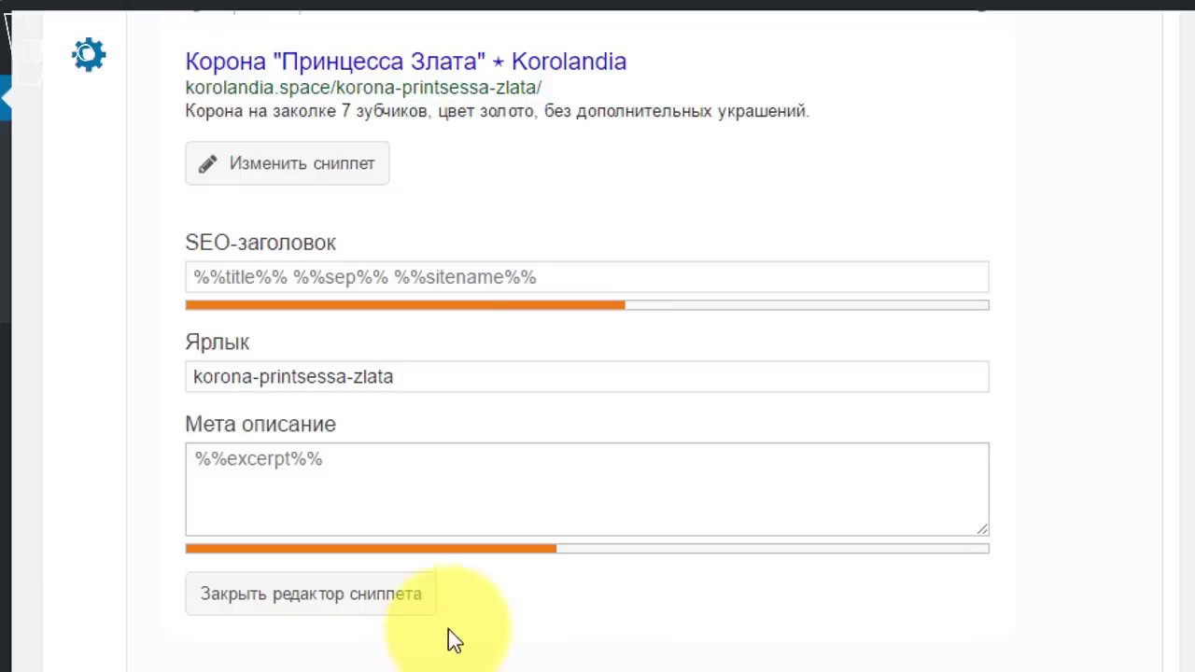
scroll(451, 607, "down", 3)
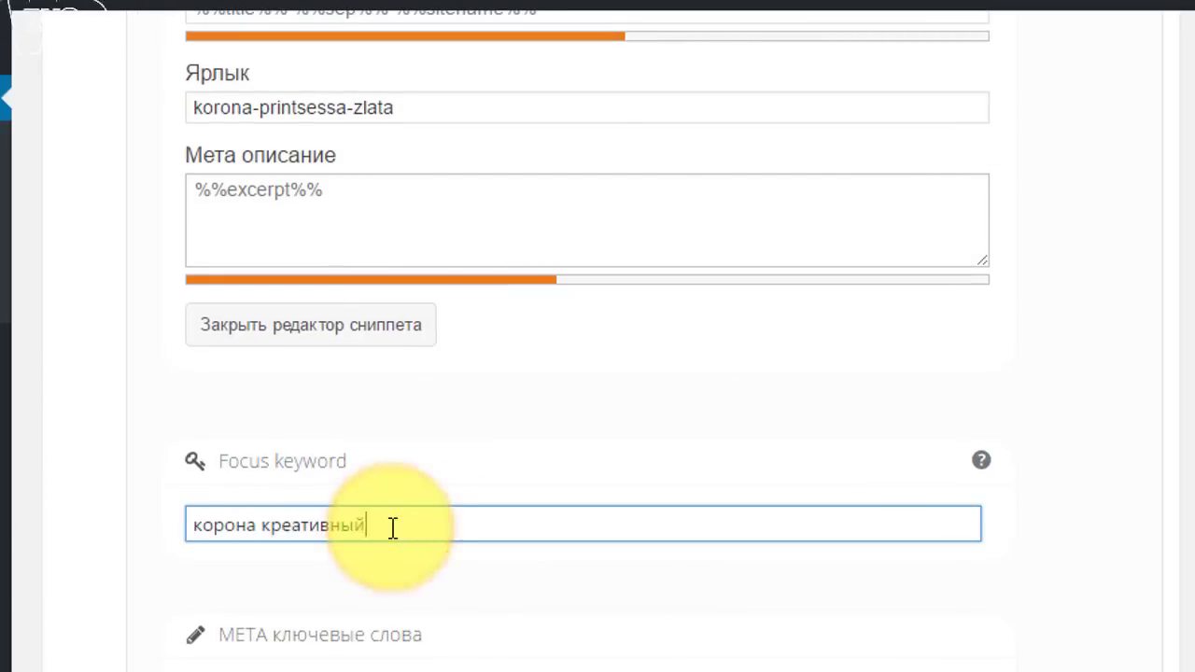
type("подарок")
scroll(393, 527, "up", 10)
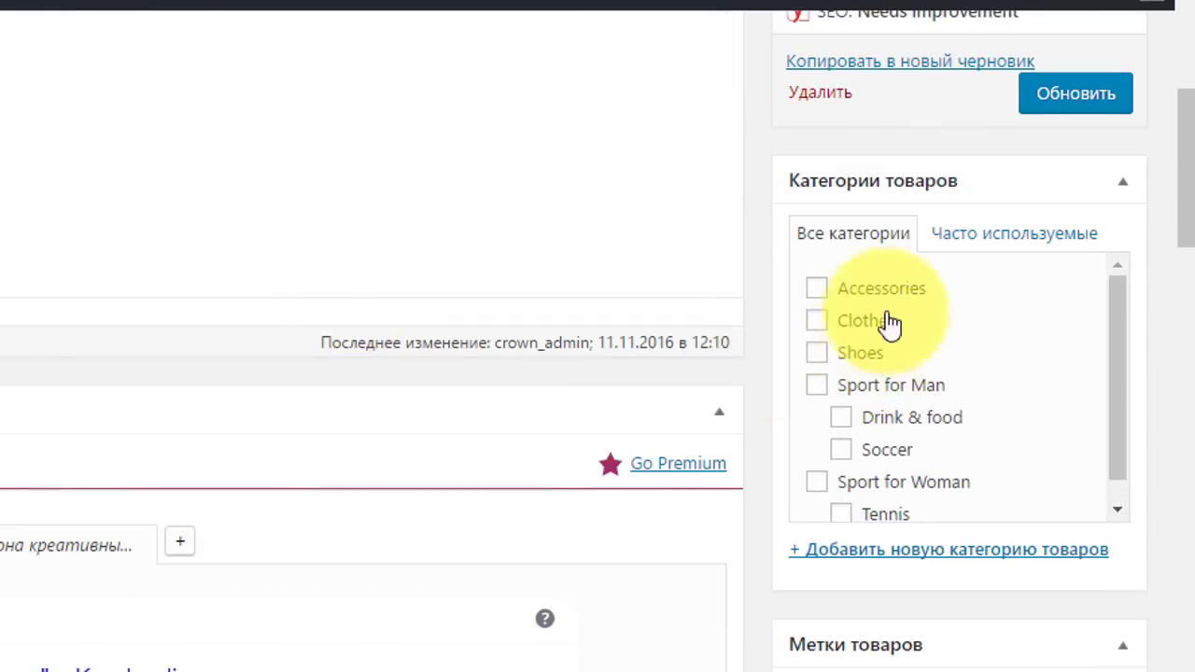
scroll(889, 322, "up", 5)
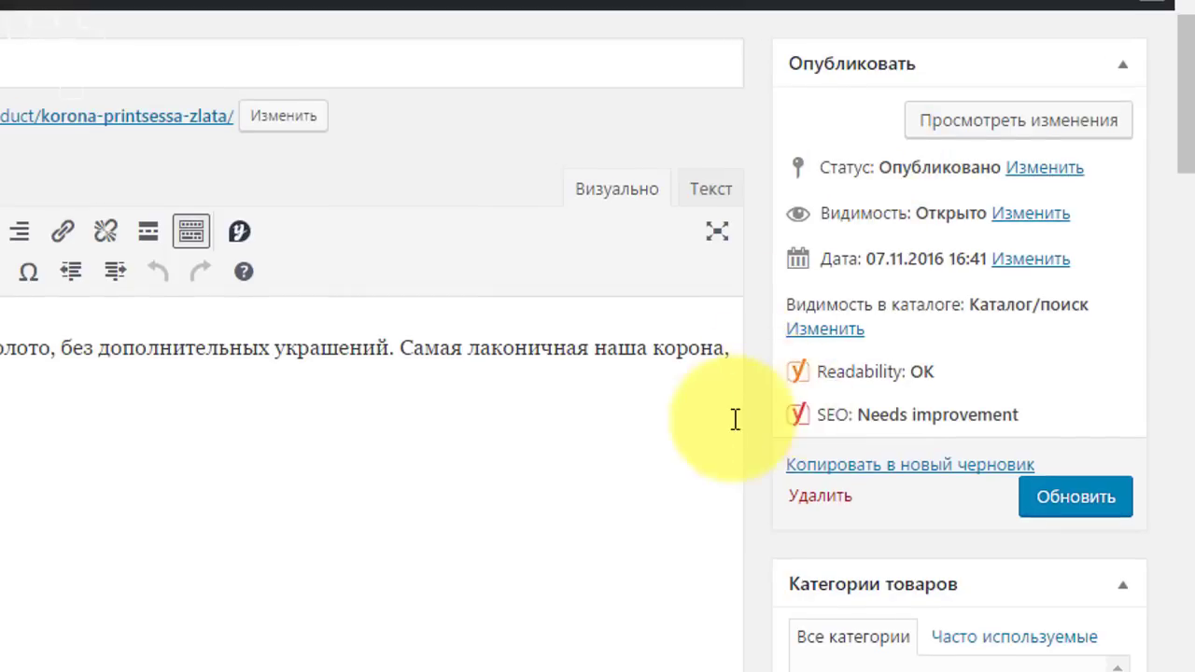
Examine the Yoast analysis for the focus keyword, highlighting the remark about the text's word count.
scroll(778, 408, "down", 10)
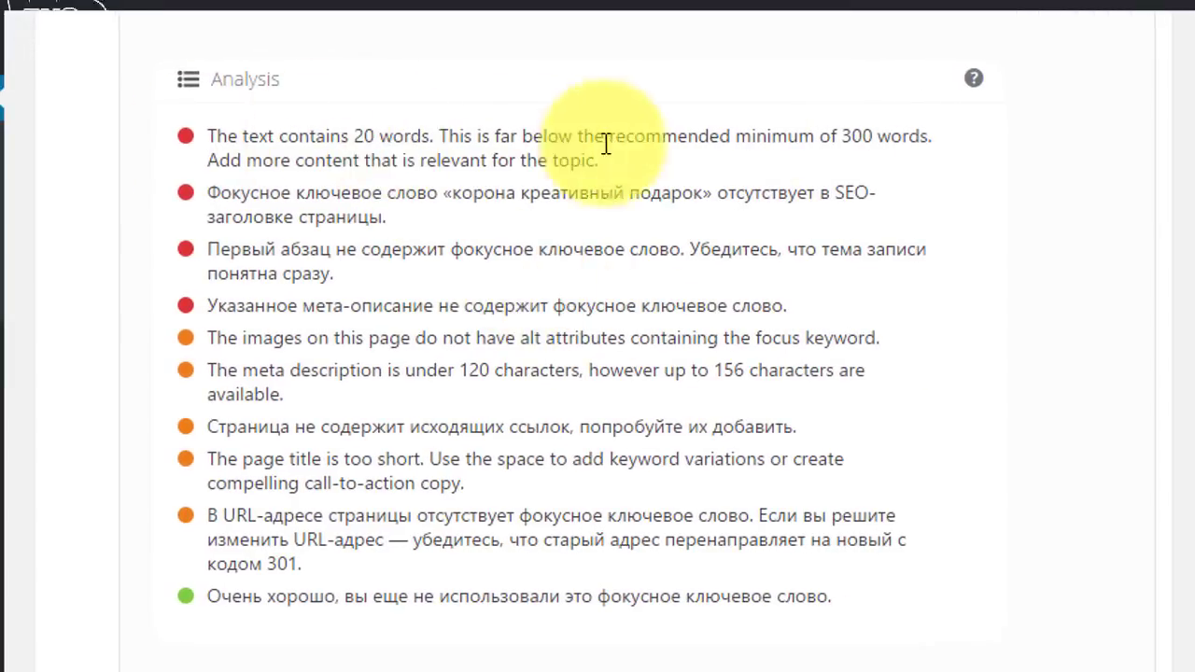
left_click_drag(734, 163, 207, 136)
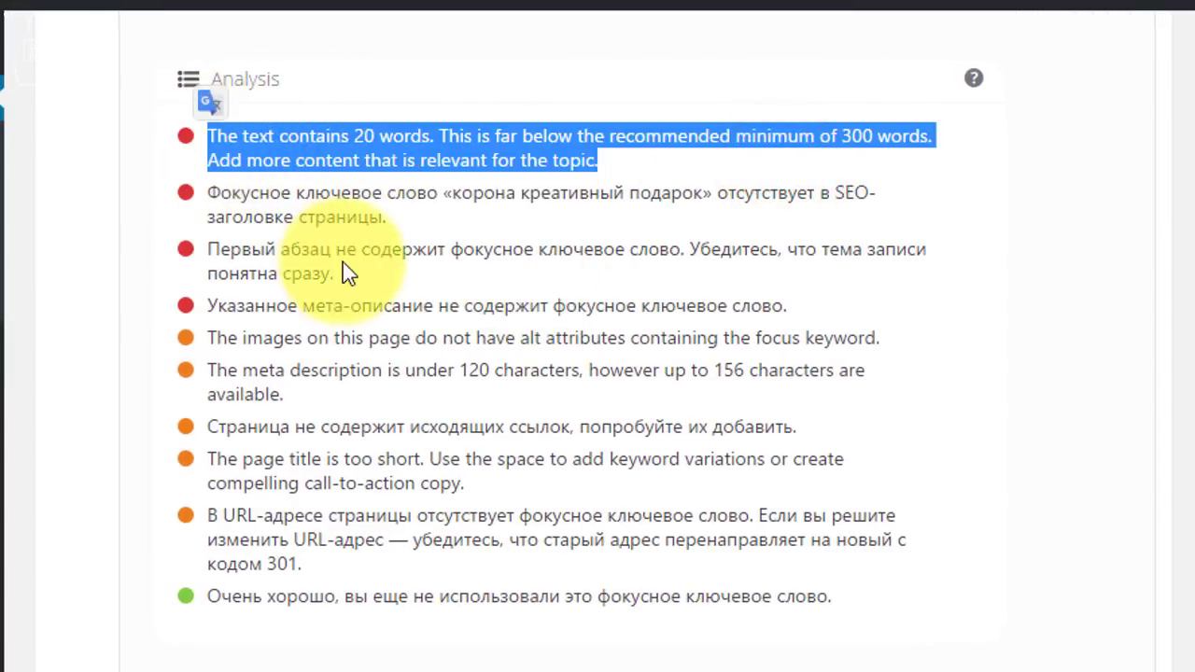
scroll(764, 399, "up", 3)
scroll(728, 504, "up", 17)
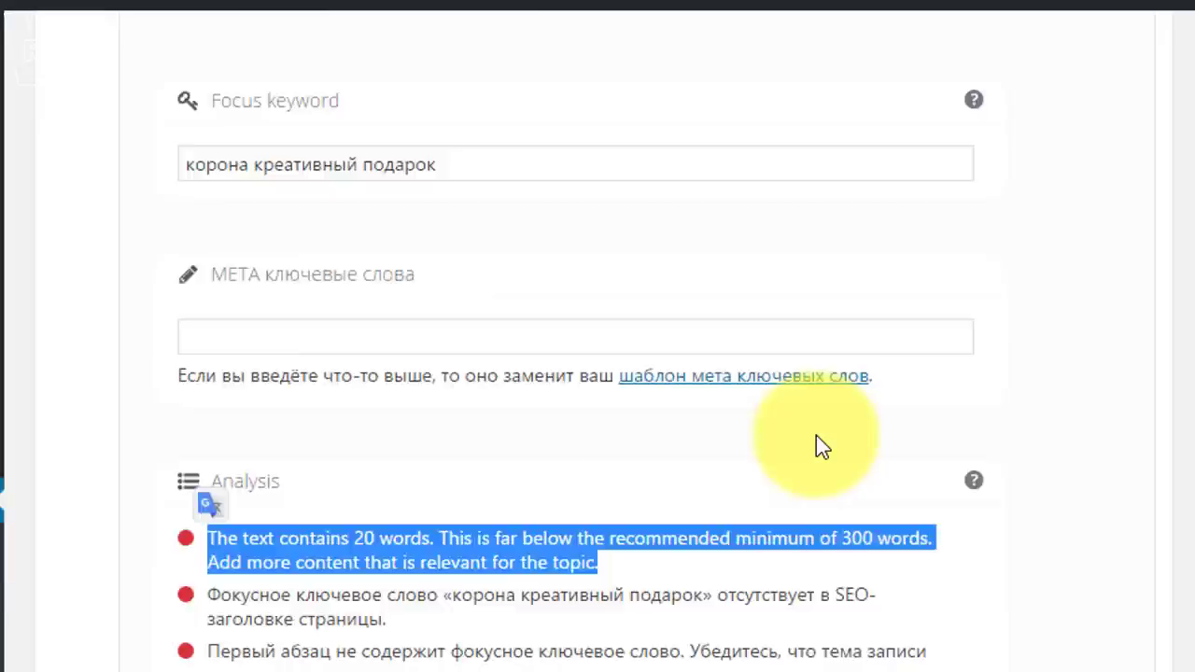
scroll(938, 422, "up", 1)
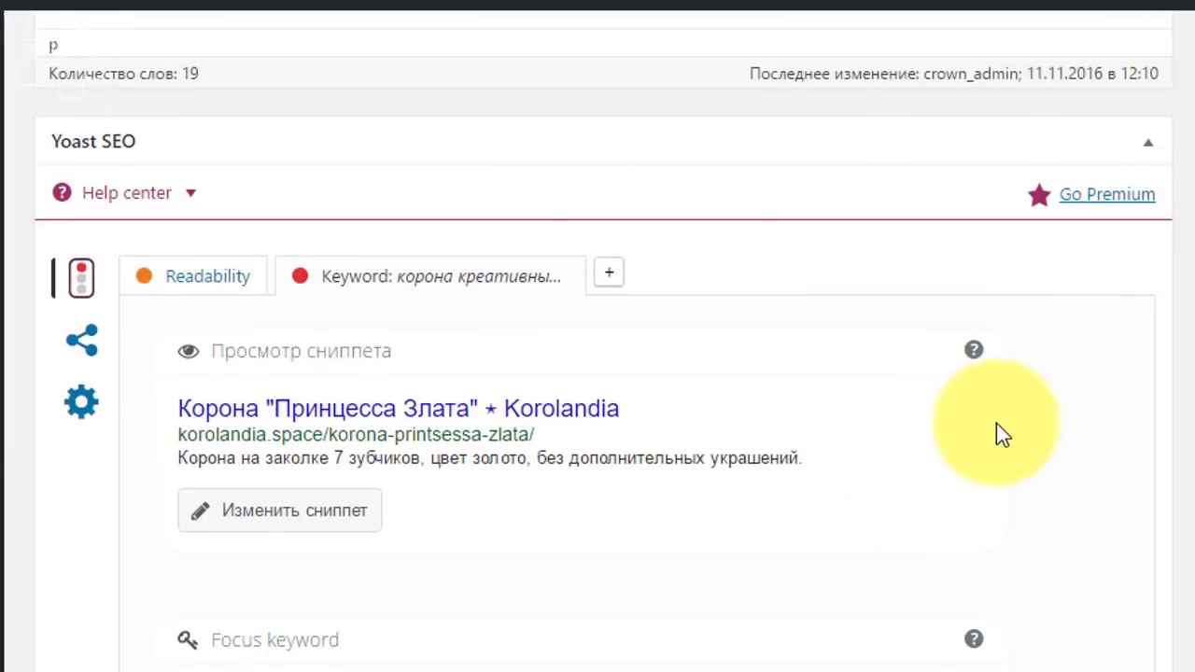
Open the product's Yoast social settings and review the Facebook title, description and image fields.
left_click(81, 340)
scroll(542, 392, "down", 6)
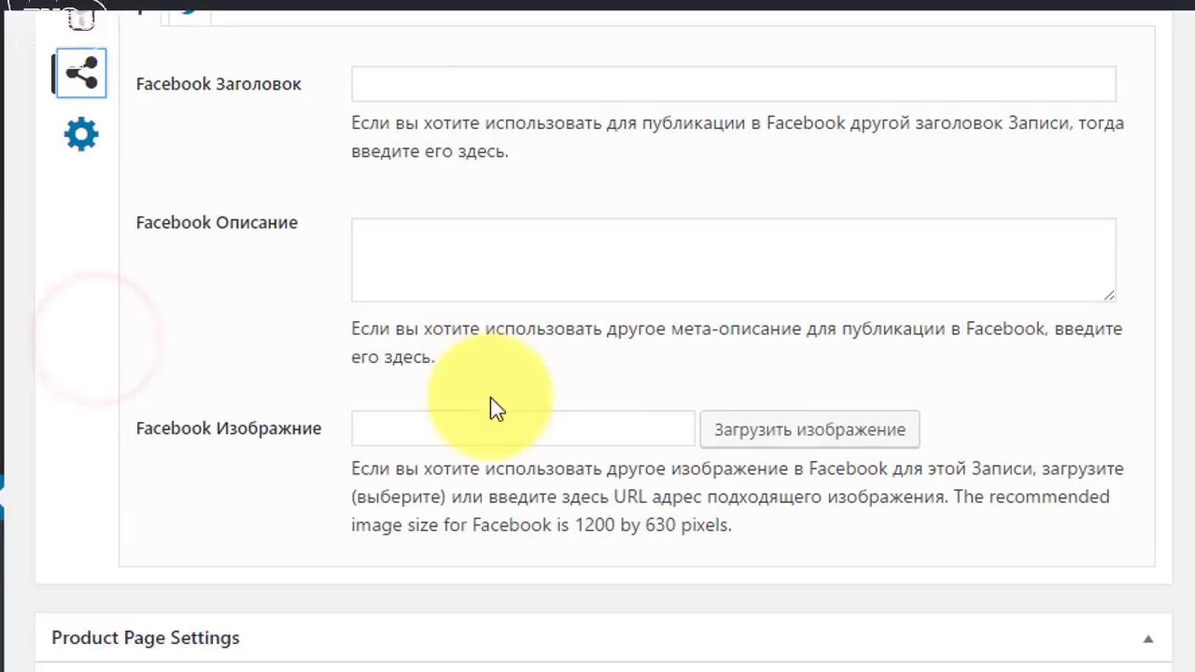
scroll(360, 227, "up", 3)
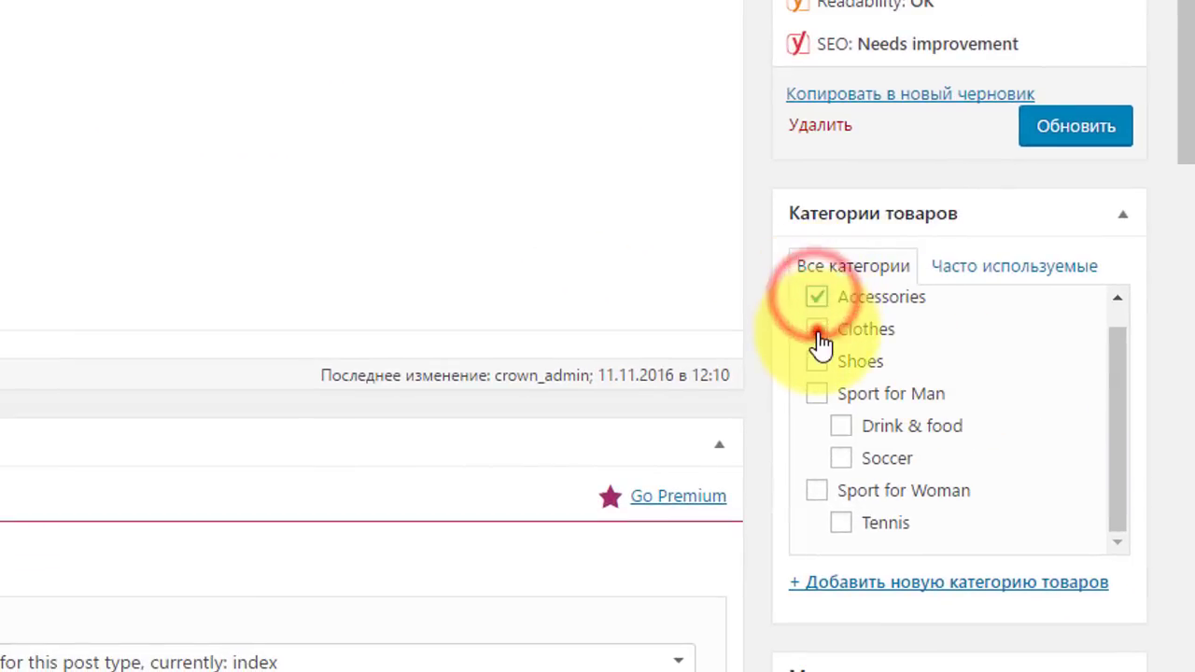
Assign the product to the Accessories and Clothes categories, make Accessories the primary one, and update the product.
left_click(817, 332)
left_click_drag(1118, 404, 1123, 369)
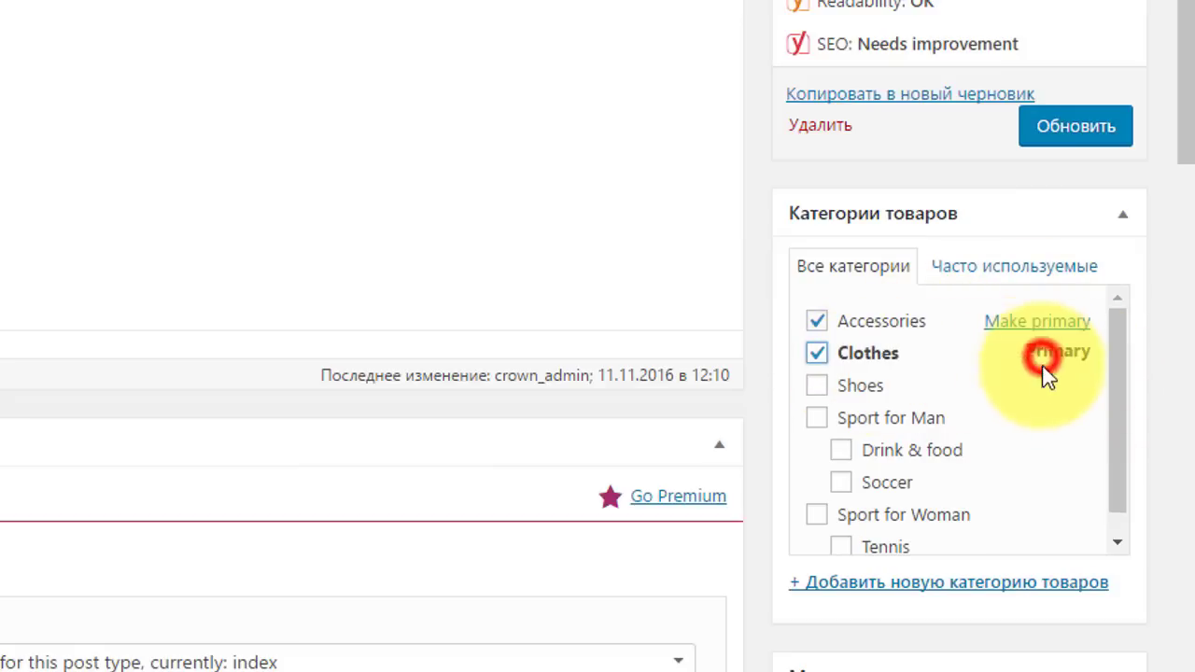
left_click(1022, 322)
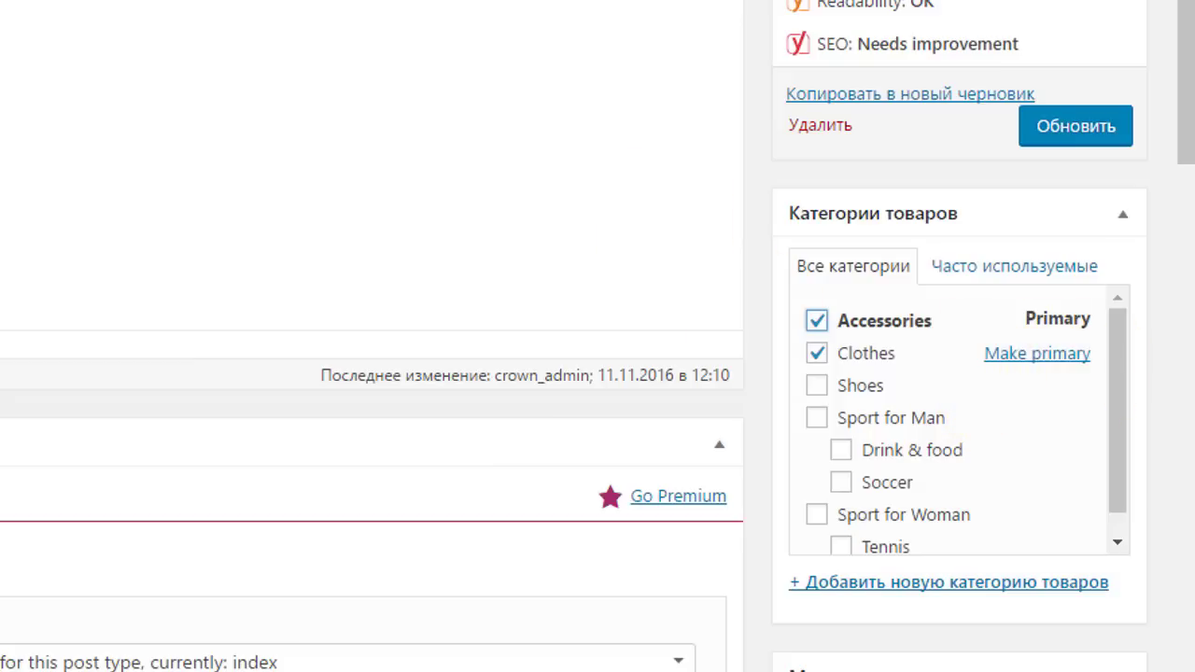
left_click(1078, 127)
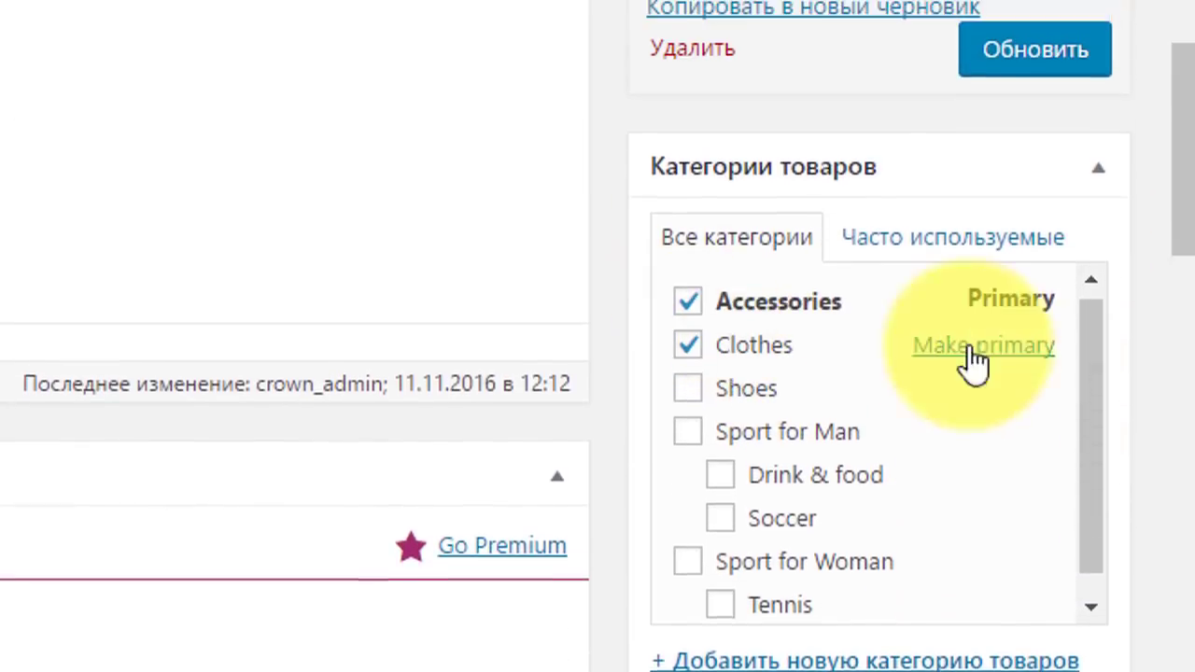
Make Clothes the product's primary category and update the product.
left_click(983, 373)
left_click(1092, 93)
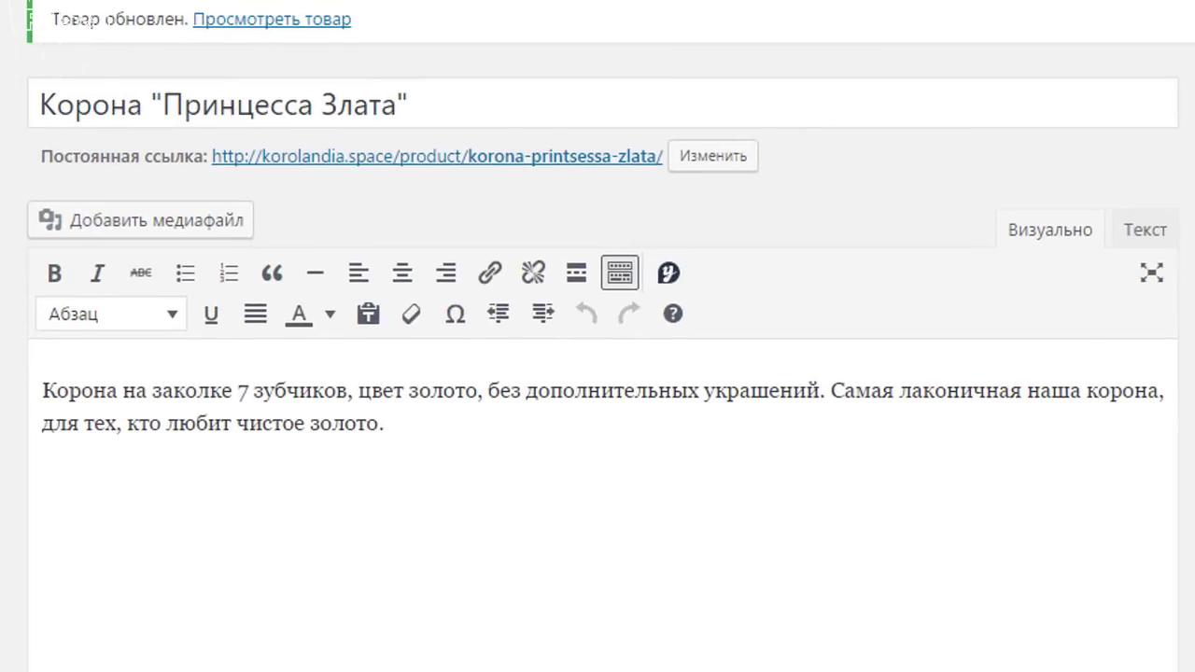
Open the product's advanced Yoast settings and go to the breadcrumbs title field.
scroll(324, 298, "down", 15)
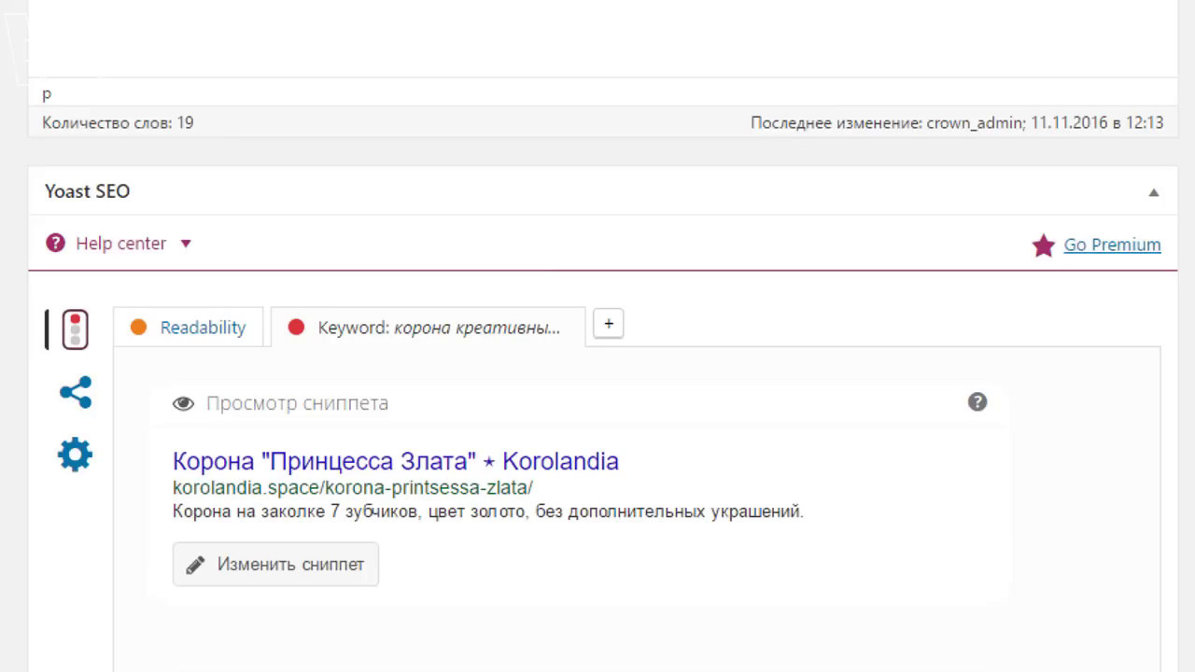
scroll(200, 234, "up", 7)
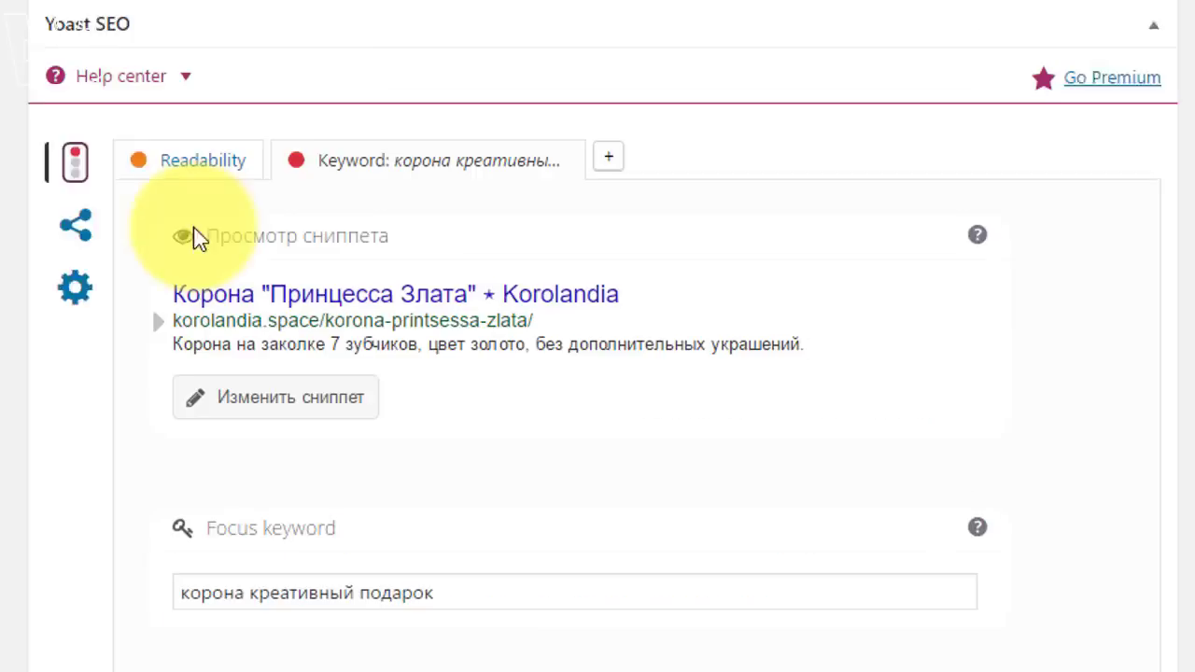
left_click(82, 312)
scroll(822, 363, "down", 6)
scroll(653, 280, "down", 2)
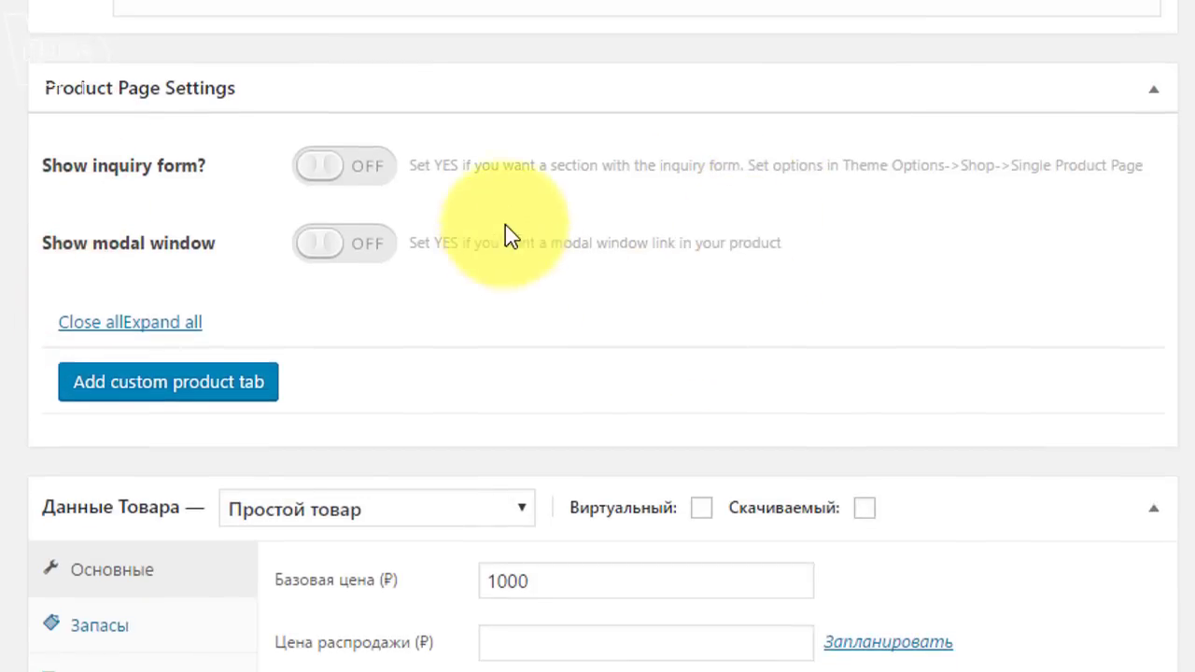
scroll(547, 272, "up", 7)
left_click(426, 426)
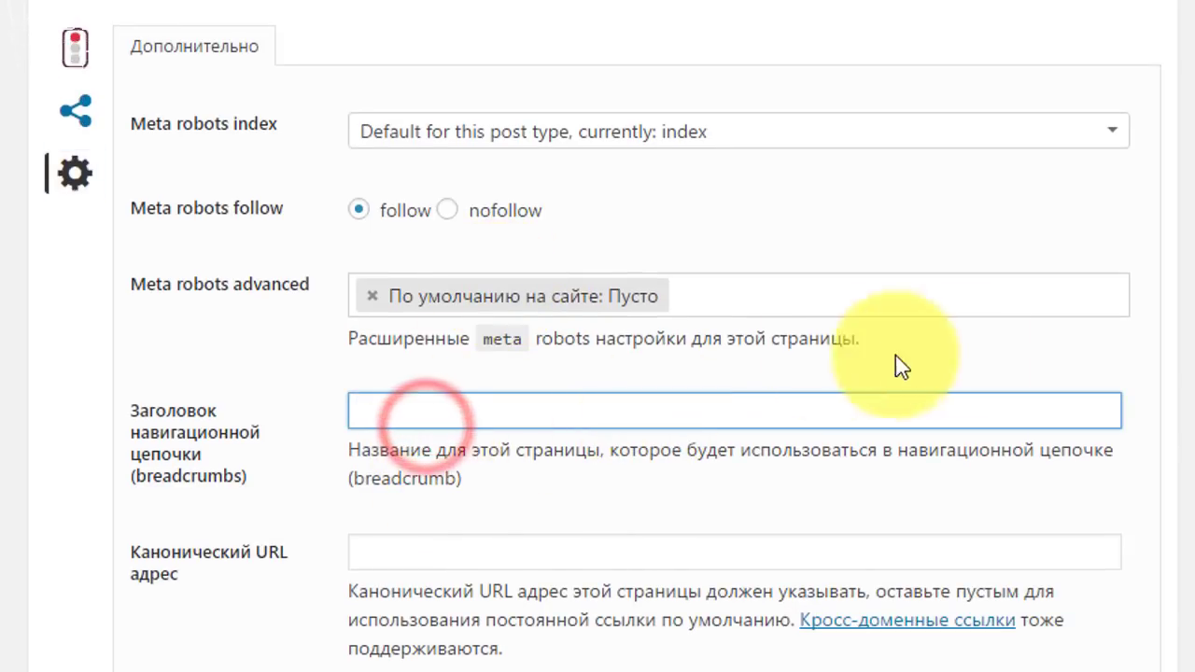
Copy the product title into the breadcrumbs title field, edit it to "Принцесса Злата" креативный подарок, and update the product.
scroll(654, 215, "up", 20)
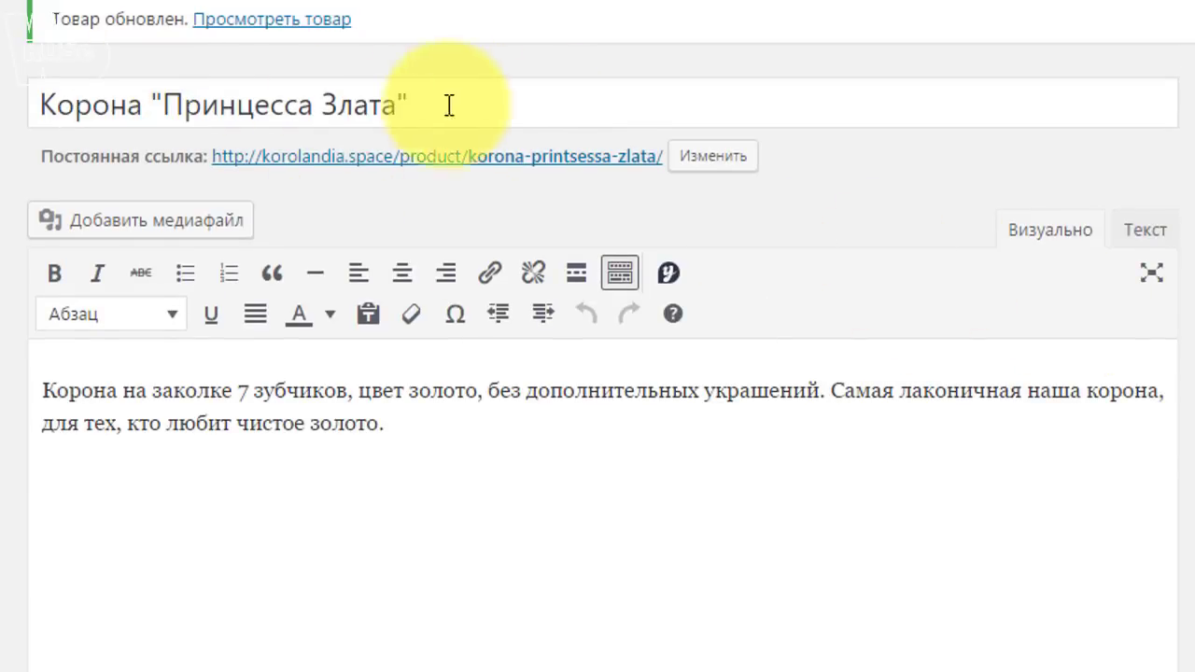
left_click_drag(437, 104, 299, 104)
left_click_drag(15, 156, 99, 155)
key("ctrl+c")
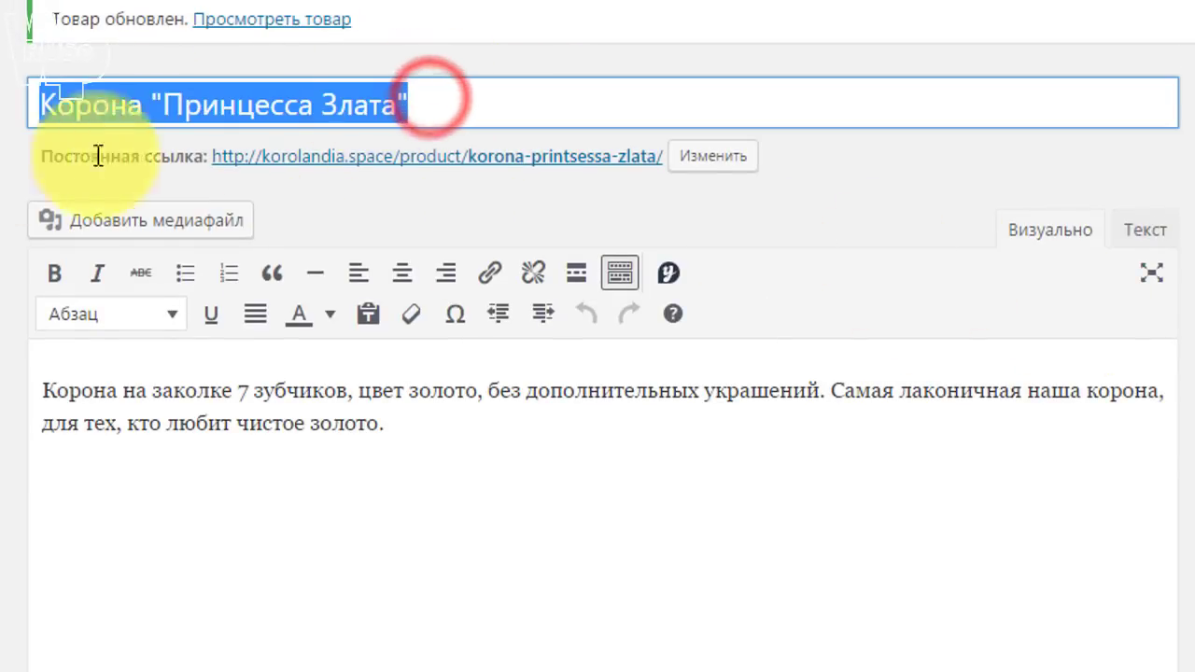
scroll(99, 155, "down", 15)
scroll(493, 334, "up", 8)
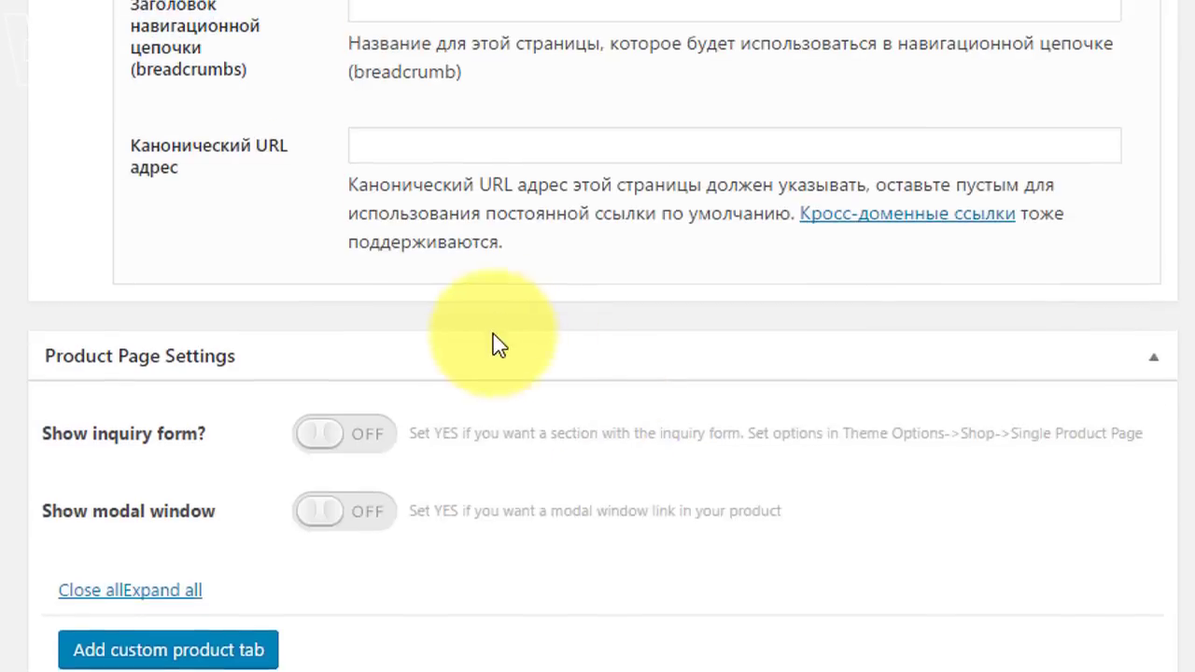
left_click(392, 270)
key("ctrl+v")
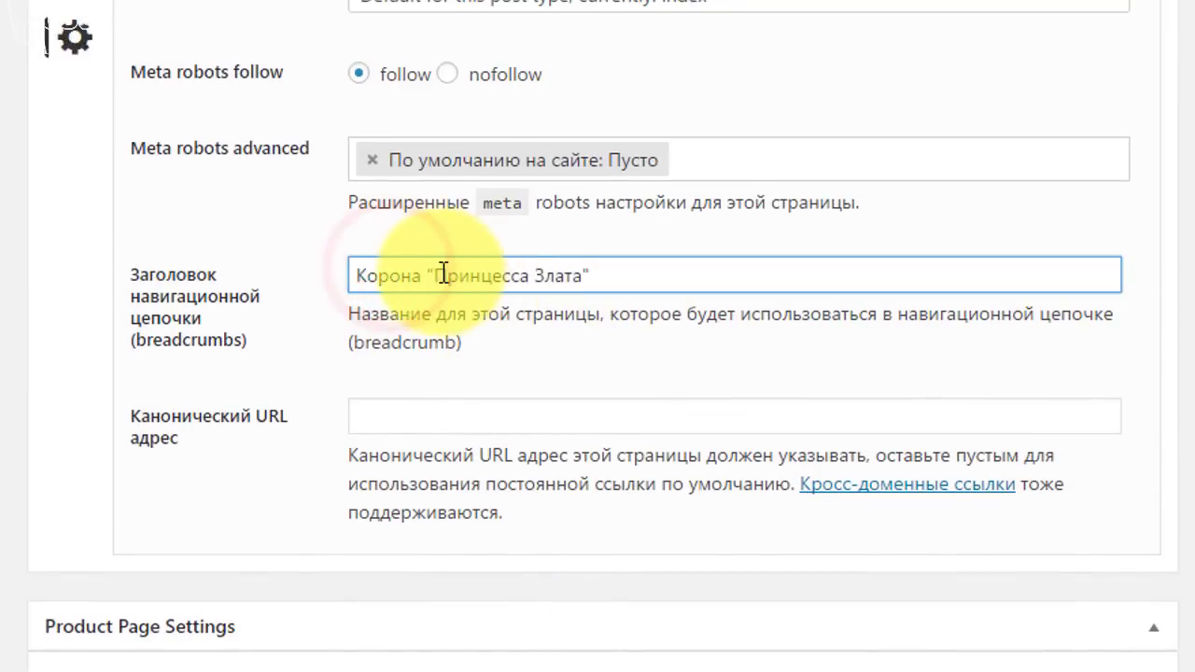
left_click_drag(433, 276, 573, 275)
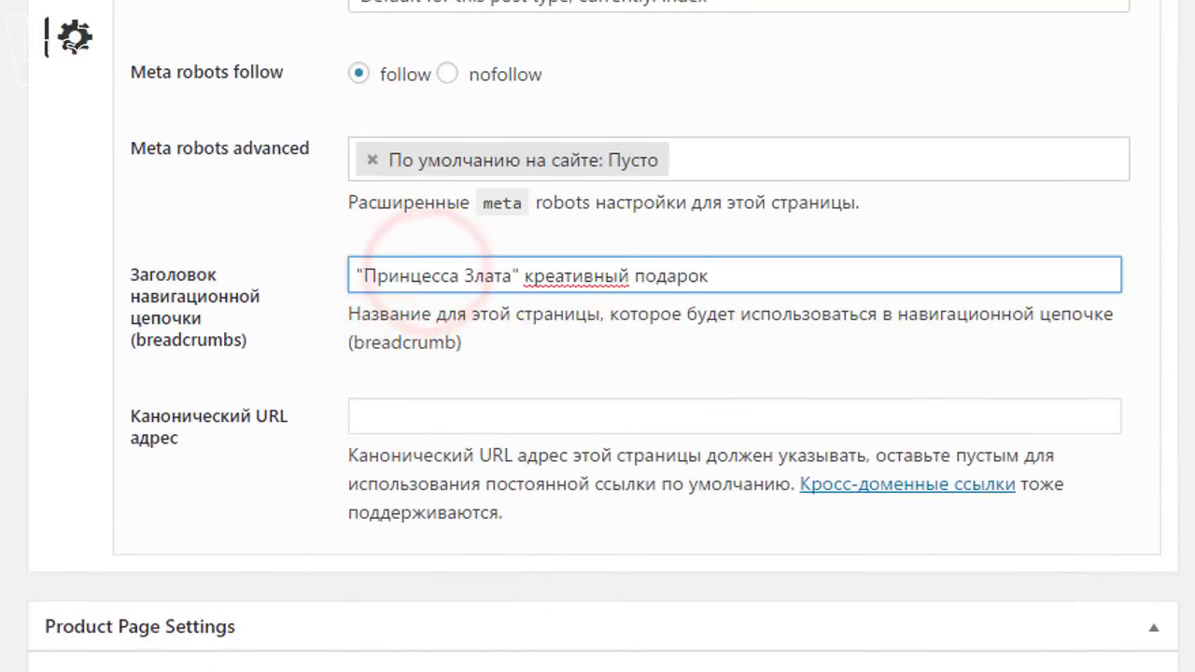
scroll(597, 336, "up", 7)
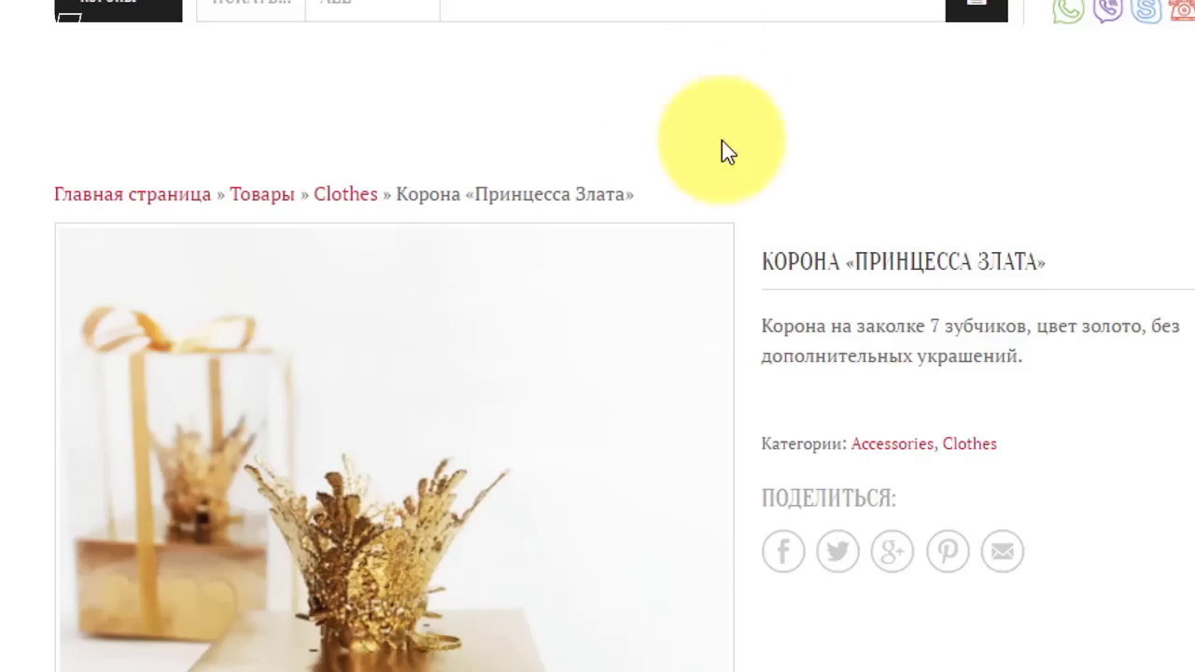
Reload the product's storefront page and compare the last item of its breadcrumb trail before and after.
scroll(802, 158, "up", 1)
scroll(873, 191, "down", 1)
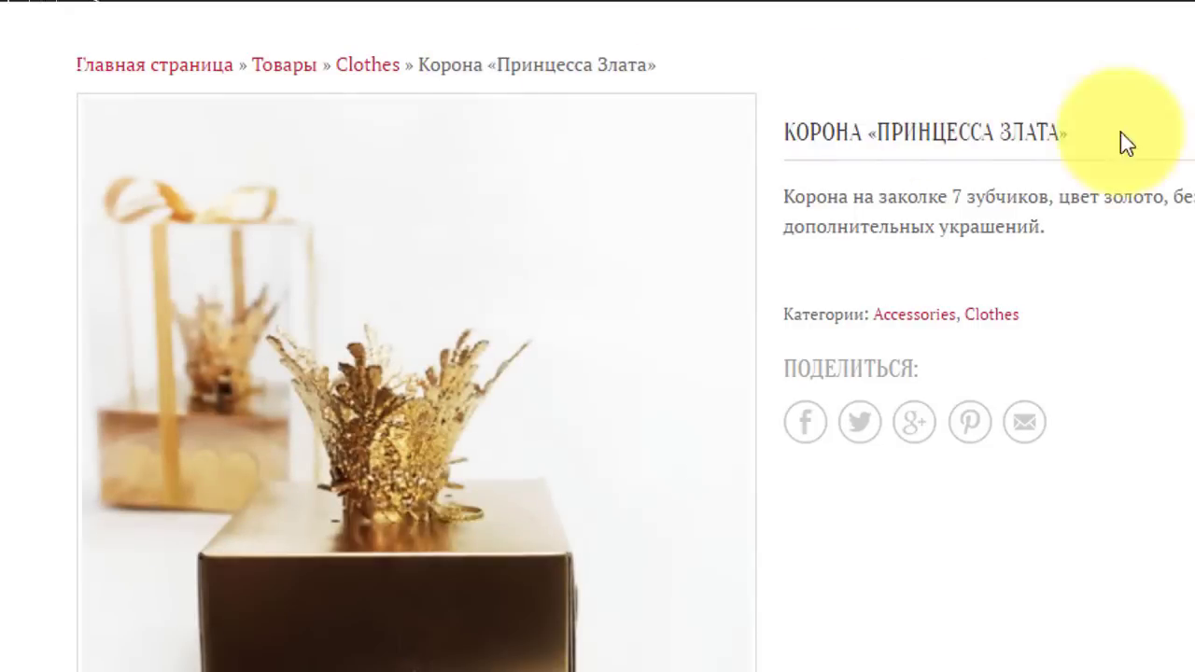
left_click_drag(674, 58, 417, 58)
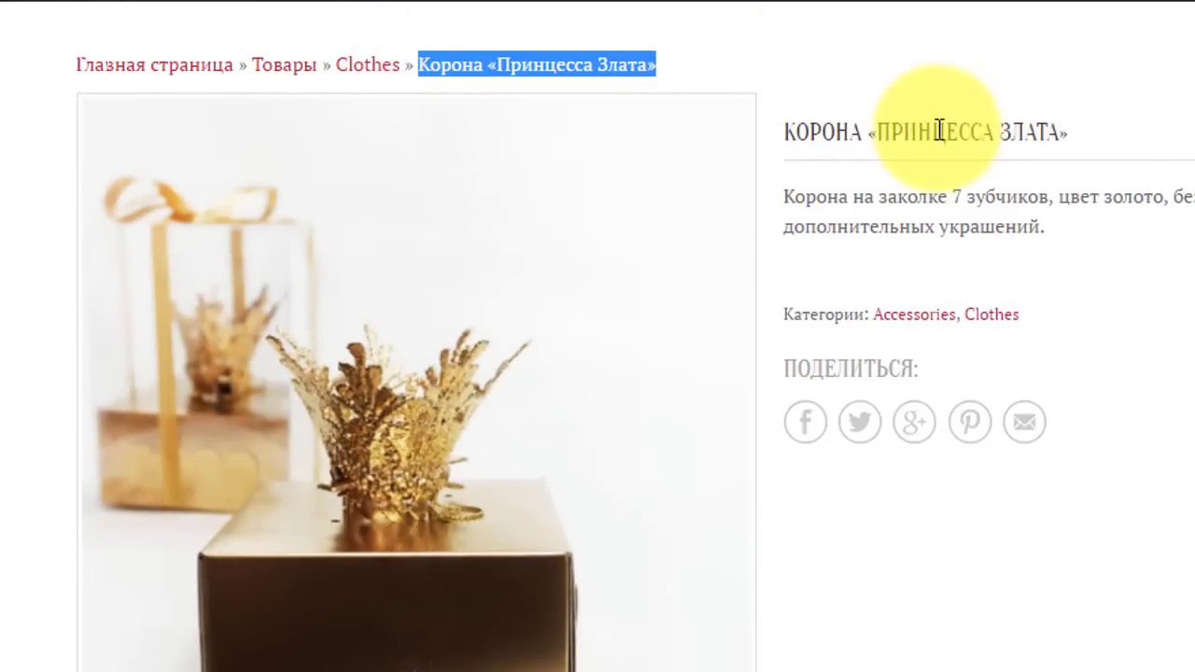
key("F5")
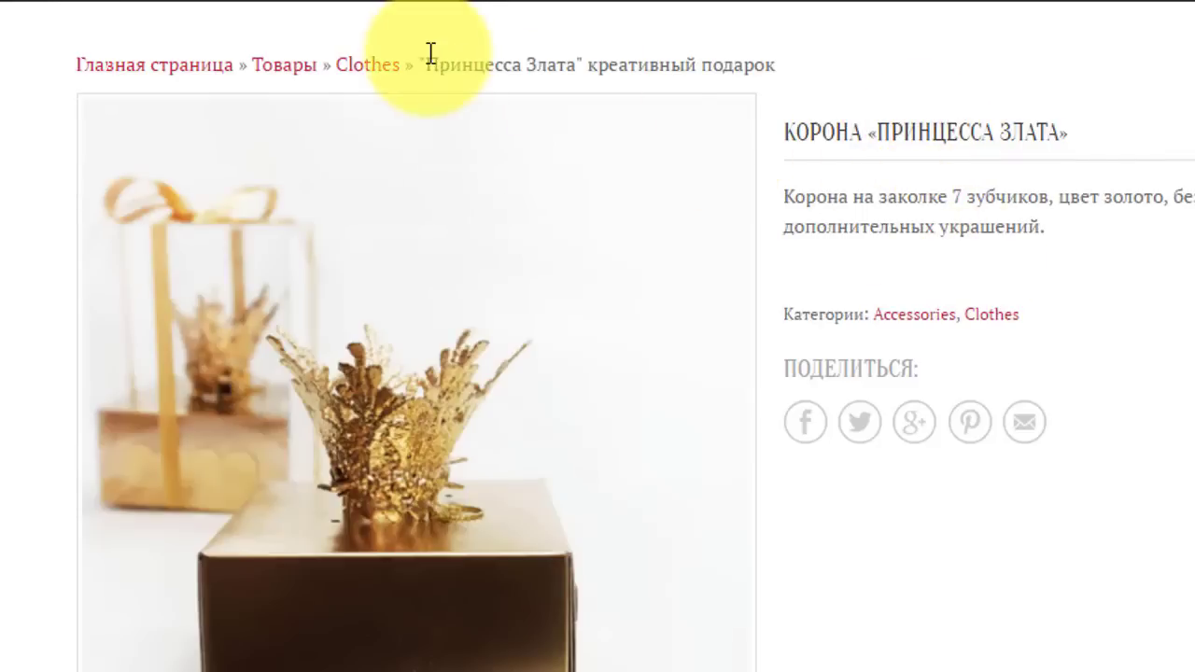
left_click_drag(420, 56, 915, 75)
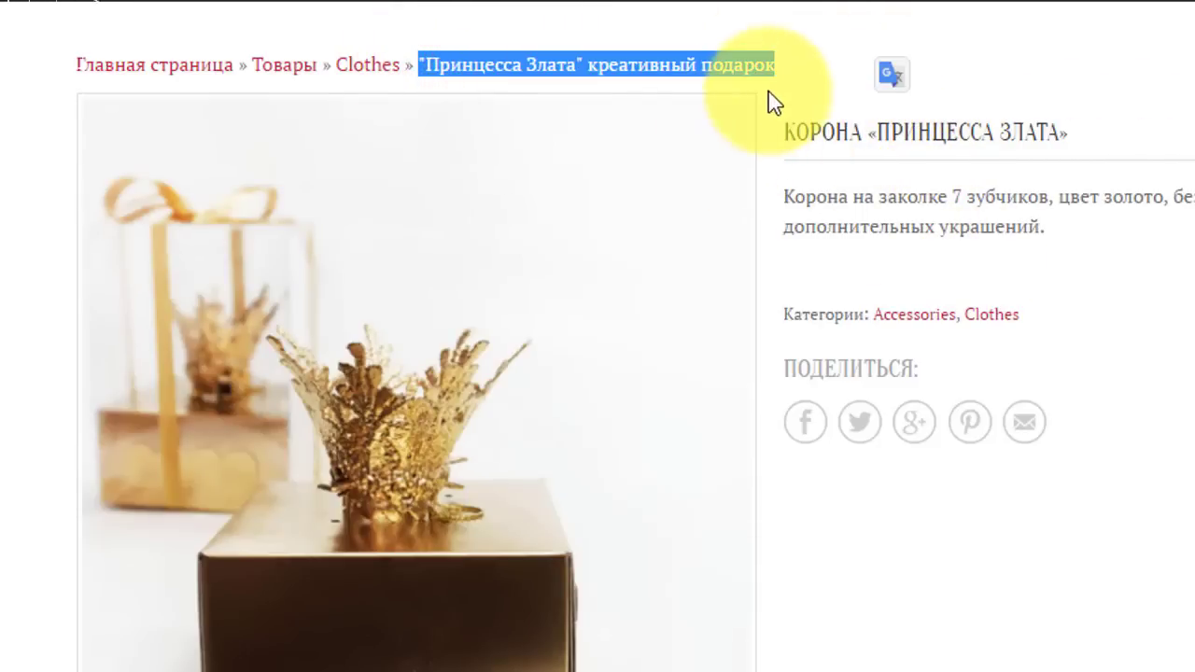
left_click(810, 65)
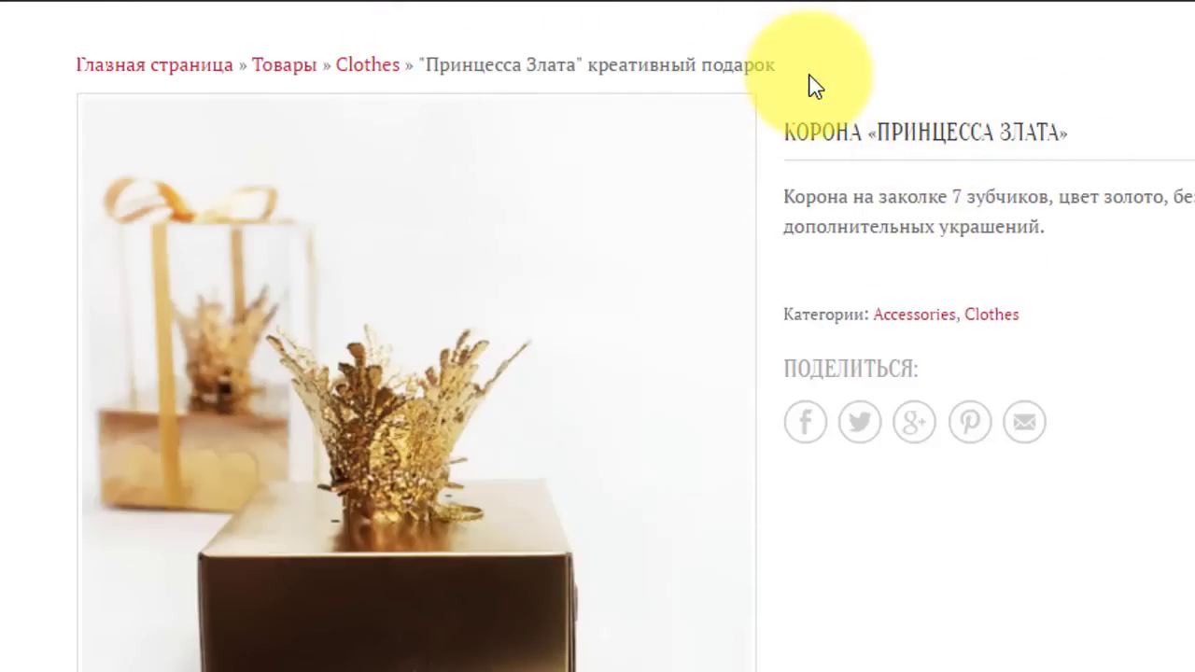
scroll(810, 84, "up", 5)
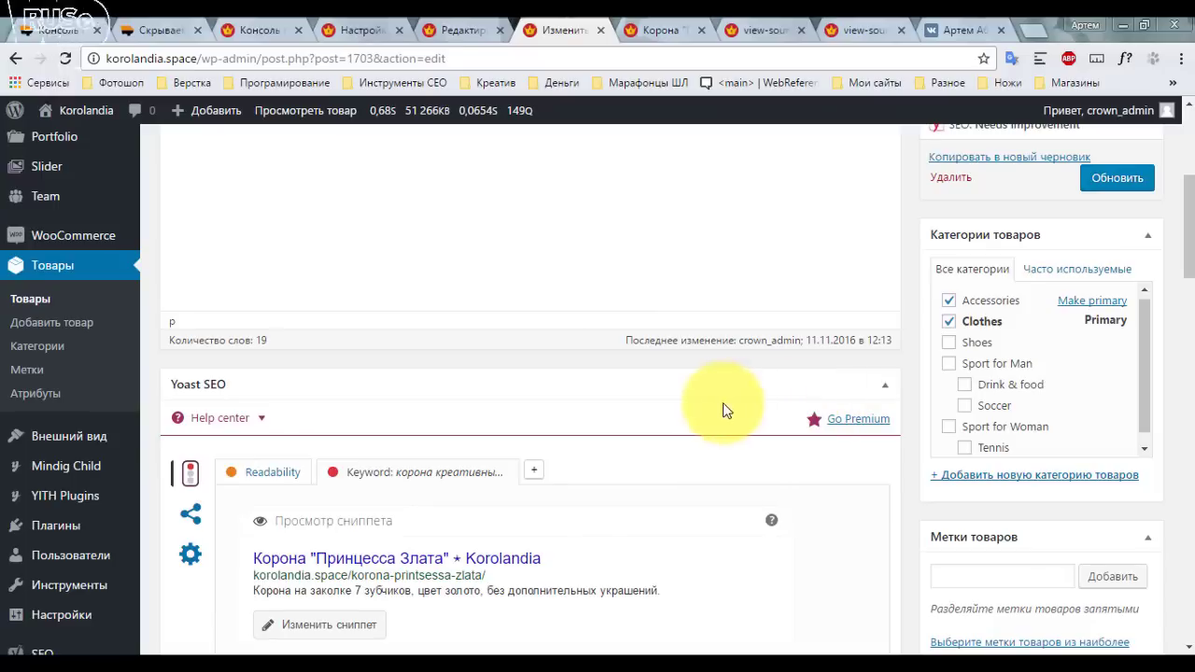
scroll(663, 355, "down", 3)
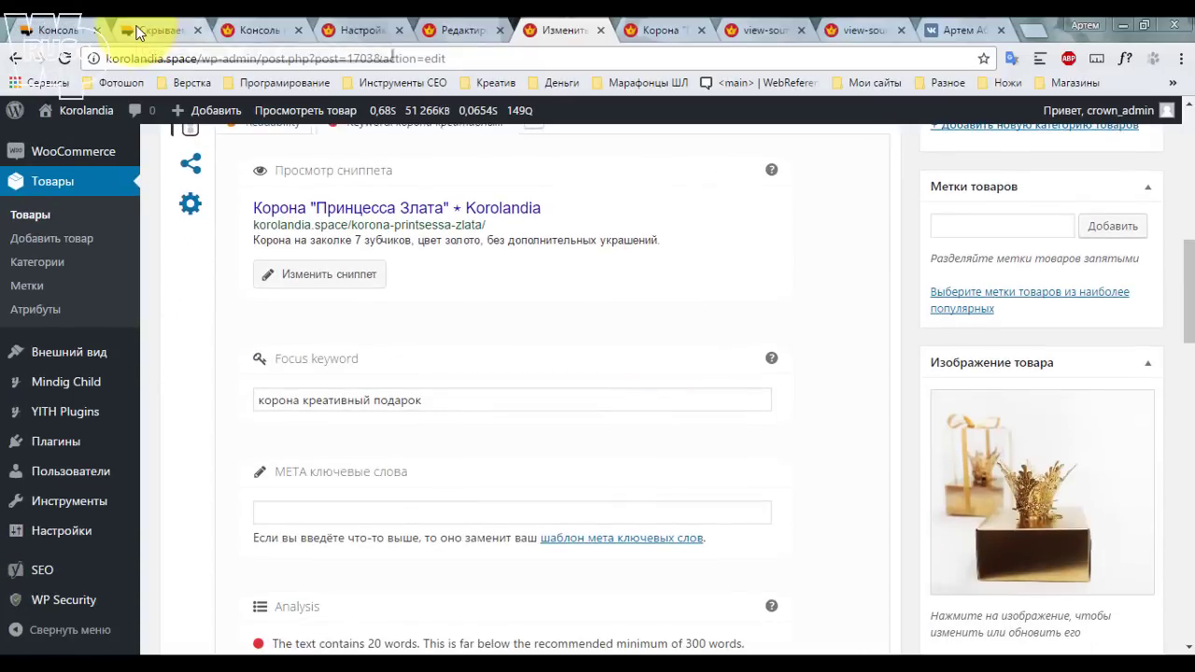
Switch to the WPRUSe article about hiding posts from the home page and open it for editing.
left_click(137, 33)
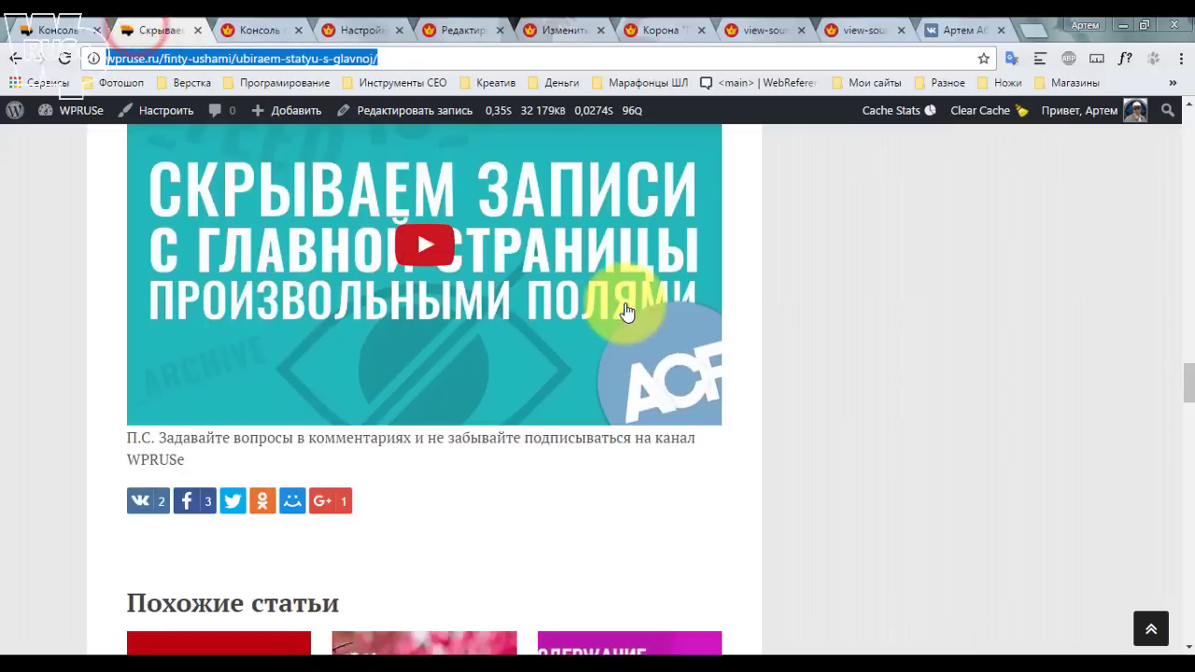
scroll(552, 299, "up", 3)
left_click(399, 104)
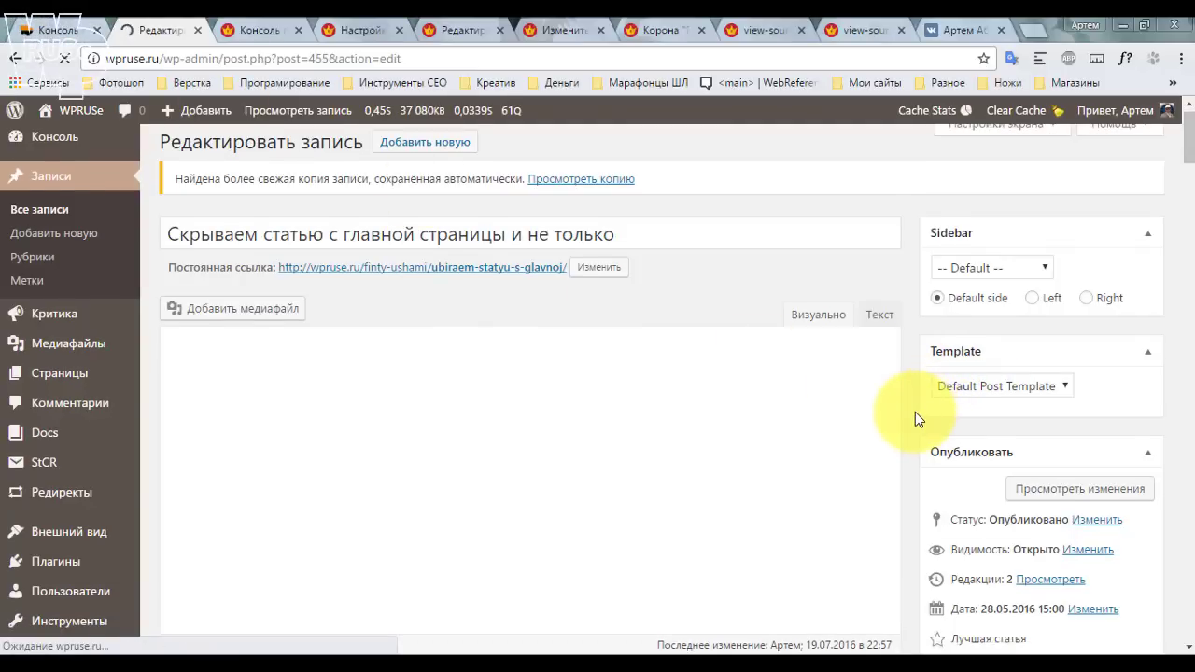
Copy "Скрываем статью с главной" from the post title into the post's Yoast focus keyword field.
scroll(915, 412, "down", 1)
scroll(914, 406, "down", 4)
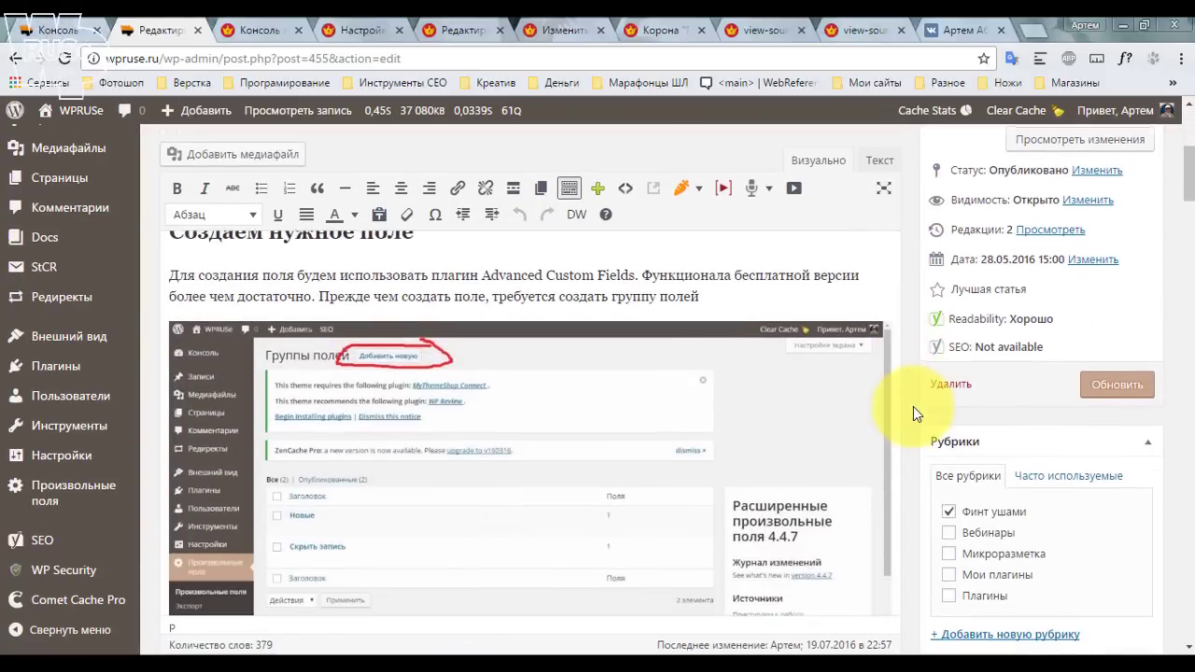
scroll(911, 398, "up", 5)
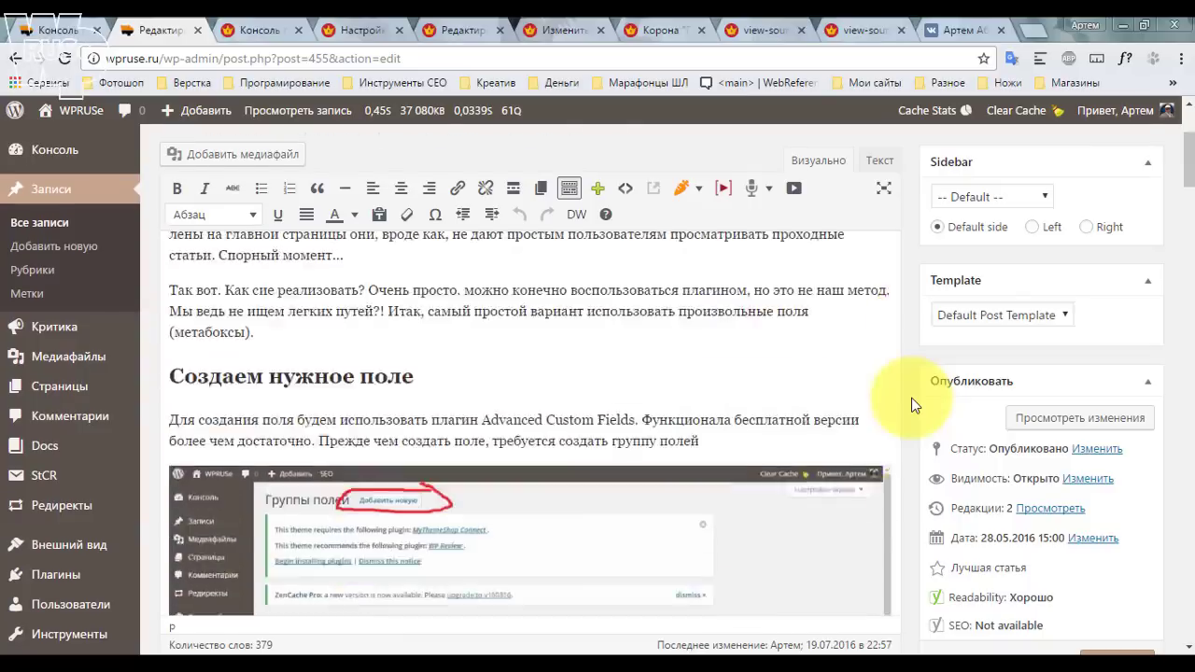
scroll(1034, 448, "down", 3)
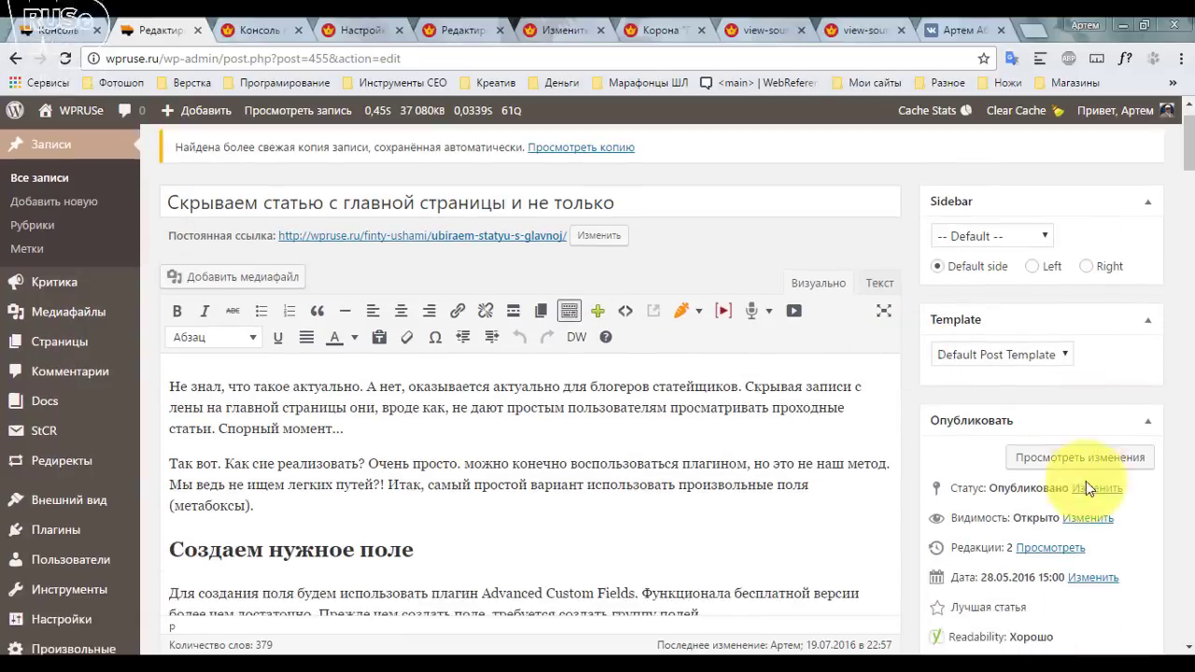
scroll(1046, 480, "up", 3)
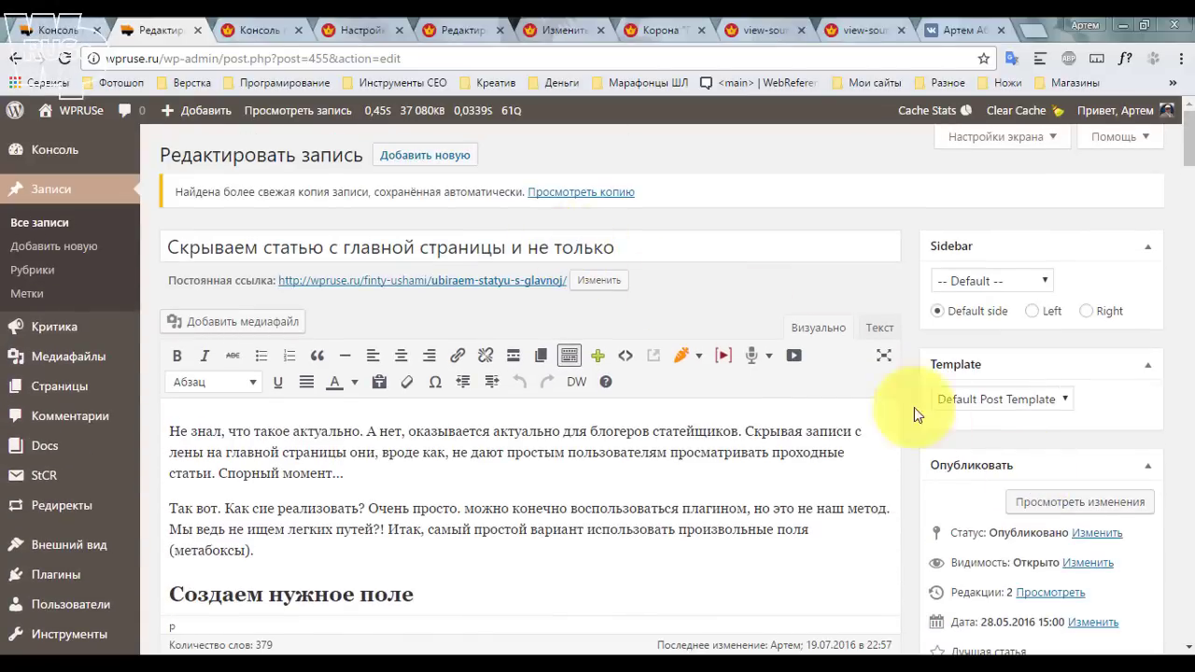
scroll(1002, 466, "down", 3)
scroll(803, 457, "up", 3)
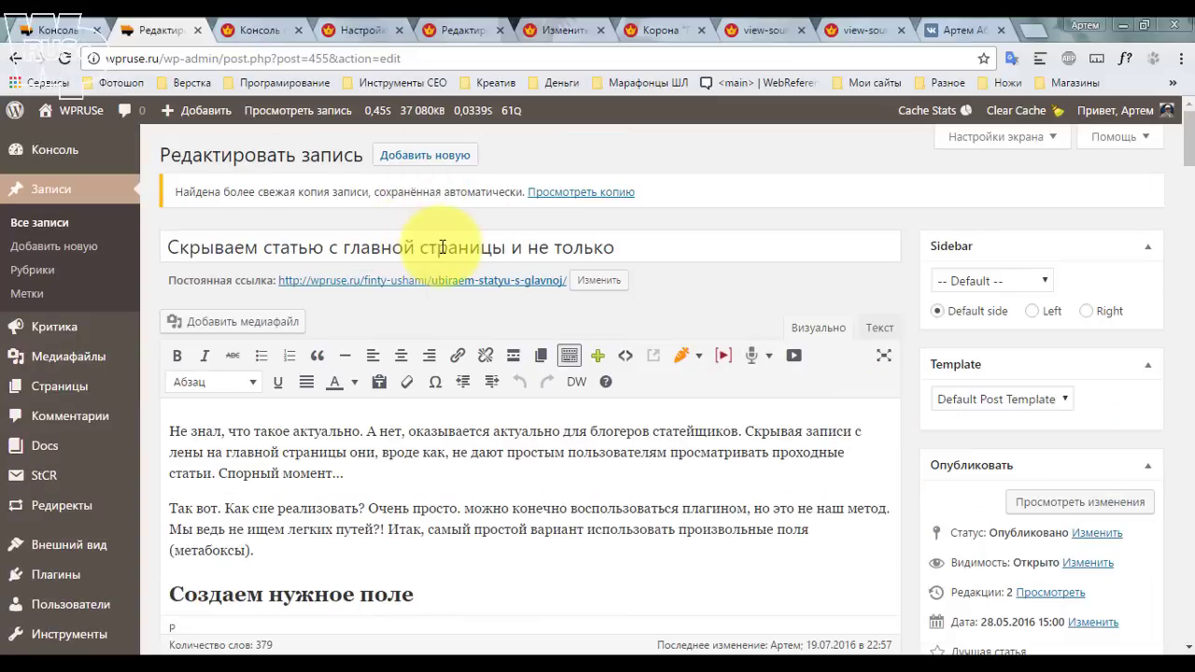
left_click_drag(415, 247, 169, 248)
key("ctrl+c")
scroll(987, 373, "down", 15)
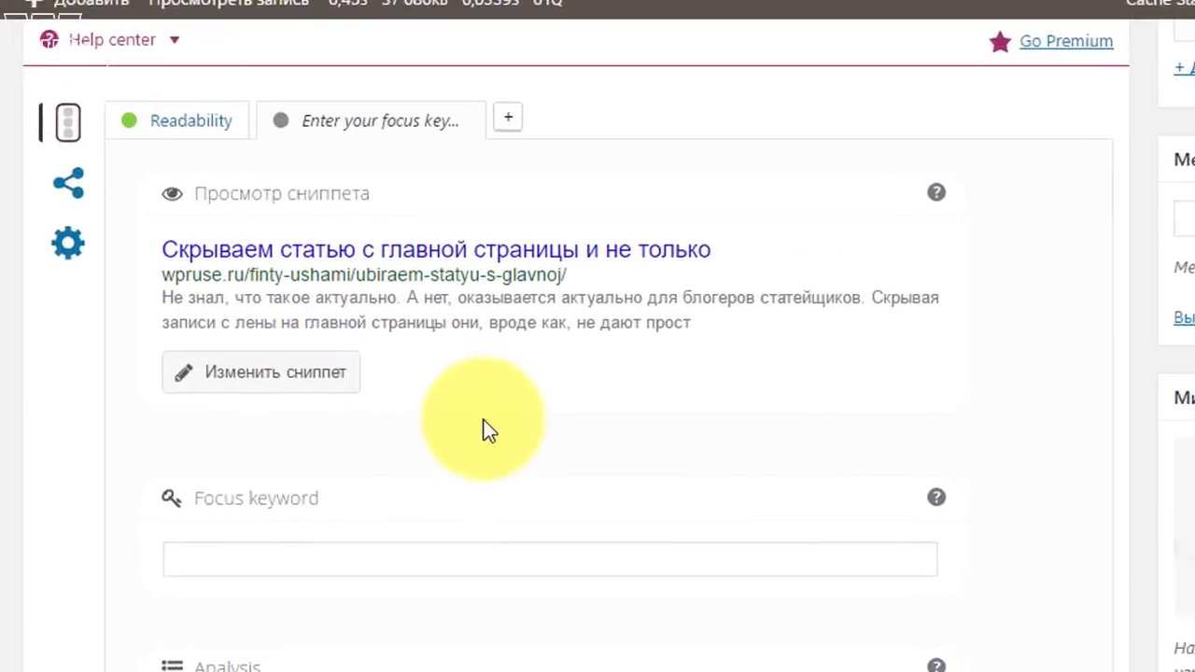
left_click(350, 492)
key("ctrl+v")
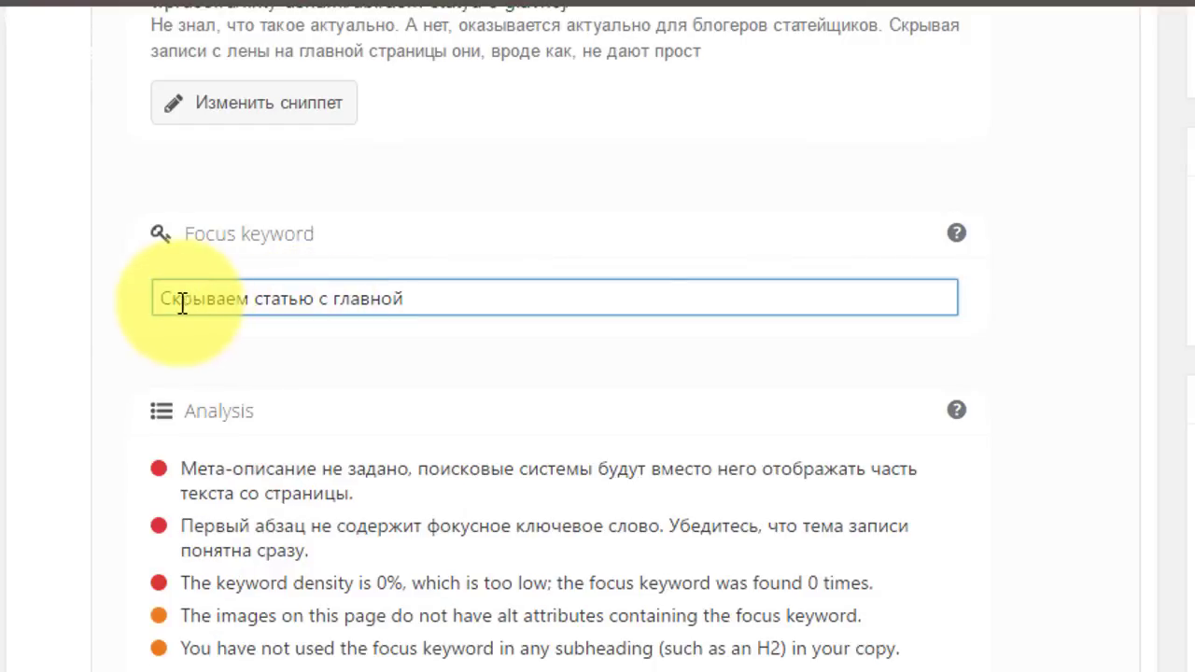
Edit the focus keyword to "скрыть статью с главной" and update the post.
left_click(170, 298)
type("с")
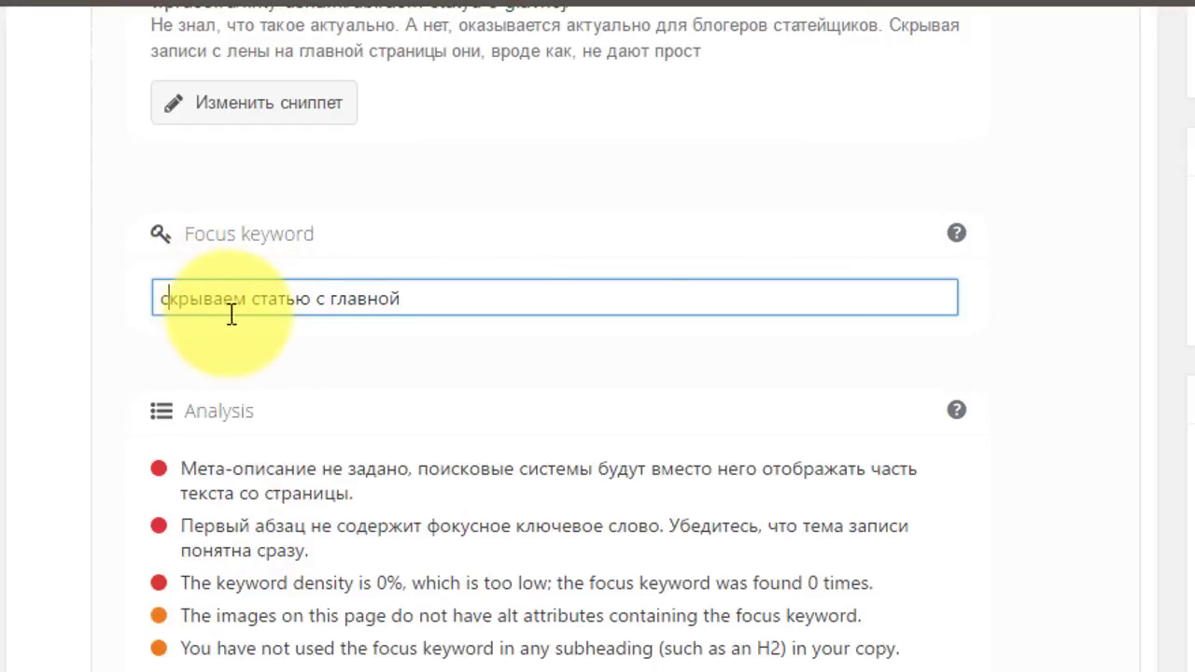
left_click(221, 301)
key("BackSpace")
key("BackSpace")
key("BackSpace")
key("BackSpace")
type("ть")
scroll(703, 411, "up", 2)
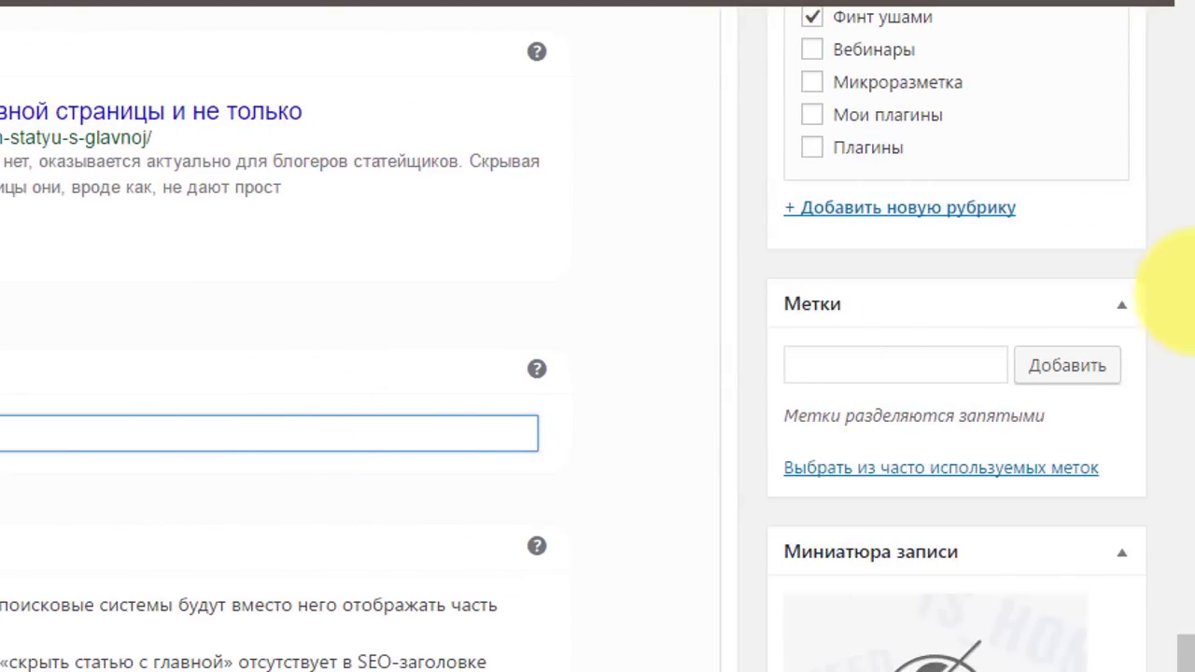
scroll(1120, 448, "up", 10)
left_click(1075, 635)
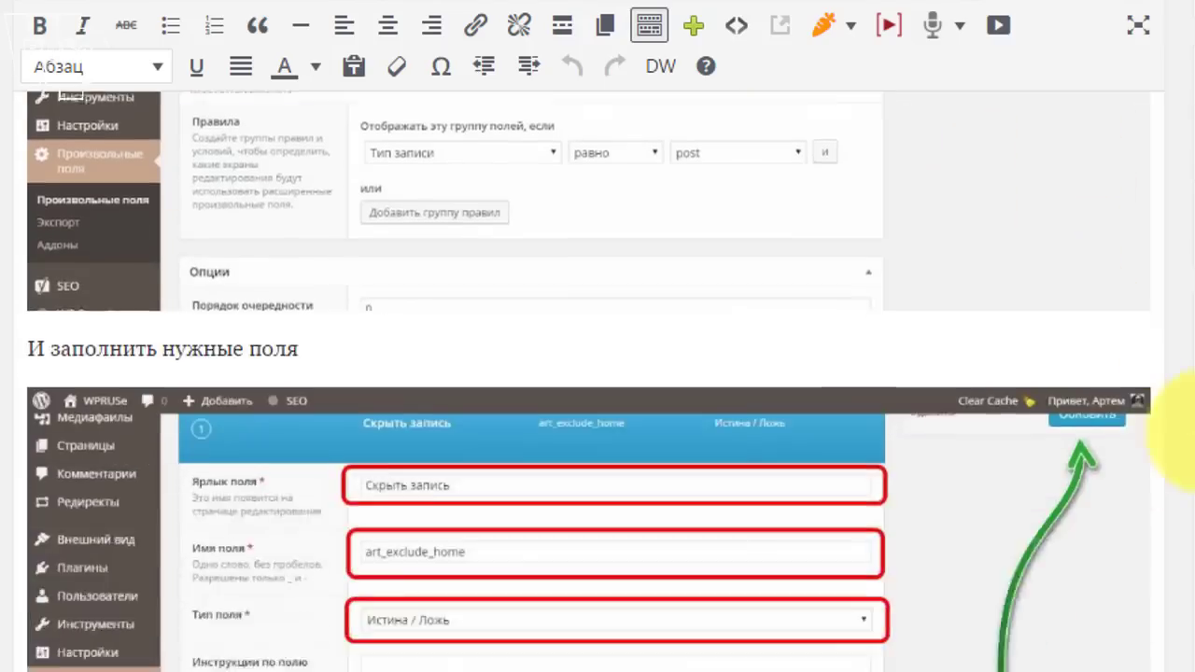
Enter "В статье разбирается способ скрыть статью с главной с помощью произвольных поле" as the post's meta description in the snippet editor.
scroll(1173, 434, "down", 15)
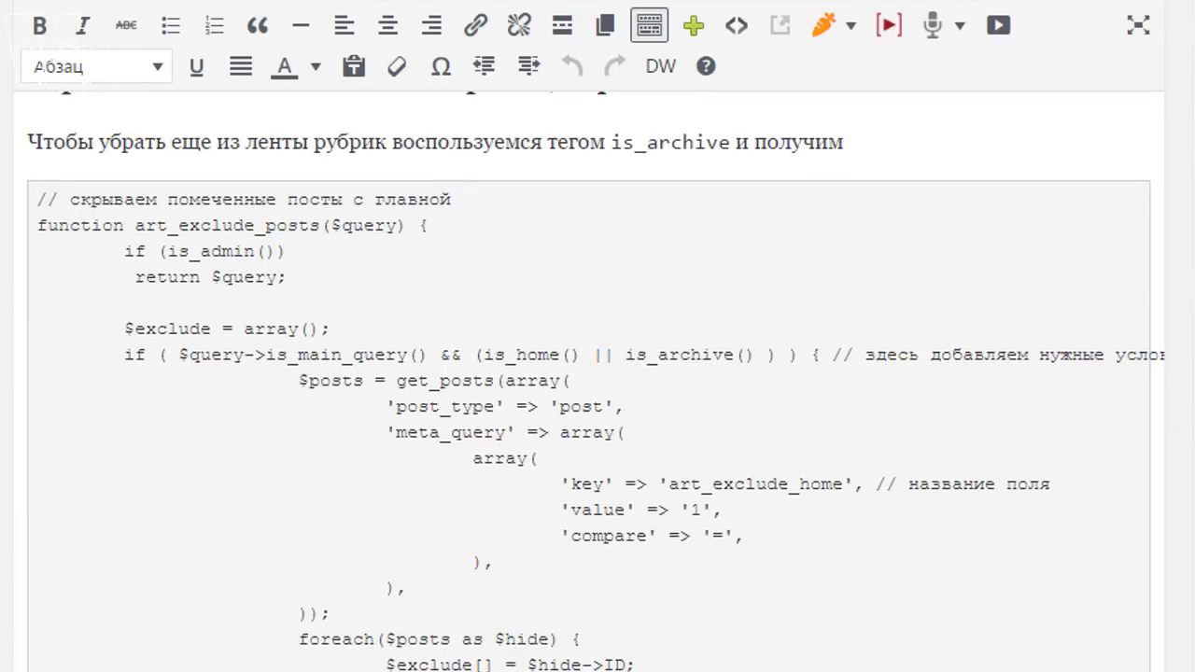
scroll(346, 507, "down", 20)
scroll(504, 411, "up", 3)
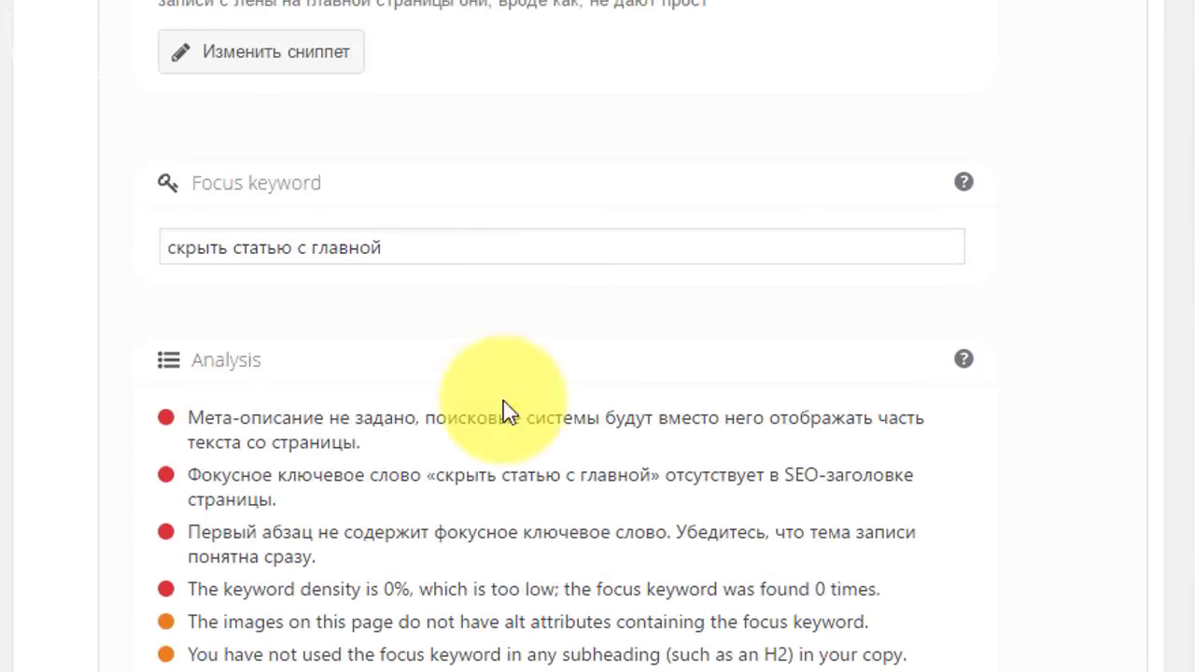
left_click(333, 63)
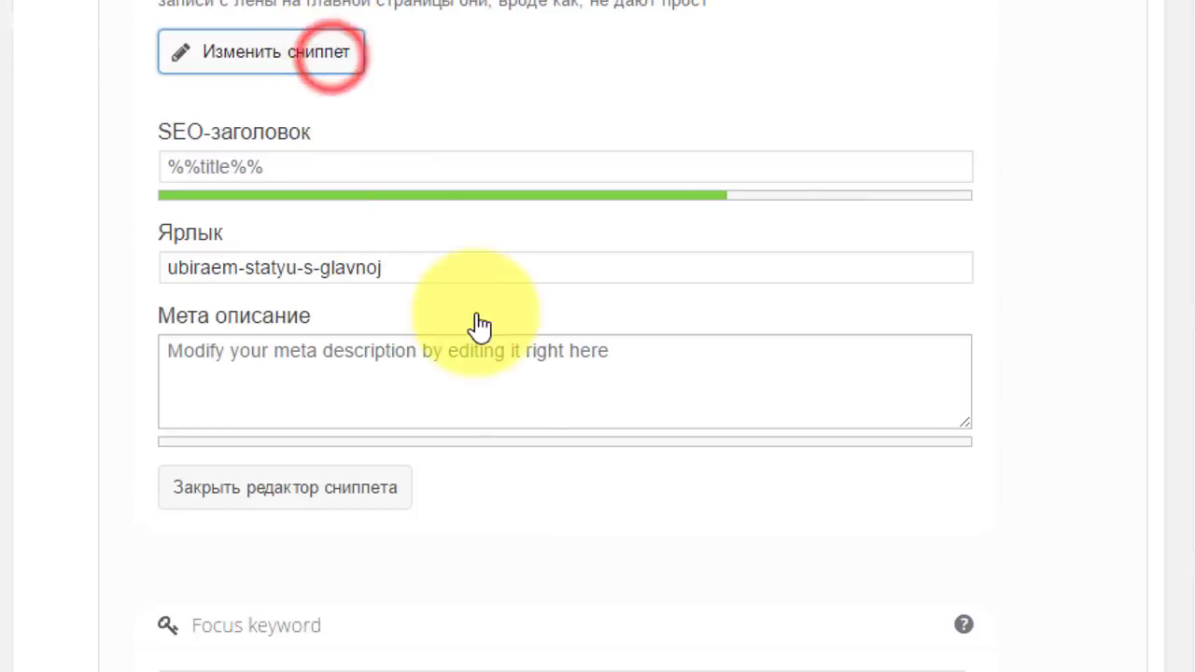
left_click(403, 366)
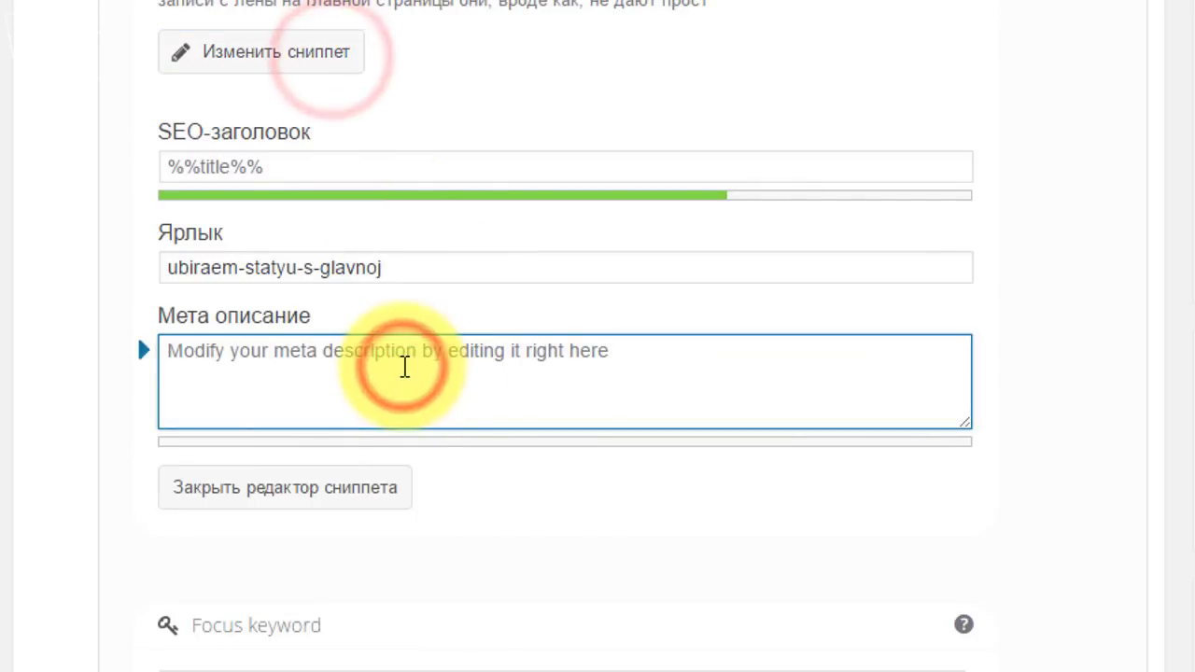
type("В статье разбирается способ скрыть статью с главной с помощю произвольныз")
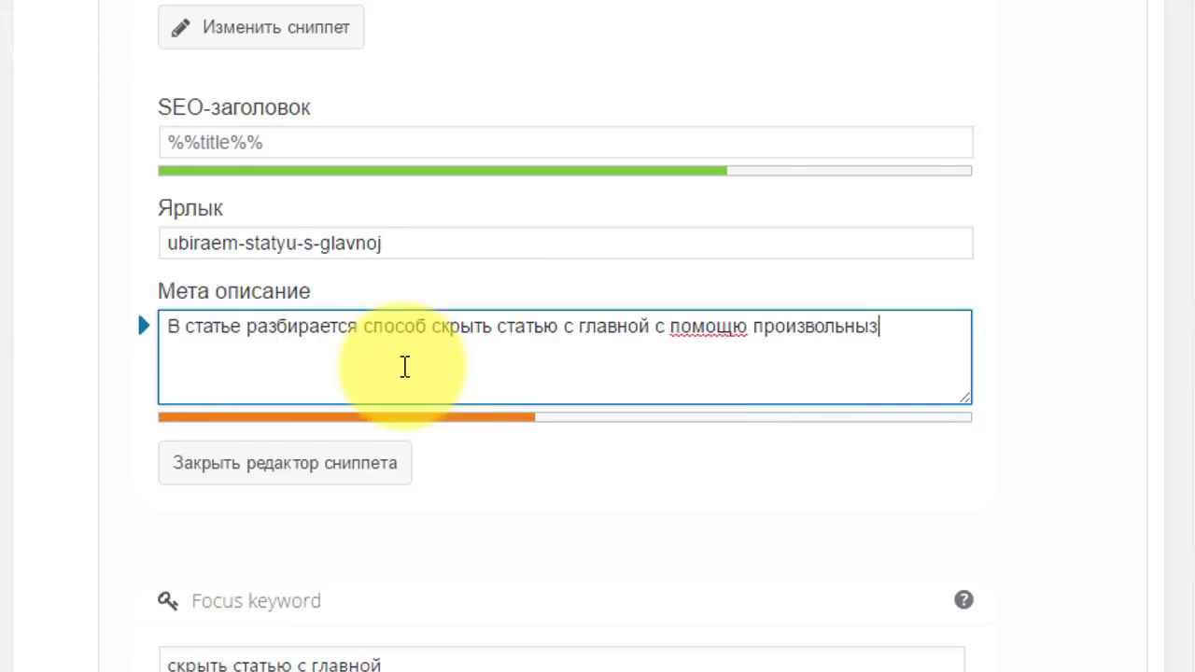
key("BackSpace")
type("х поле")
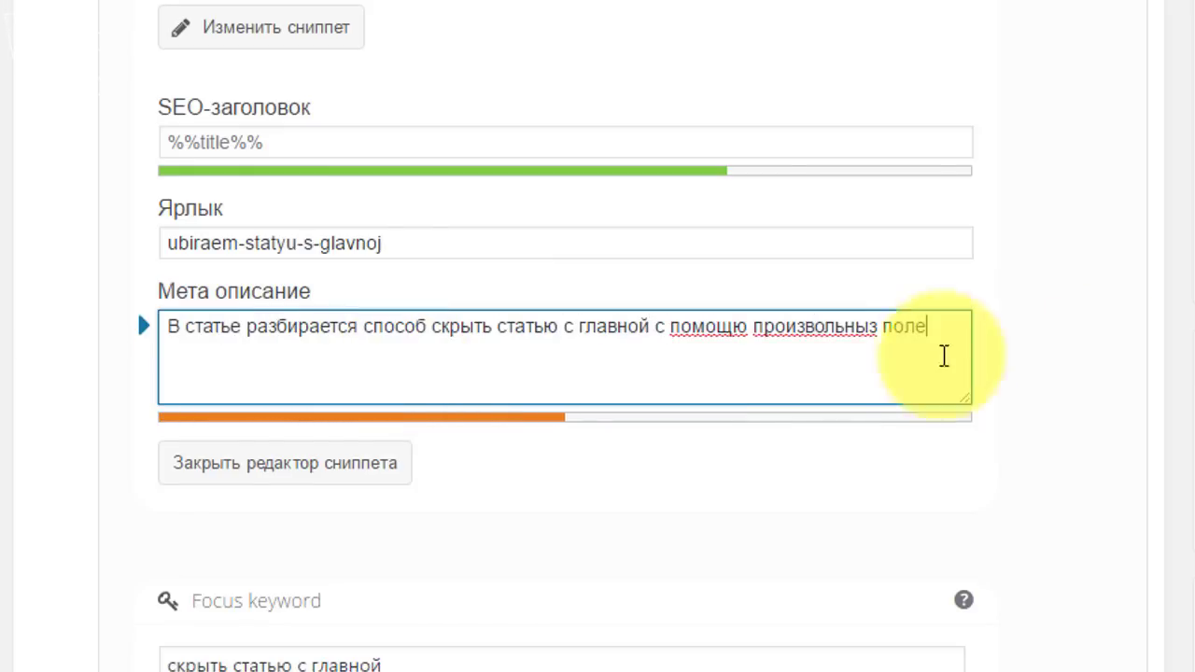
left_click(874, 330)
left_click(736, 326)
type("ь")
Check the focus keyword in the meta description and snippet preview, and read the post's SEO analysis.
scroll(1032, 405, "down", 2)
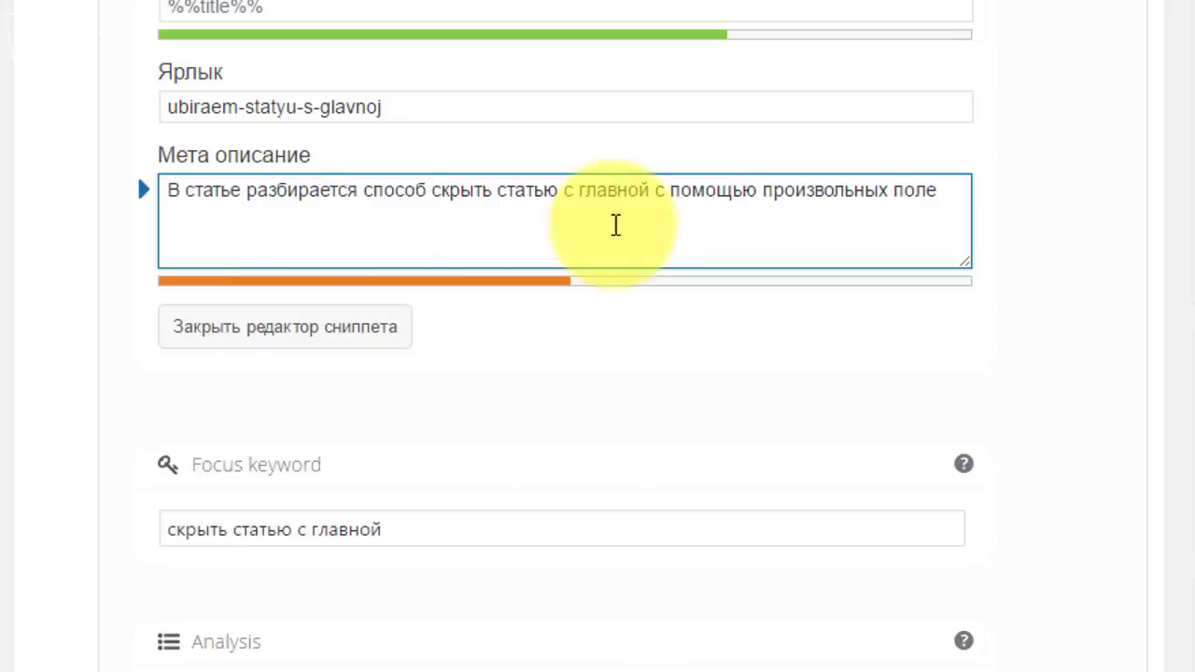
left_click_drag(558, 193, 361, 196)
scroll(361, 196, "up", 10)
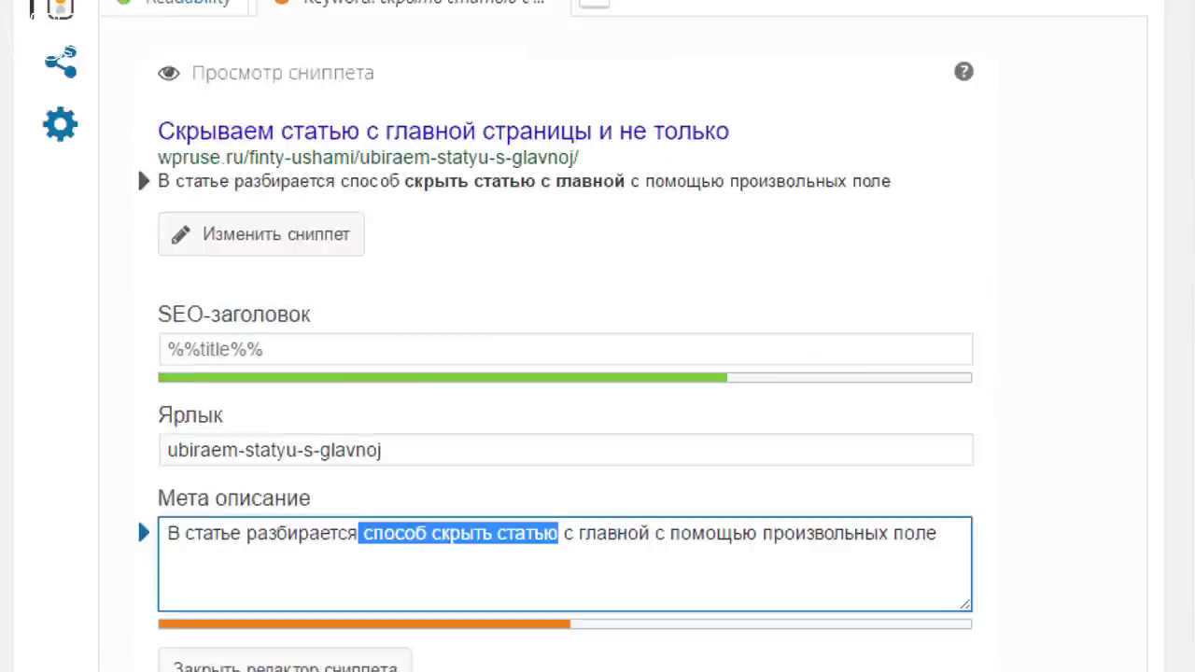
scroll(228, 309, "down", 15)
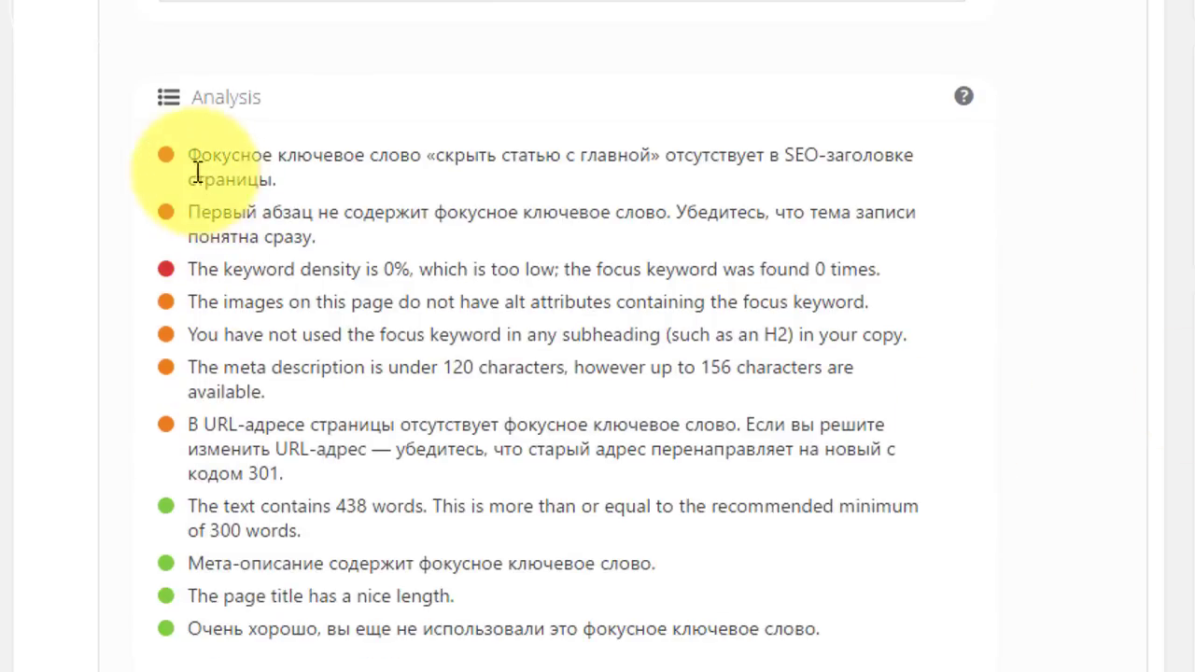
triple_click(369, 173)
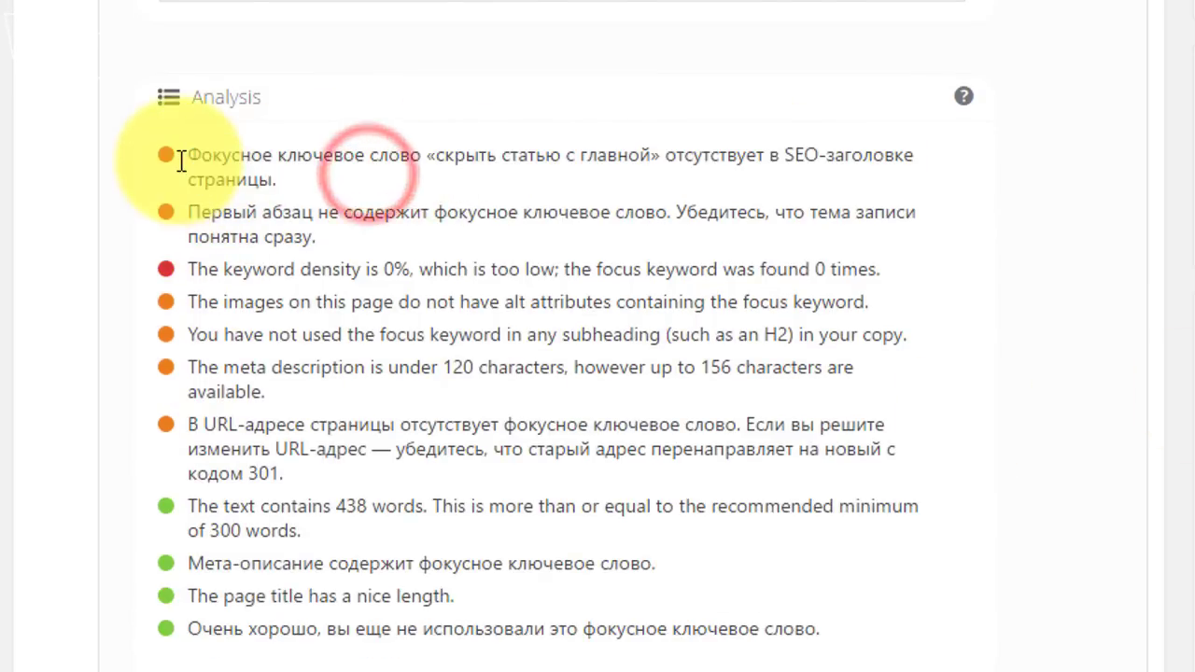
scroll(490, 455, "up", 3)
scroll(840, 532, "up", 3)
scroll(840, 532, "up", 4)
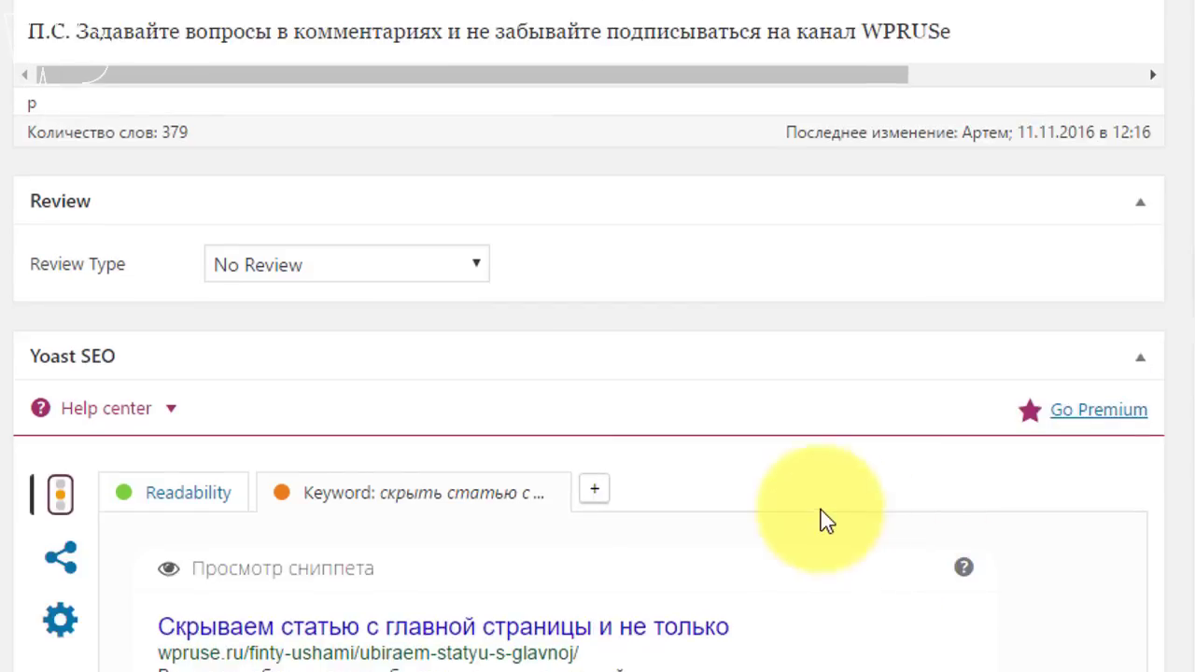
scroll(569, 440, "down", 3)
scroll(485, 433, "down", 3)
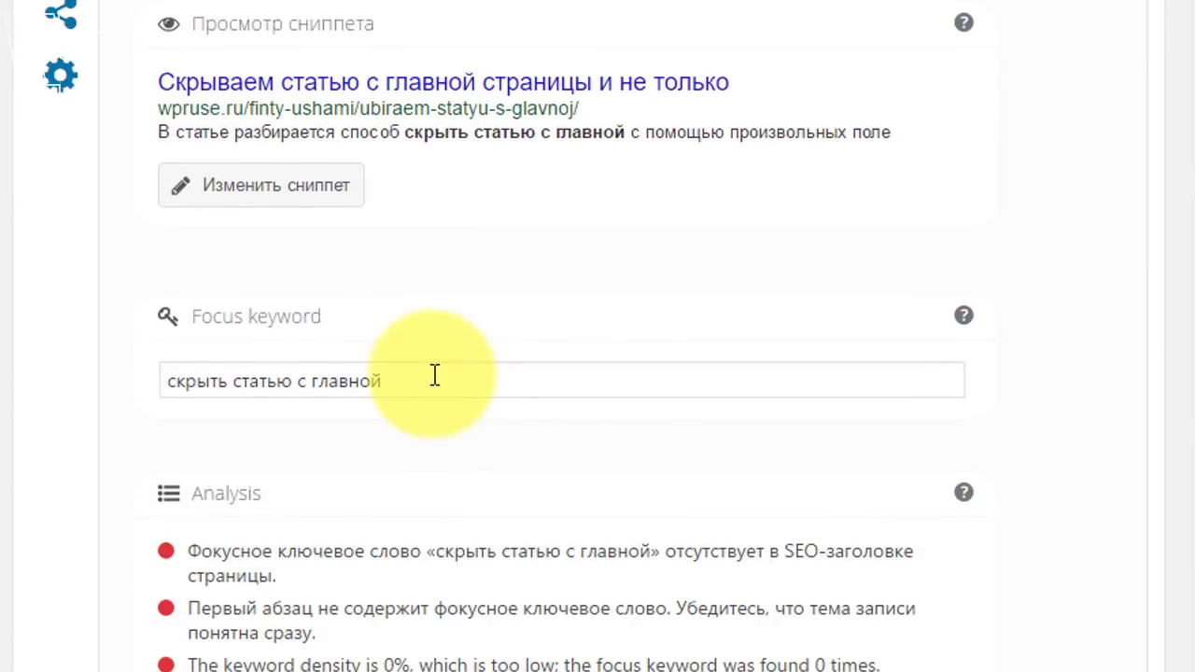
Reopen the snippet editor and set the SEO title to "Как скрыть статью с главной страницы без плагинов почти".
left_click(301, 192)
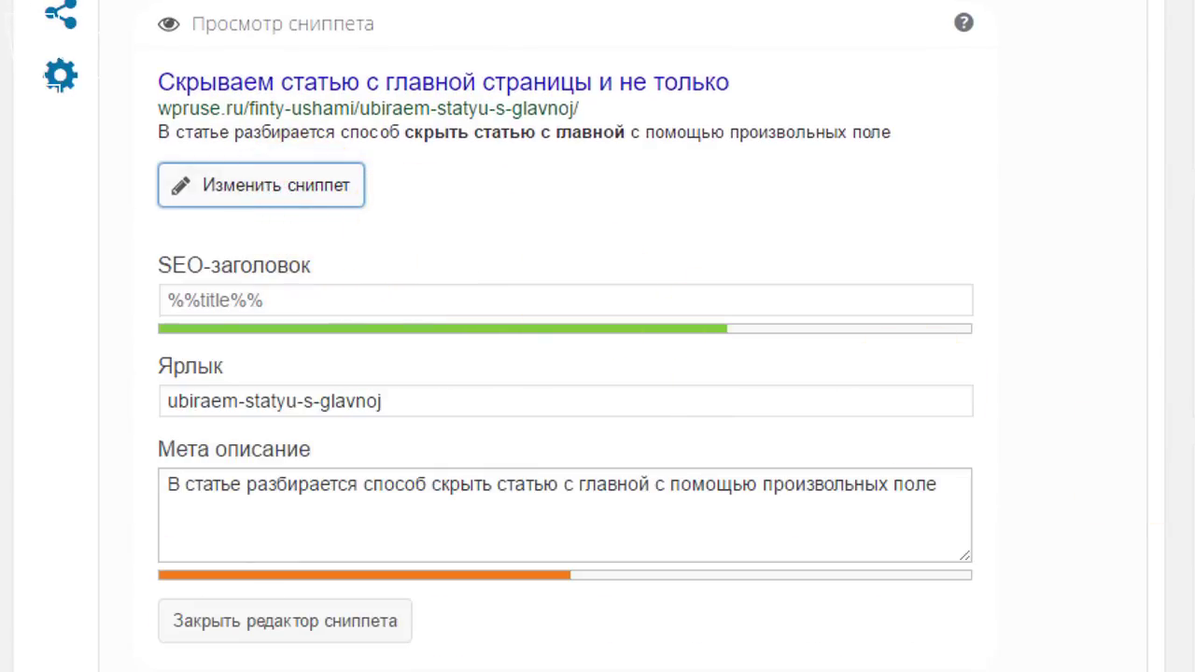
scroll(597, 336, "up", 5)
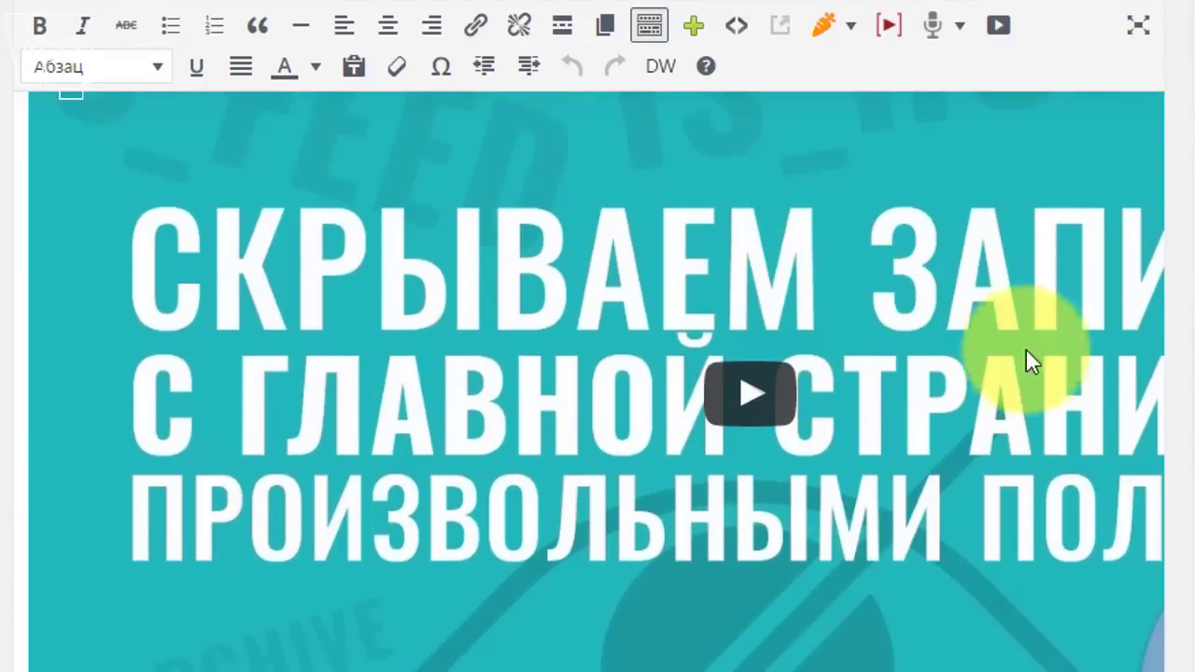
right_click(254, 2)
key("Escape")
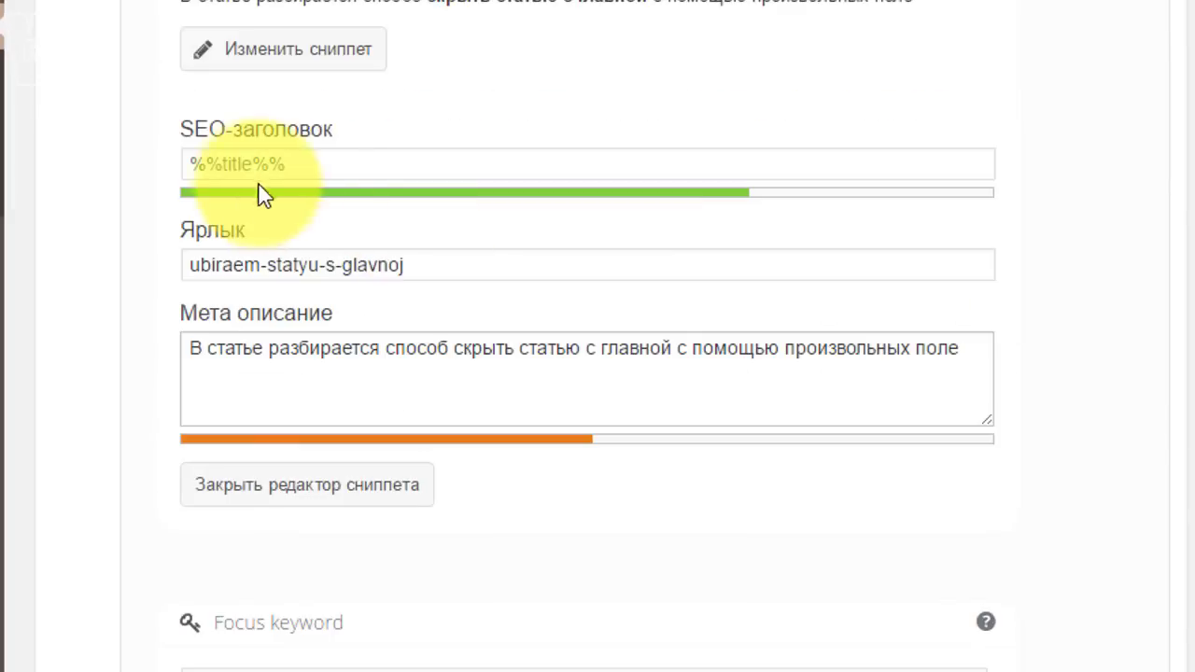
left_click(310, 161)
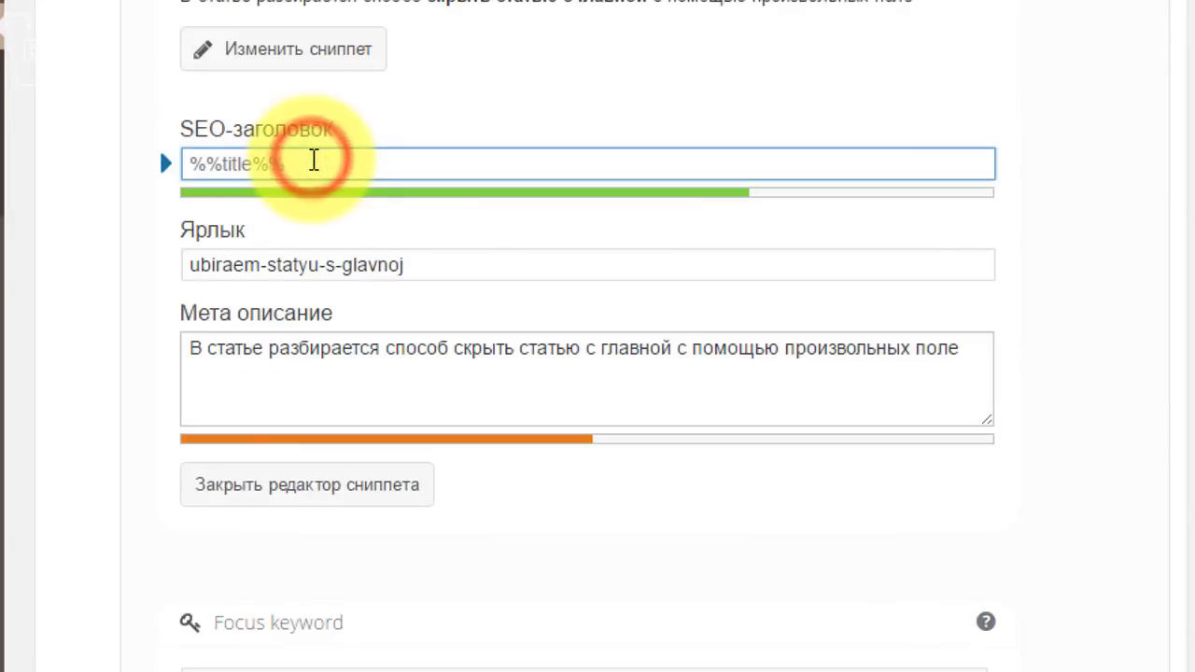
type("Как скрыть ста")
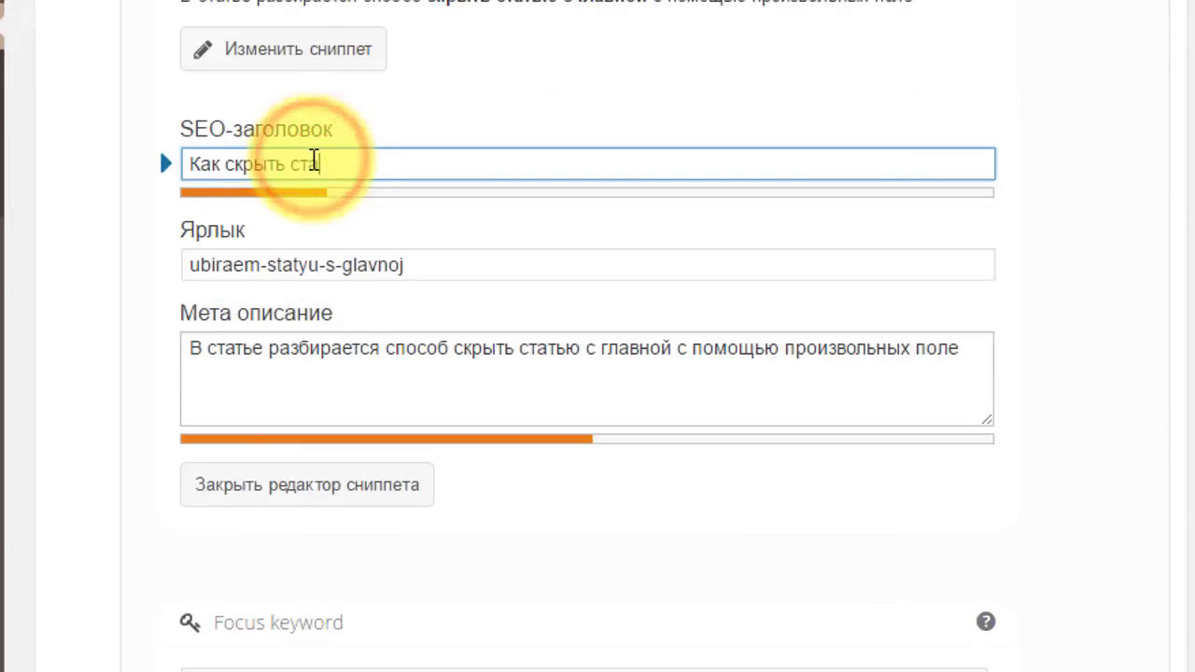
type("тья с главной страницы без плагино почти")
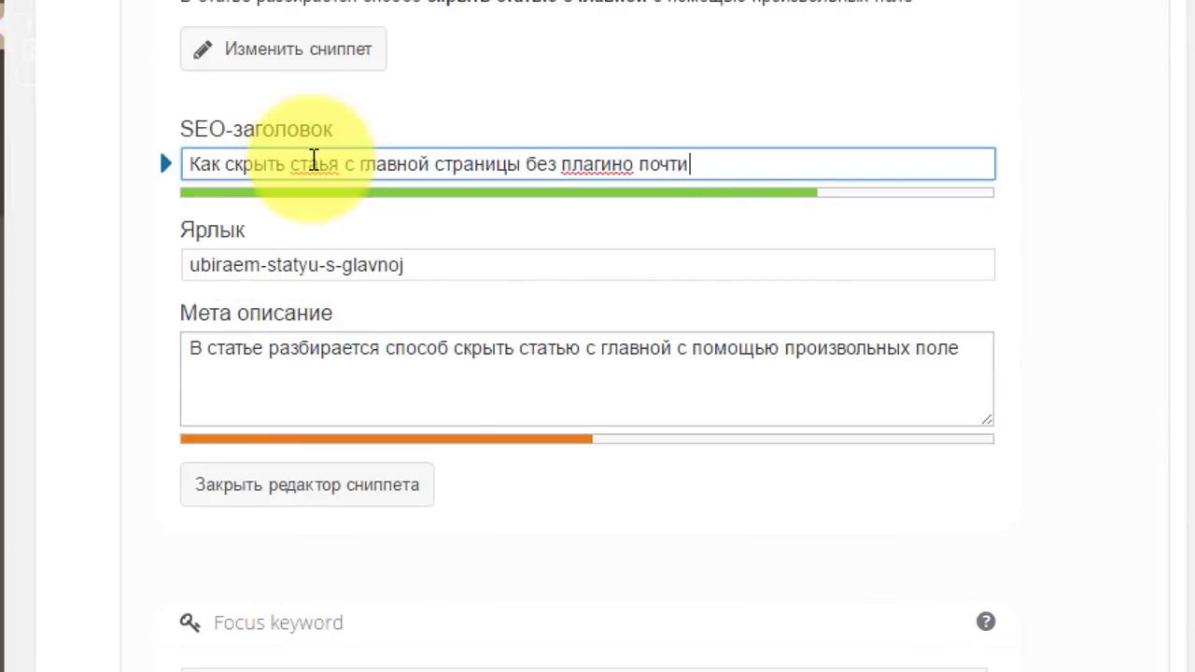
left_click(635, 164)
type("в")
left_click(318, 164)
type("т")
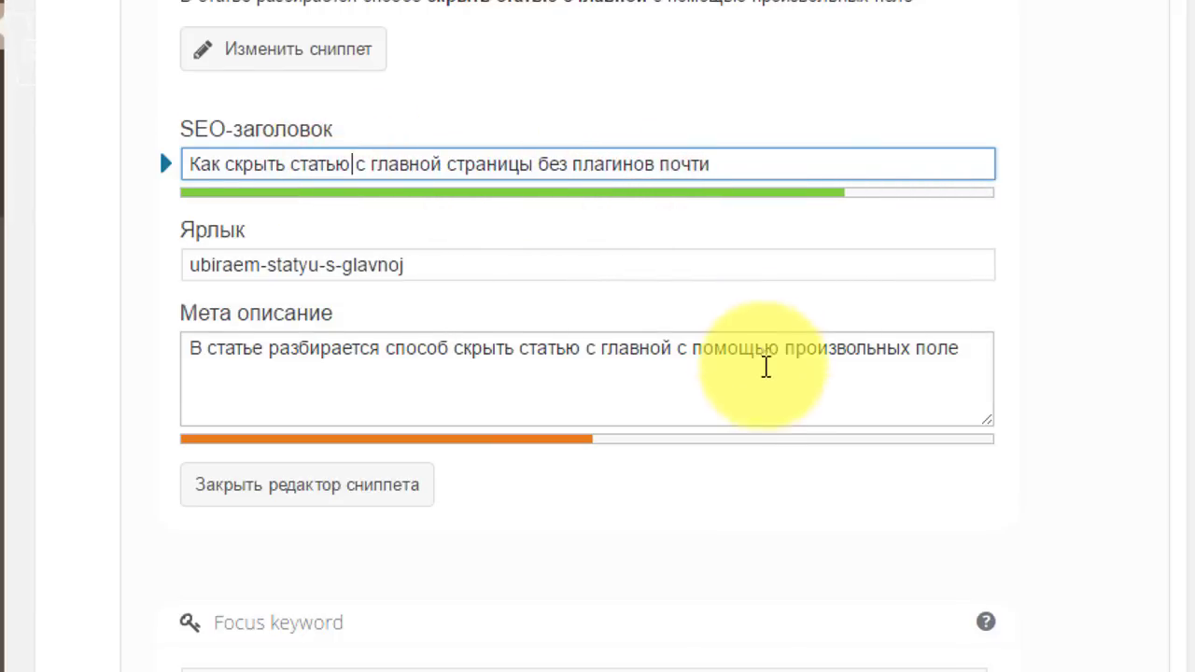
Review the post's focus keyword analysis with the new SEO title in place.
scroll(762, 370, "down", 4)
scroll(1088, 405, "up", 6)
scroll(1074, 413, "down", 7)
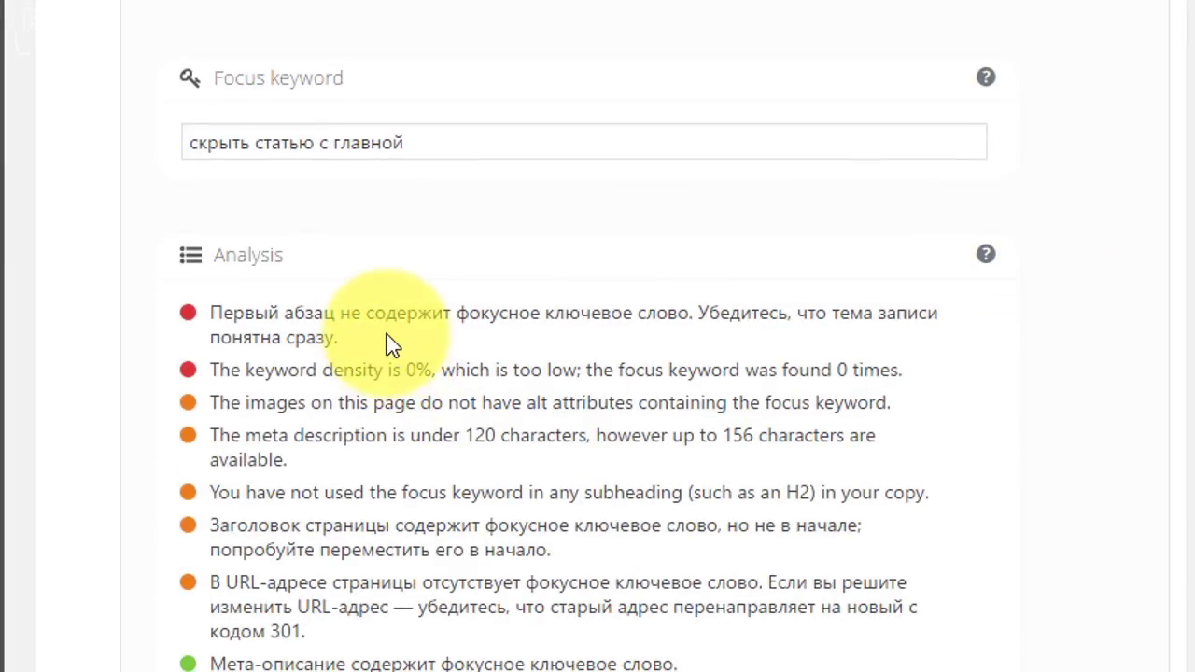
Read the analysis remark about the focus keyword missing from the first paragraph, and locate the article's opening paragraph in the editor.
left_click_drag(368, 343, 224, 304)
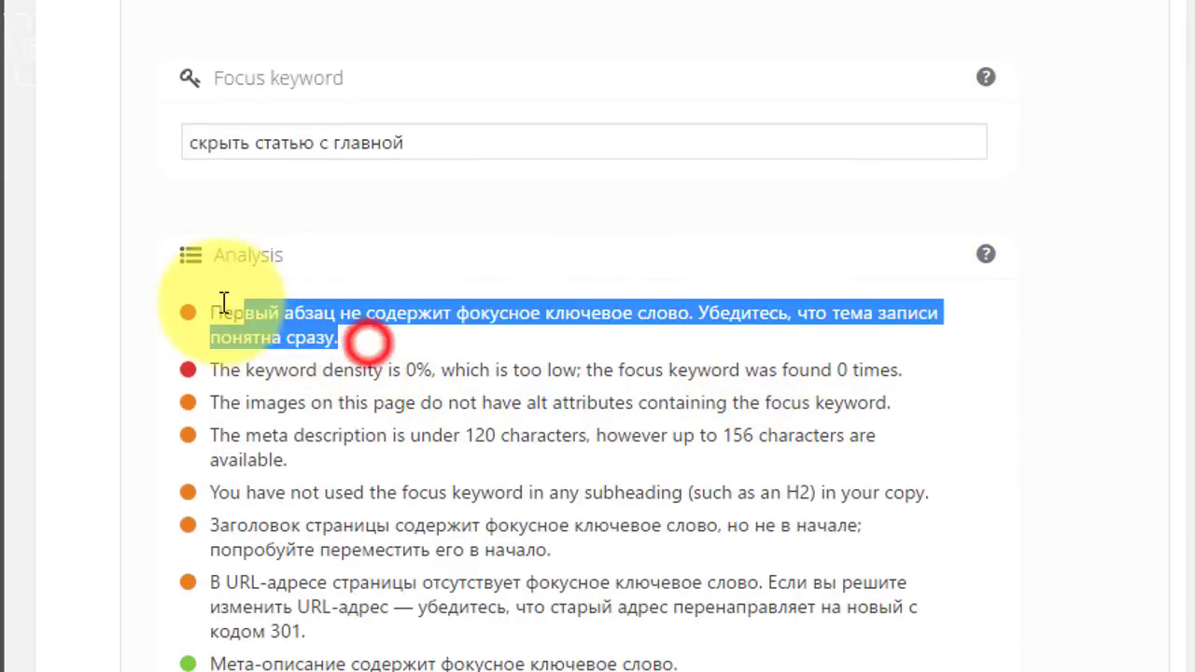
left_click(224, 310)
scroll(859, 374, "up", 5)
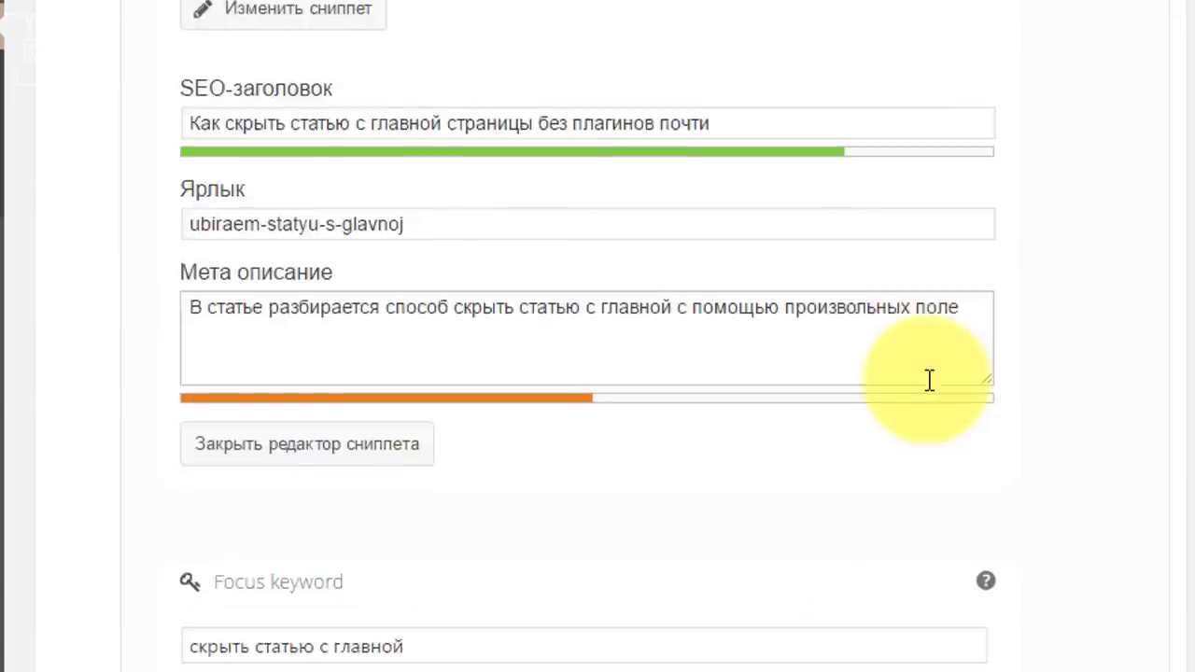
scroll(1026, 392, "up", 6)
scroll(896, 350, "down", 6)
scroll(840, 338, "up", 11)
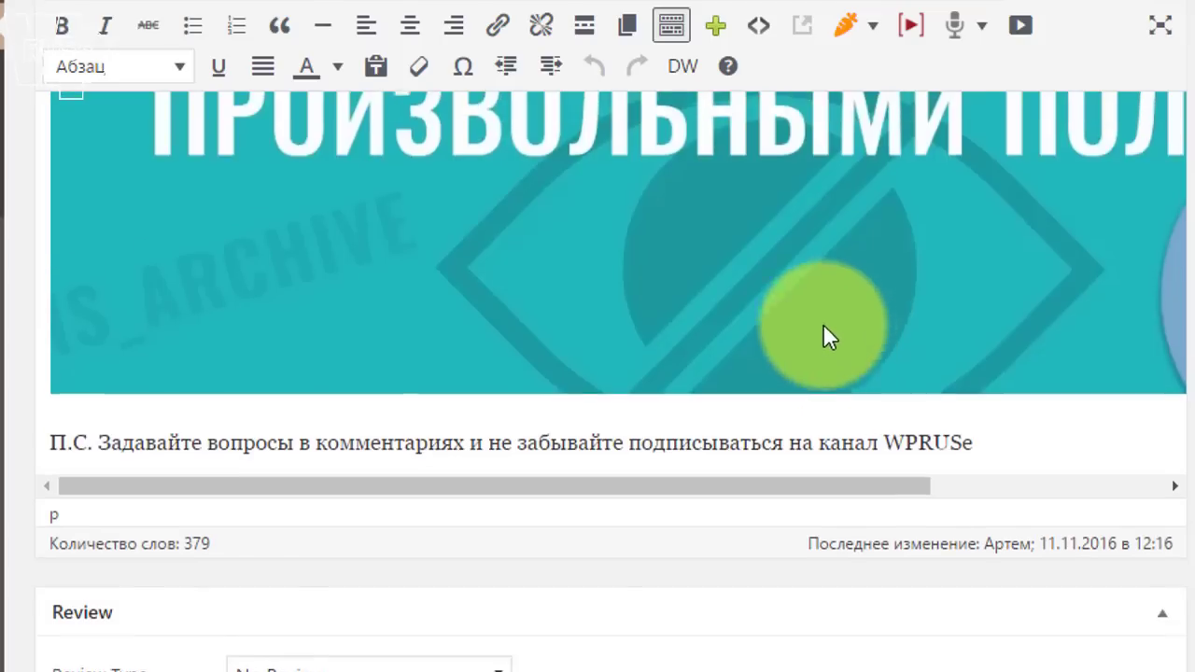
scroll(823, 336, "up", 8)
scroll(318, 256, "up", 10)
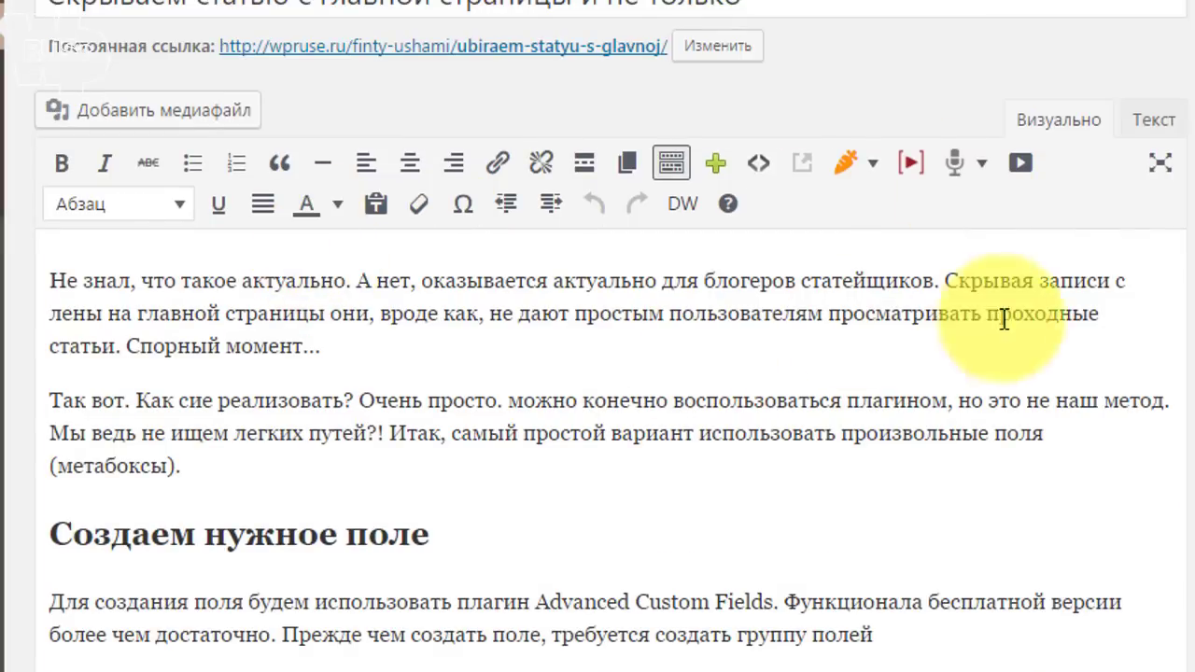
Reword the article's first sentence by removing "такое" and adding "скрыть статью с главной страницы" after "актуально".
left_click_drag(240, 280, 181, 280)
key("BackSpace")
left_click(284, 280)
type("скрыть записи")
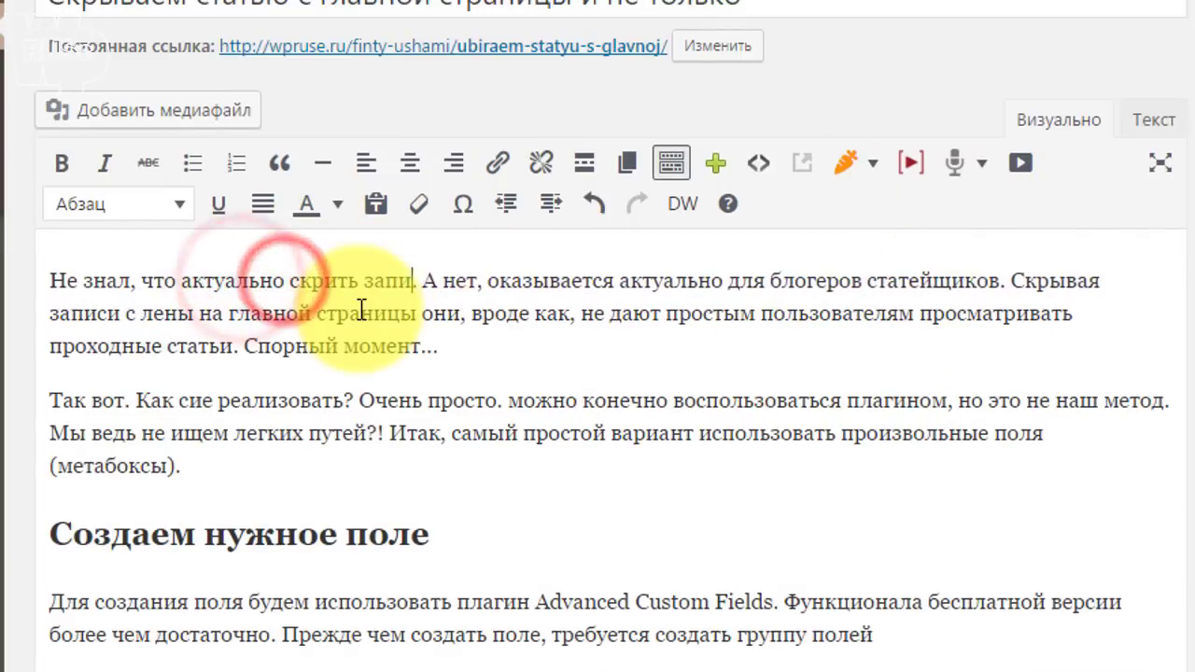
key("BackSpace")
key("BackSpace")
key("BackSpace")
key("BackSpace")
key("BackSpace")
key("BackSpace")
key("BackSpace")
key("BackSpace")
key("BackSpace")
key("BackSpace")
type("ыть стаью с главн")
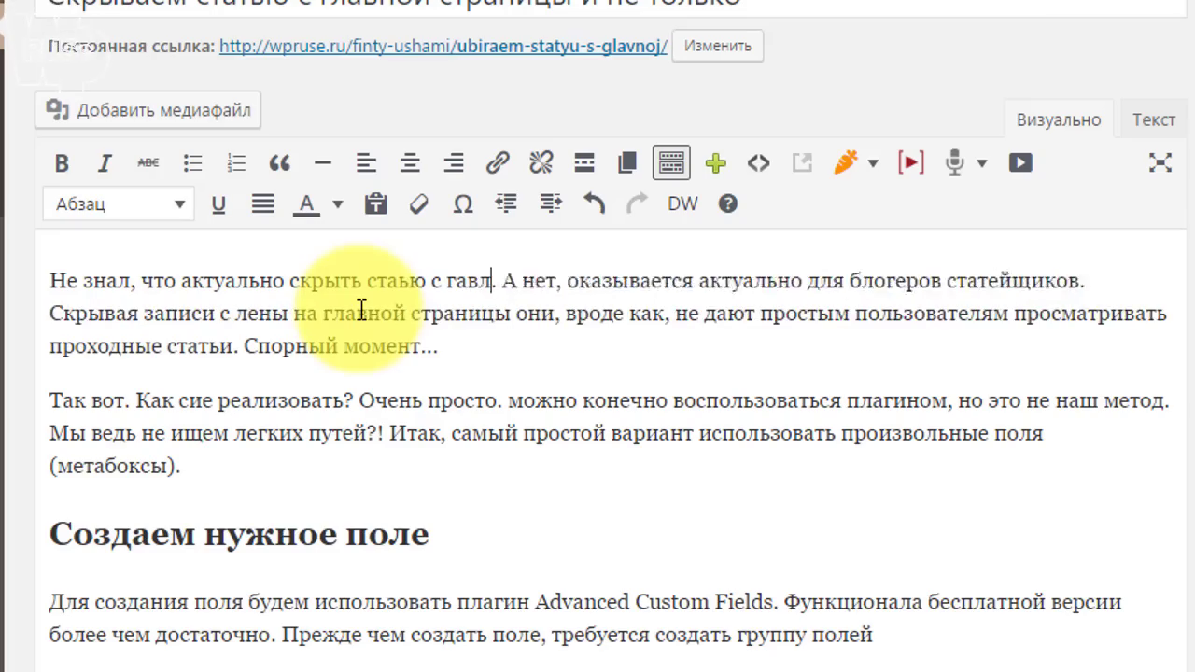
key("BackSpace")
key("BackSpace")
key("BackSpace")
type("лавной страницы")
Re-read the post's focus keyword analysis with the reworded opening paragraph, from the keyword density down to the last remark.
scroll(1099, 484, "down", 20)
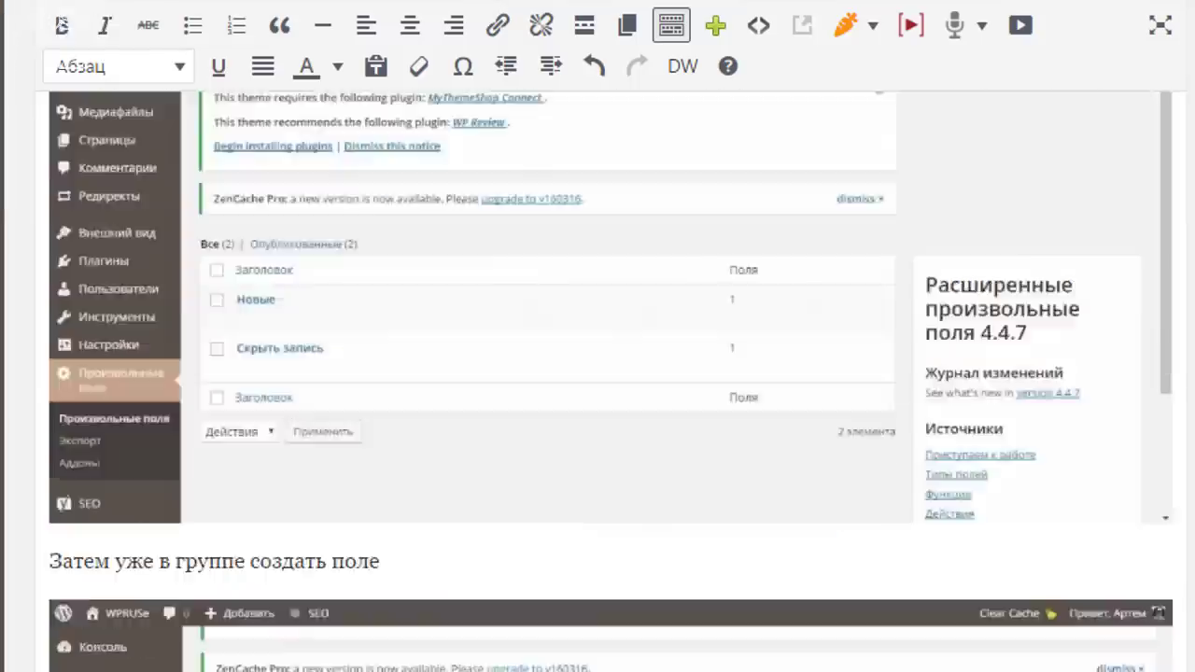
scroll(1094, 473, "up", 7)
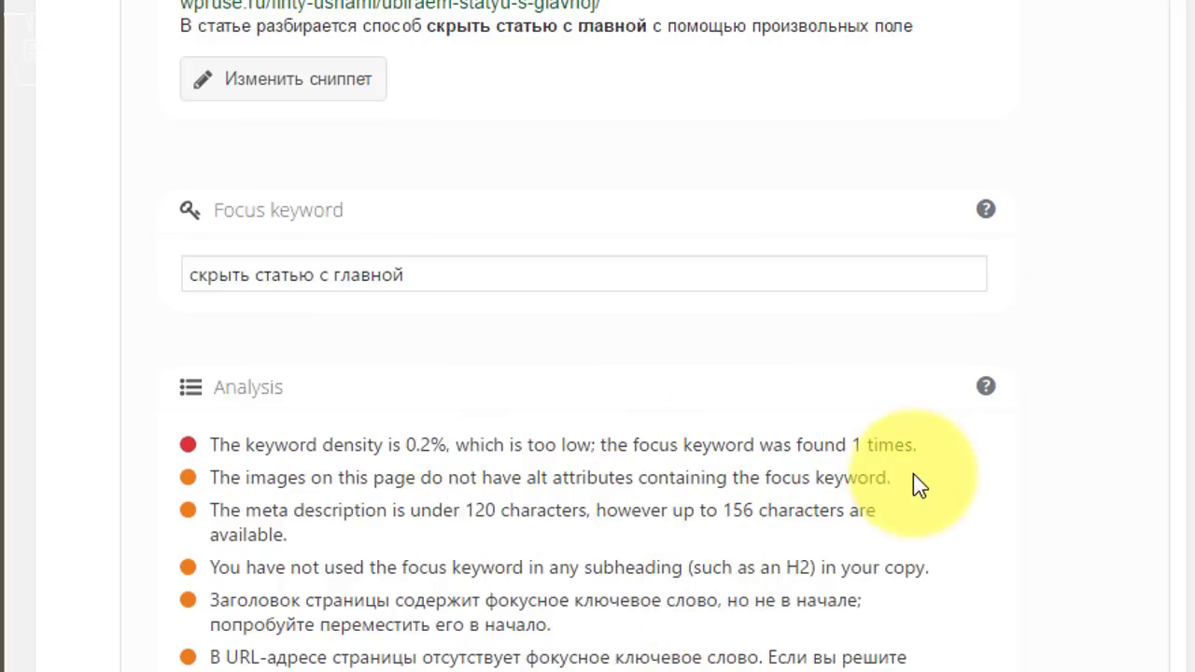
scroll(913, 473, "down", 2)
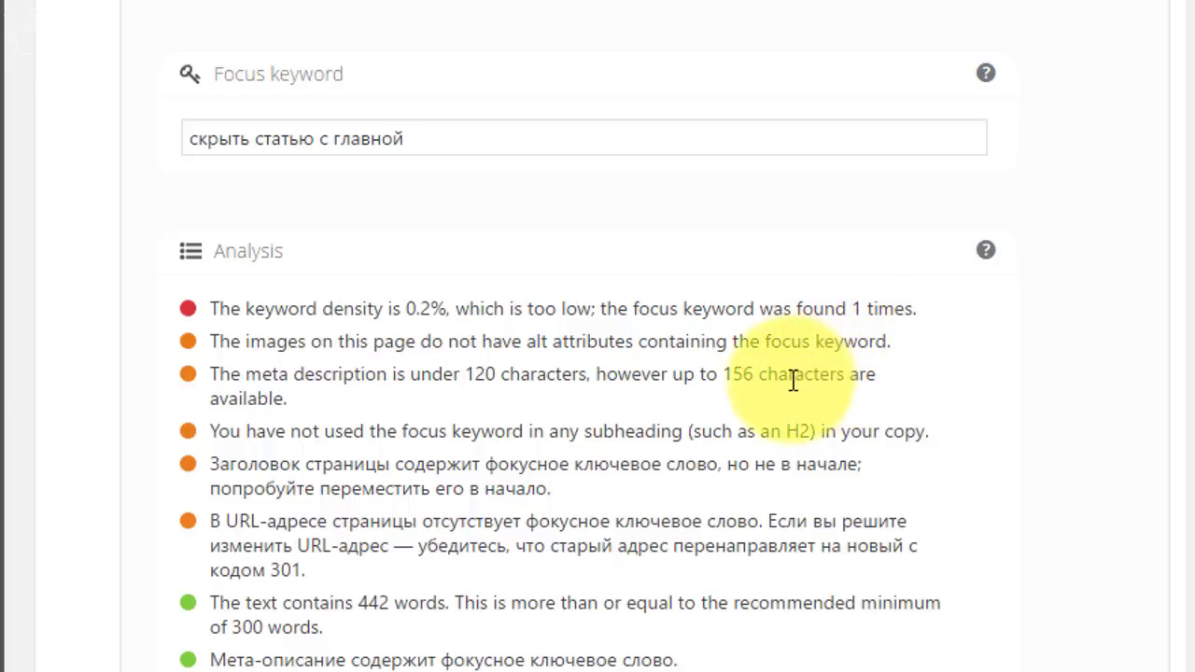
scroll(784, 383, "down", 4)
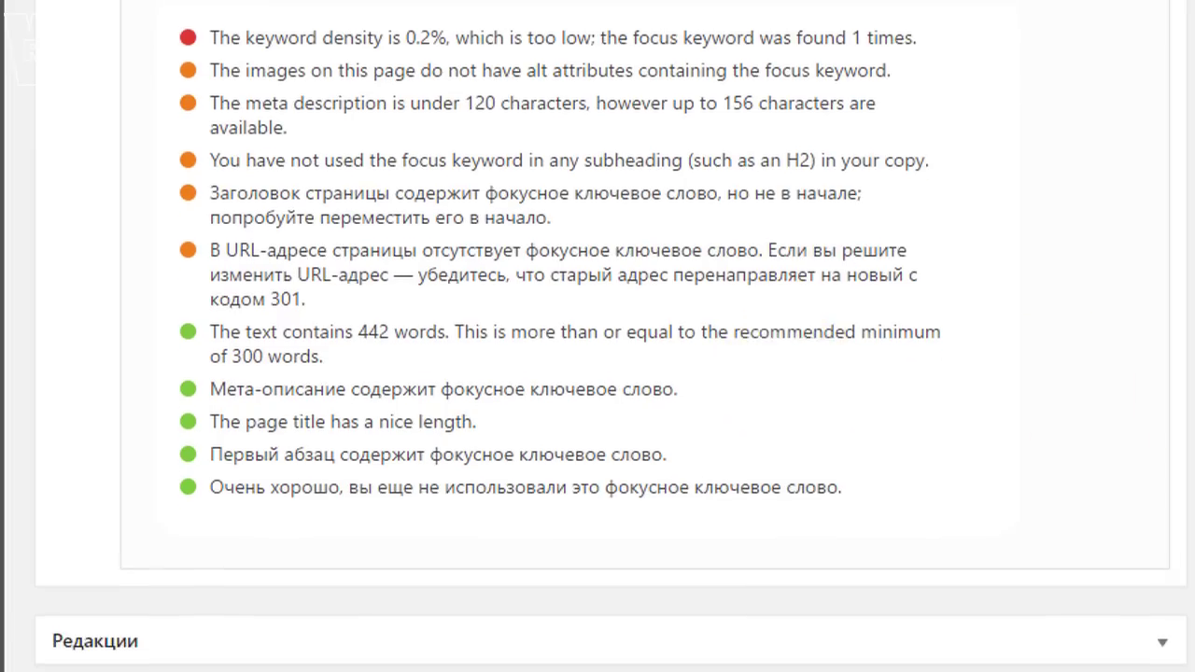
Check the post's Readability and SEO ratings among its publishing details, and go over the snippet preview and keyword analysis once more.
scroll(979, 551, "up", 10)
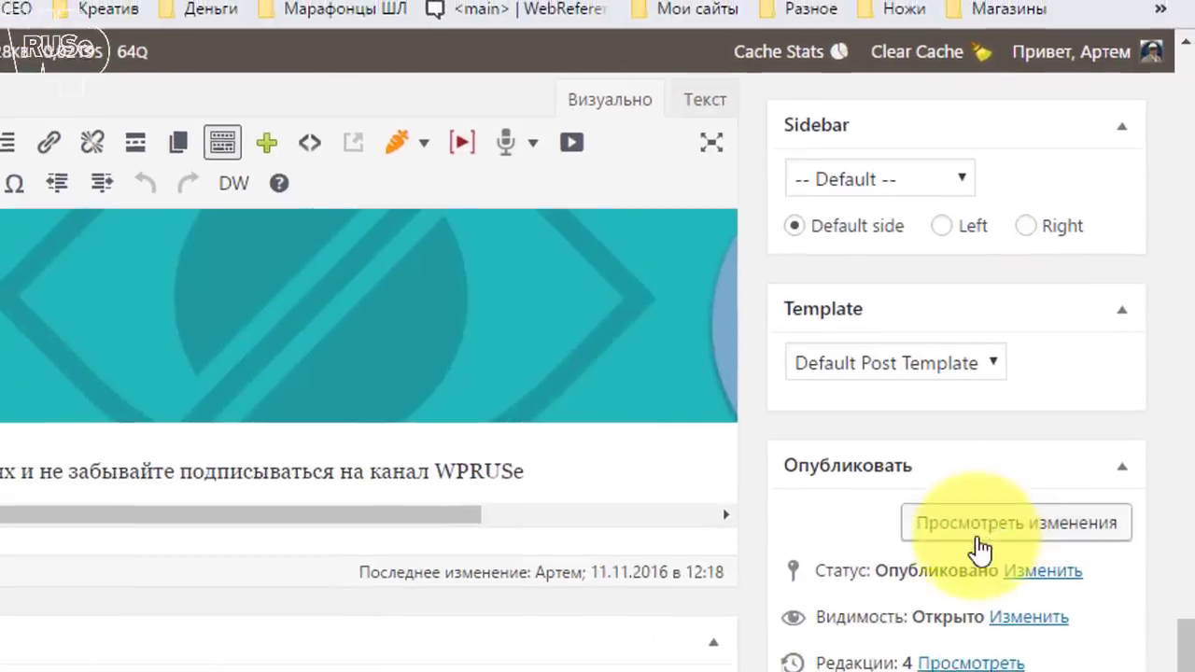
scroll(793, 401, "down", 5)
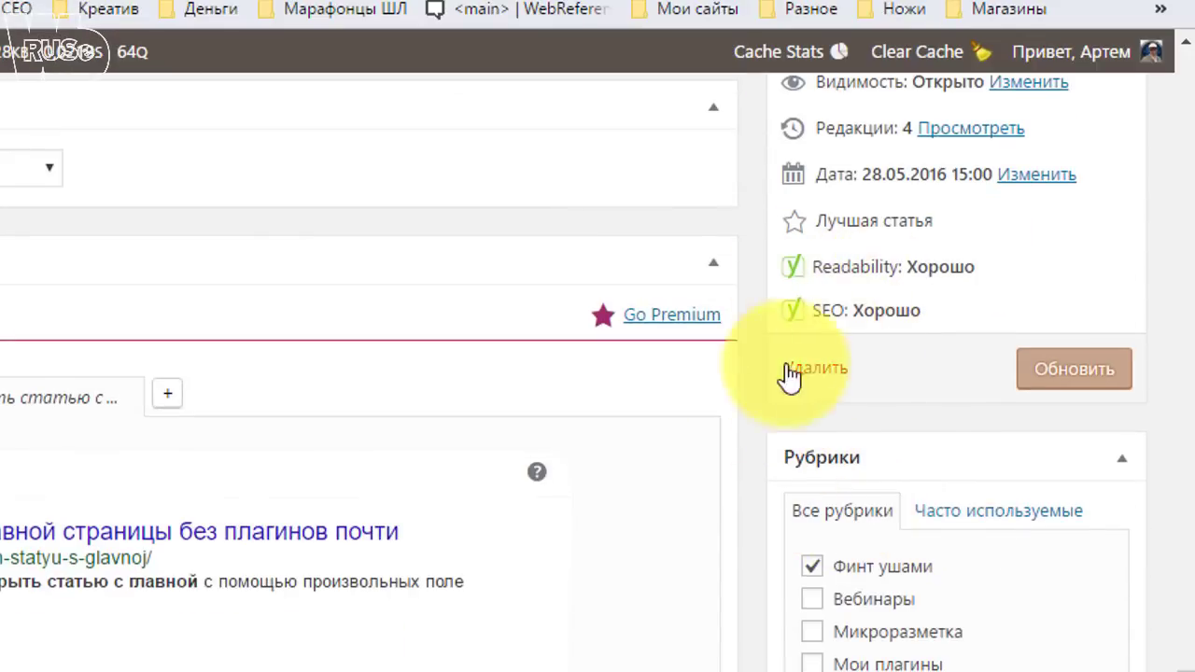
scroll(789, 374, "down", 1)
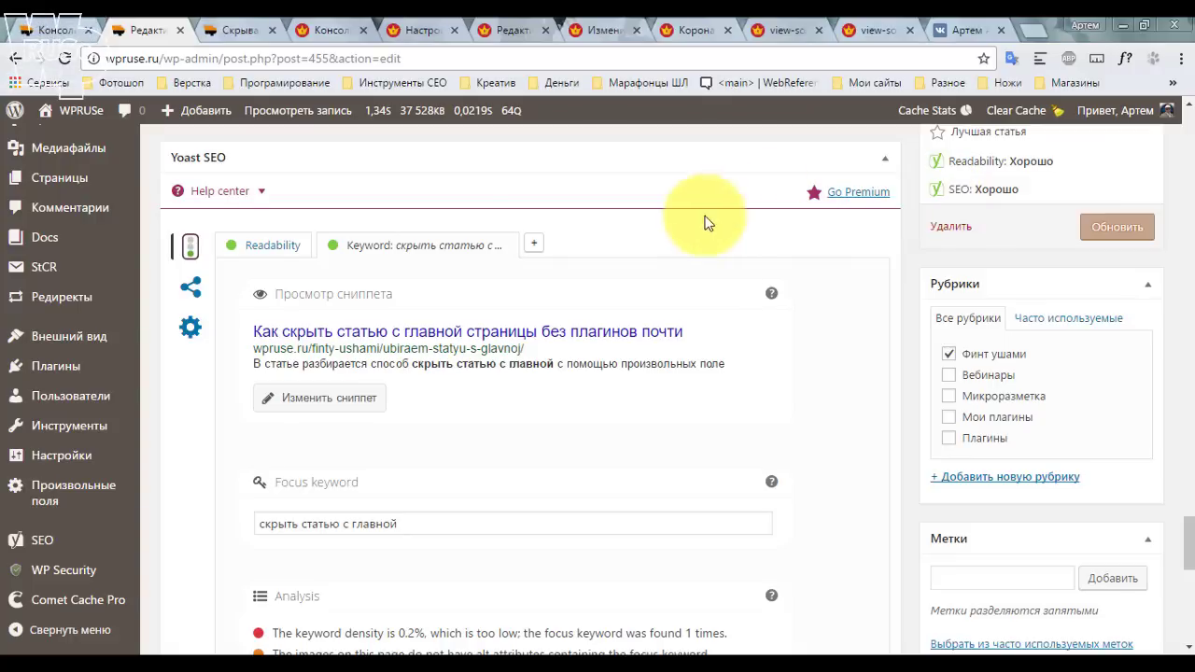
scroll(472, 251, "down", 2)
scroll(480, 258, "down", 2)
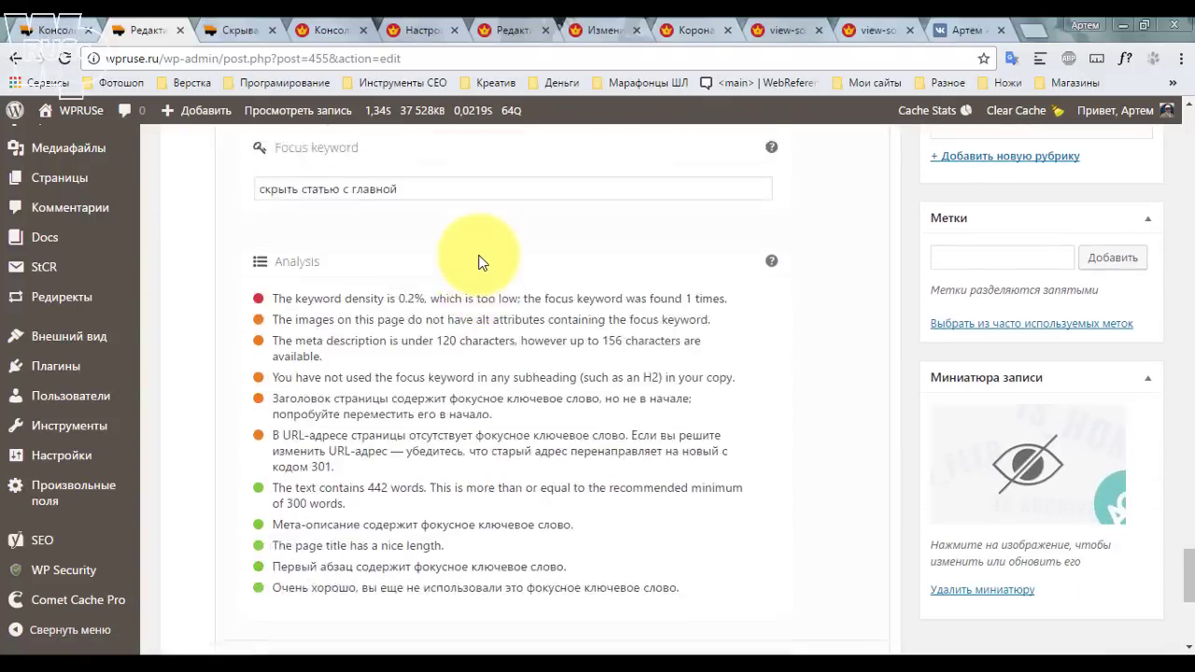
scroll(480, 259, "up", 4)
scroll(448, 270, "down", 2)
scroll(456, 231, "up", 2)
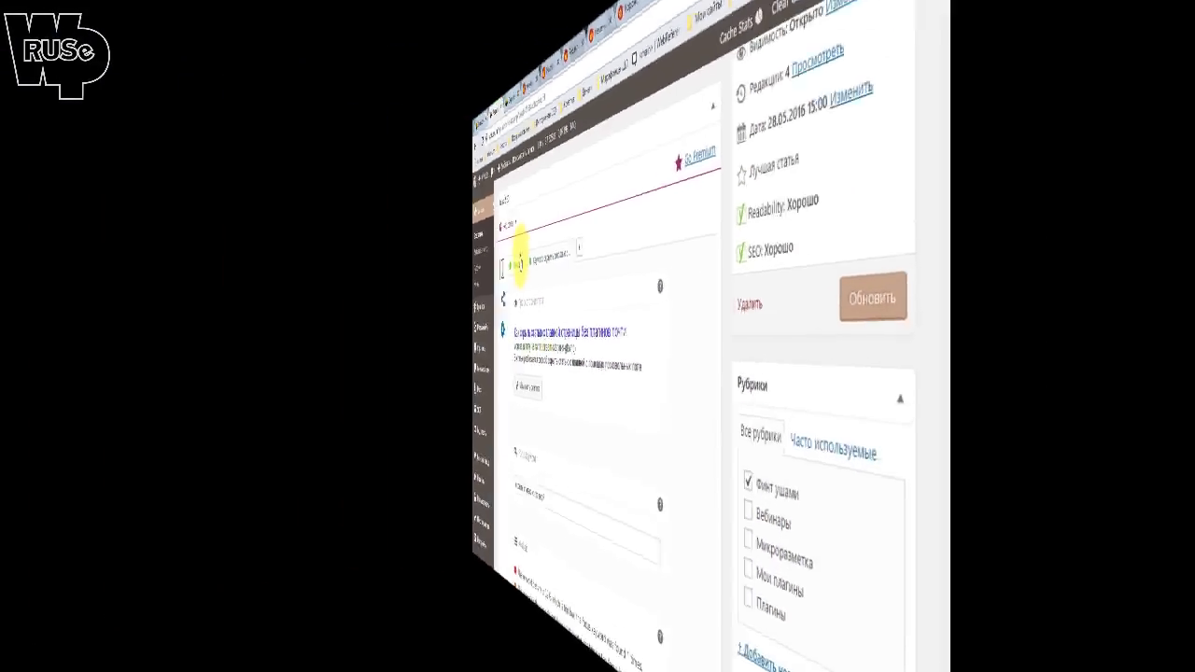